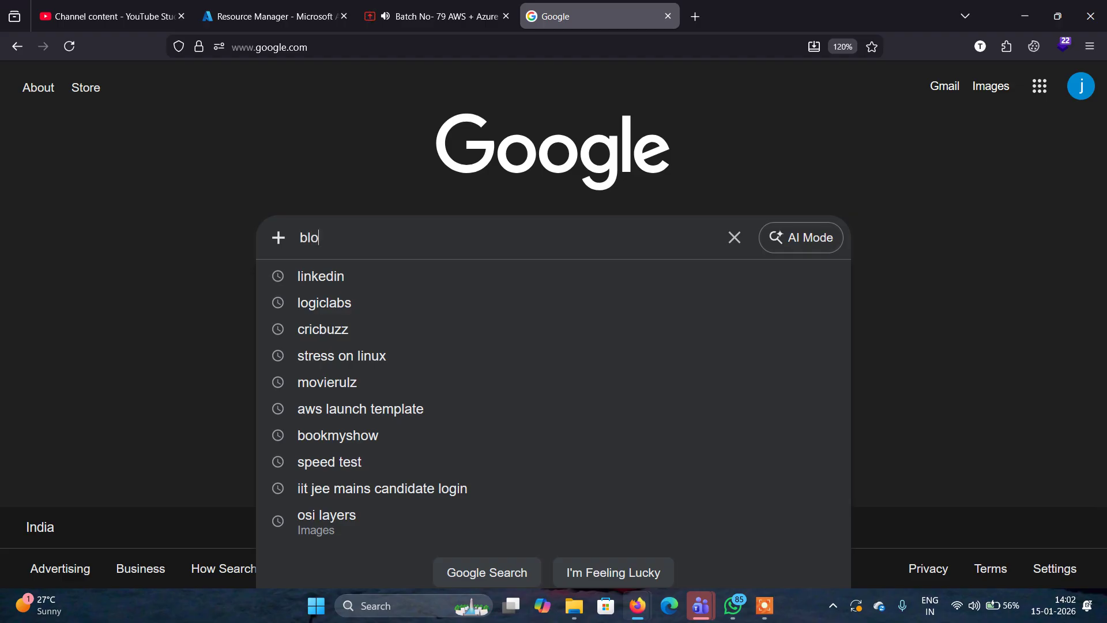
Step: Search Google for "blob sas url" and read through the Microsoft Learn article on SAS tokens for storage containers
text(b sas)
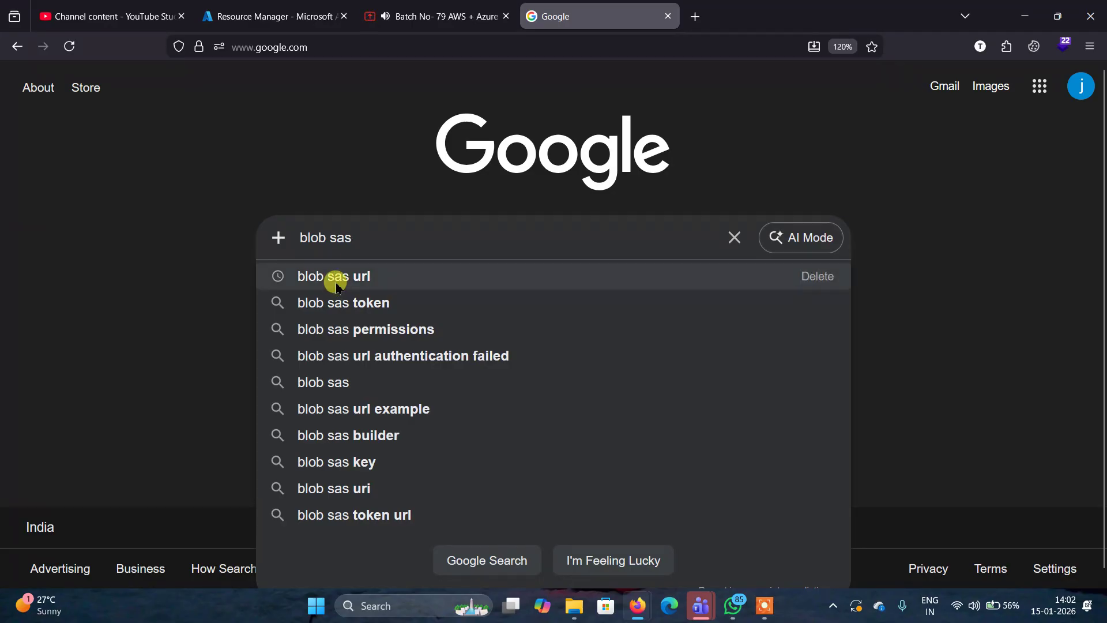
click(338, 282)
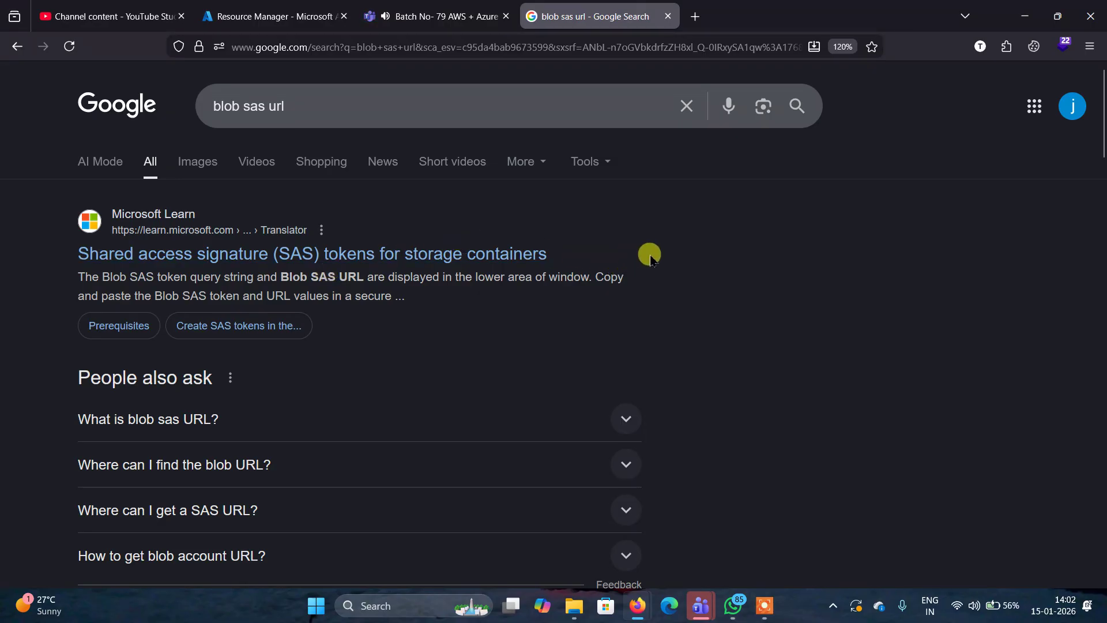
click(499, 256)
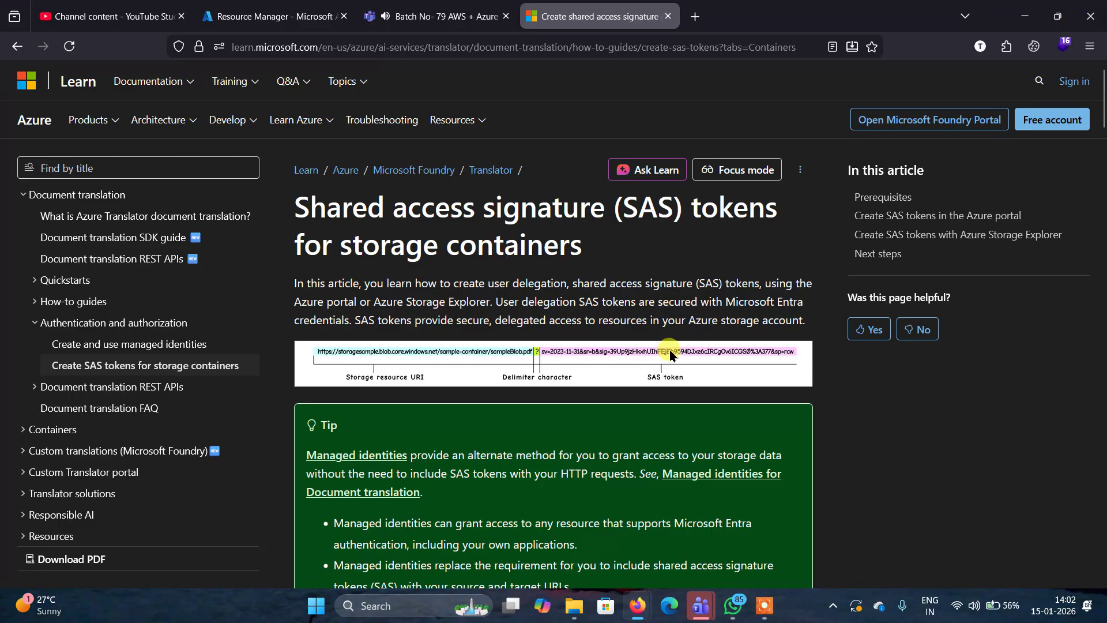
scroll(670, 356, down, 2)
scroll(671, 356, up, 2)
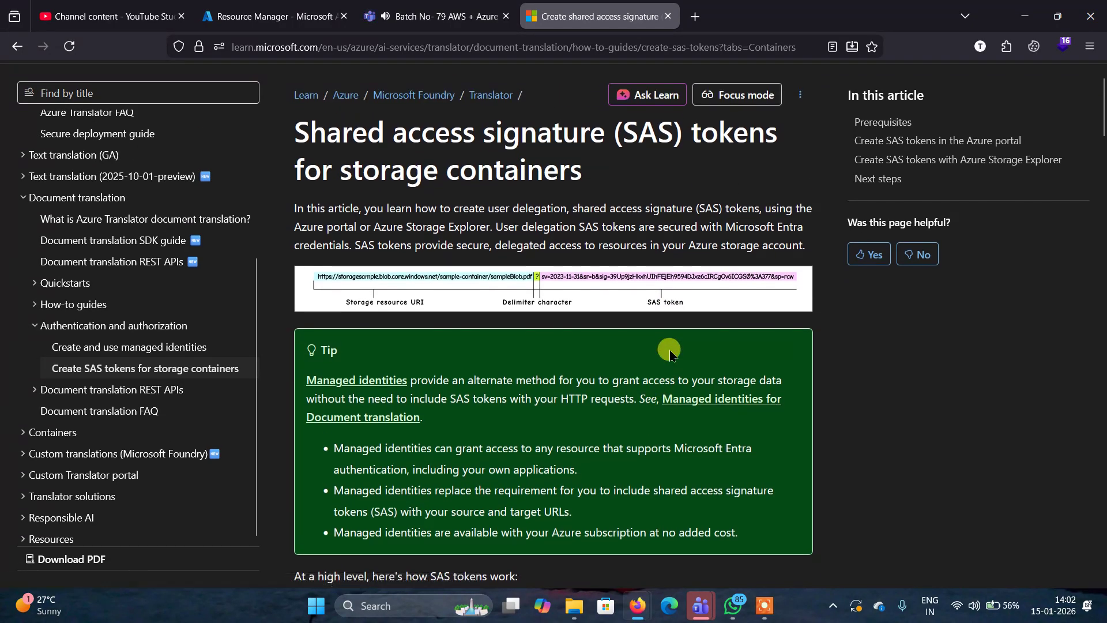
scroll(671, 355, down, 5)
scroll(670, 355, down, 1)
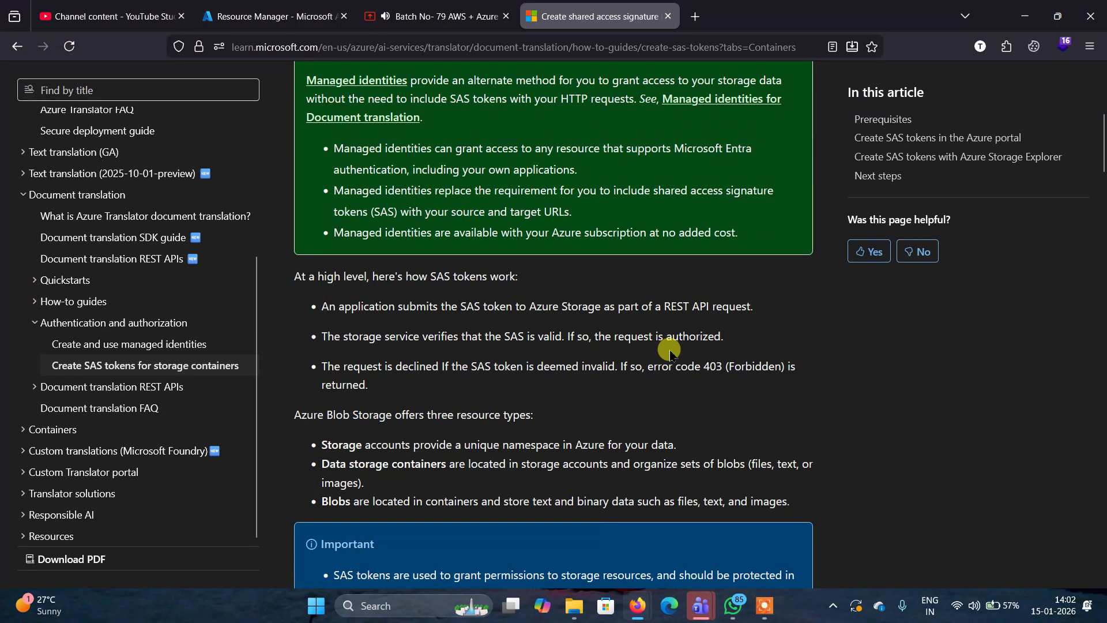
scroll(671, 355, down, 10)
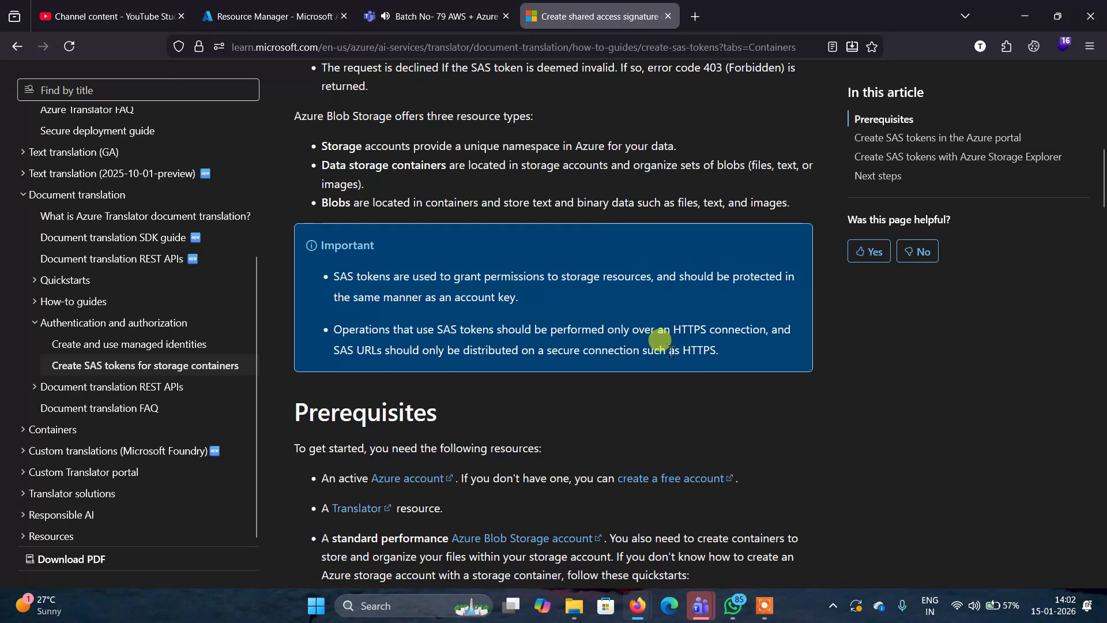
scroll(671, 350, down, 8)
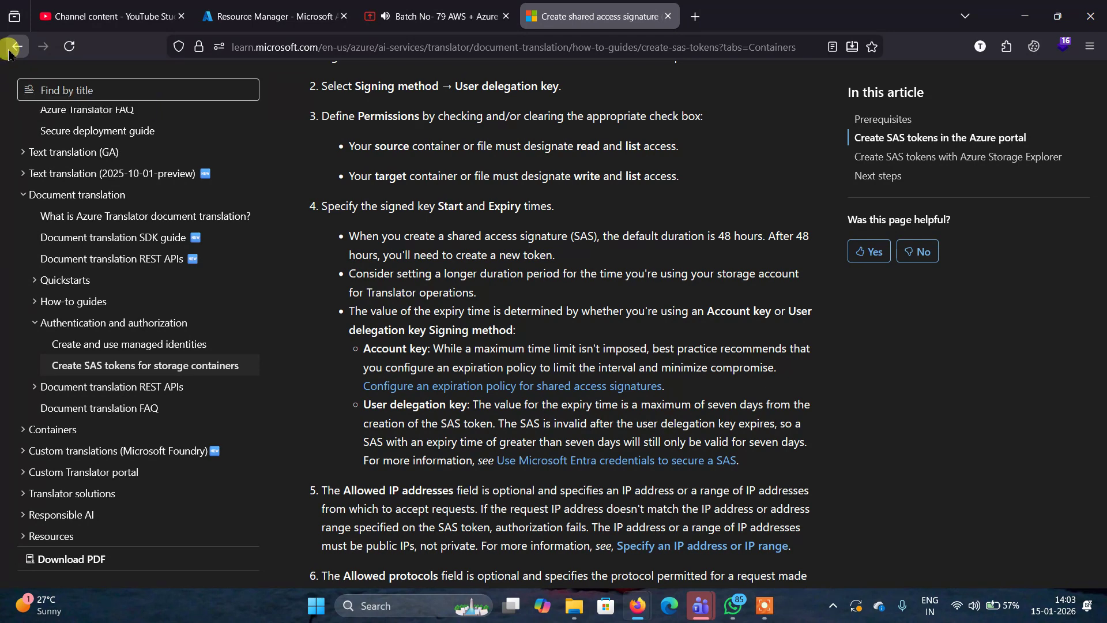
Step: Return to the search results and open the Medium article "Understanding SAS URLs in Microsoft Azure Blob Storage"
click(12, 51)
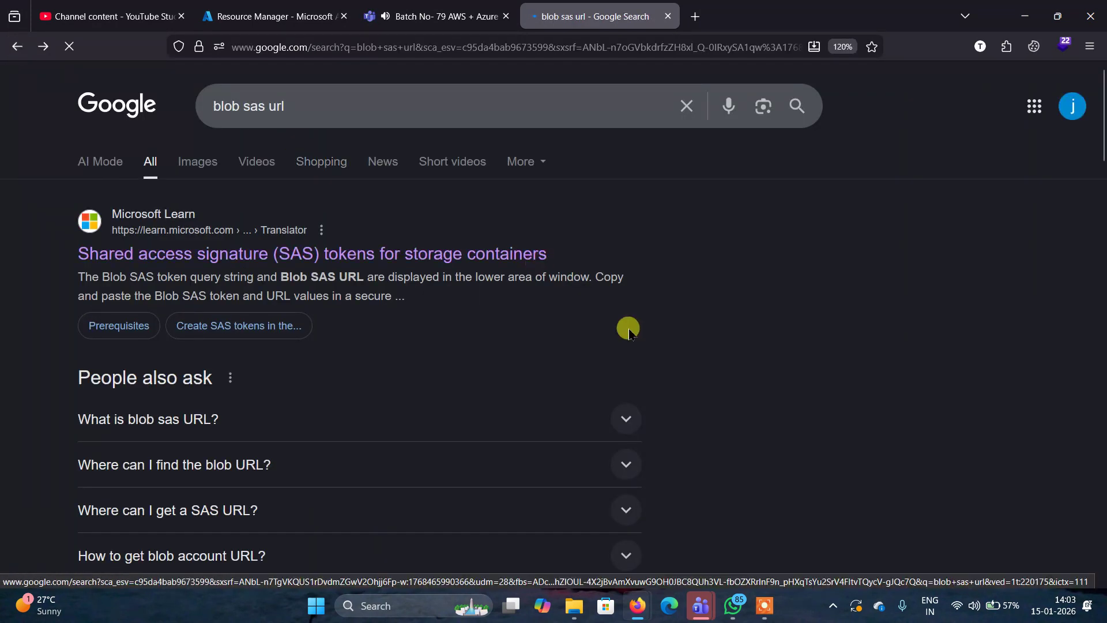
scroll(629, 332, down, 7)
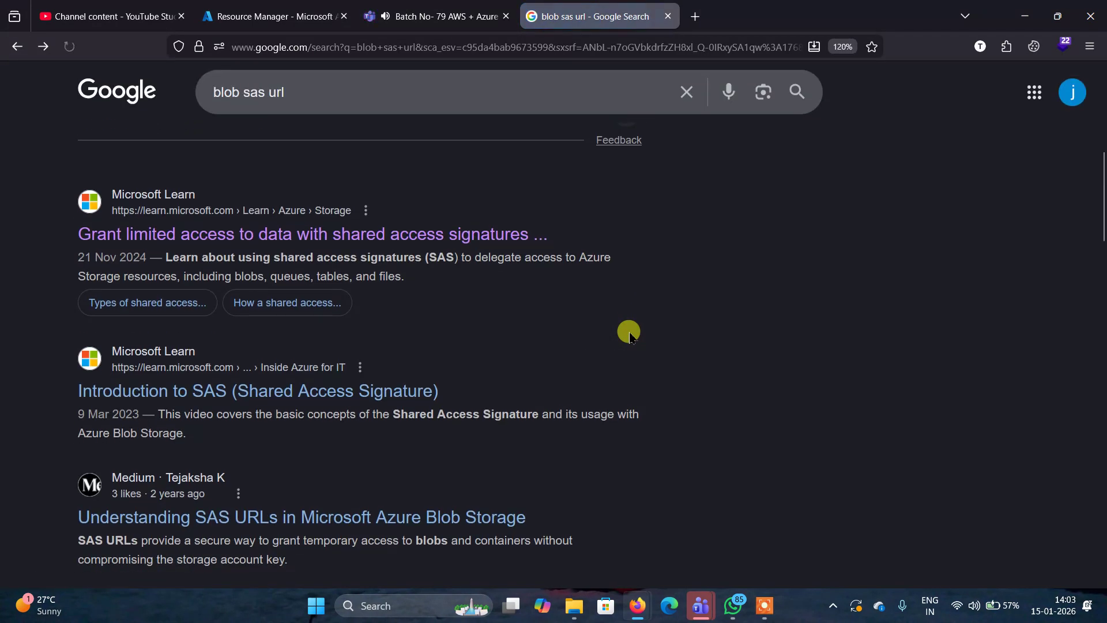
scroll(629, 332, down, 2)
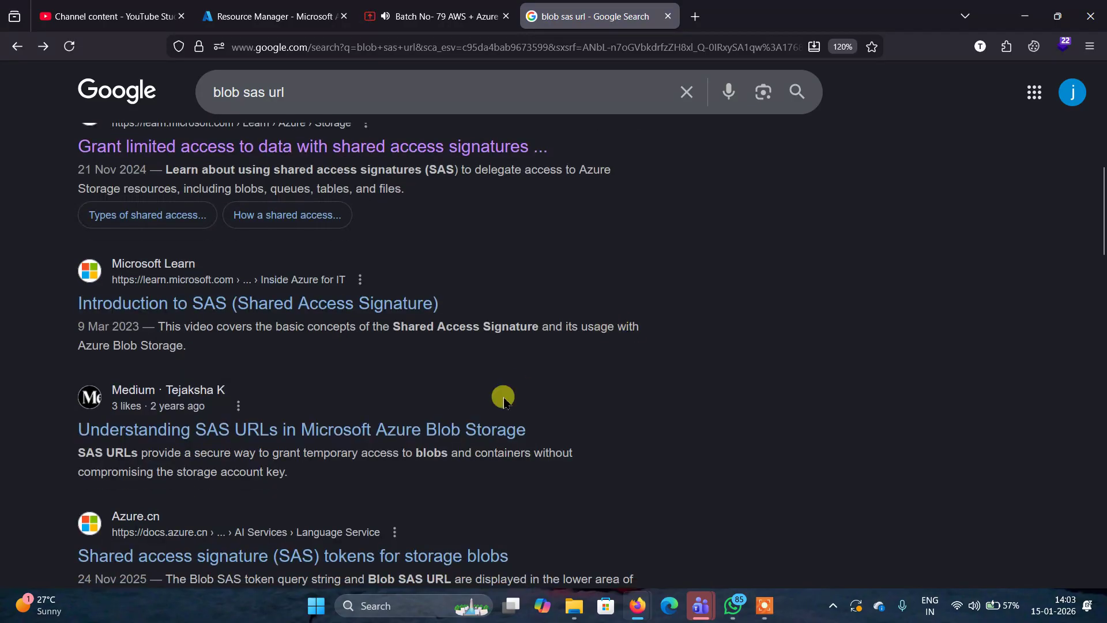
click(468, 433)
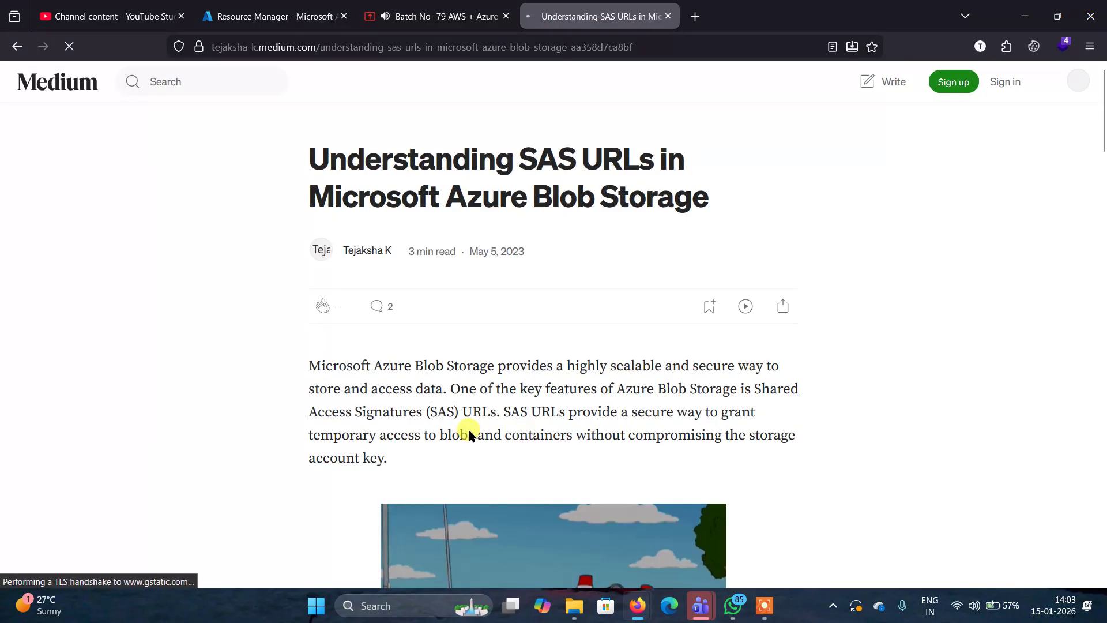
Step: Dismiss the sign-up prompt and read the article's explanation of why SAS URLs are used and how they work
scroll(655, 324, down, 3)
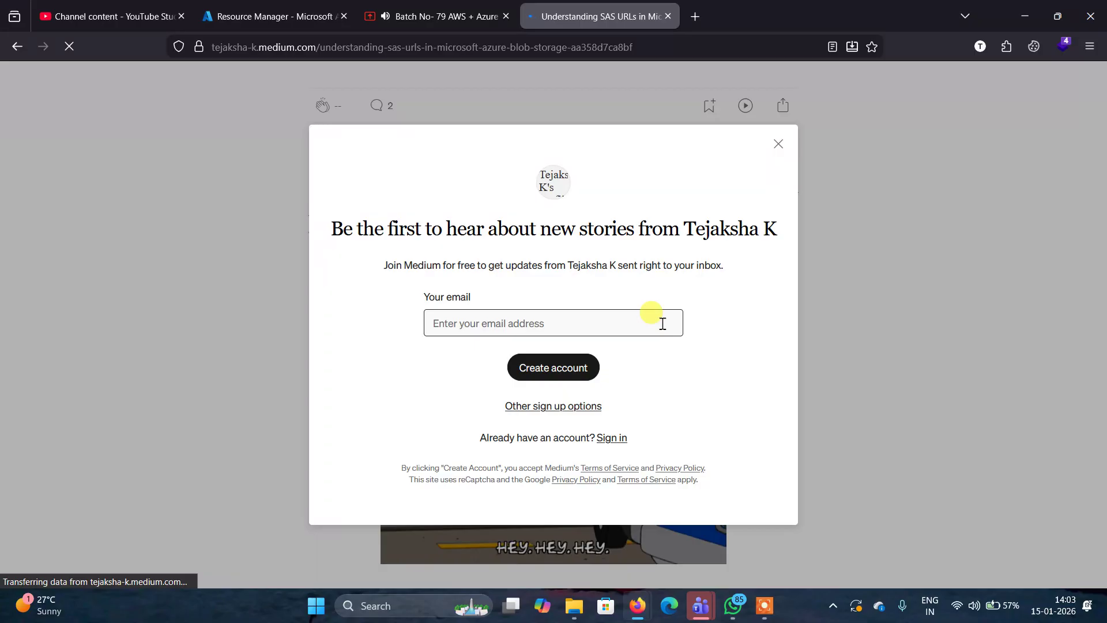
click(777, 147)
scroll(863, 216, down, 6)
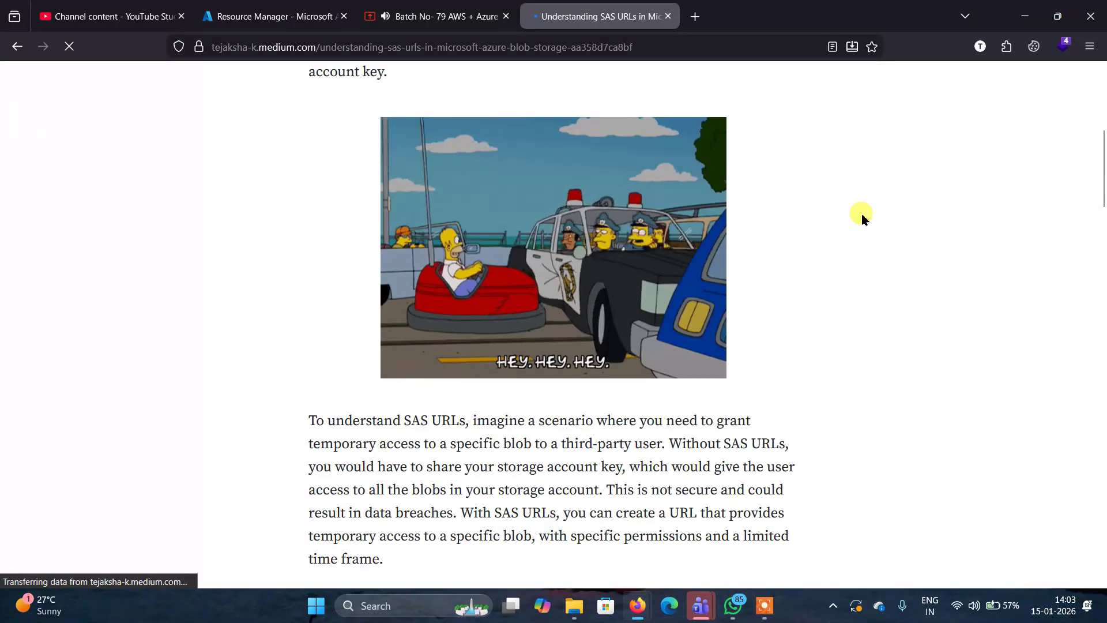
scroll(864, 216, down, 1)
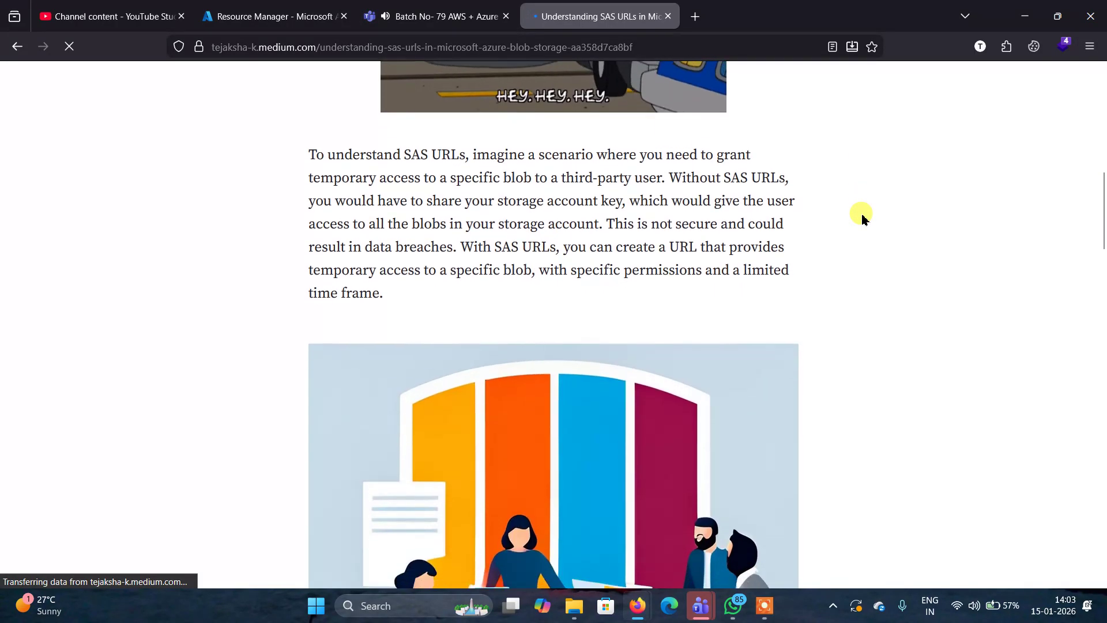
scroll(864, 216, down, 1)
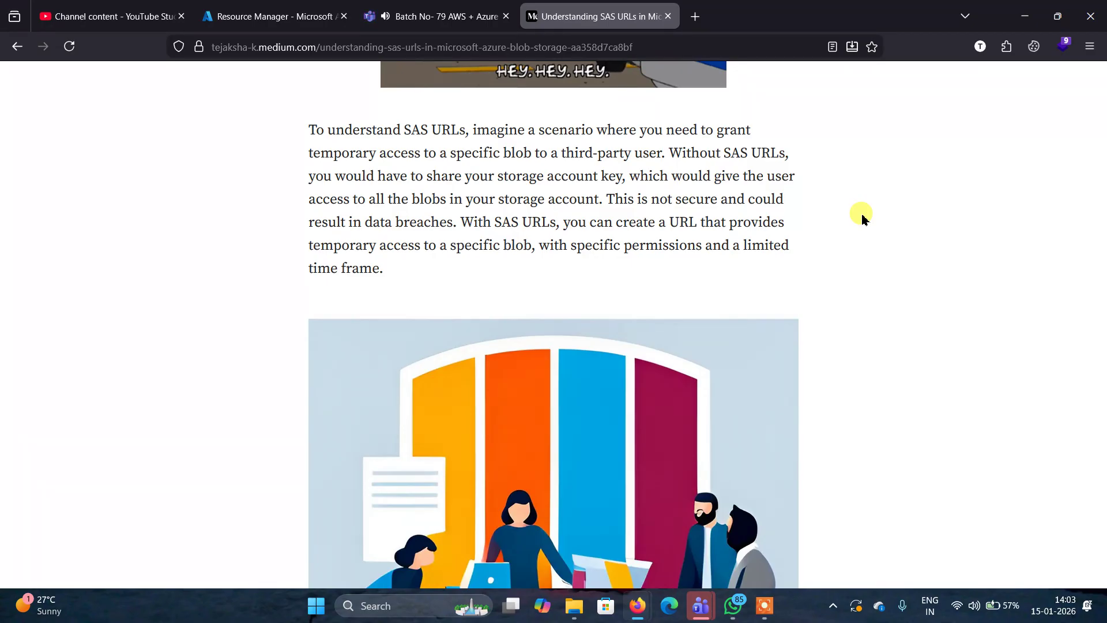
scroll(863, 218, down, 8)
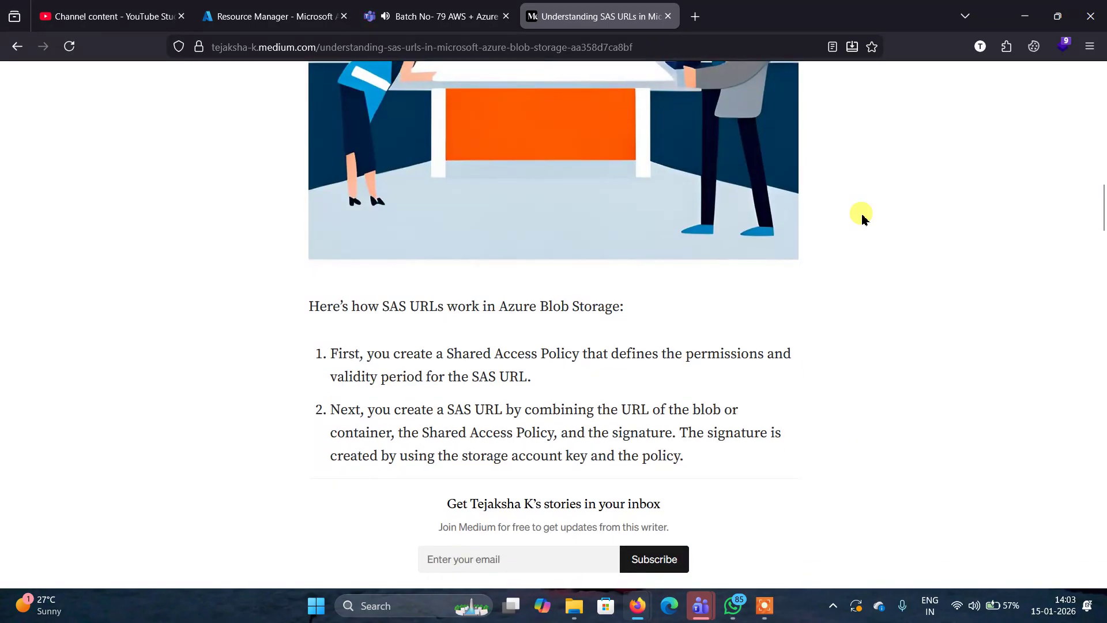
scroll(864, 218, up, 1)
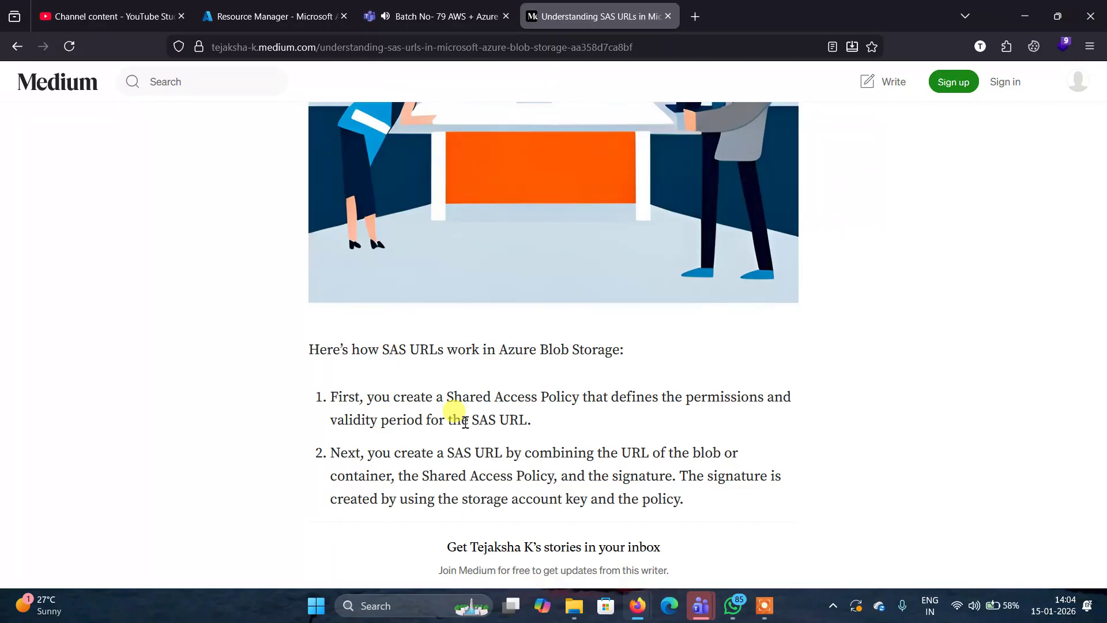
Step: Switch to the Azure portal and create a resource group named str-rg in the paid-subscription, region East US 2
click(283, 20)
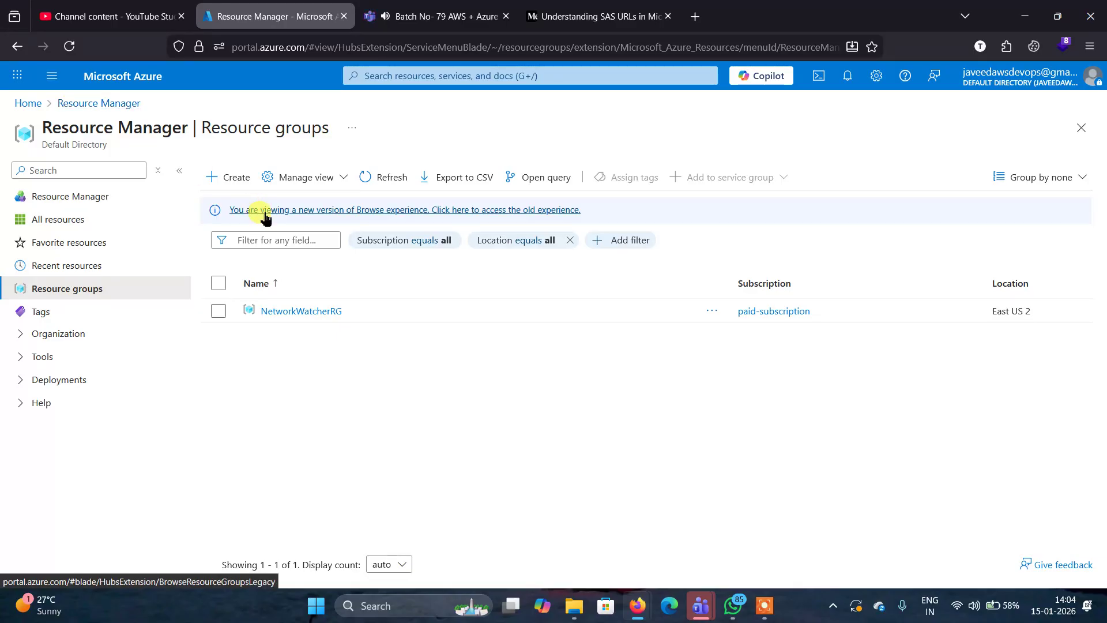
click(238, 179)
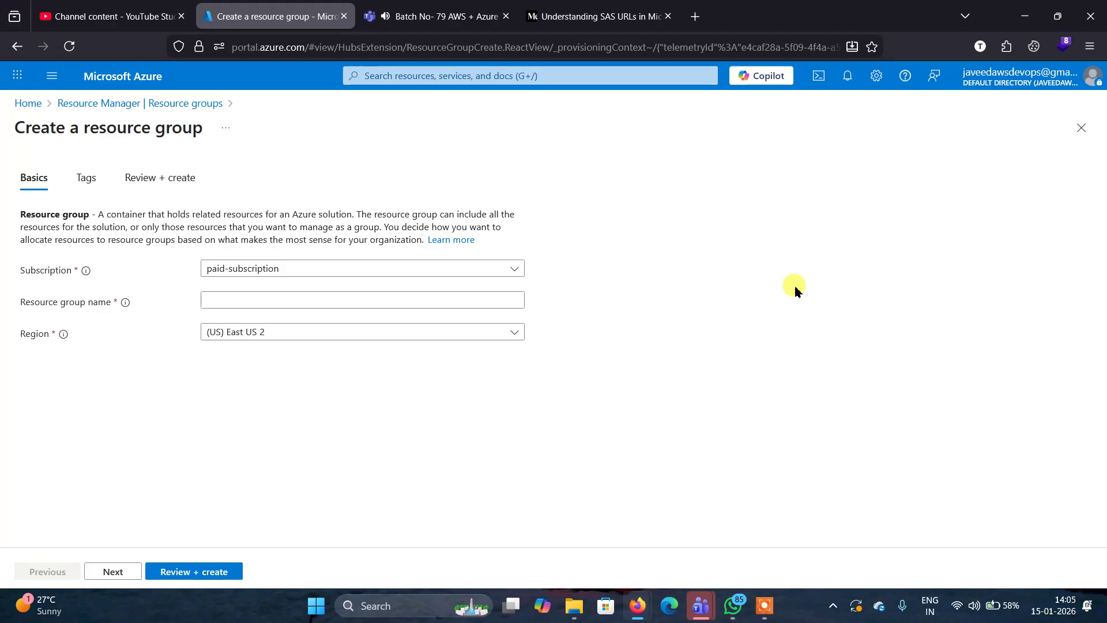
click(280, 299)
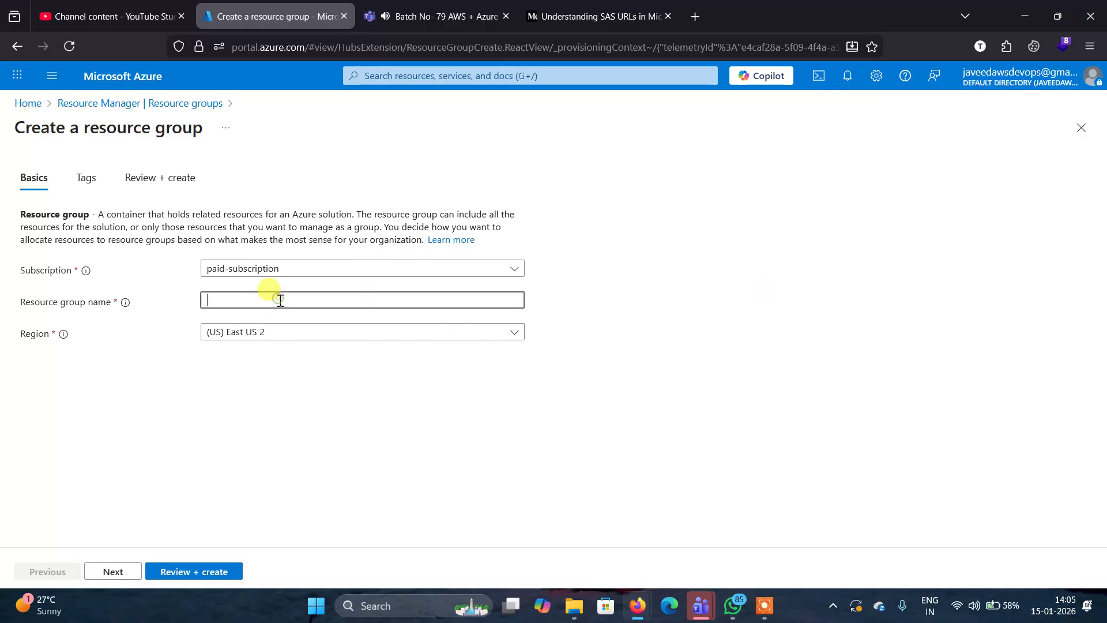
text(s)
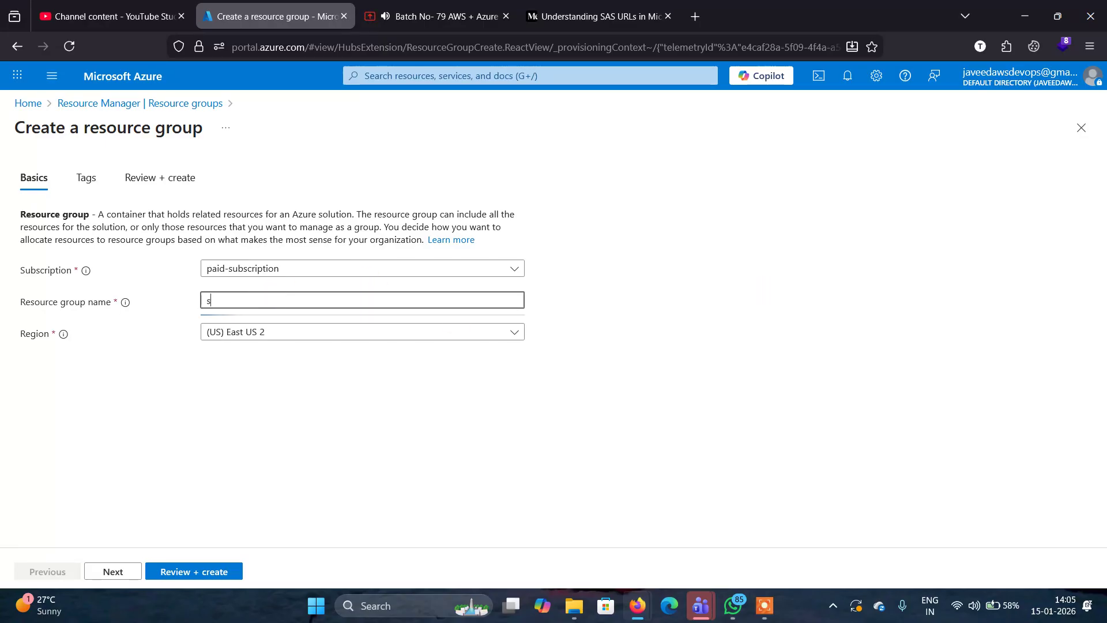
text(tr-rg)
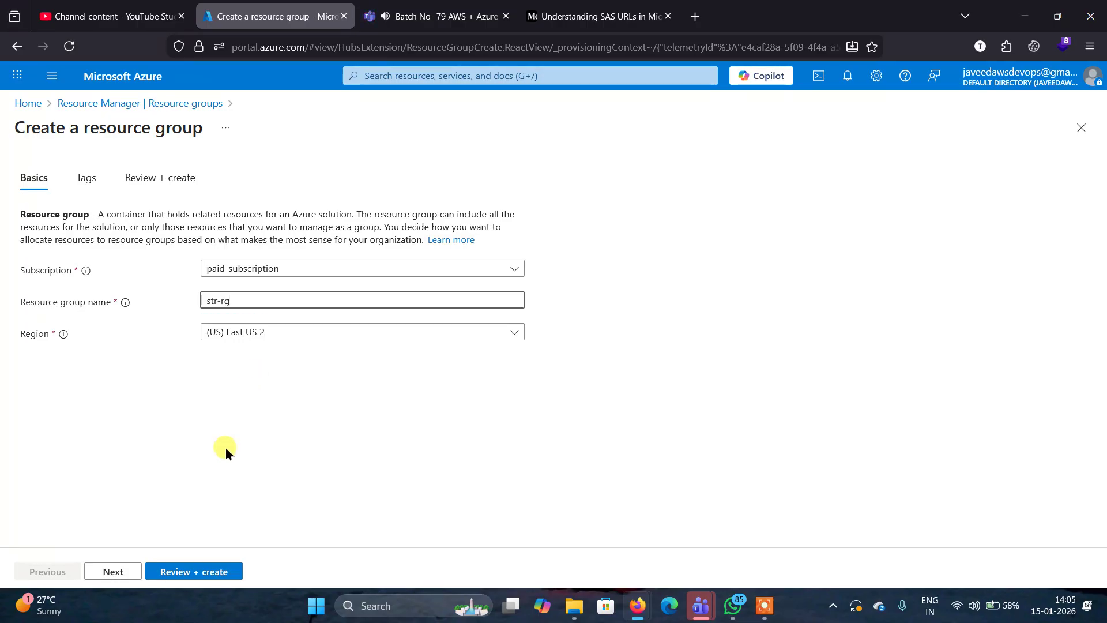
click(180, 573)
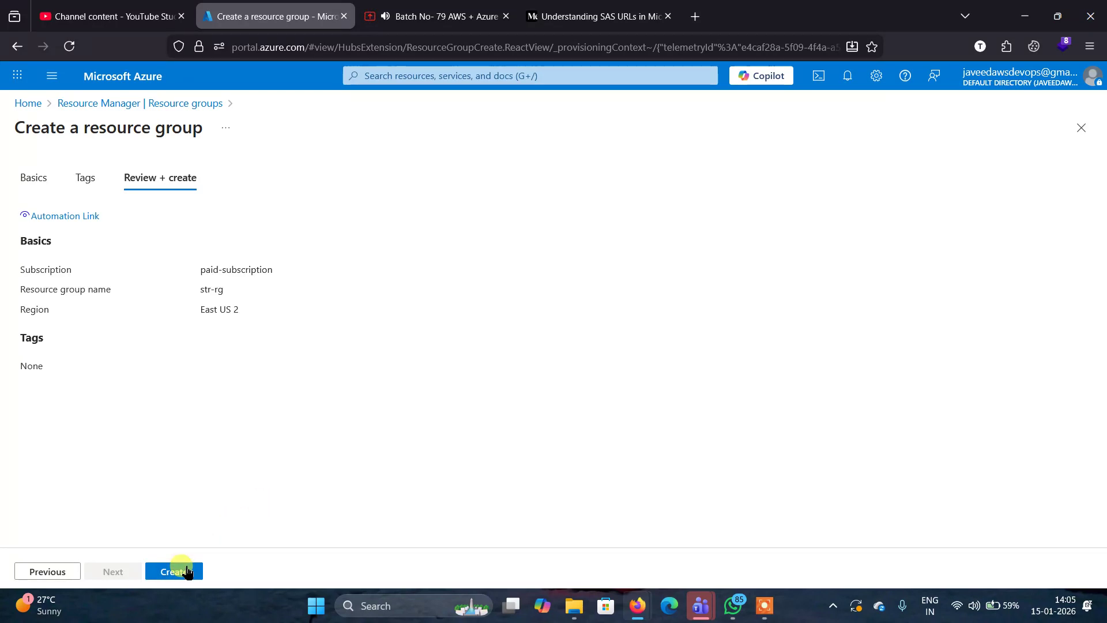
click(187, 571)
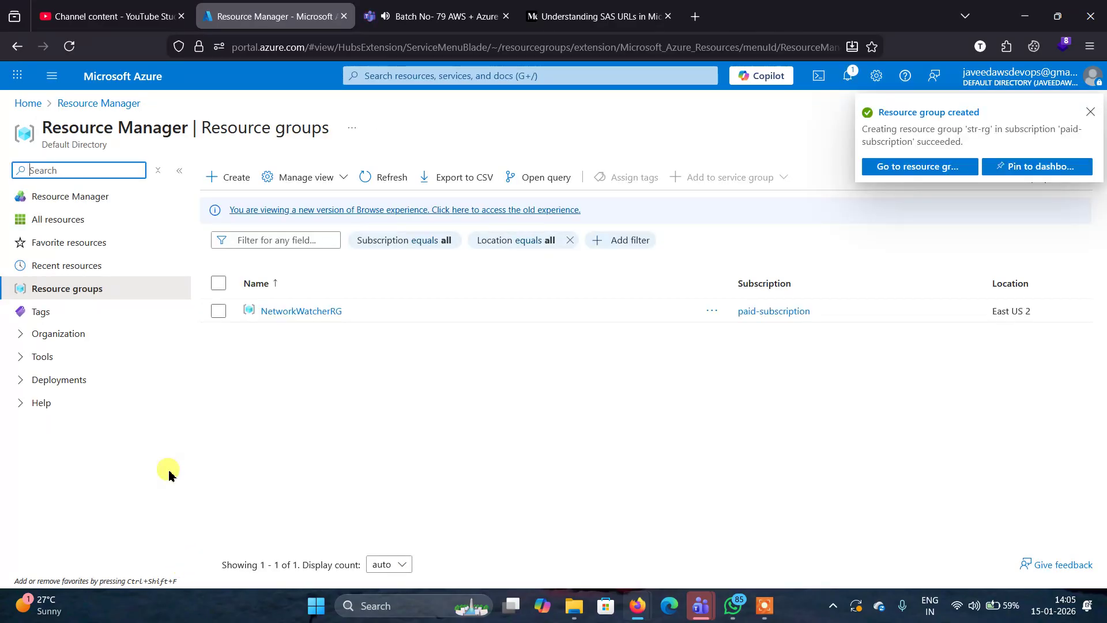
Step: Return to the Azure home page and open the storage accounts service
click(27, 108)
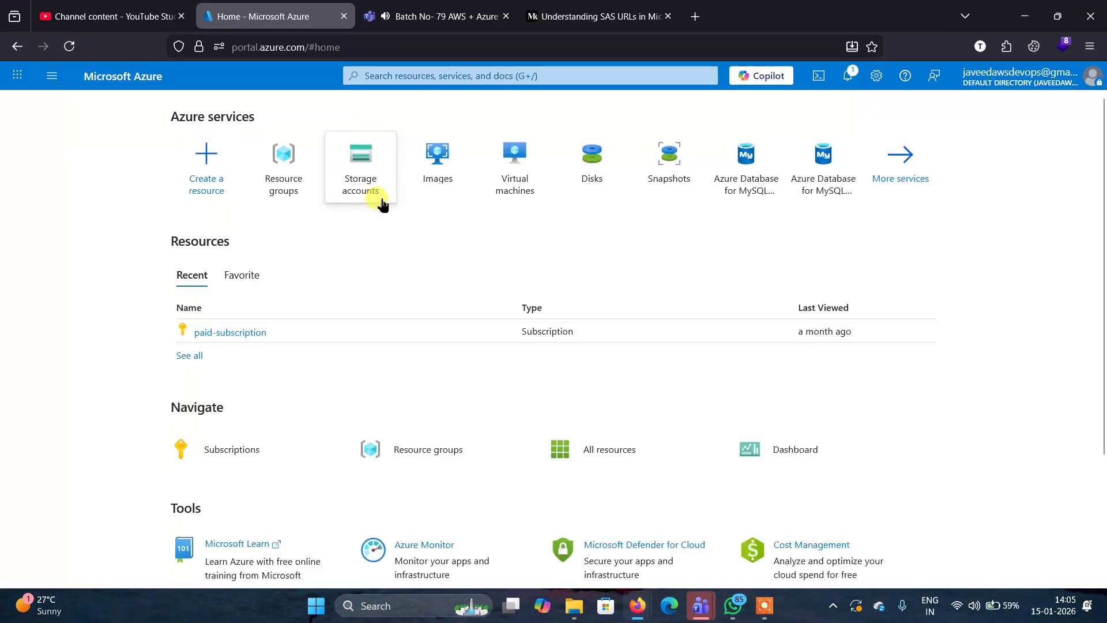
click(359, 156)
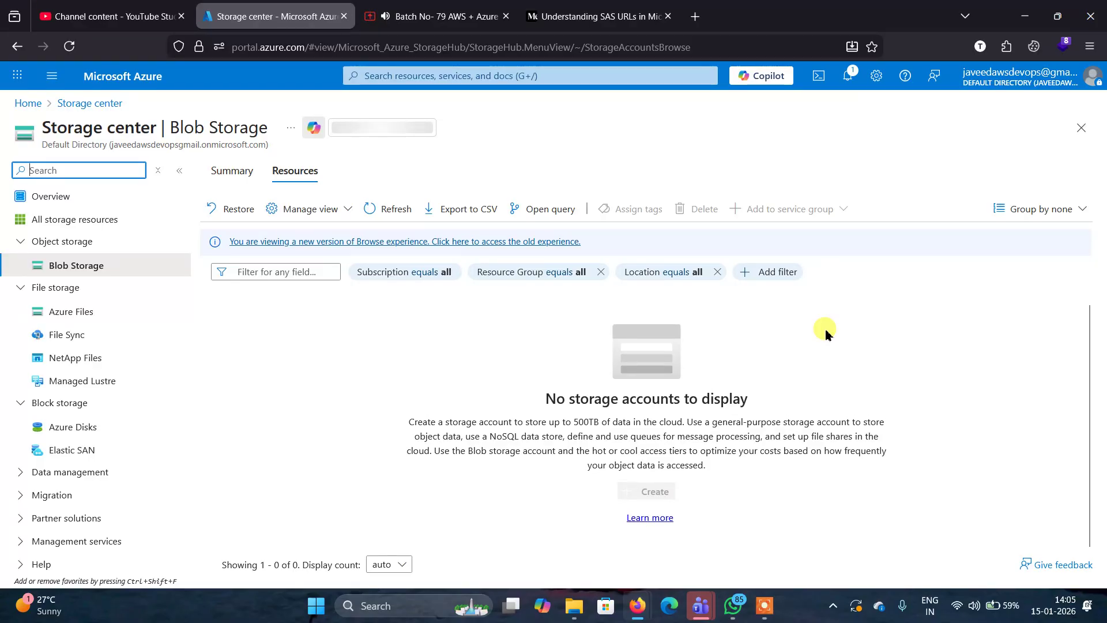
Step: Switch to Microsoft Teams and join the Batch No- 79 AWS + Azure DevOps training meeting, entering the verification characters from the captcha
mouse_move(699, 613)
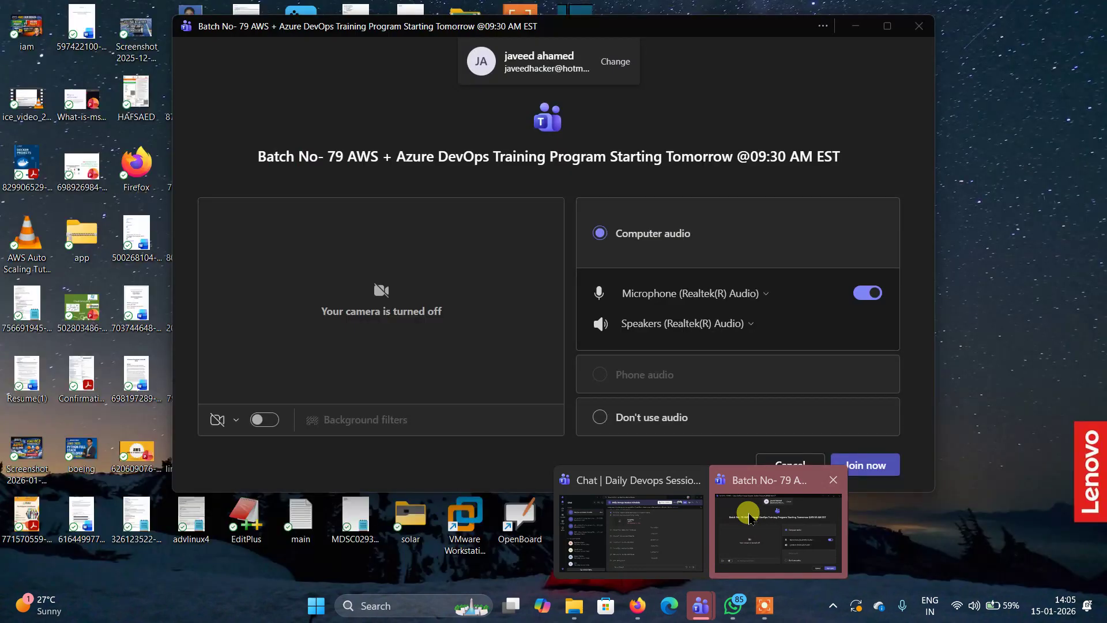
click(779, 543)
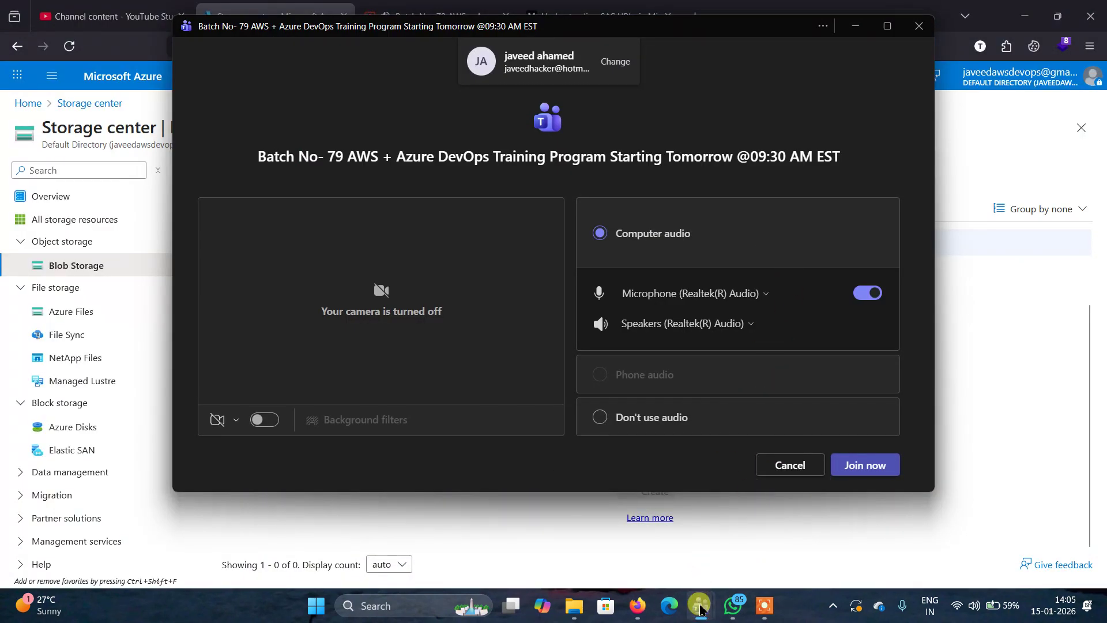
mouse_move(701, 610)
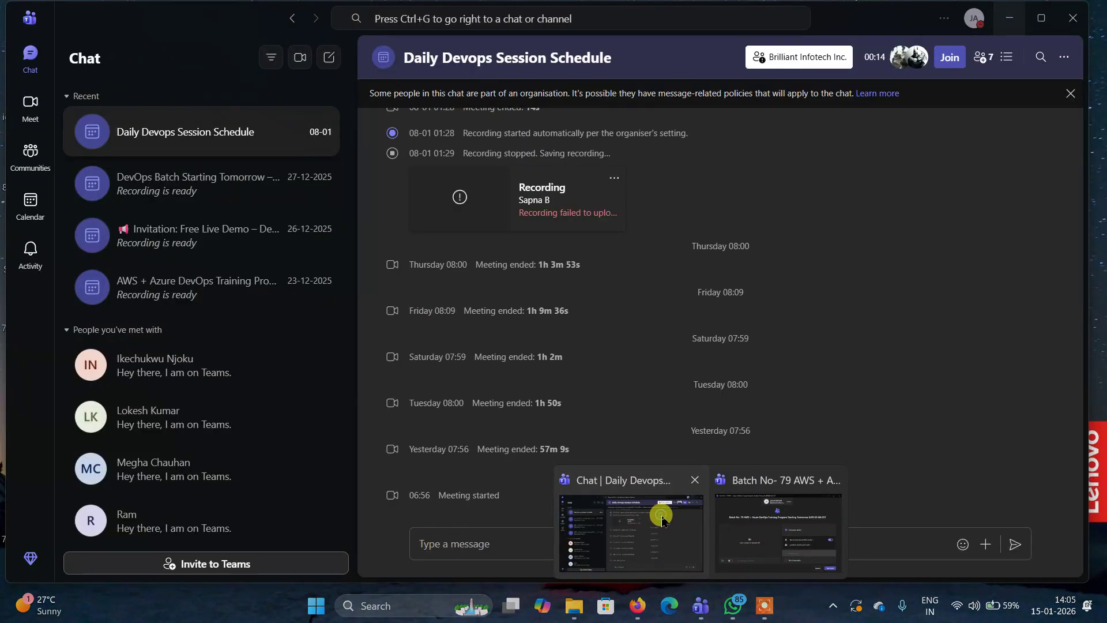
click(662, 521)
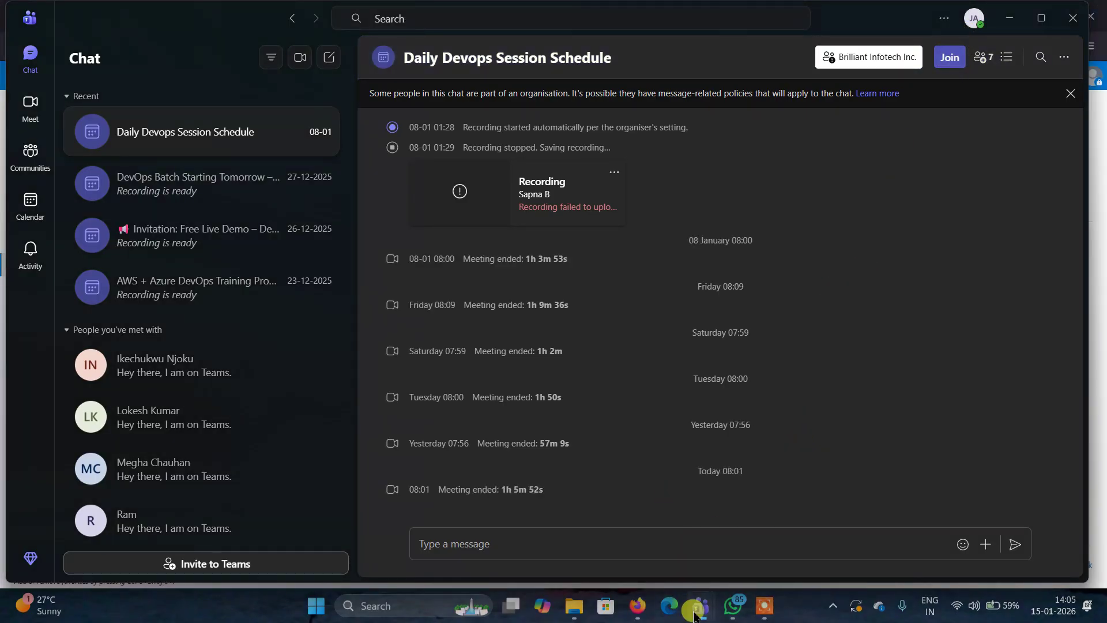
mouse_move(701, 610)
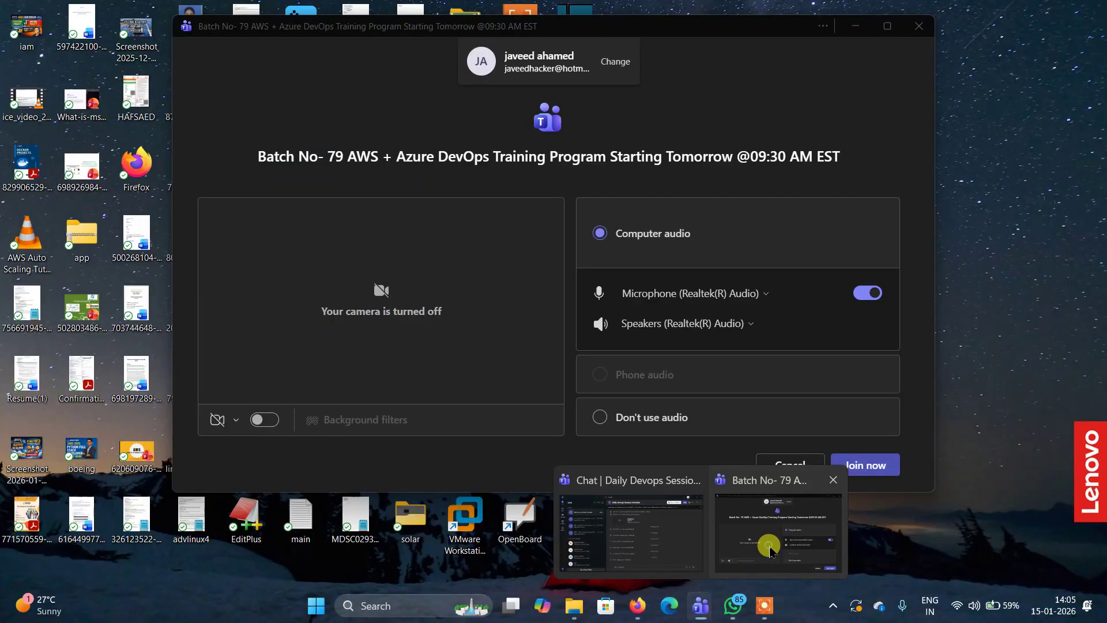
click(792, 491)
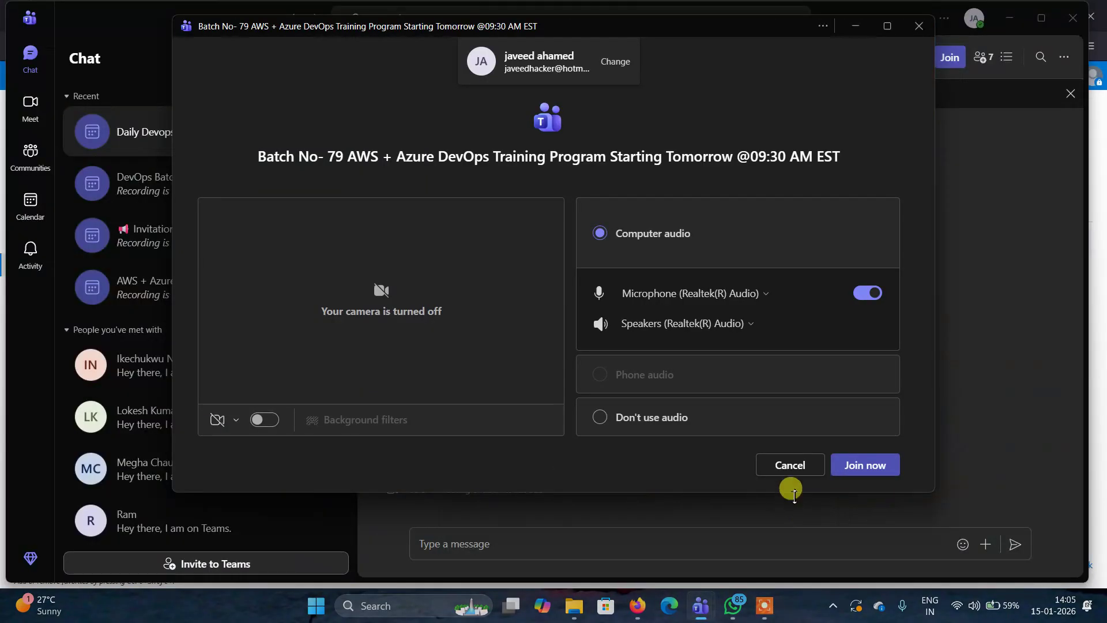
click(875, 469)
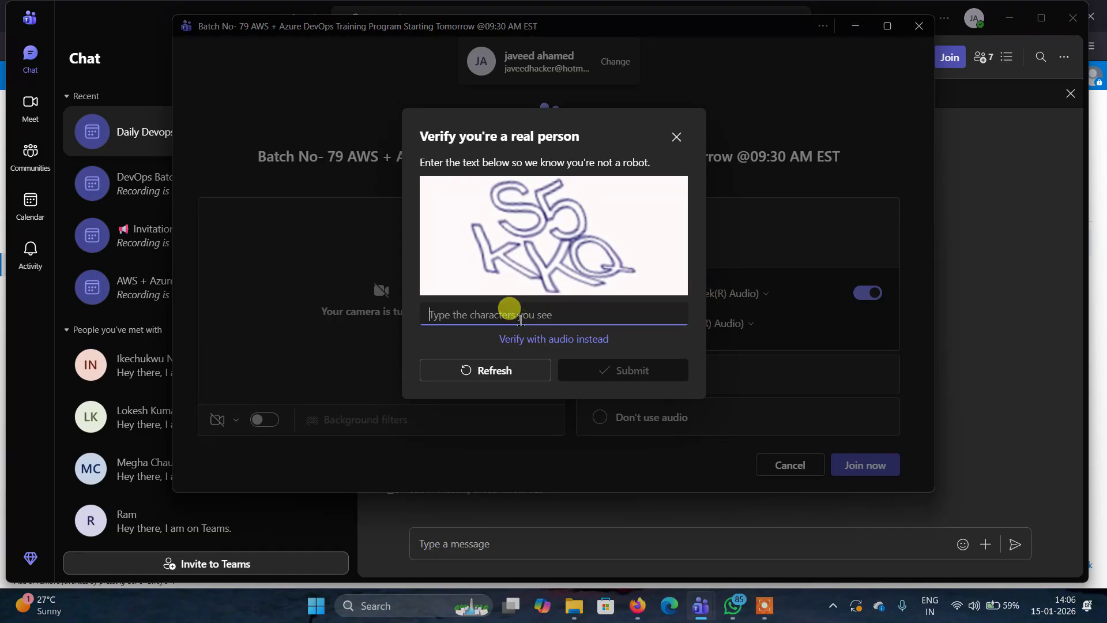
text(s5kkq)
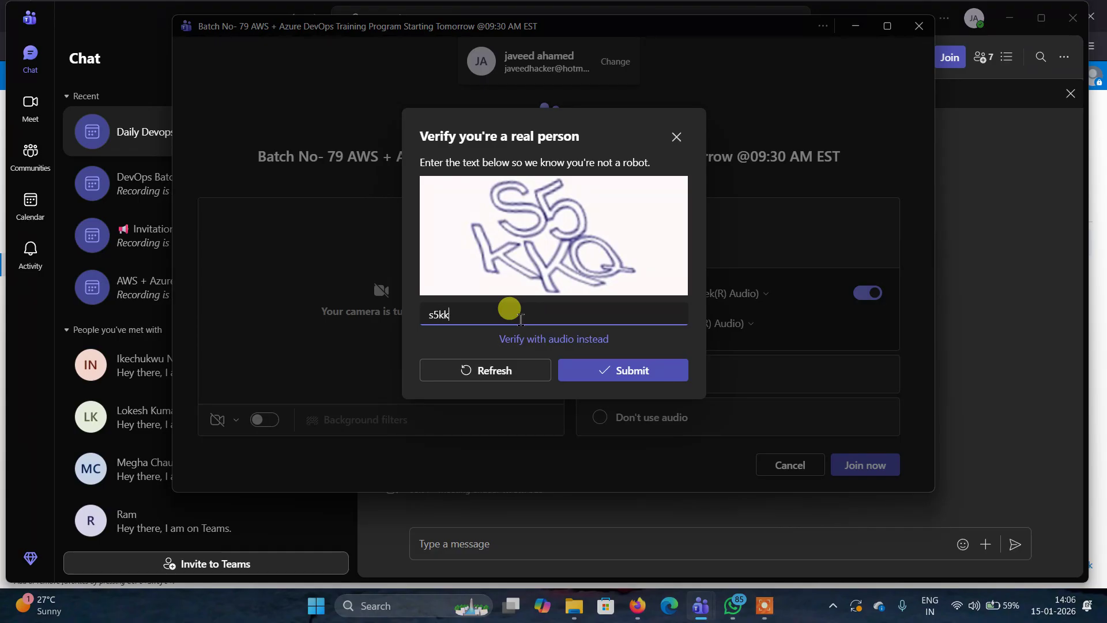
click(600, 370)
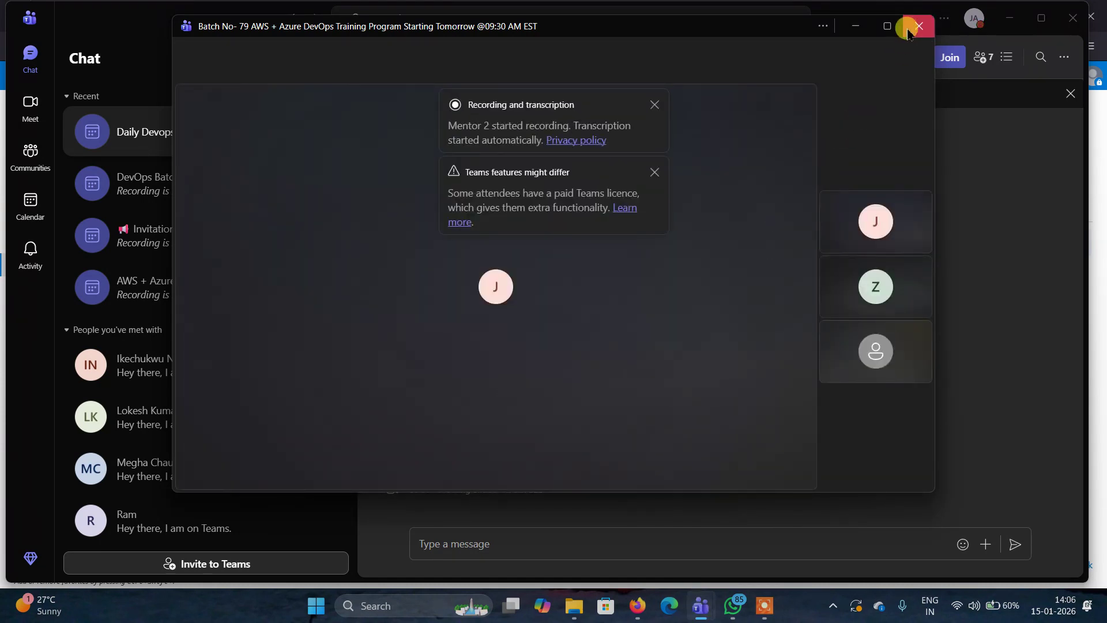
Step: Dismiss the recording notice in the maximized meeting window and leave the Batch No- 79 training meeting
click(888, 26)
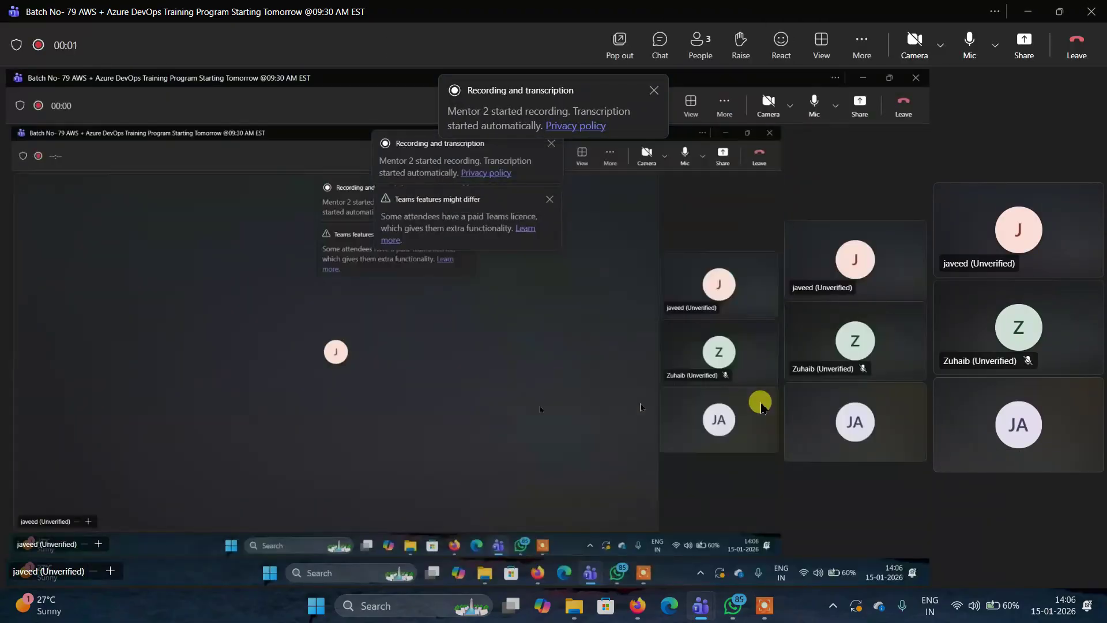
click(656, 90)
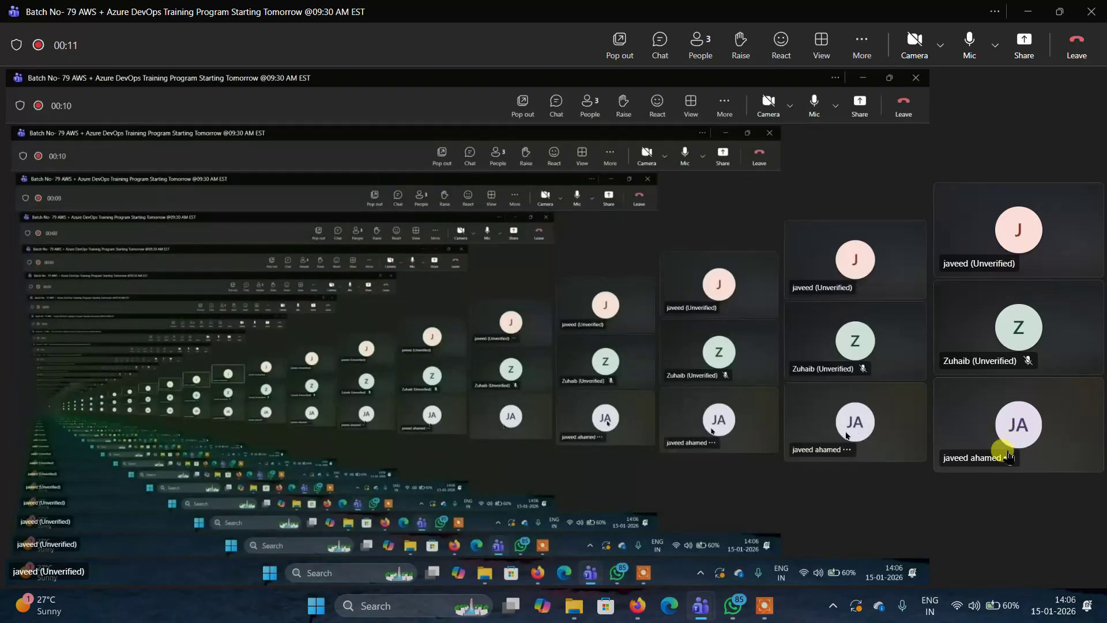
click(1009, 457)
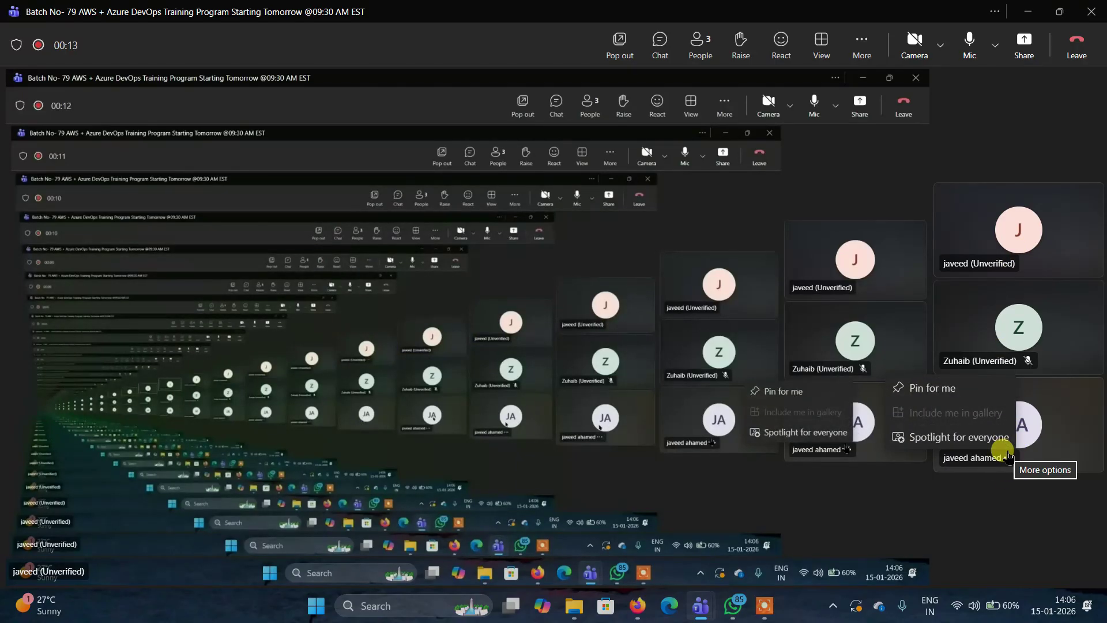
click(1035, 489)
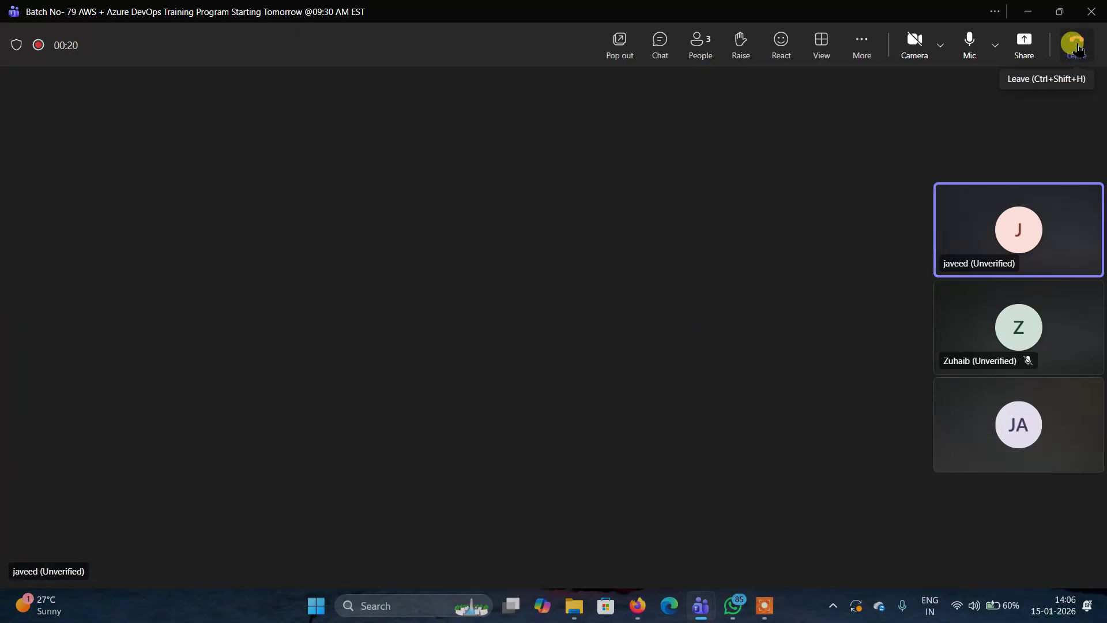
click(1077, 45)
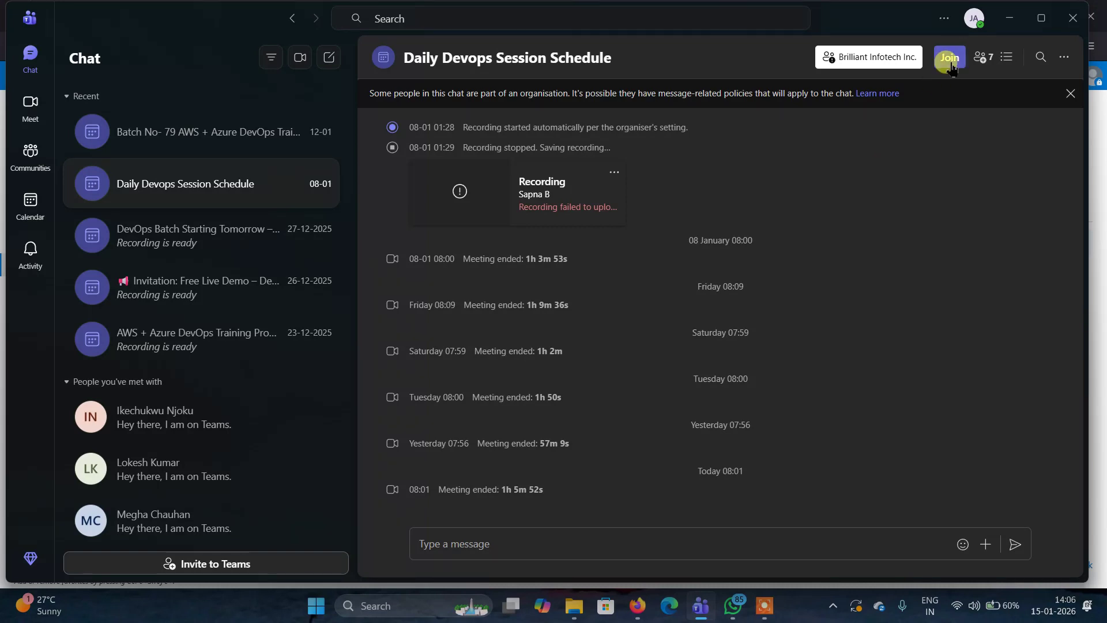
Step: Open the Batch No- 79 AWS + Azure DevOps training chat and check its list of members
click(189, 140)
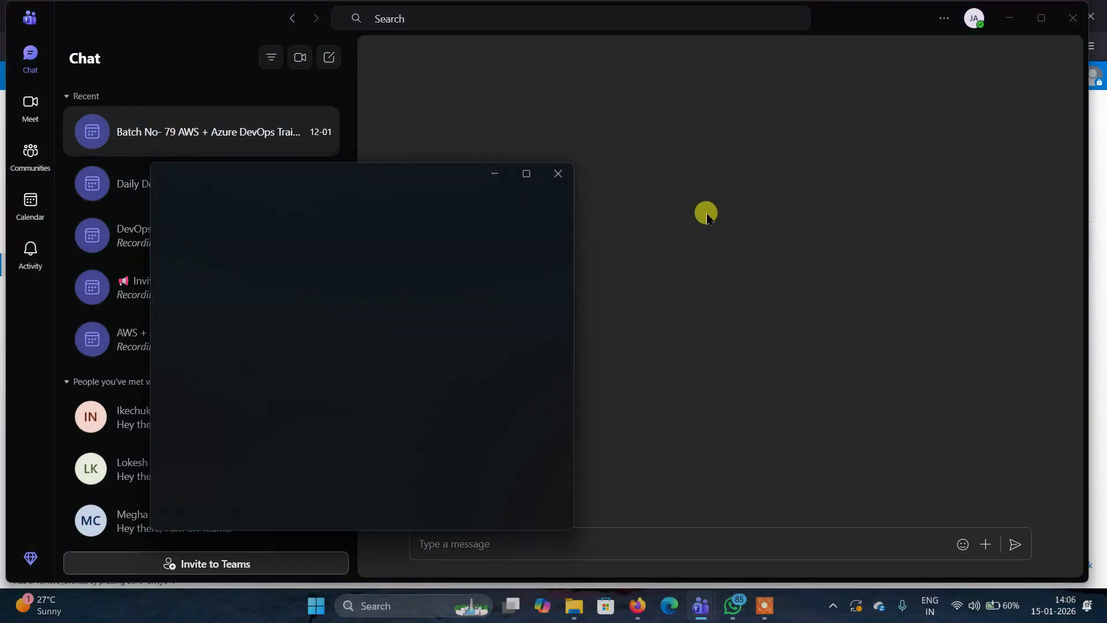
click(526, 173)
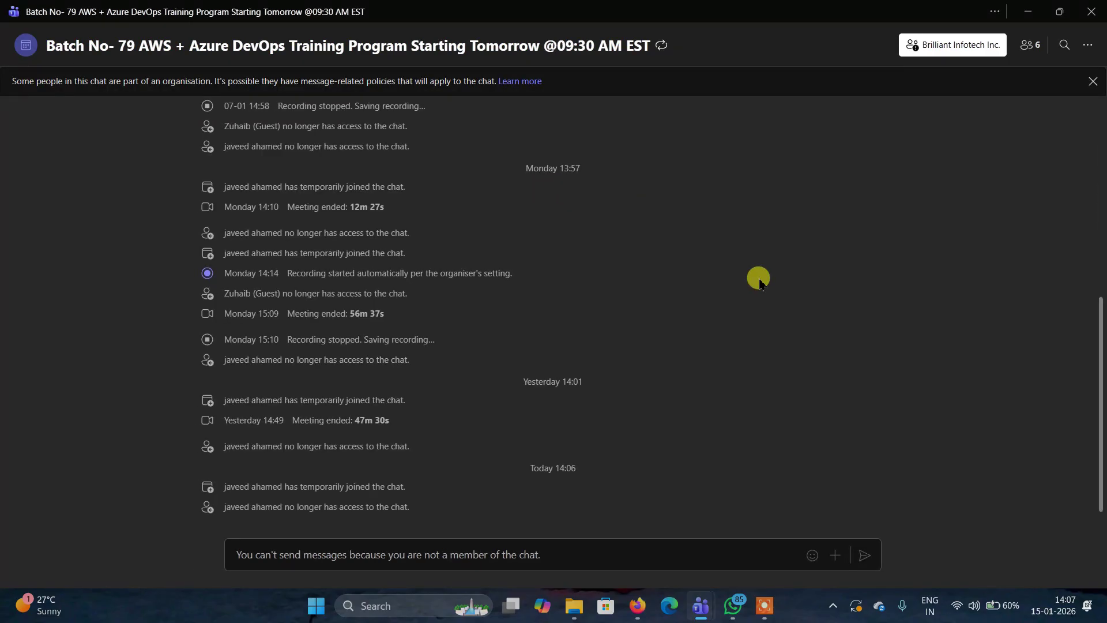
click(1085, 14)
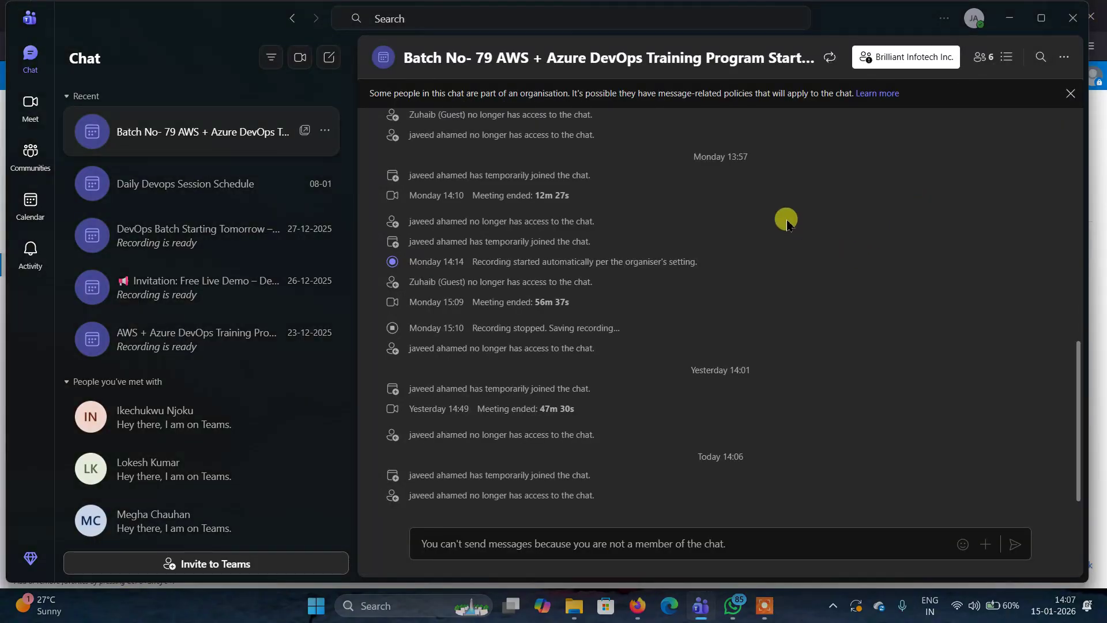
click(990, 58)
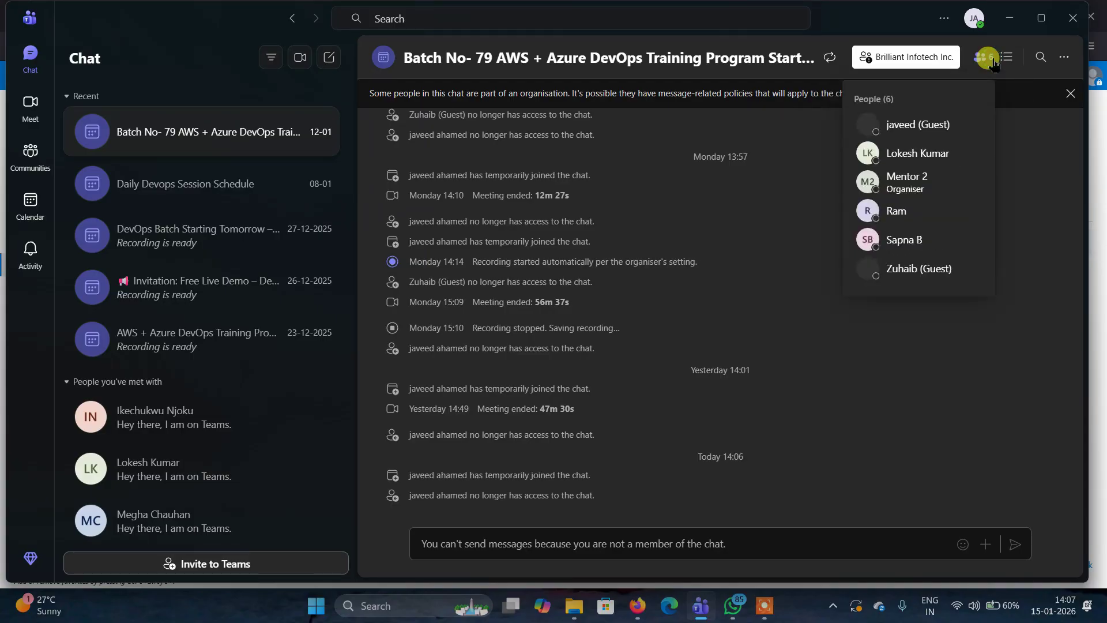
click(1020, 173)
Step: Switch to Firefox and check the Teams meeting that is running in the browser
click(638, 605)
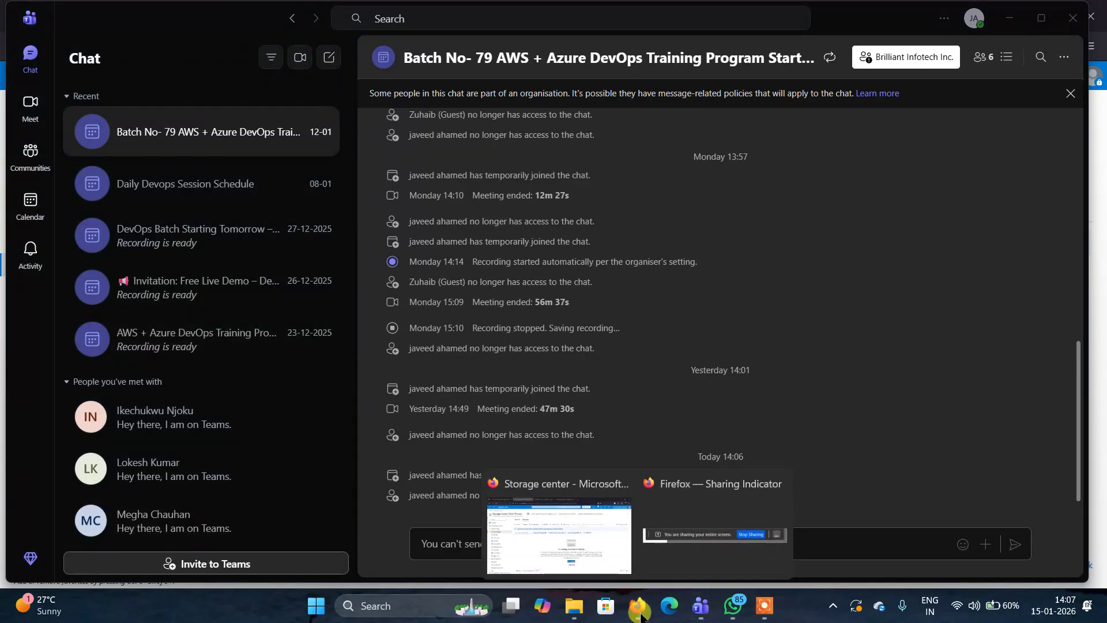
click(578, 536)
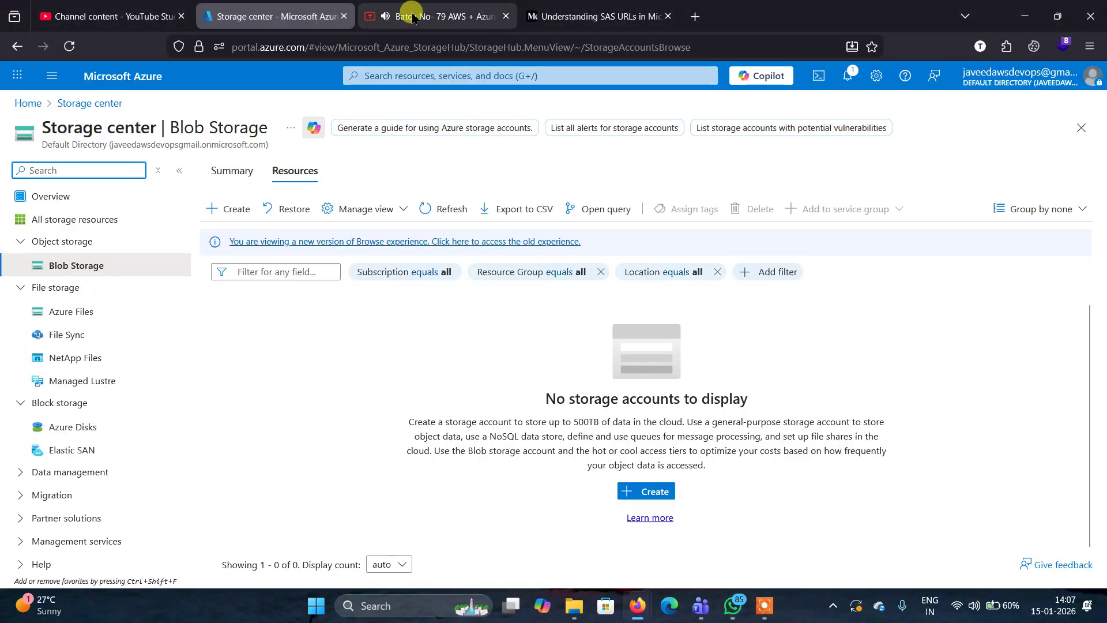
click(413, 17)
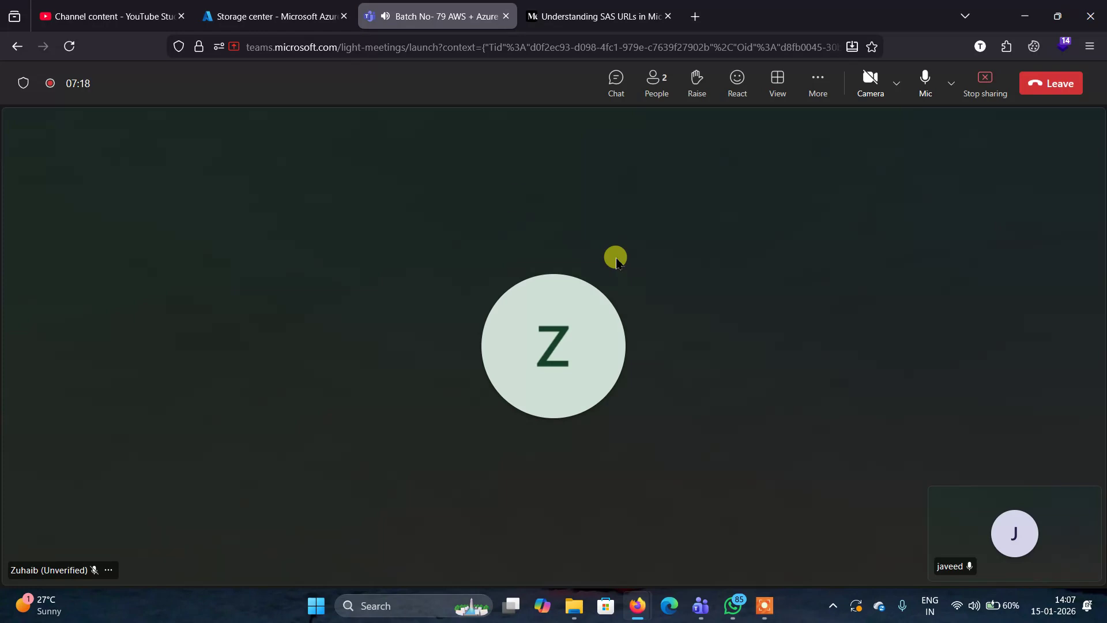
Step: Return to the Azure portal and start a storage account in resource group str-rg, named azsasa followed by the owner's first name
click(277, 16)
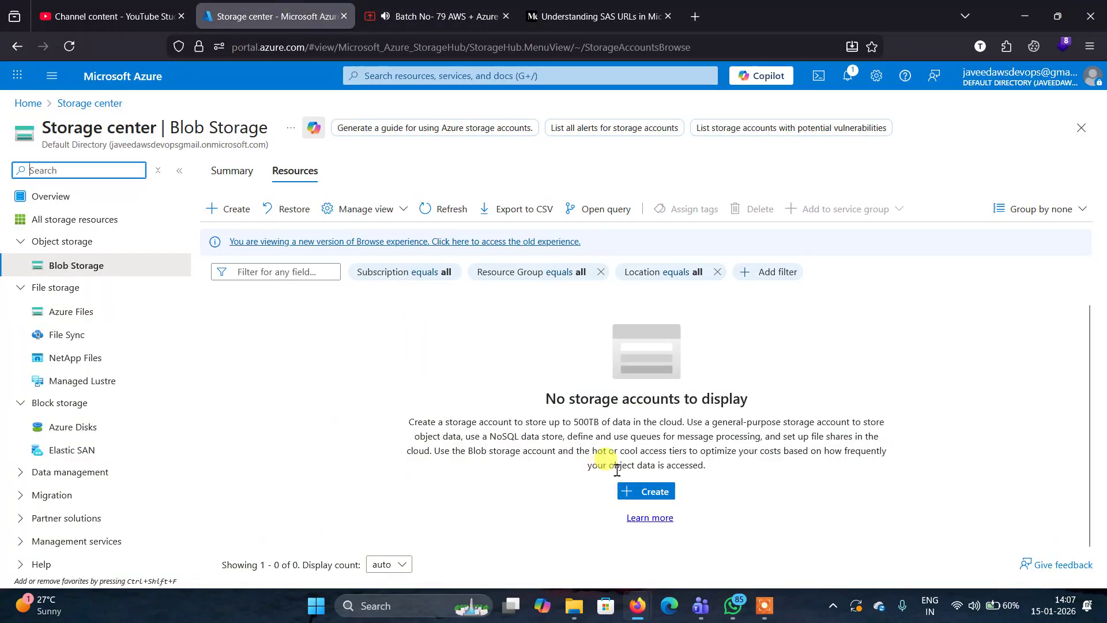
click(635, 490)
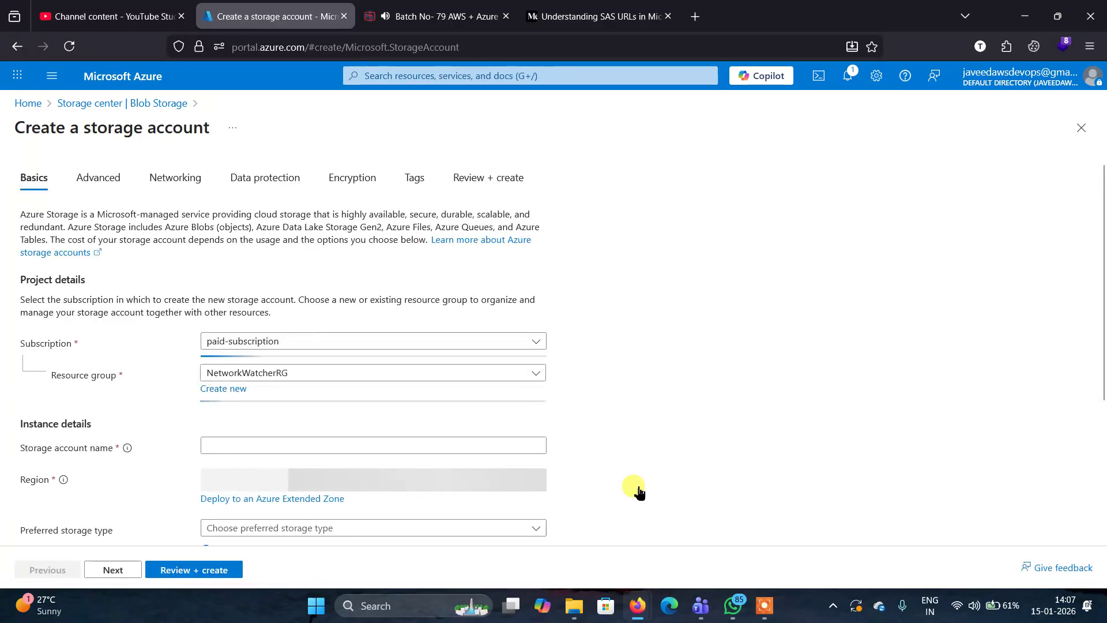
scroll(640, 492, down, 1)
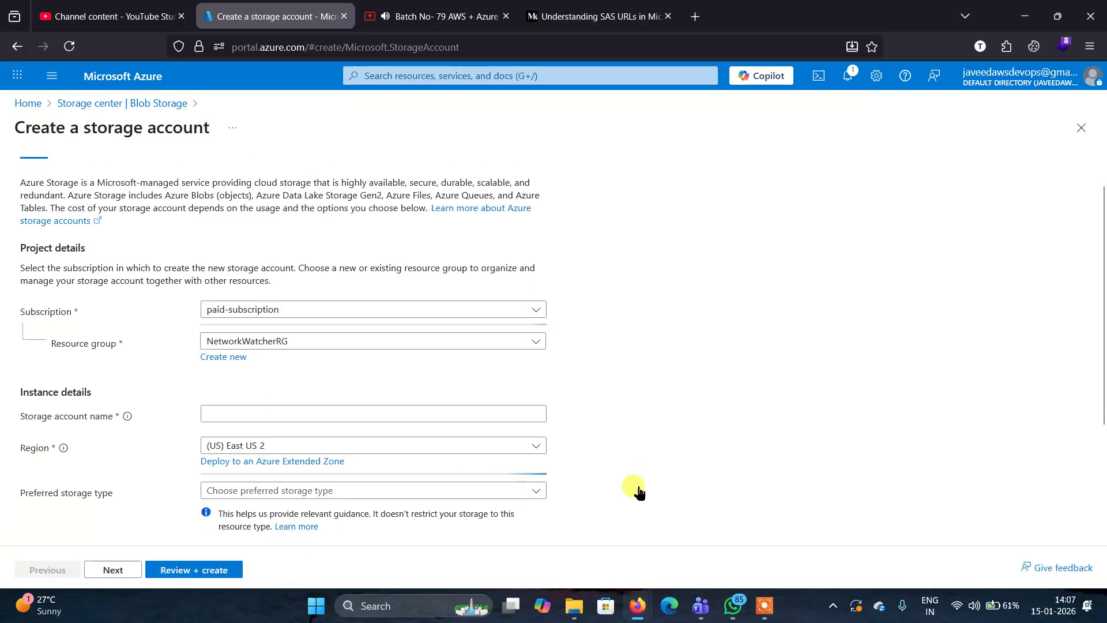
click(537, 342)
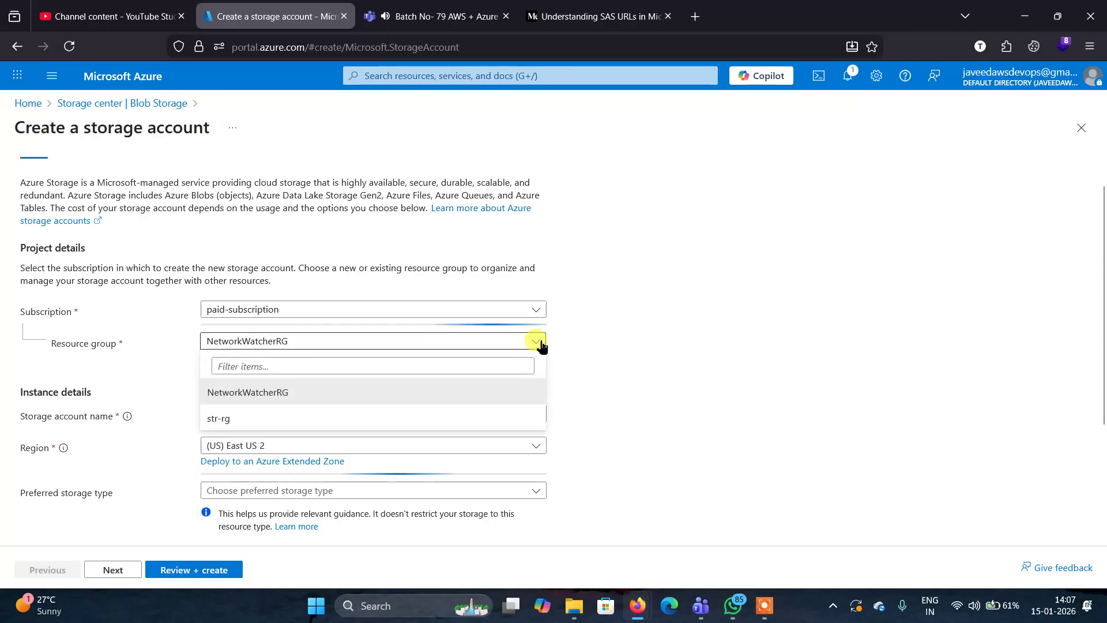
click(275, 417)
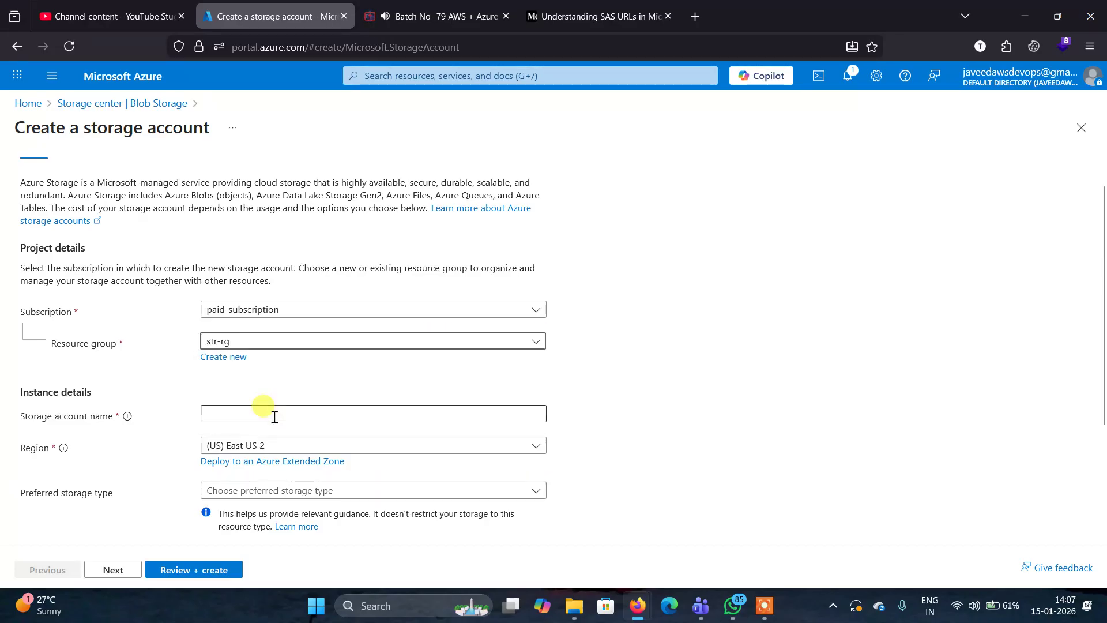
scroll(613, 409, down, 3)
click(276, 325)
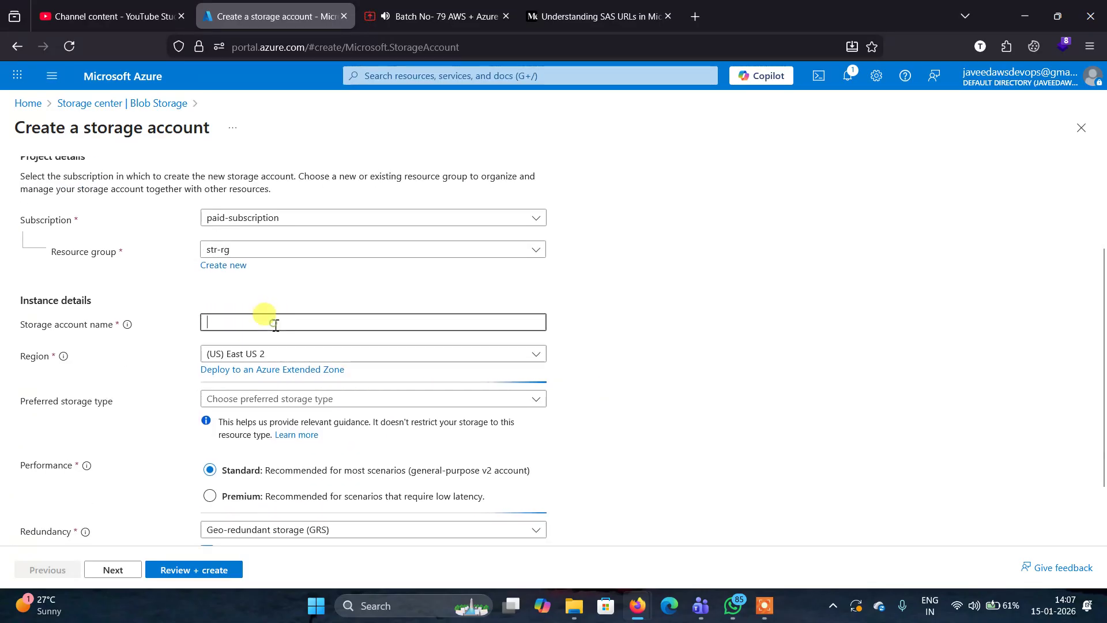
text(azsasa)
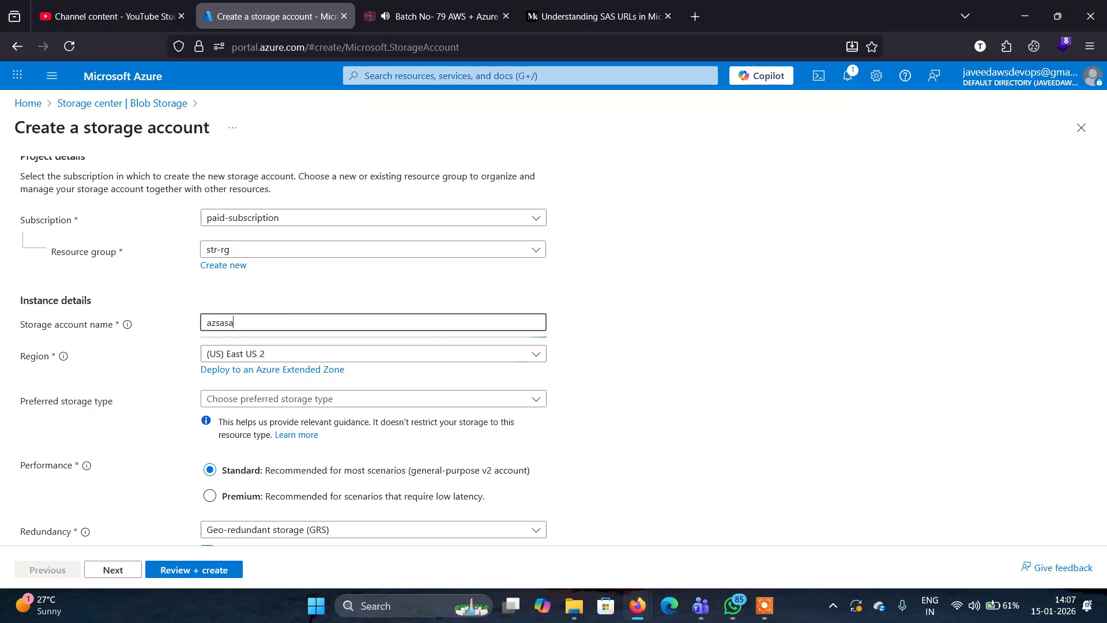
text(javeed)
scroll(577, 330, down, 2)
click(580, 332)
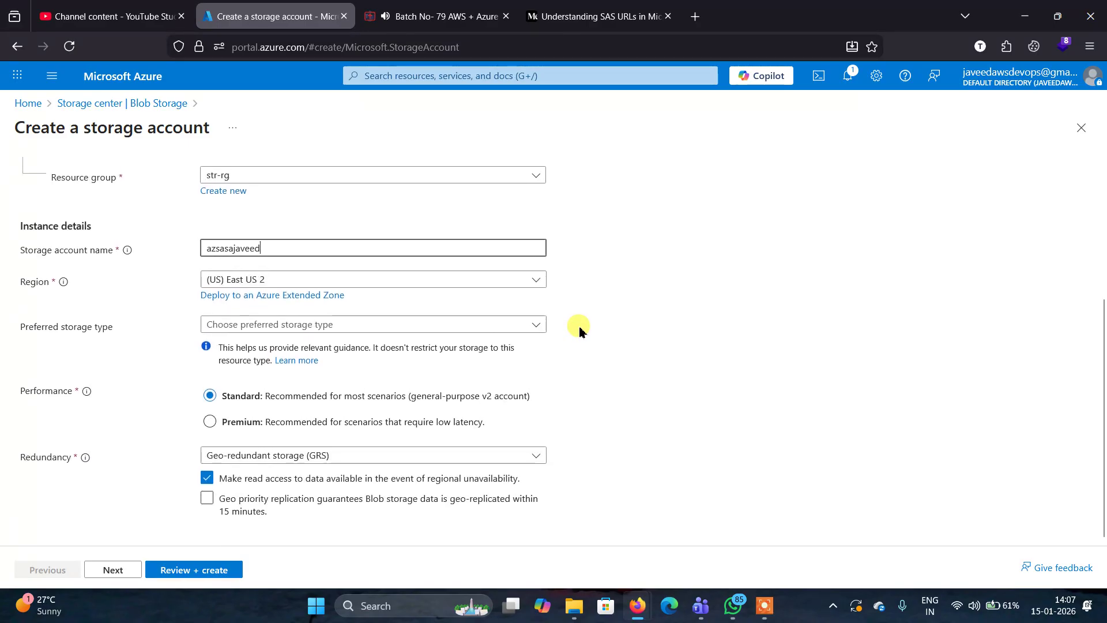
Step: Set the storage type to Azure Blob Storage or Azure Data Lake Storage Gen 2, workload to Big Data Analytics and redundancy to Locally-redundant storage (LRS)
click(515, 324)
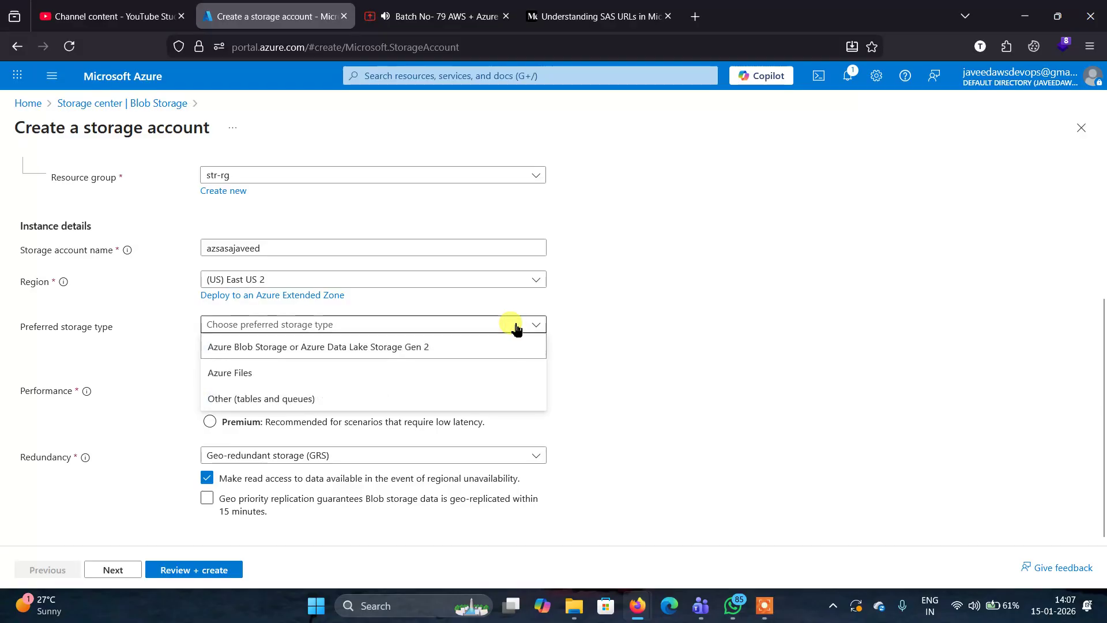
click(280, 347)
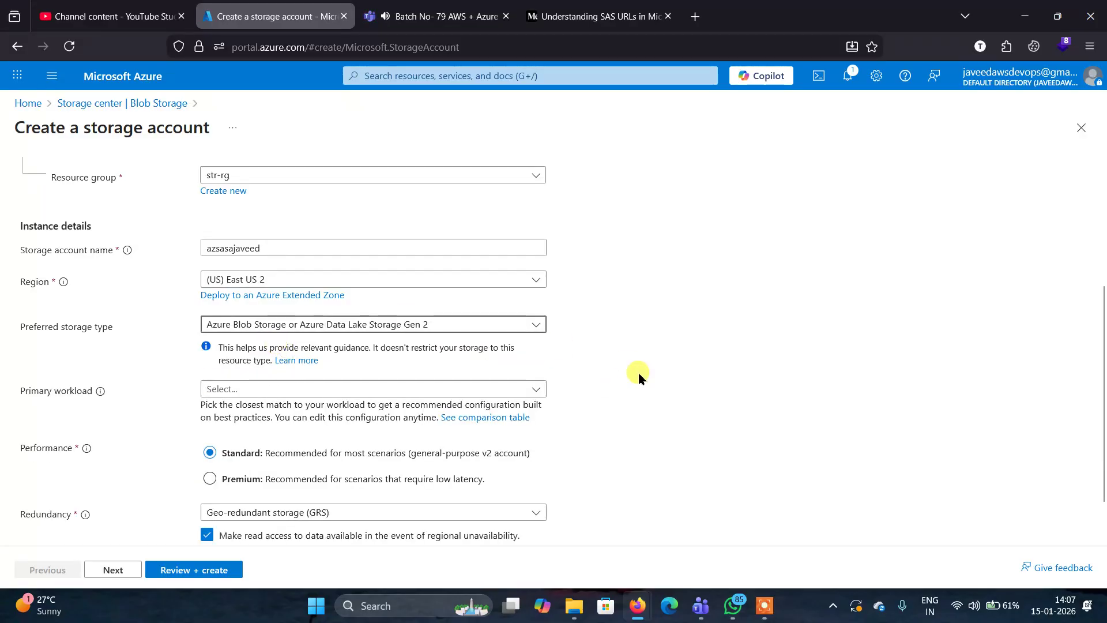
scroll(638, 376, down, 1)
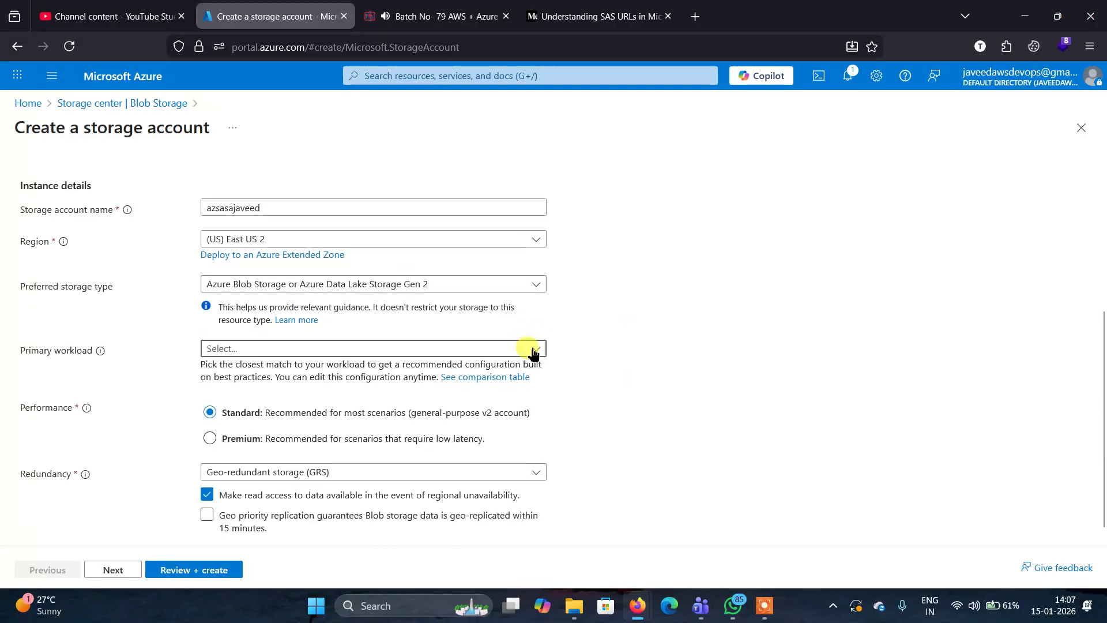
click(526, 347)
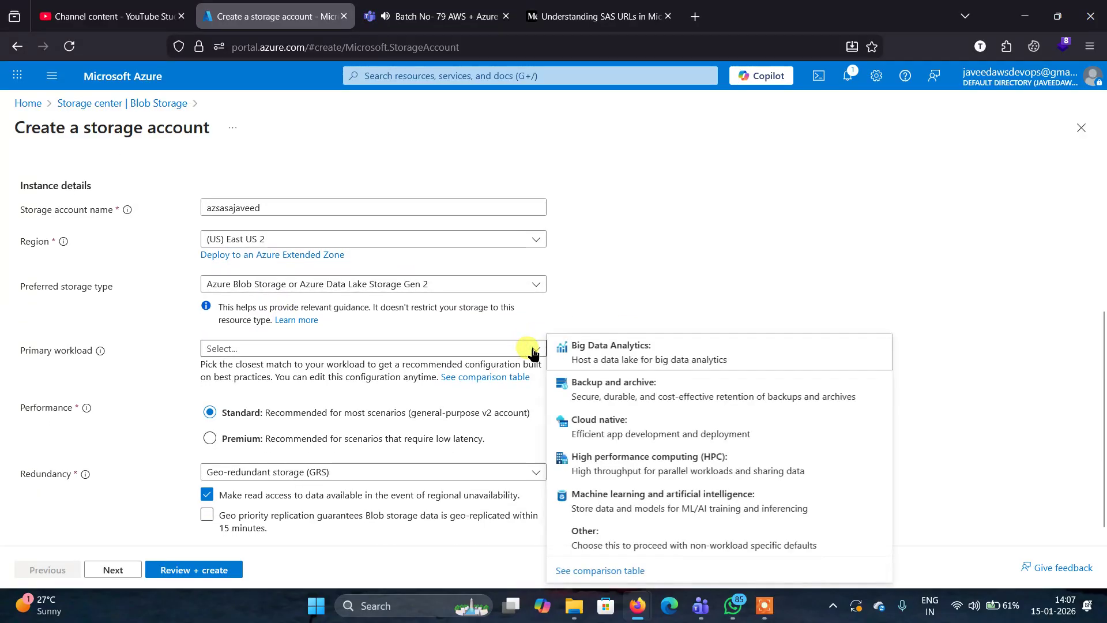
click(647, 362)
scroll(726, 360, down, 1)
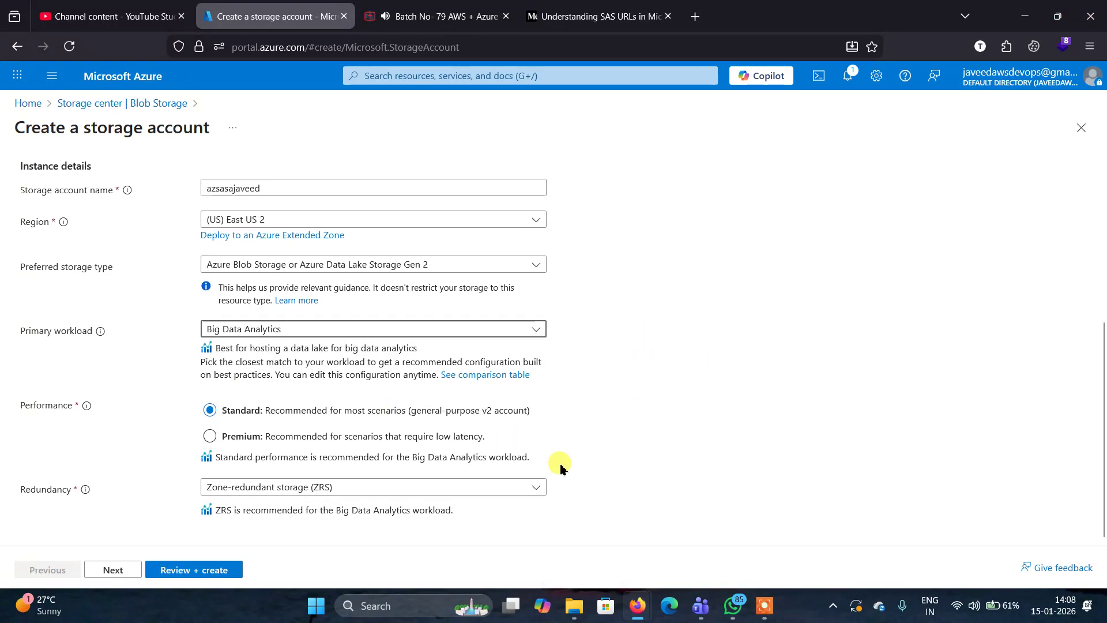
click(535, 487)
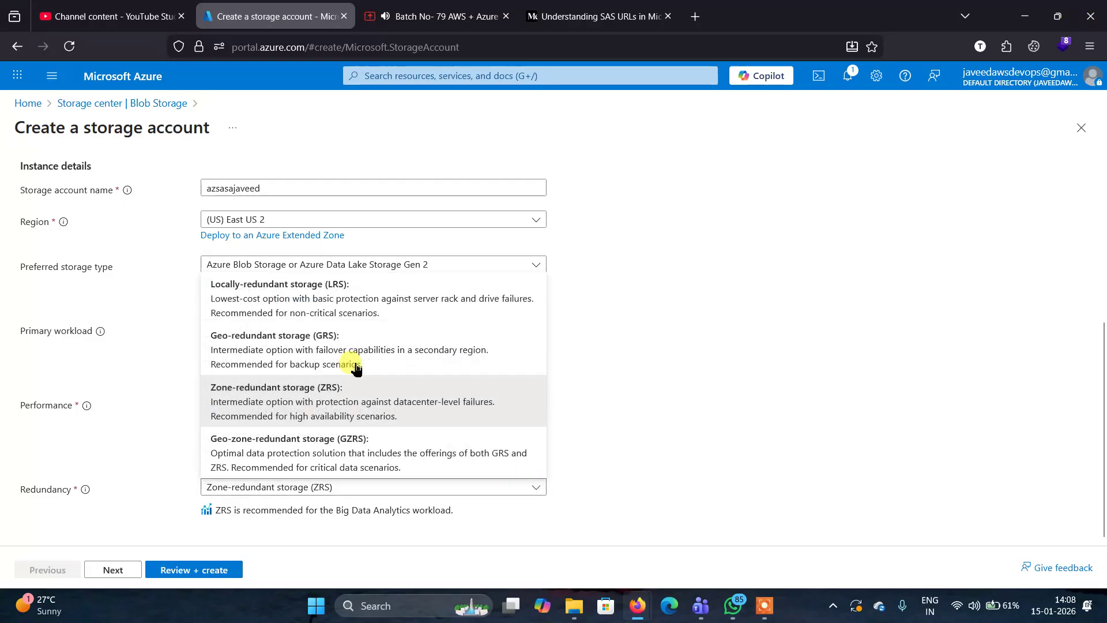
click(321, 306)
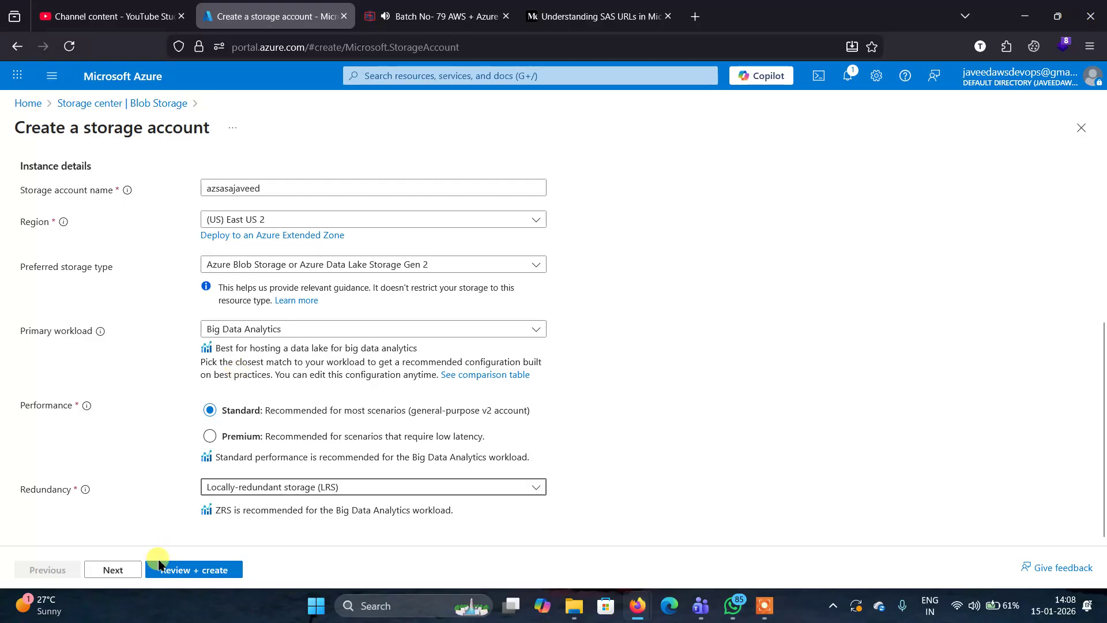
Step: Go through the advanced security settings, leaving anonymous access on individual containers disabled, and proceed to the storage account's final review
click(113, 570)
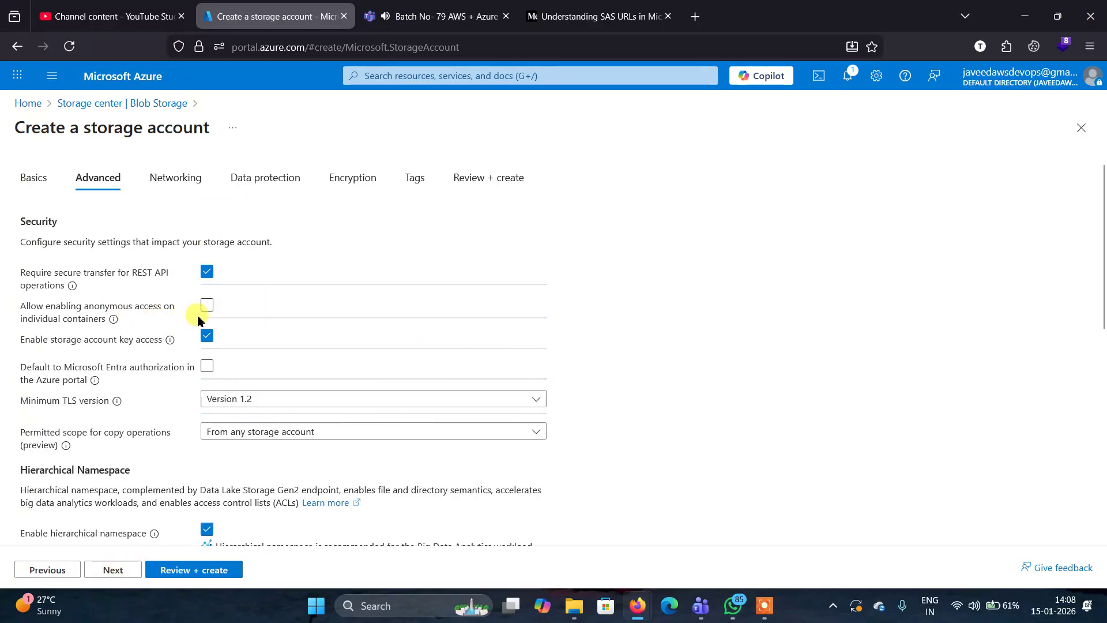
click(208, 307)
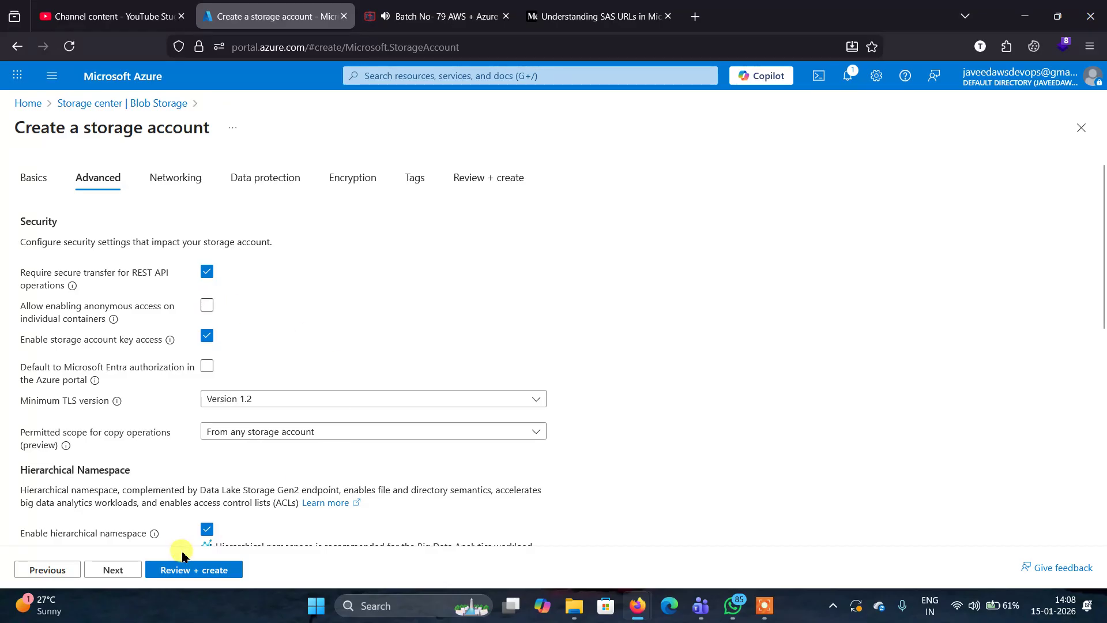
click(185, 573)
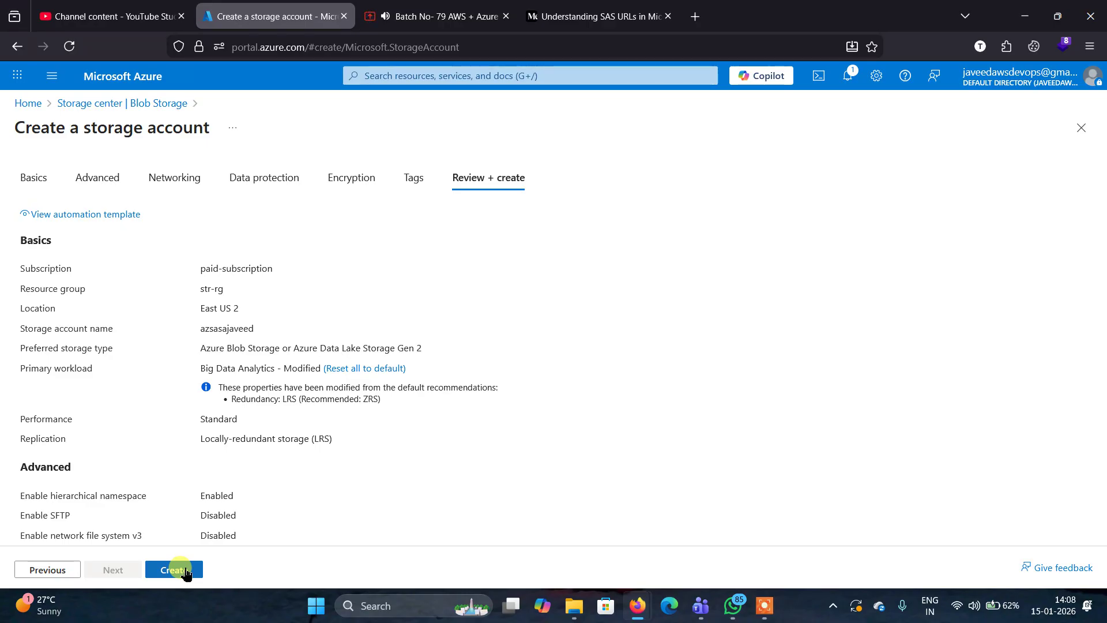
Step: Switch to the browser's Teams meeting and look through its additional meeting options
click(382, 15)
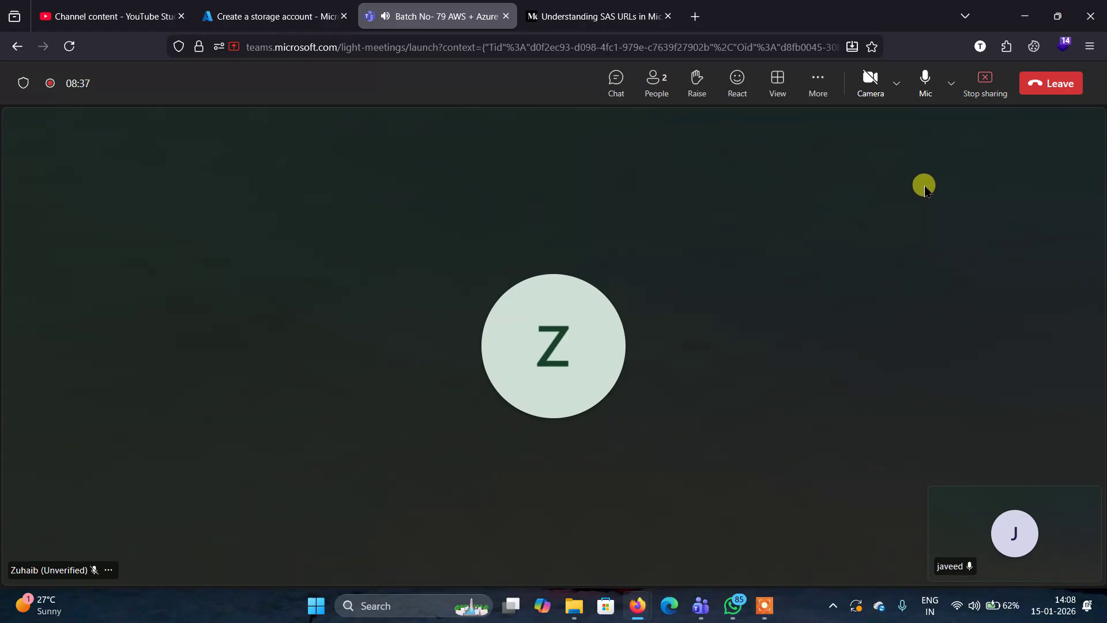
click(819, 77)
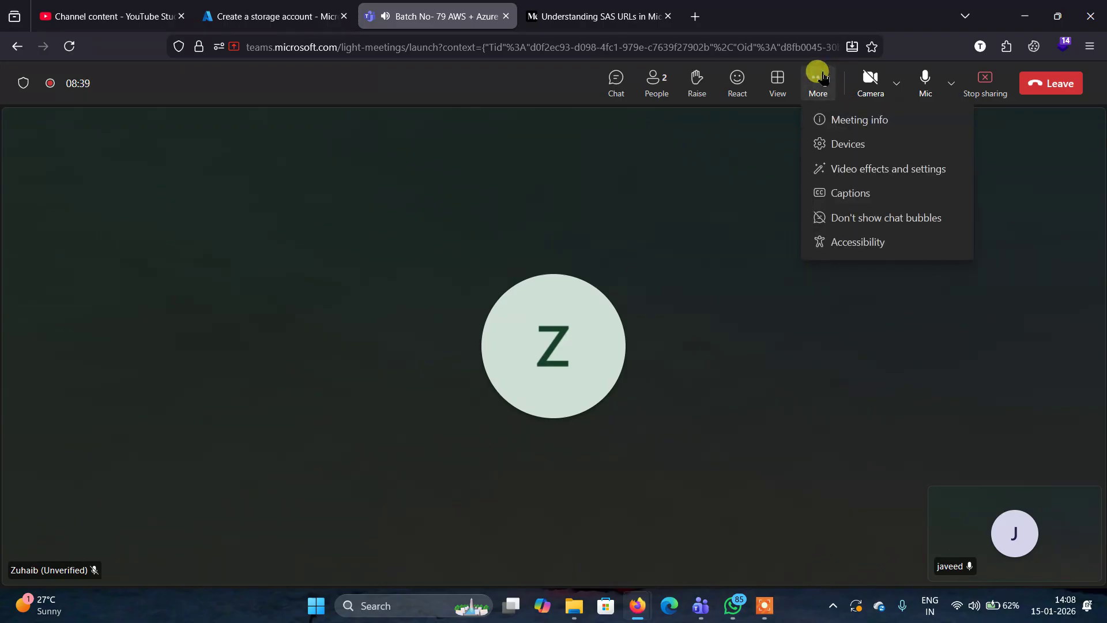
click(767, 160)
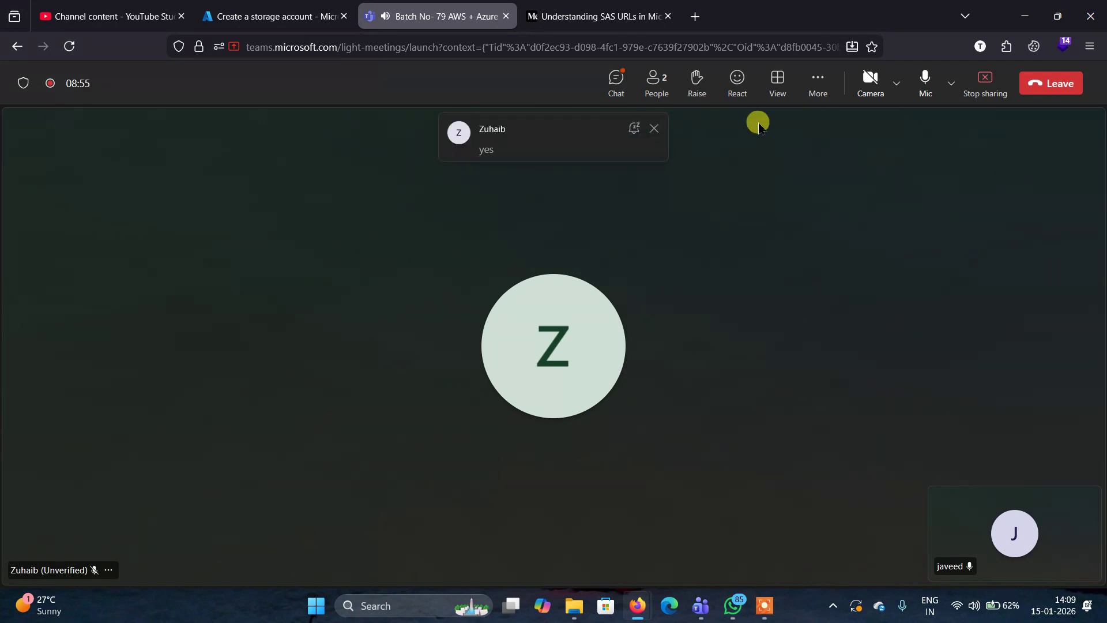
Step: Return to the Azure portal, review the configuration summary and create the storage account
click(249, 8)
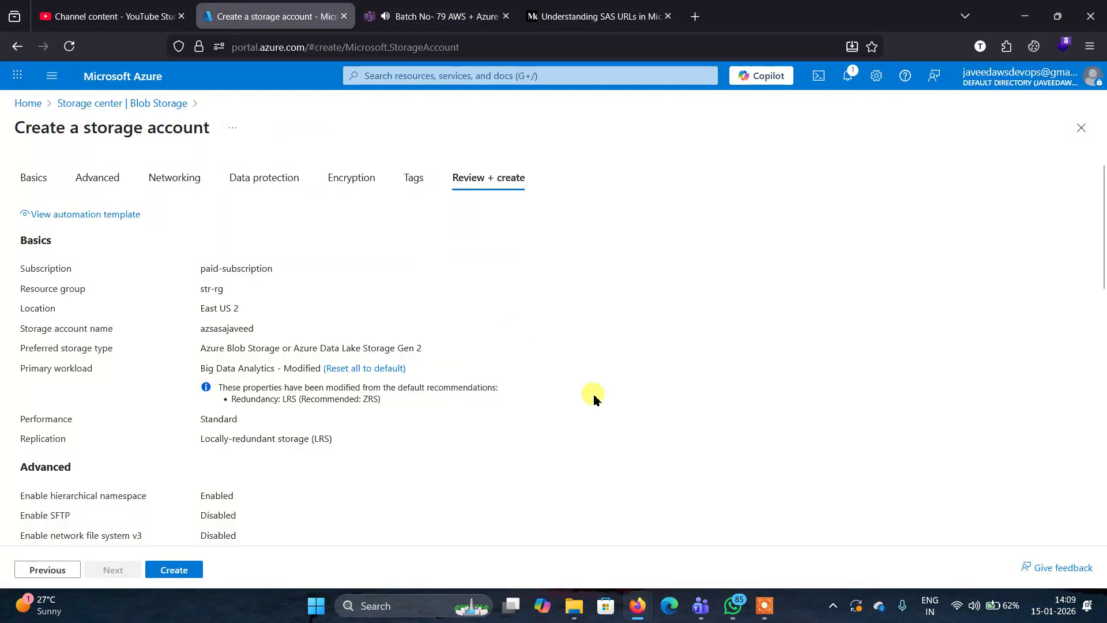
scroll(594, 396, down, 3)
click(188, 571)
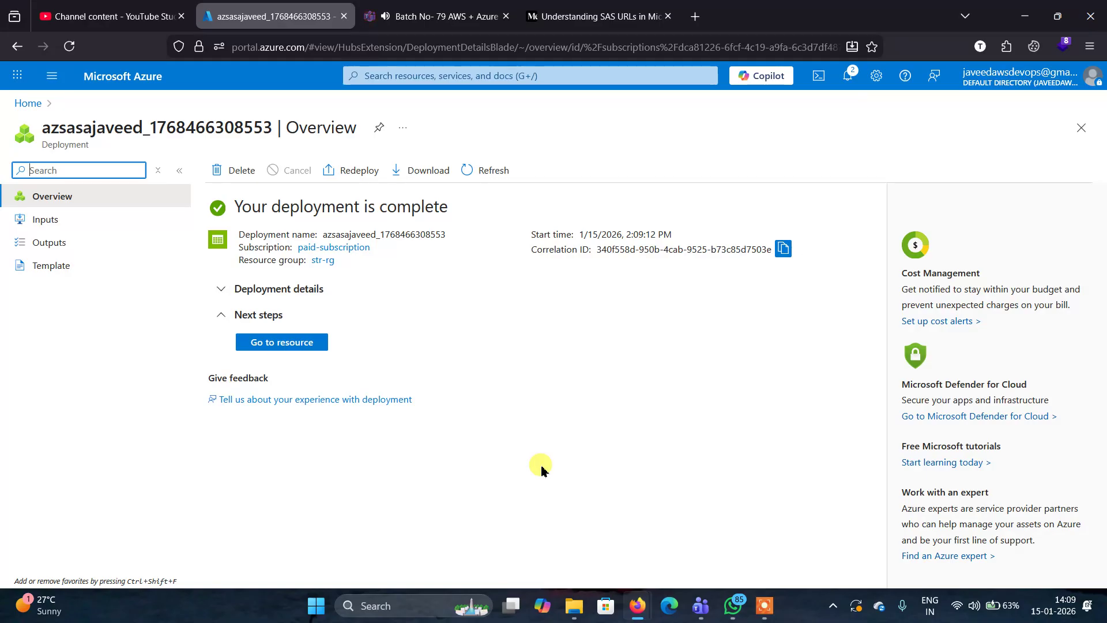
Step: Open the deployed storage account and add a private container named javeeedctr
click(297, 342)
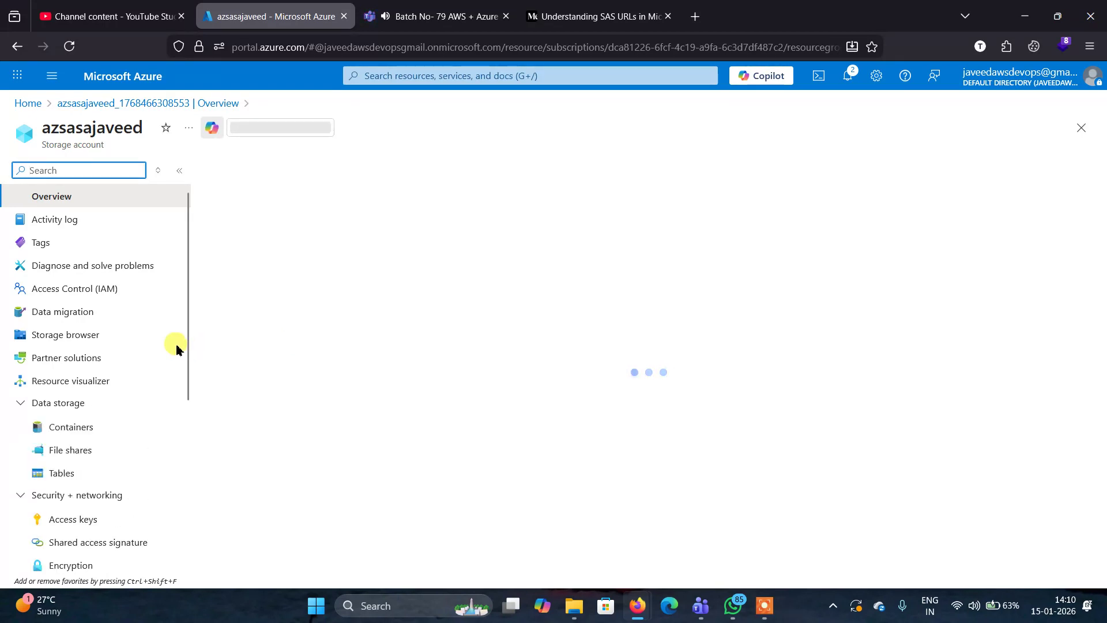
scroll(161, 352, down, 3)
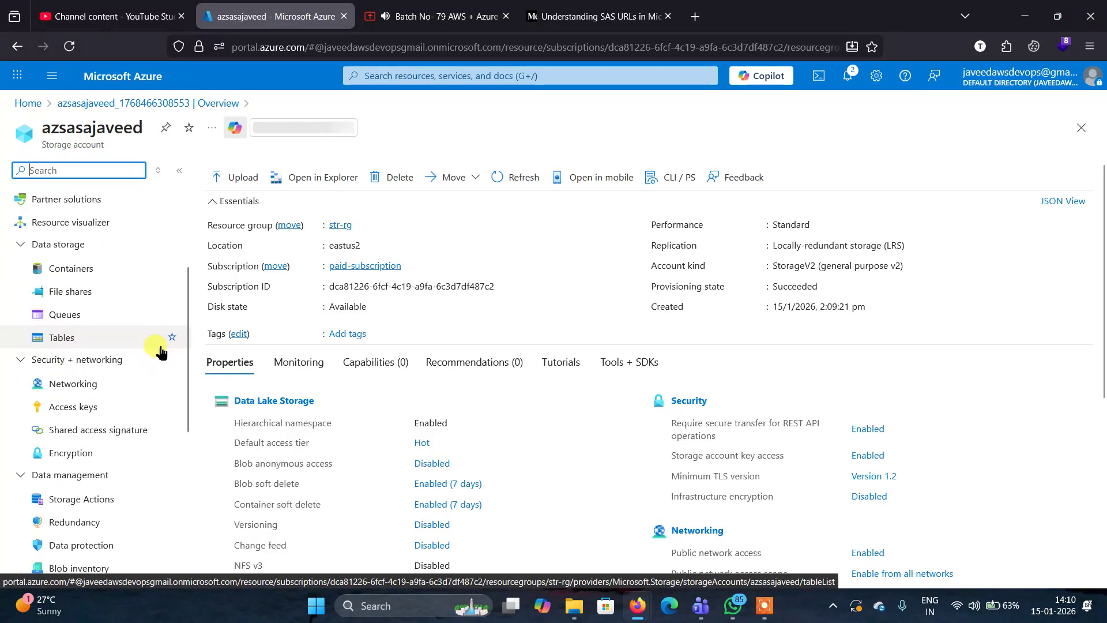
scroll(161, 352, up, 3)
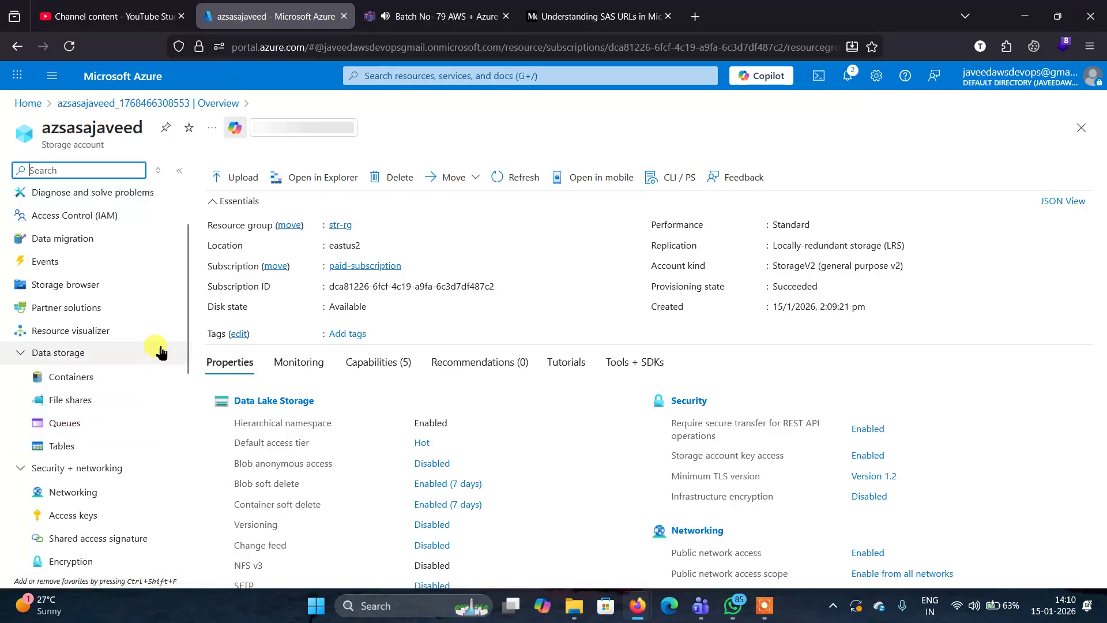
click(78, 381)
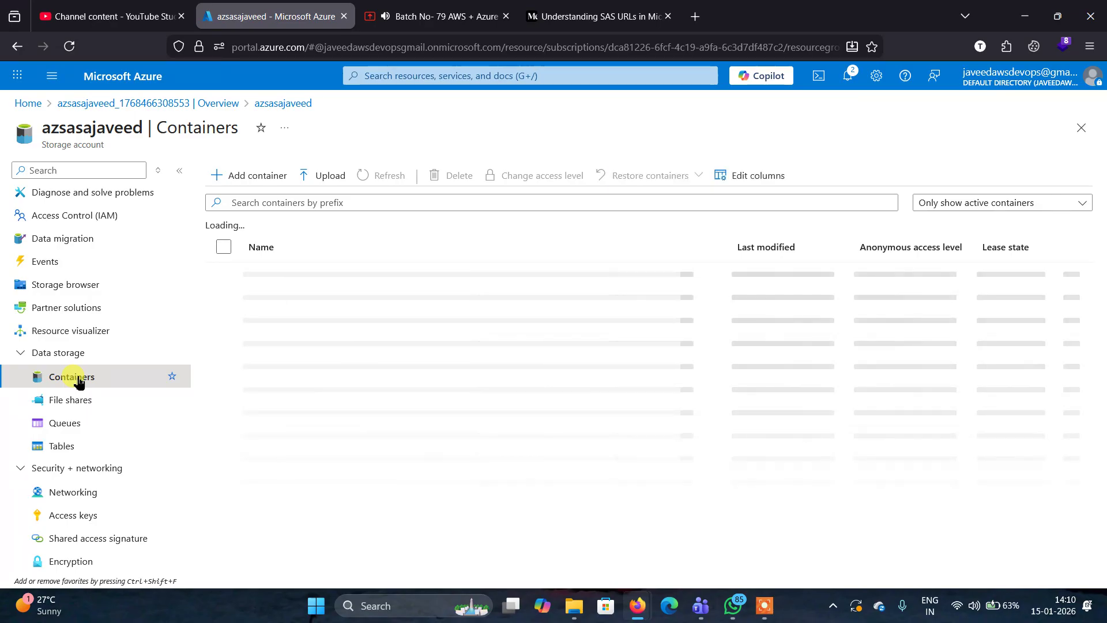
click(249, 179)
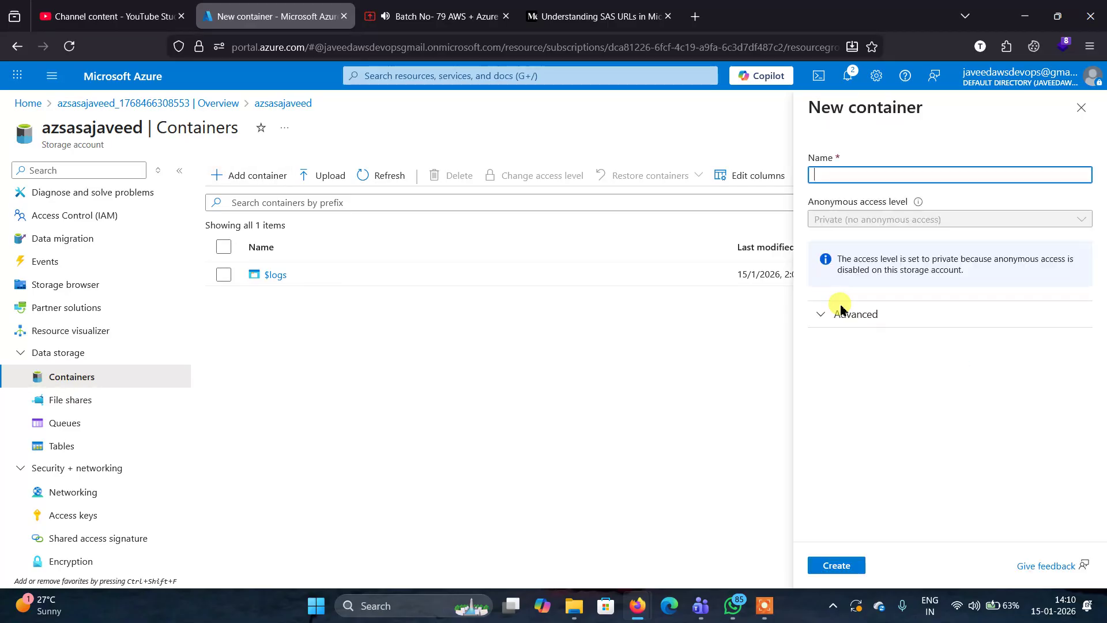
click(824, 172)
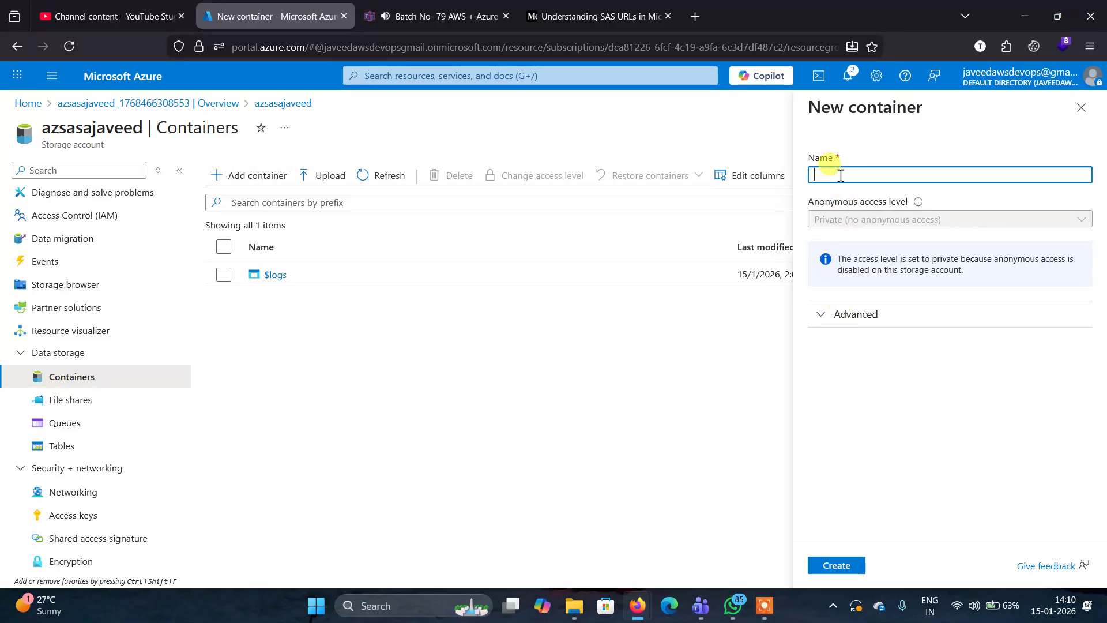
text(javeeedctr)
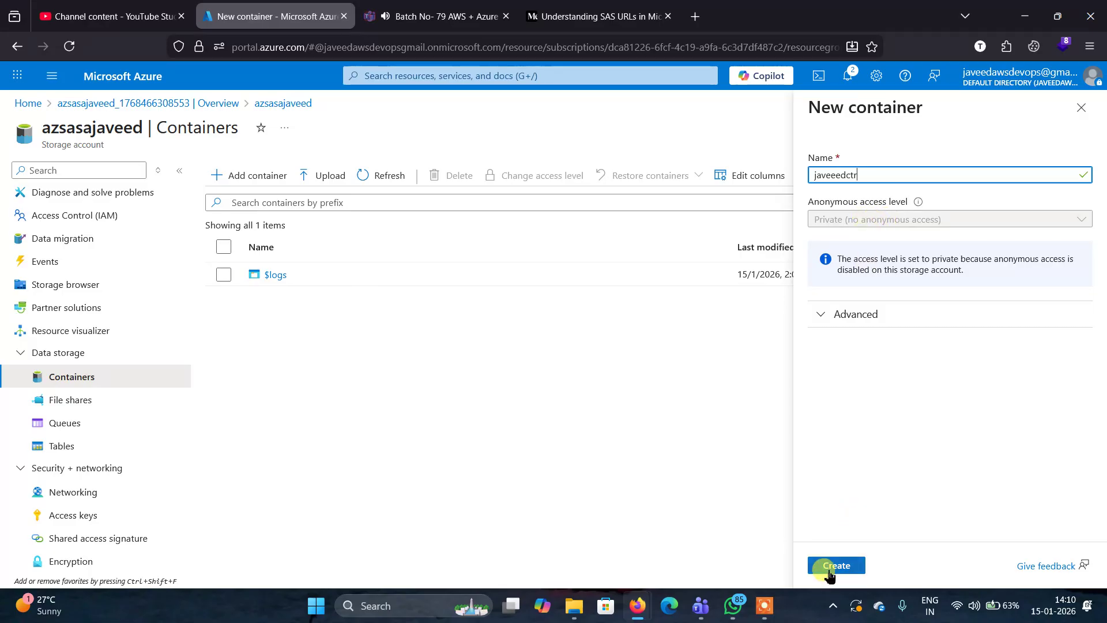
click(828, 569)
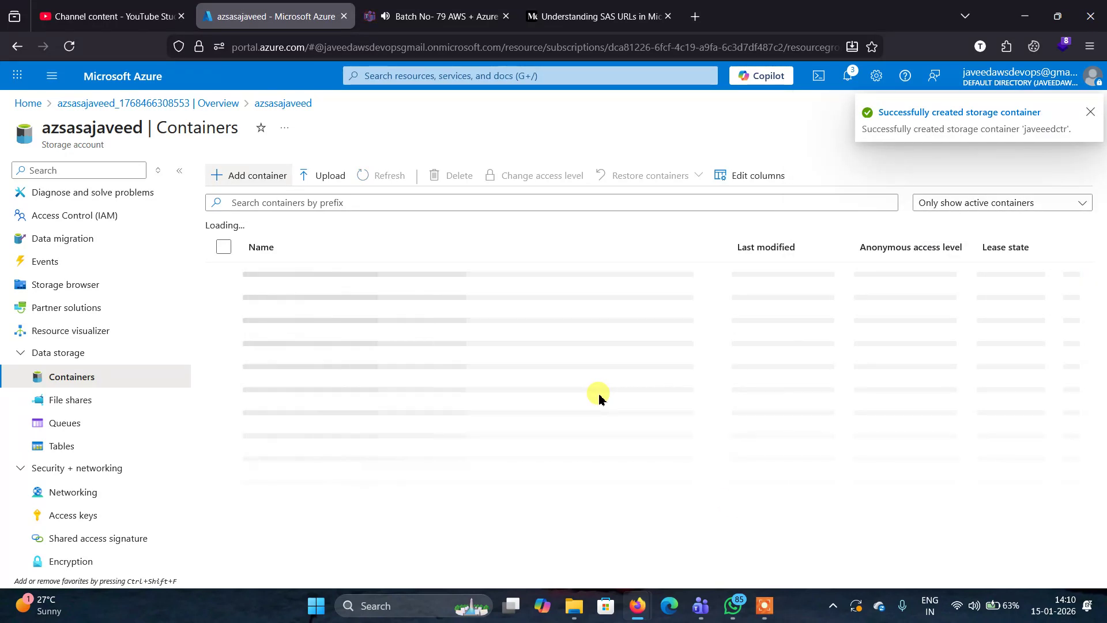
Step: Open the javeeedctr container and upload the file iam.png from the Desktop as a blob
click(286, 300)
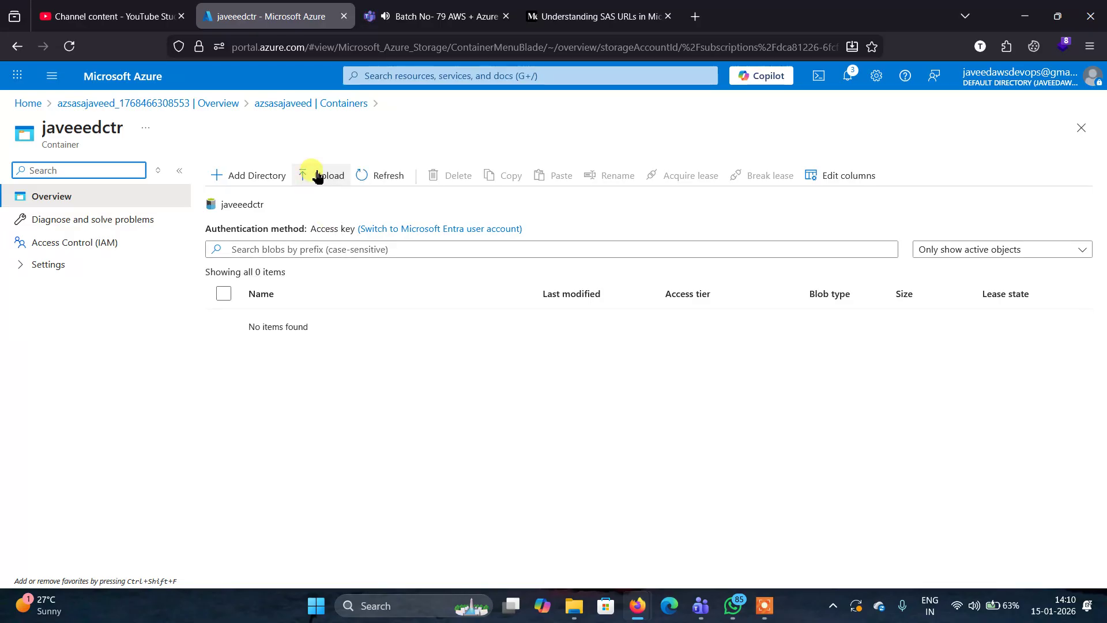
click(317, 176)
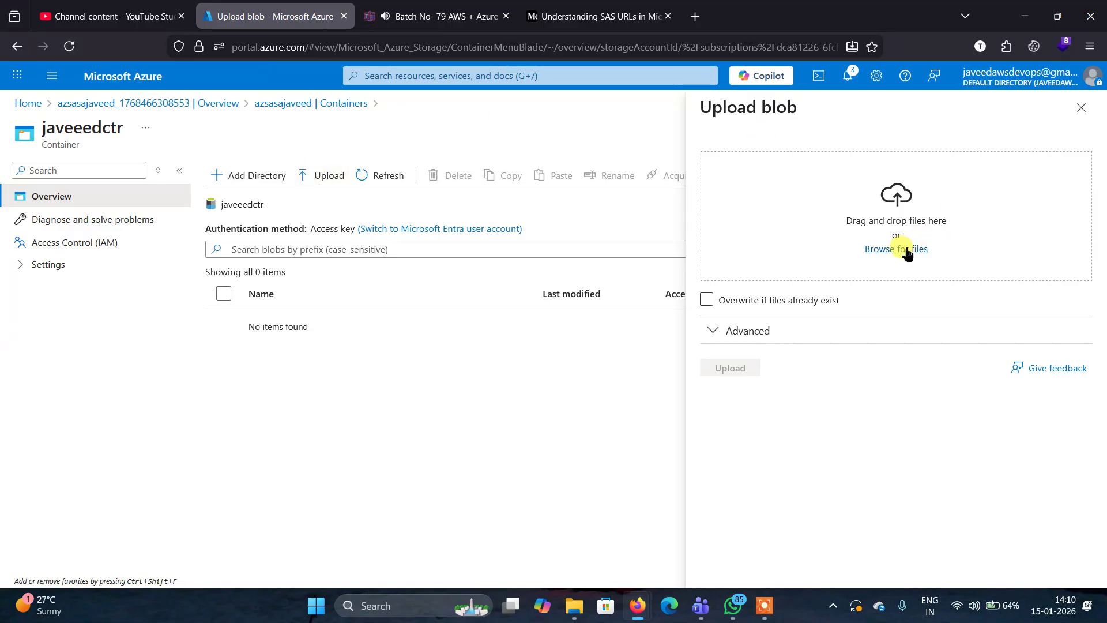
click(908, 252)
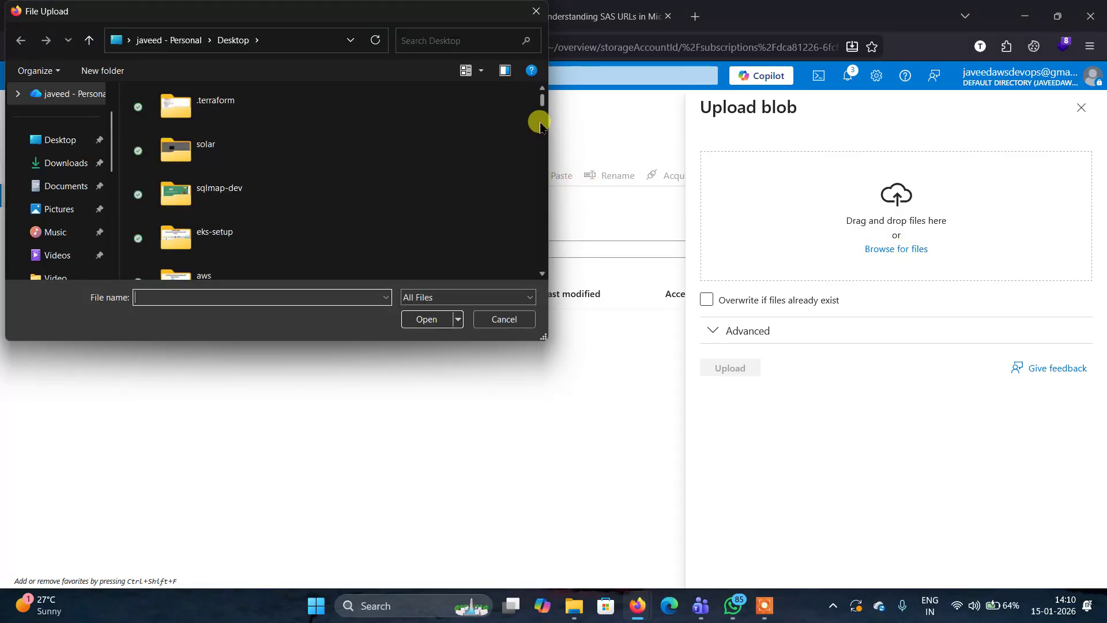
drag(542, 102, 553, 277)
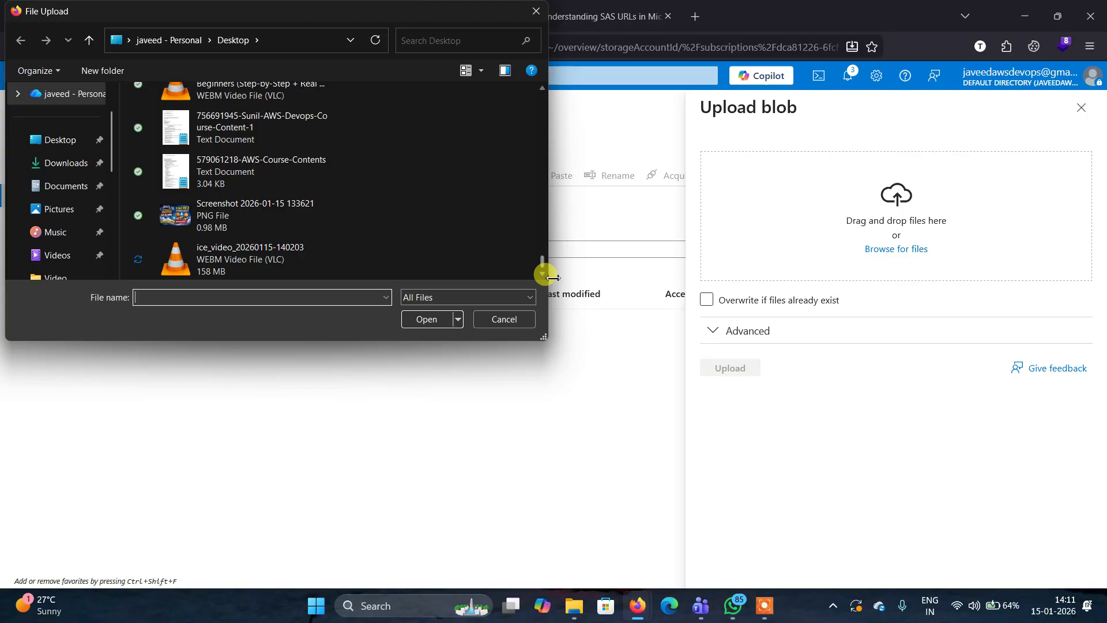
click(286, 221)
scroll(400, 230, up, 4)
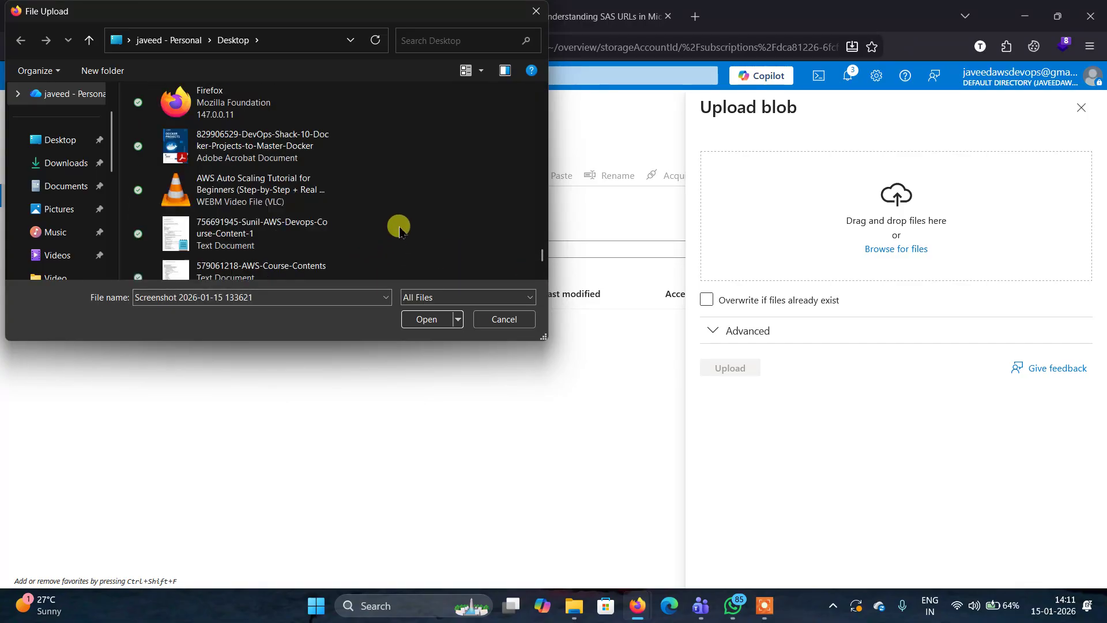
right_click(400, 229)
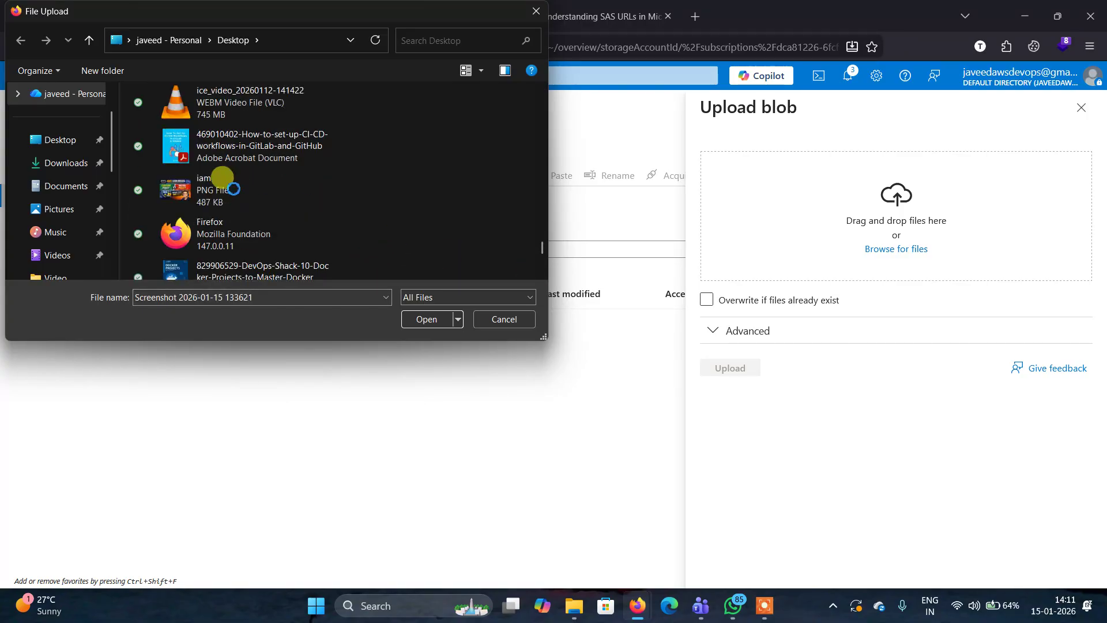
click(202, 188)
click(427, 319)
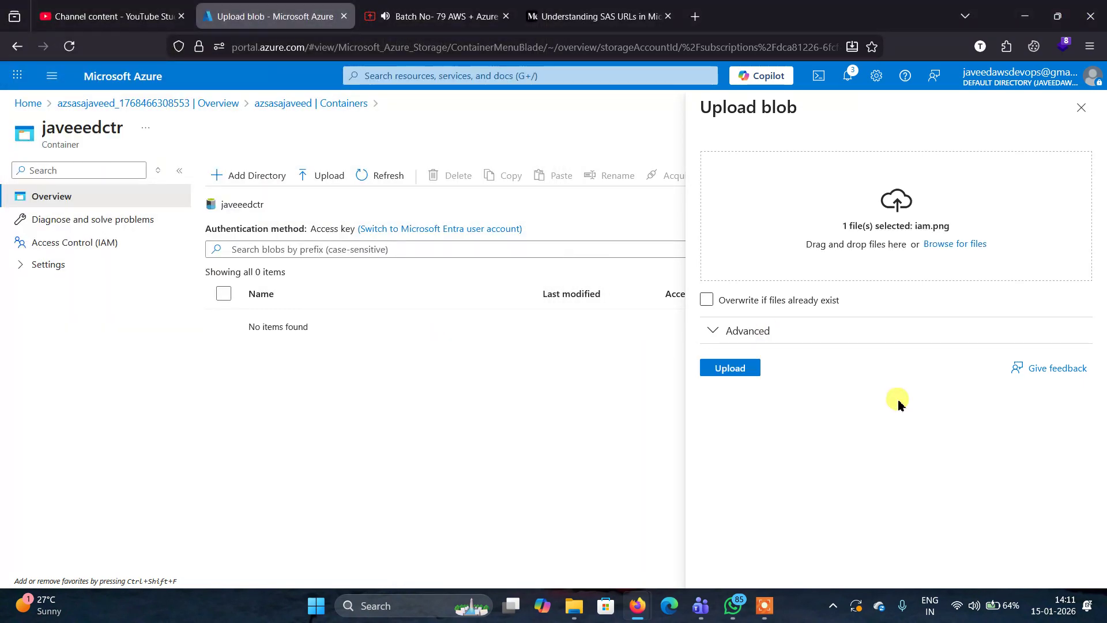
click(741, 369)
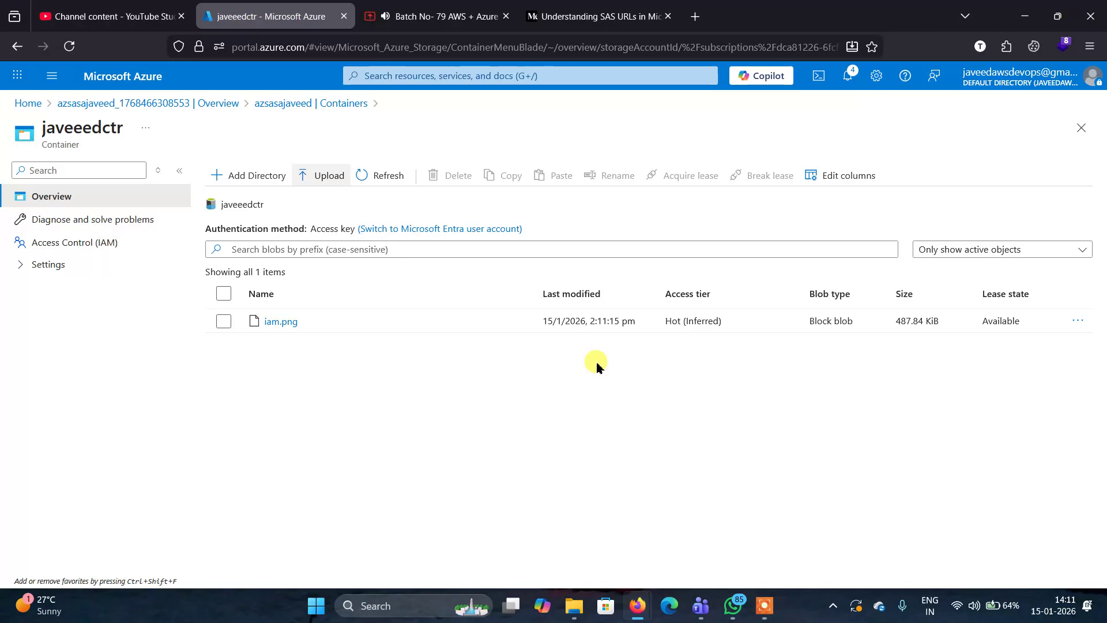
Step: Copy the URL of the iam.png blob and load it in the browser in place of the Medium article
click(282, 322)
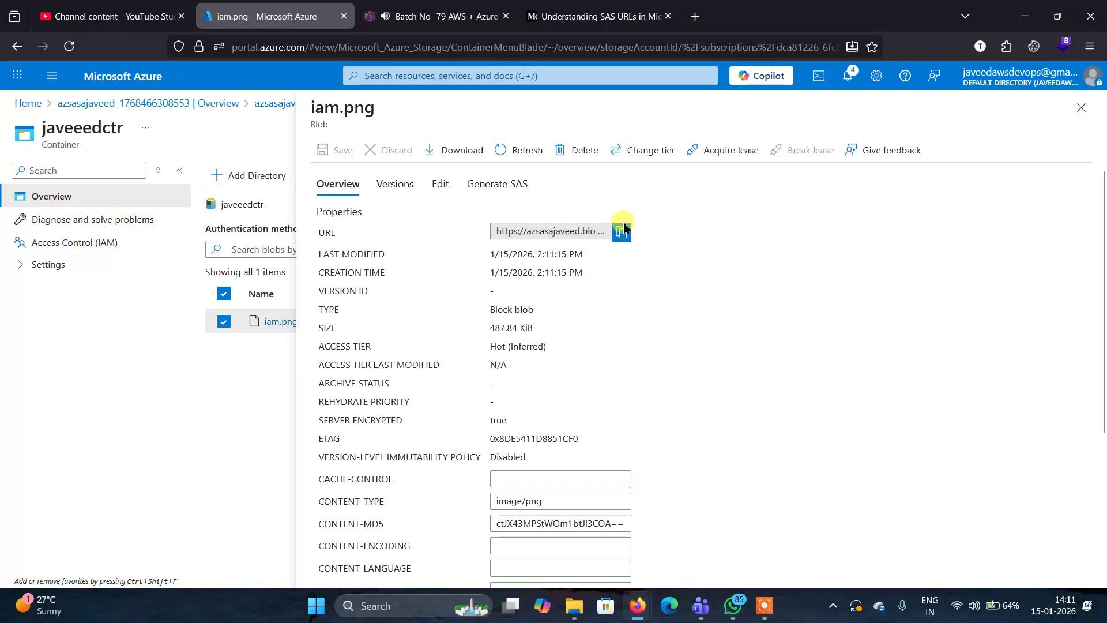
click(622, 231)
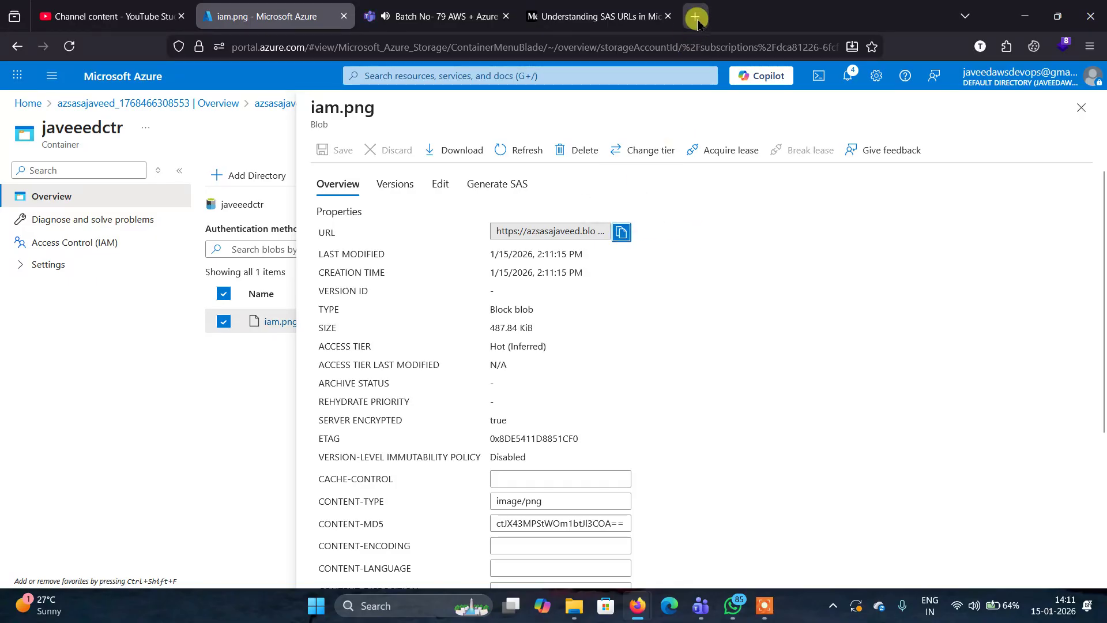
click(600, 17)
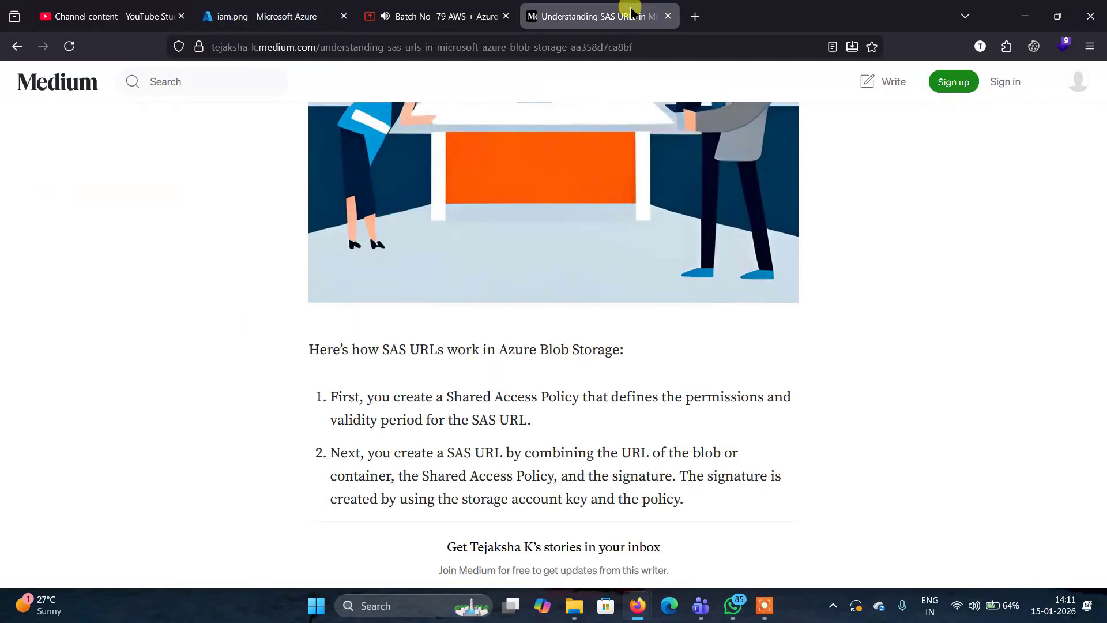
click(464, 47)
right_click(456, 46)
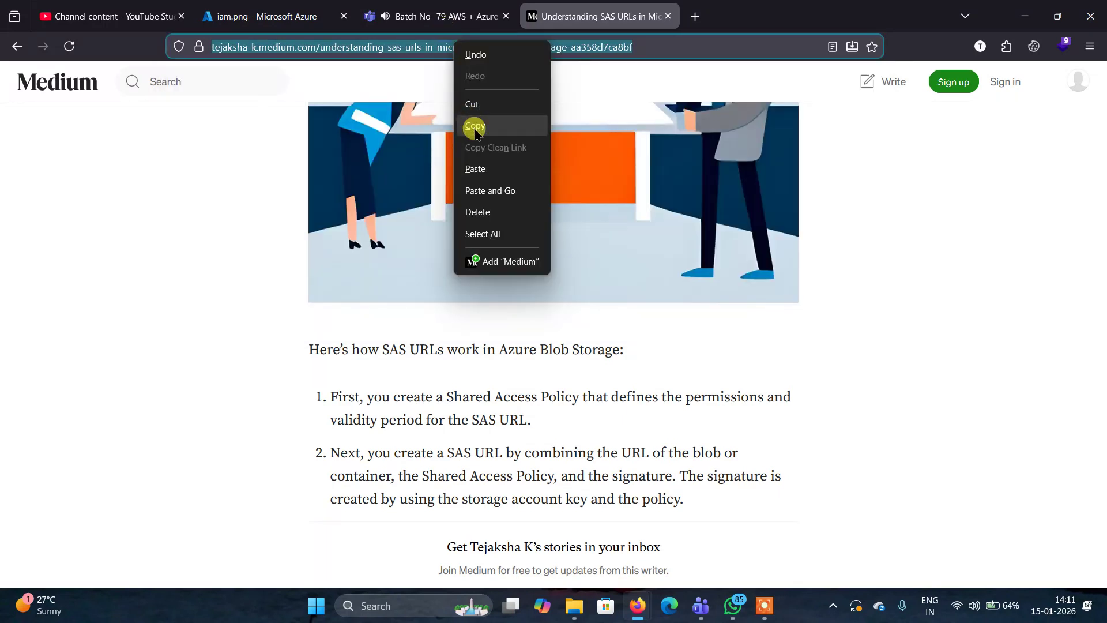
click(477, 169)
key(Return)
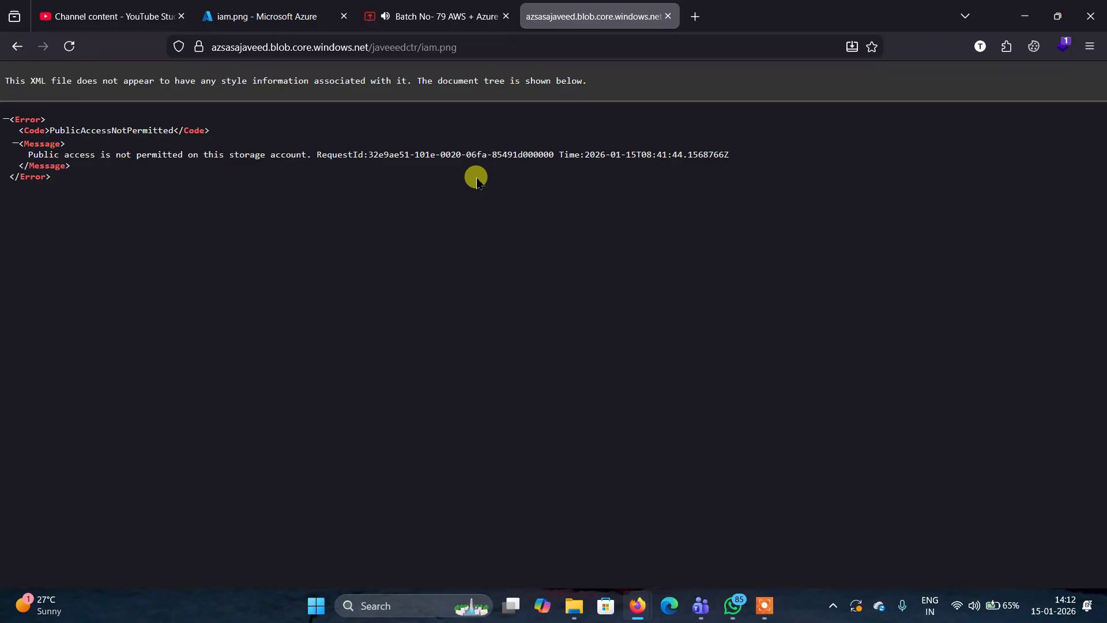
Step: Return to the Azure portal, look over the iam.png properties and bring up the blob's SAS generation settings
click(284, 8)
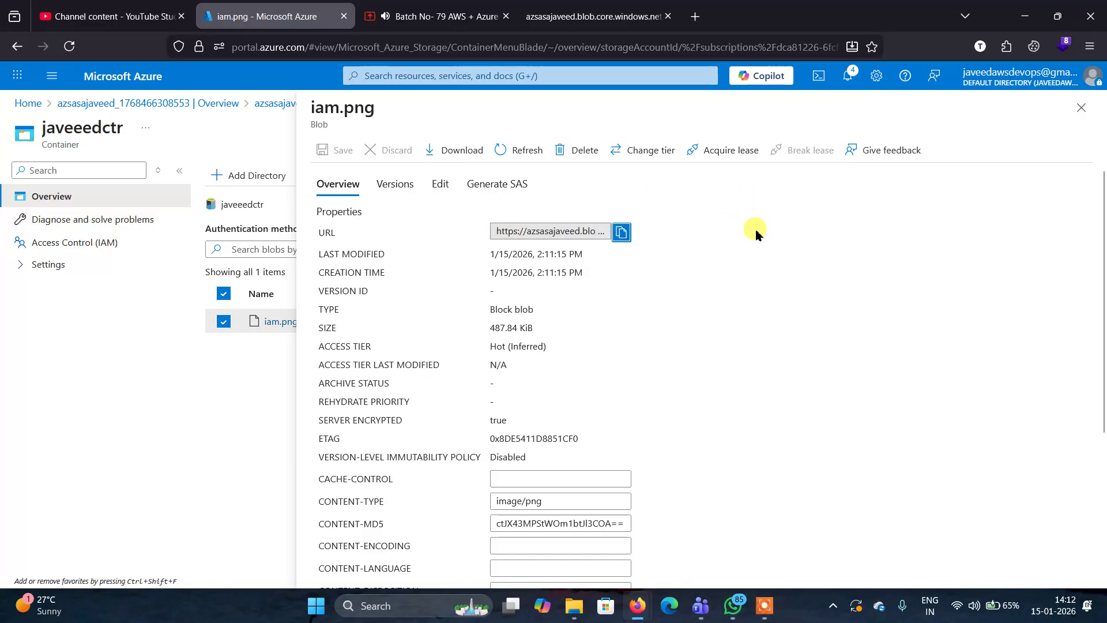
scroll(757, 234, down, 4)
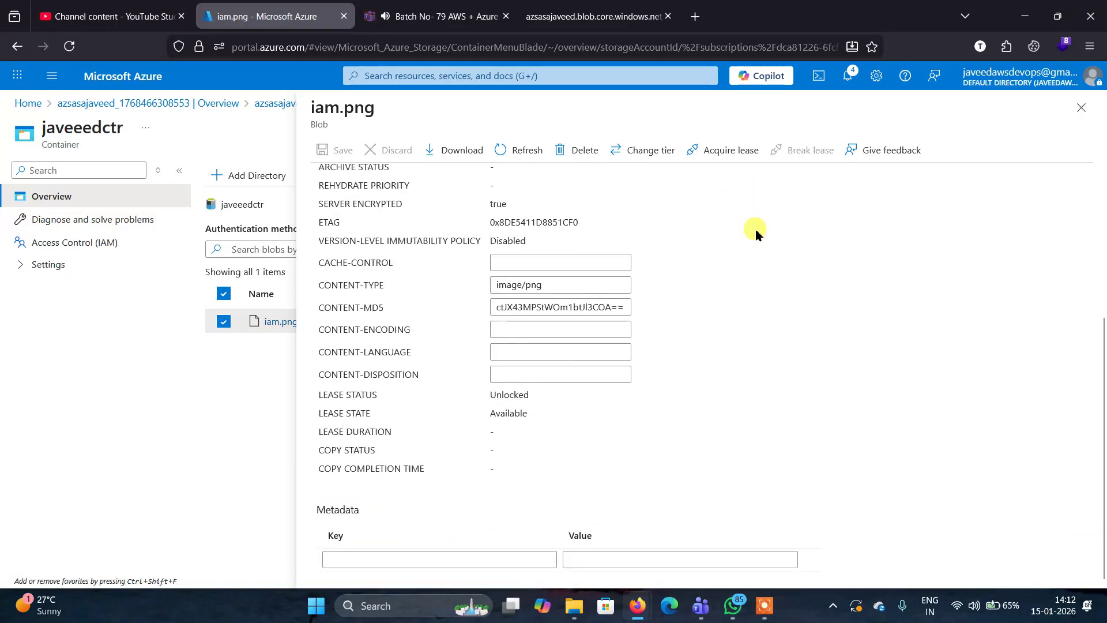
scroll(756, 234, up, 5)
scroll(753, 230, down, 1)
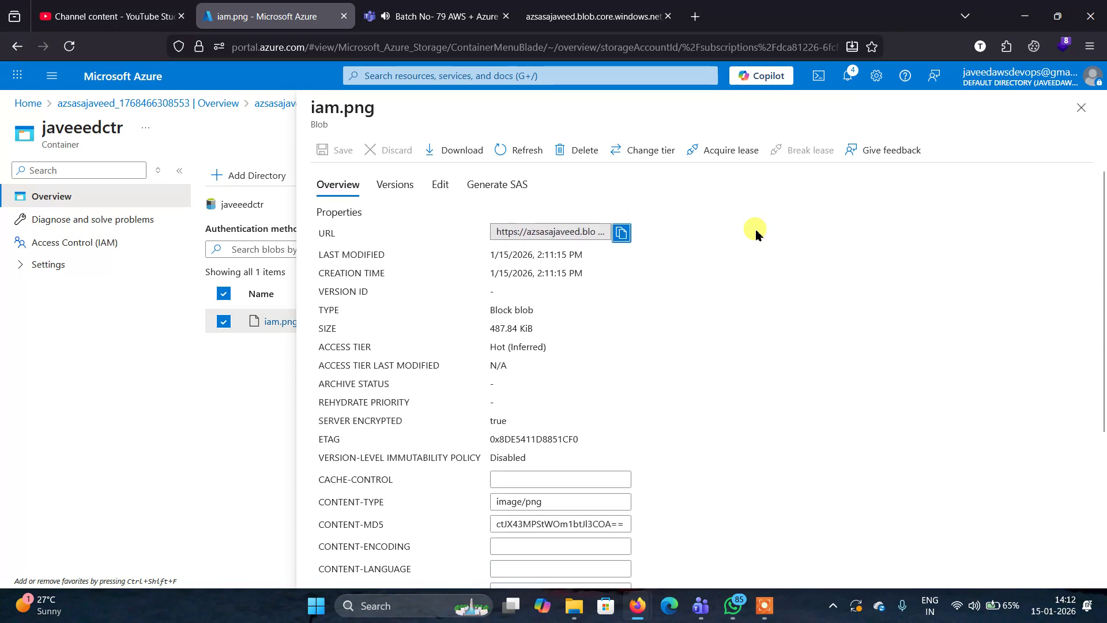
click(495, 188)
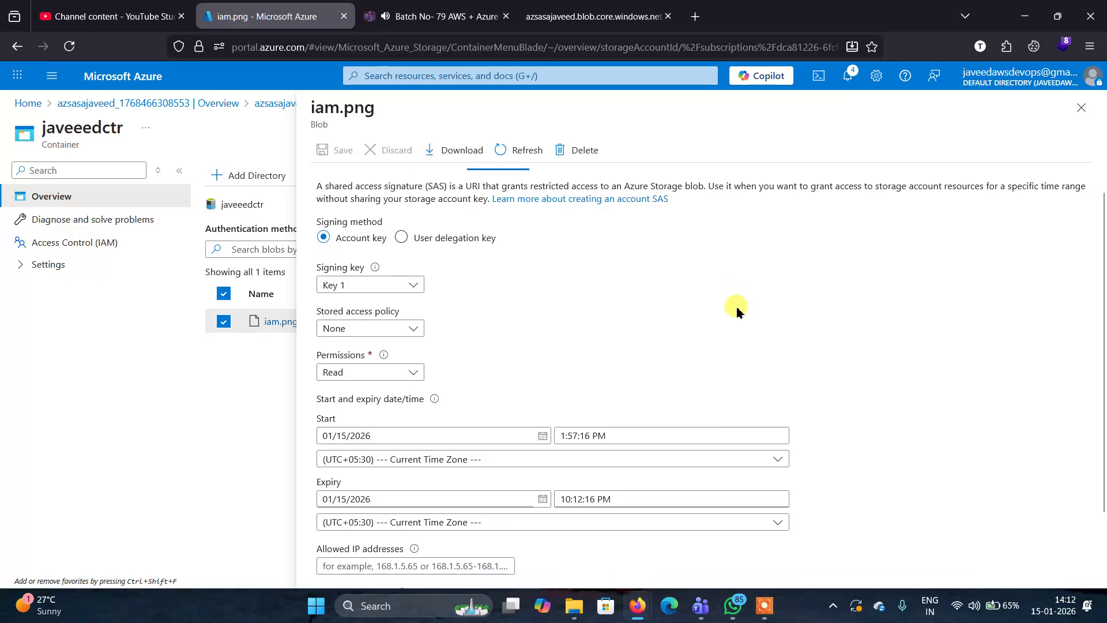
scroll(737, 312, down, 3)
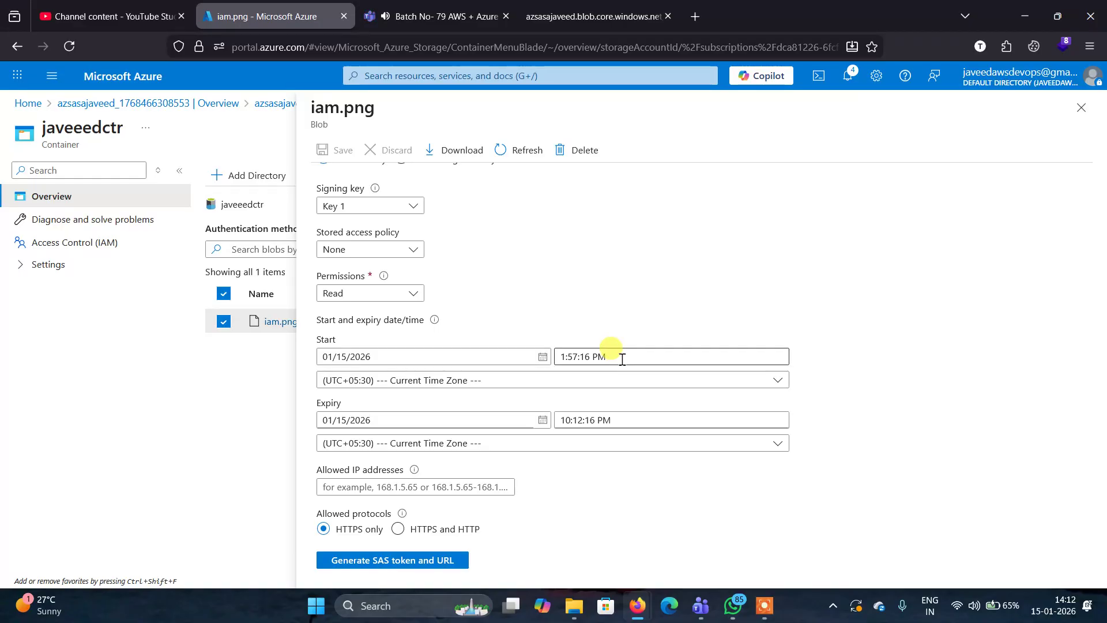
Step: Look through the time zones offered for the SAS start time, from UTC+14:00 down to the UTC-09:30 entries
click(501, 386)
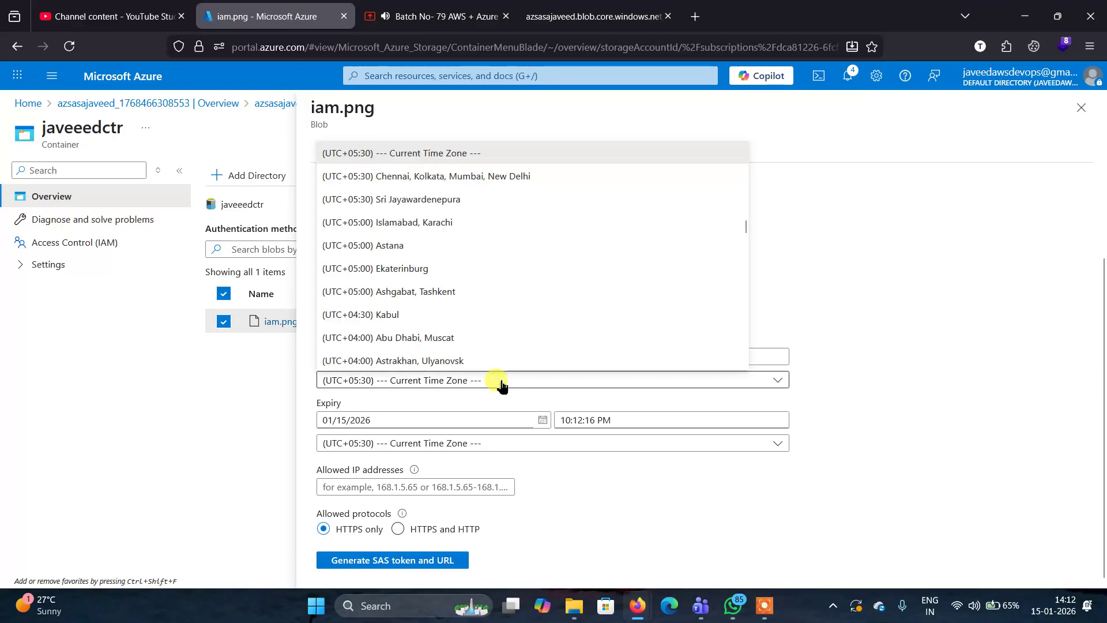
scroll(539, 294, down, 15)
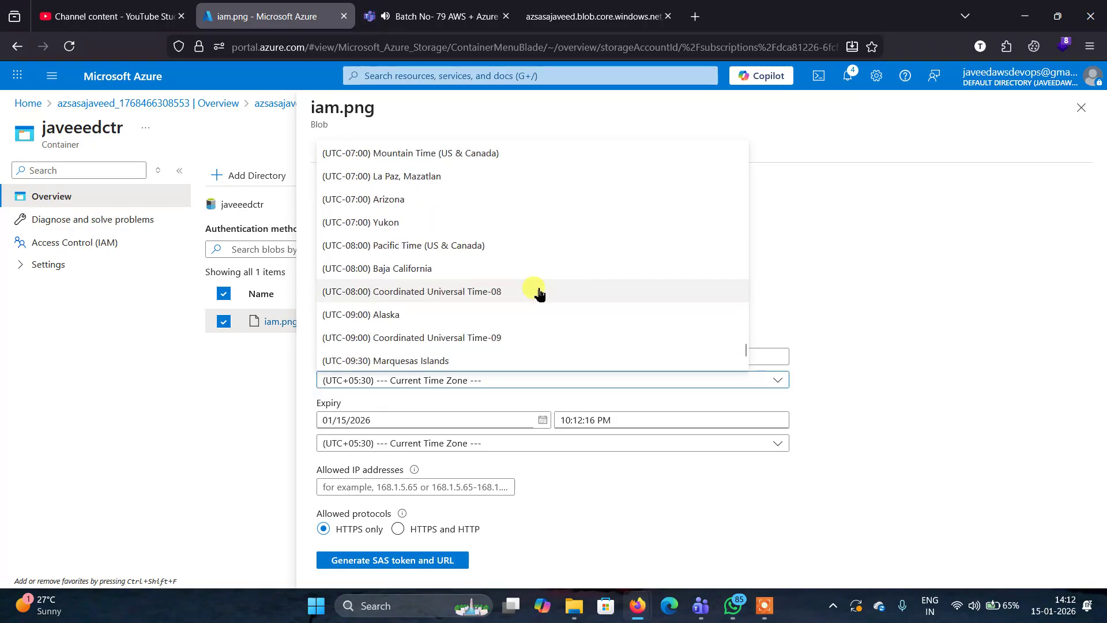
scroll(540, 294, down, 3)
scroll(539, 294, up, 12)
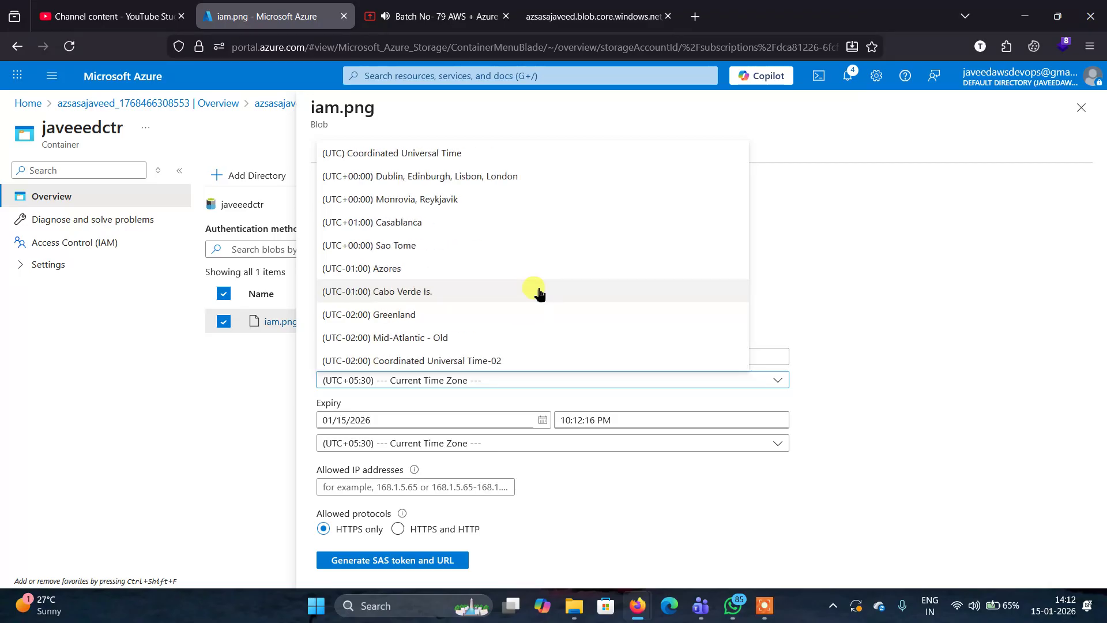
scroll(539, 294, down, 6)
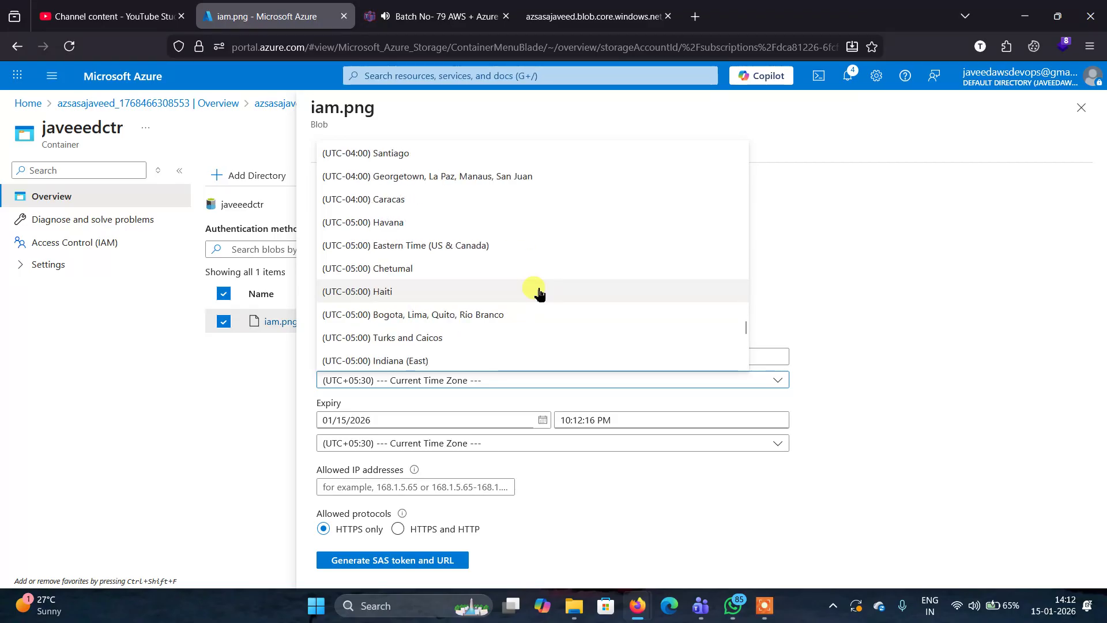
scroll(539, 294, down, 10)
scroll(539, 294, up, 20)
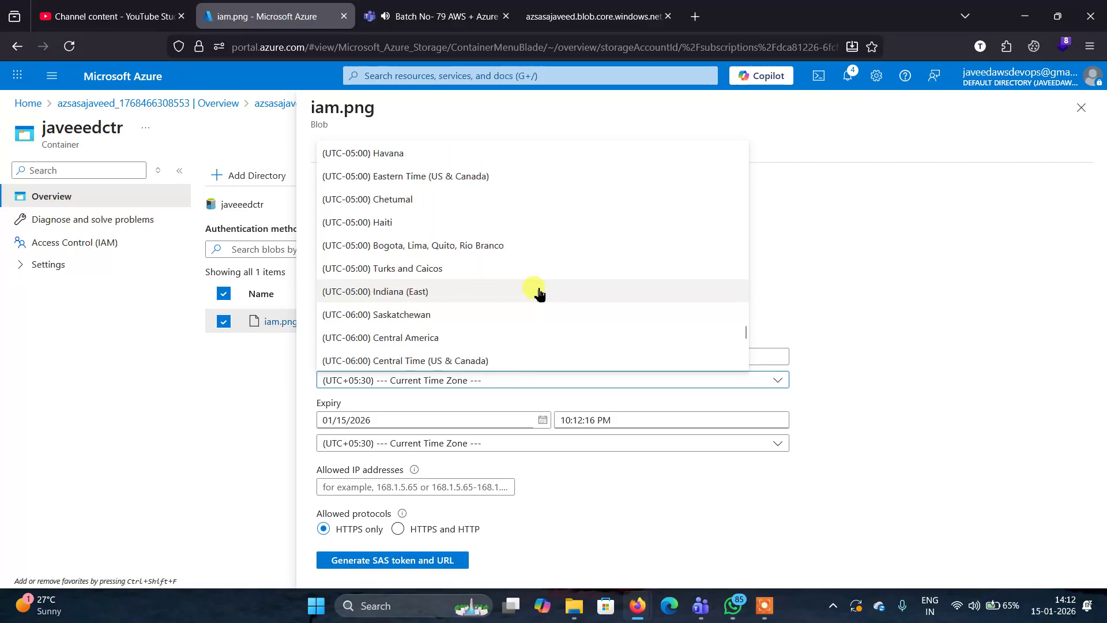
scroll(539, 294, down, 2)
scroll(540, 294, down, 2)
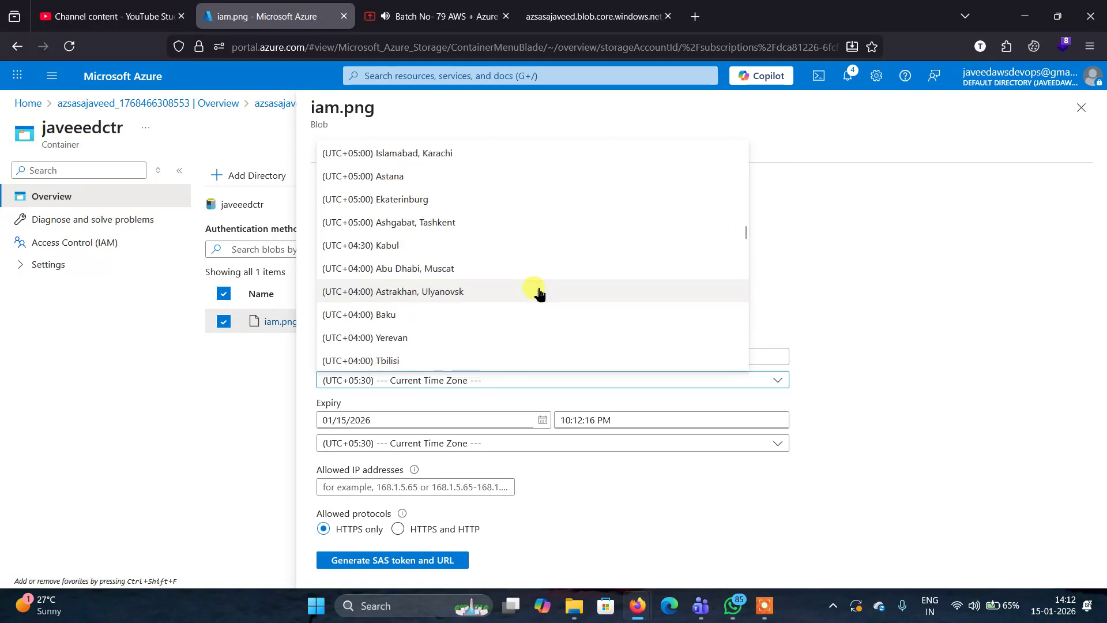
scroll(539, 295, up, 5)
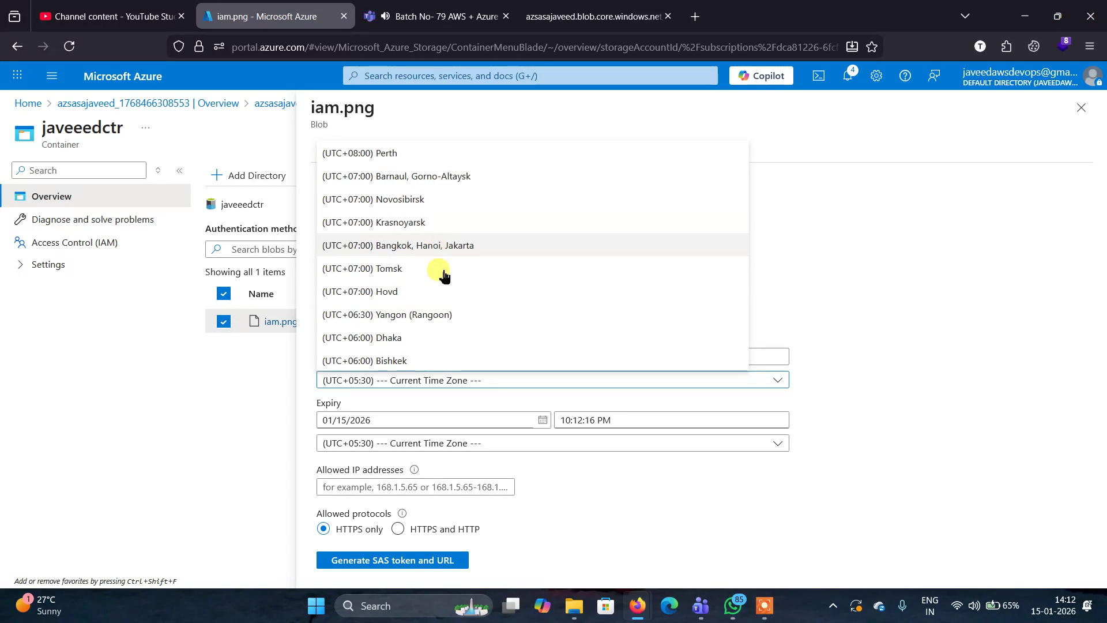
scroll(443, 303, up, 5)
scroll(443, 306, down, 6)
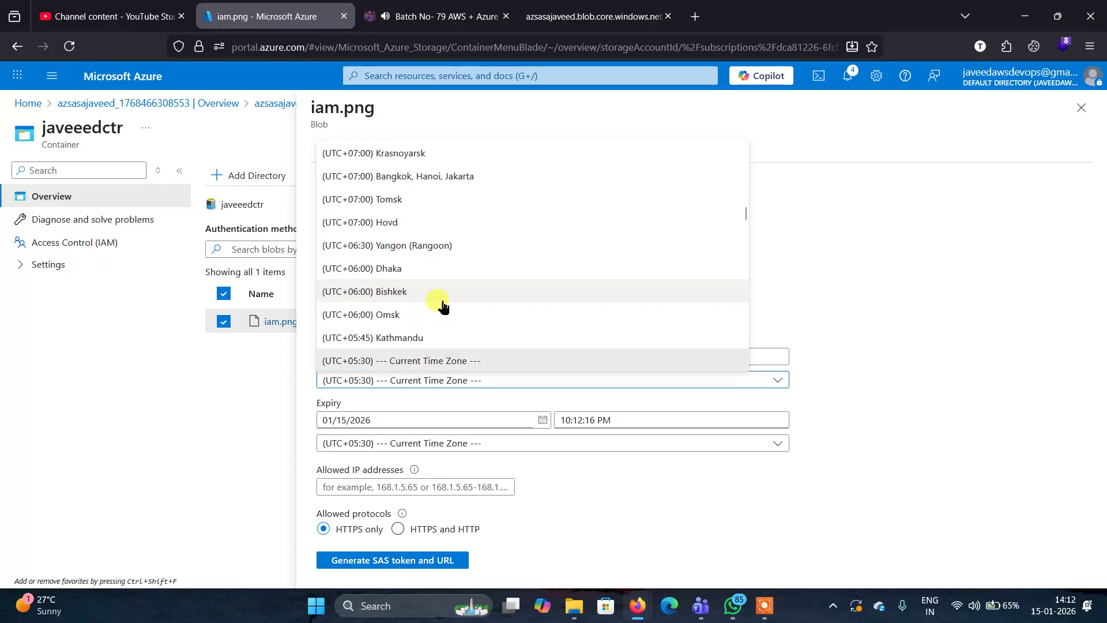
scroll(443, 306, up, 1)
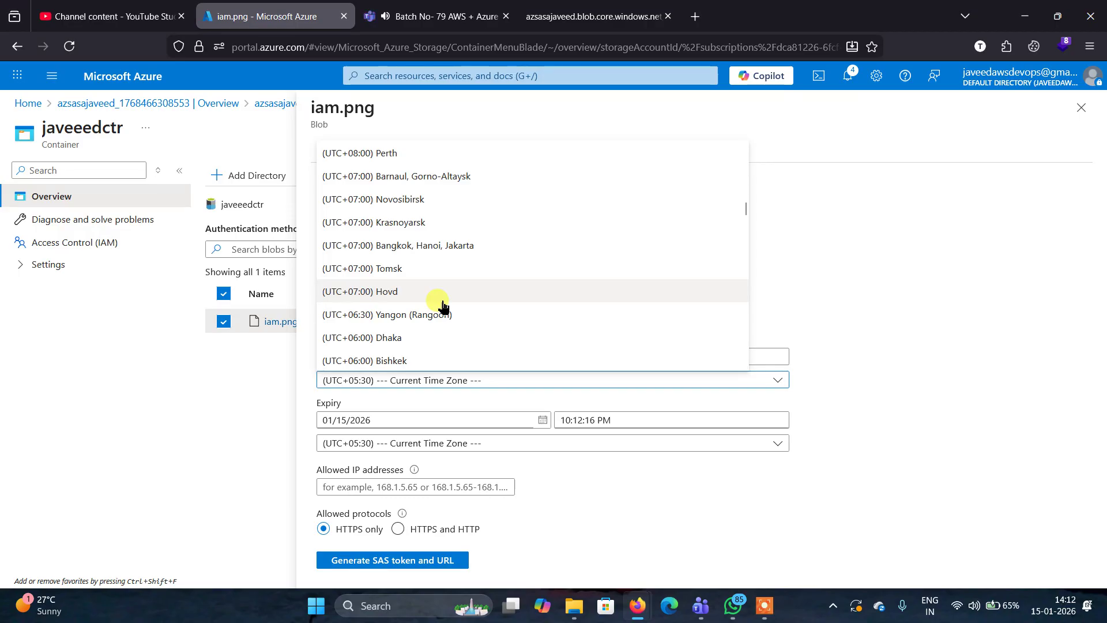
scroll(518, 263, up, 10)
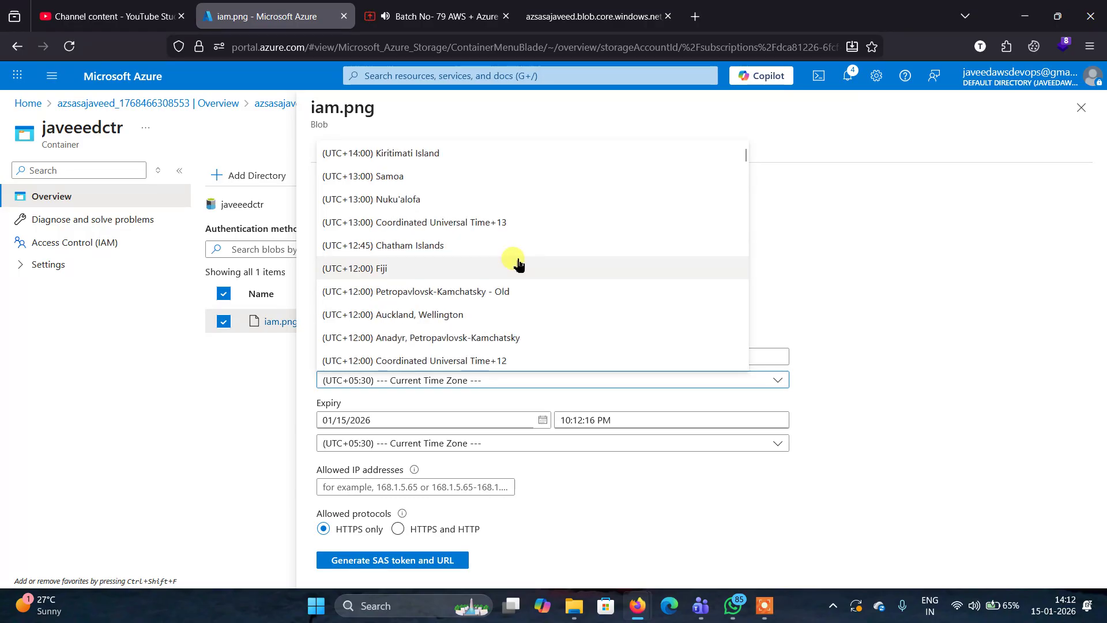
scroll(519, 263, down, 5)
scroll(519, 264, down, 5)
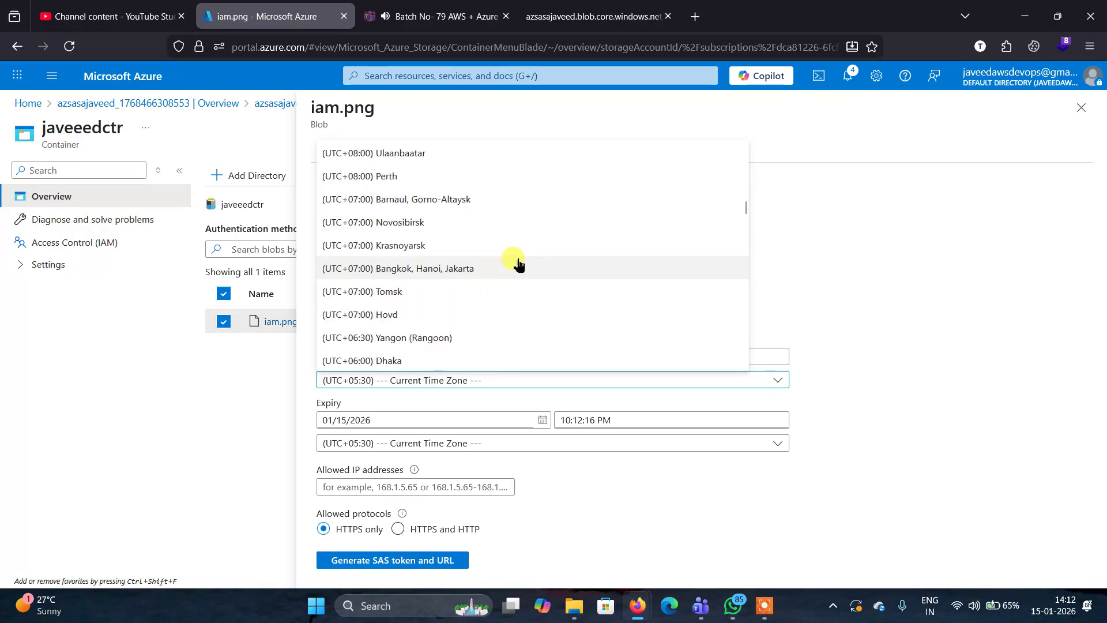
scroll(518, 264, down, 5)
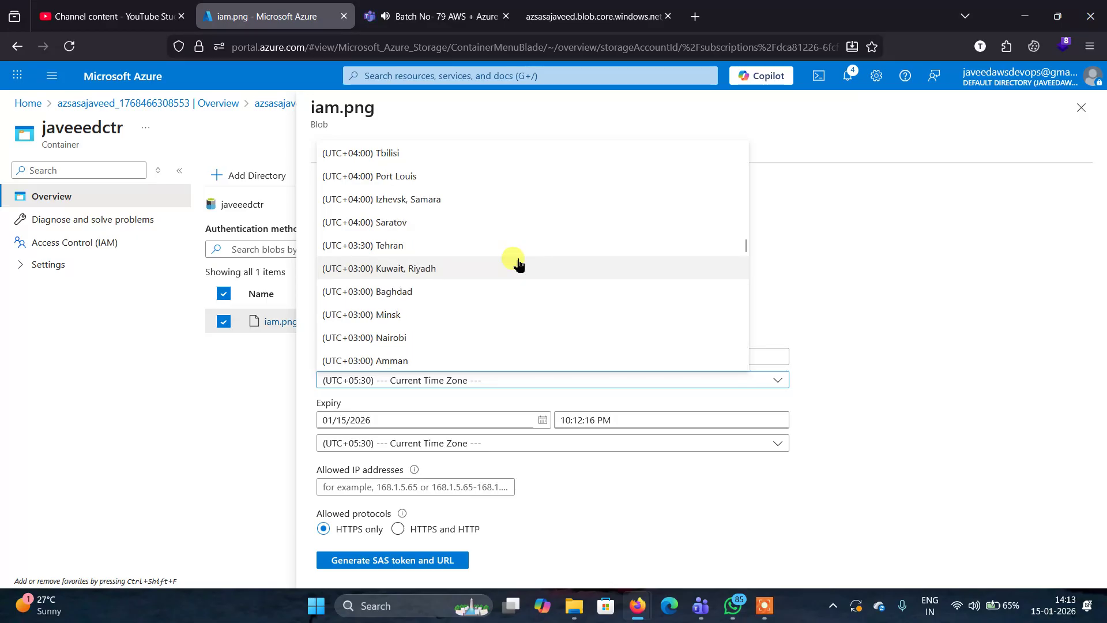
scroll(519, 264, down, 3)
scroll(519, 264, down, 5)
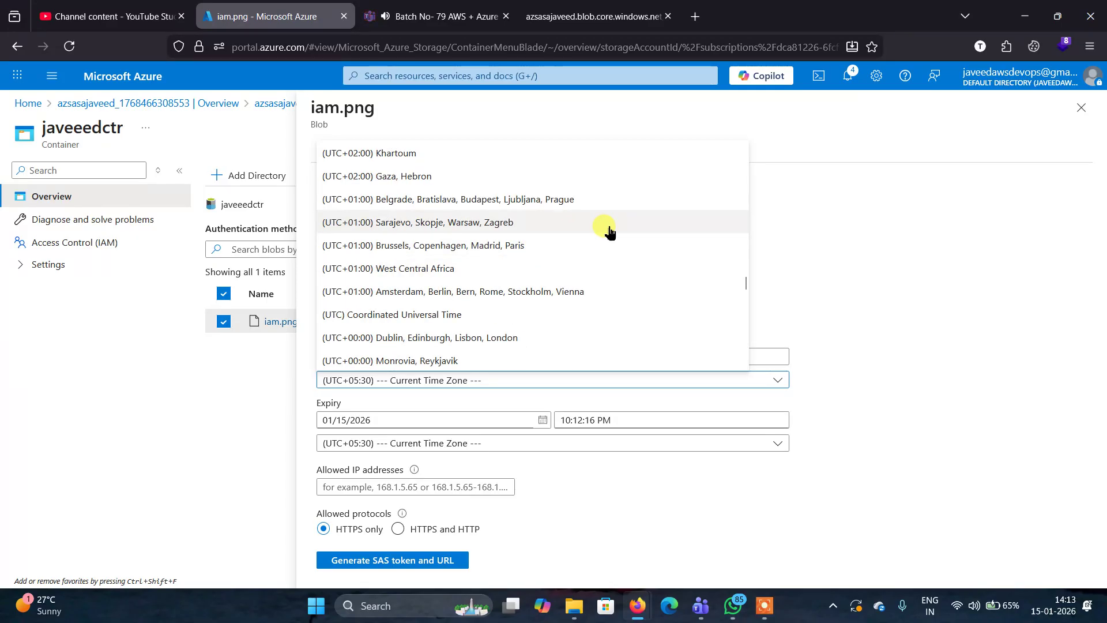
scroll(609, 230, up, 15)
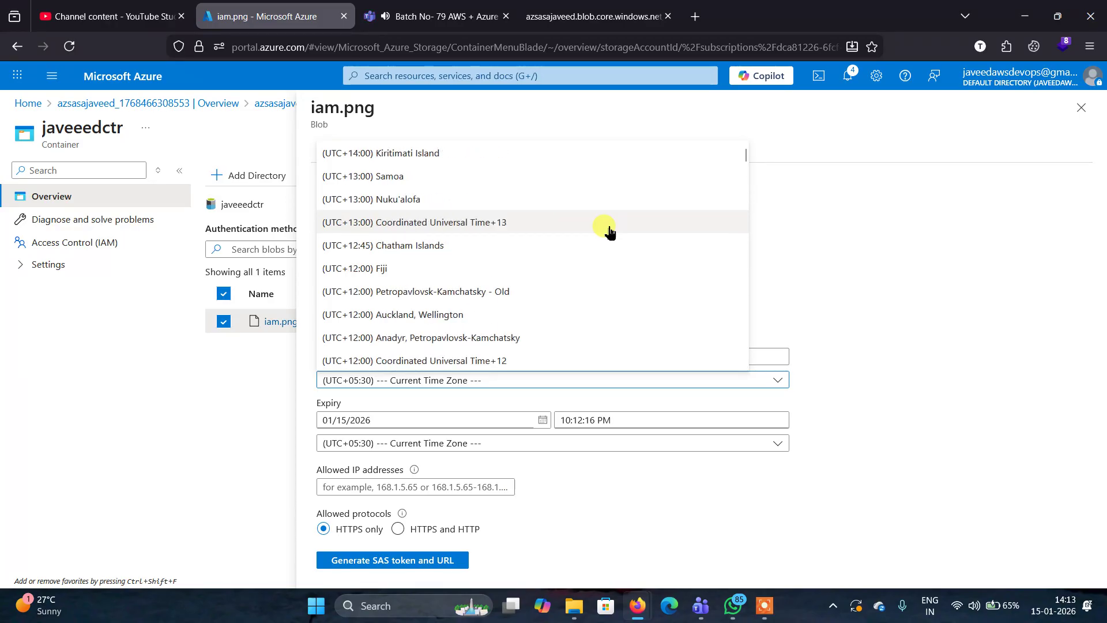
scroll(610, 231, down, 12)
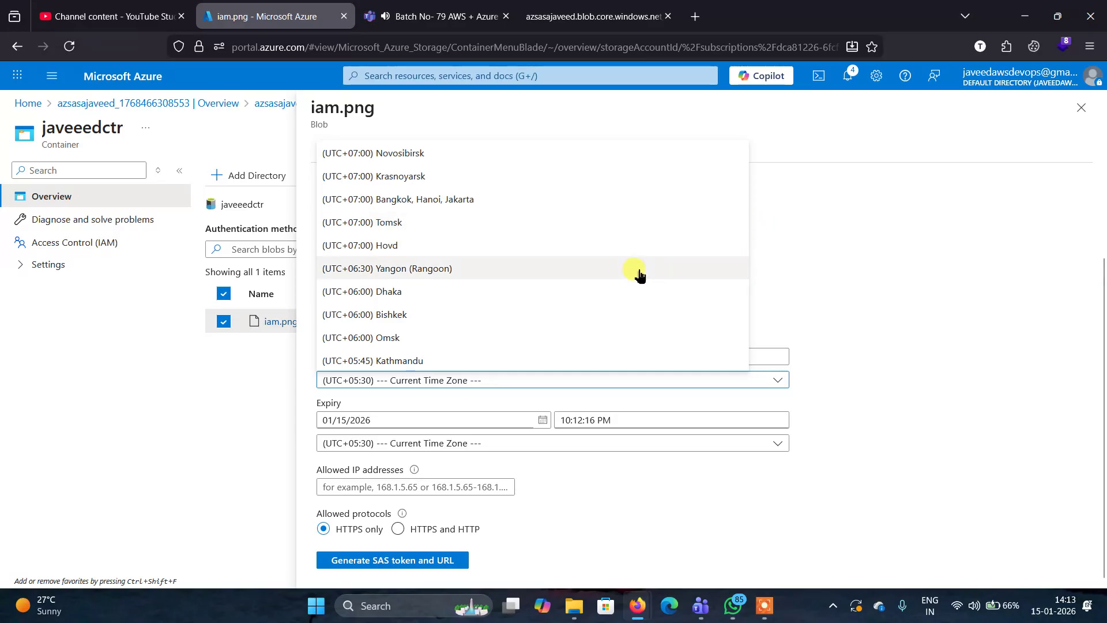
scroll(641, 276, up, 12)
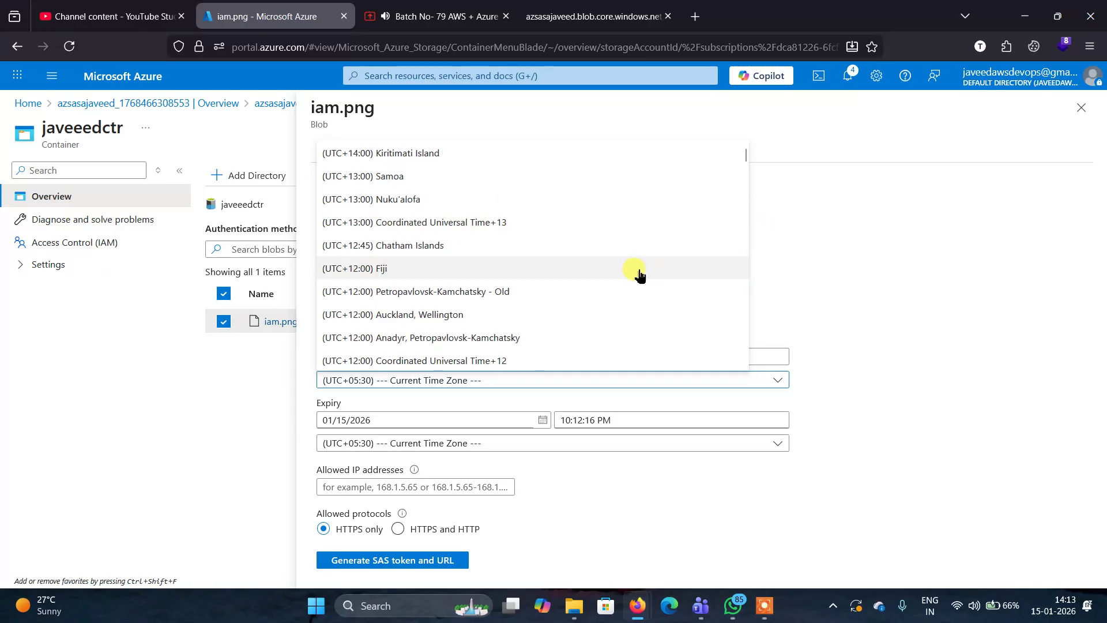
click(568, 382)
click(568, 381)
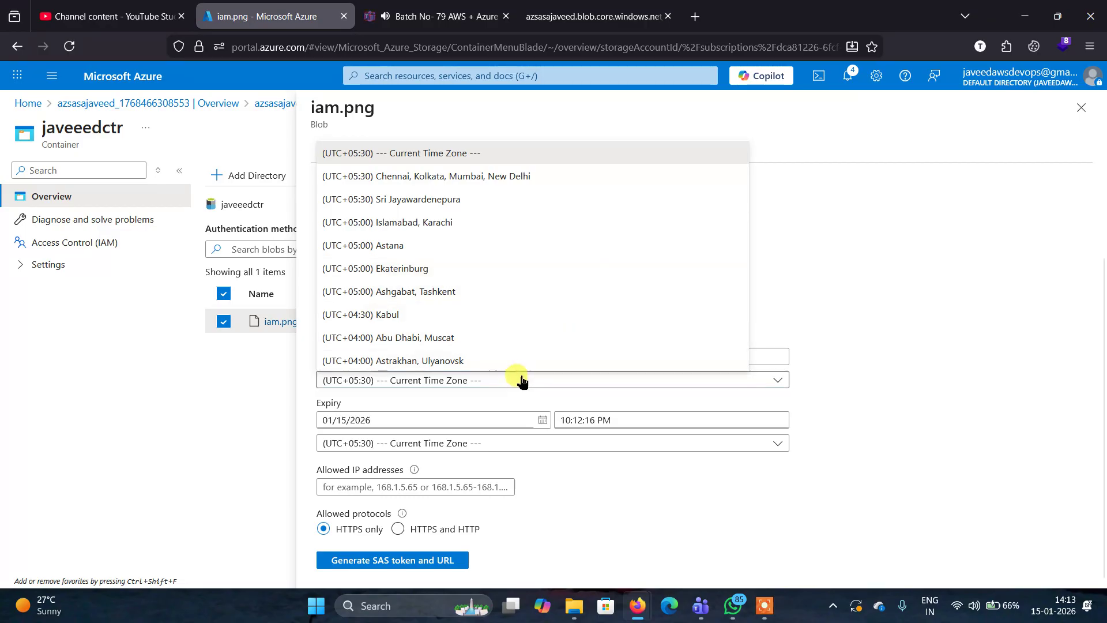
scroll(532, 289, up, 5)
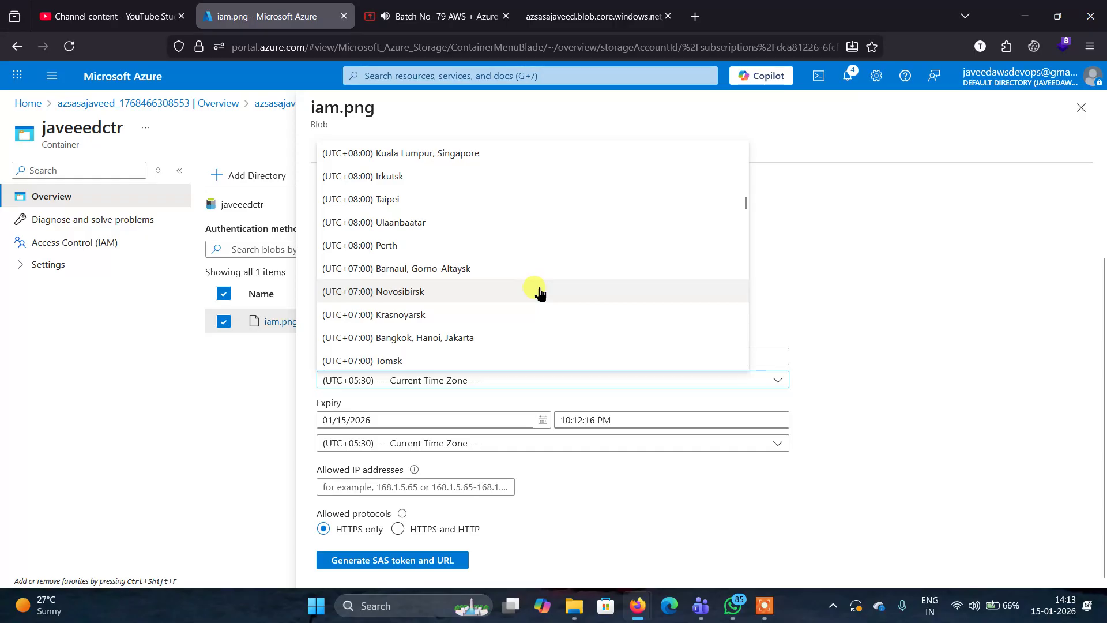
click(462, 381)
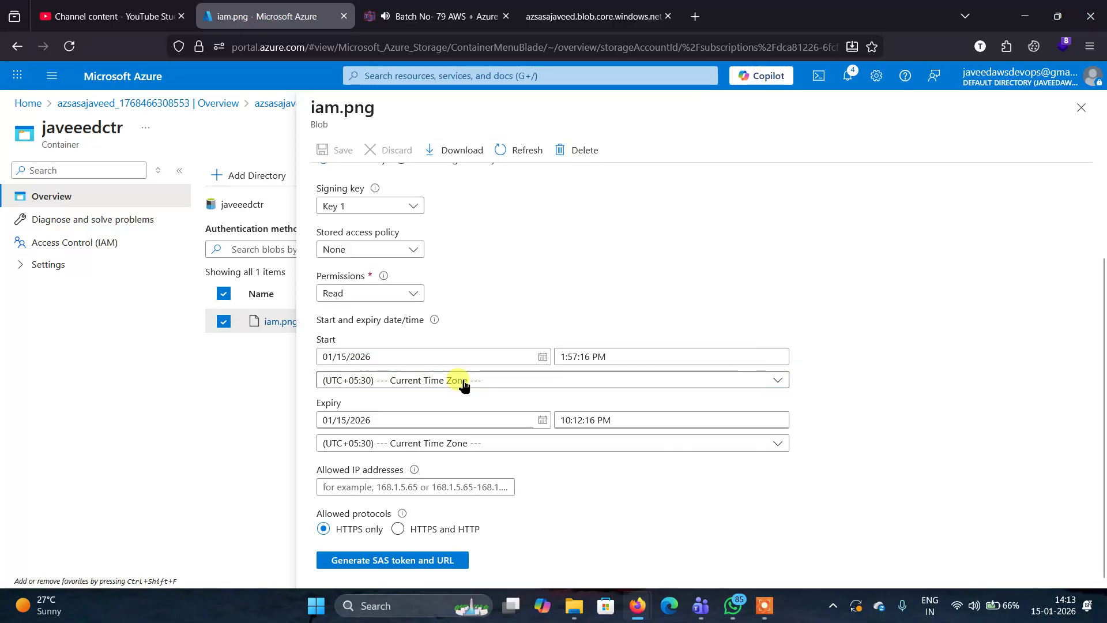
Step: Set the SAS start time zone to (UTC+05:30) Chennai, Kolkata, Mumbai, New Delhi
click(465, 385)
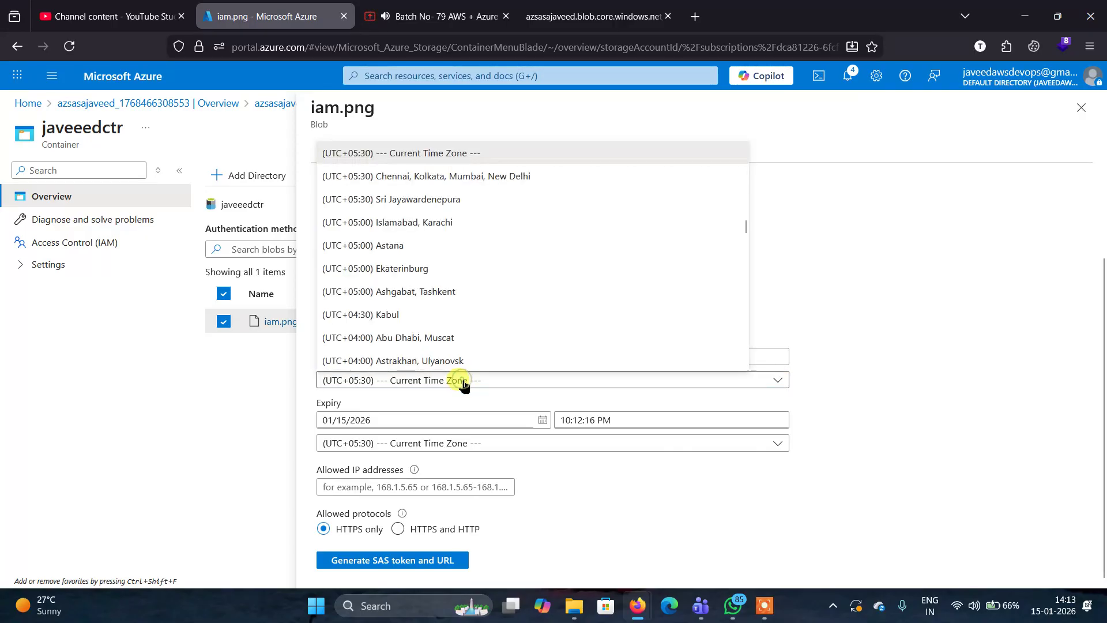
click(453, 179)
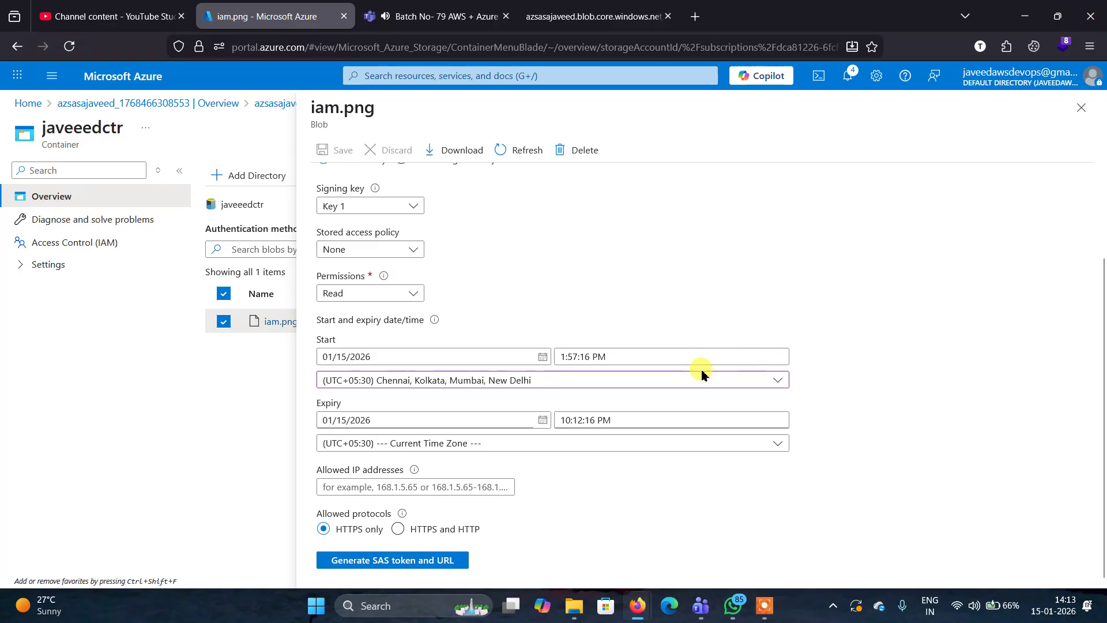
click(665, 353)
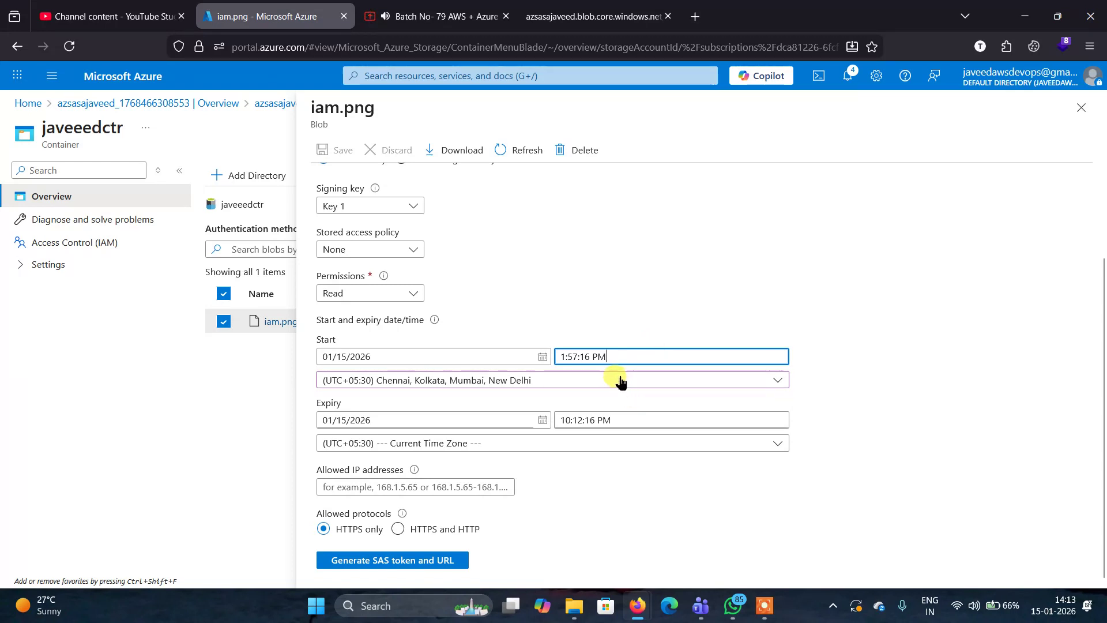
click(615, 19)
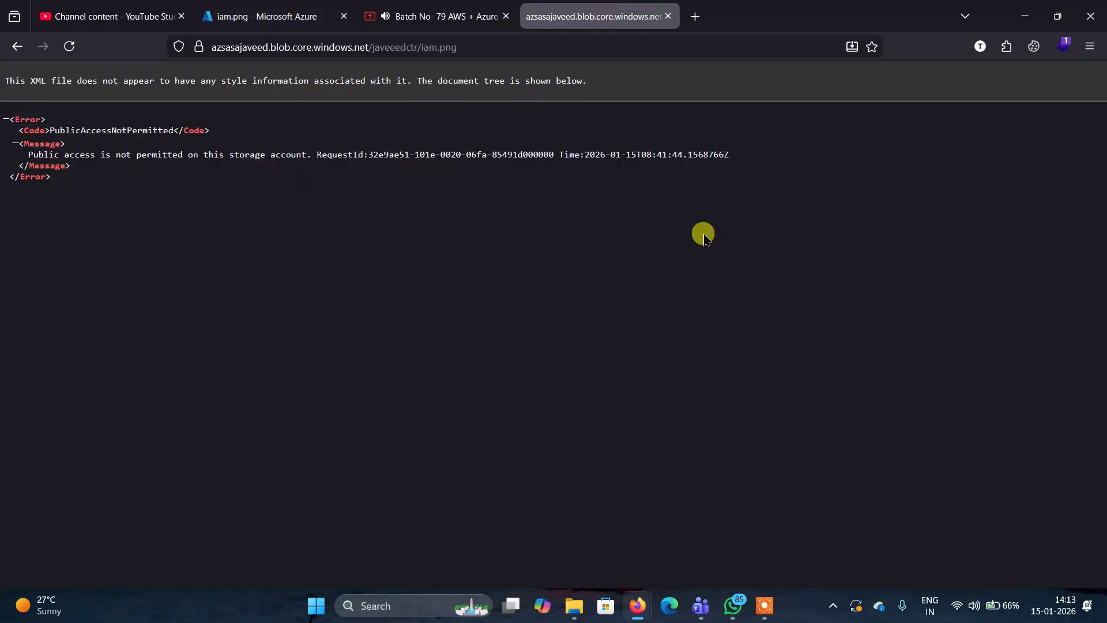
click(456, 17)
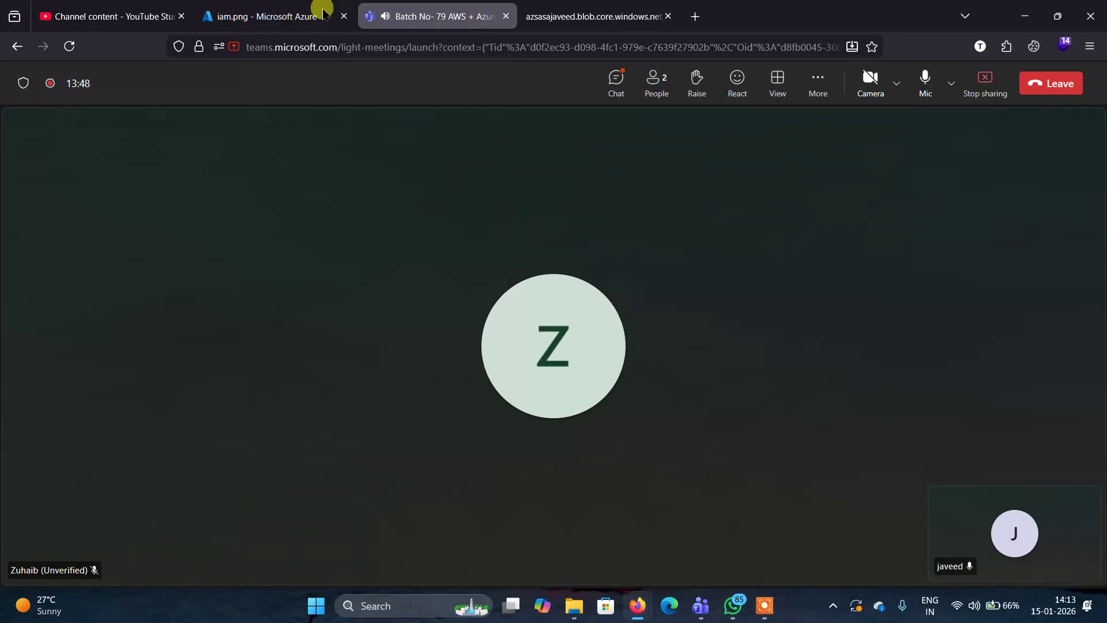
click(279, 16)
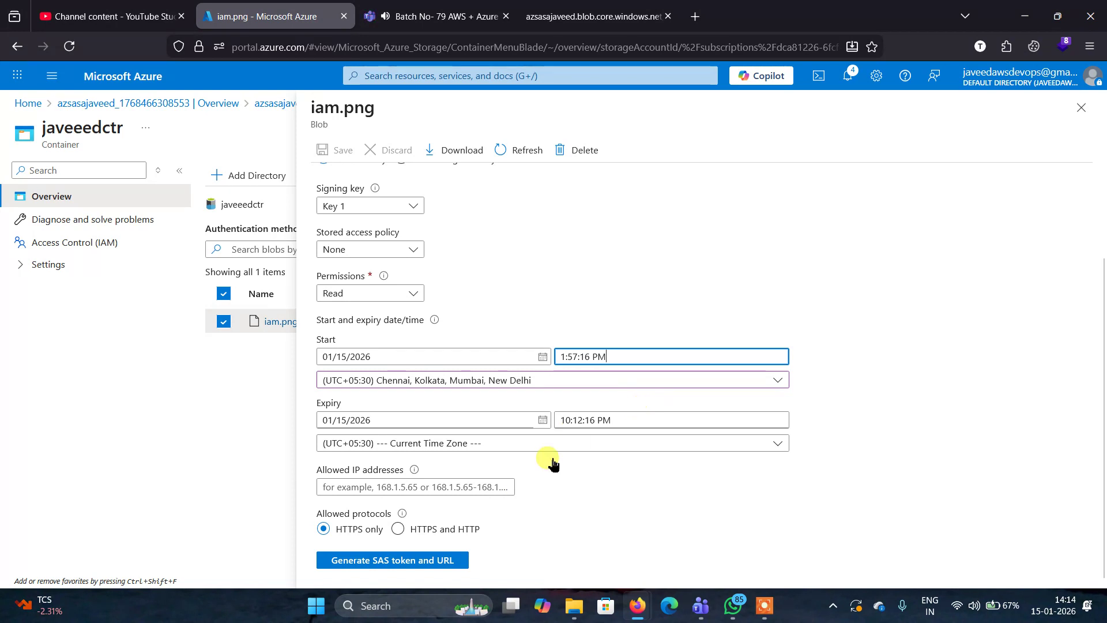
Step: Allow both HTTPS and HTTP for the iam.png SAS and generate its SAS token and URL
click(398, 529)
scroll(519, 527, down, 1)
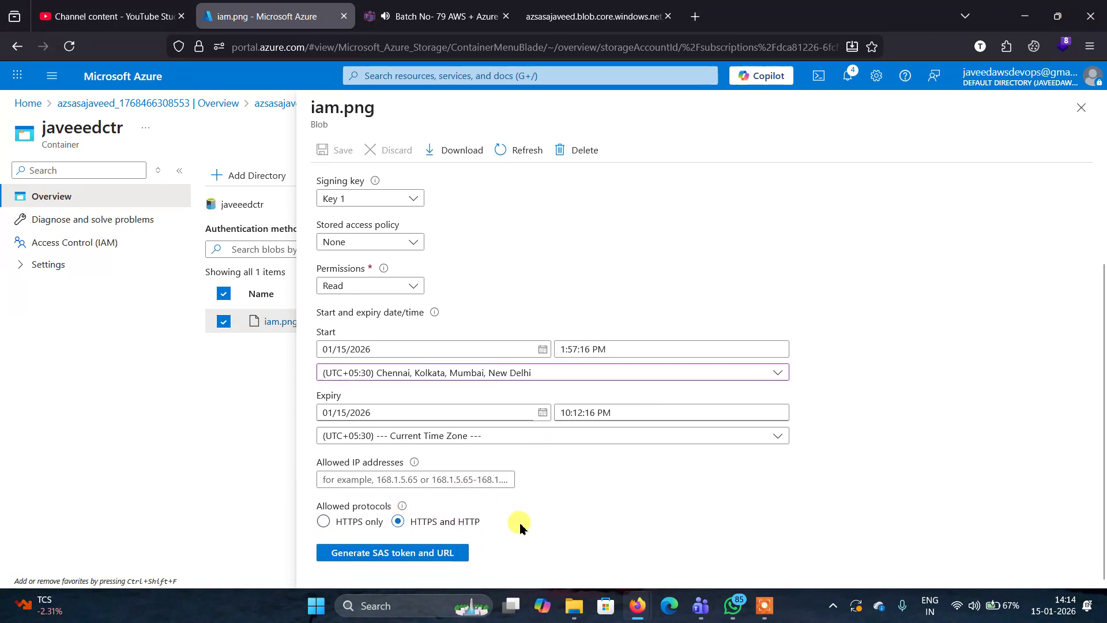
click(426, 559)
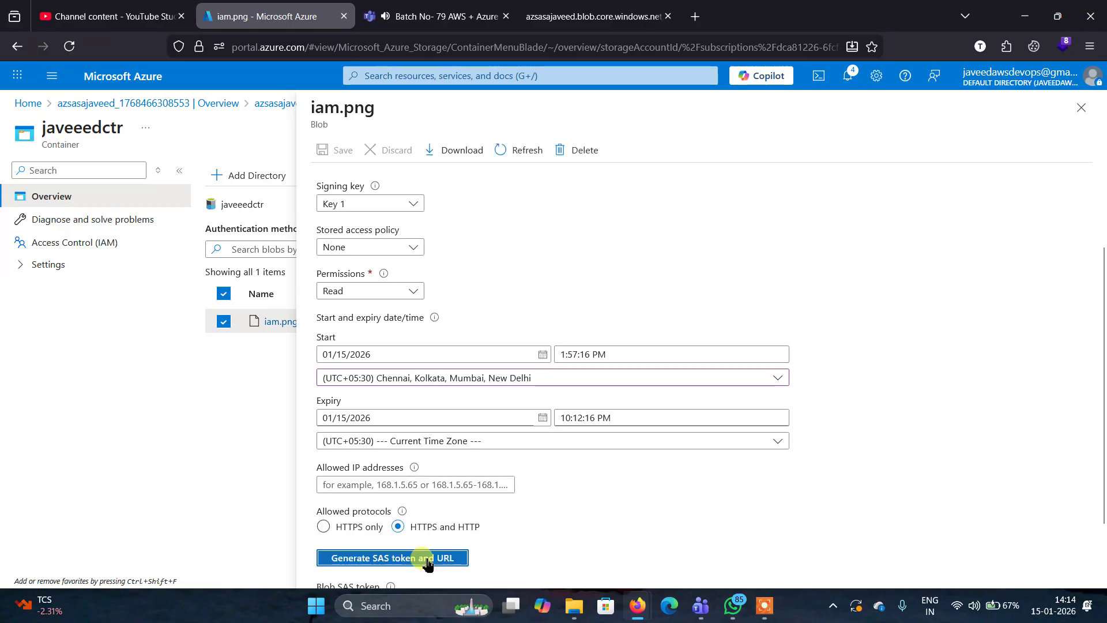
scroll(588, 517, down, 2)
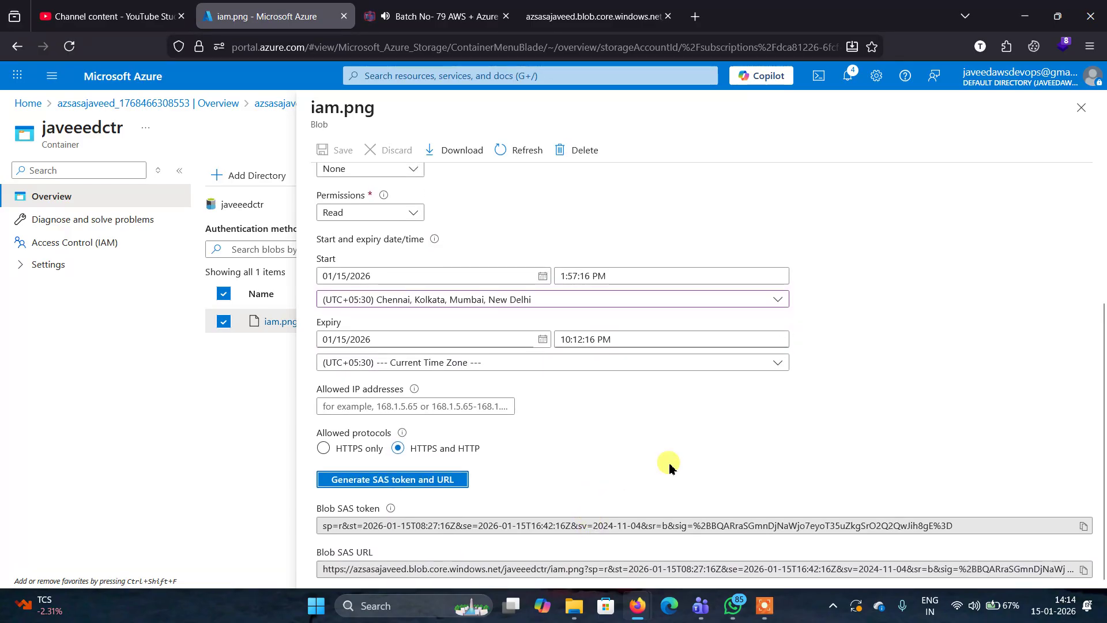
Step: Copy the generated Blob SAS URL and load it in the browser tab in place of the plain iam.png blob URL
click(1086, 573)
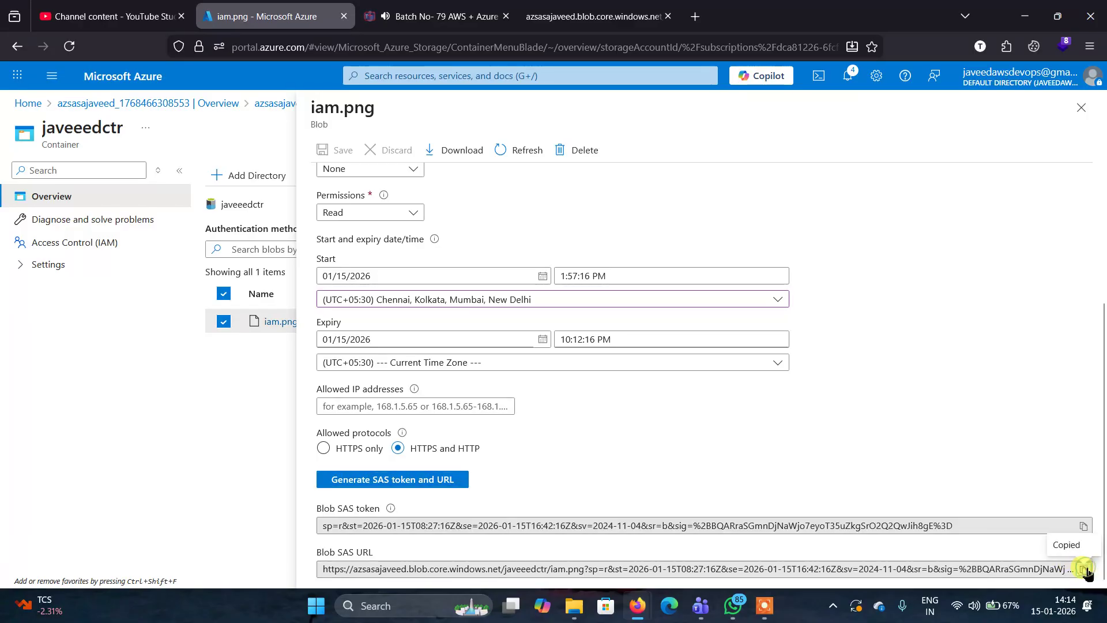
click(590, 11)
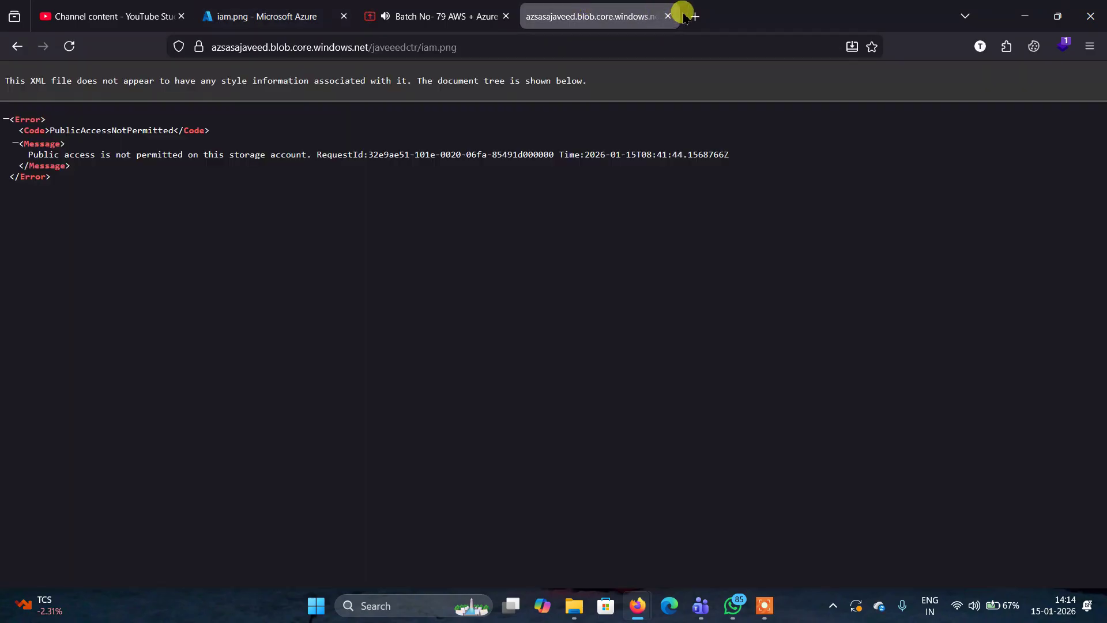
click(396, 48)
right_click(395, 47)
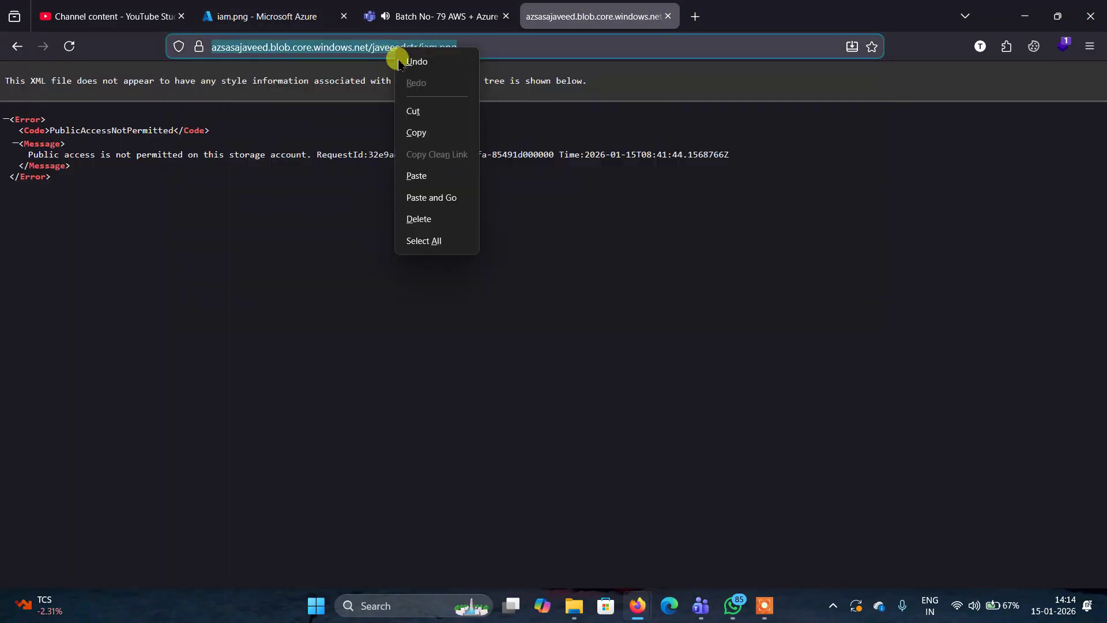
click(421, 176)
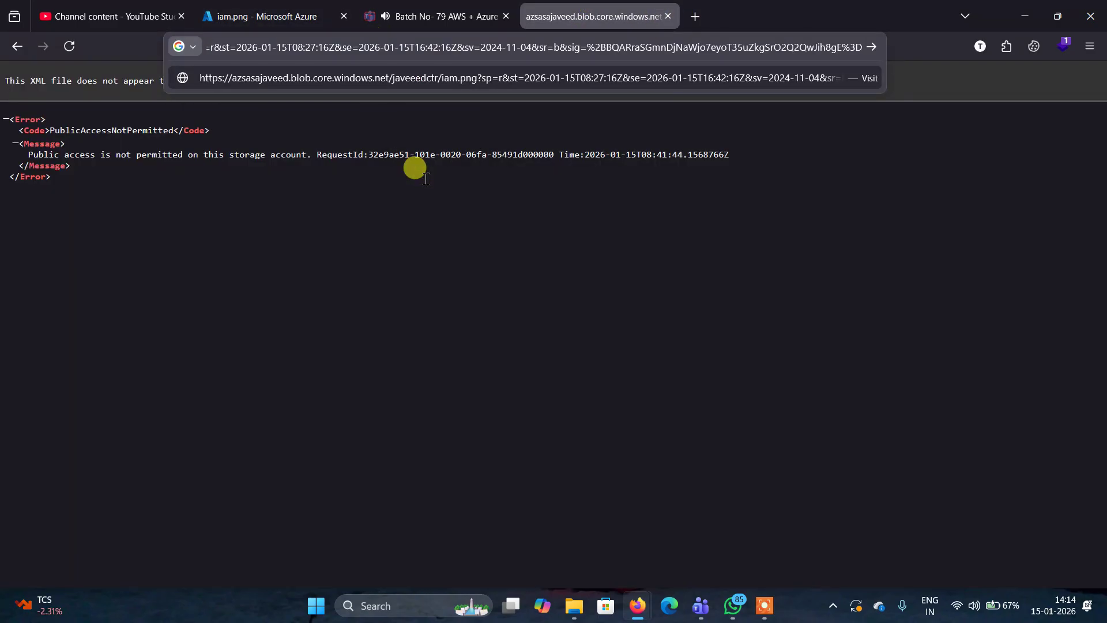
key(Return)
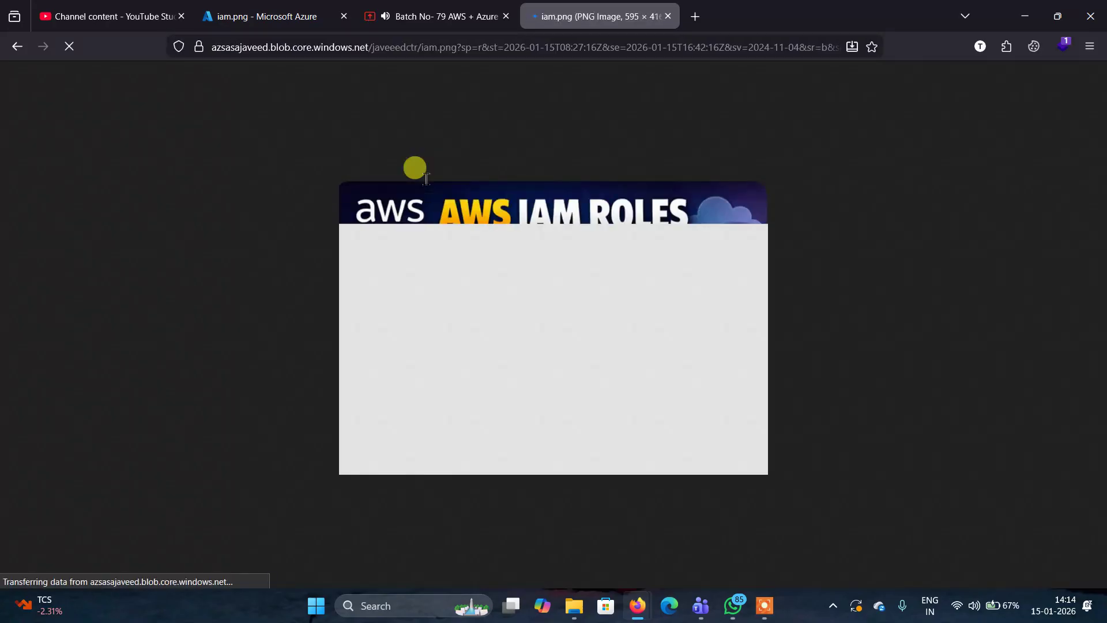
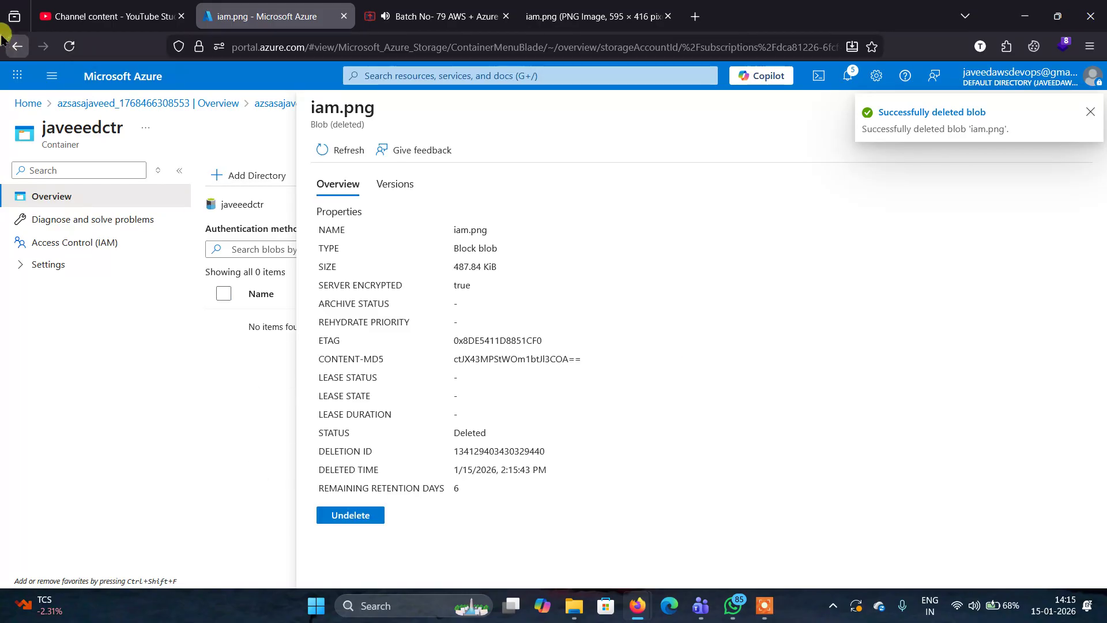
Step: Return from the deleted iam.png blob to the storage account's container list in the Azure portal
click(16, 46)
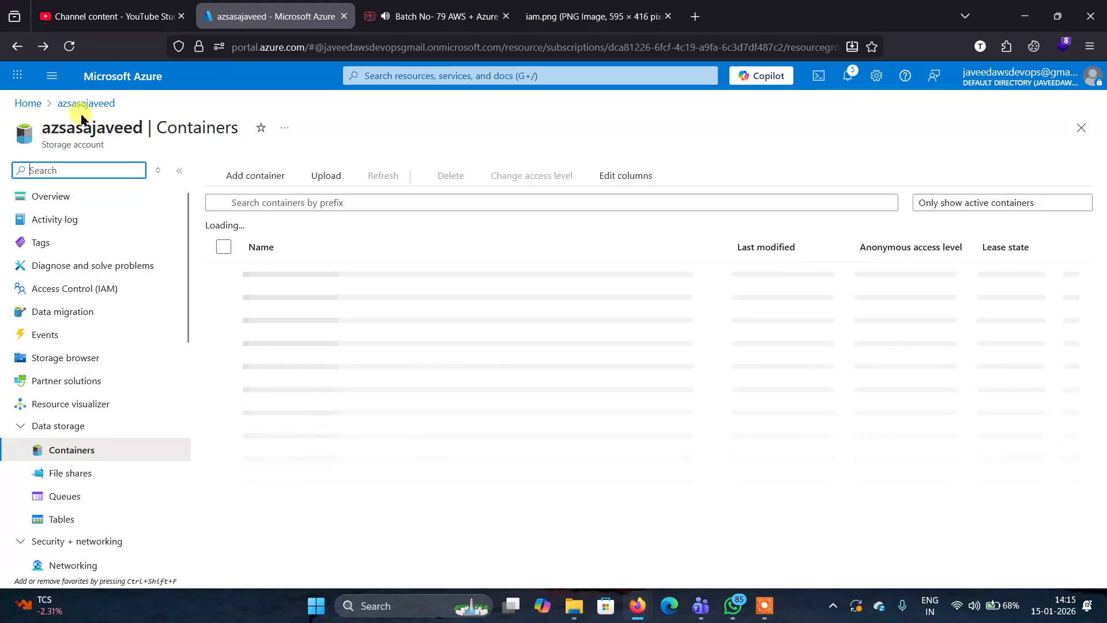
Step: Load Google in place of the iam.png image and search for "azure blob versioning"
click(548, 16)
click(431, 47)
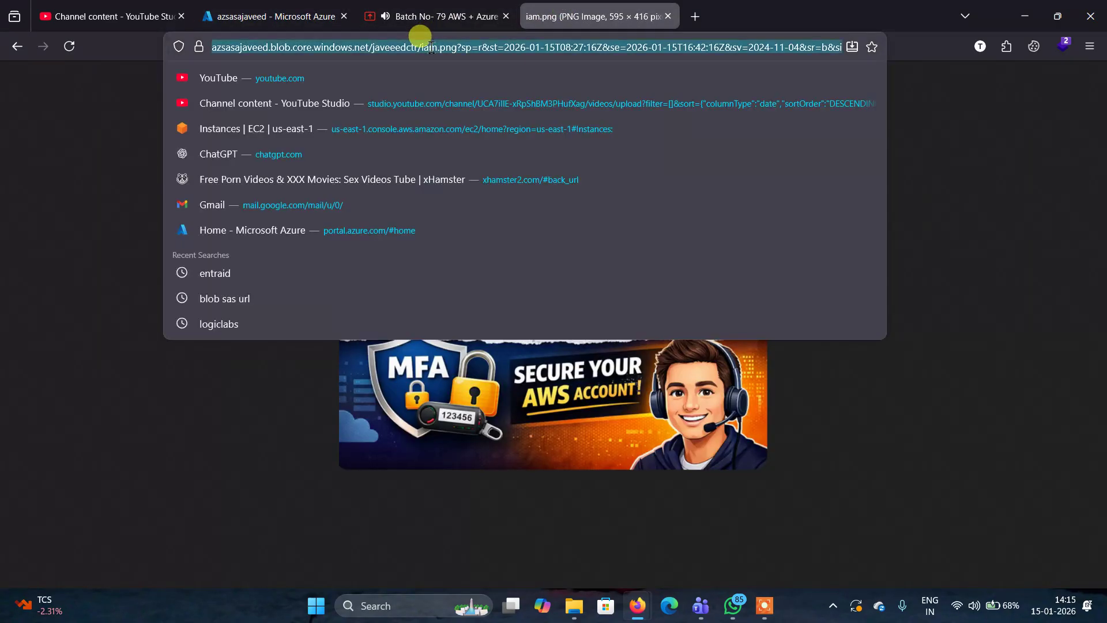
text(g)
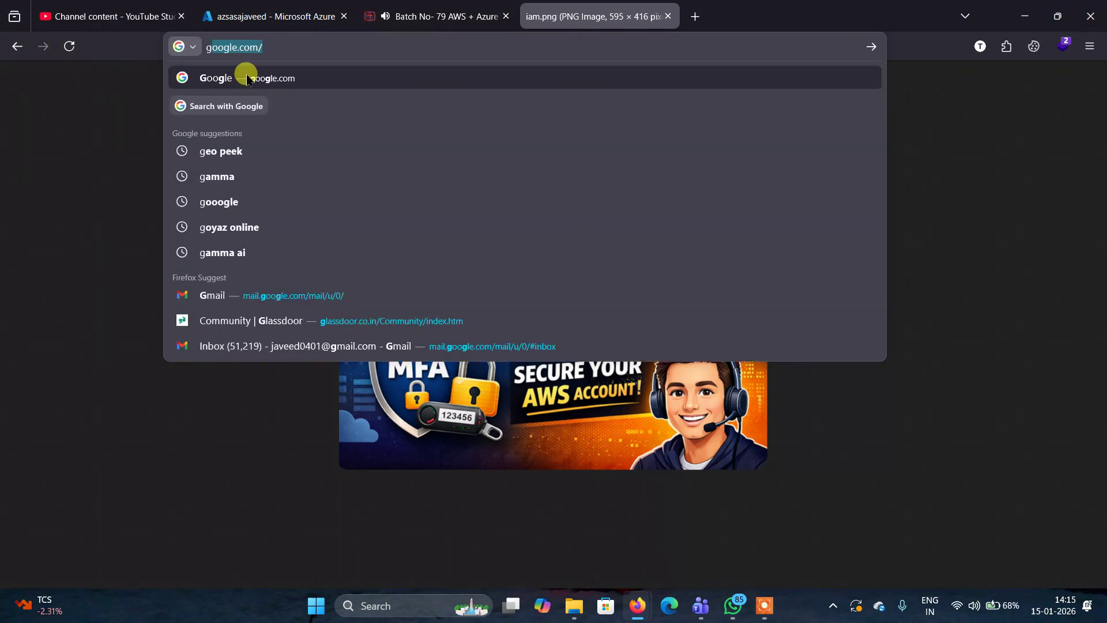
key(Return)
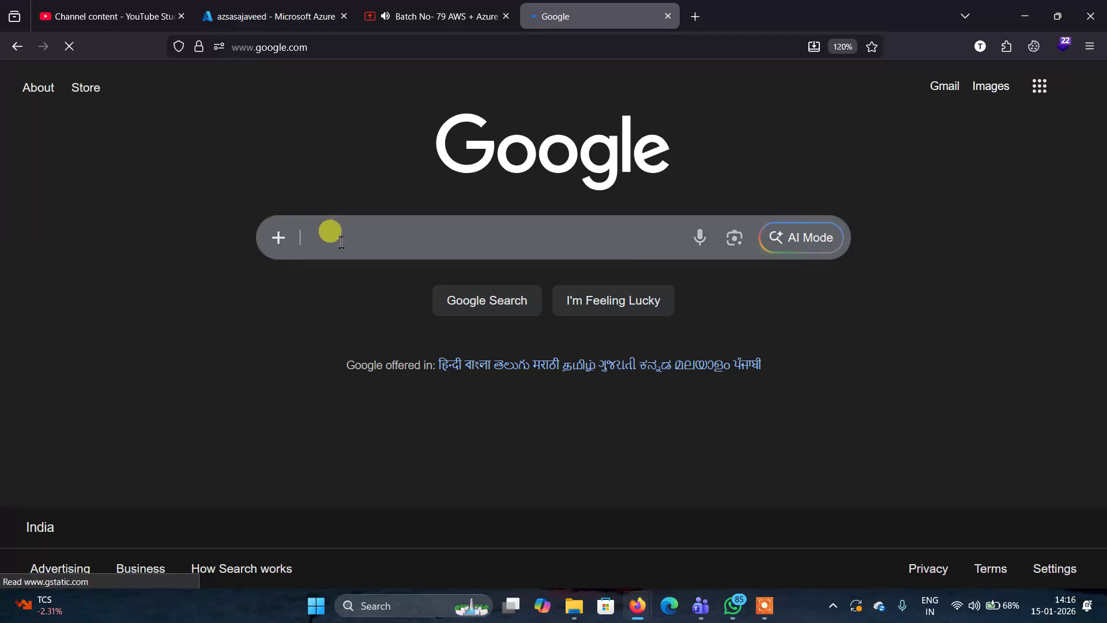
click(341, 241)
text(az)
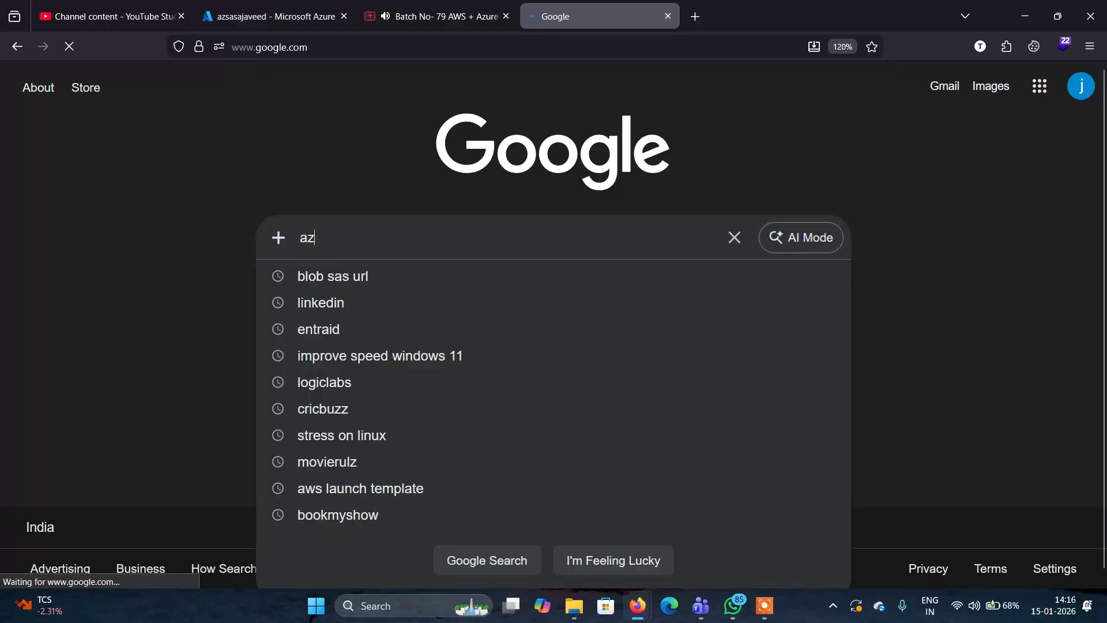
text(ure )
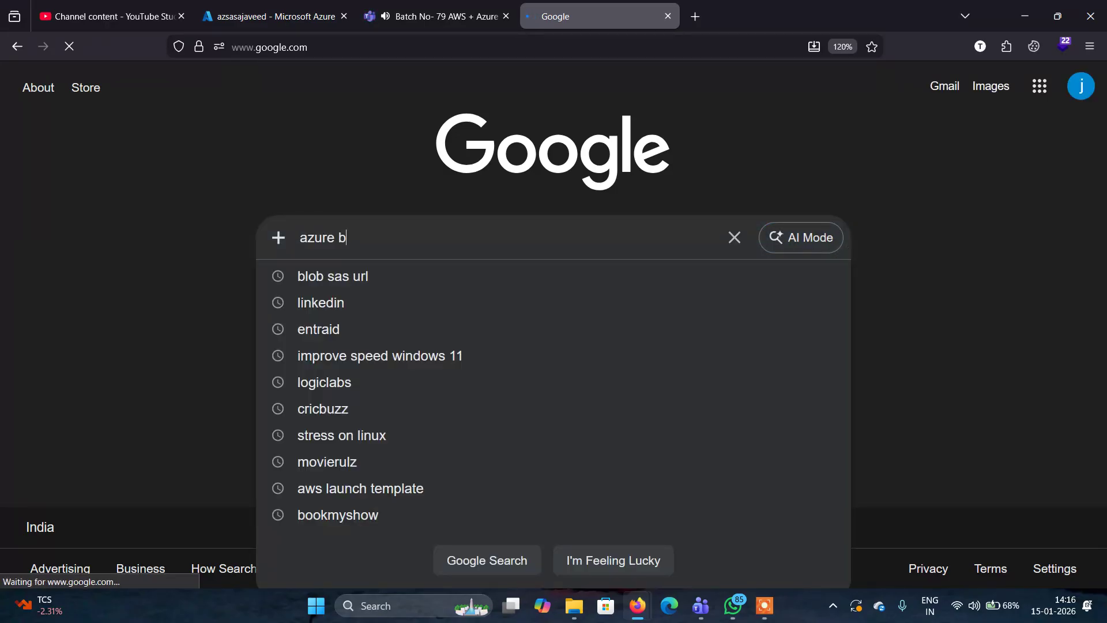
text(blob versioning)
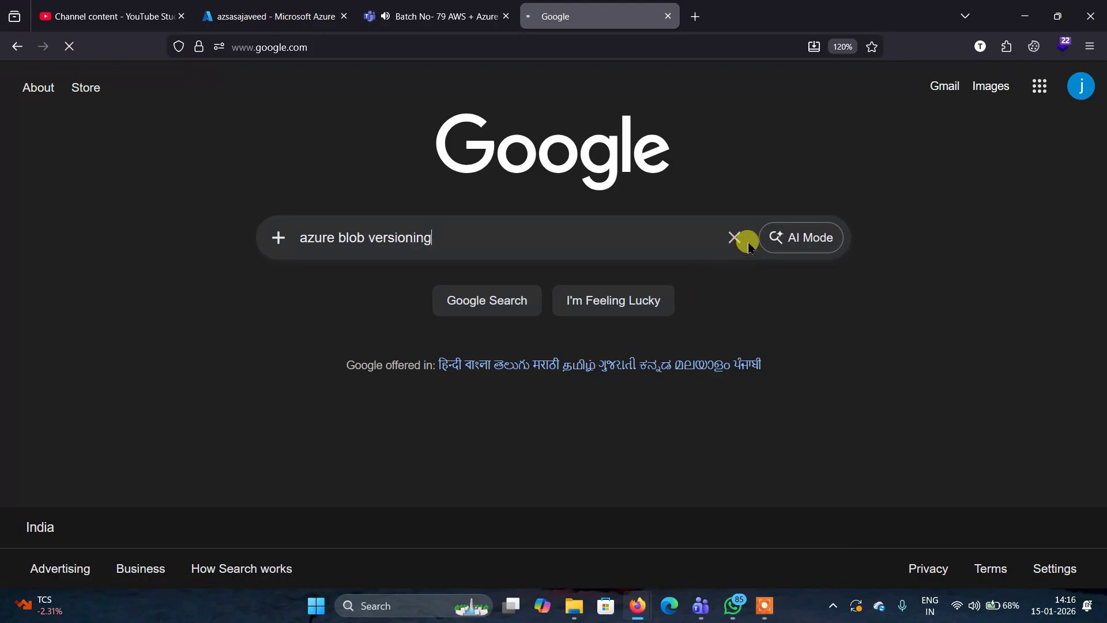
click(484, 297)
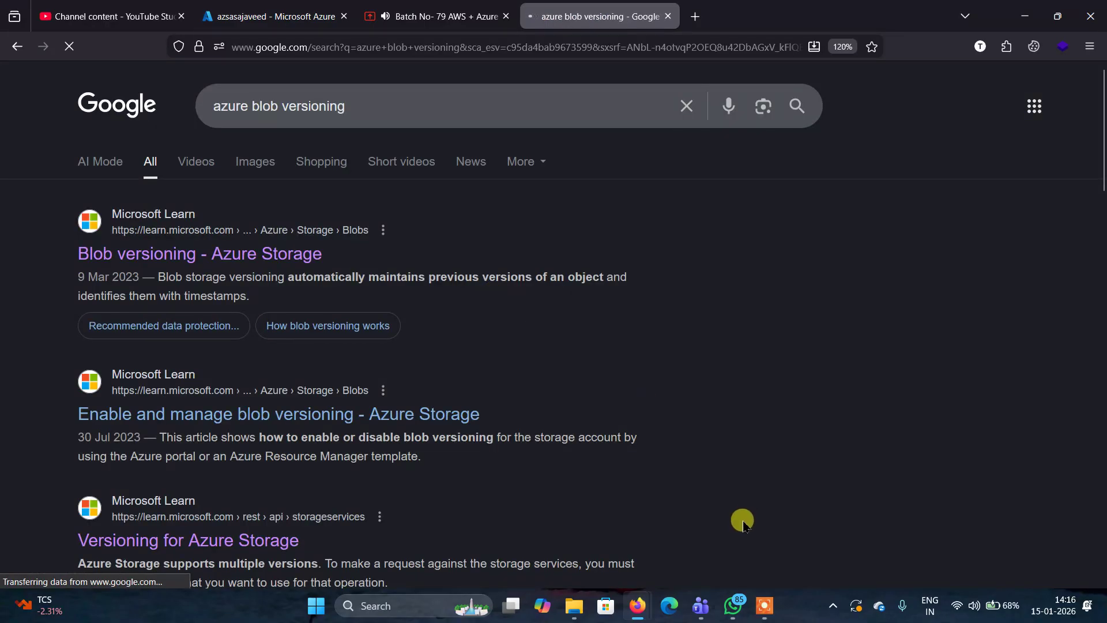
click(701, 606)
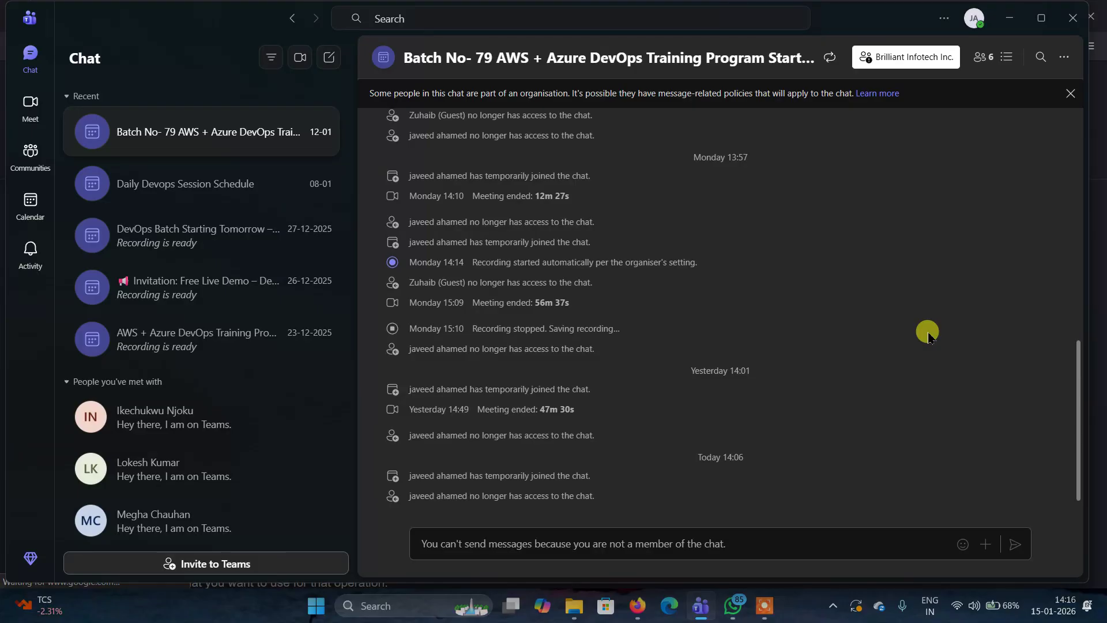
click(1015, 20)
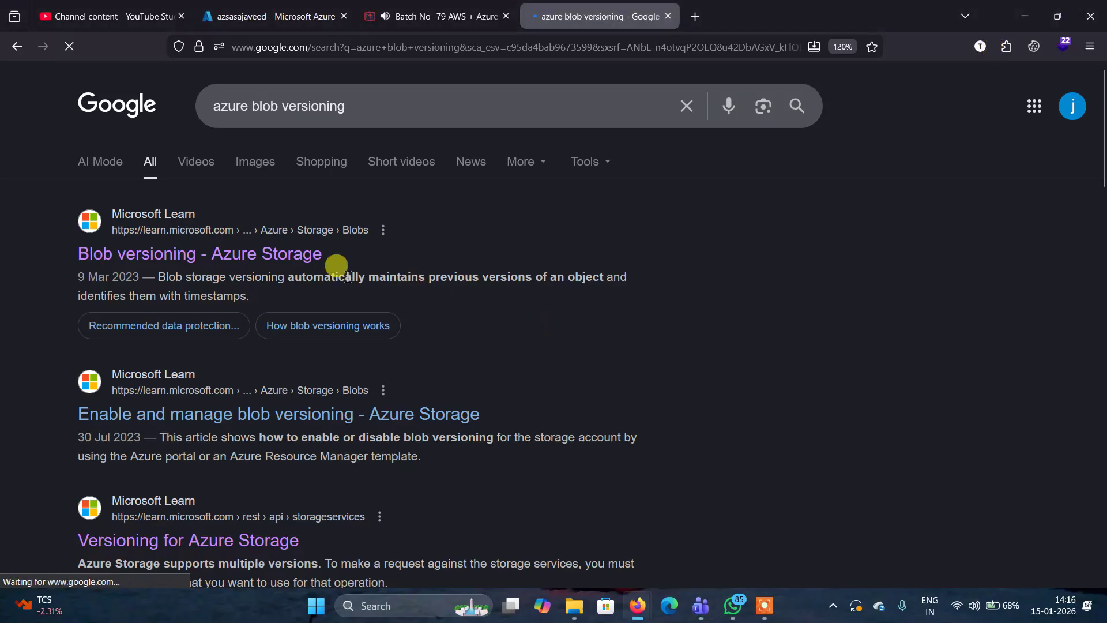
Step: Open the Microsoft Learn article "Blob versioning - Azure Storage" and read its introduction and recommended data protection configuration
scroll(581, 366, down, 4)
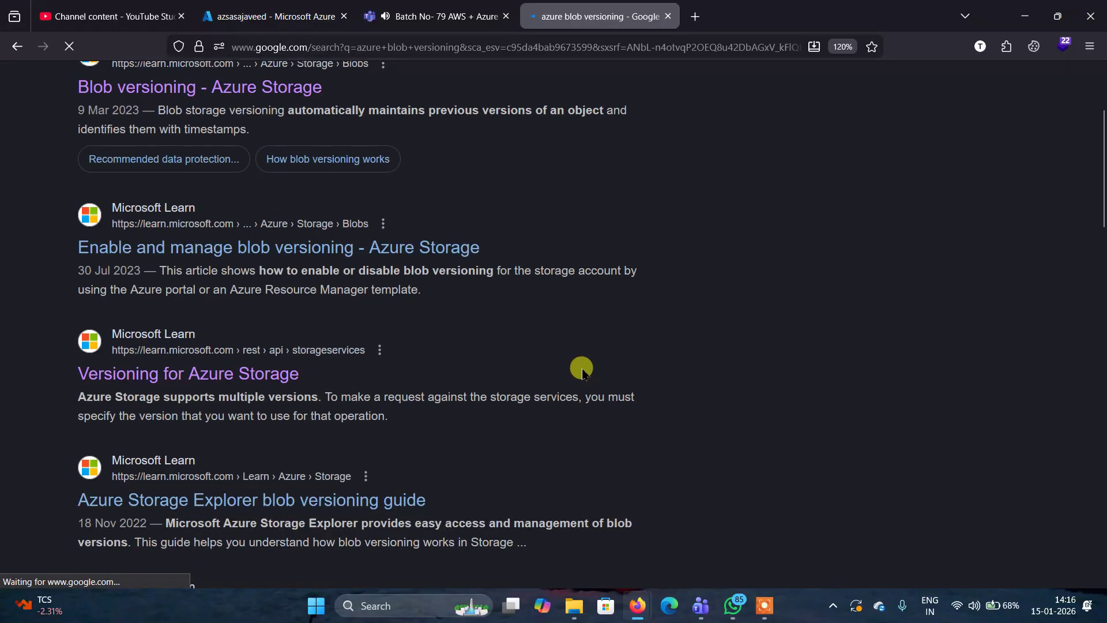
scroll(583, 373, up, 3)
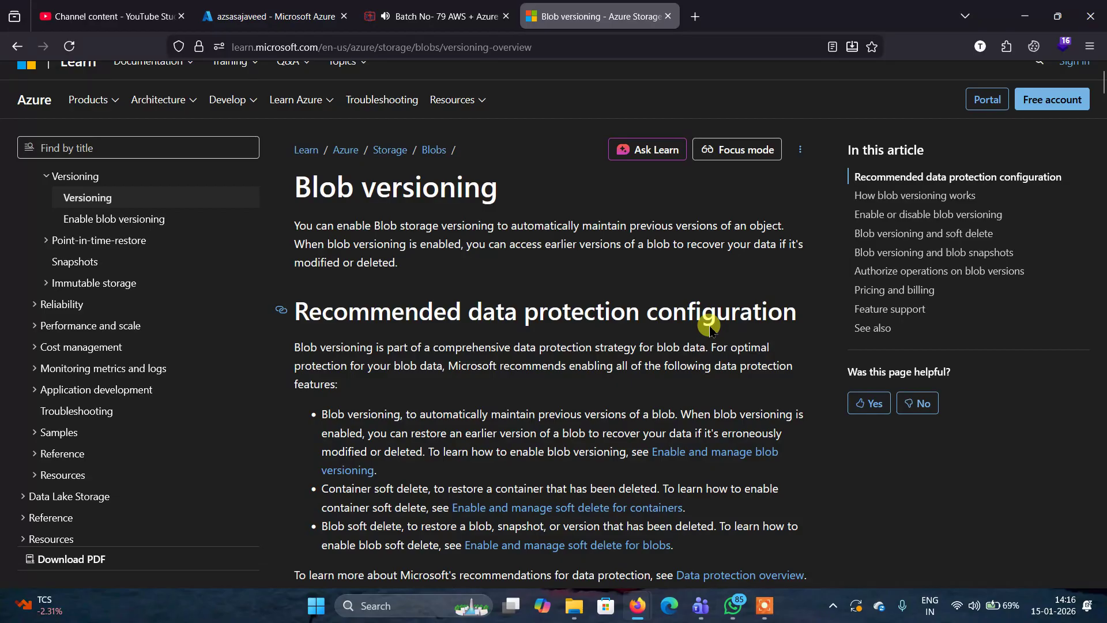
scroll(711, 328, down, 1)
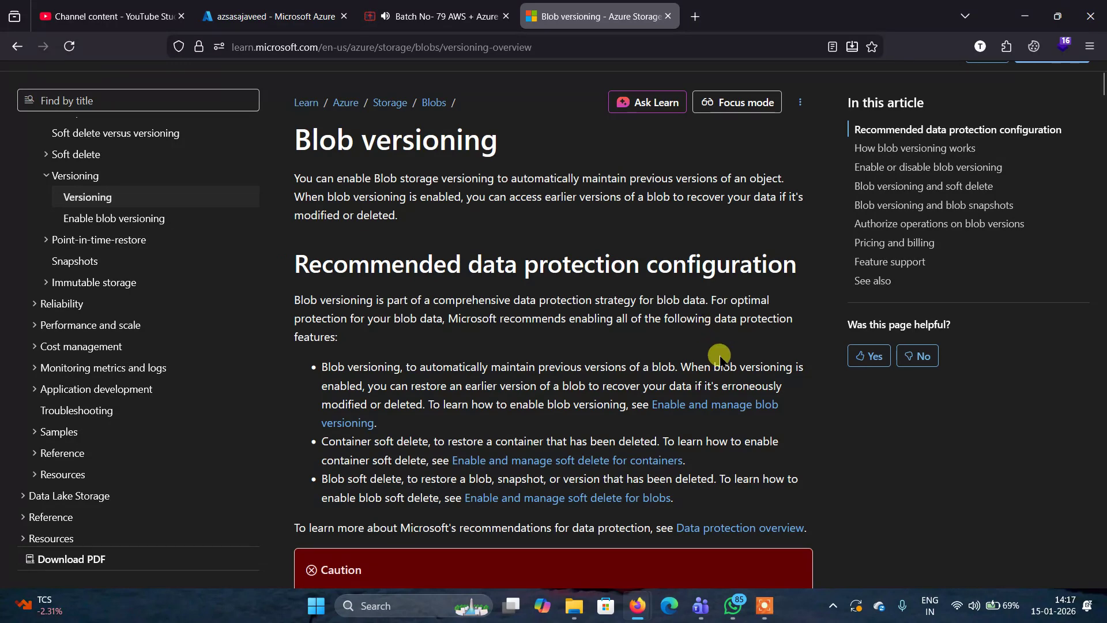
scroll(721, 361, down, 1)
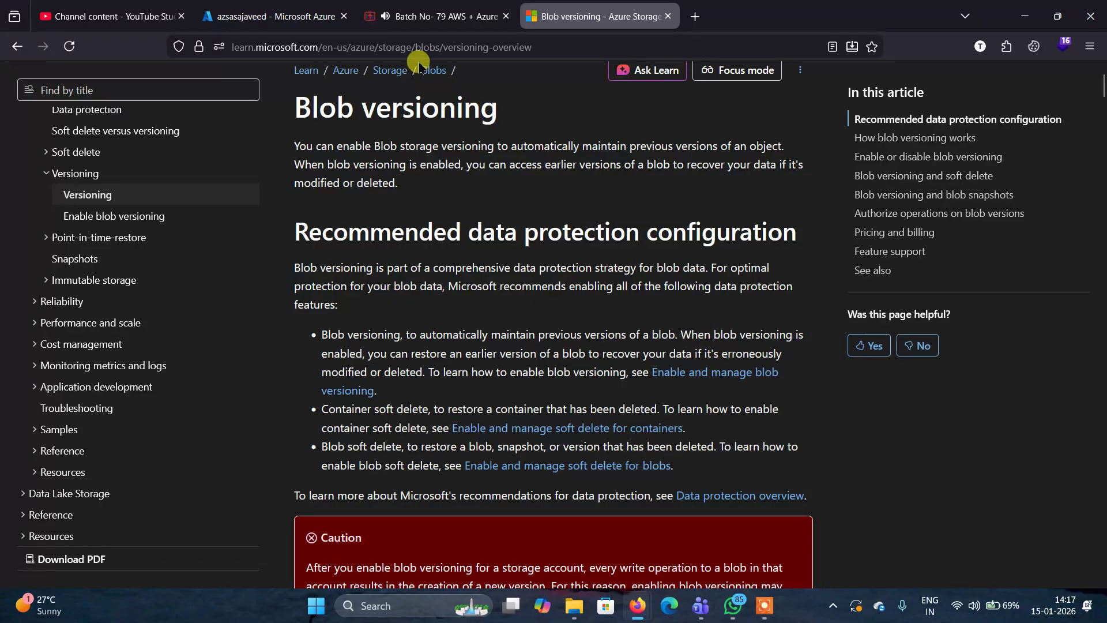
Step: Return to the Azure portal, go to its resource groups list and open the str-rg resource group
click(306, 14)
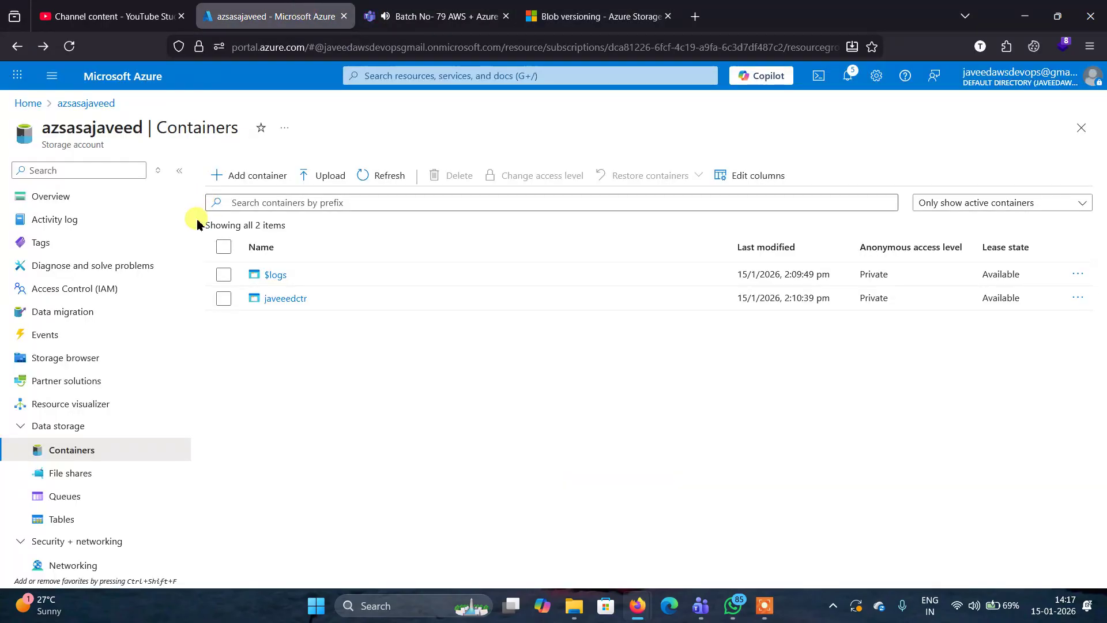
scroll(167, 321, up, 1)
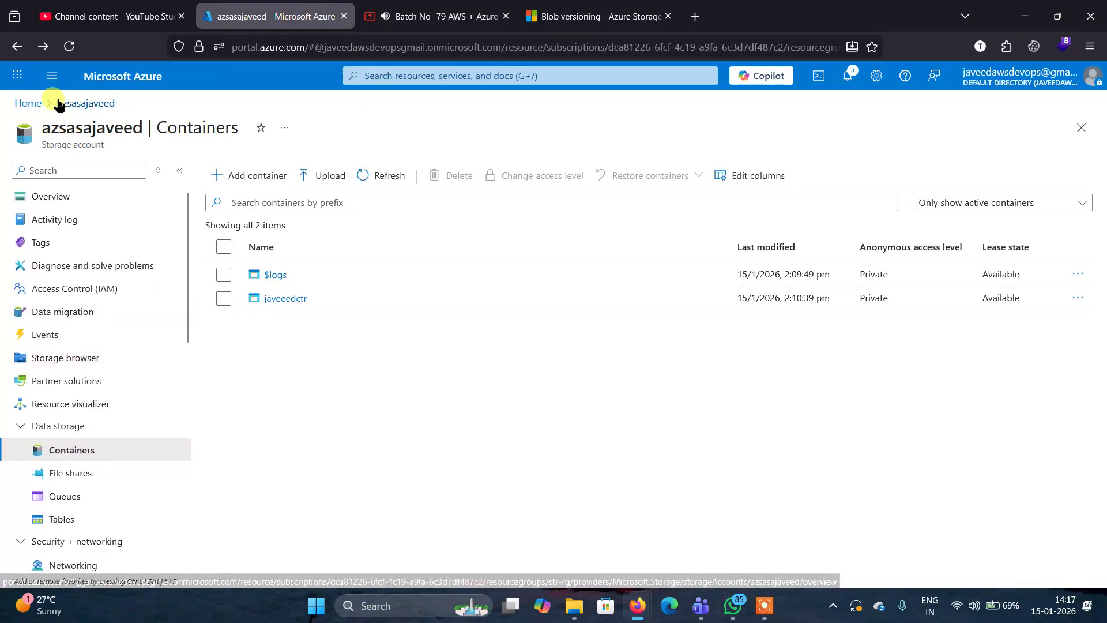
click(29, 104)
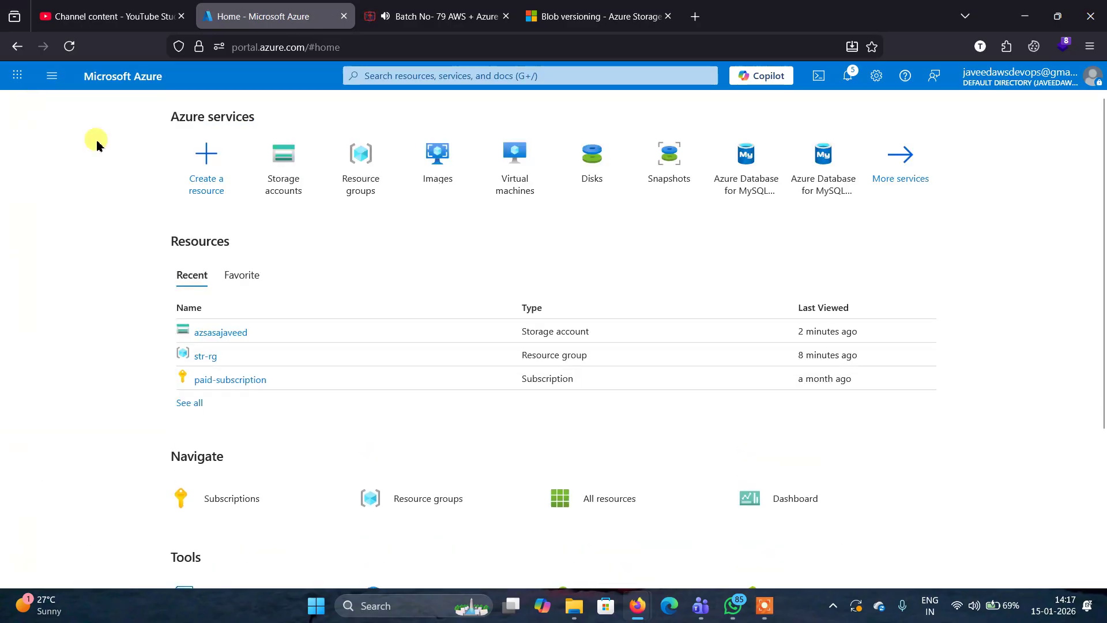
click(282, 189)
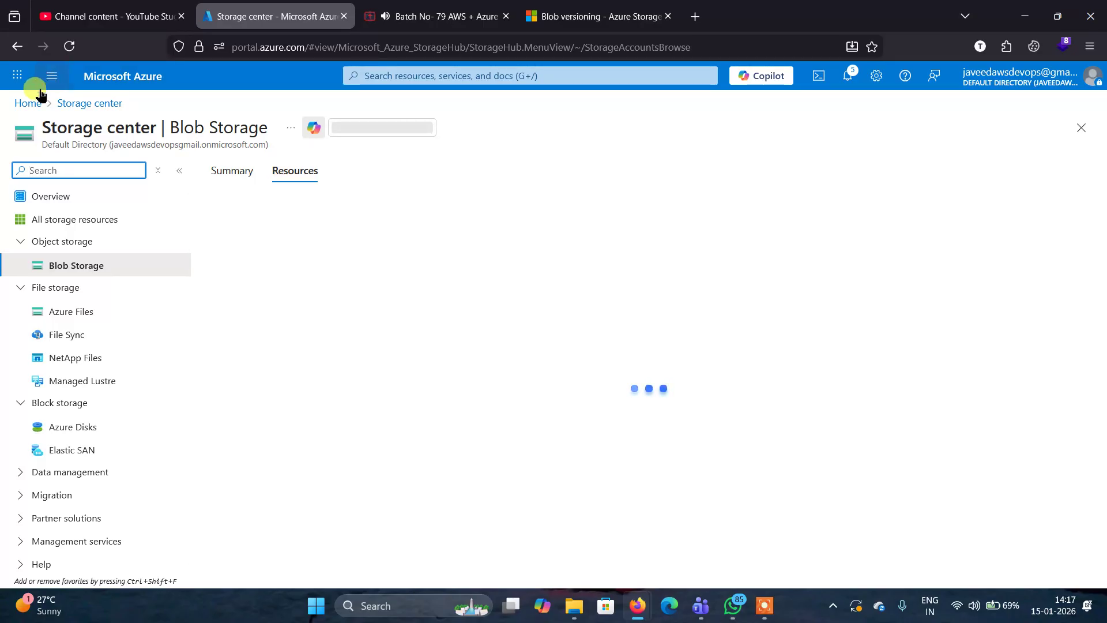
click(27, 104)
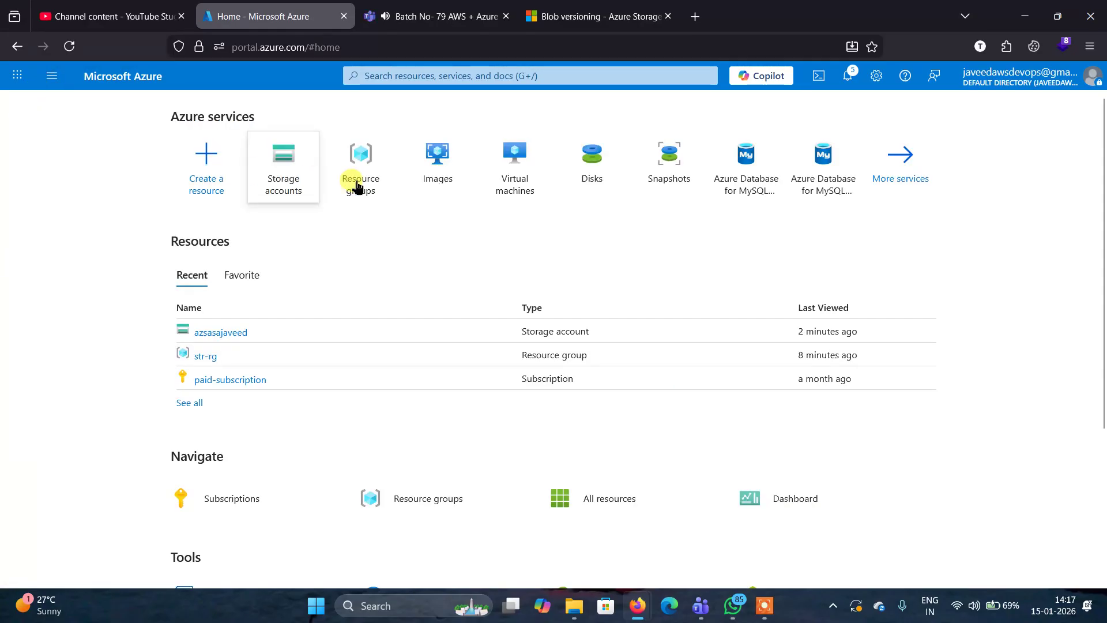
click(358, 173)
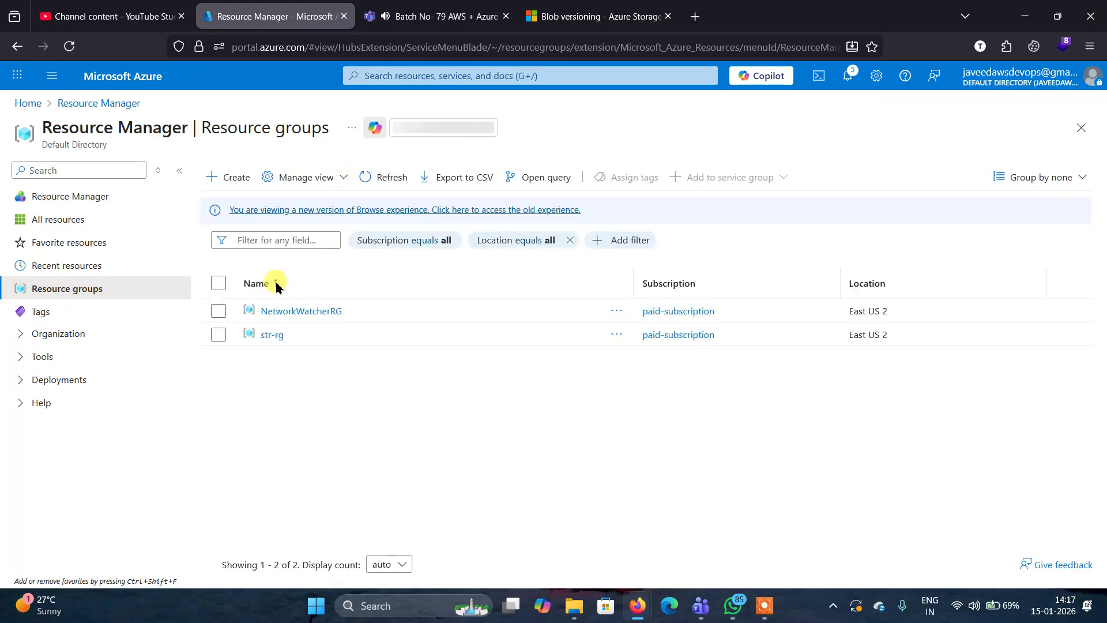
click(219, 335)
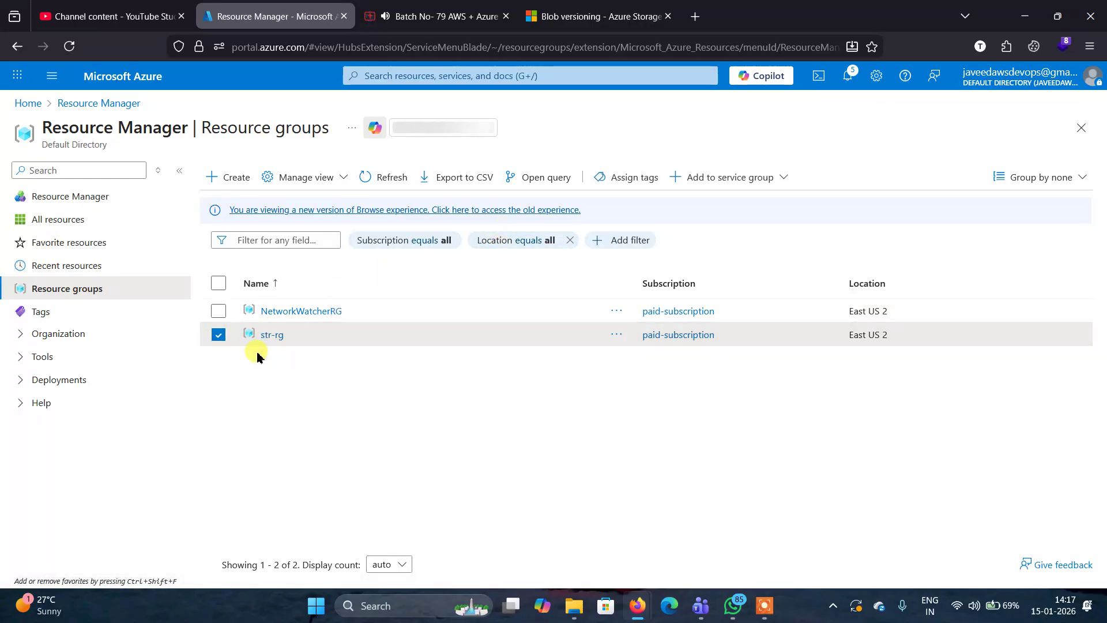
click(275, 340)
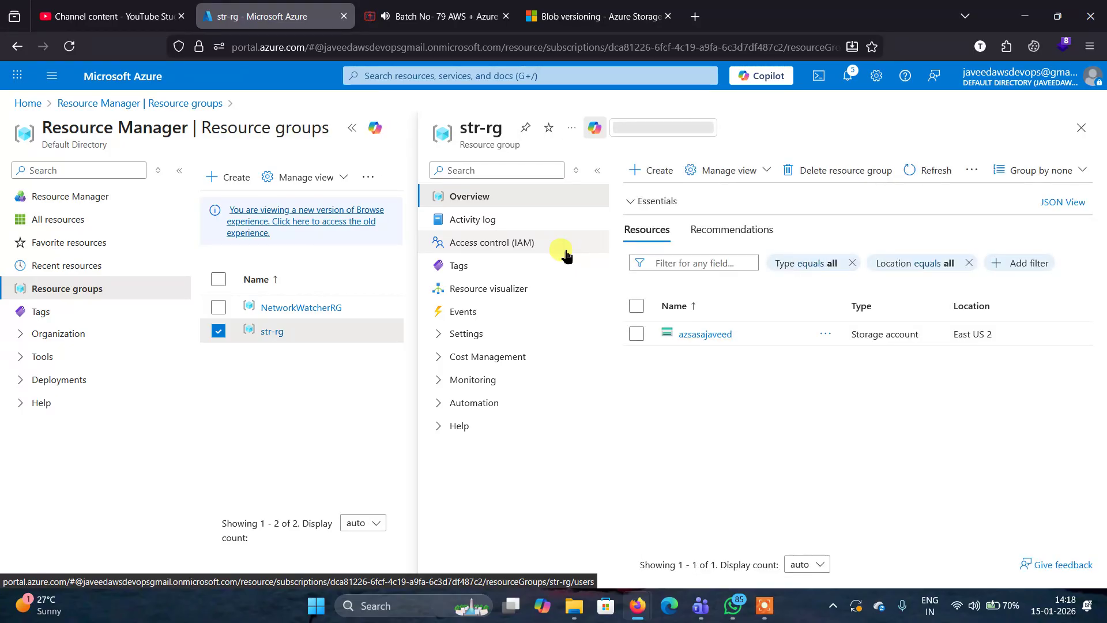
Step: Delete the str-rg resource group with its storage account, entering str-rg as the confirmation name
click(637, 305)
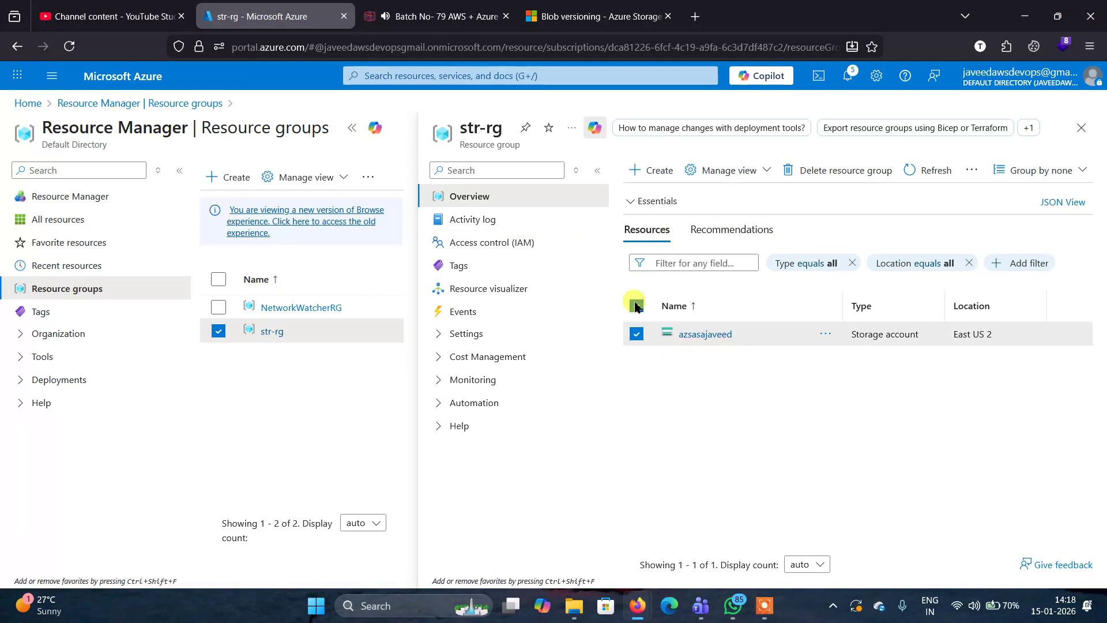
click(810, 183)
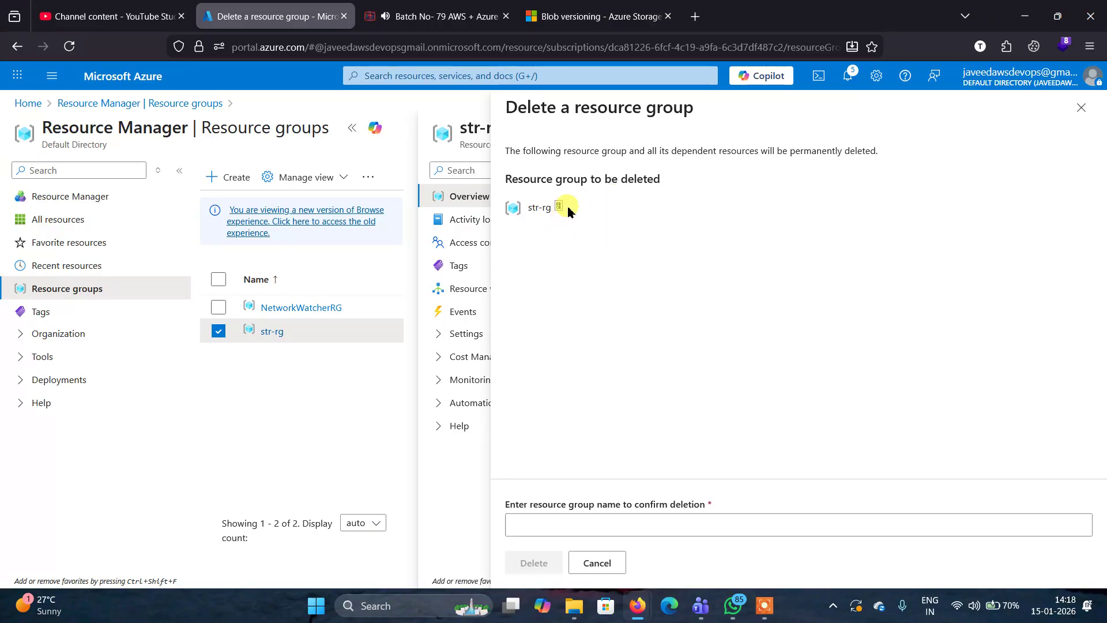
click(567, 209)
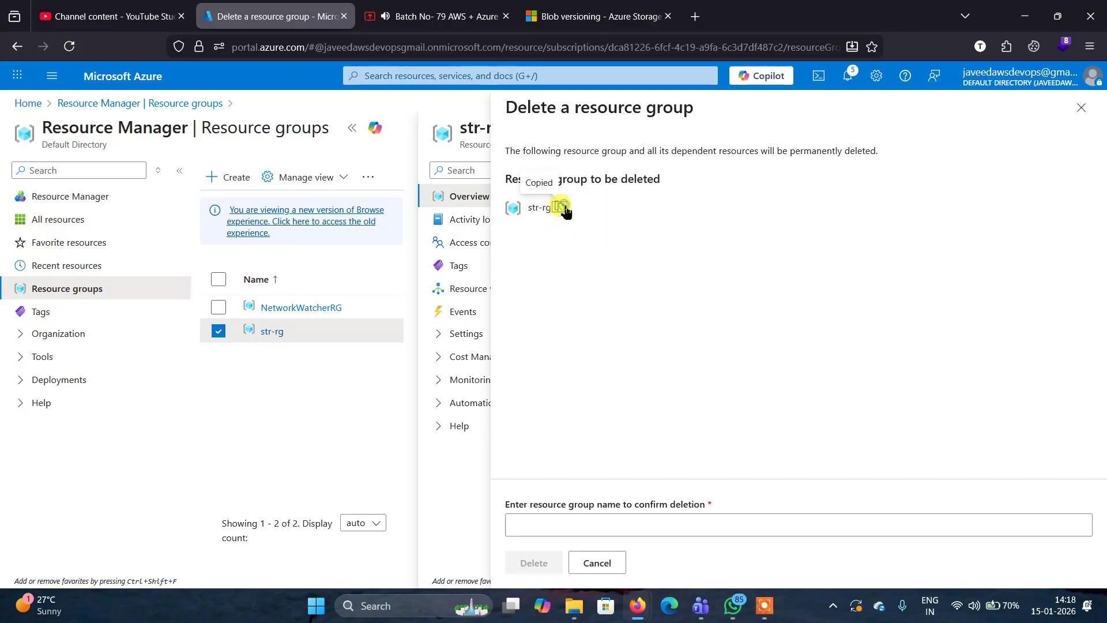
click(538, 521)
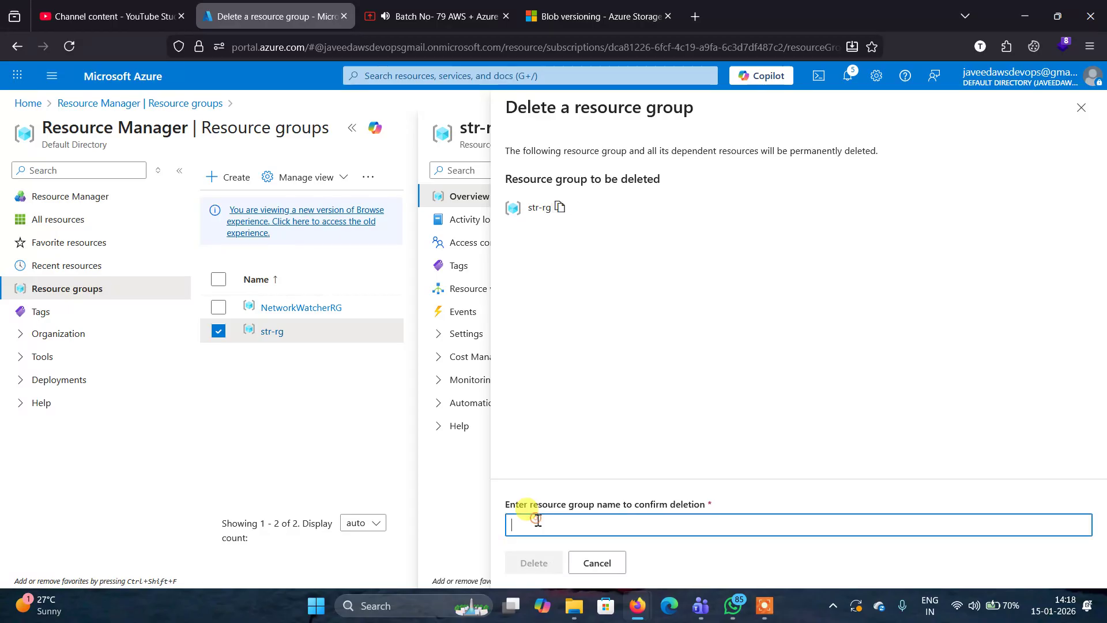
right_click(536, 520)
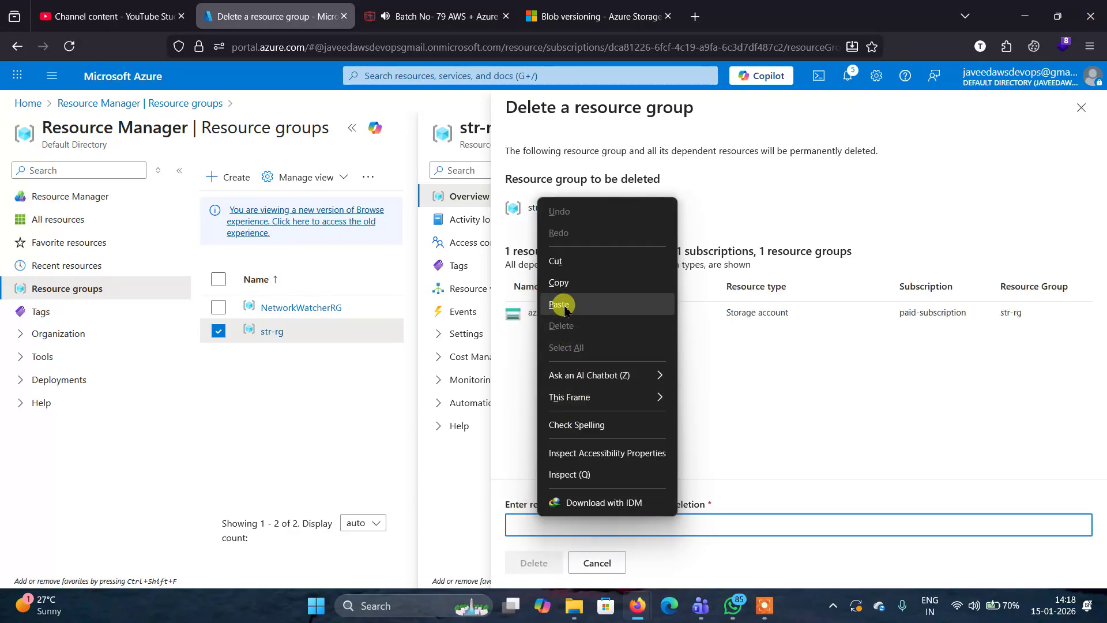
click(562, 305)
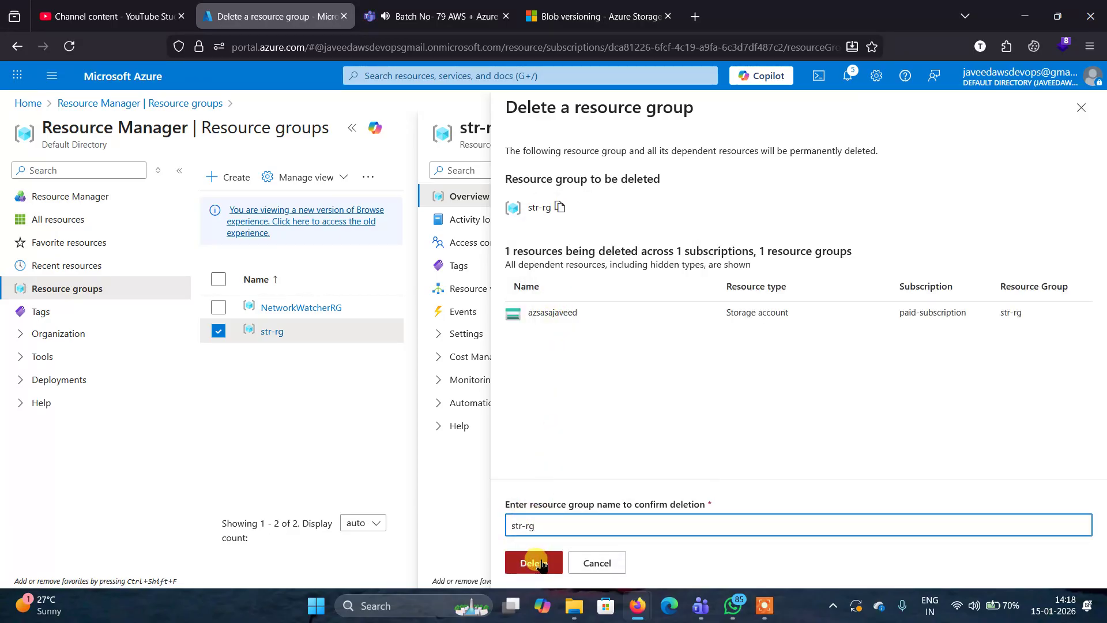
click(542, 565)
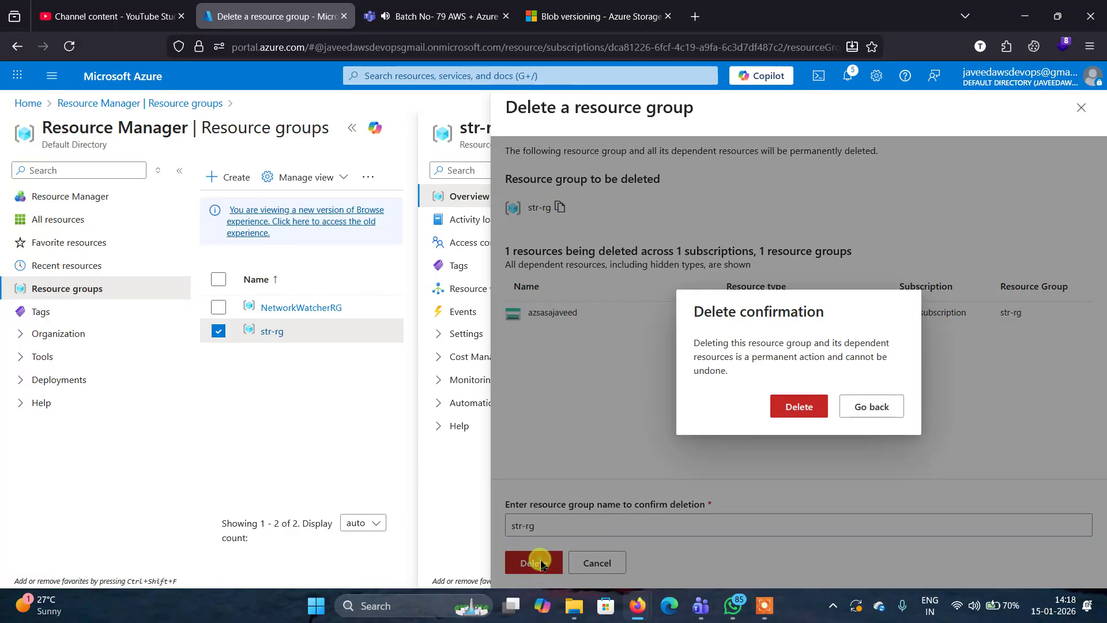
click(797, 409)
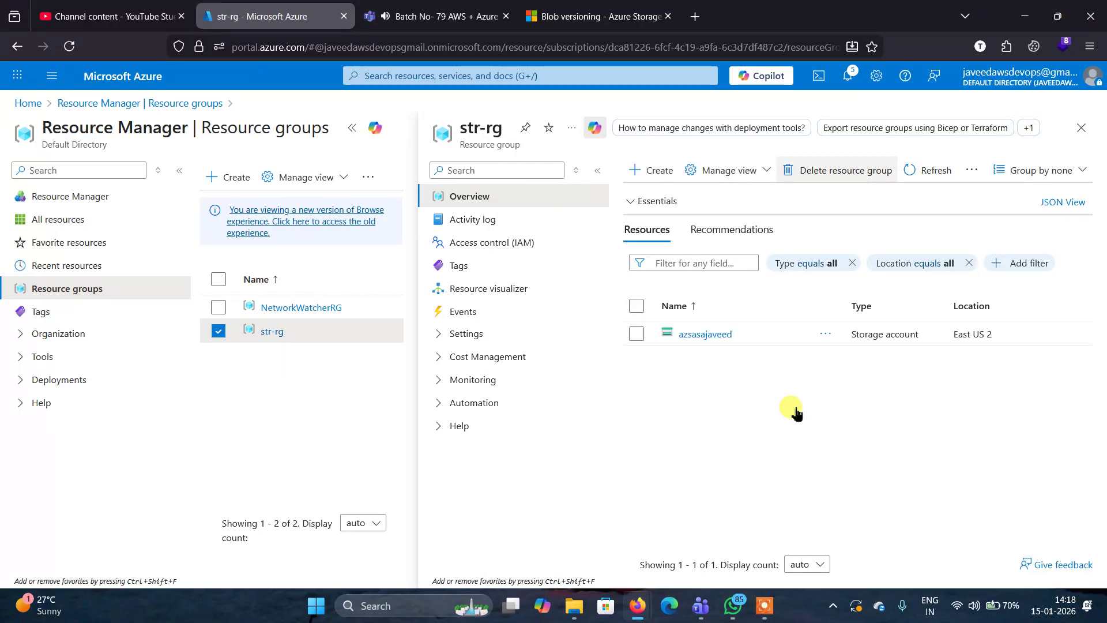
Step: Open the Resource Manager resource groups page in a new browser tab and switch to it
right_click(99, 106)
click(121, 117)
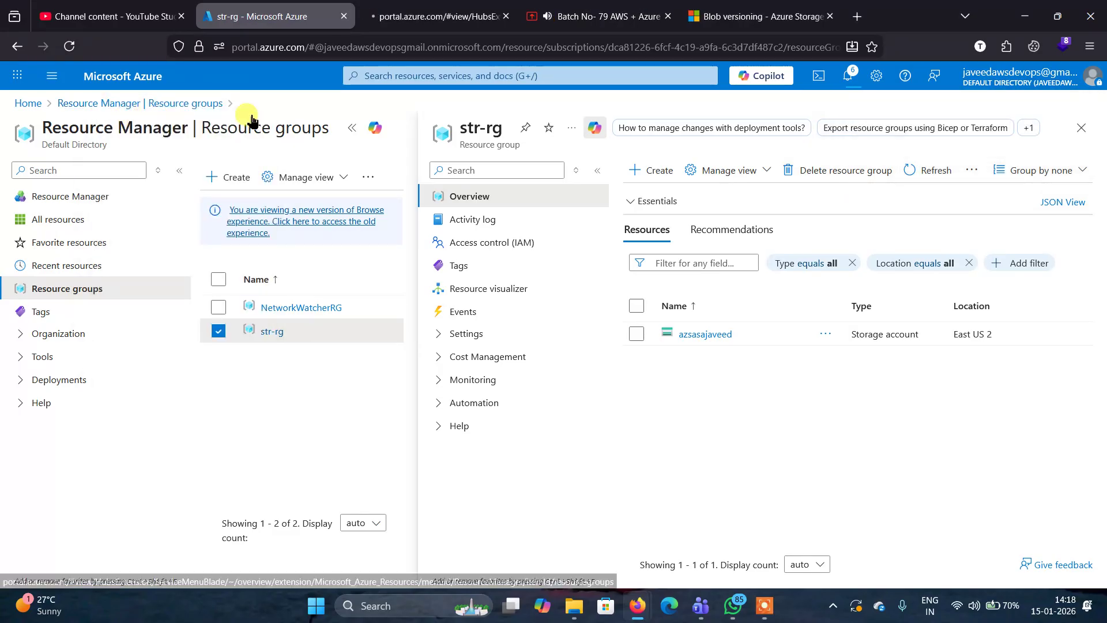
click(412, 16)
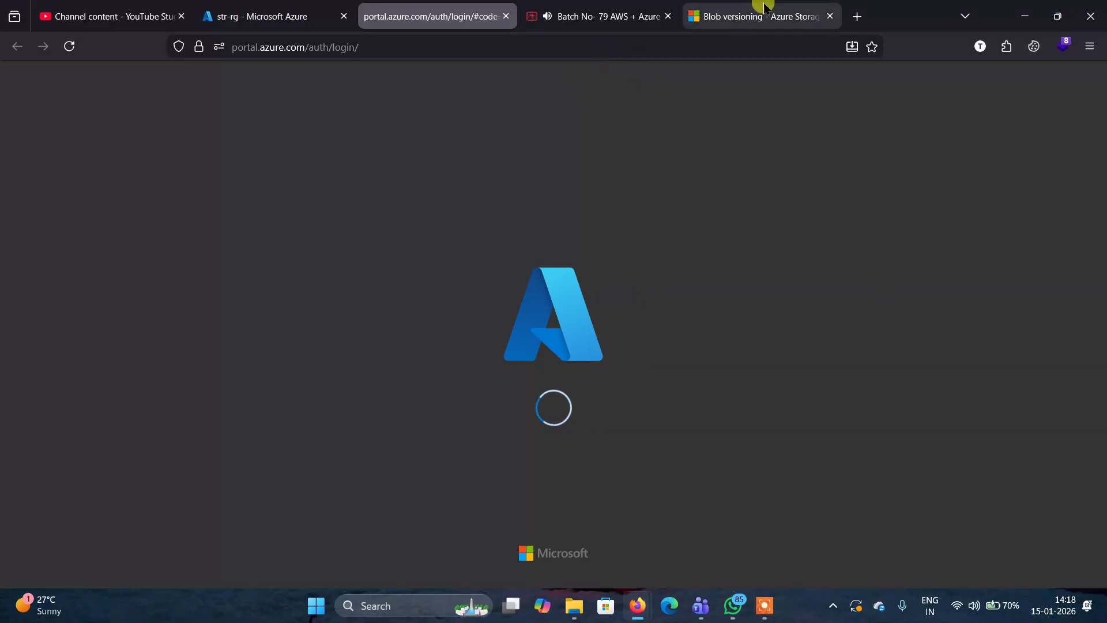
mouse_move(830, 13)
click(787, 21)
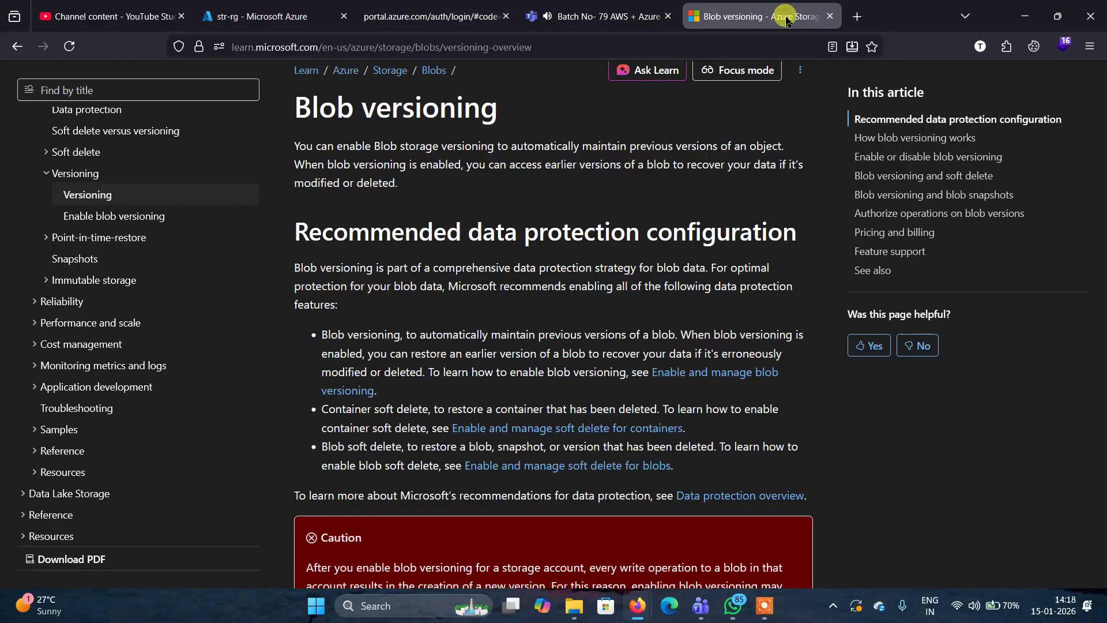
click(390, 7)
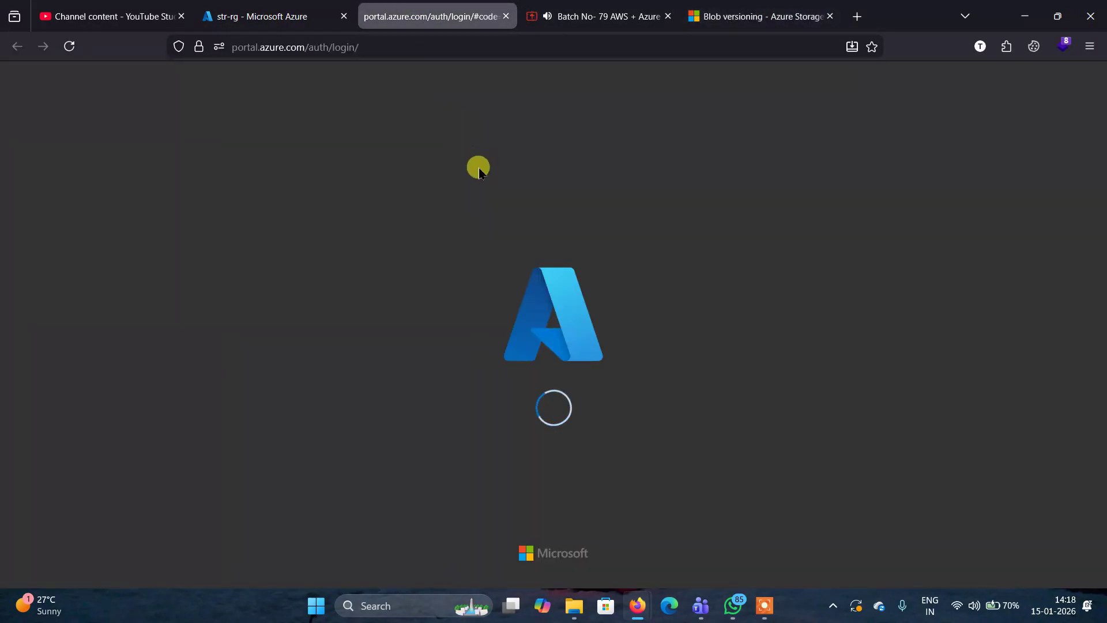
click(292, 8)
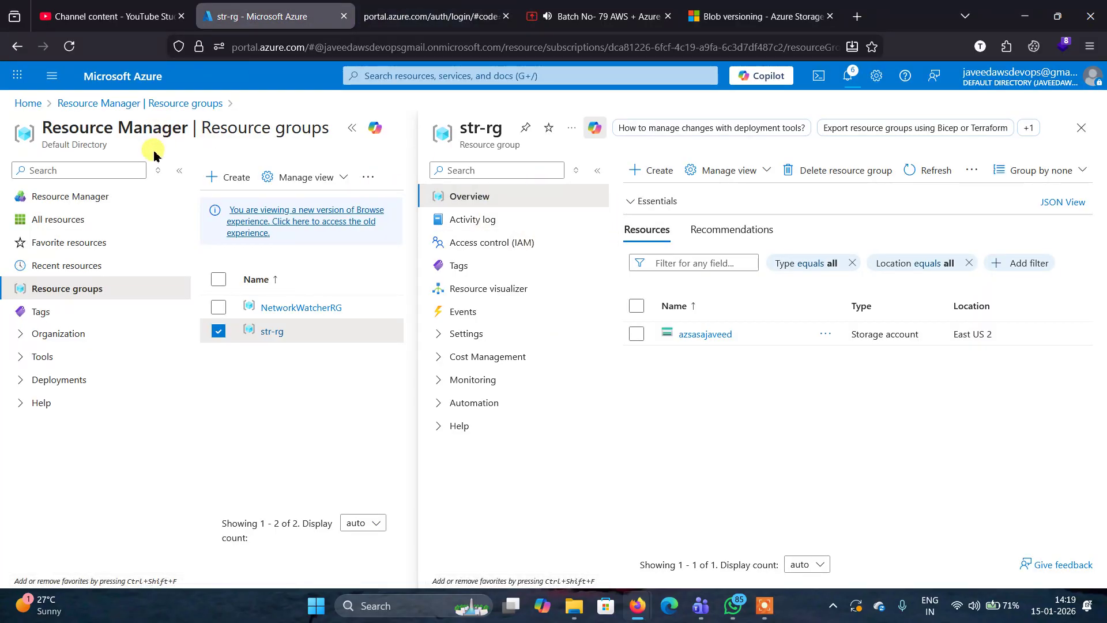
click(378, 8)
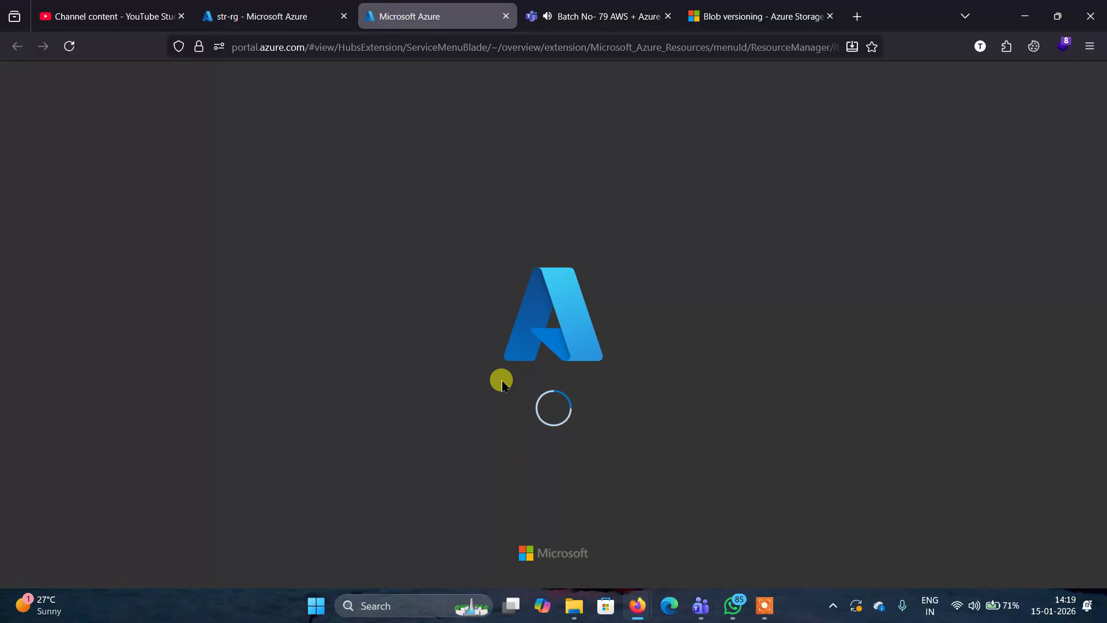
Step: Check the portal notifications for the progress of the str-rg deletion, then return to the Resource Manager page
click(274, 13)
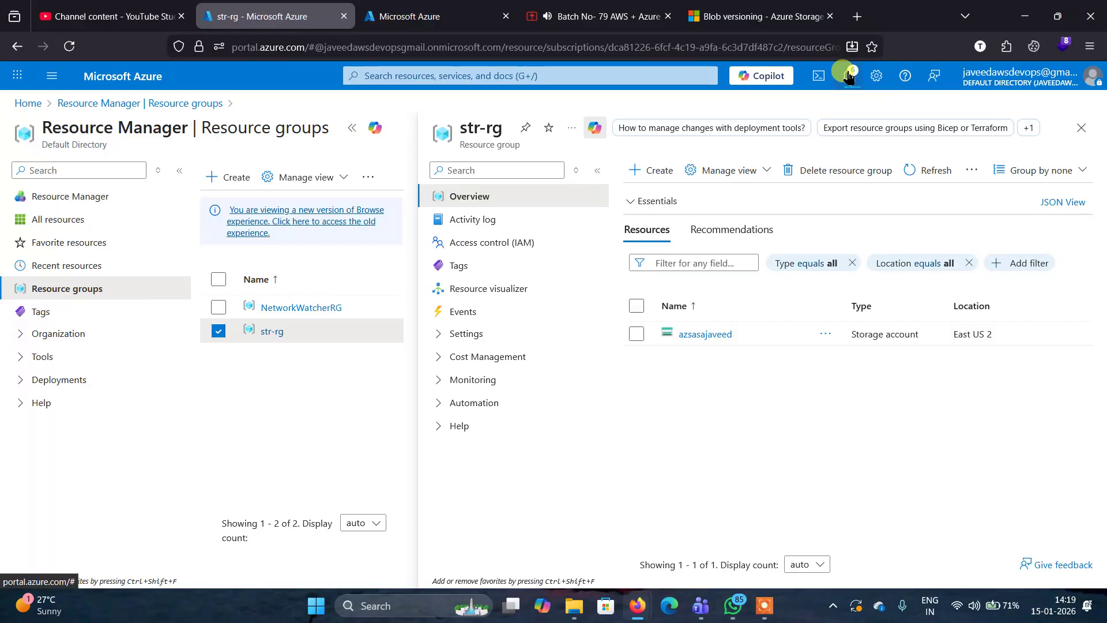
click(441, 12)
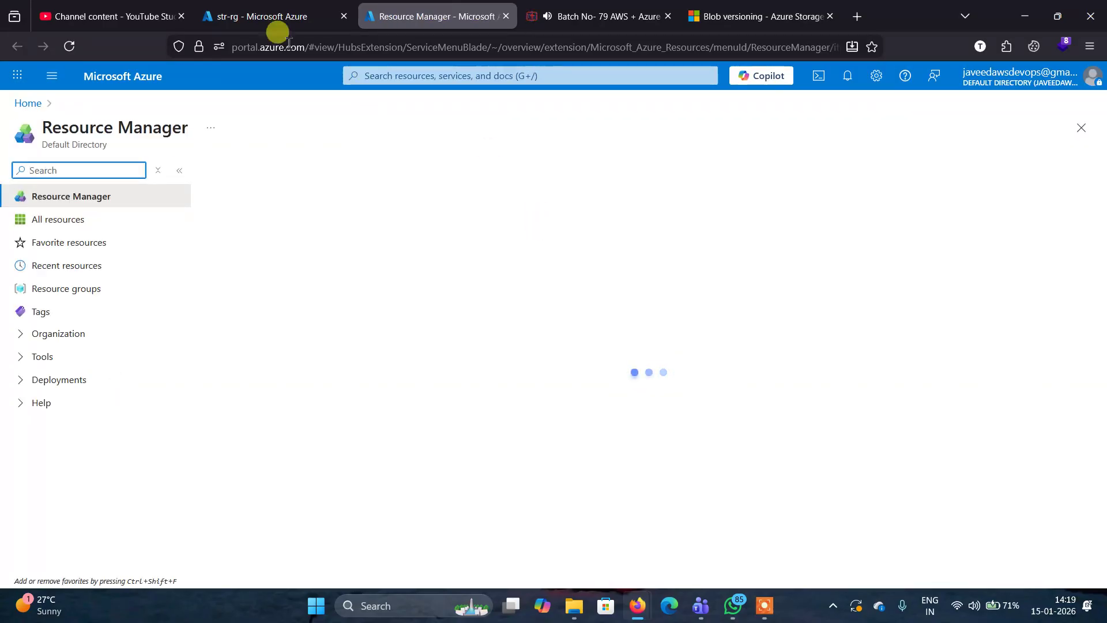
click(252, 17)
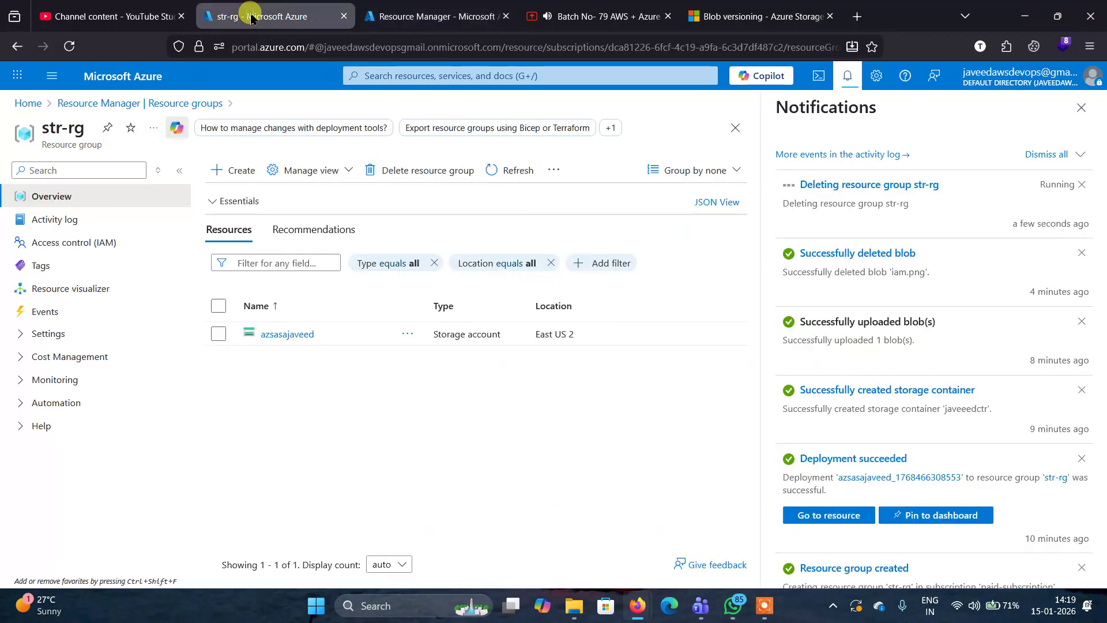
click(429, 15)
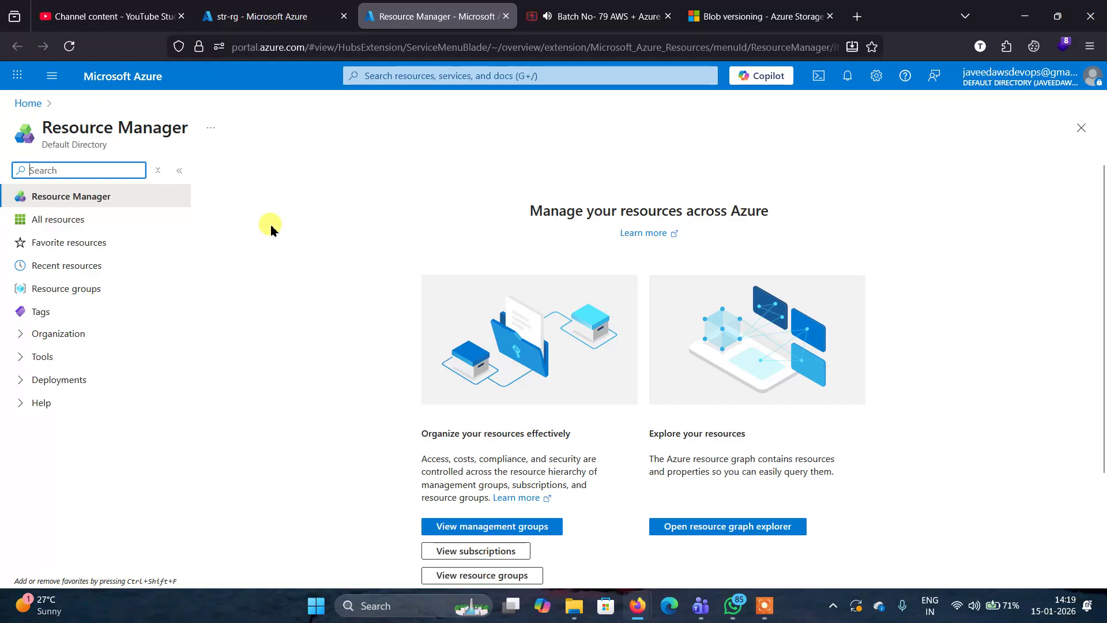
Step: Go from the portal home page to the storage accounts list and start creating a new storage account
click(27, 103)
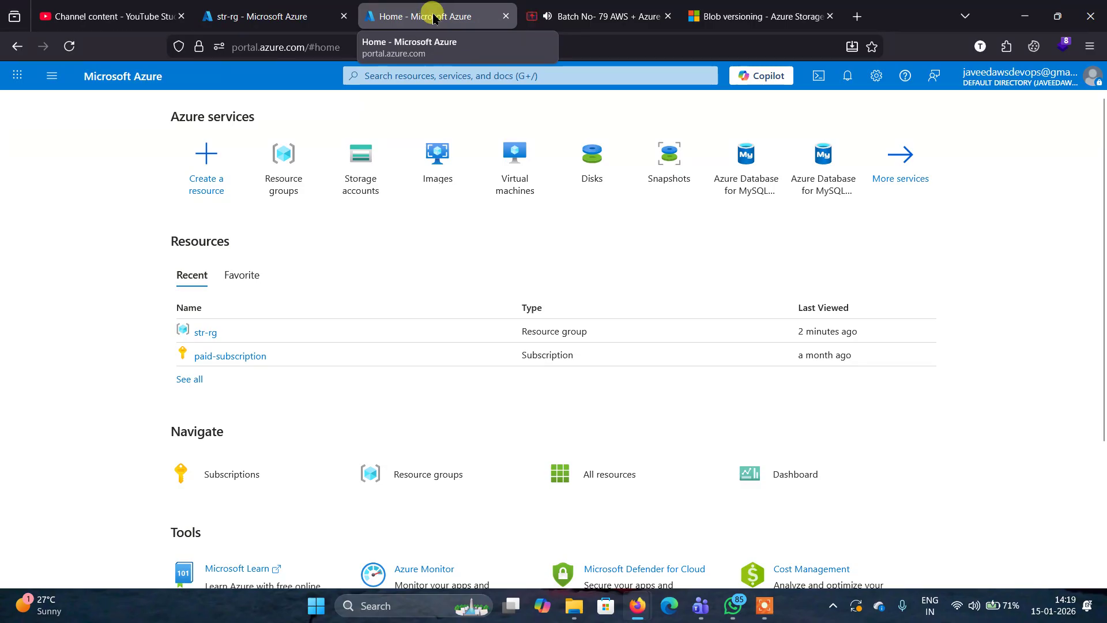
click(357, 172)
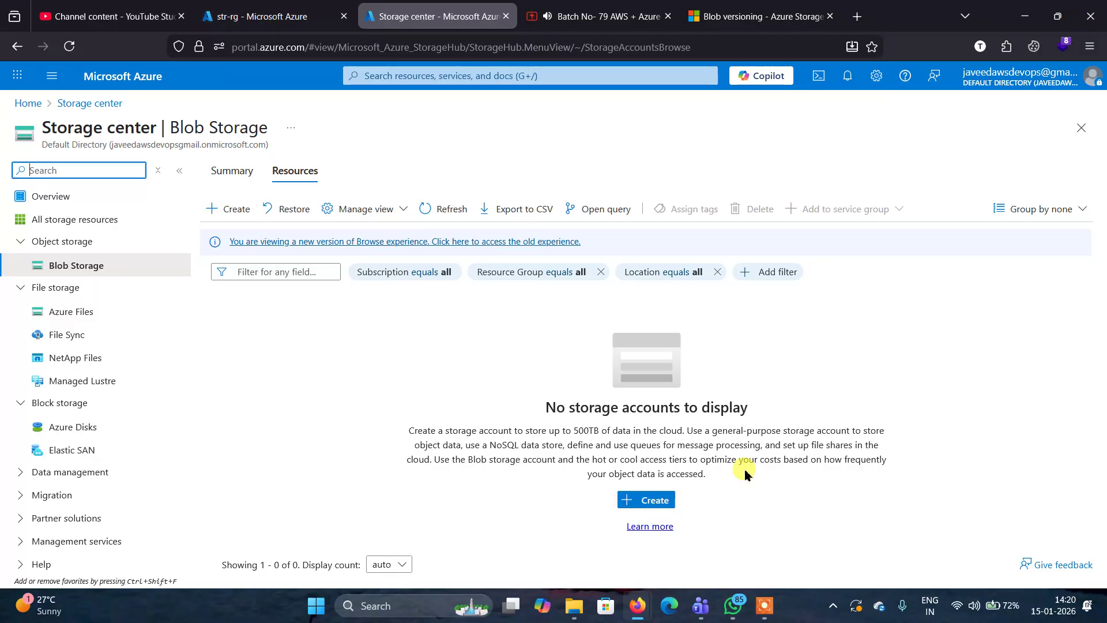
click(645, 501)
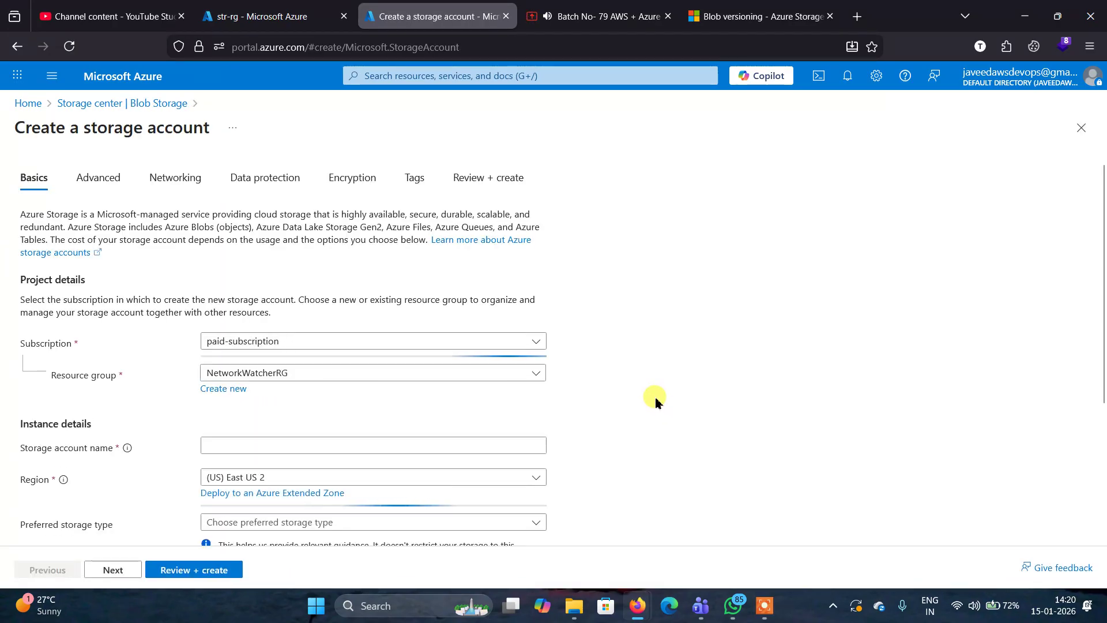
click(239, 393)
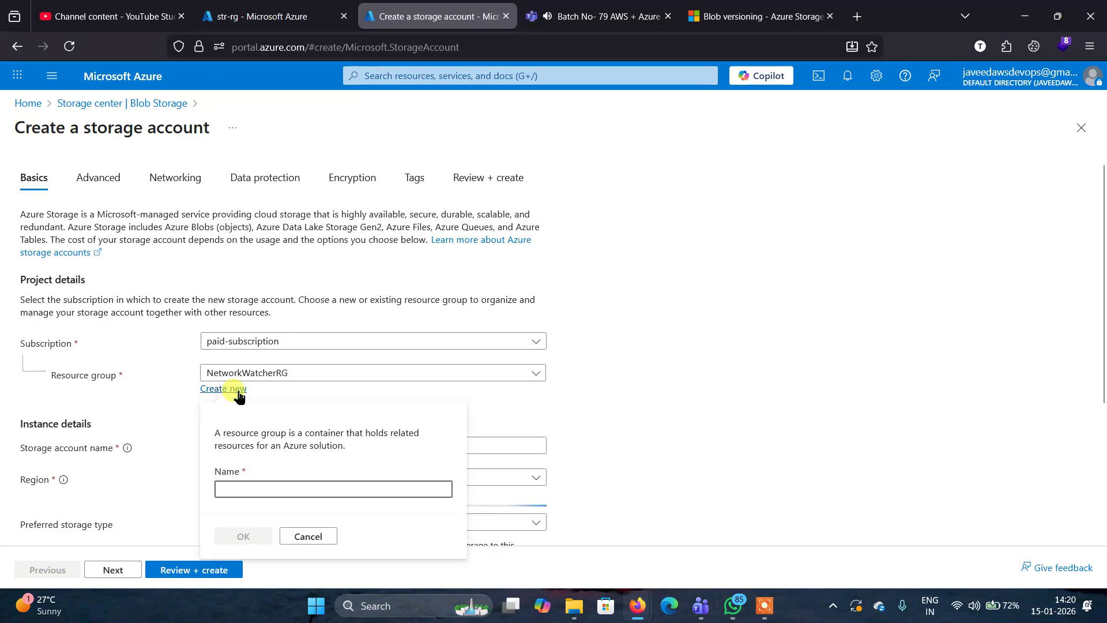
text(javeed-rg)
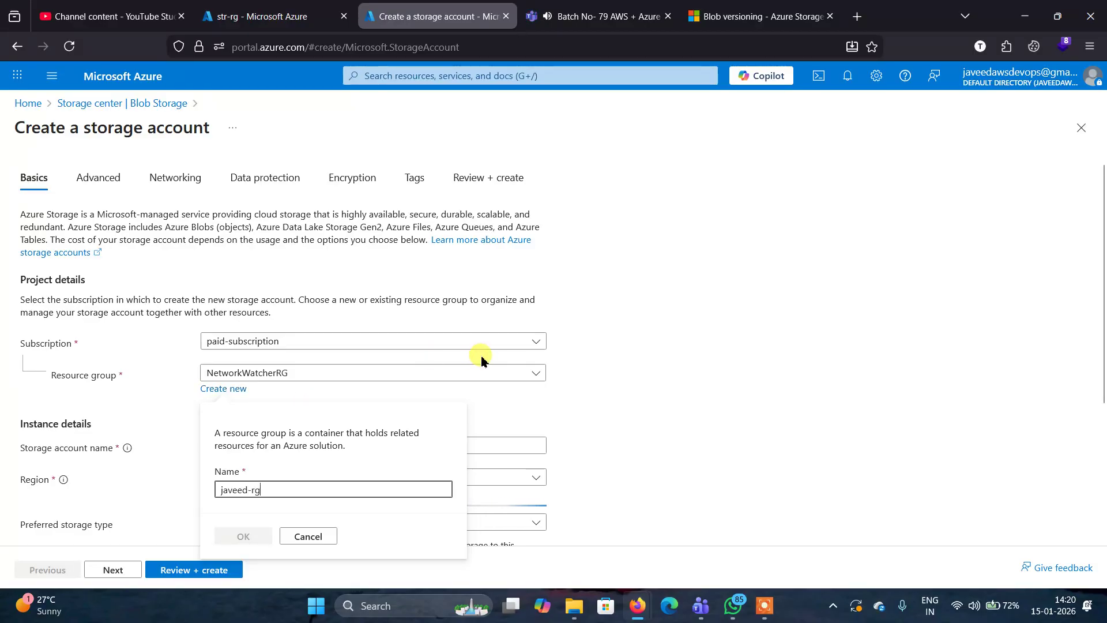
scroll(482, 361, down, 1)
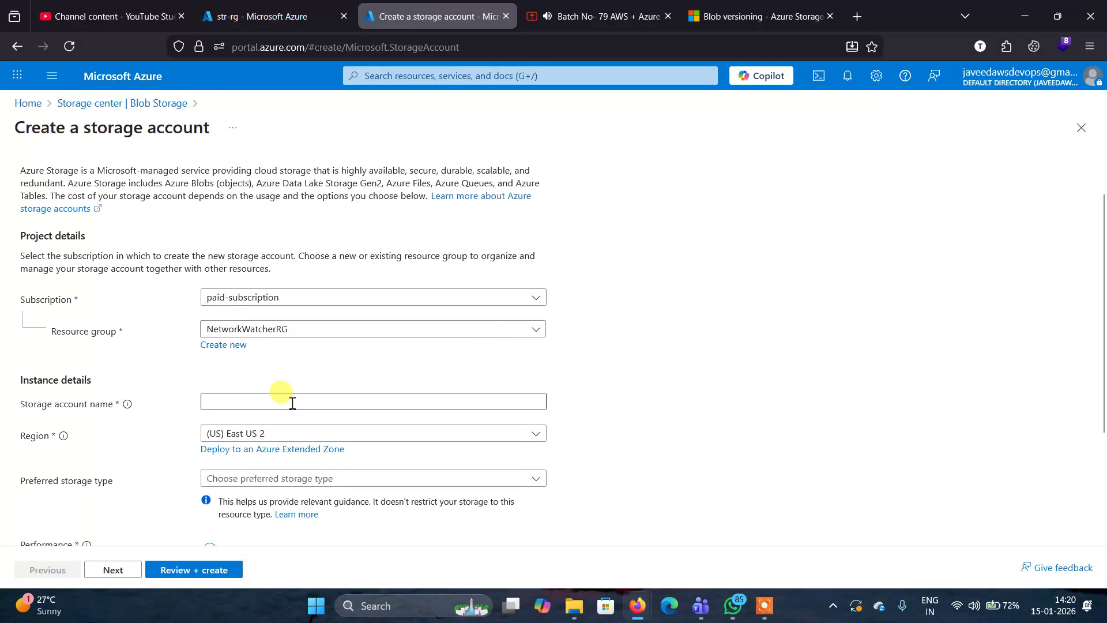
Step: Create a new resource group for the storage account, named with the account owner's first name followed by -rg
click(234, 345)
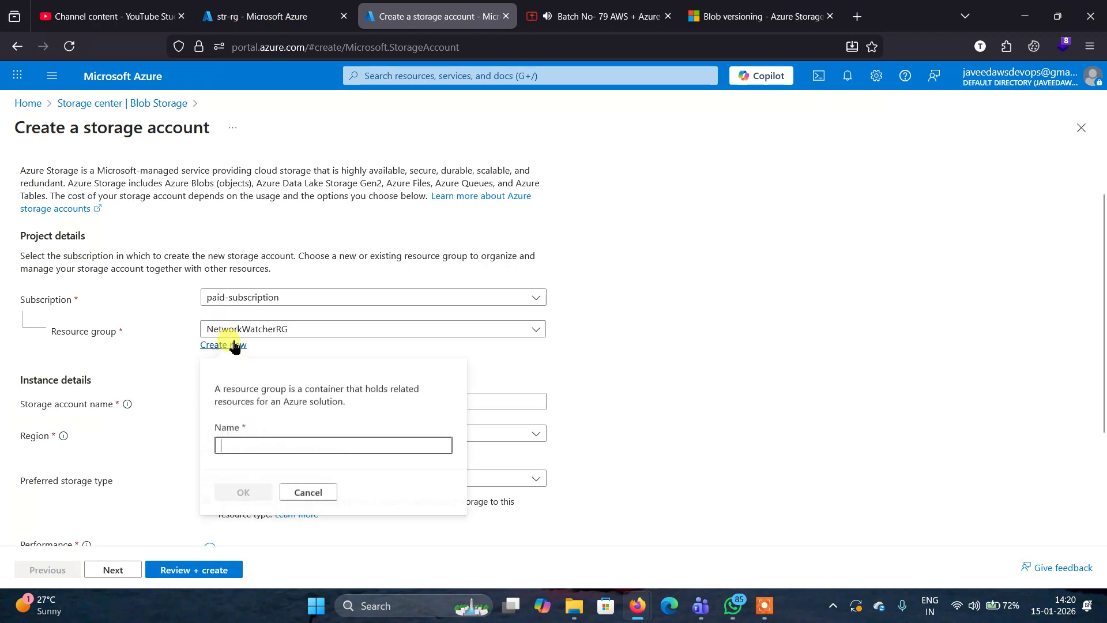
click(258, 446)
text(javee)
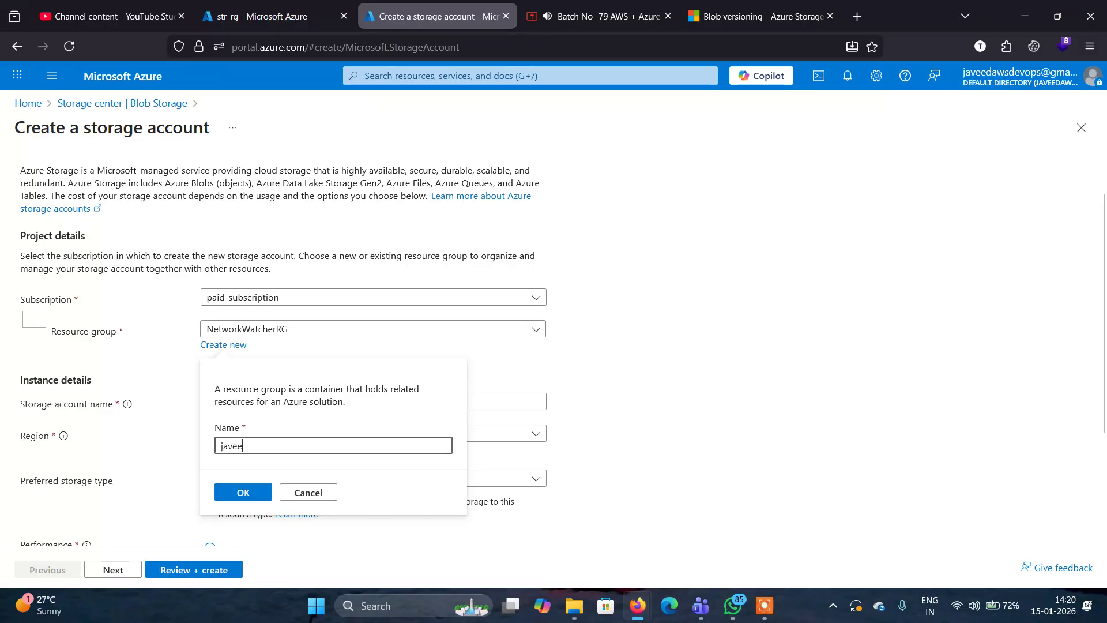
text(d-rg)
click(241, 492)
Step: Name the storage account azverstr123
click(241, 404)
text(a)
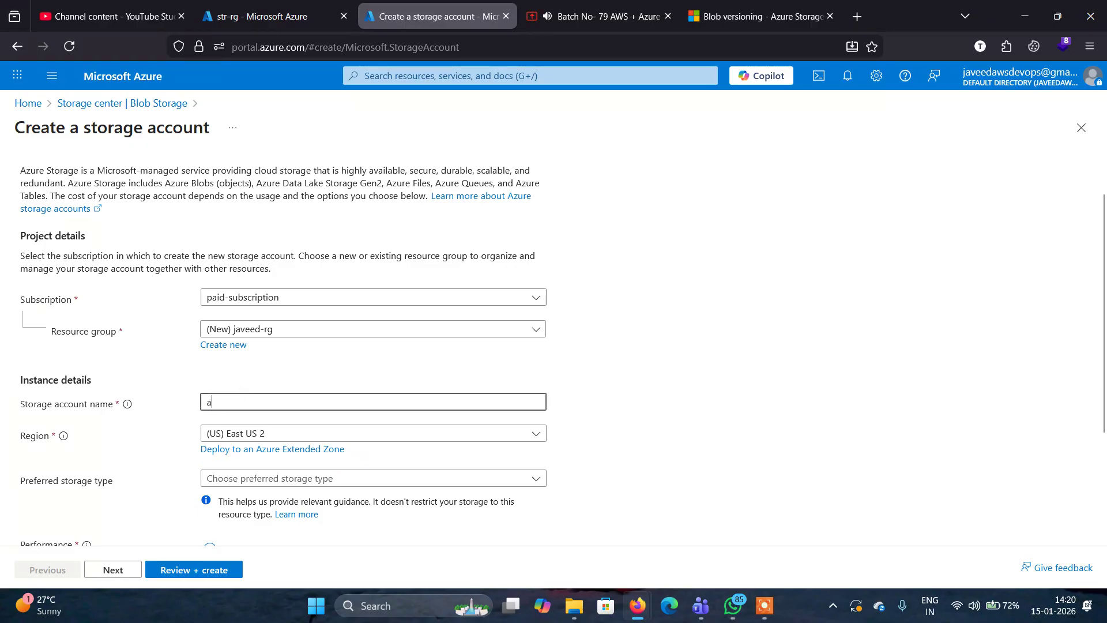
text(zve)
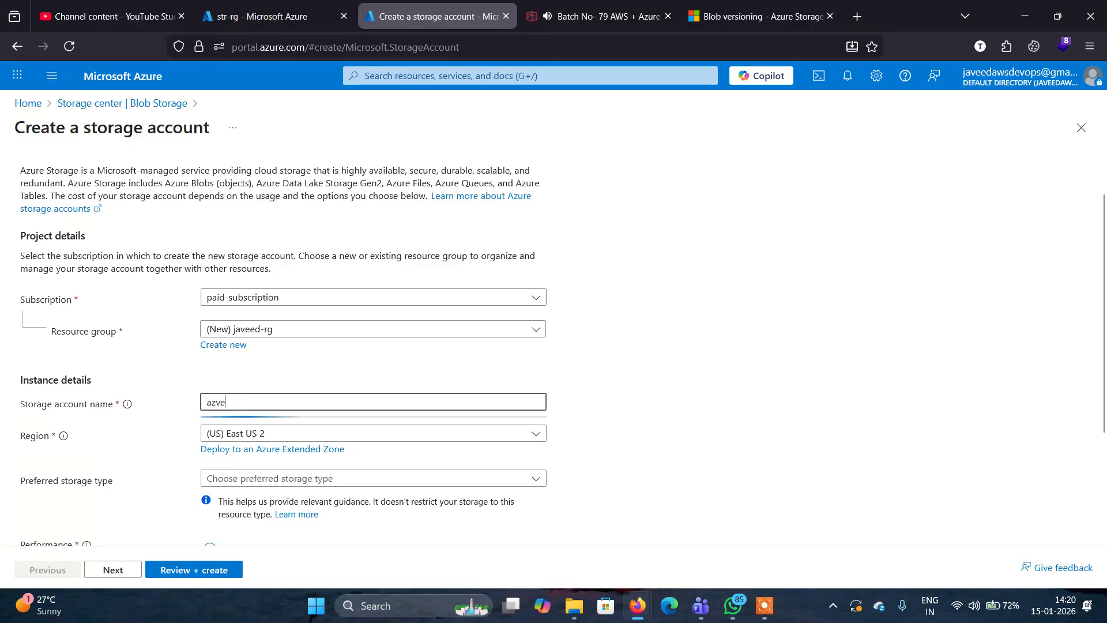
text(rstr)
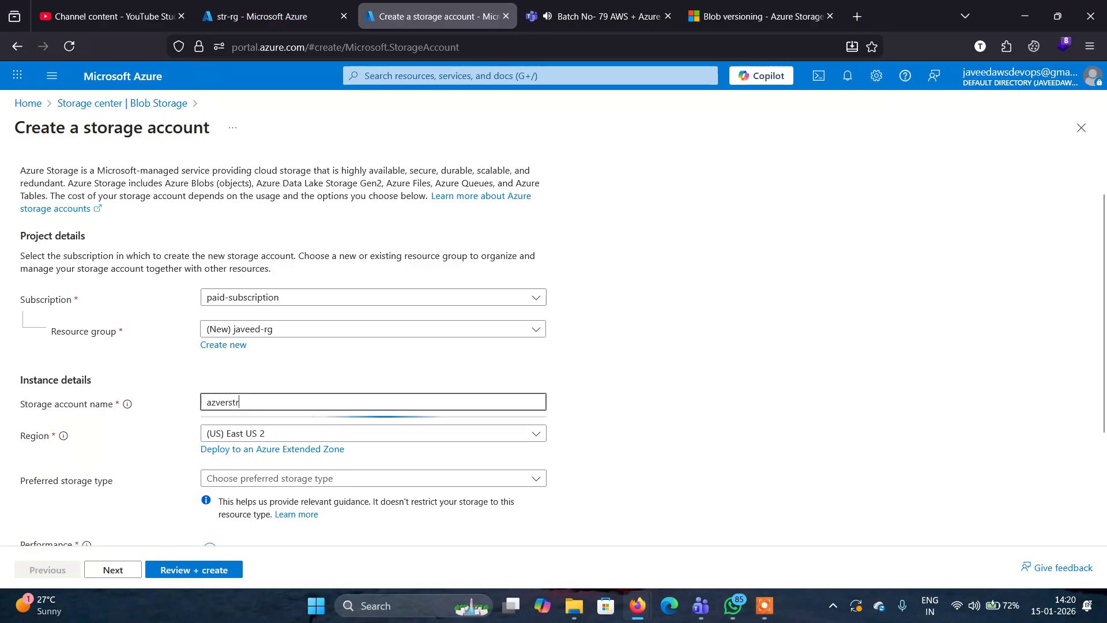
text(123)
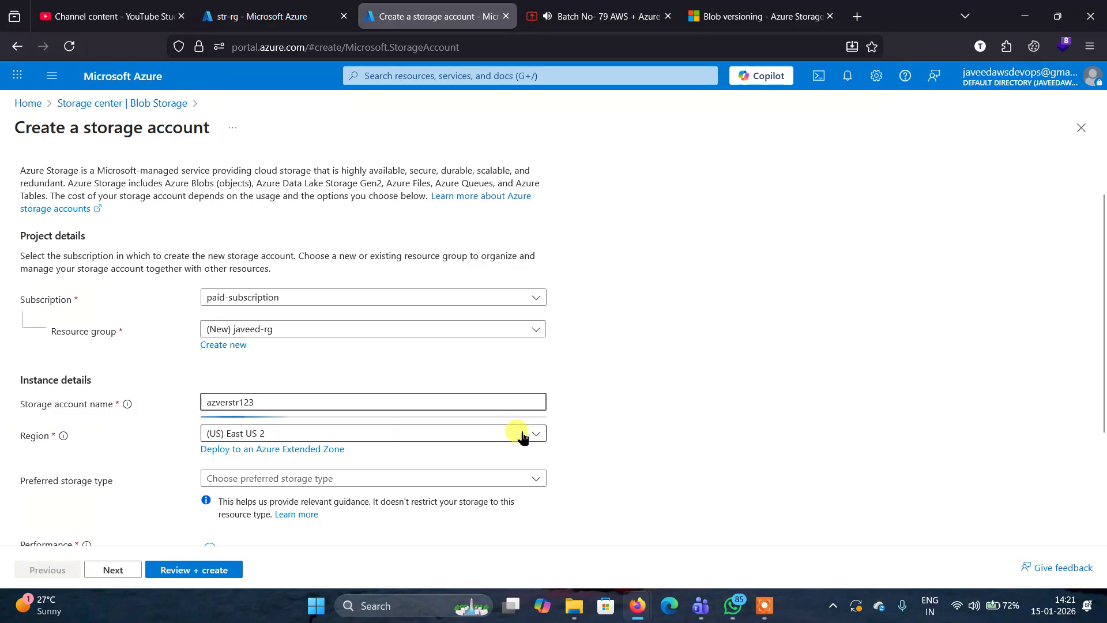
Step: Set the preferred storage type to Azure Blob Storage or Azure Data Lake Storage Gen 2 and the primary workload to Big Data Analytics
scroll(648, 396, down, 1)
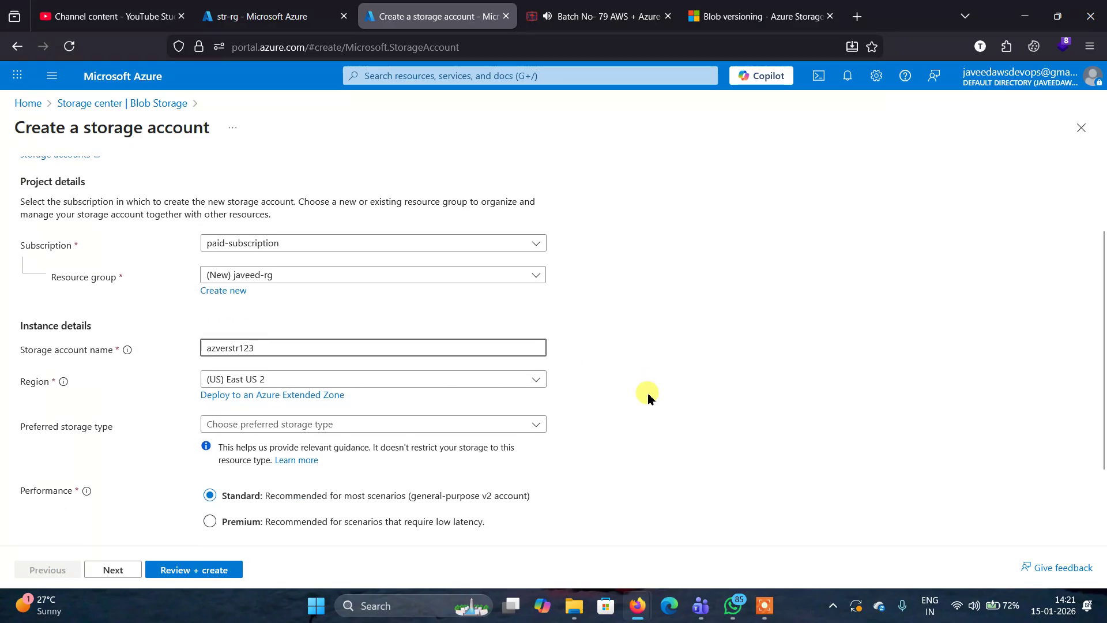
scroll(648, 396, down, 2)
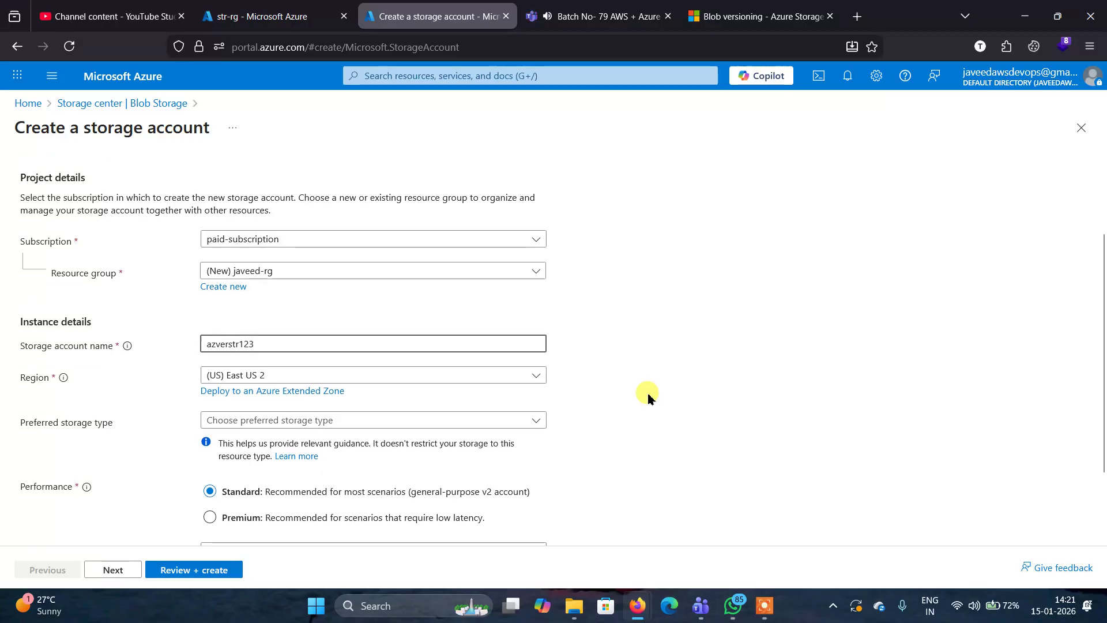
click(516, 345)
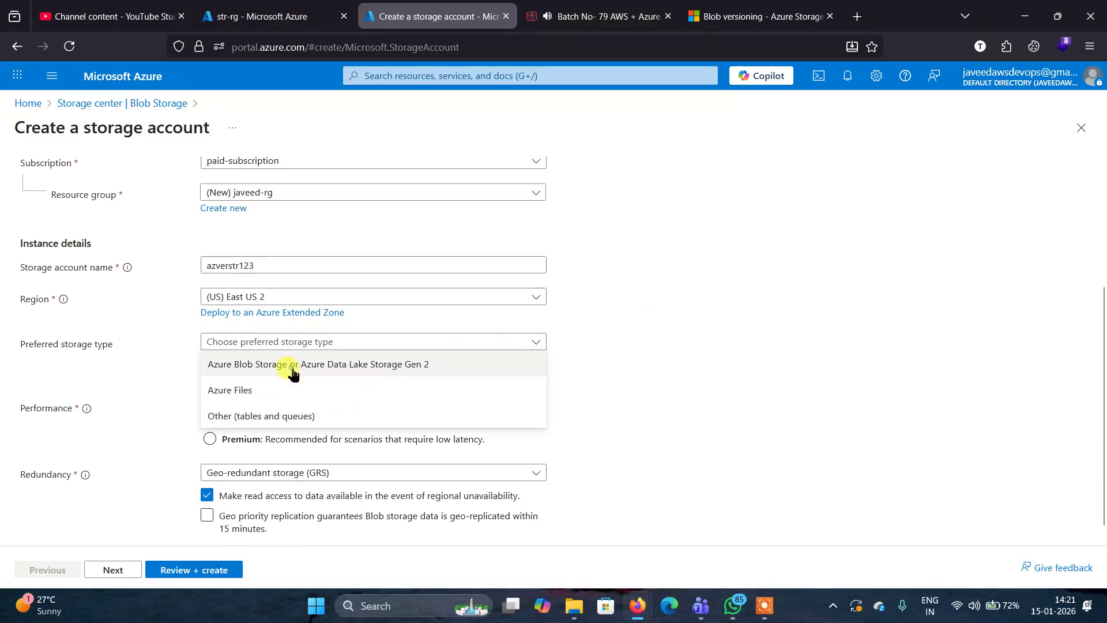
click(293, 369)
scroll(589, 363, down, 1)
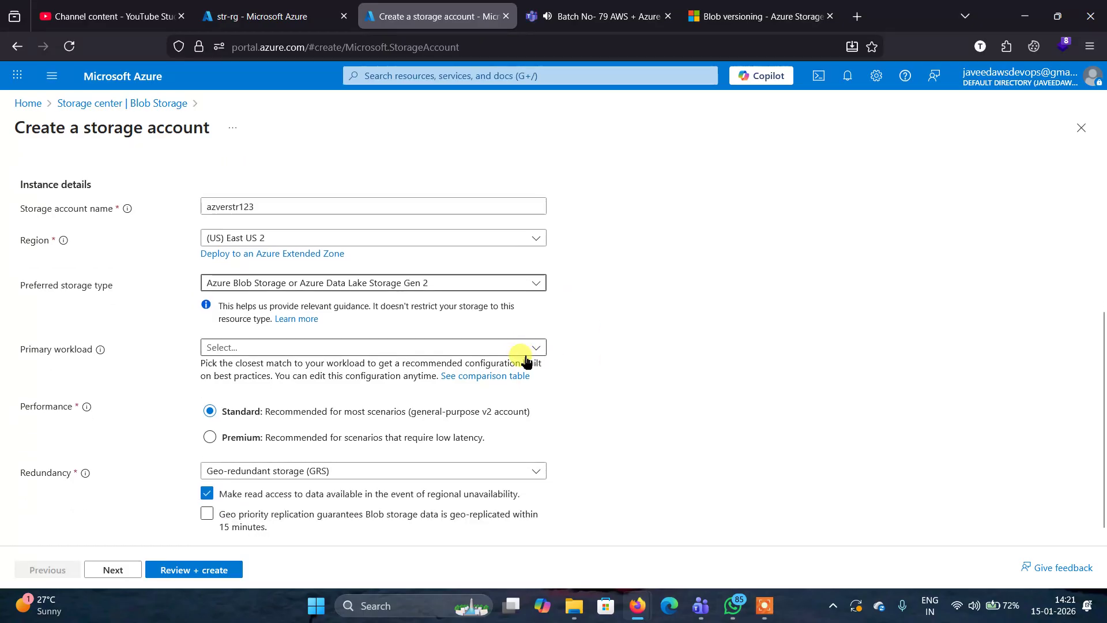
click(530, 349)
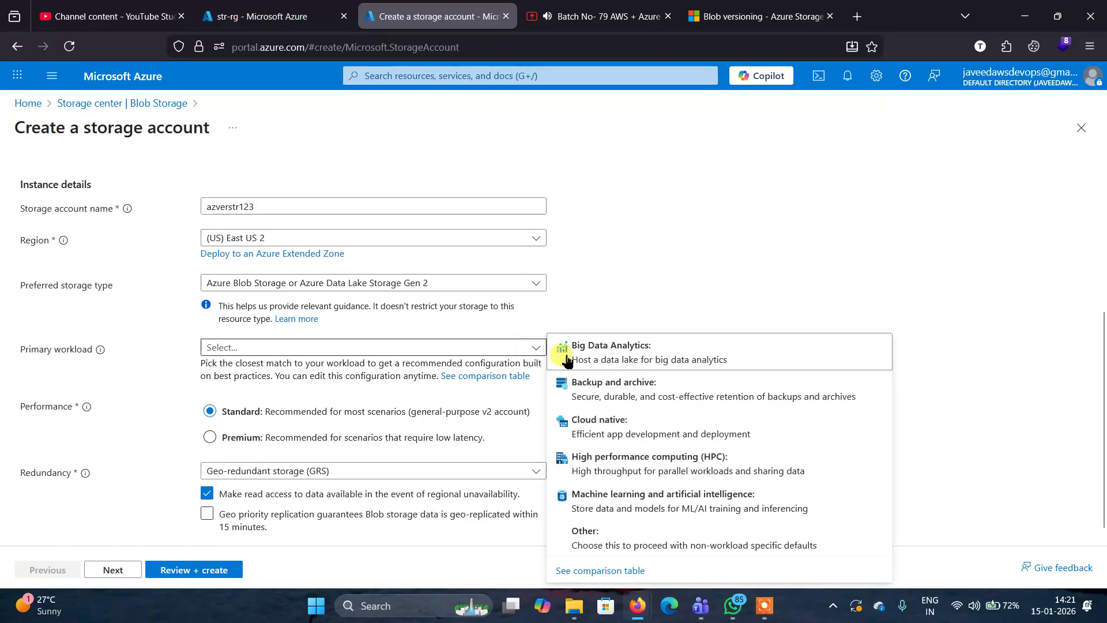
click(603, 356)
Step: Set the storage account's redundancy to Locally-redundant storage (LRS)
scroll(680, 383, down, 1)
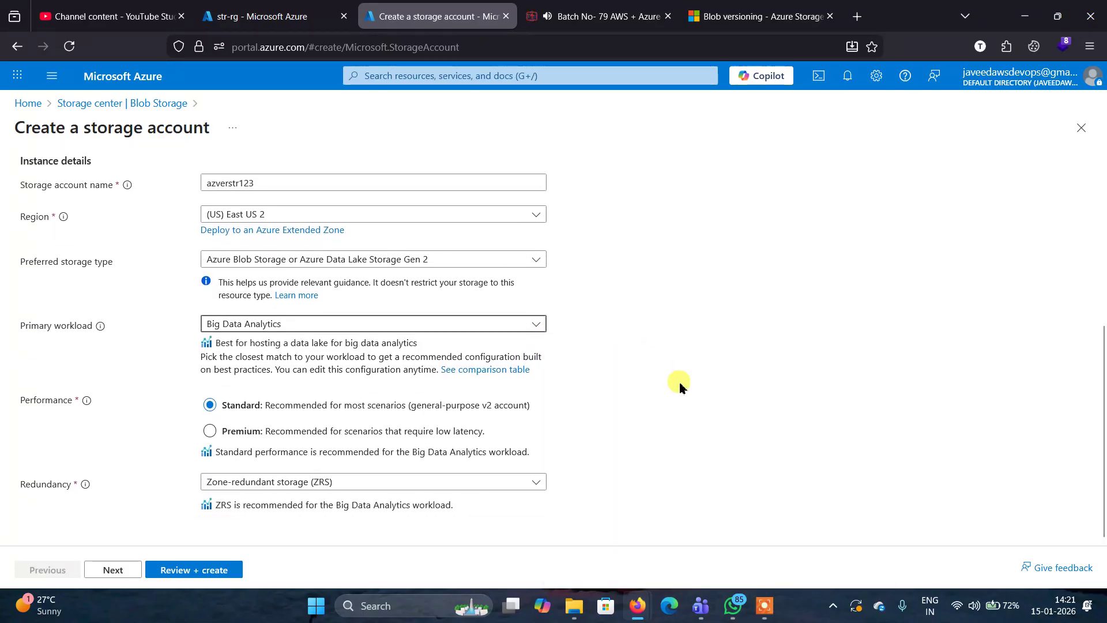
click(526, 491)
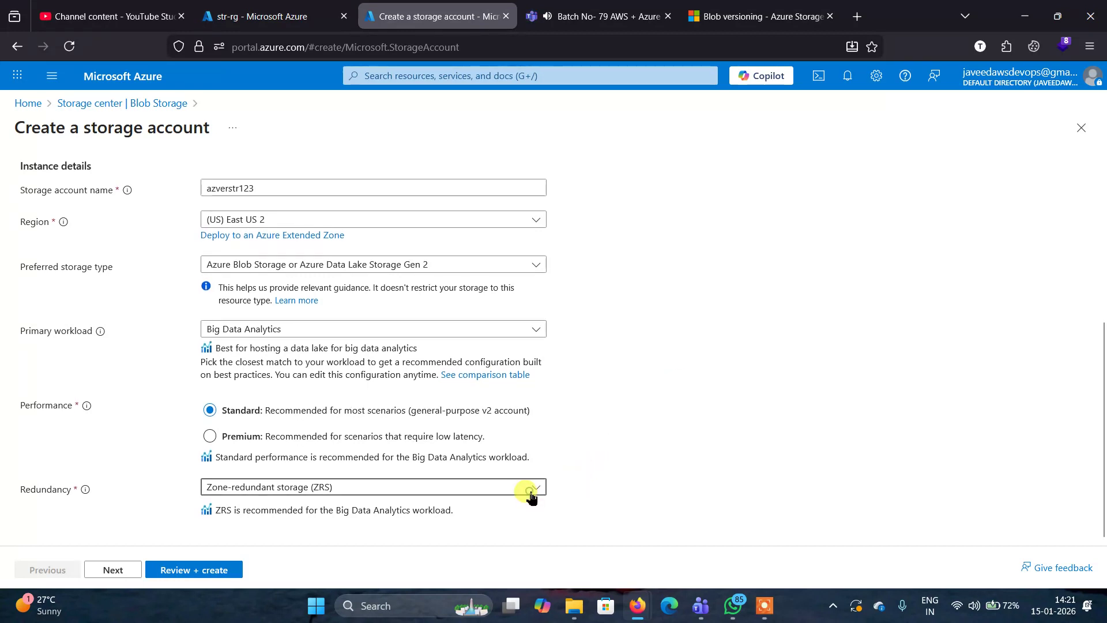
click(340, 302)
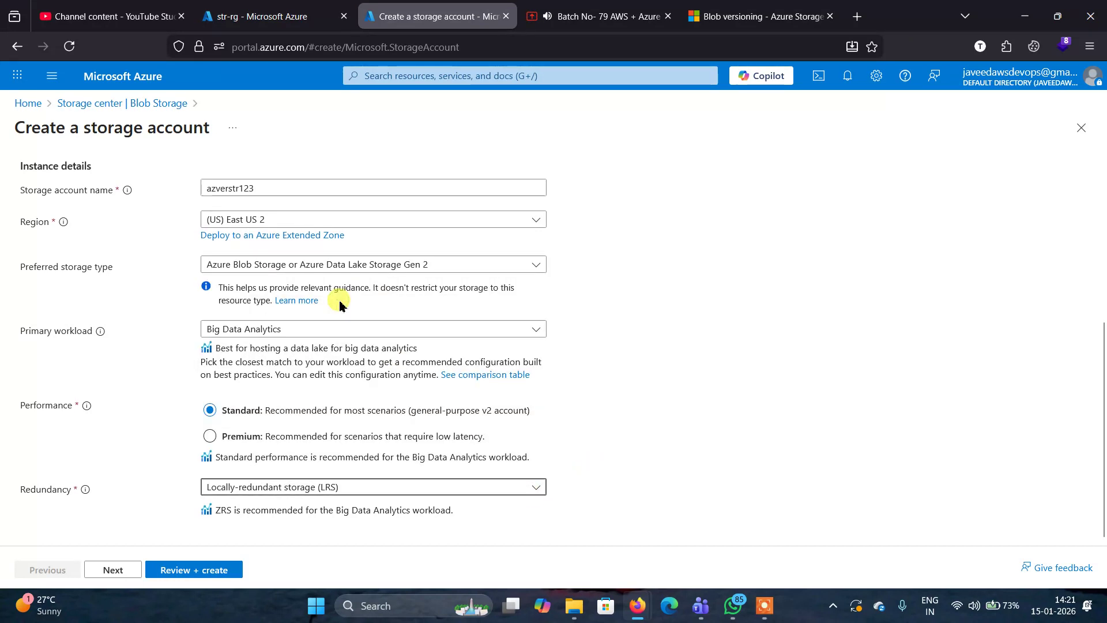
Step: Enable versioning for blobs in the storage account's data protection settings
scroll(744, 342, up, 5)
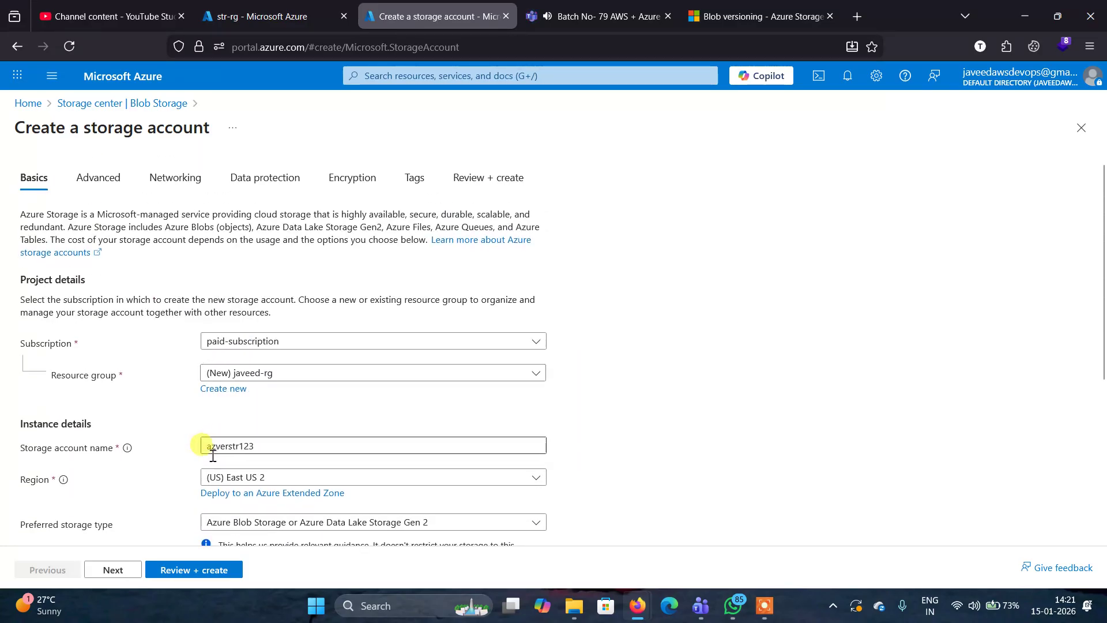
click(256, 180)
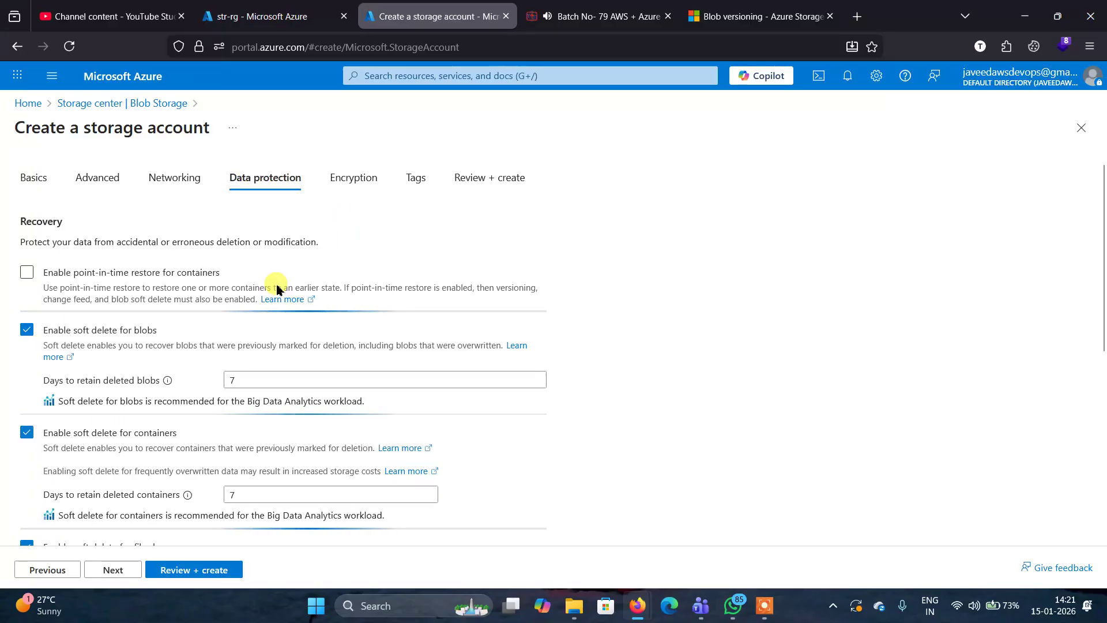
scroll(497, 276, down, 3)
scroll(497, 275, down, 1)
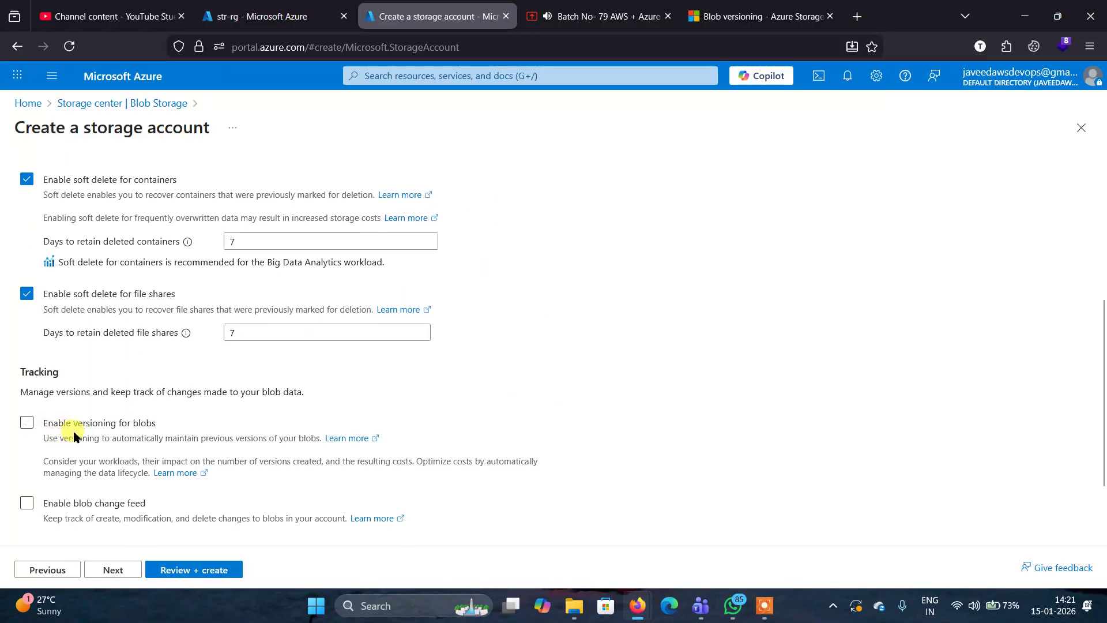
click(26, 424)
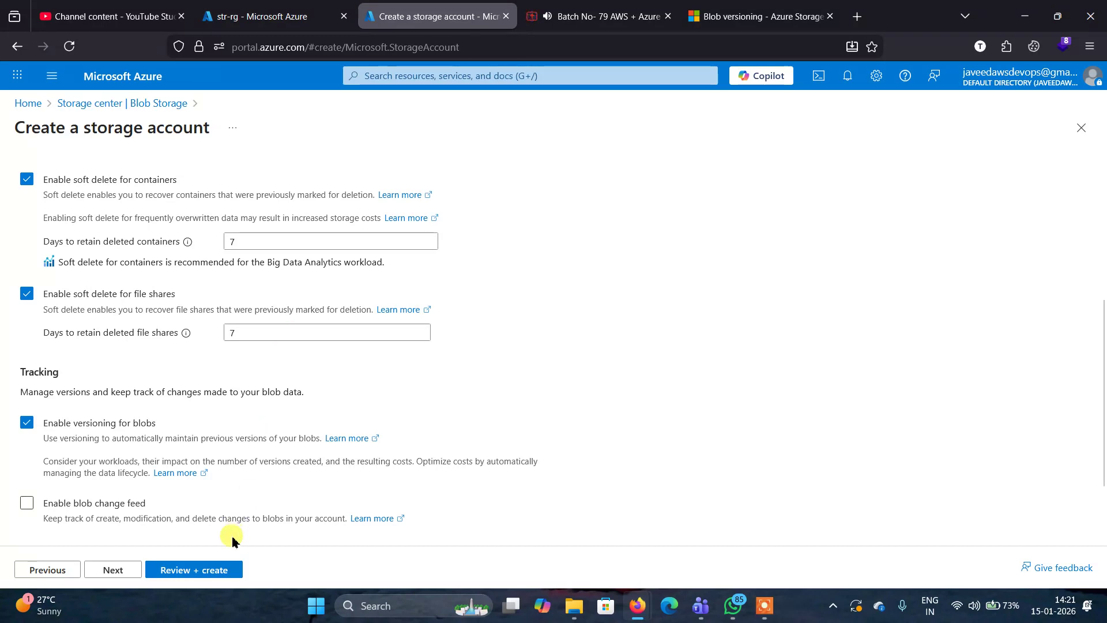
Step: Allow enabling anonymous access on individual containers in the storage account's advanced security settings
scroll(173, 430, up, 5)
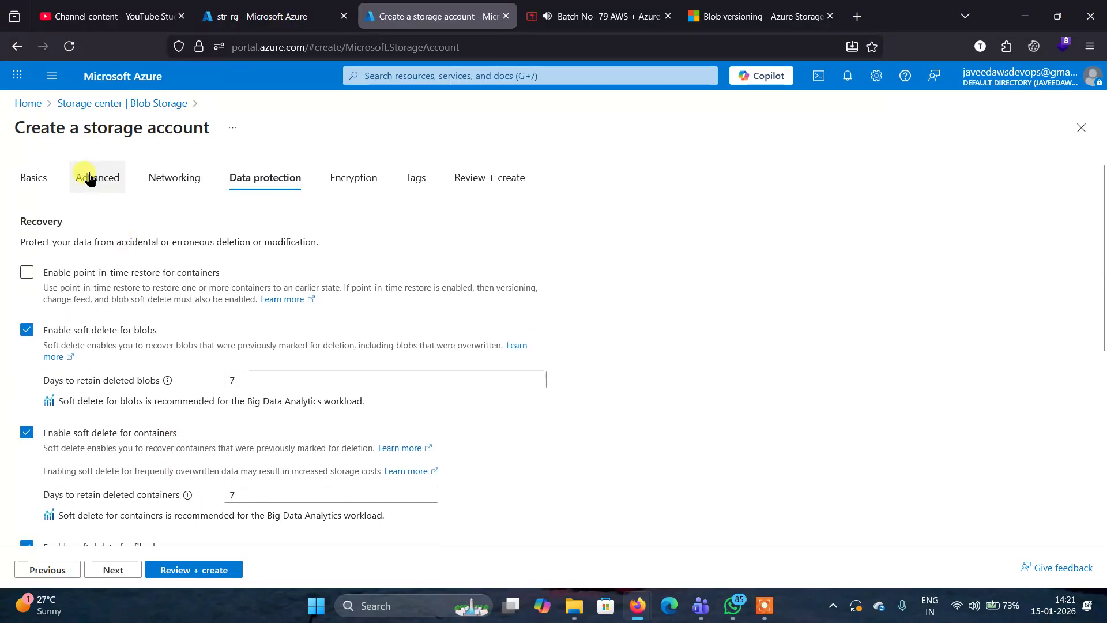
click(91, 178)
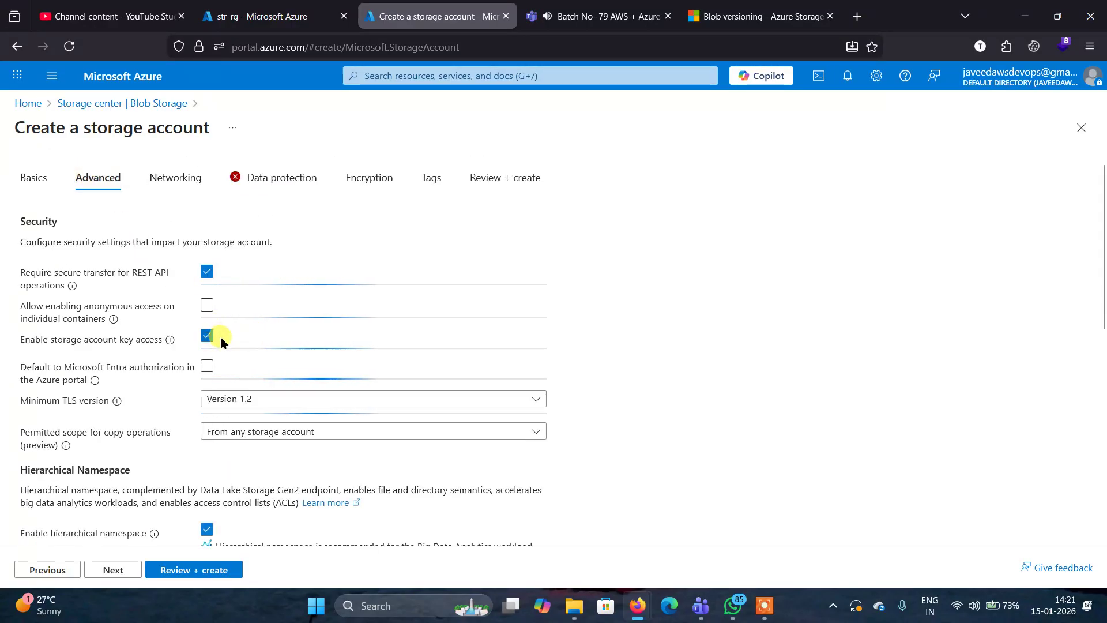
click(204, 306)
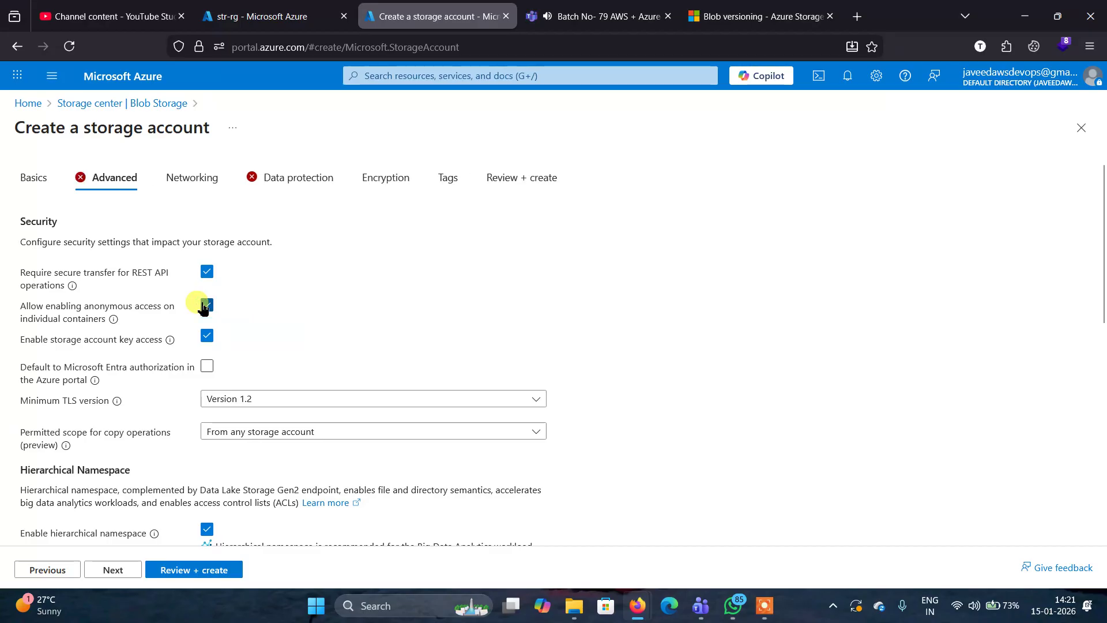
Step: Validate the storage account configuration and inspect the data protection settings, down to Tracking, for invalid options
click(198, 570)
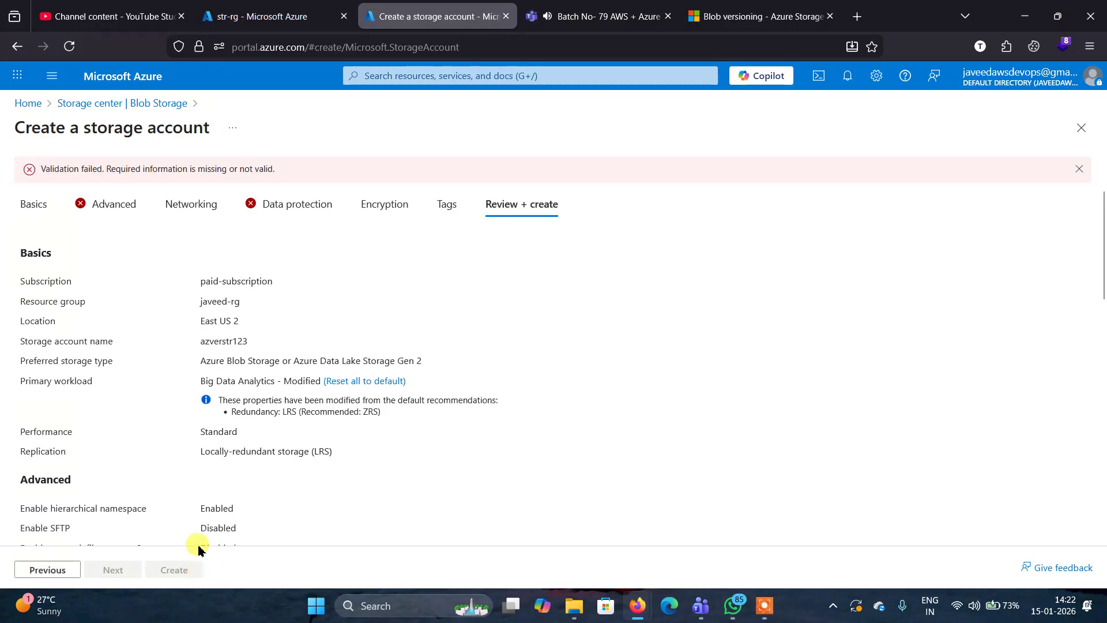
click(284, 212)
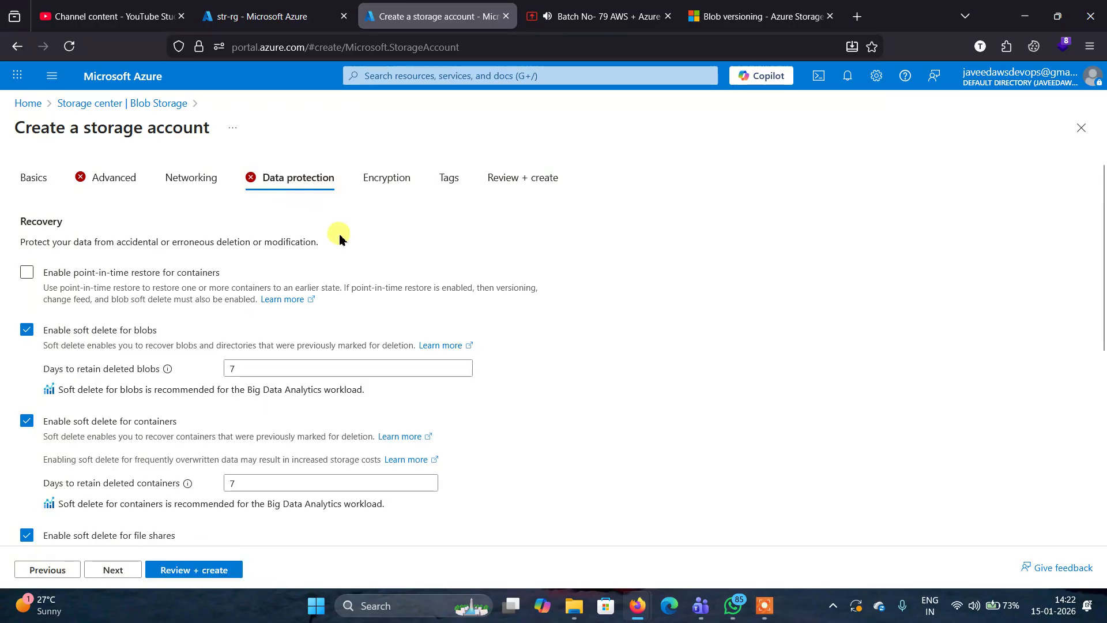
scroll(427, 294, down, 3)
scroll(427, 294, down, 3)
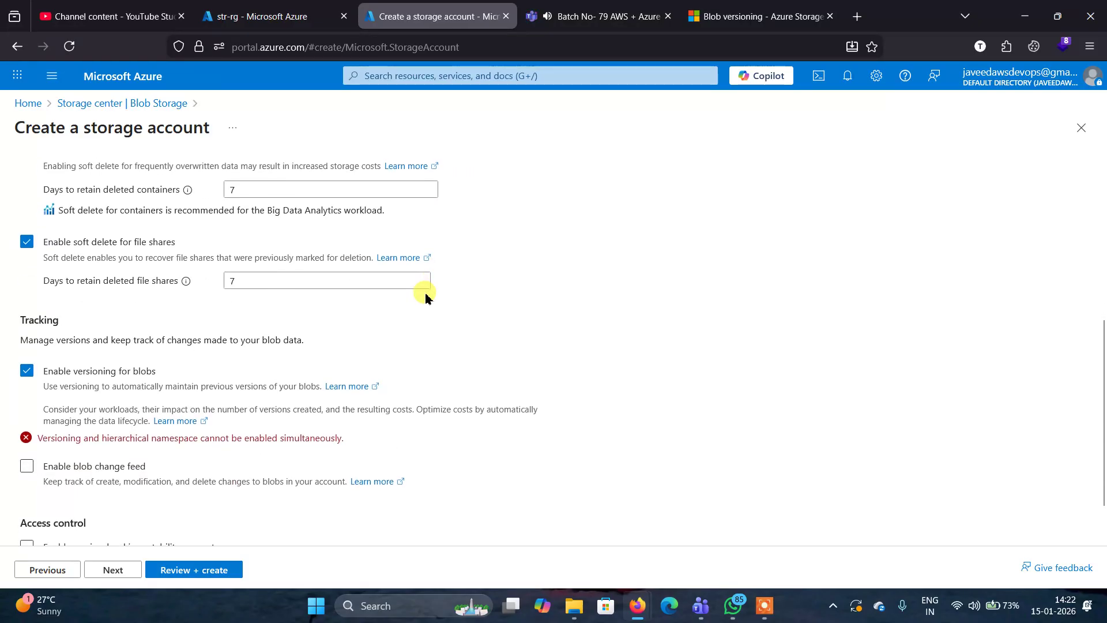
scroll(426, 296, up, 1)
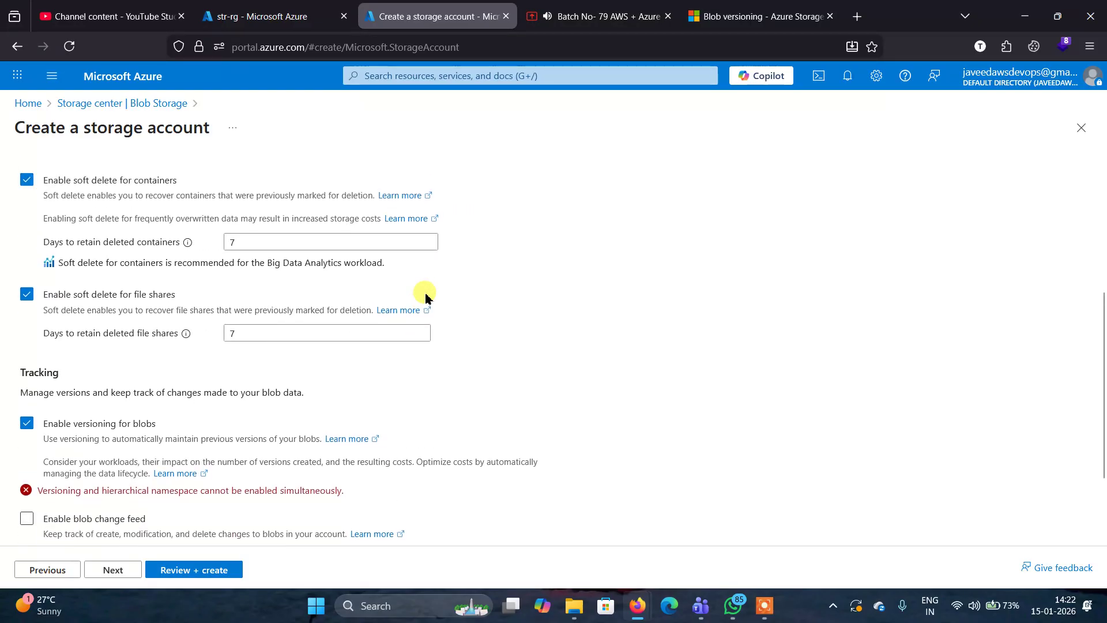
Step: Disable versioning for blobs in the data protection settings and validate the storage account configuration
scroll(426, 298, up, 1)
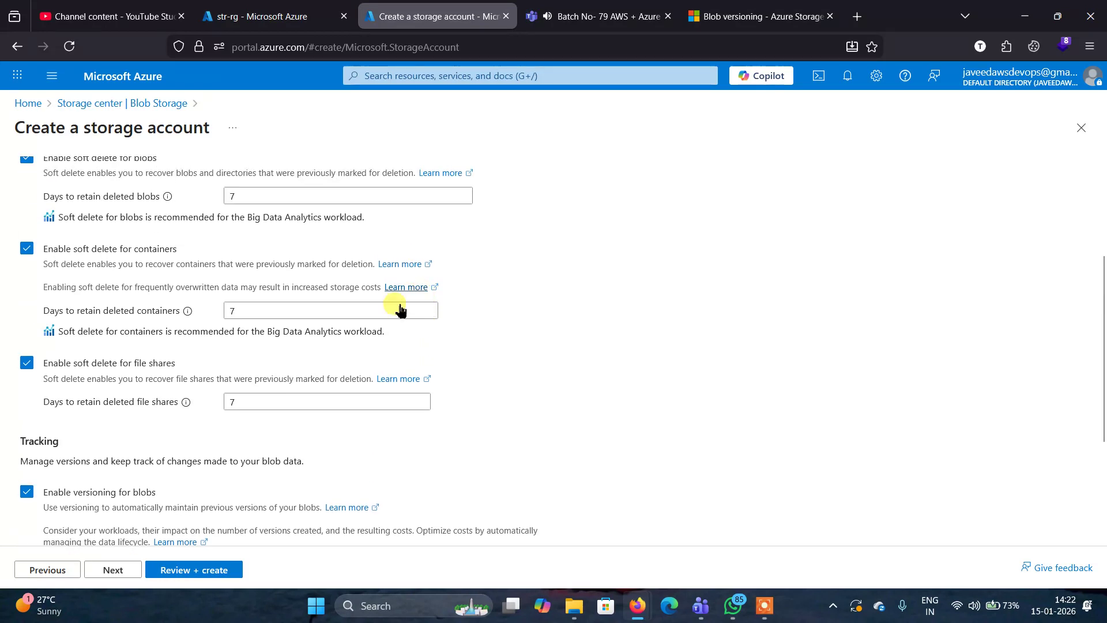
click(27, 492)
click(229, 568)
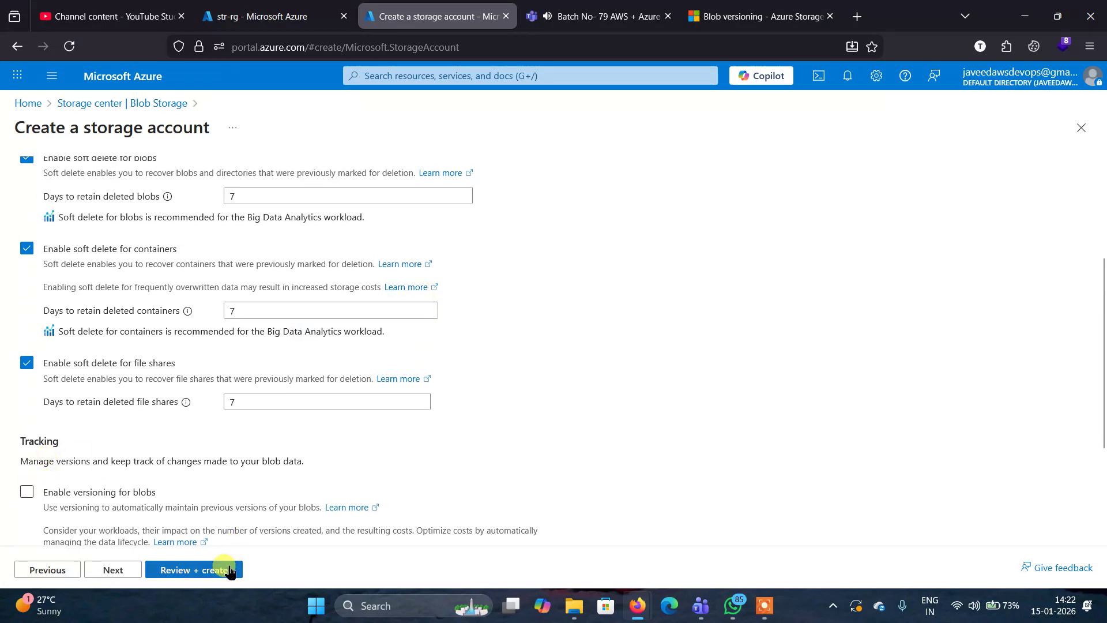
click(228, 570)
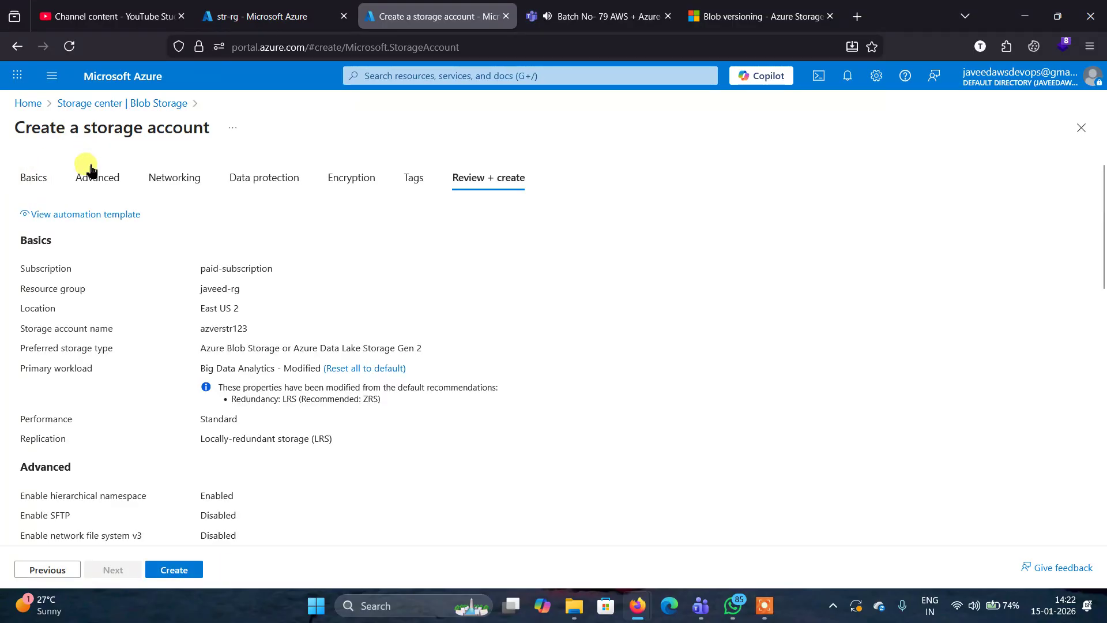
Step: Check the advanced security and hierarchical namespace settings, and create the storage account azverstr123
click(97, 182)
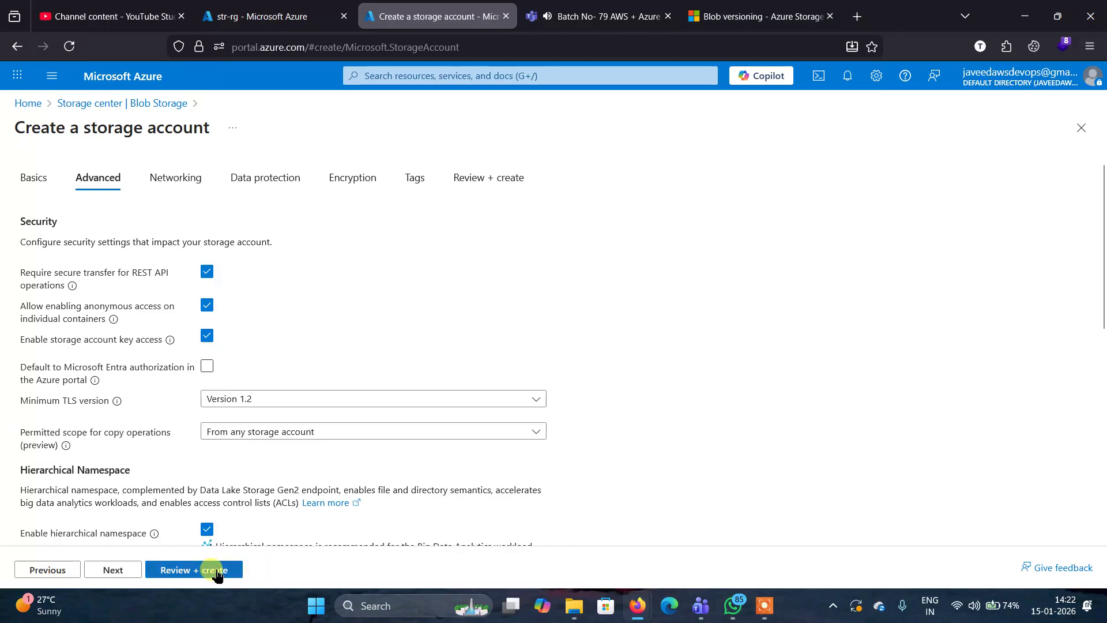
click(215, 571)
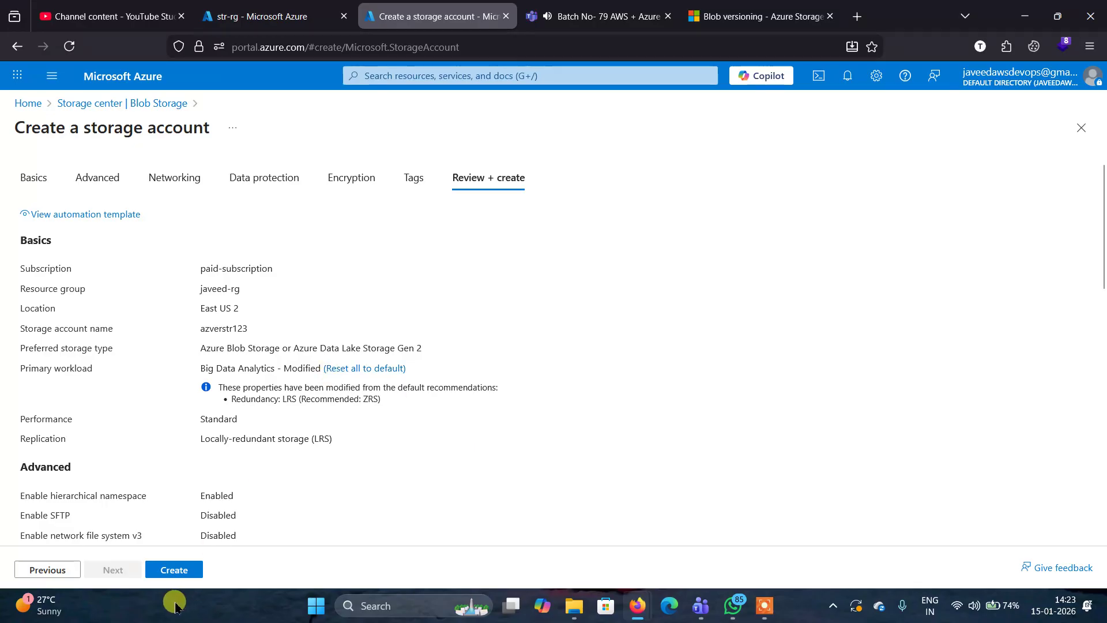
click(161, 573)
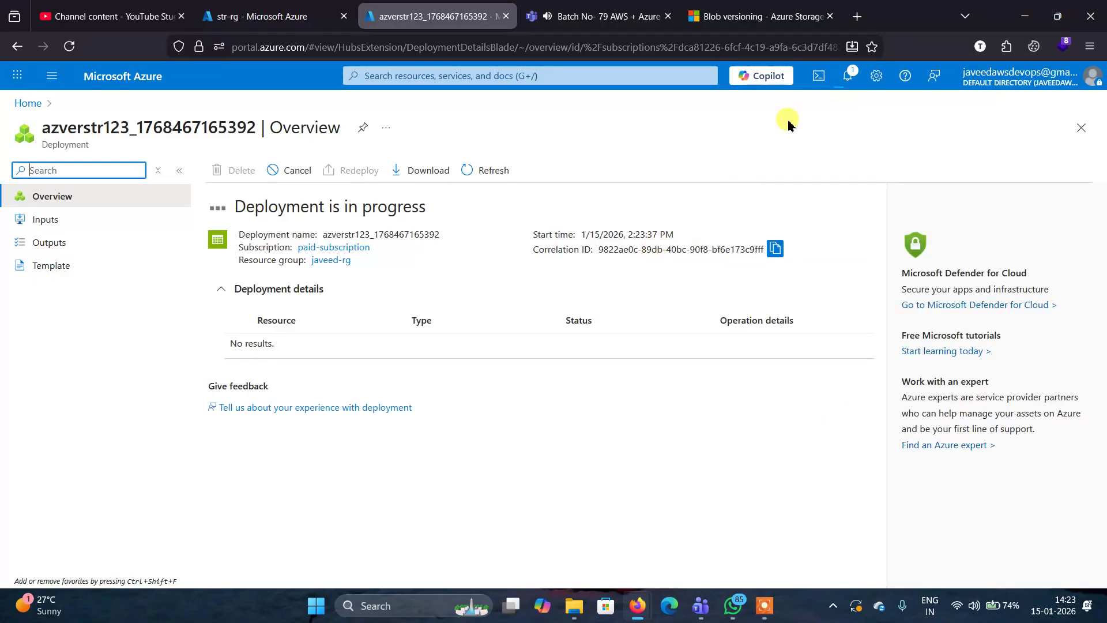
Step: Open New Text Document (5) from the desktop and enter "line 1", "line 2" and "line 3" on separate lines
click(1018, 19)
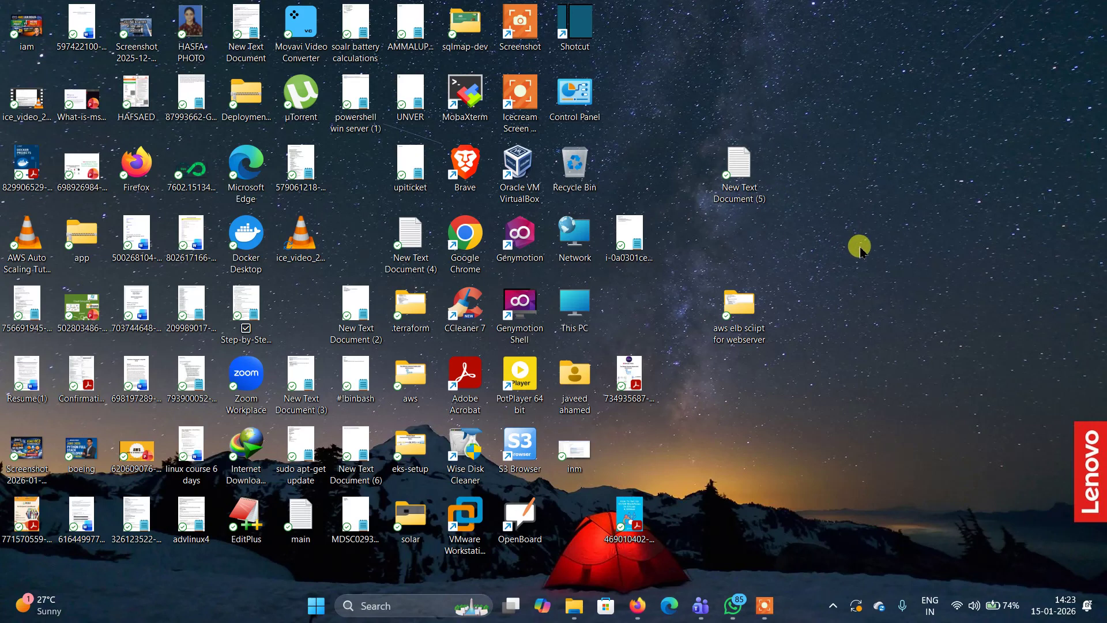
double_click(748, 175)
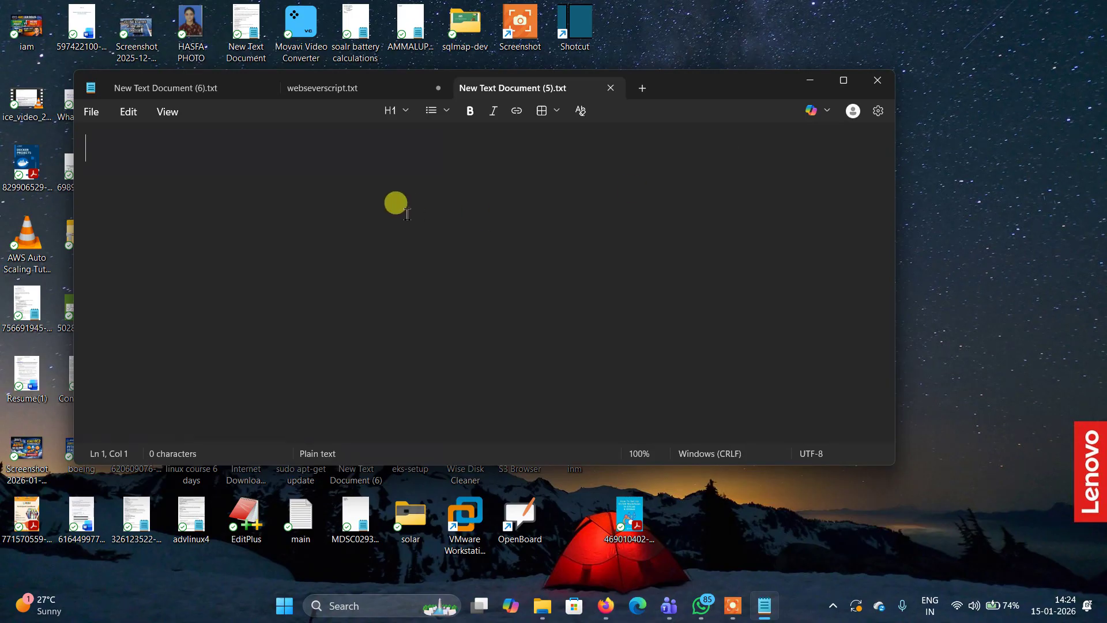
text(line)
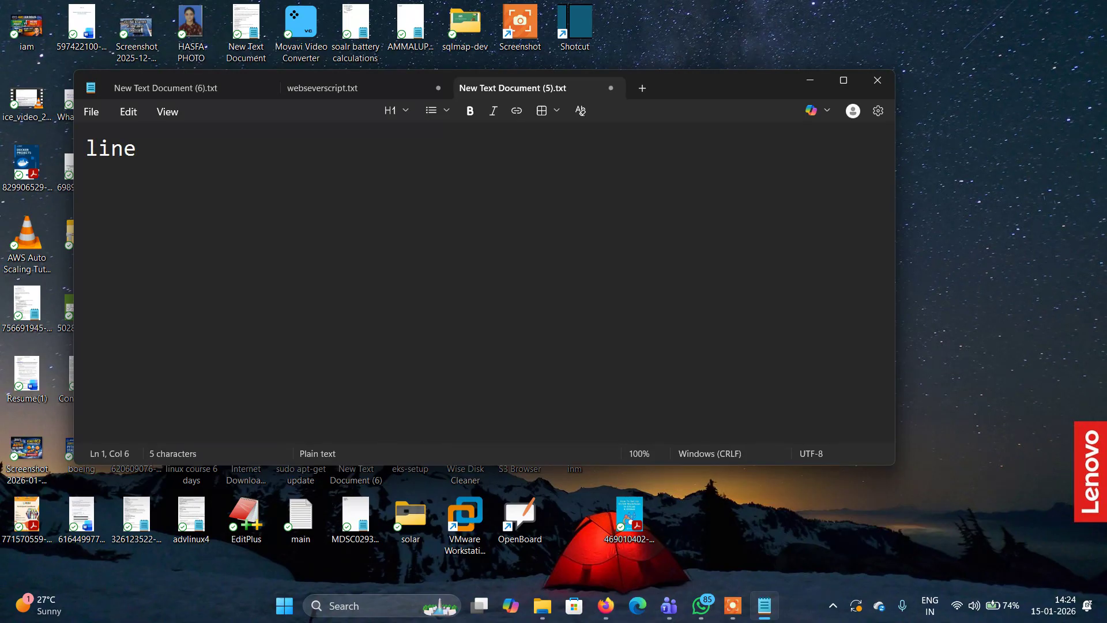
text( 1 lin)
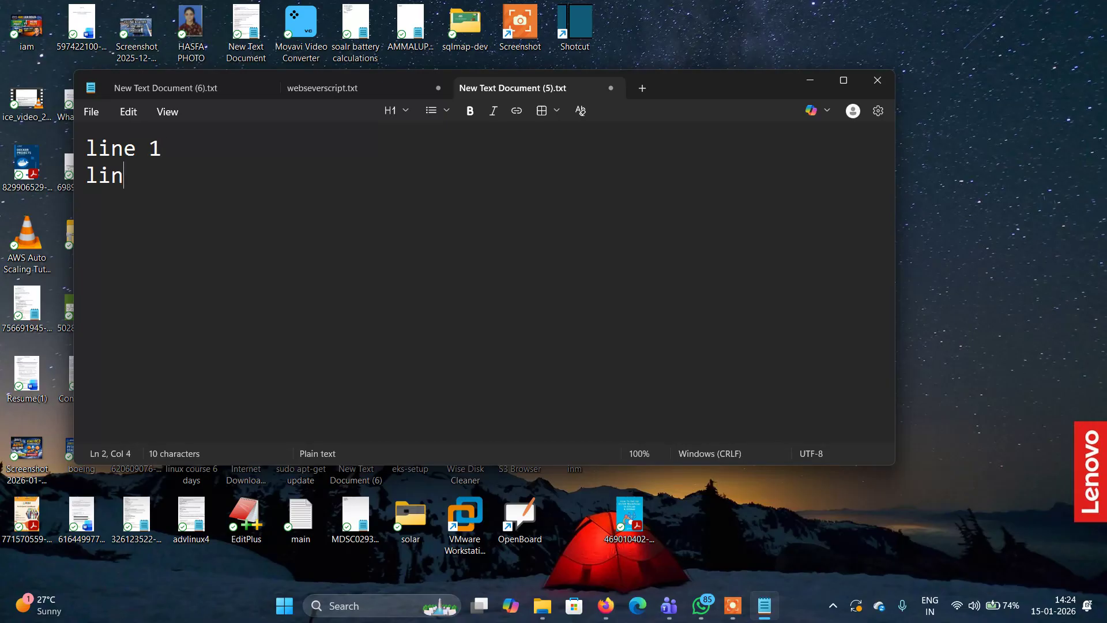
text(e 2 )
text(lin)
text(e )
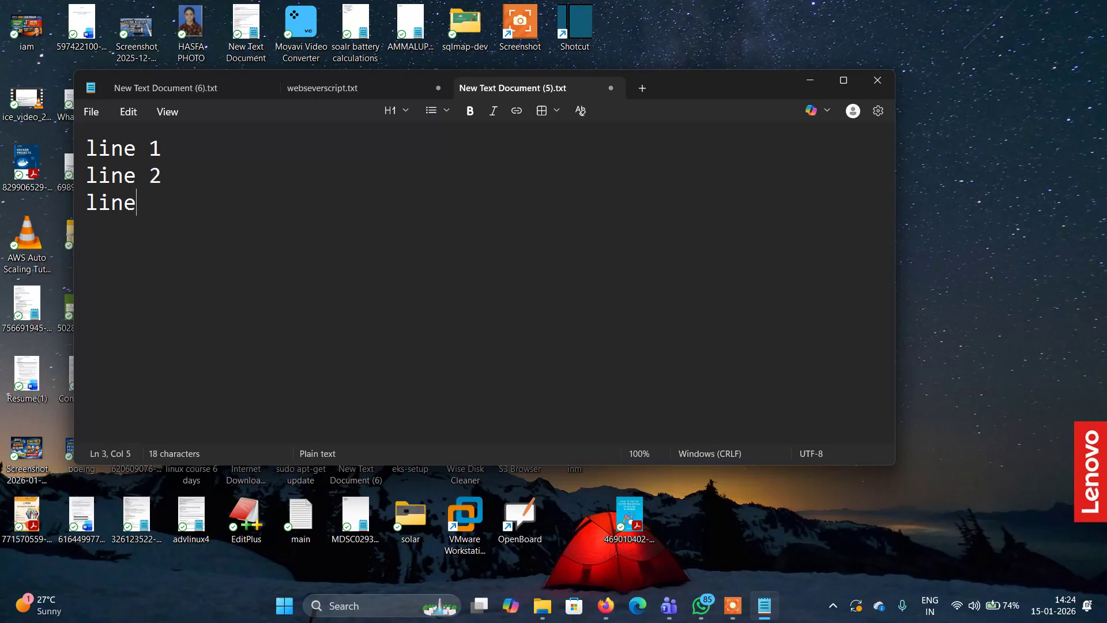
text(3)
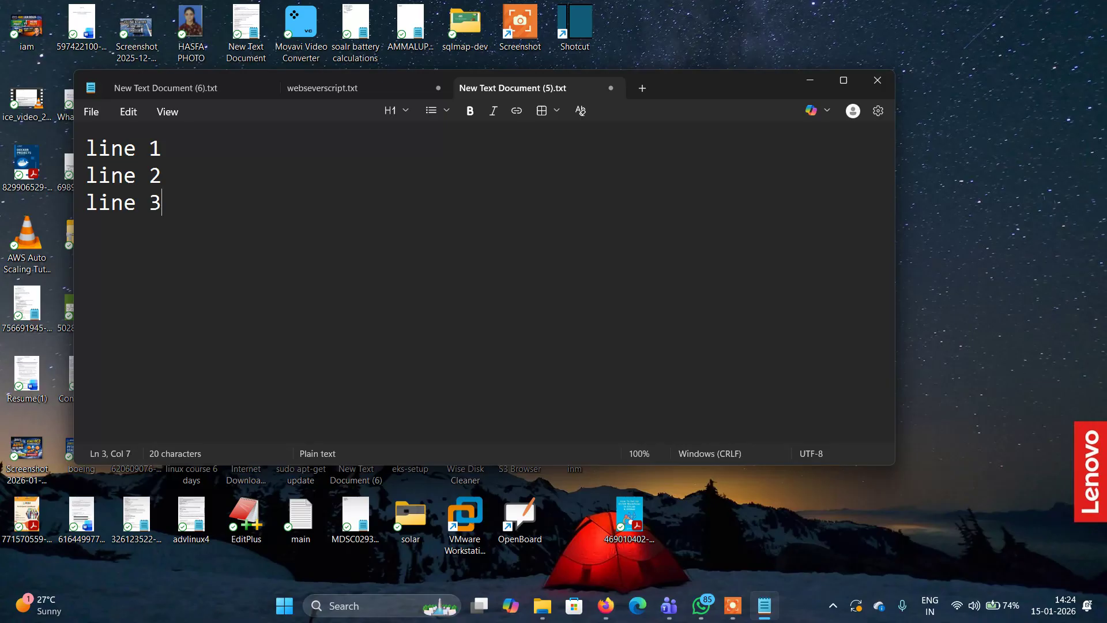
Step: Save the text document on the Desktop under the name ver and close Notepad
click(90, 112)
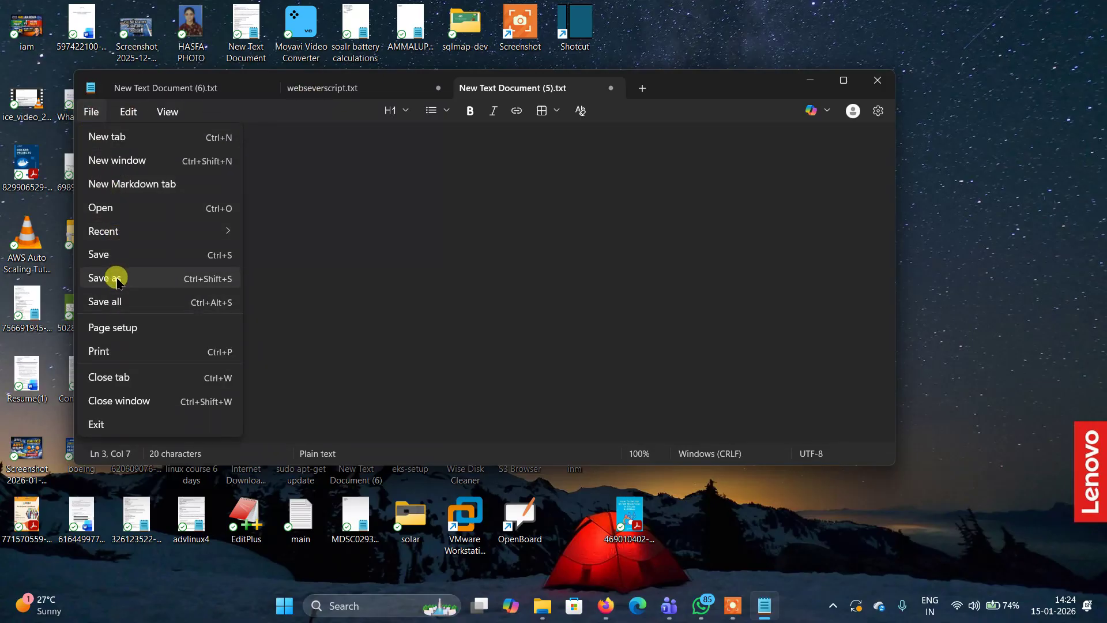
click(117, 279)
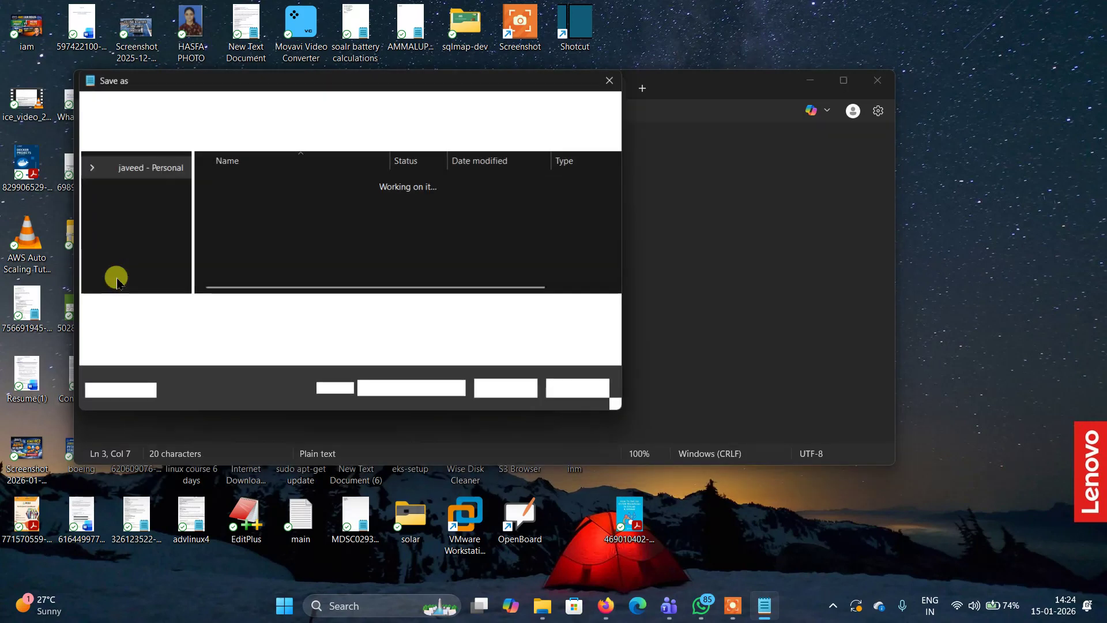
click(147, 214)
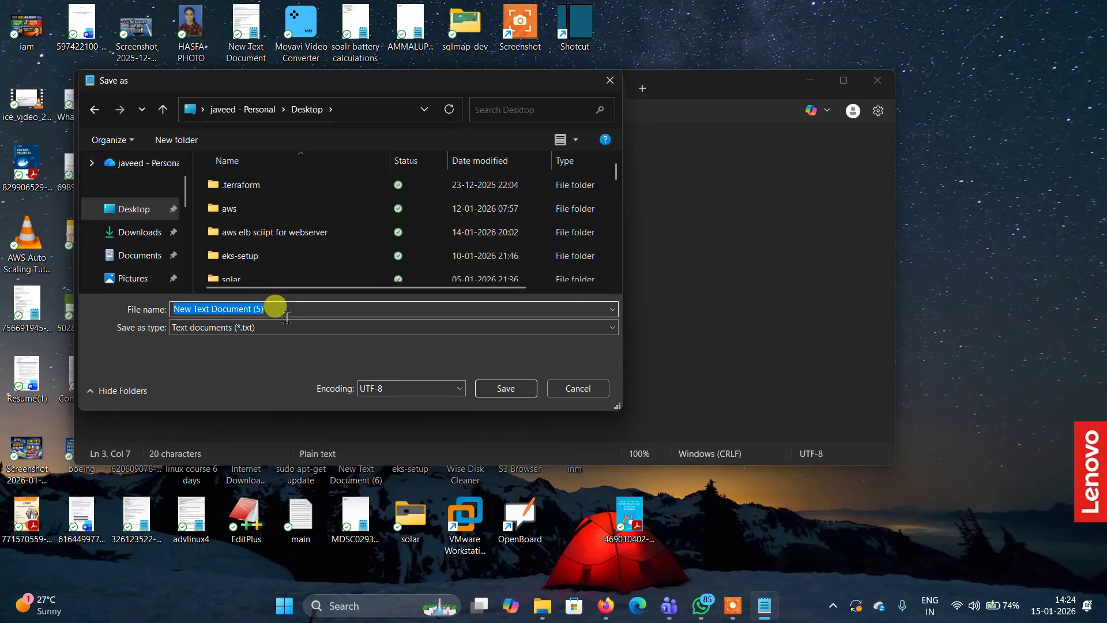
text(ver)
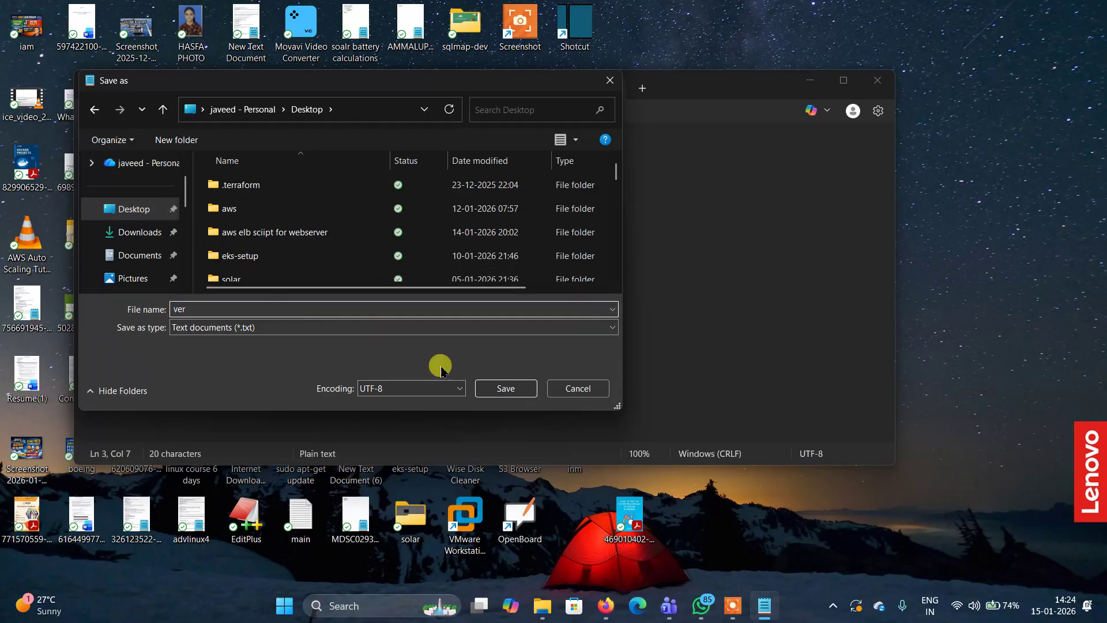
click(508, 387)
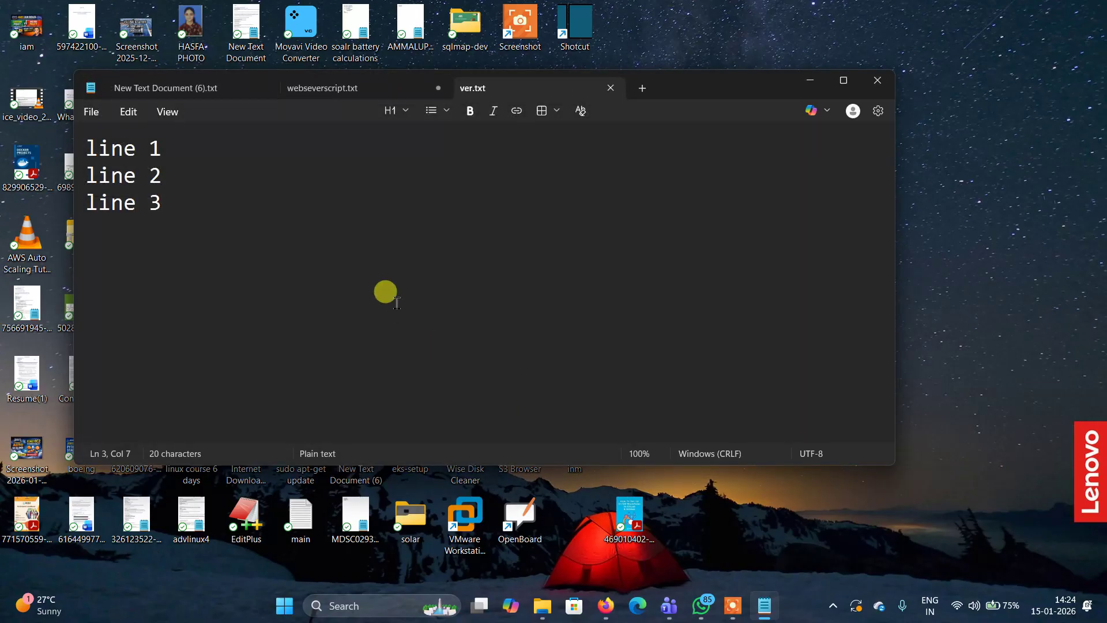
click(91, 113)
click(101, 249)
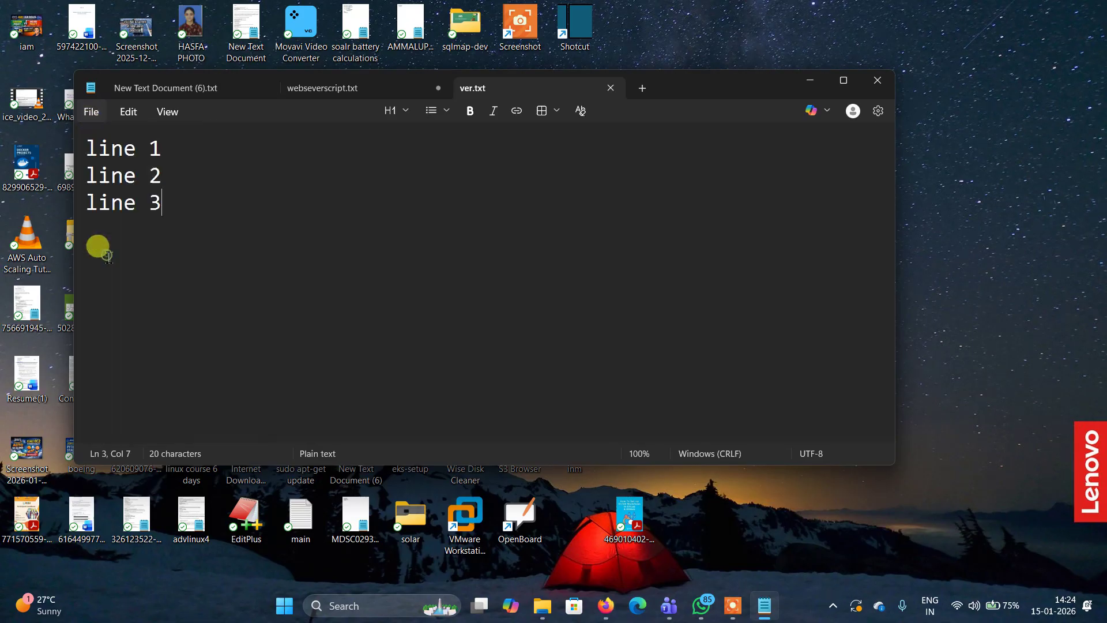
click(878, 80)
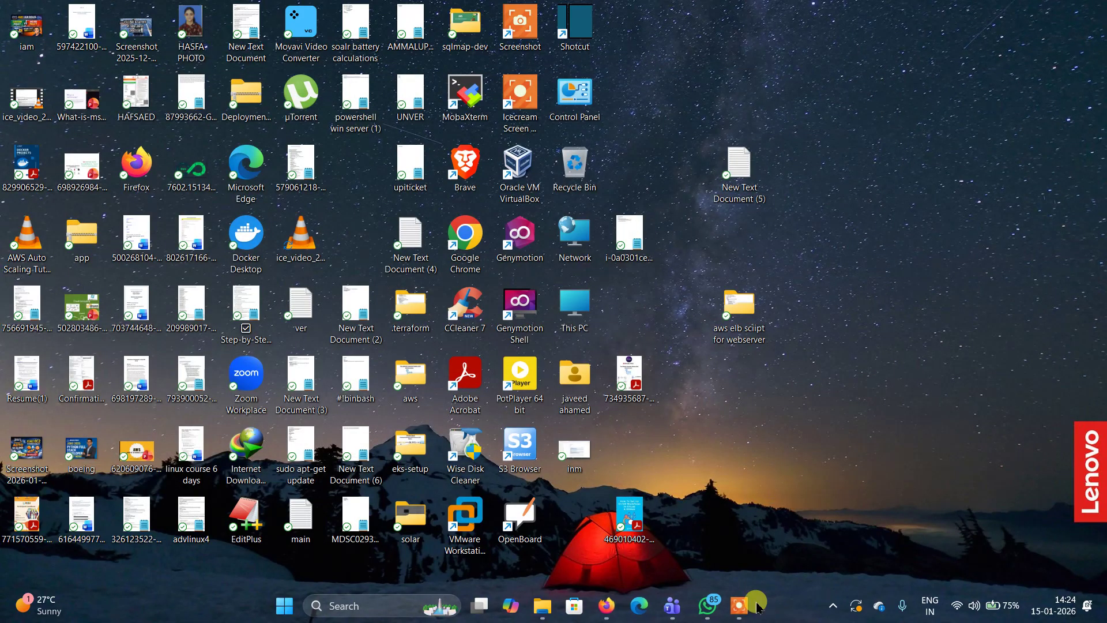
Step: Switch back to the Azure portal in Firefox and open the containers list of the deployed azverstr123 storage account
mouse_move(638, 600)
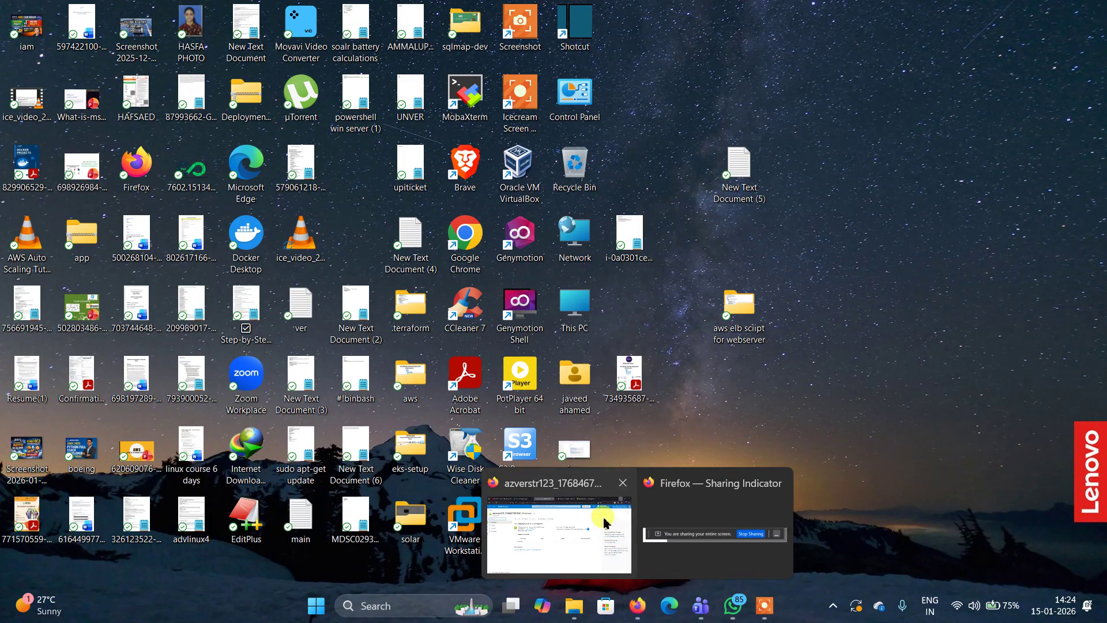
mouse_move(606, 522)
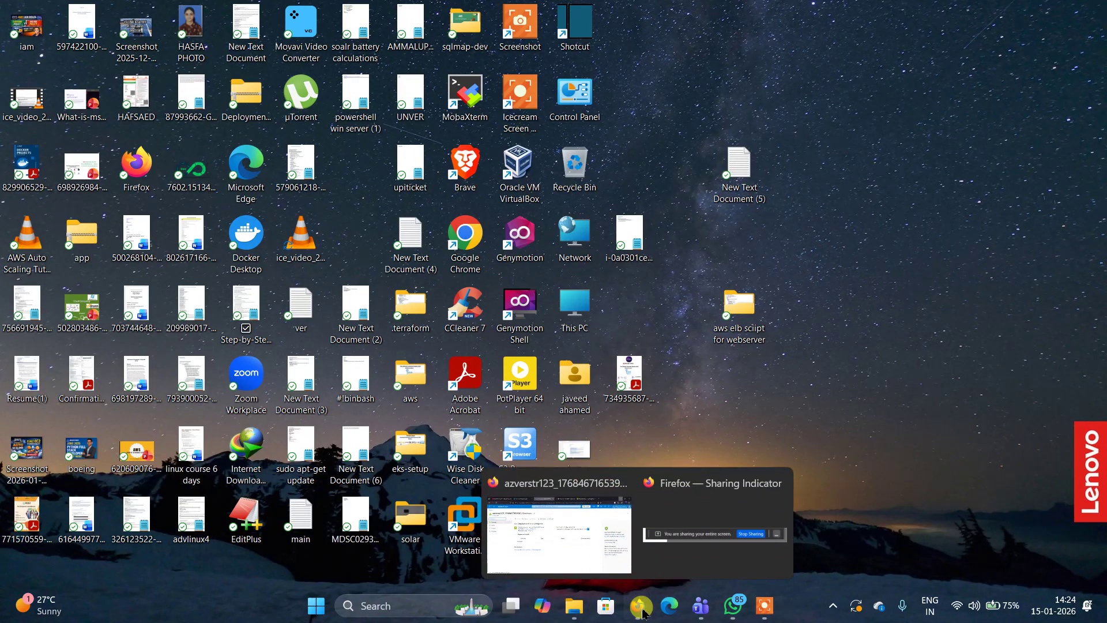
click(573, 538)
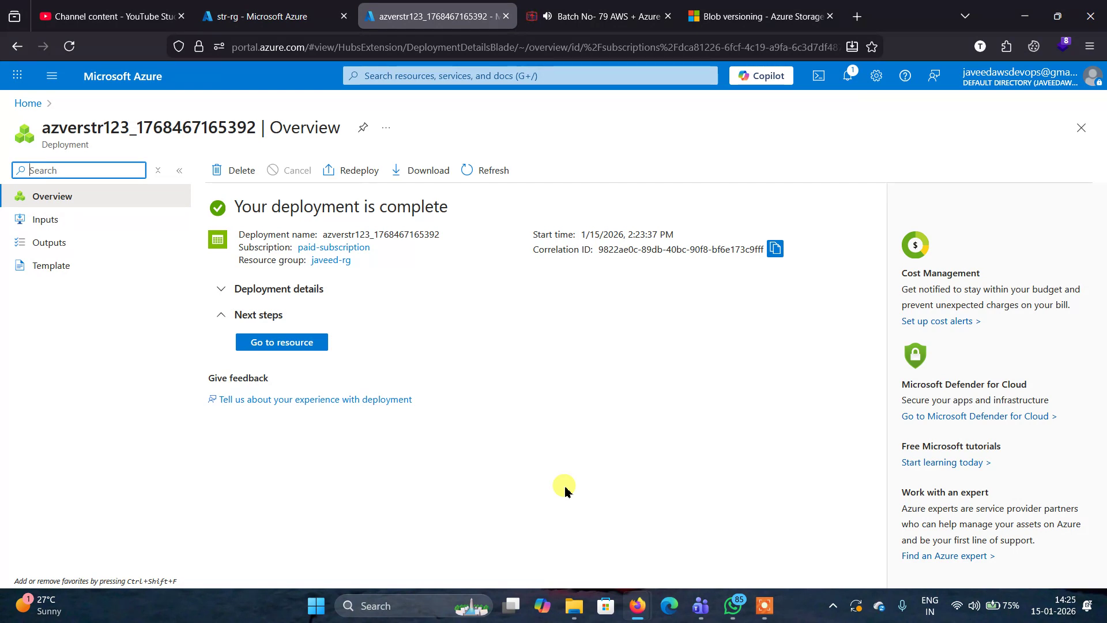
click(273, 345)
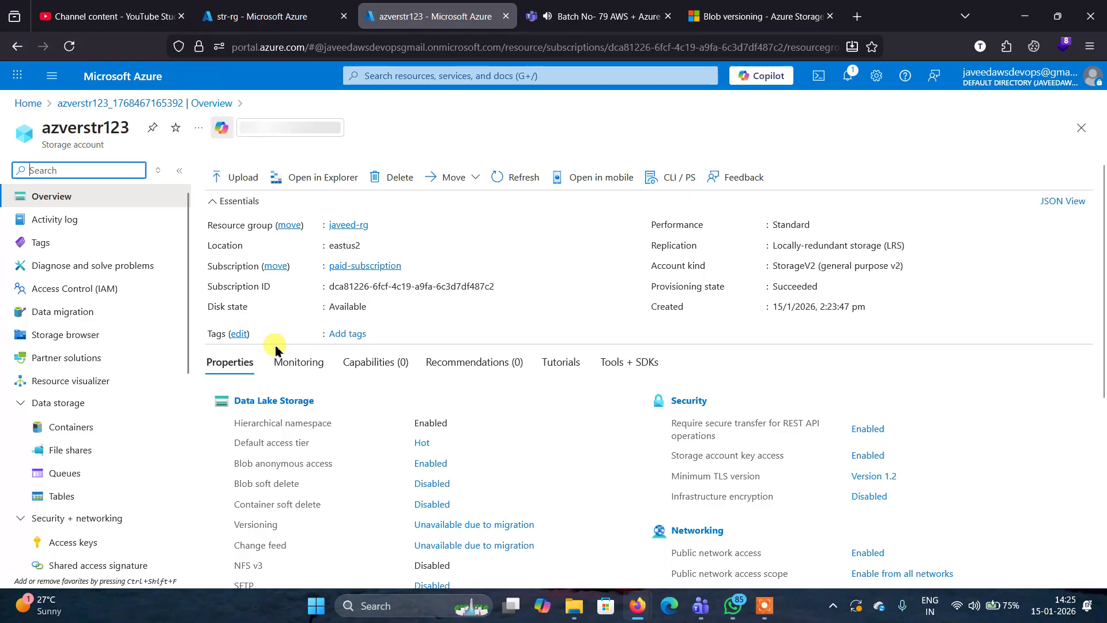
click(84, 430)
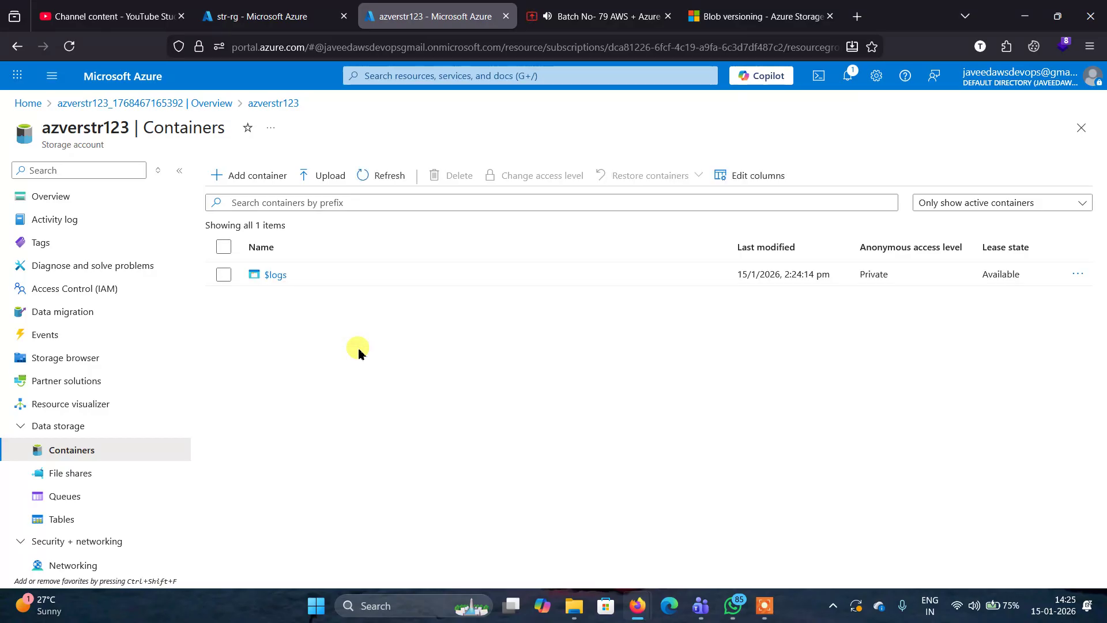
Step: Create a container named javeedctr with Container (anonymous read access for containers and blobs) as its anonymous access level
click(257, 176)
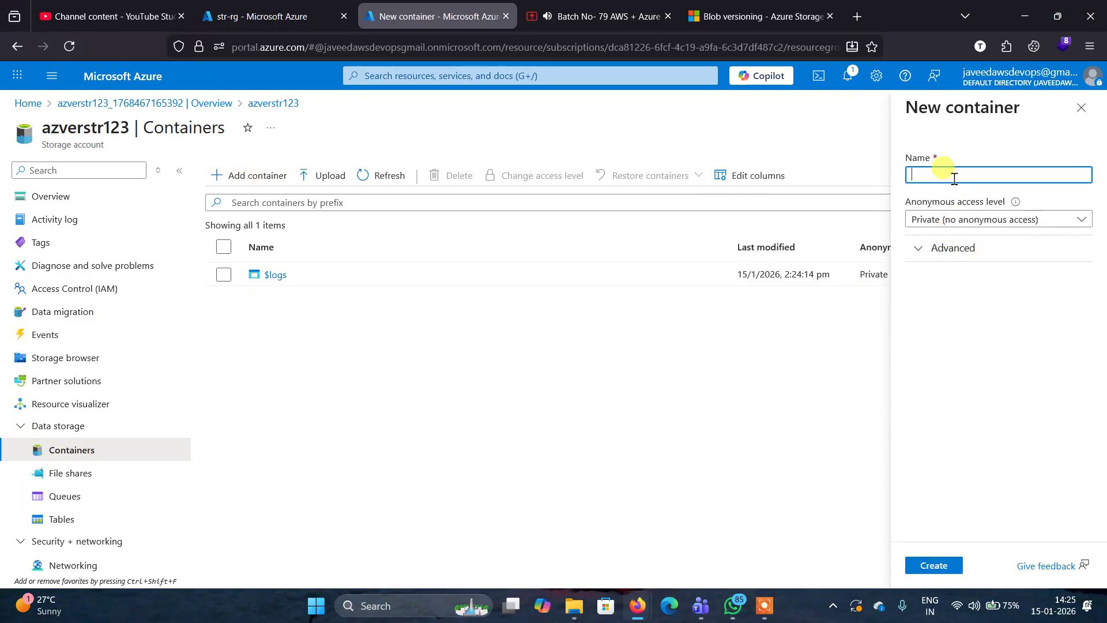
text(v)
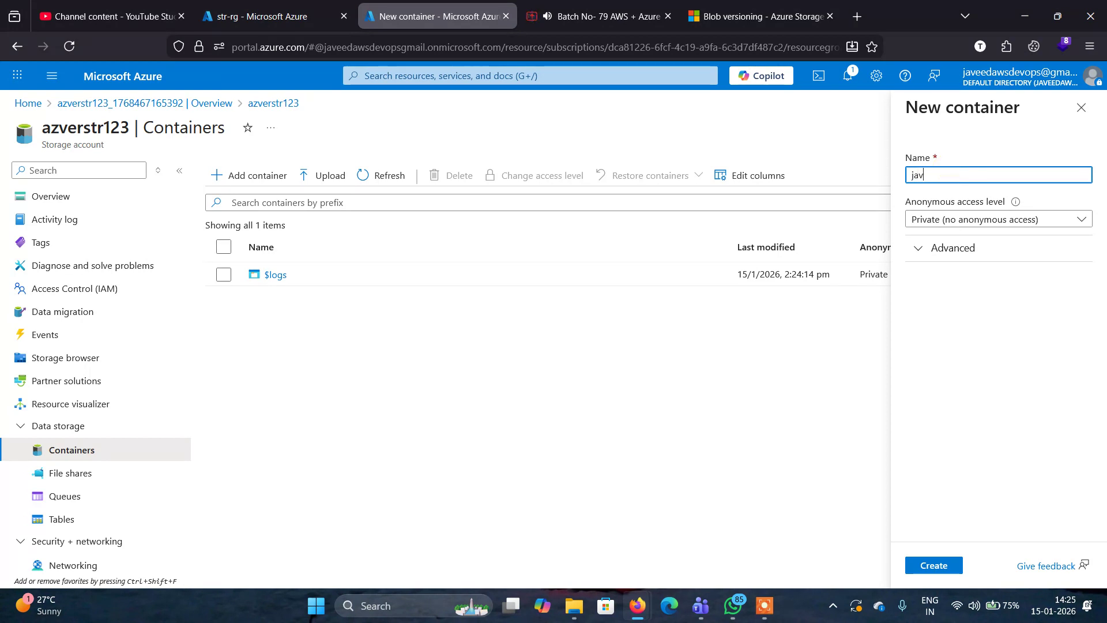
text(eedctr)
click(984, 219)
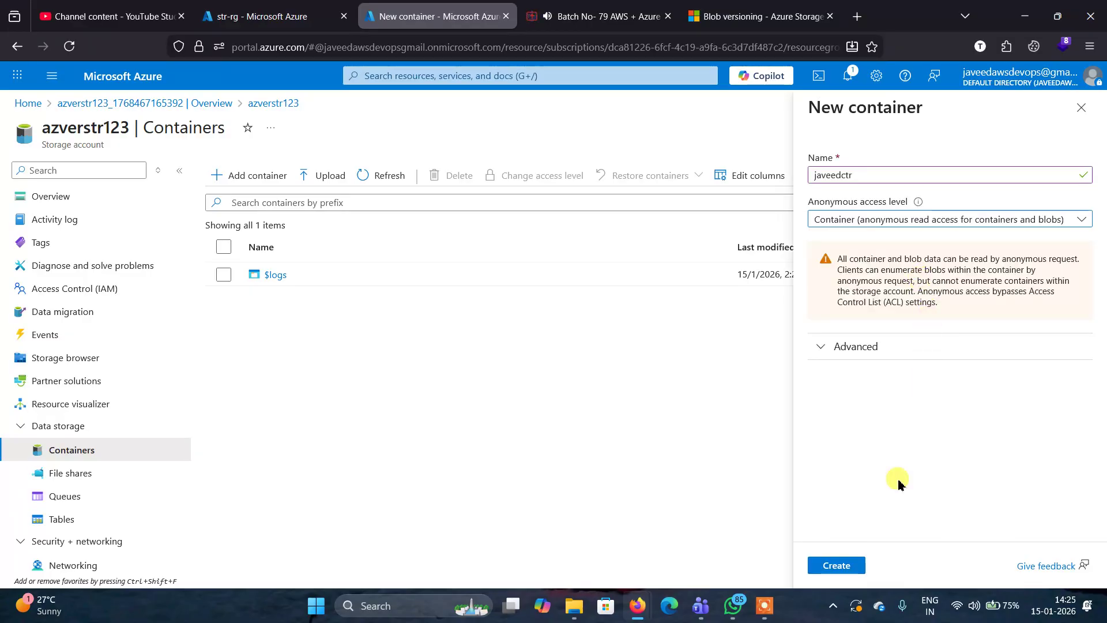
click(847, 568)
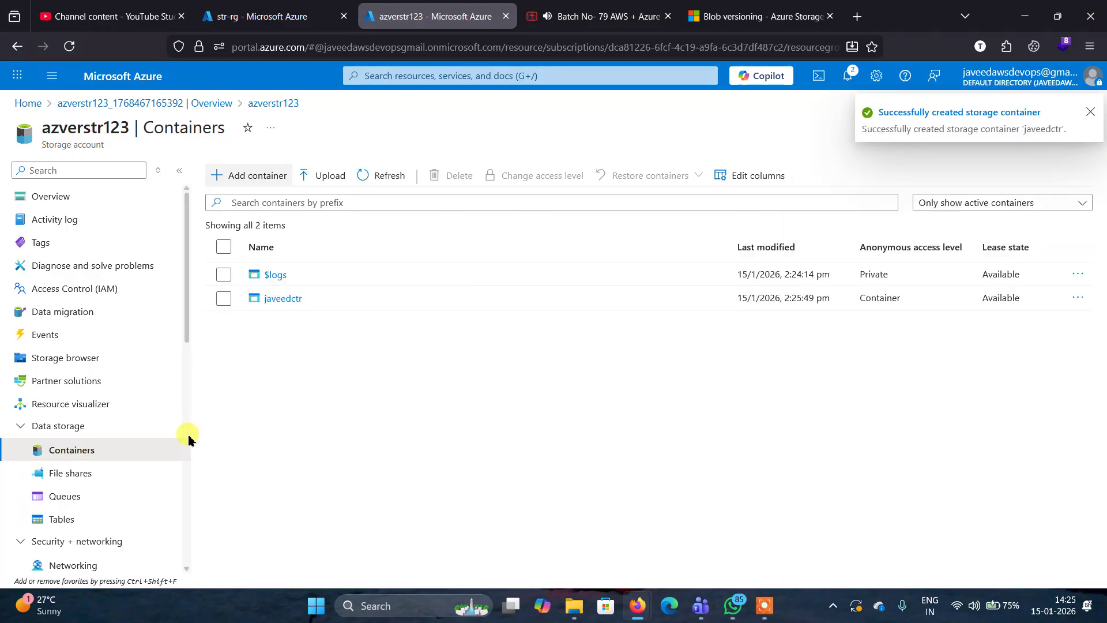
Step: Examine the storage account's data protection settings and its other management sections for a blob versioning option
scroll(188, 439, down, 5)
scroll(189, 440, down, 3)
scroll(188, 440, down, 3)
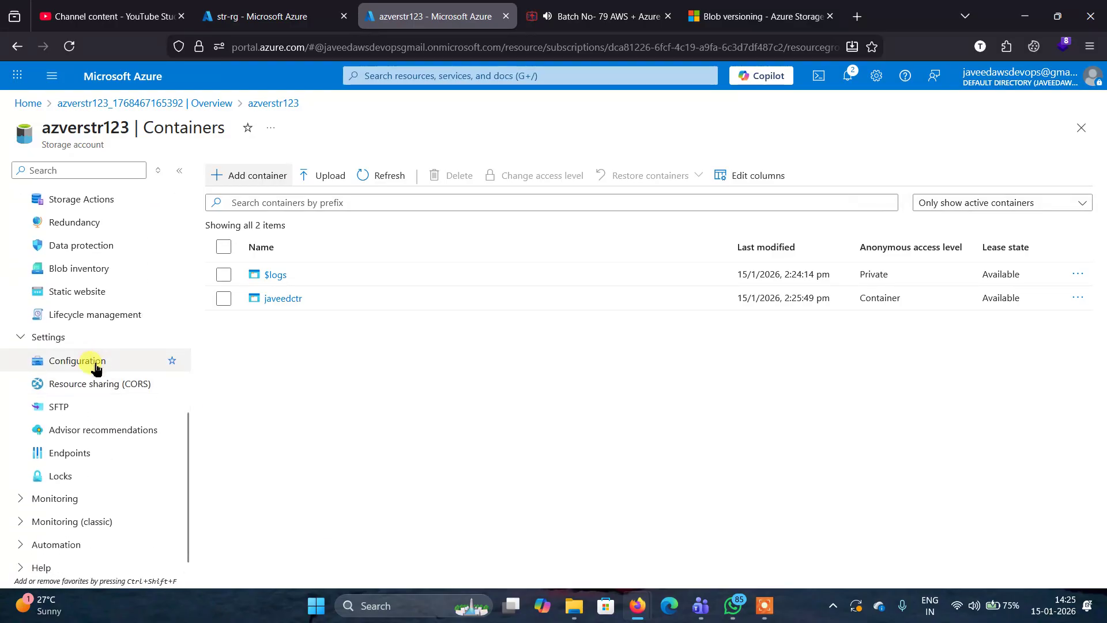
scroll(115, 369, down, 1)
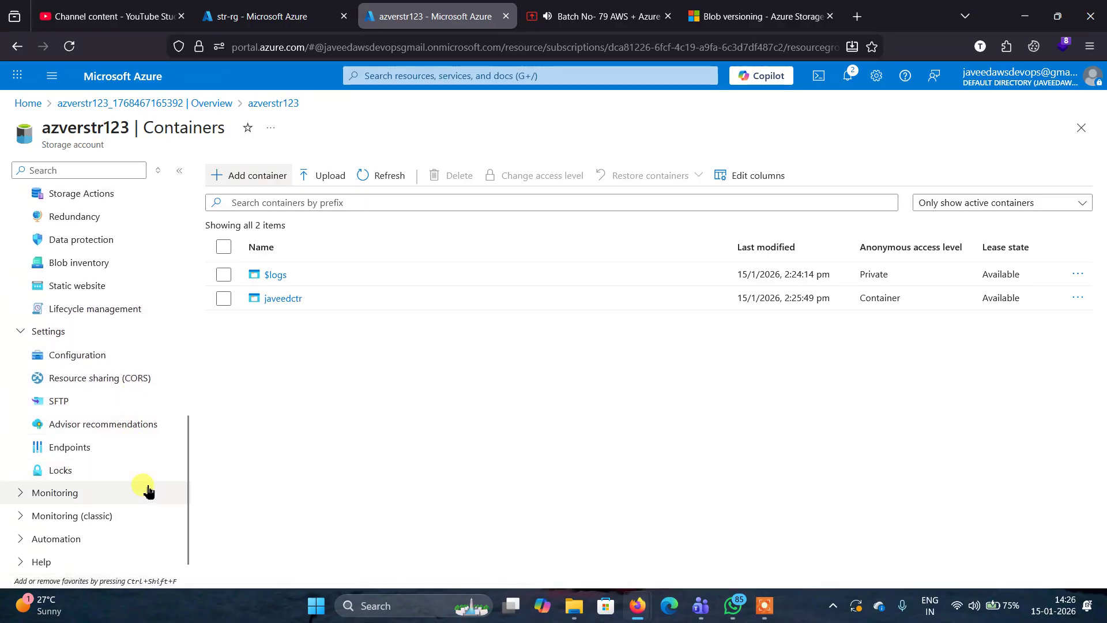
click(53, 246)
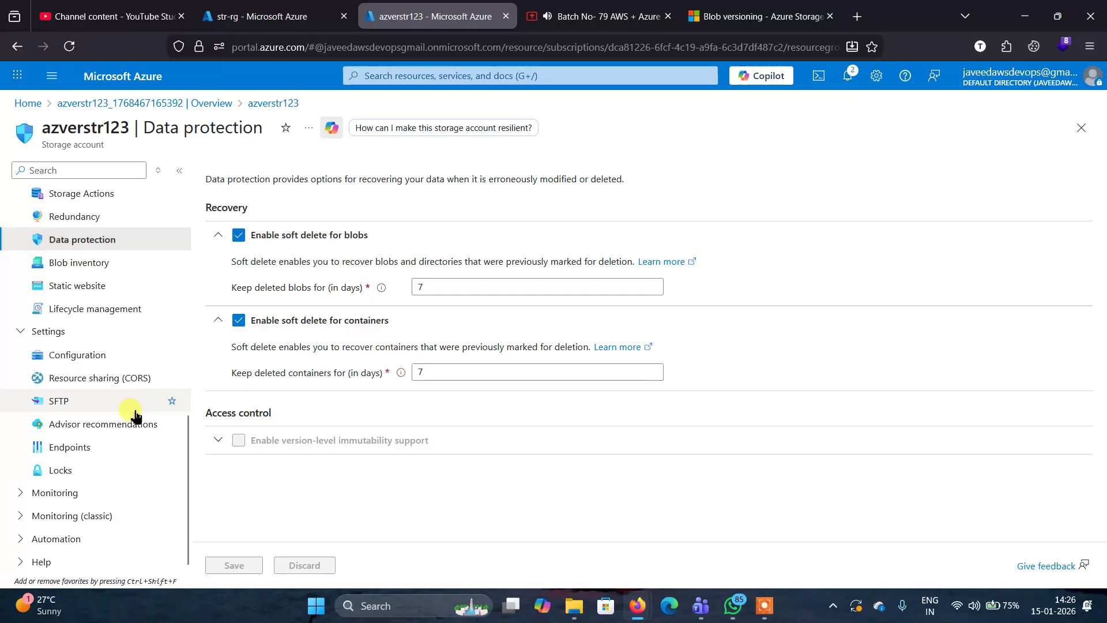
scroll(119, 464, down, 1)
scroll(124, 470, up, 1)
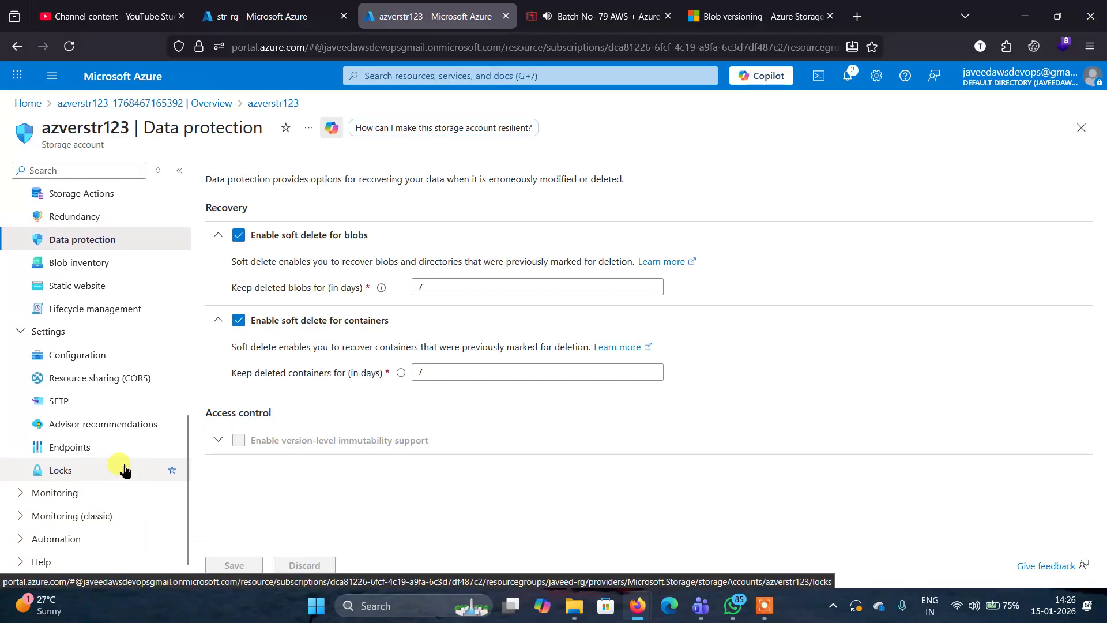
scroll(125, 470, up, 3)
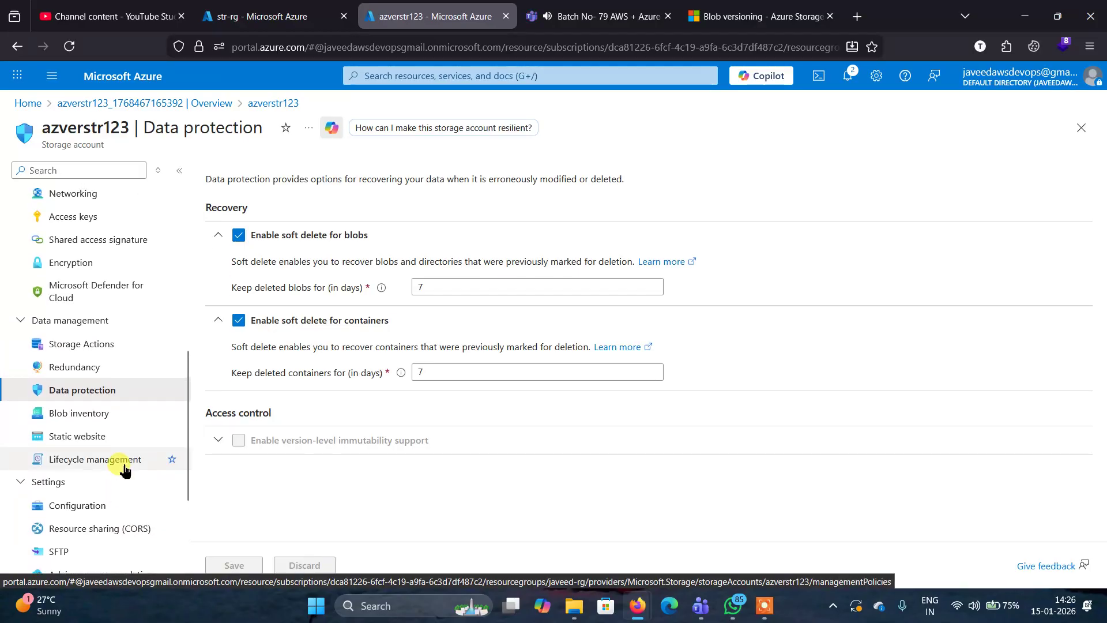
scroll(125, 470, up, 3)
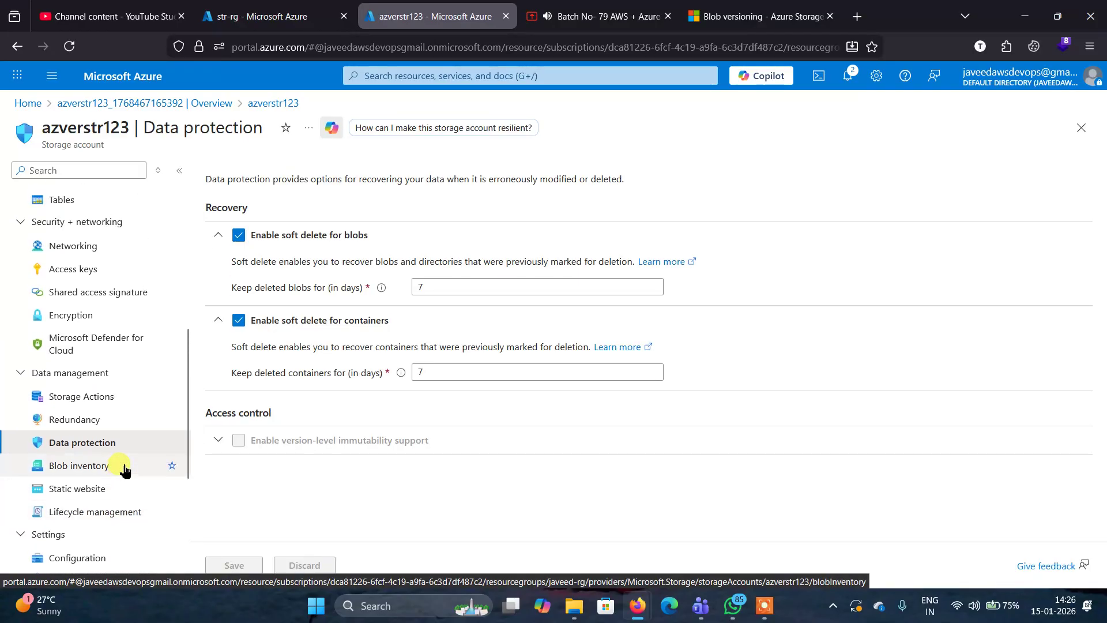
scroll(125, 470, down, 3)
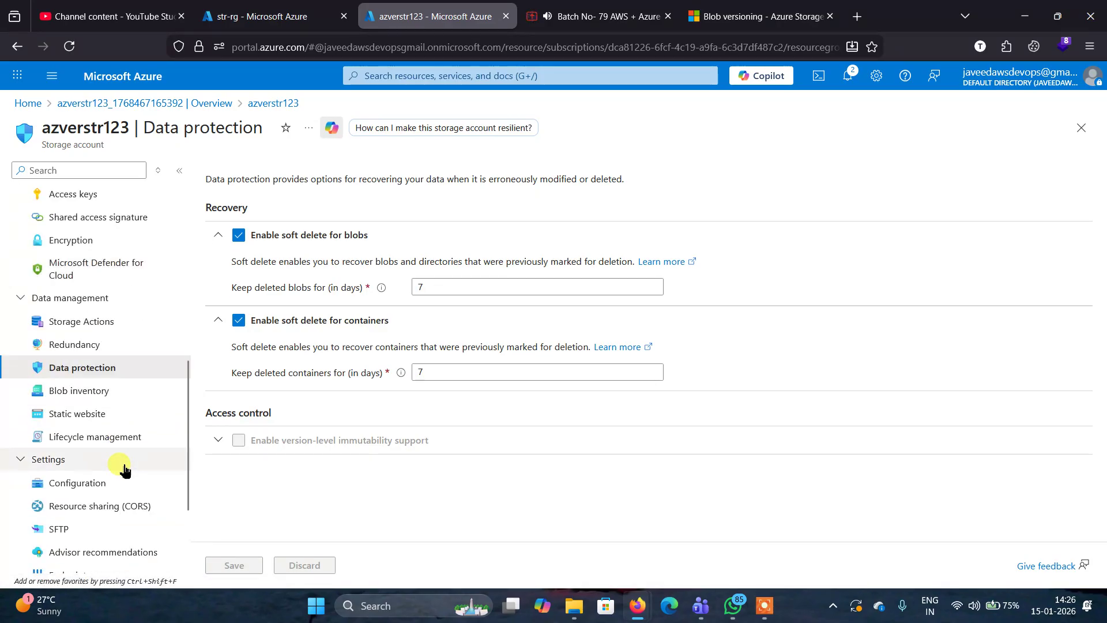
Step: Expand the version-level immutability support details on the data protection page and check the storage account's remaining sections for a versioning setting
scroll(125, 470, down, 3)
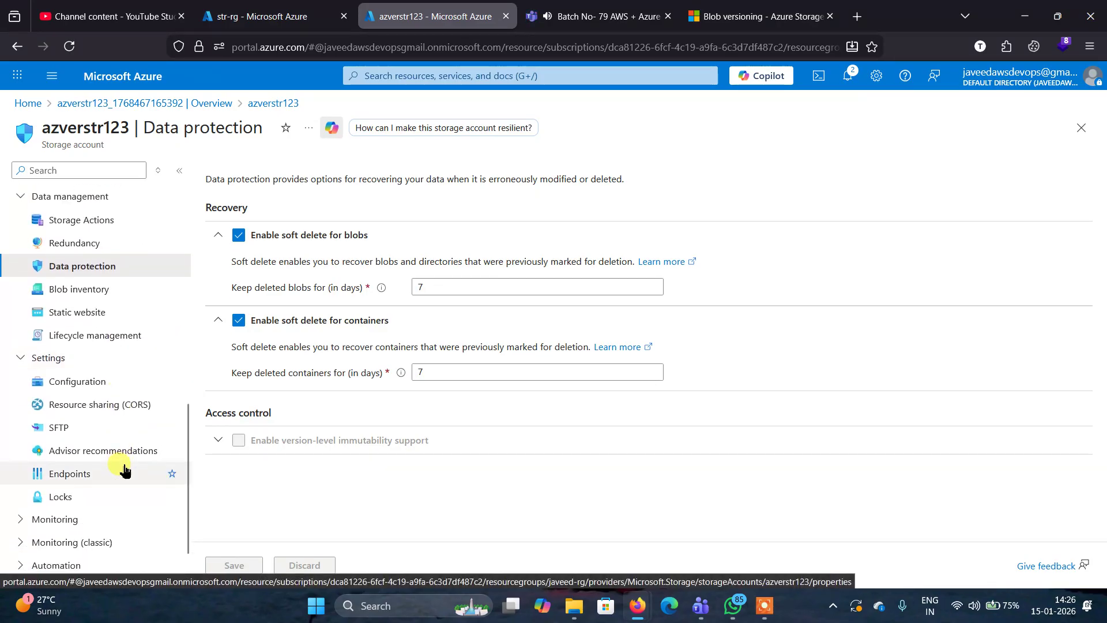
scroll(121, 467, up, 8)
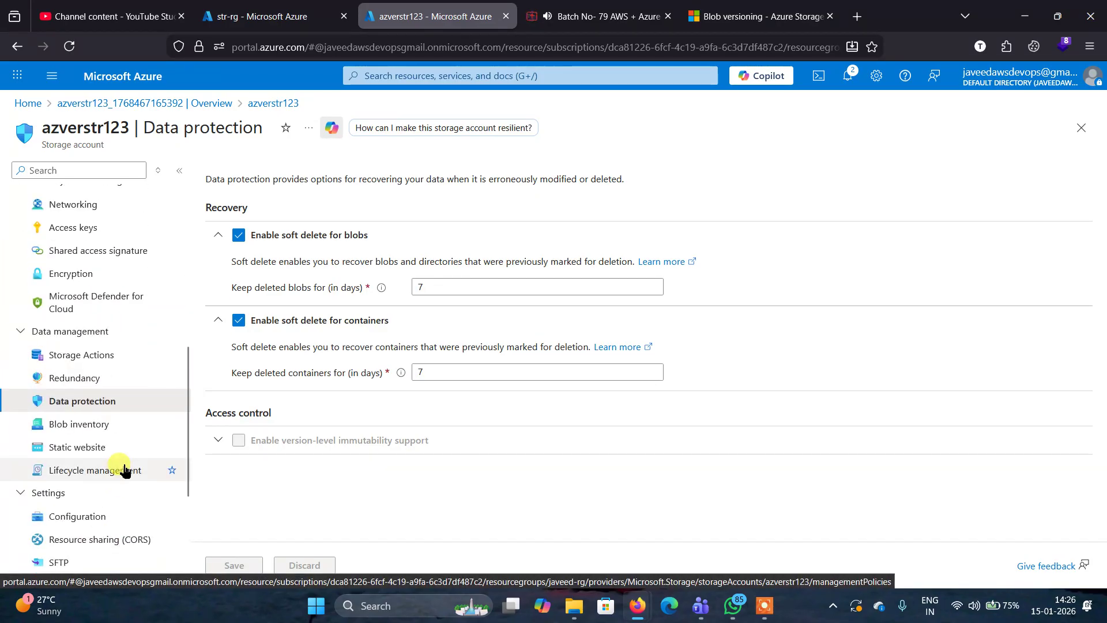
click(718, 335)
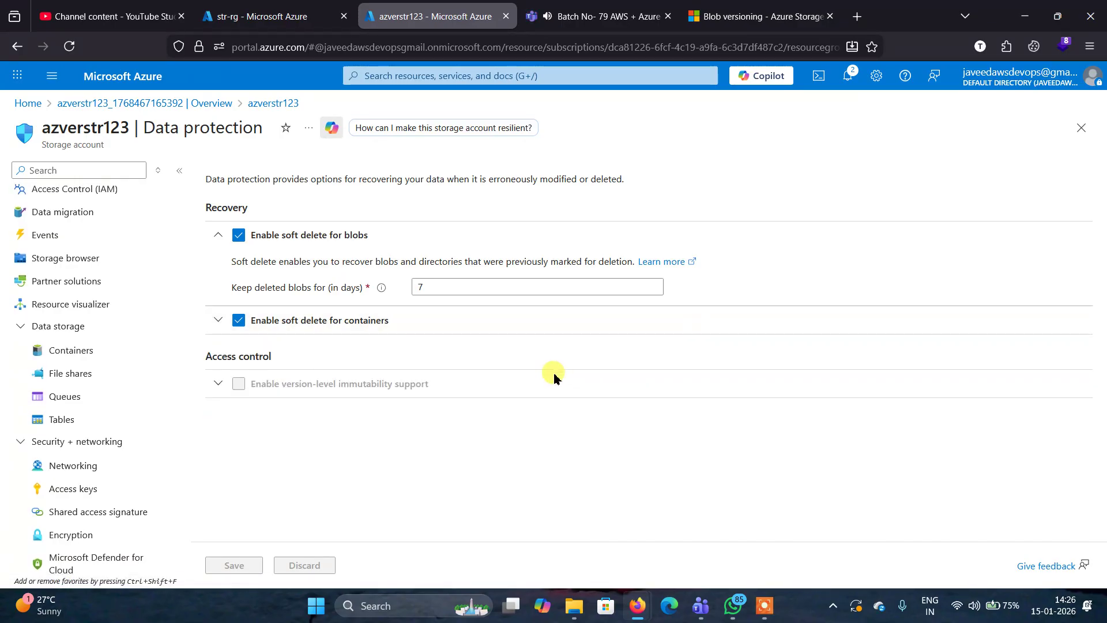
click(244, 391)
click(244, 391)
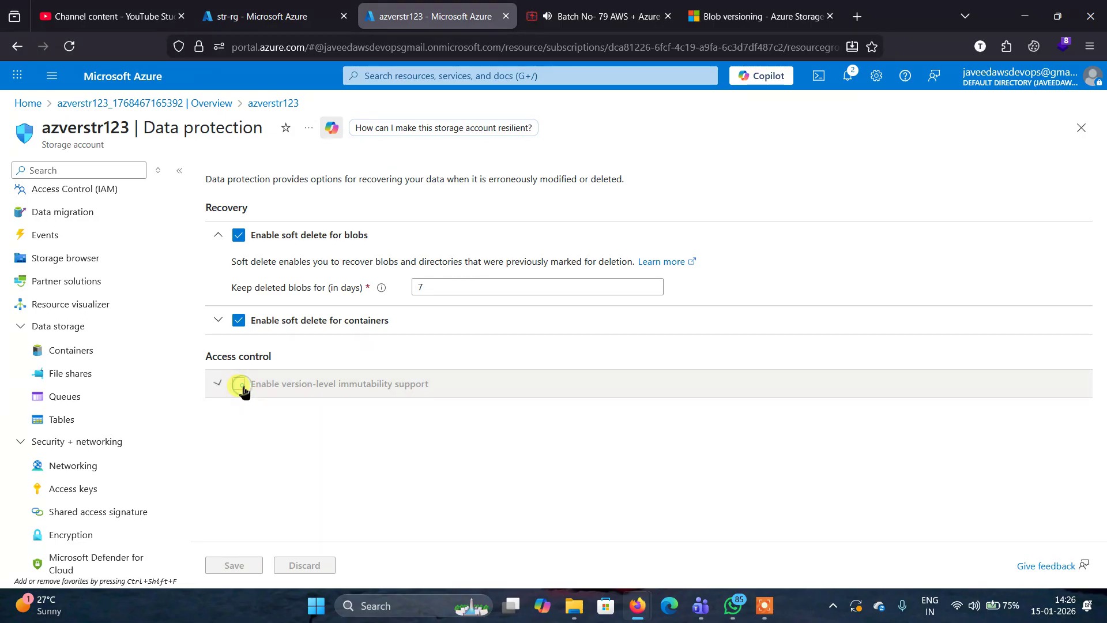
click(244, 391)
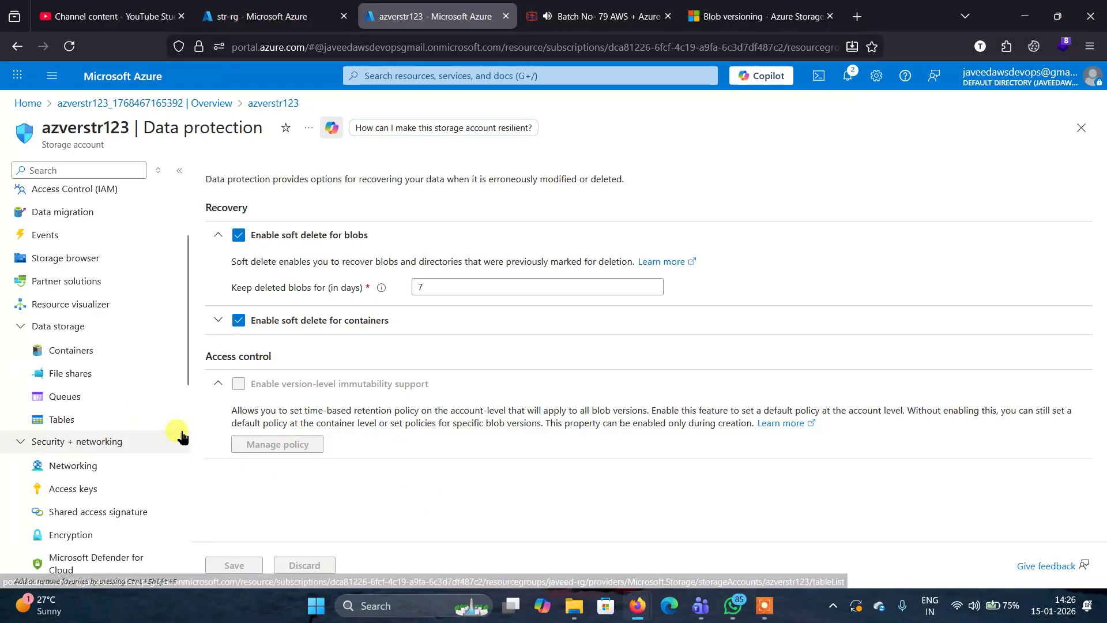
scroll(180, 436, down, 3)
scroll(182, 437, down, 5)
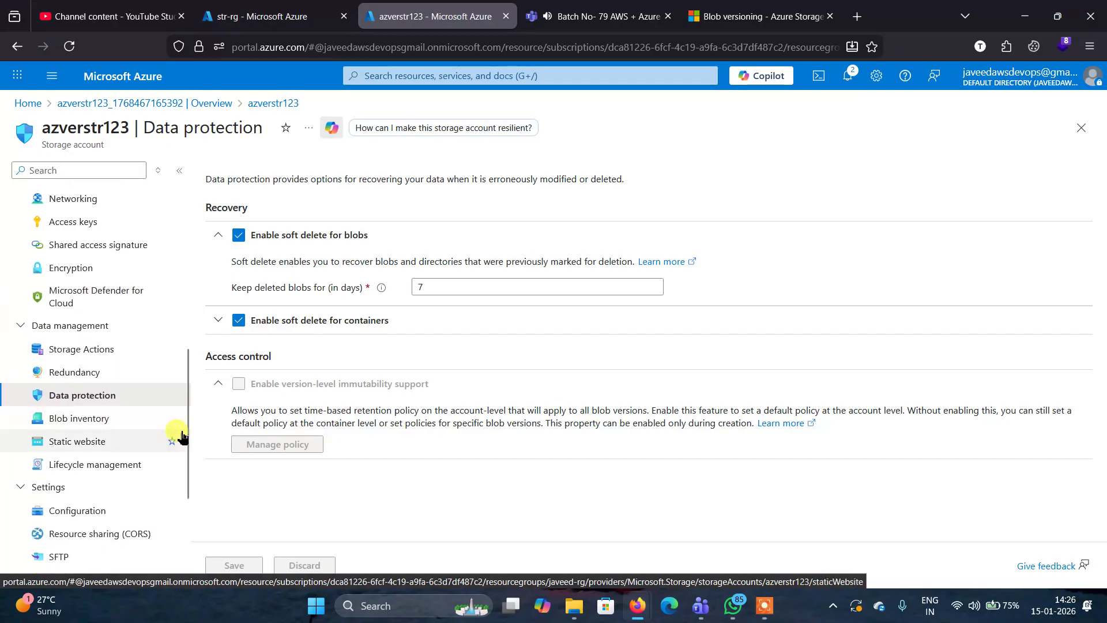
scroll(182, 437, up, 1)
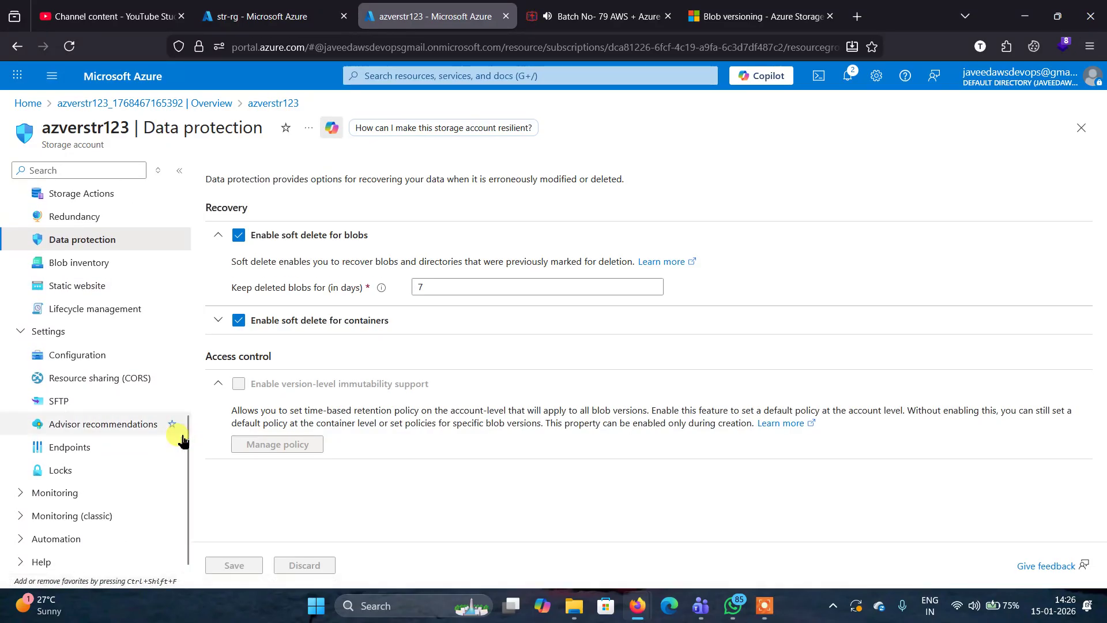
drag(178, 444, 195, 264)
scroll(186, 423, up, 2)
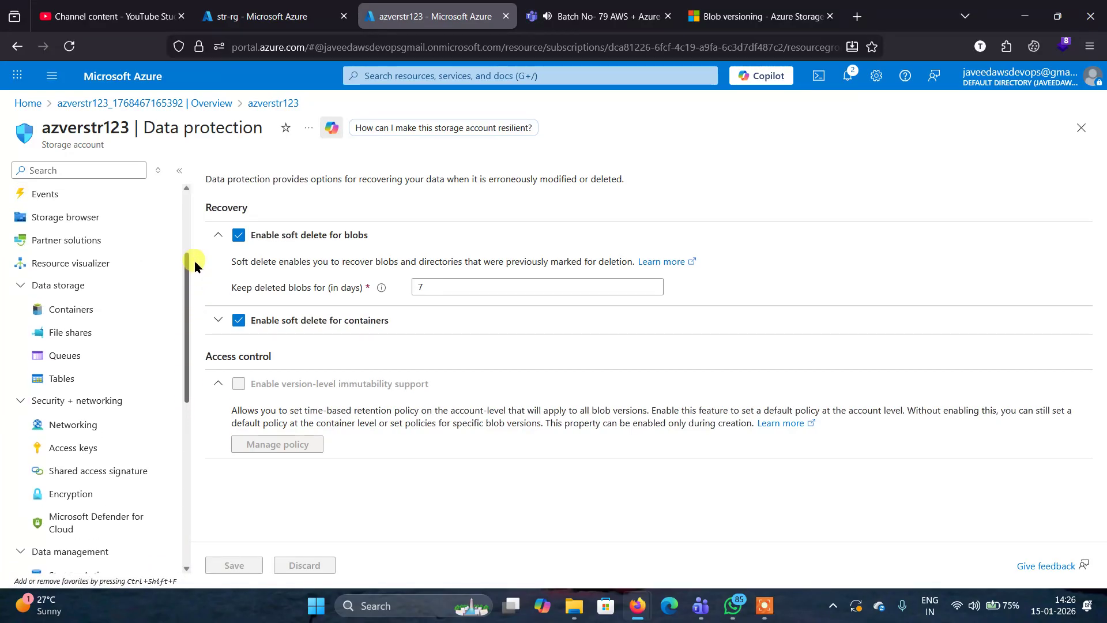
click(240, 236)
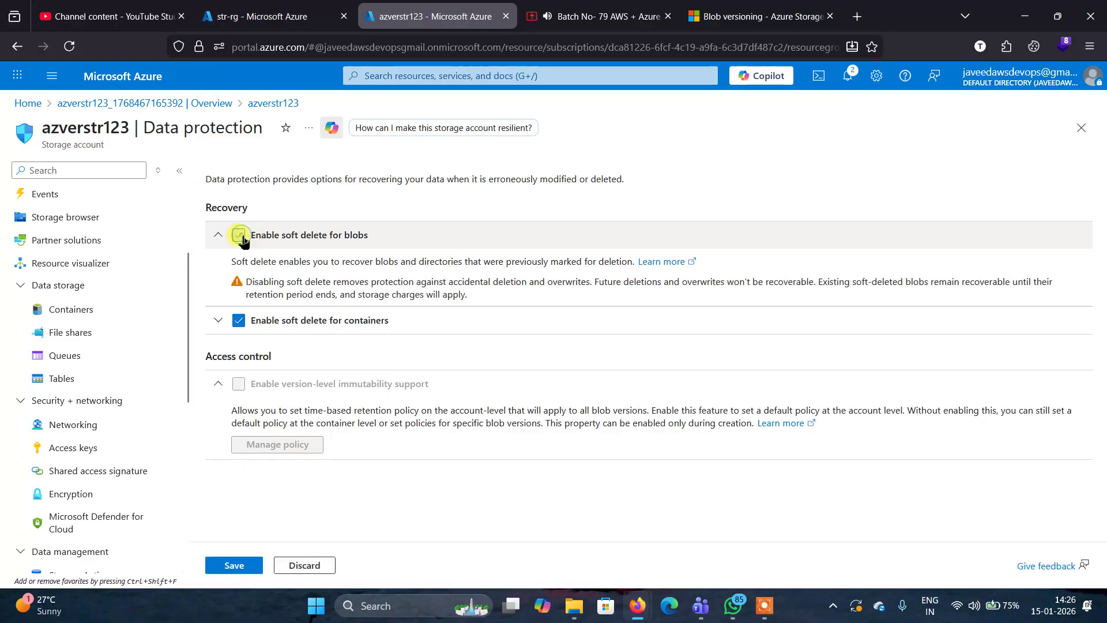
click(241, 319)
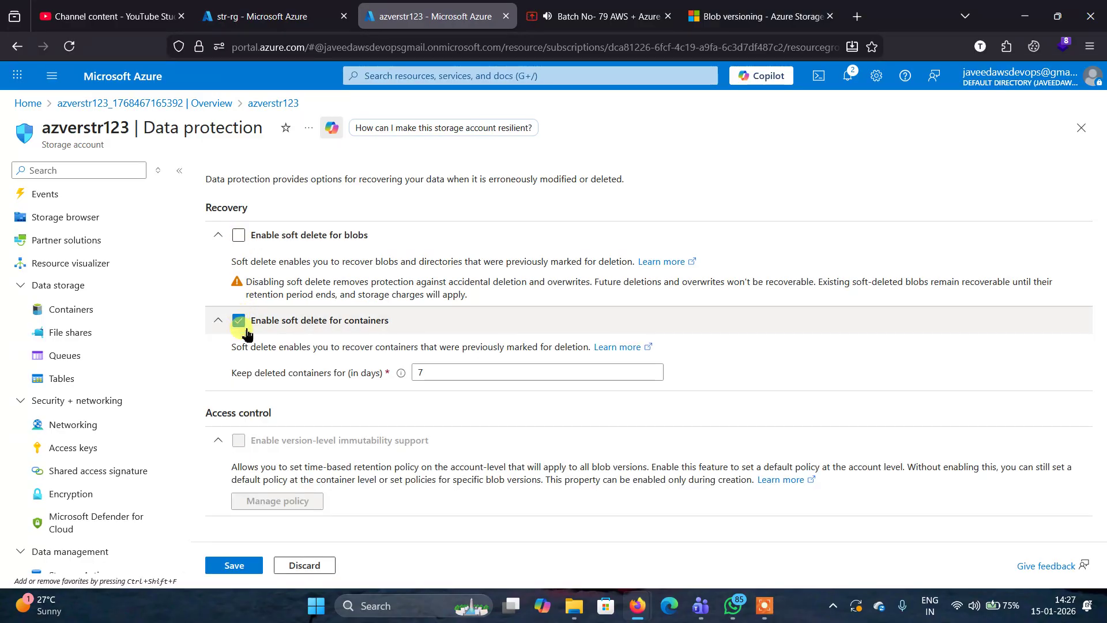
click(242, 323)
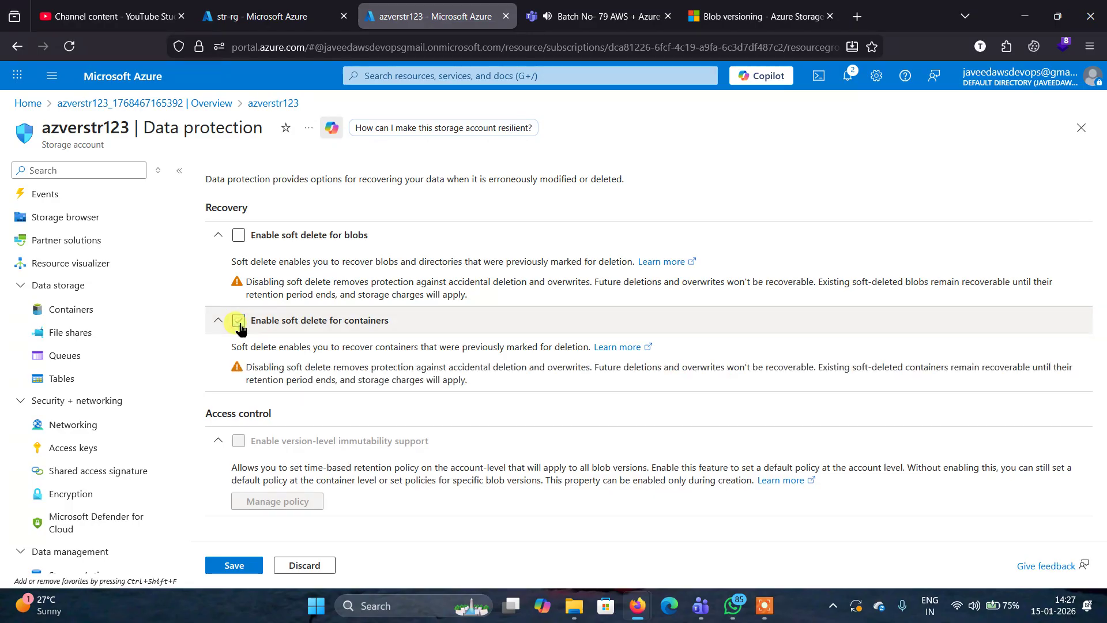
click(238, 247)
click(239, 236)
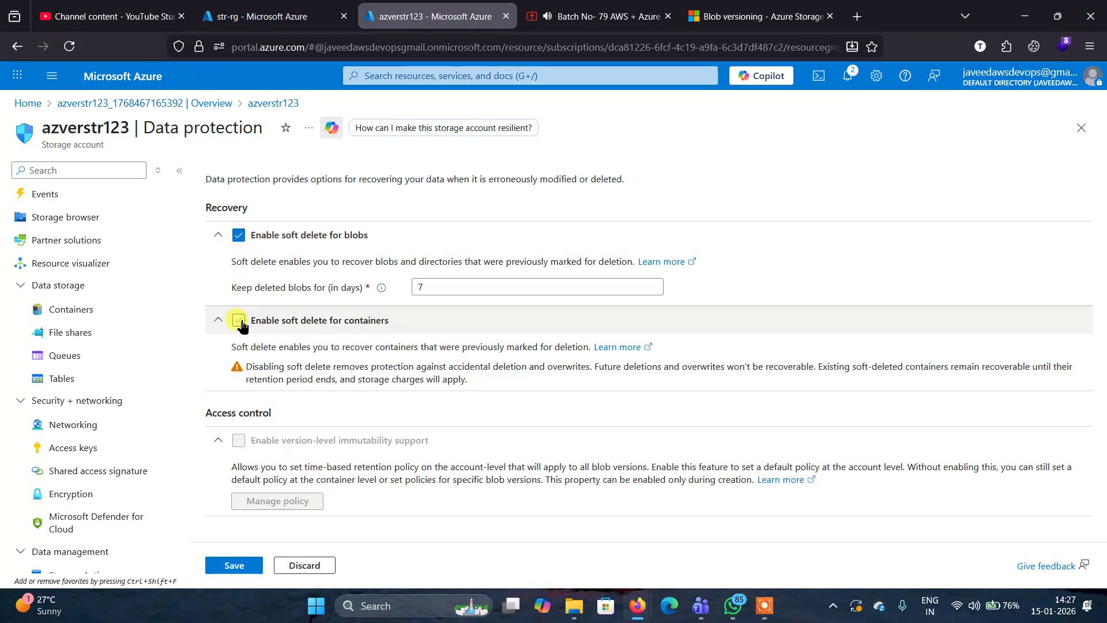
click(239, 321)
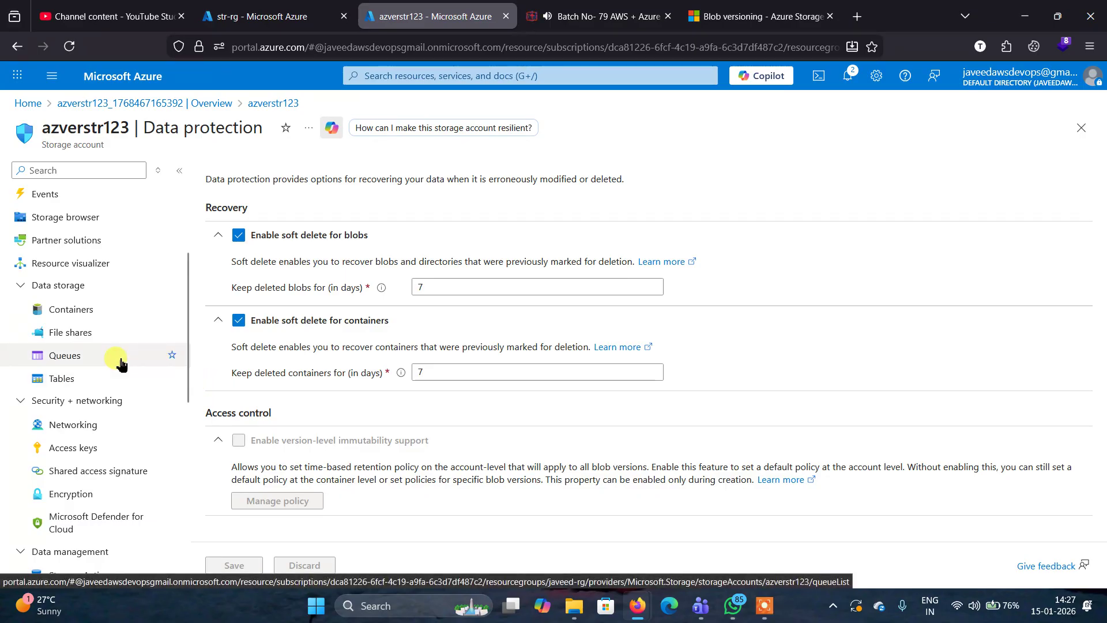
Step: Examine the storage account's access keys, networking, redundancy and data protection pages for a blob versioning option
scroll(121, 362, down, 5)
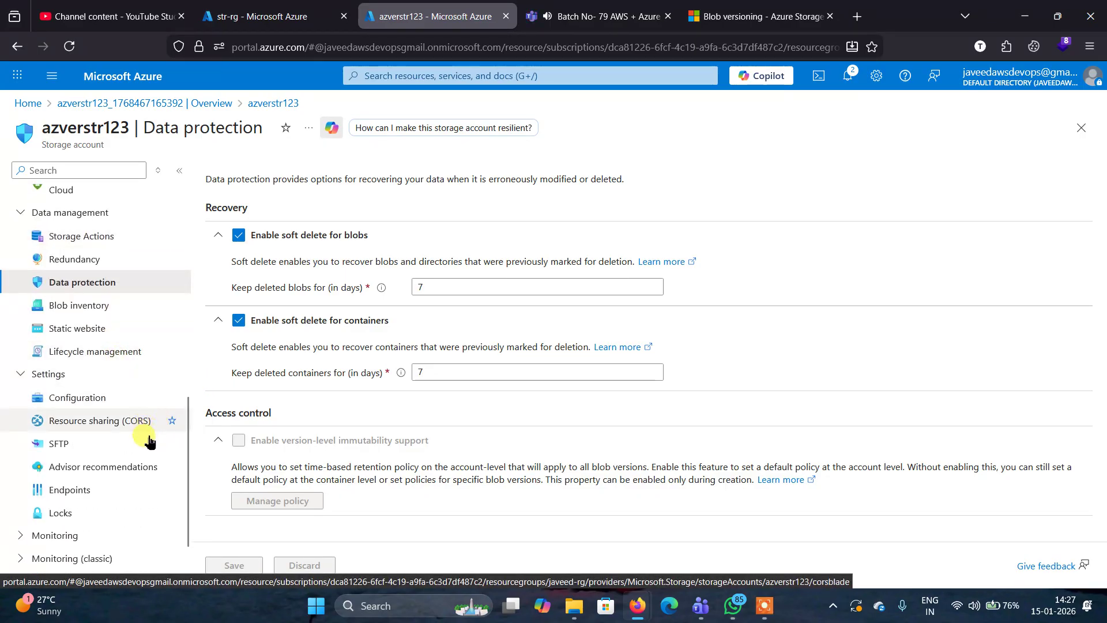
scroll(149, 439, down, 1)
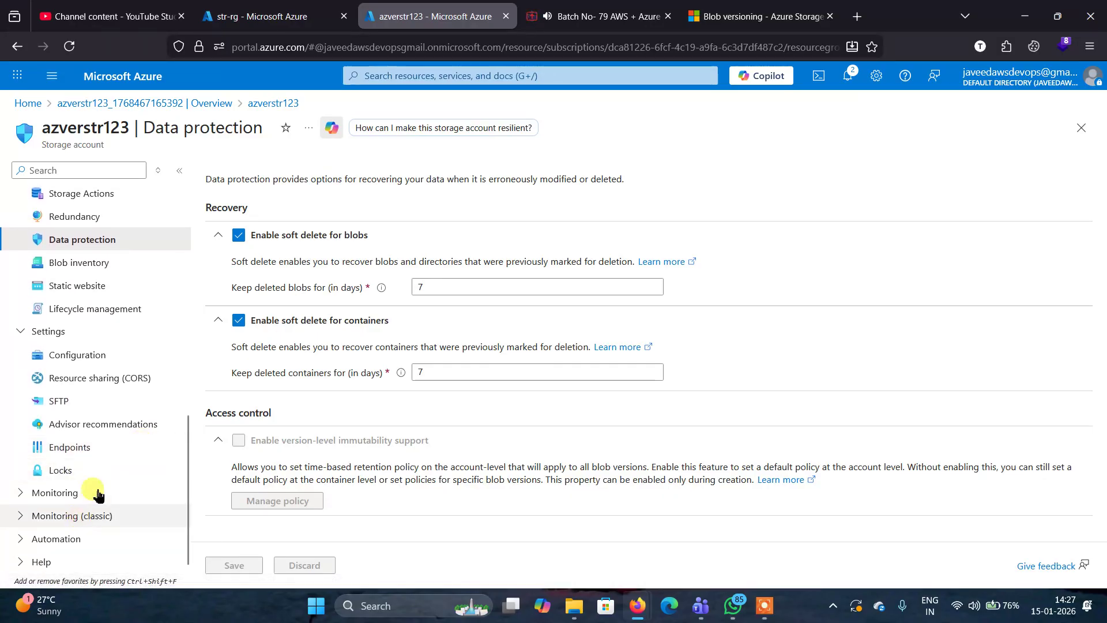
scroll(157, 455, up, 1)
scroll(157, 455, up, 3)
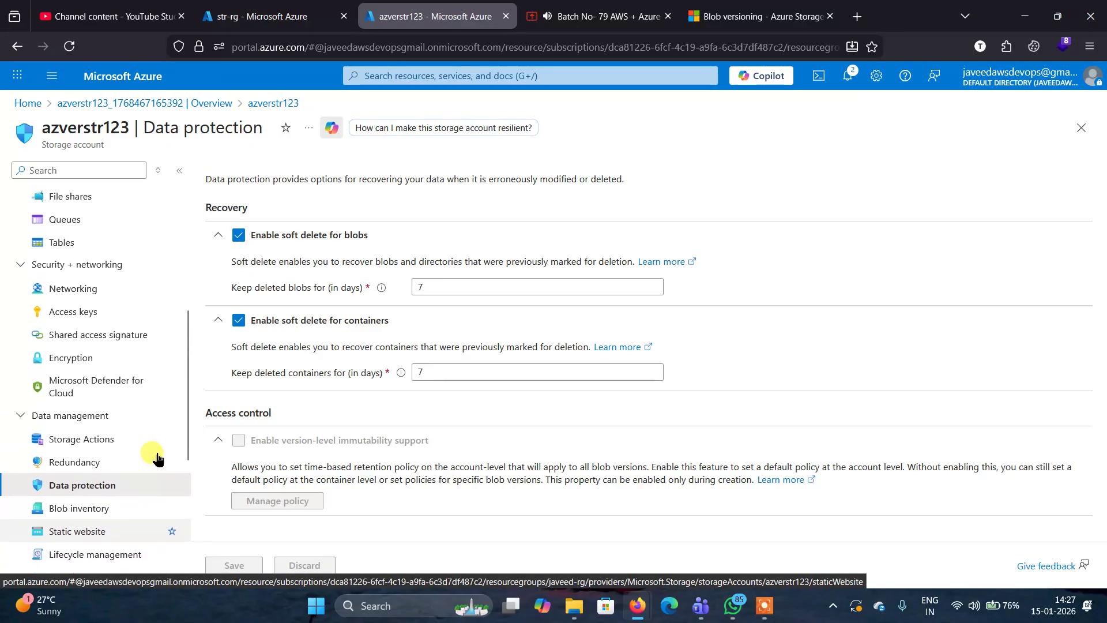
click(92, 306)
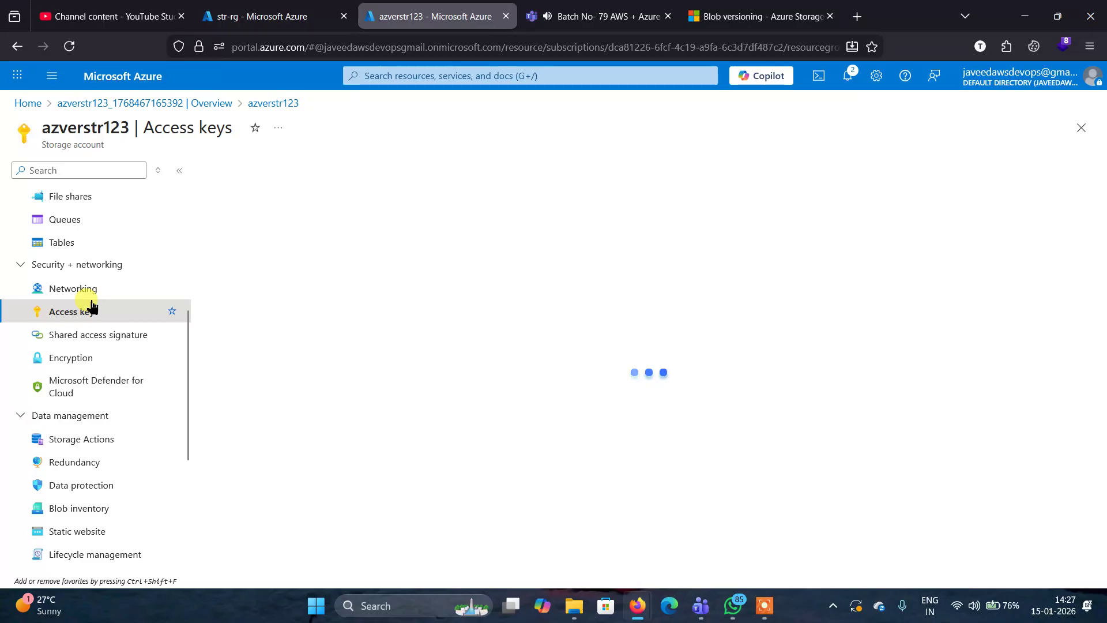
click(81, 292)
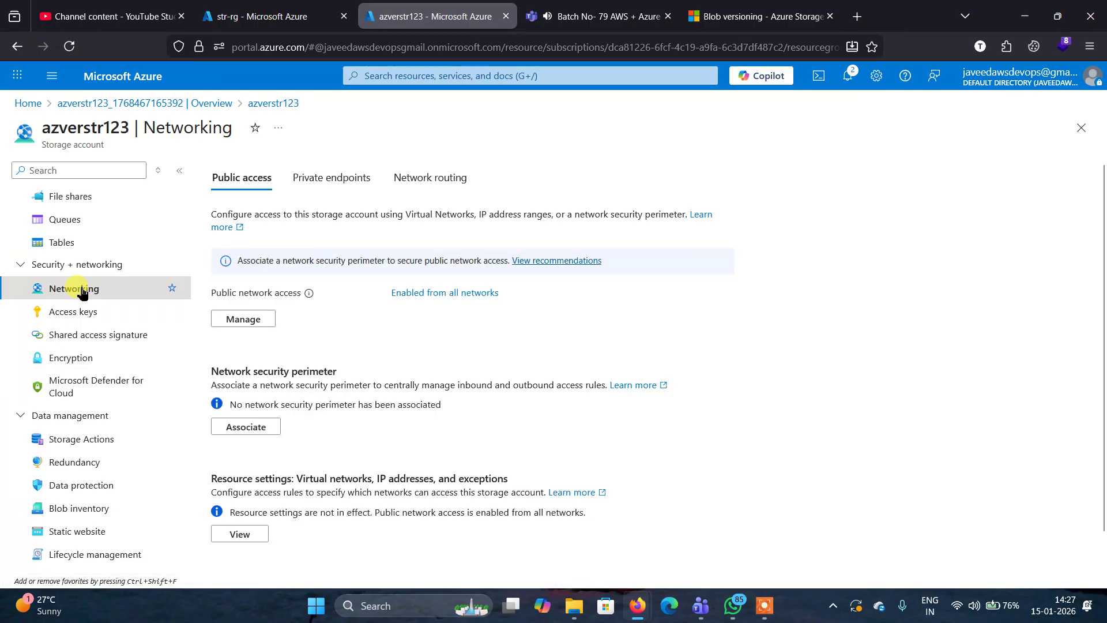
scroll(502, 398, down, 2)
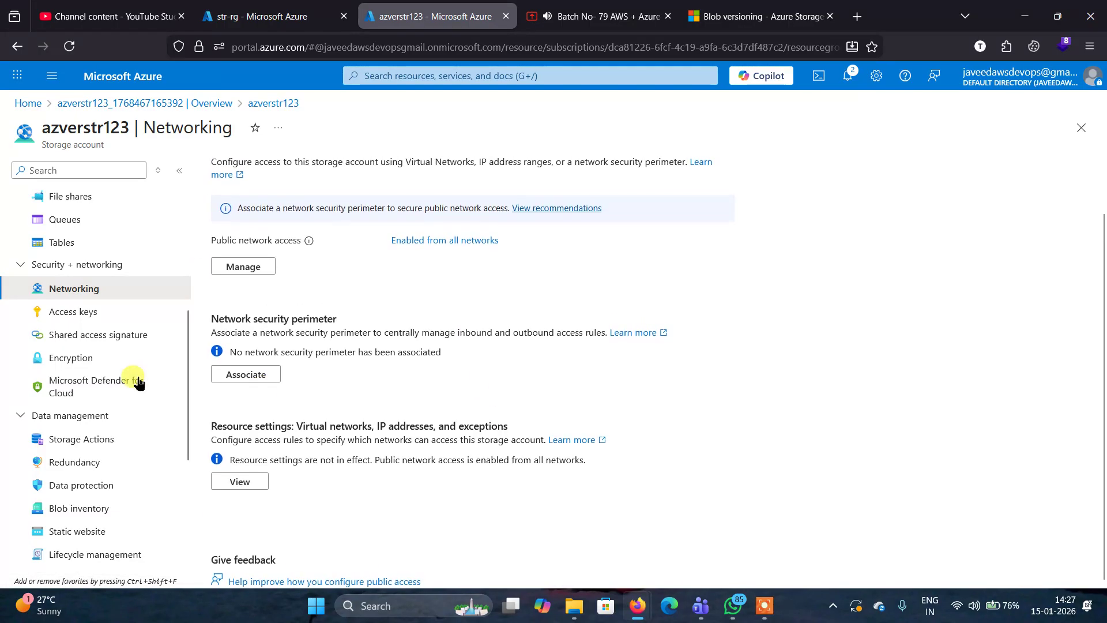
click(98, 464)
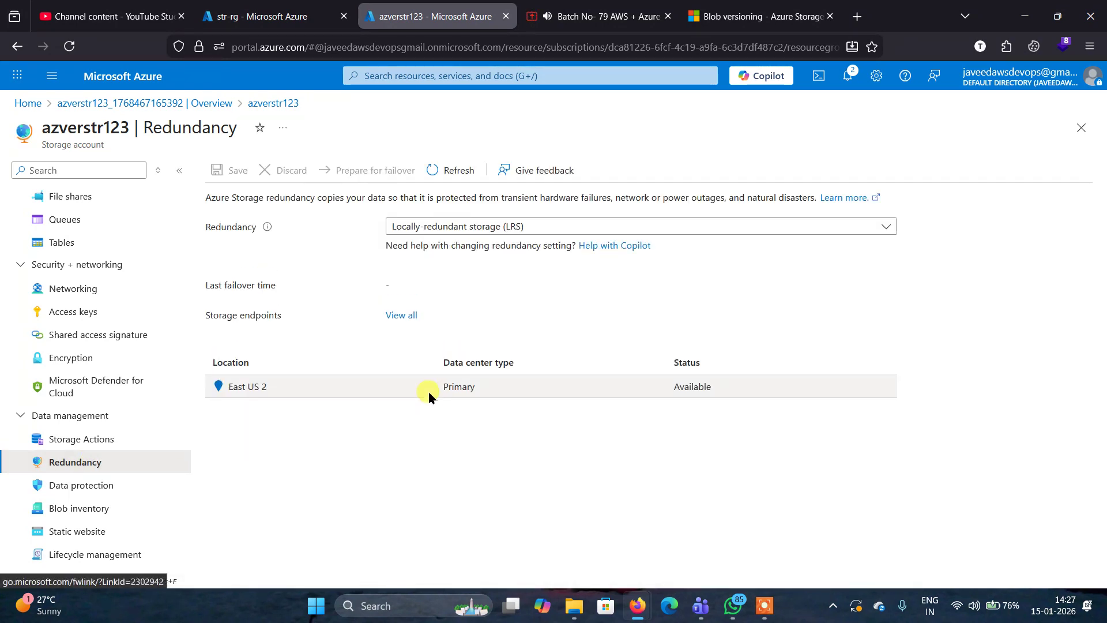
click(88, 487)
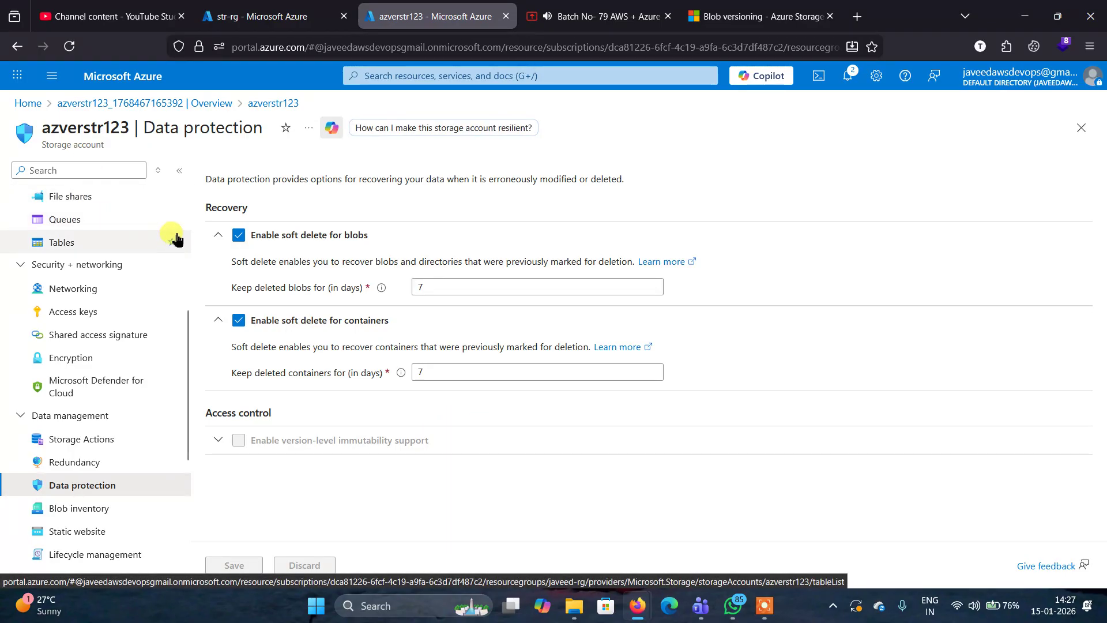
Step: Open the javeedctr container and examine its properties, shared access tokens and other settings for a versioning option
scroll(176, 254, up, 5)
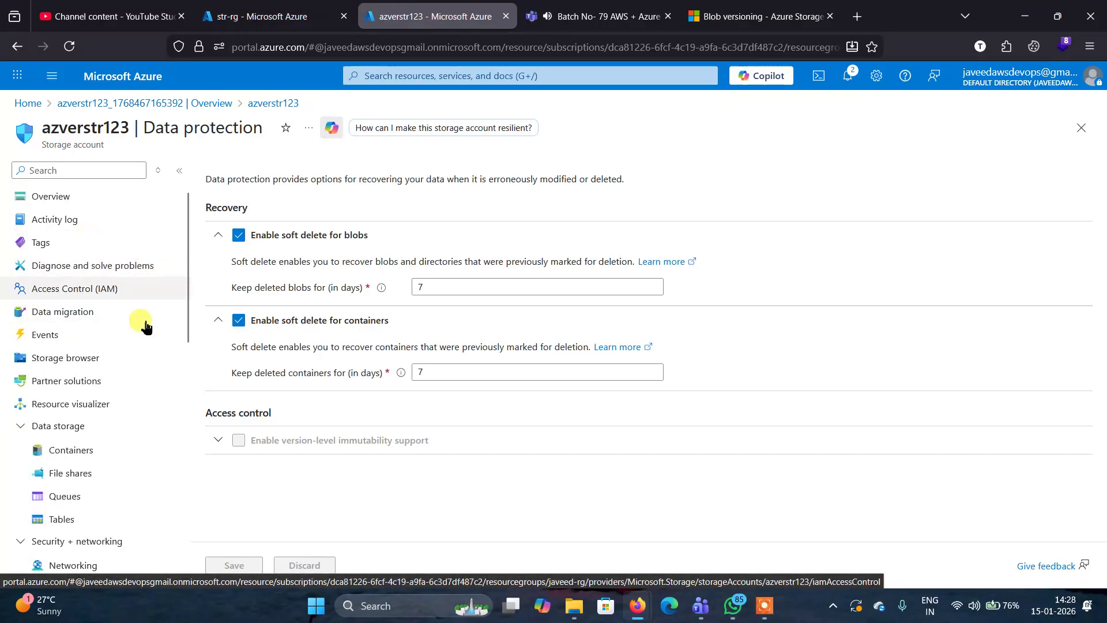
click(86, 449)
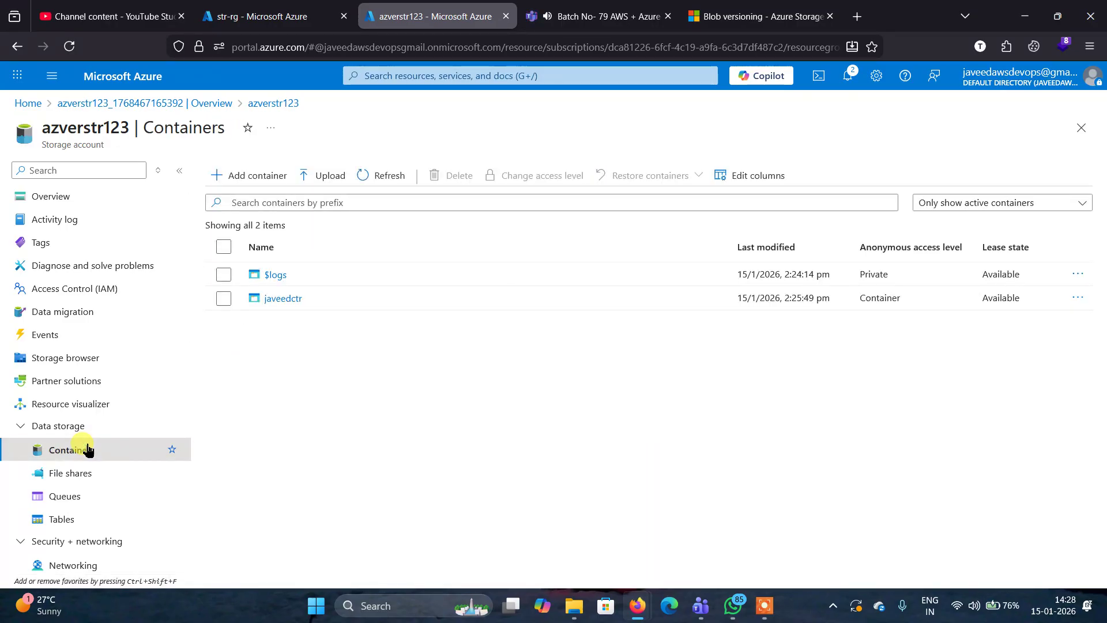
click(290, 304)
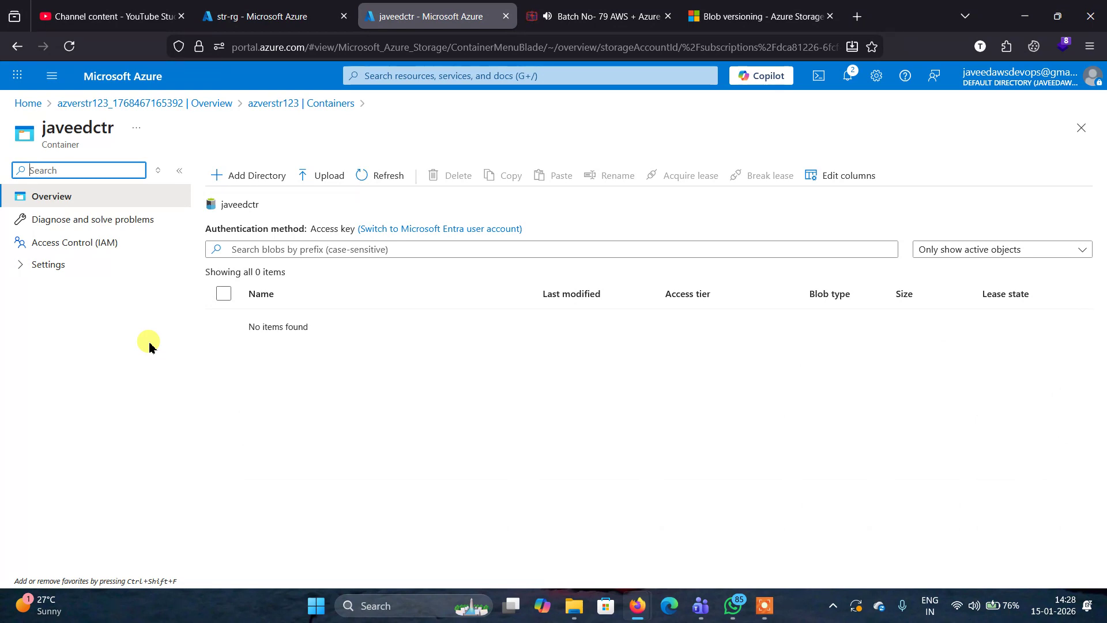
click(52, 265)
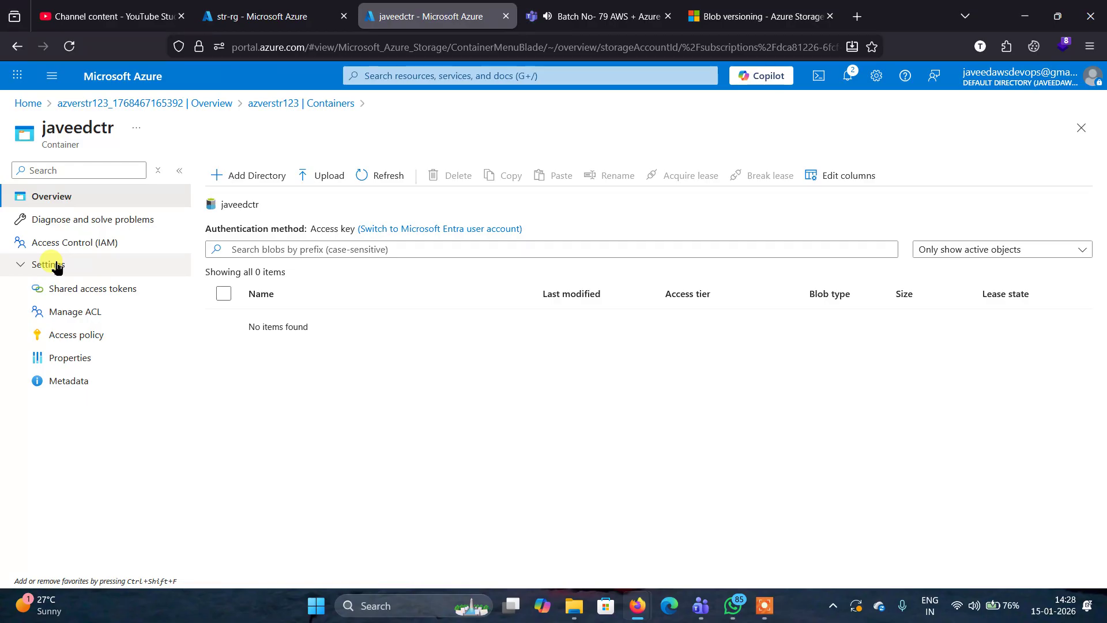
click(86, 358)
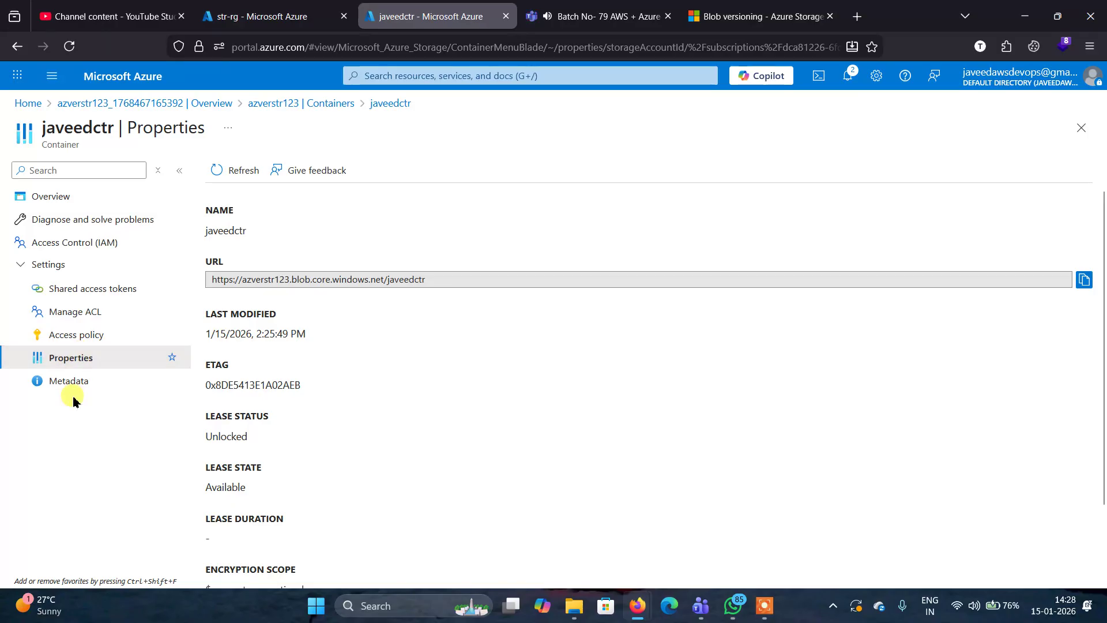
click(85, 294)
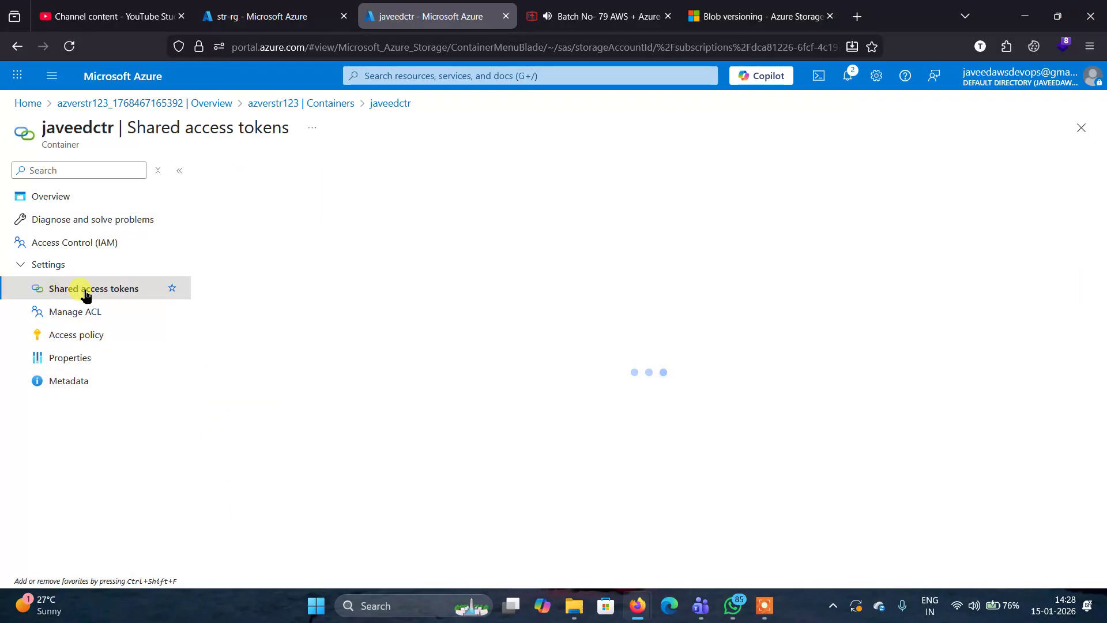
click(52, 243)
click(61, 355)
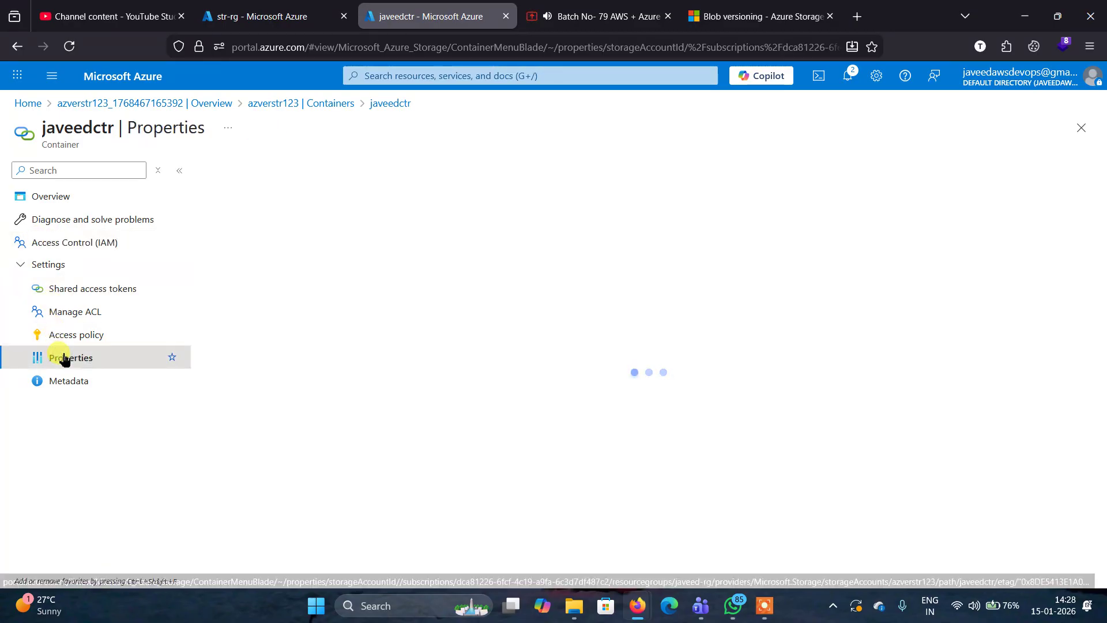
Step: Return to the portal home, open the Storage center and examine Storage Actions under data management for a versioning option
click(17, 53)
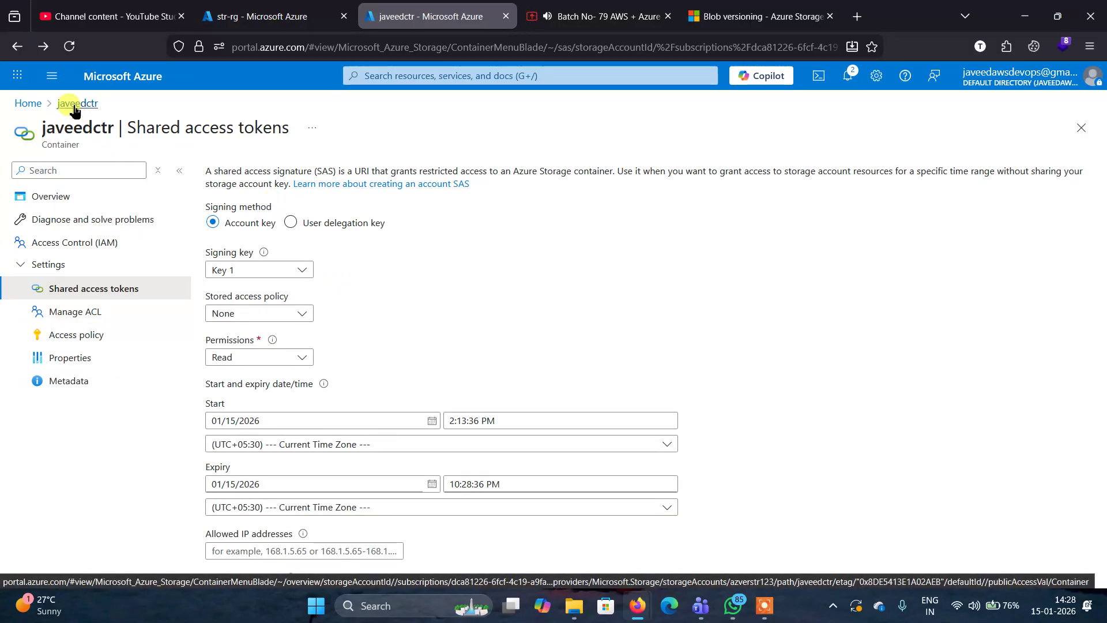
click(28, 104)
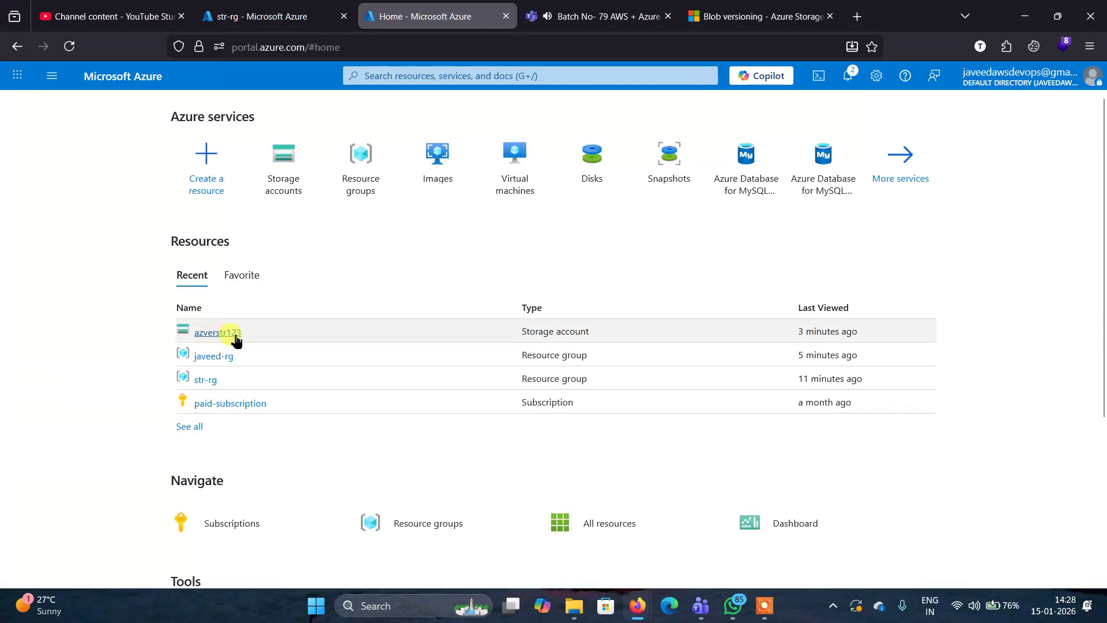
click(288, 166)
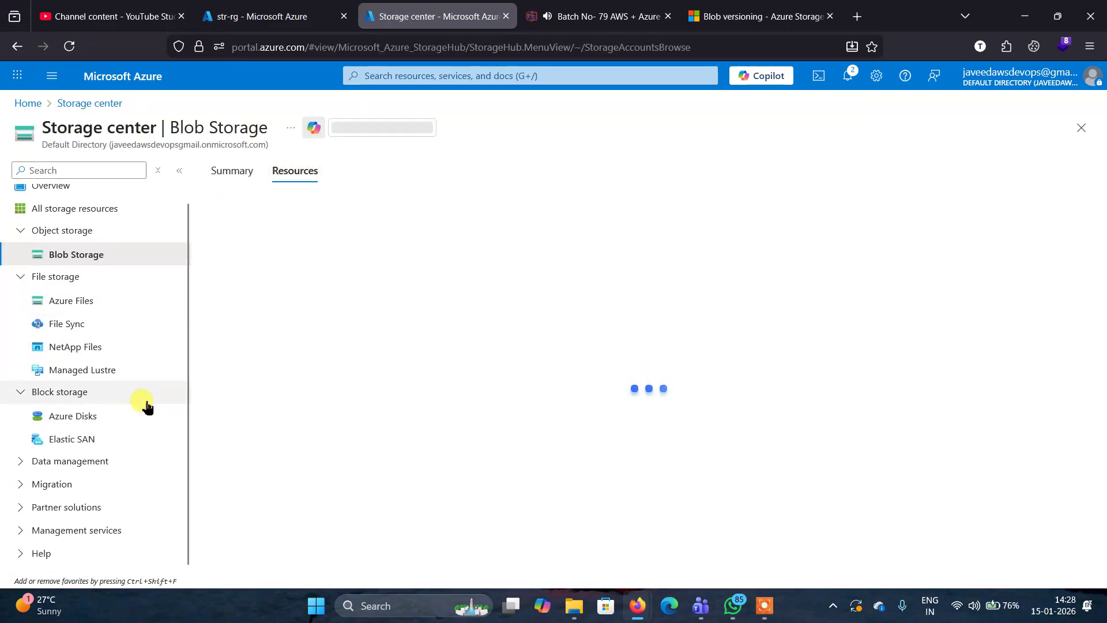
click(84, 468)
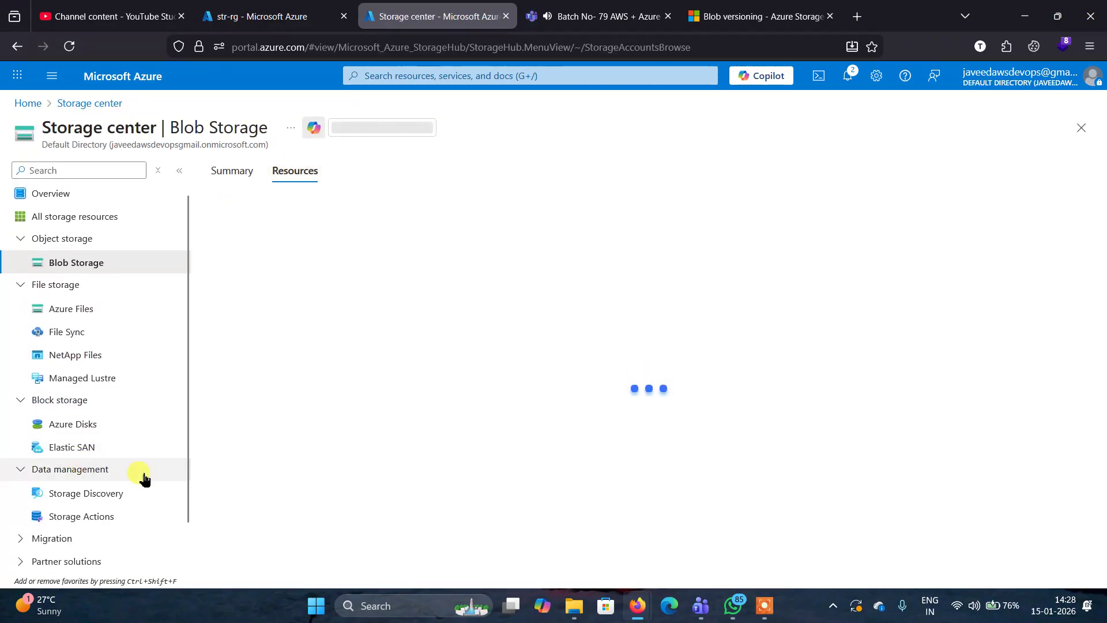
scroll(144, 479, down, 2)
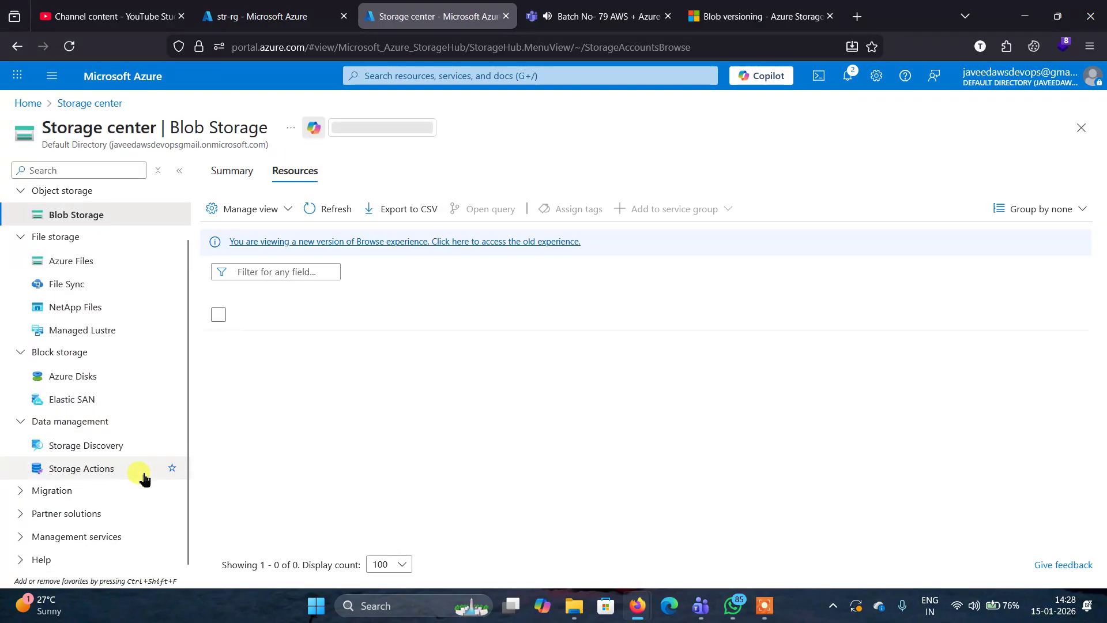
click(103, 472)
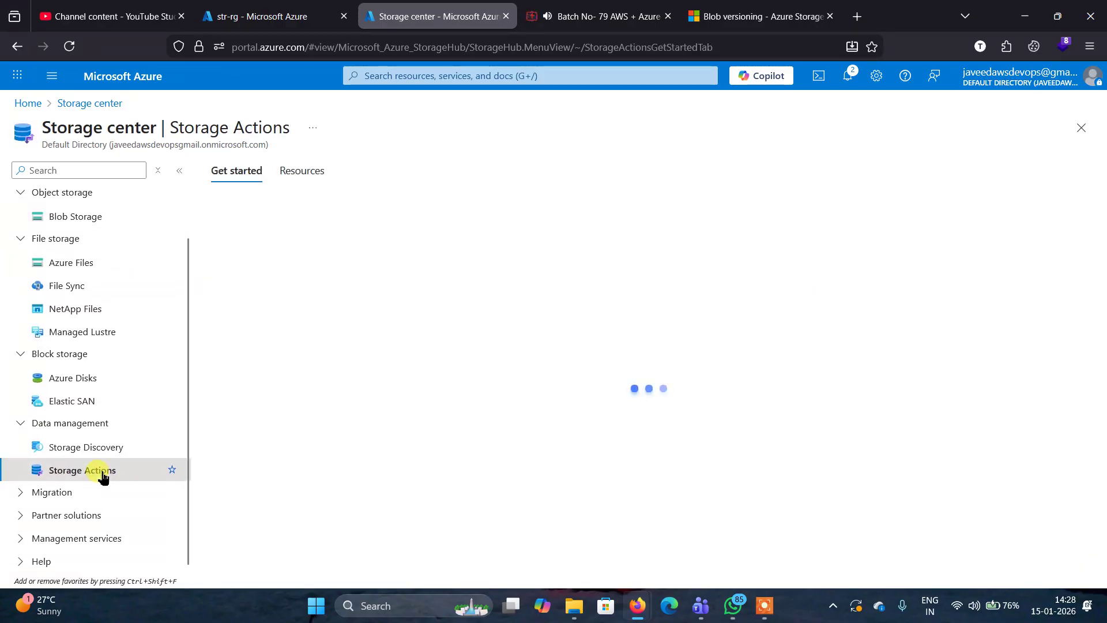
scroll(345, 439, down, 3)
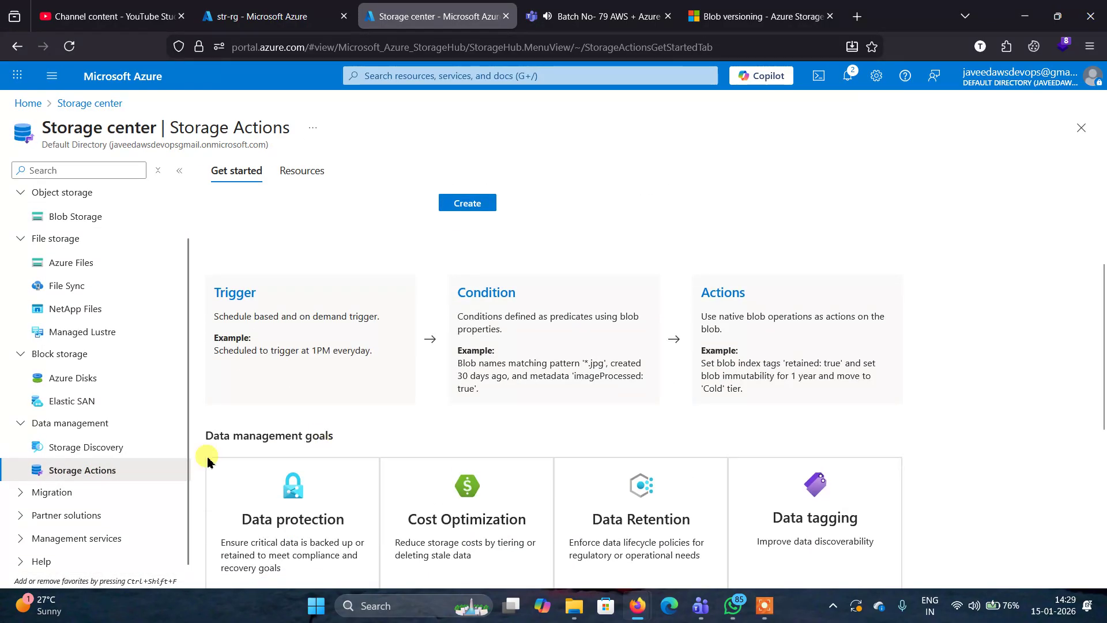
Step: Examine the Storage center's Blob Storage summary and Managed Lustre pages for a versioning option
scroll(128, 486, up, 2)
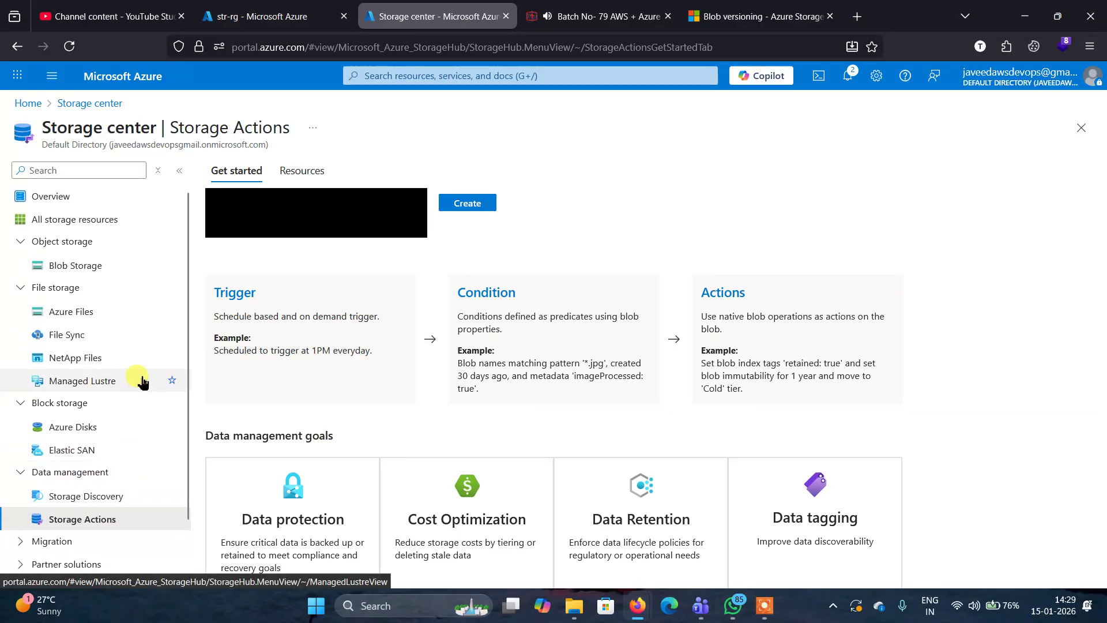
scroll(141, 379, down, 2)
scroll(143, 383, up, 2)
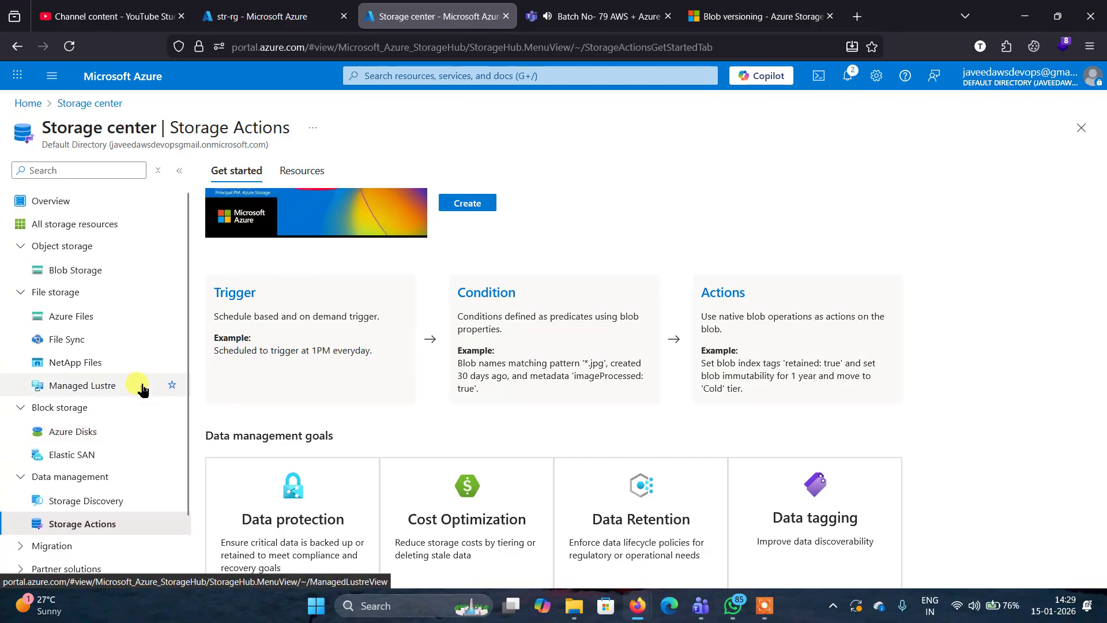
click(63, 266)
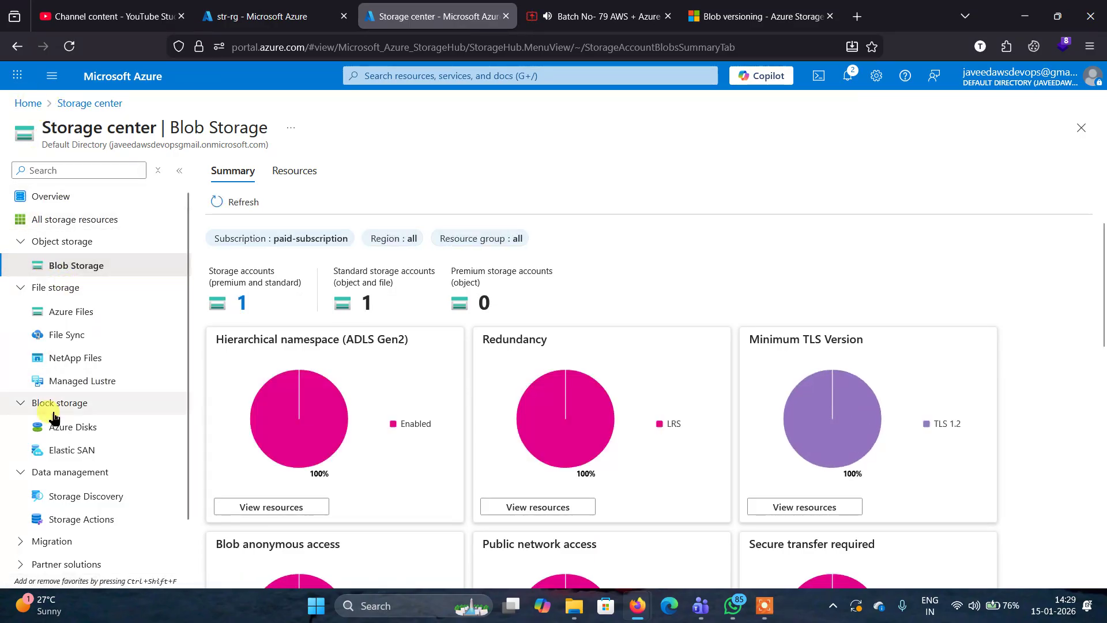
scroll(54, 412, down, 1)
scroll(54, 415, up, 1)
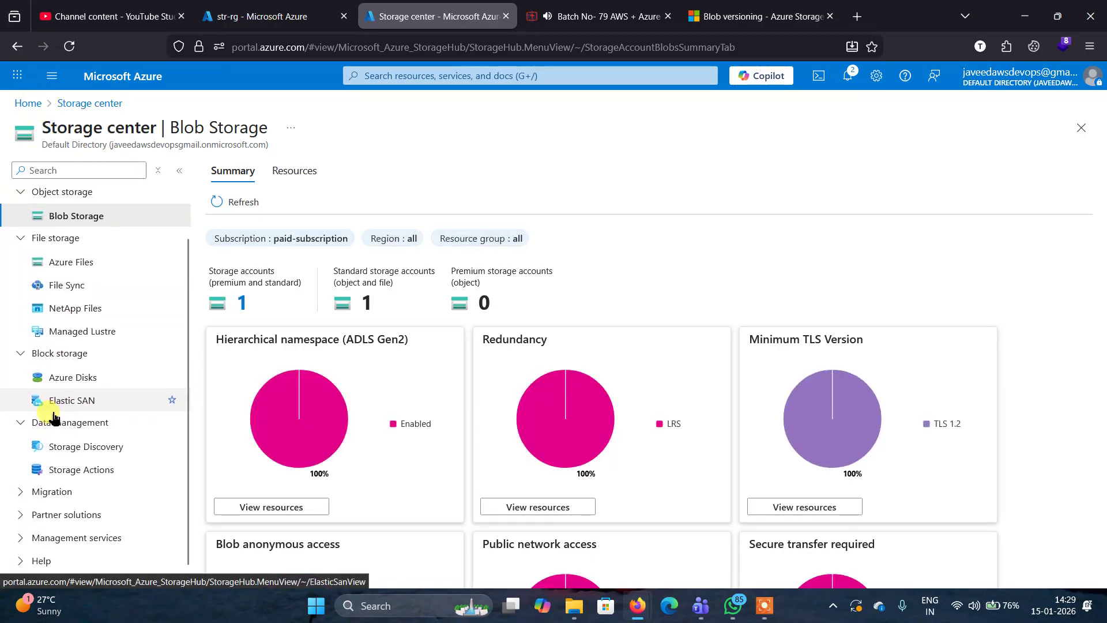
click(149, 341)
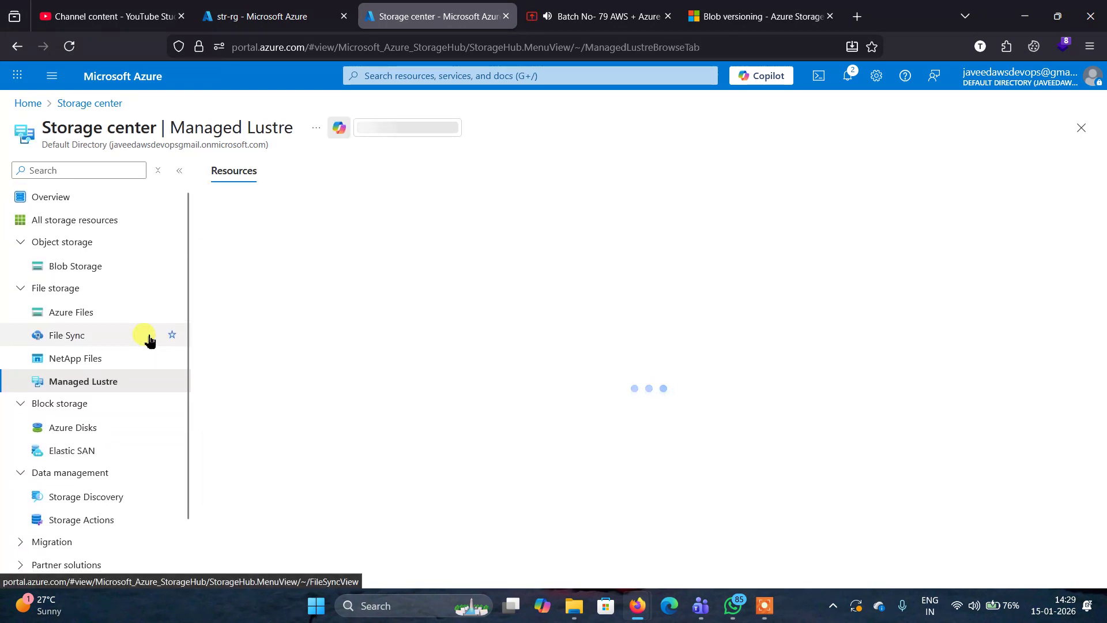
Step: Reopen the azverstr123 account from the portal home and examine its data protection page, including the version-level immutability support details
click(35, 107)
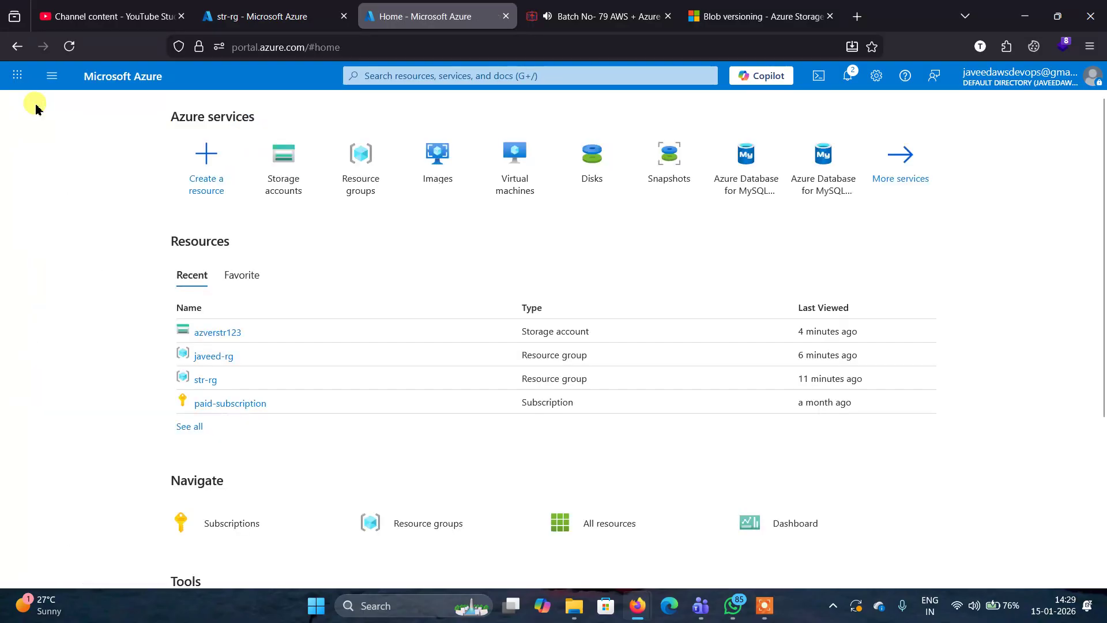
click(279, 157)
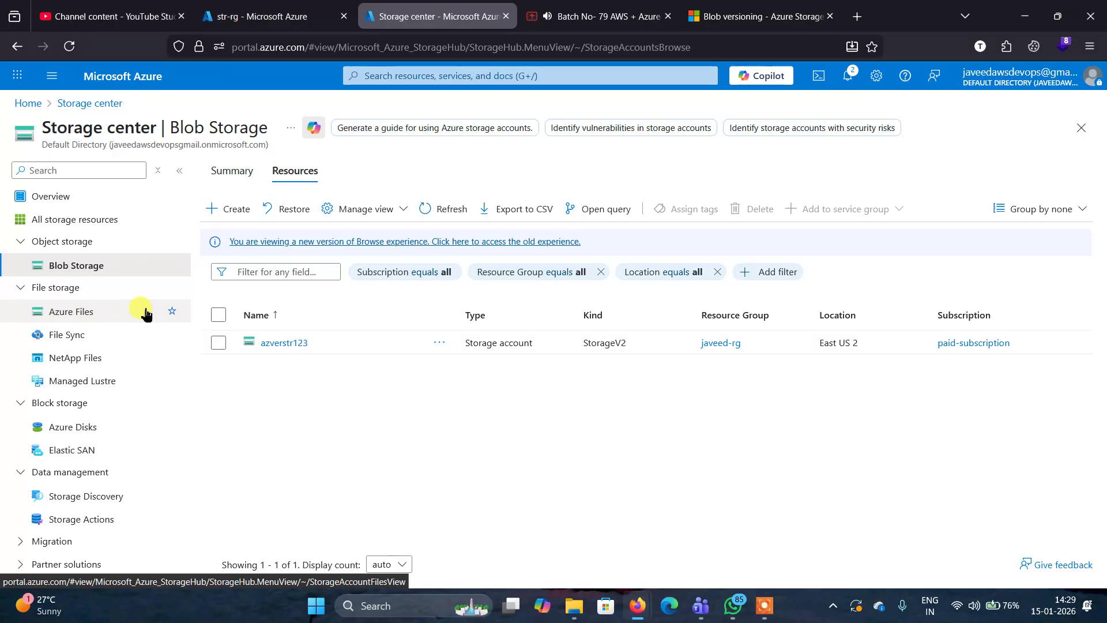
click(284, 343)
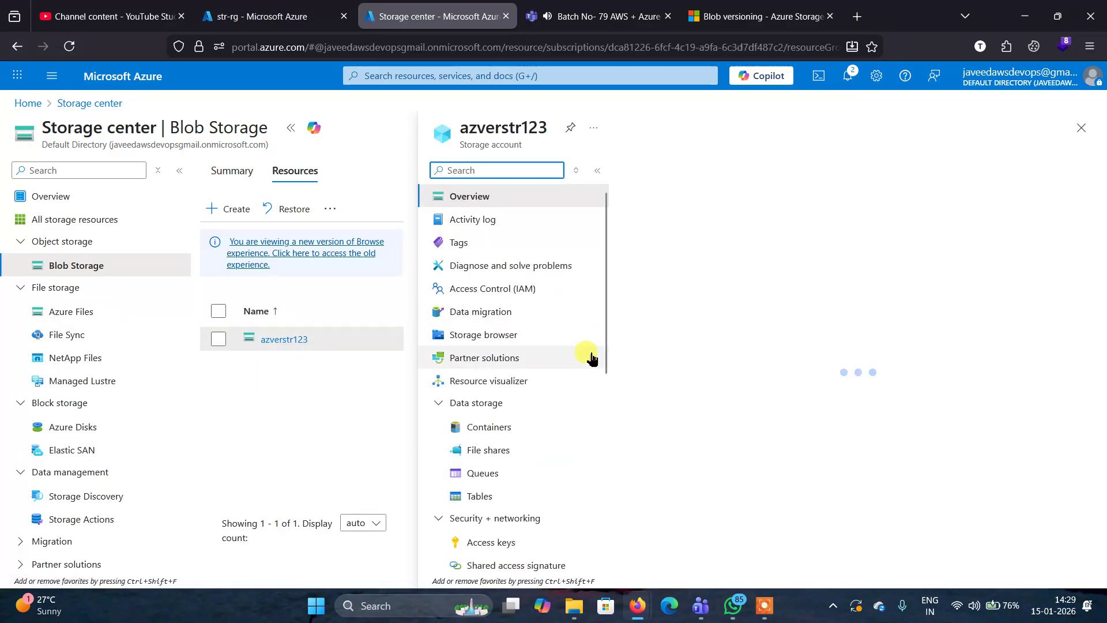
scroll(592, 359, down, 3)
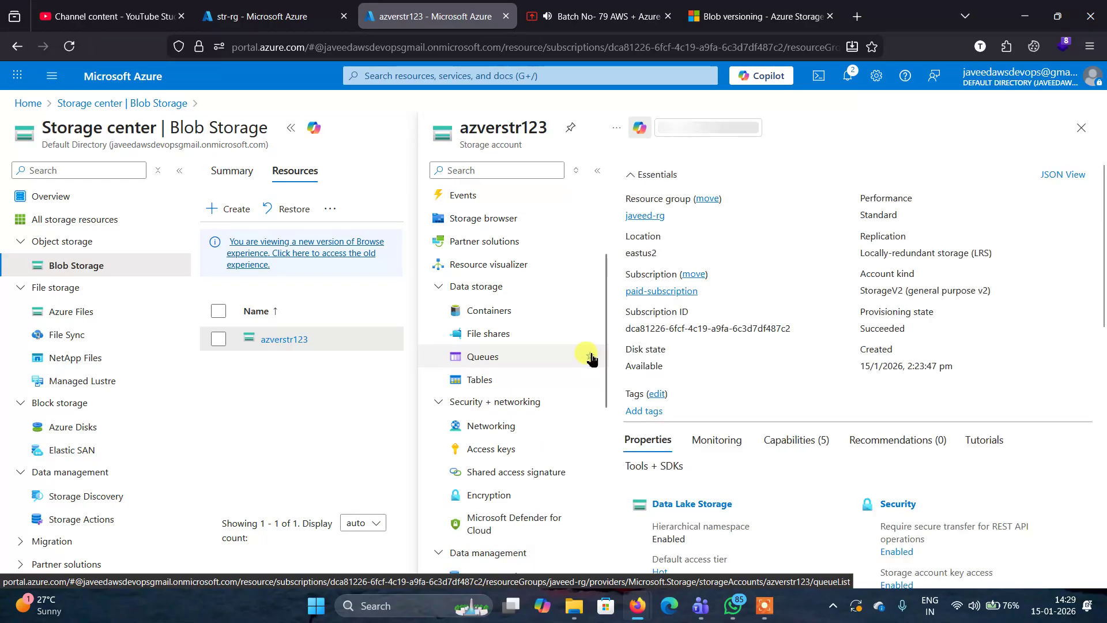
scroll(588, 355, down, 4)
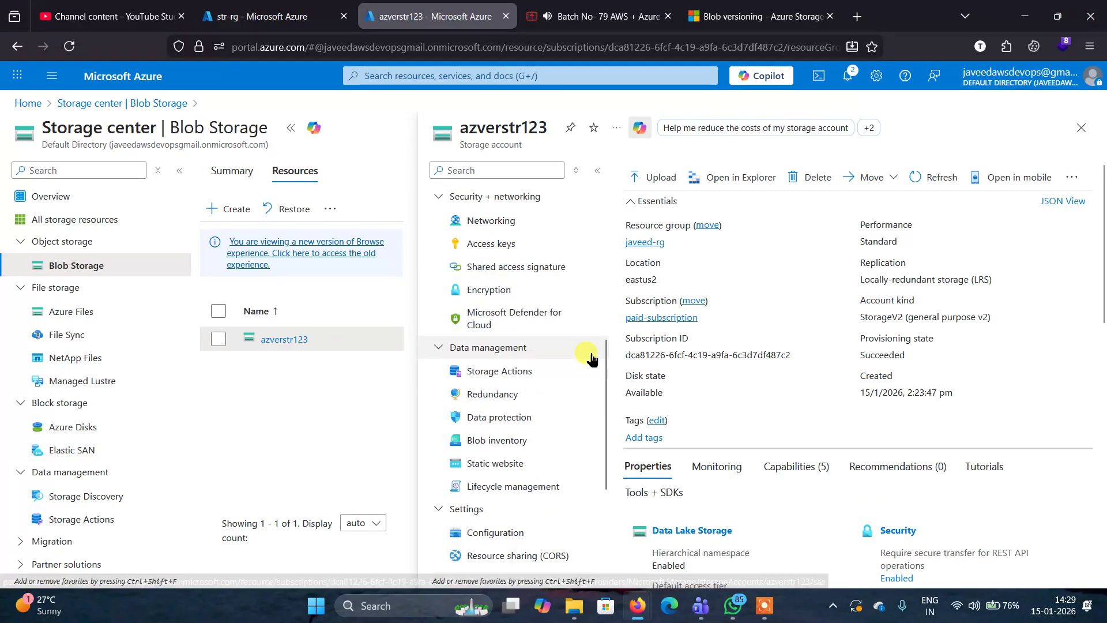
click(491, 420)
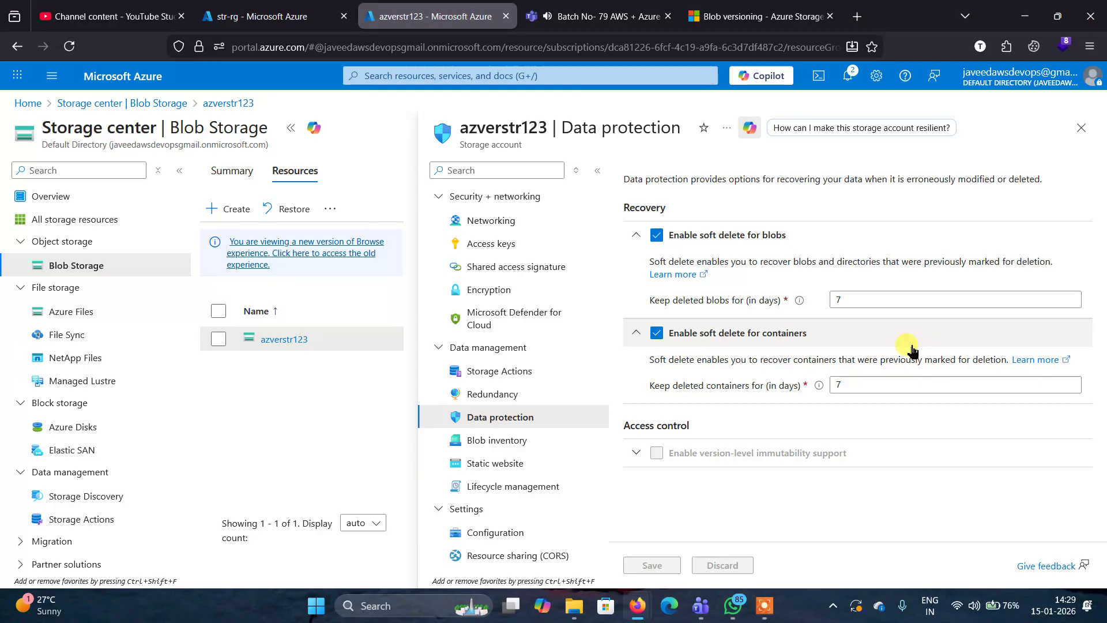
click(637, 455)
scroll(801, 456, down, 1)
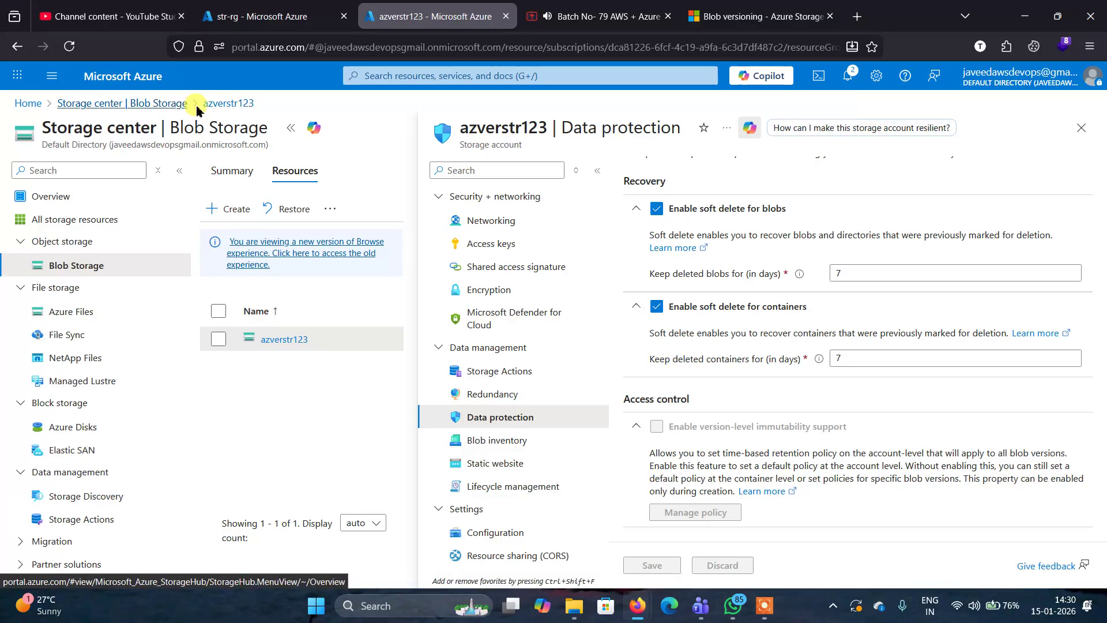
Step: Start creating a new storage account from the Blob Storage resource list and name it javeedverstr1234
click(162, 105)
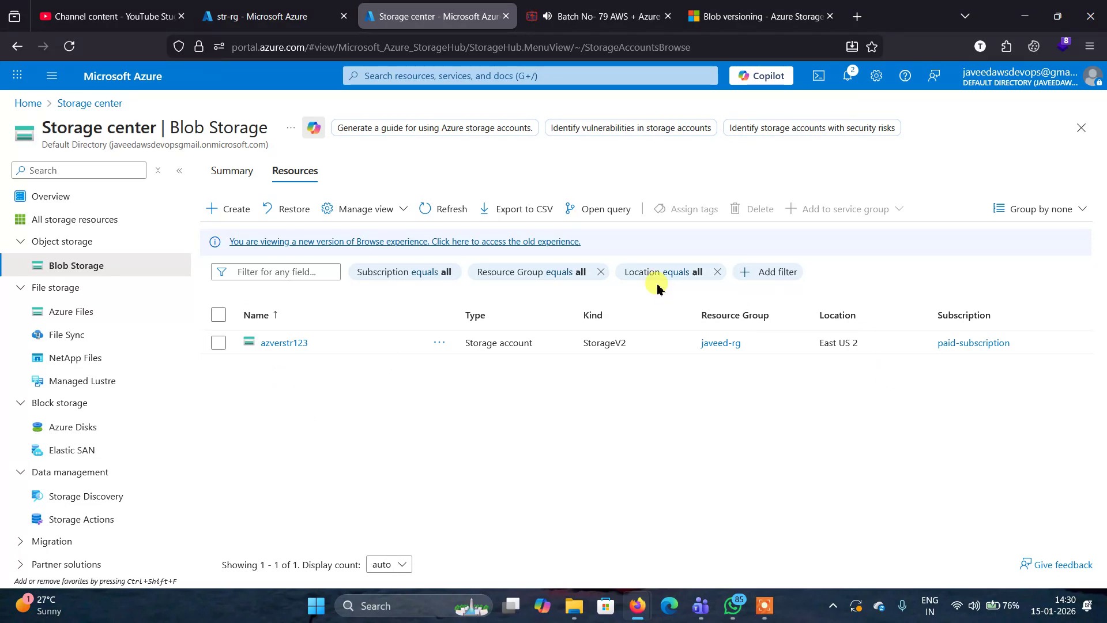
click(238, 210)
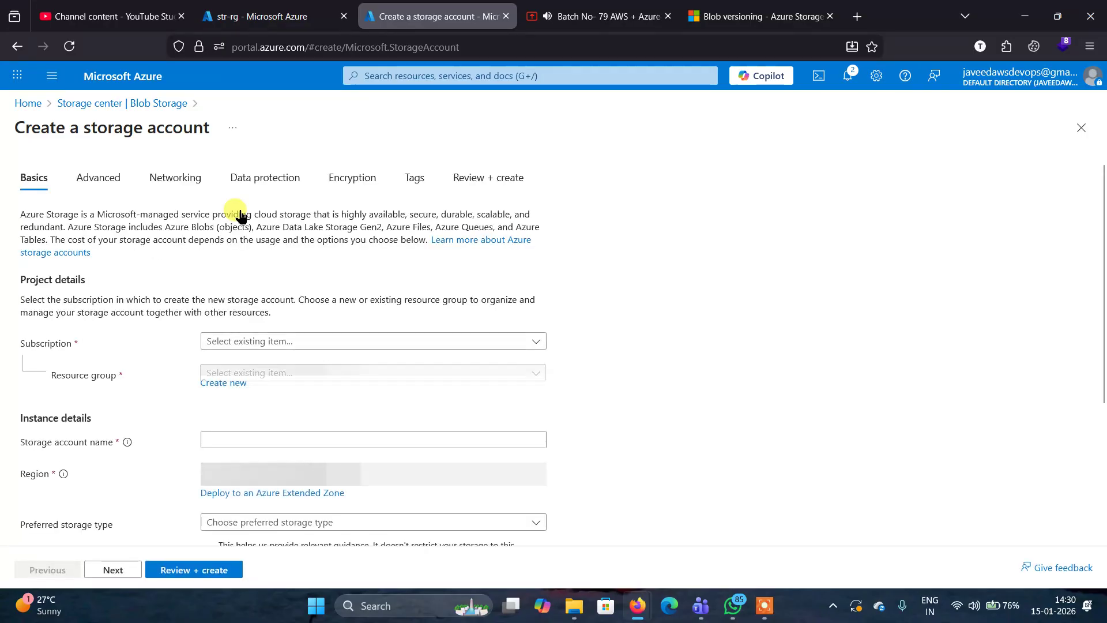
click(248, 444)
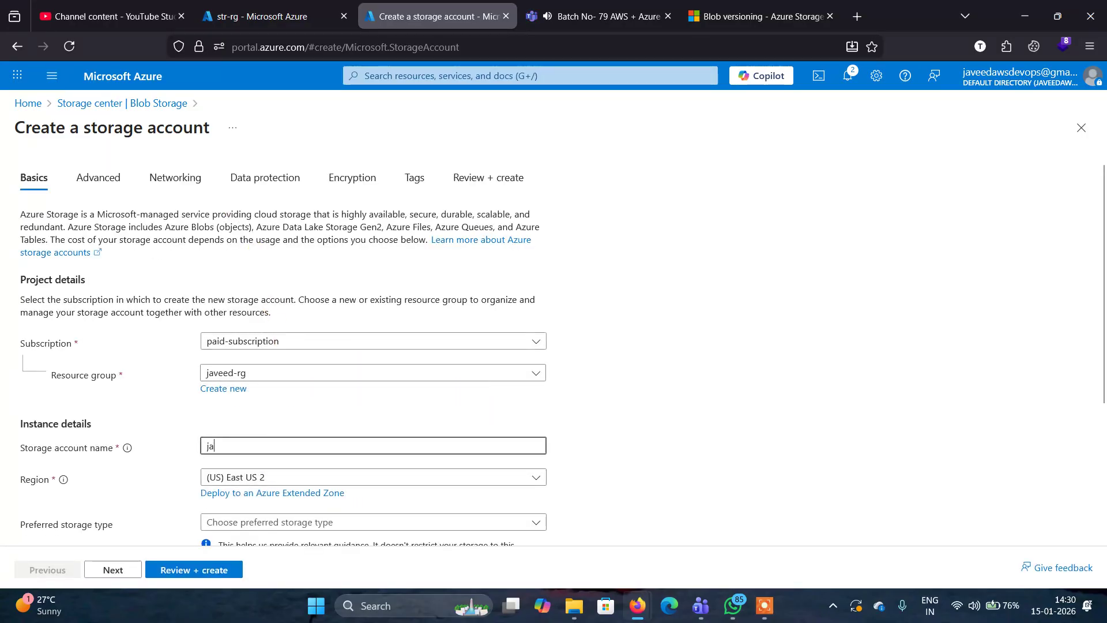
text(javedd)
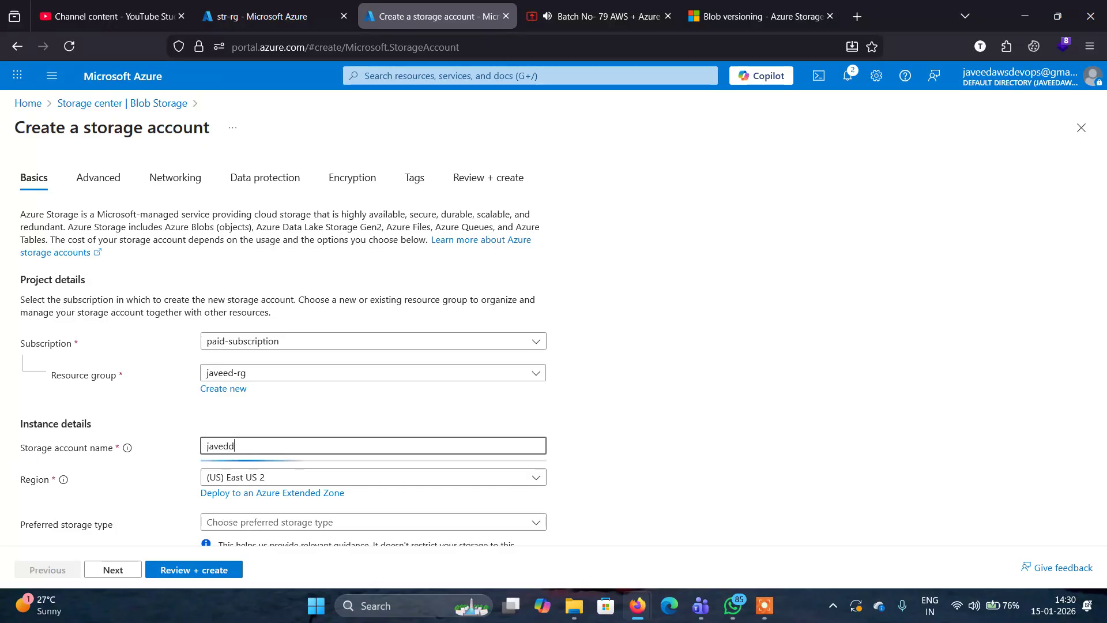
text(edver)
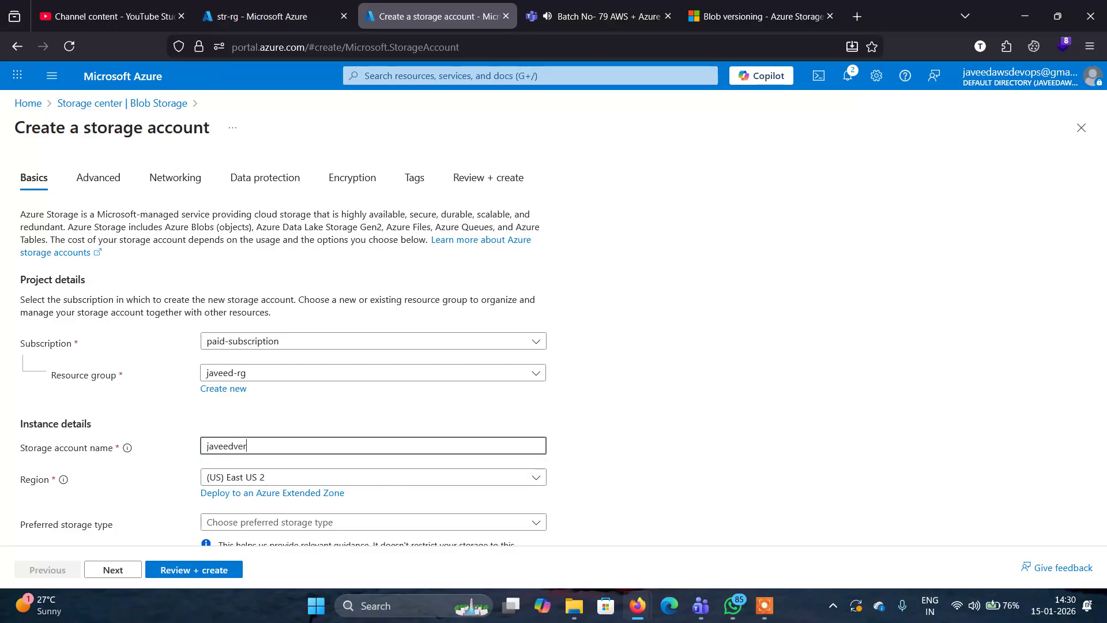
text(str1234)
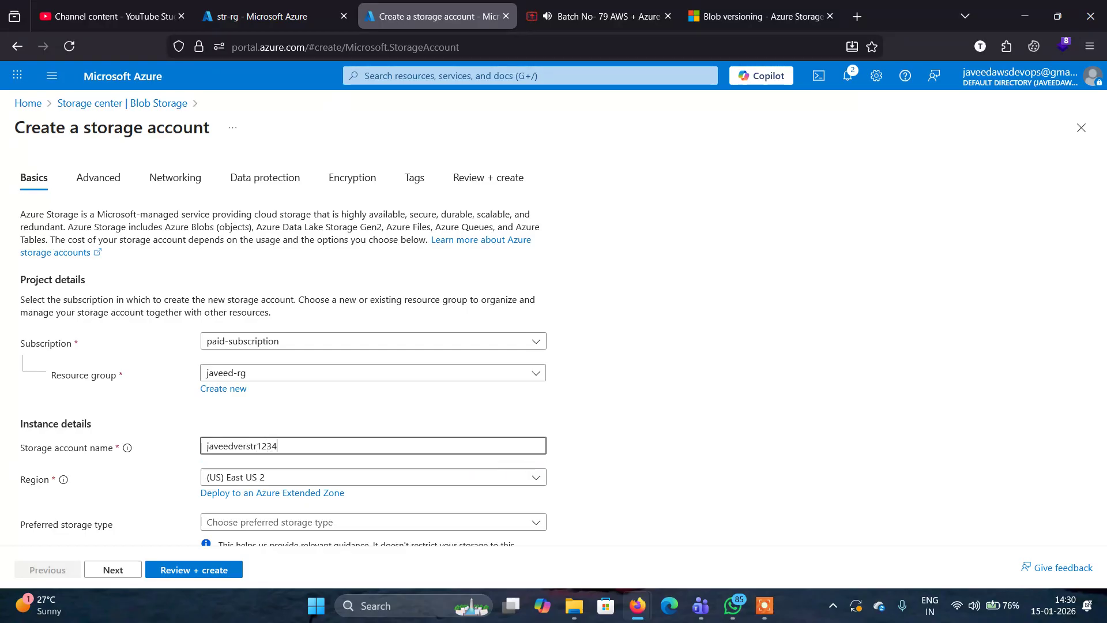
Step: Set the preferred storage type to Azure Blob Storage or Azure Data Lake Storage Gen 2 and the primary workload to Big Data Analytics
scroll(495, 448, down, 2)
click(527, 422)
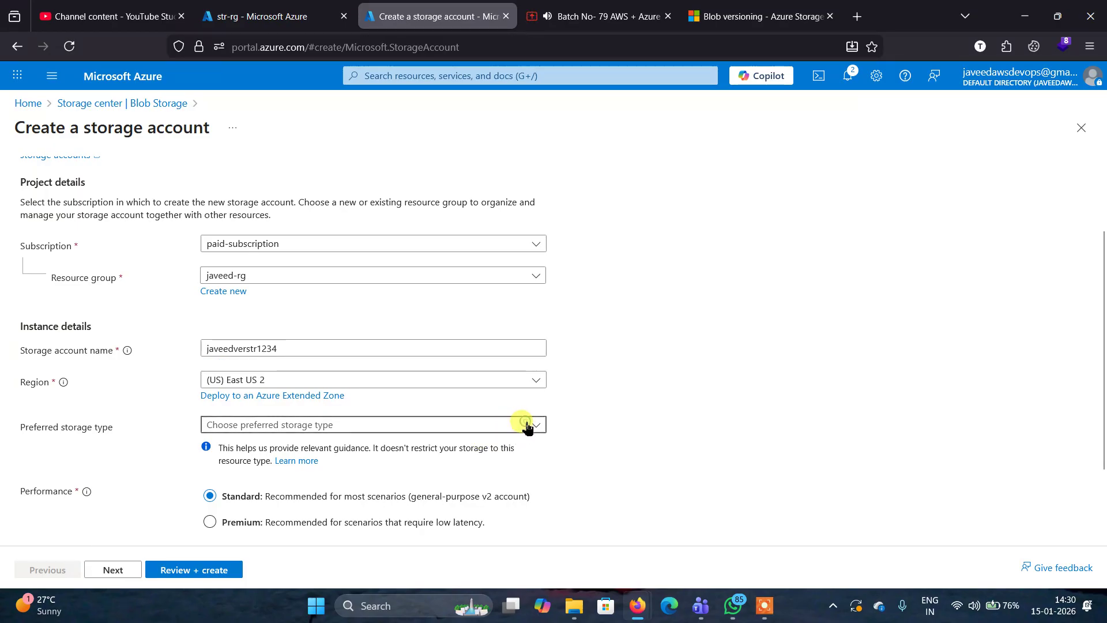
click(528, 426)
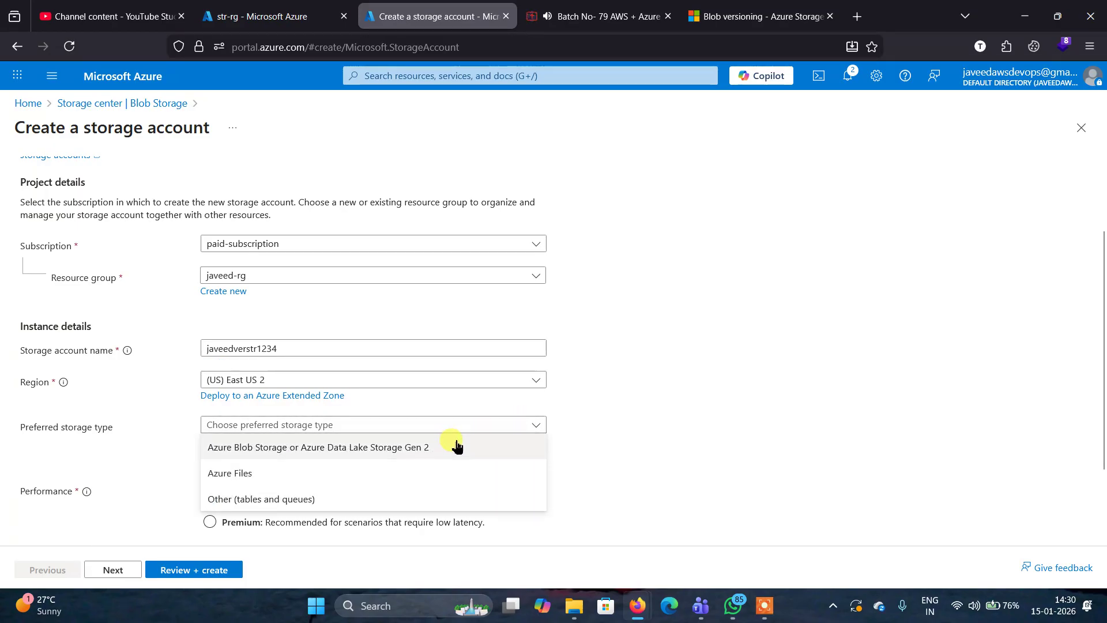
click(588, 427)
scroll(589, 427, down, 2)
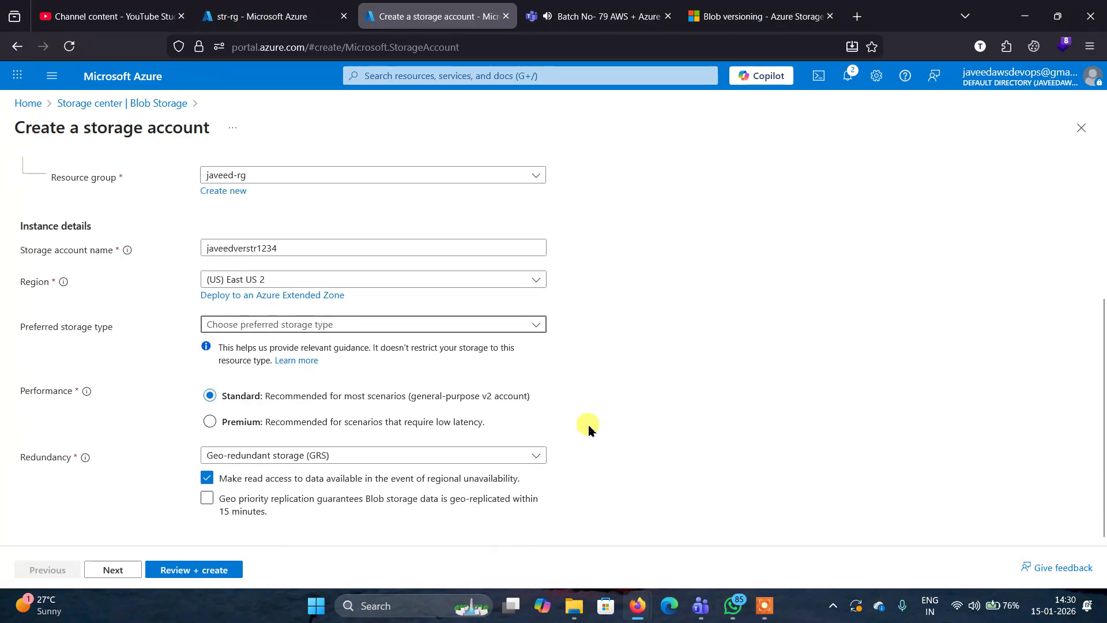
click(529, 325)
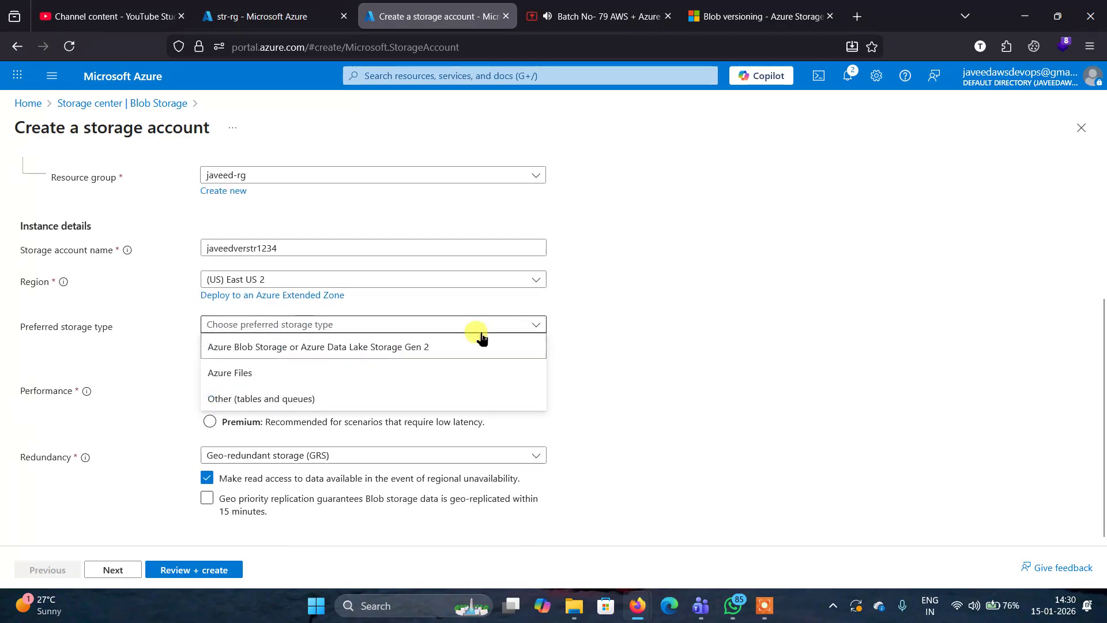
click(441, 348)
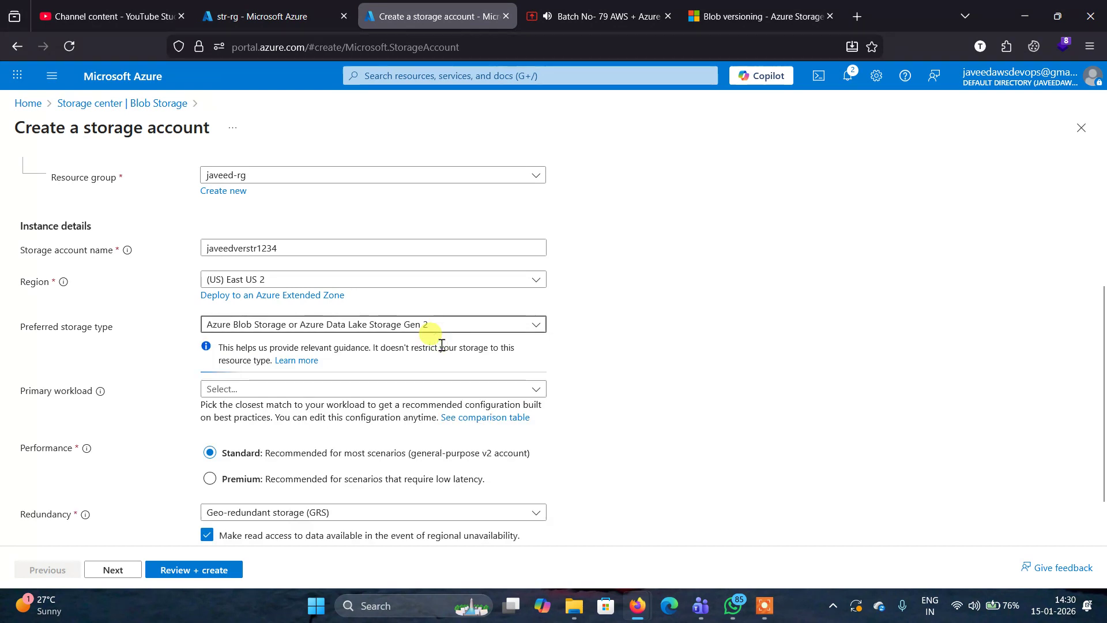
click(534, 393)
click(595, 356)
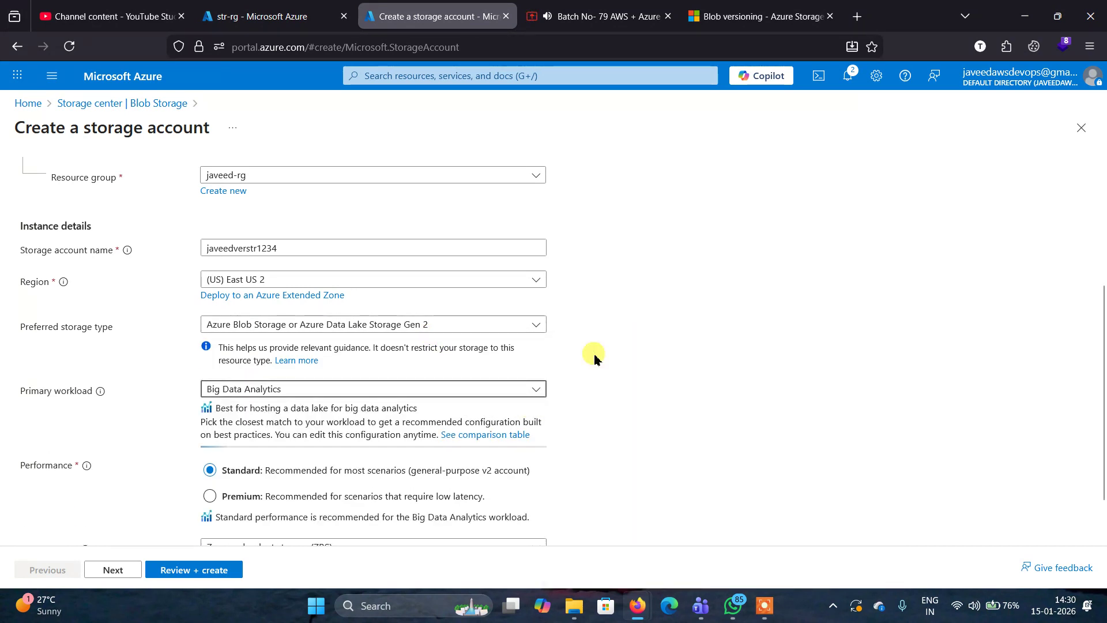
Step: Set the new account's redundancy to Locally-redundant storage (LRS)
scroll(529, 484, down, 2)
click(530, 488)
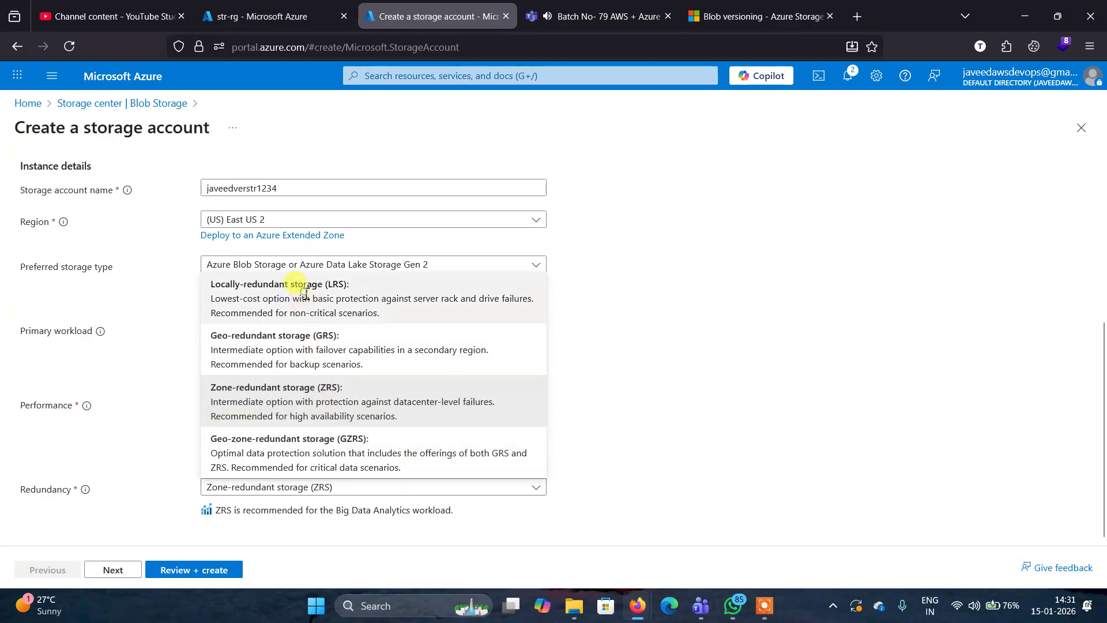
click(304, 294)
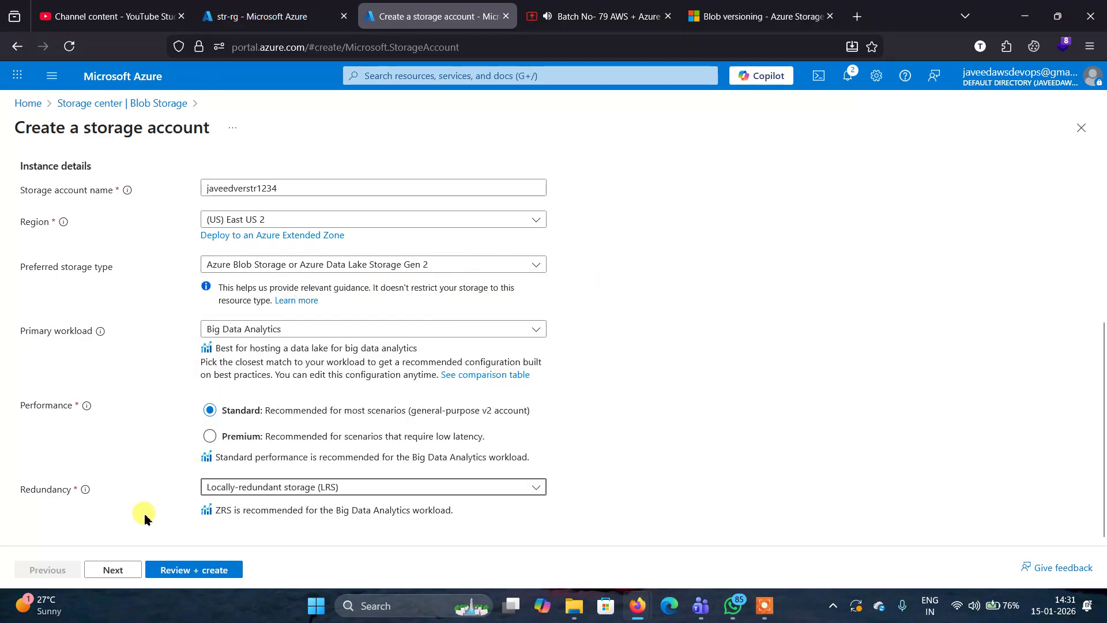
Step: Enable versioning for blobs and the blob change feed in the new account's data protection settings
click(113, 570)
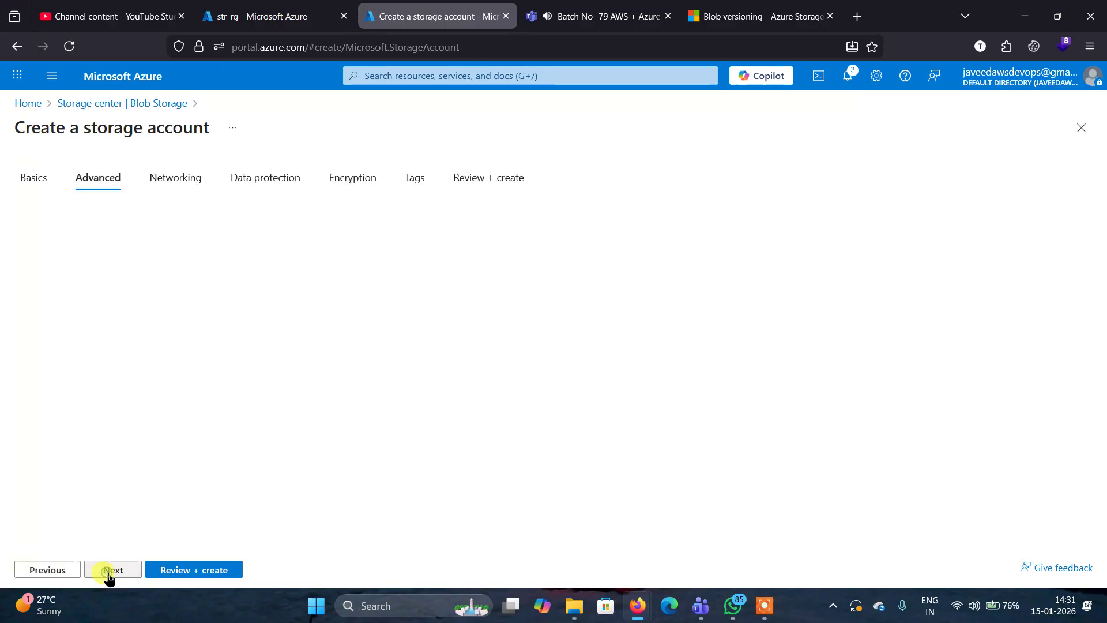
click(274, 181)
scroll(460, 294, down, 4)
scroll(460, 294, down, 2)
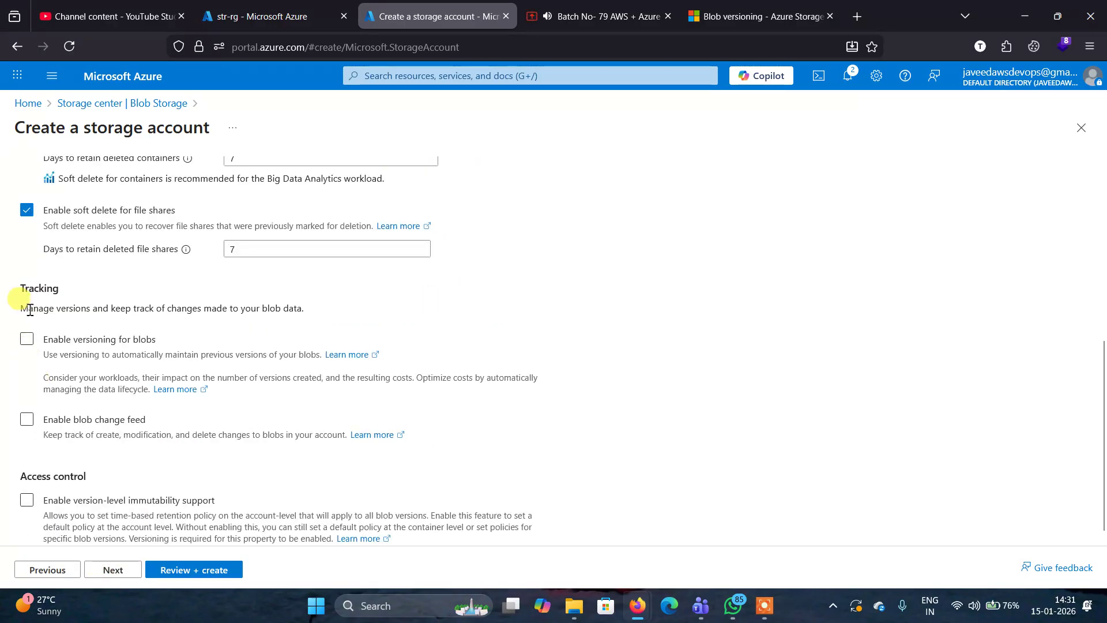
click(27, 340)
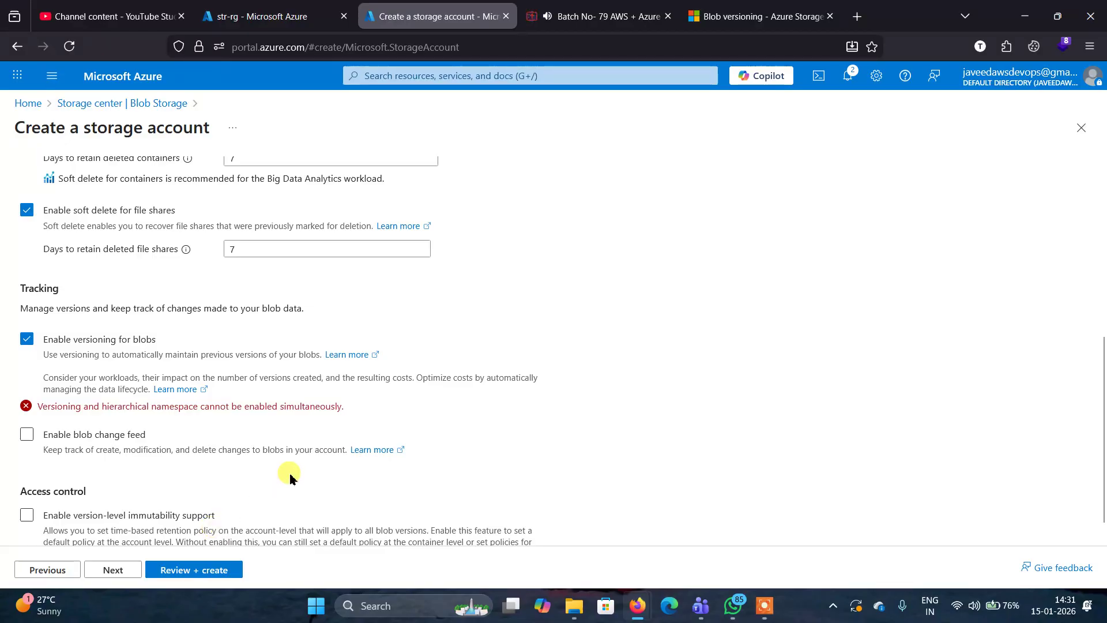
scroll(290, 479, up, 1)
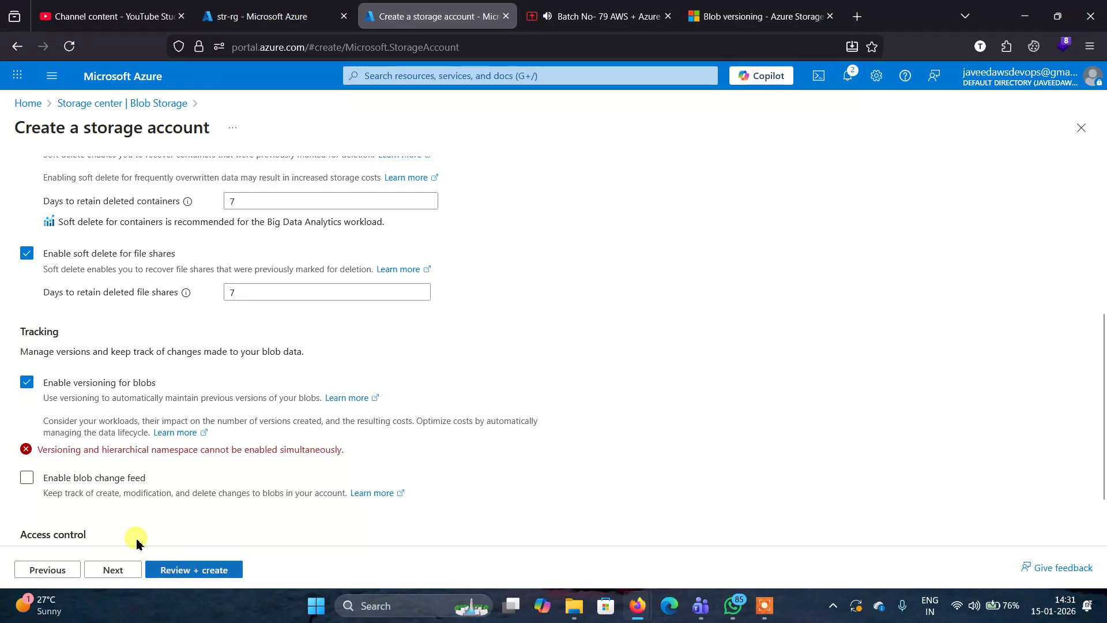
click(31, 480)
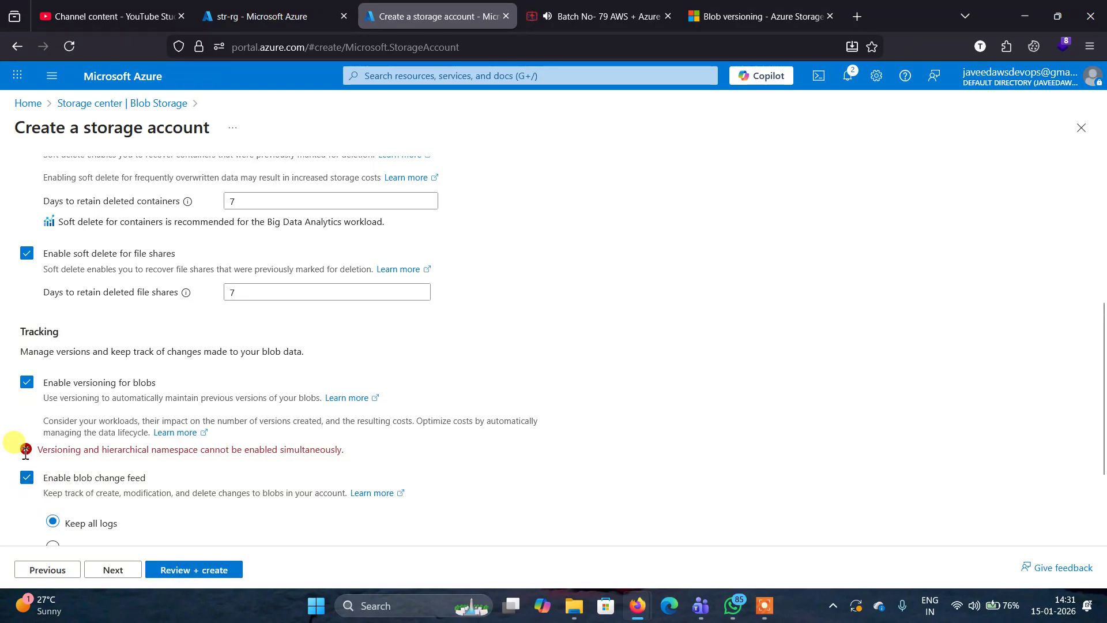
Step: Disable the hierarchical namespace in the new account's advanced settings
scroll(254, 424, up, 5)
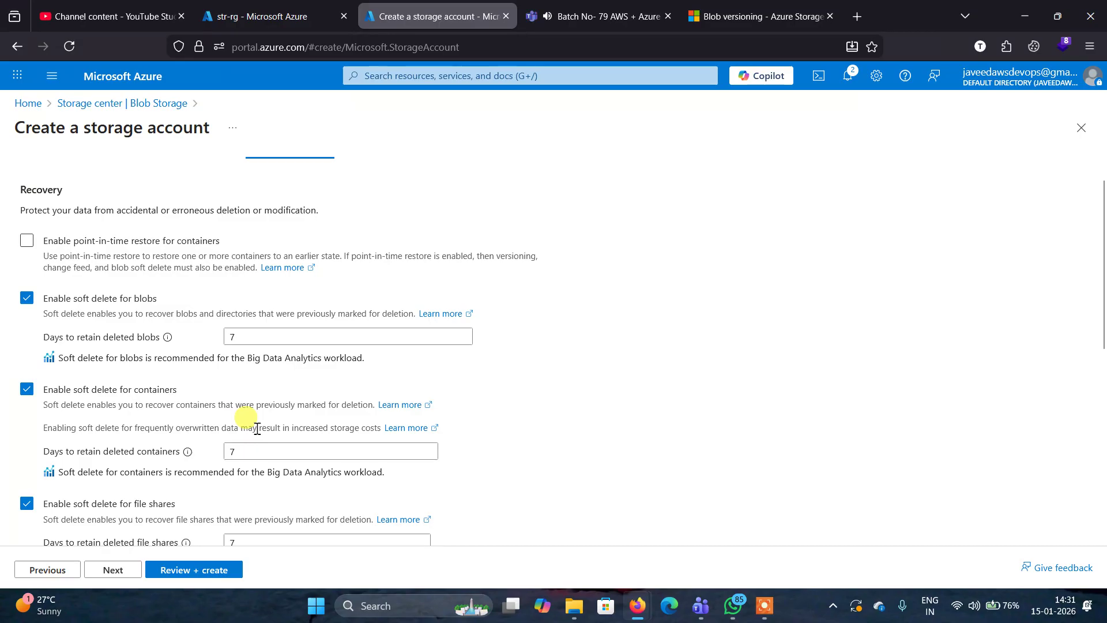
scroll(257, 429, up, 1)
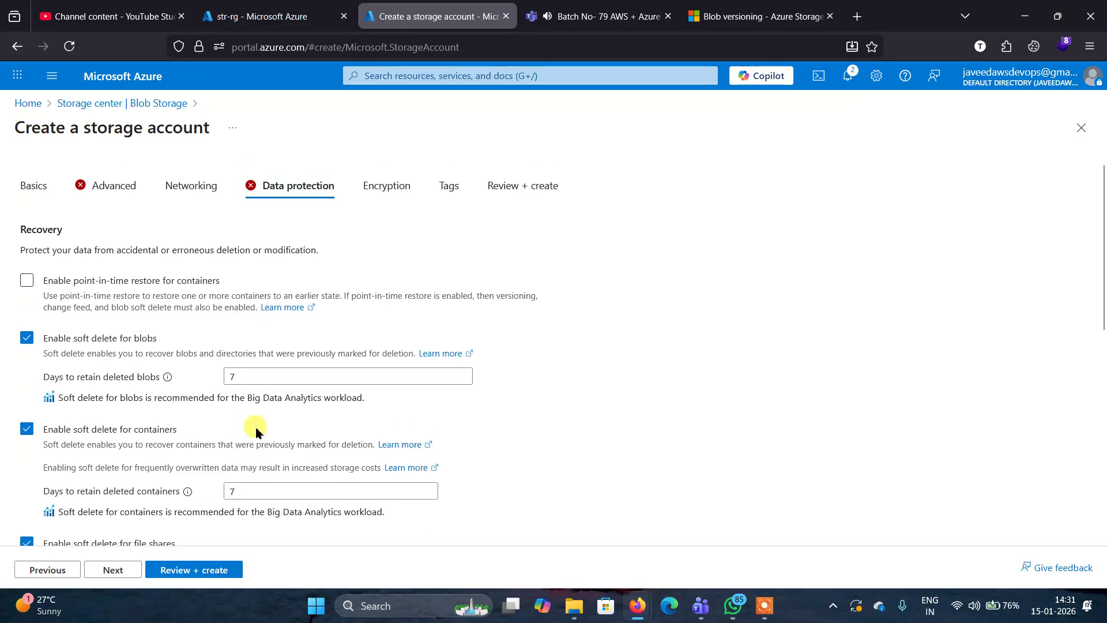
click(108, 180)
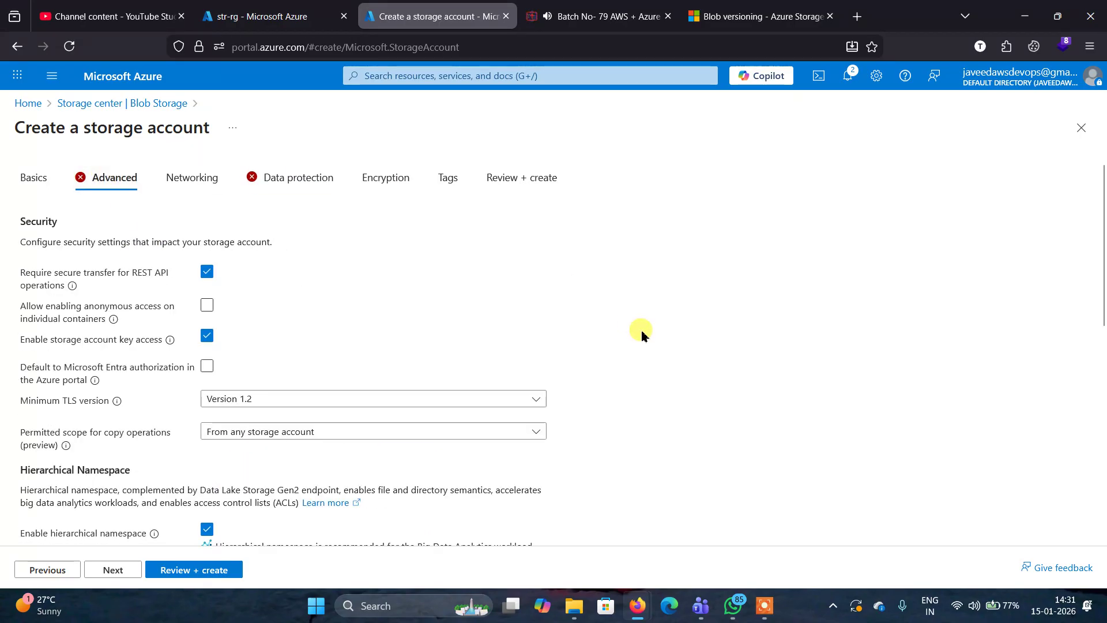
scroll(642, 334, down, 3)
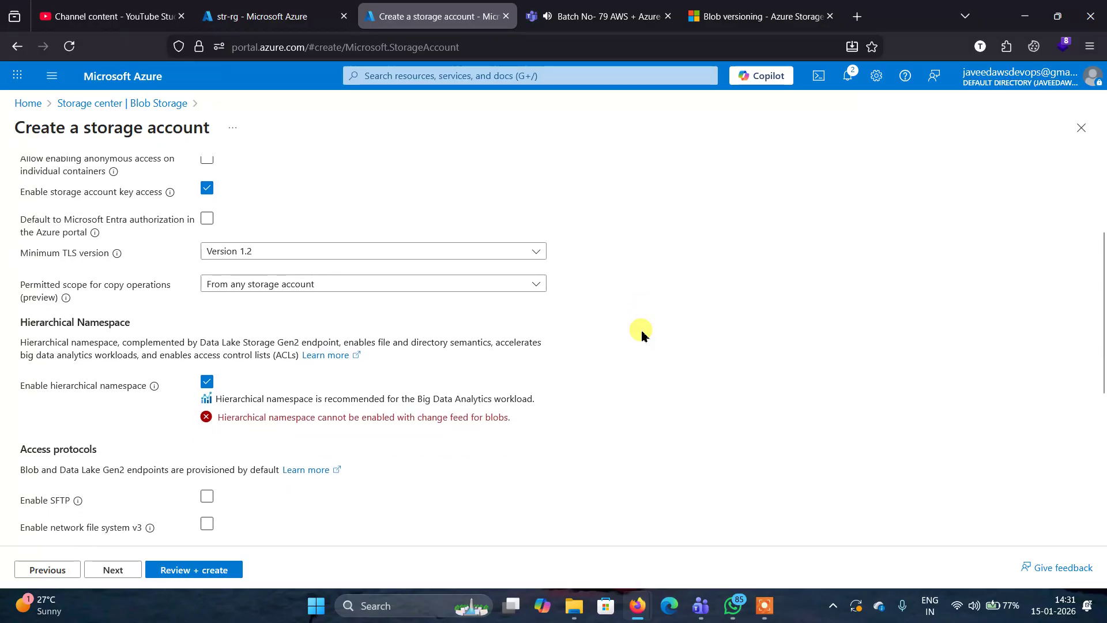
click(208, 382)
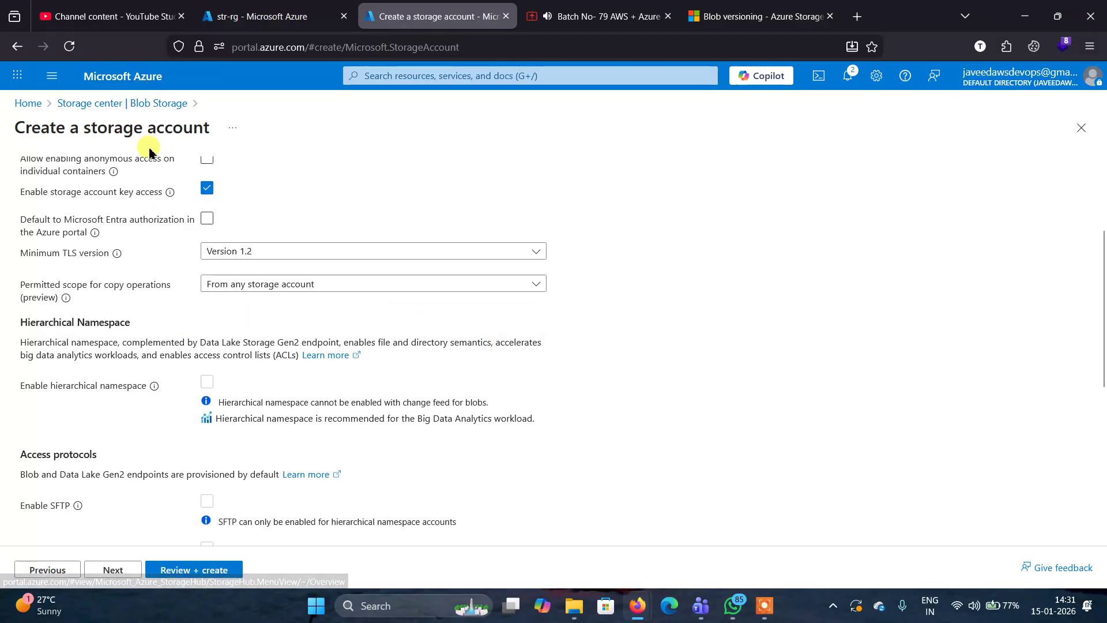
Step: Review the new account's networking settings and recheck the tracking options in its data protection settings
click(112, 570)
scroll(574, 349, down, 1)
scroll(574, 349, up, 1)
scroll(574, 348, down, 1)
scroll(574, 349, up, 1)
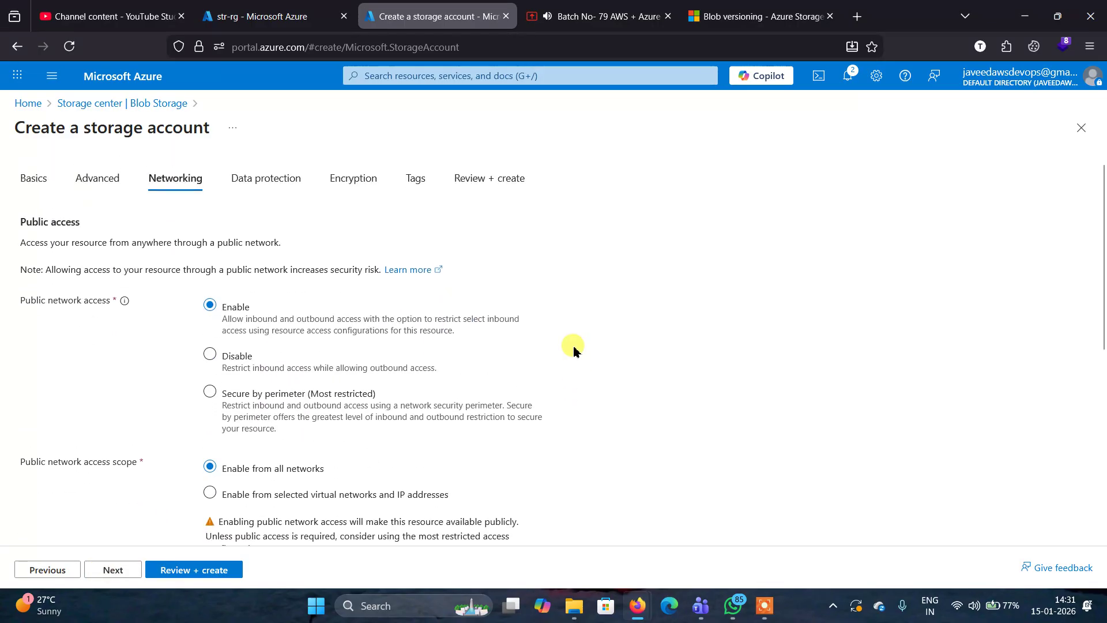
click(279, 180)
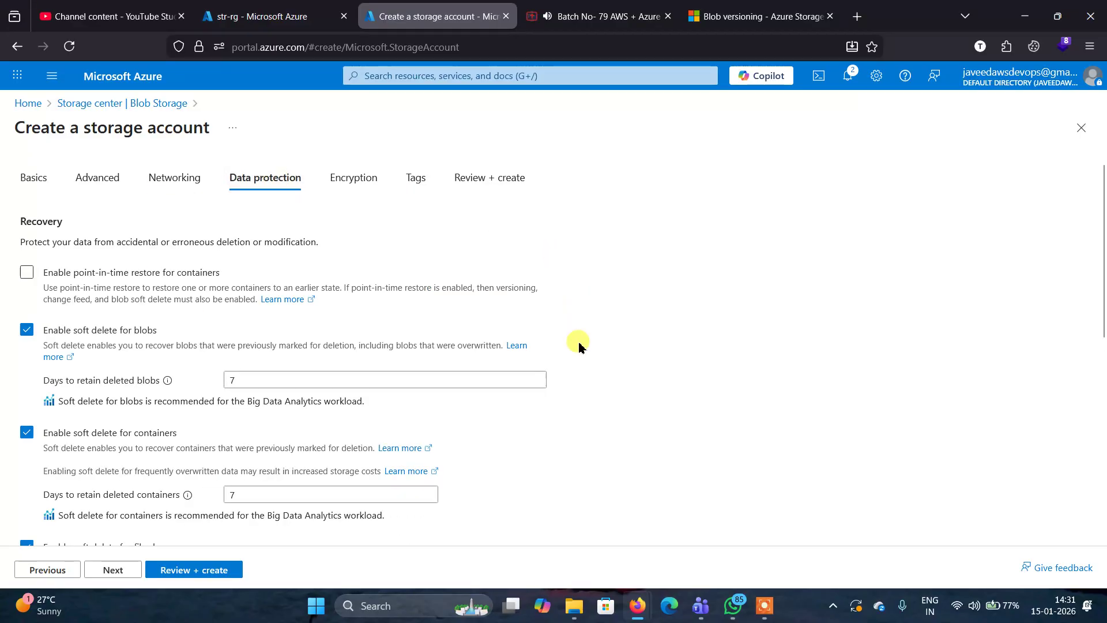
scroll(578, 347, down, 3)
scroll(579, 348, down, 1)
scroll(174, 417, down, 3)
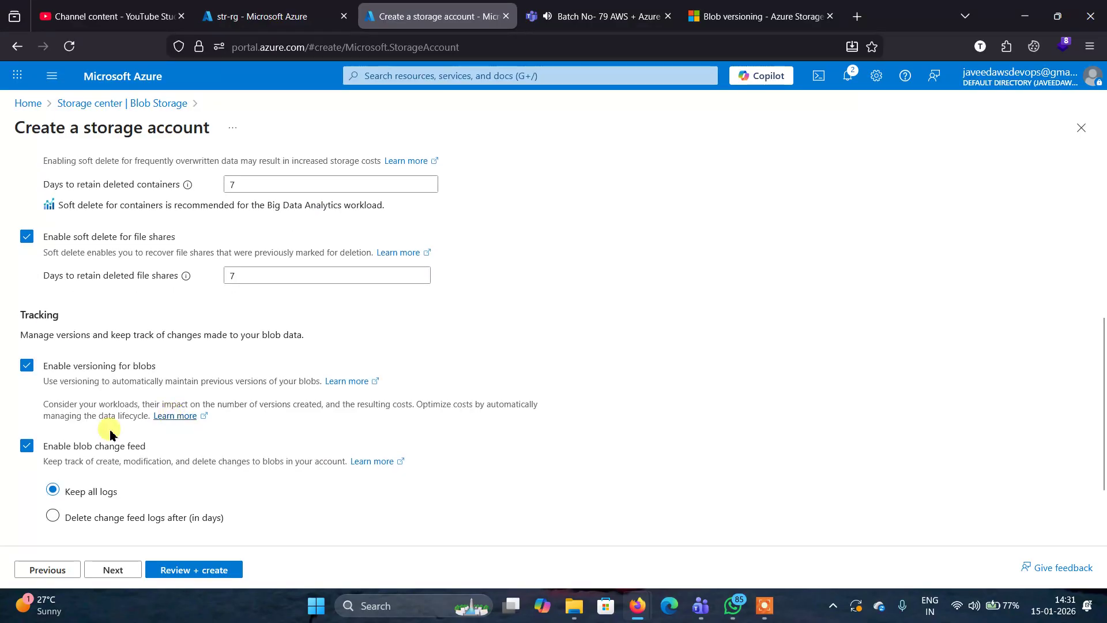
Step: Recheck the blob versioning and change feed settings under data protection, and create the storage account
click(191, 571)
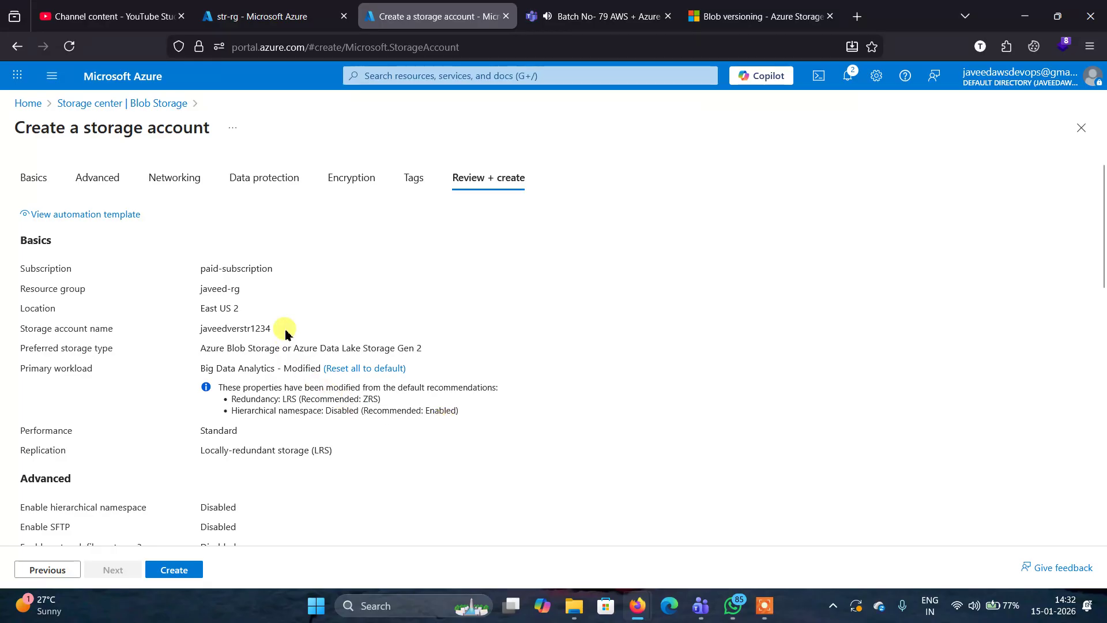
click(268, 176)
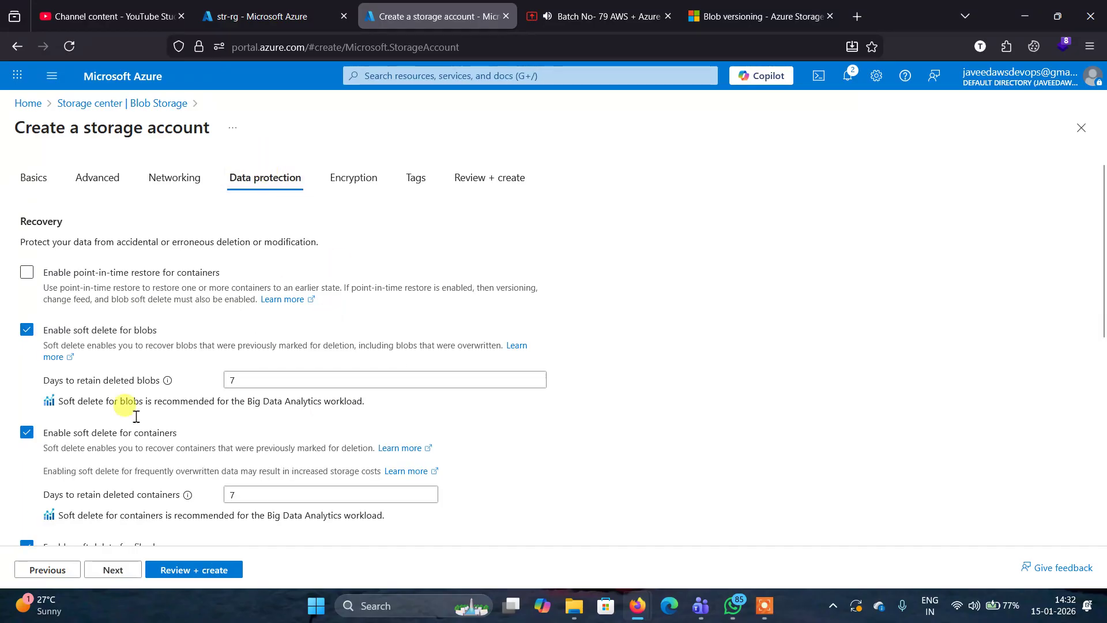
scroll(89, 490, down, 3)
scroll(98, 478, down, 3)
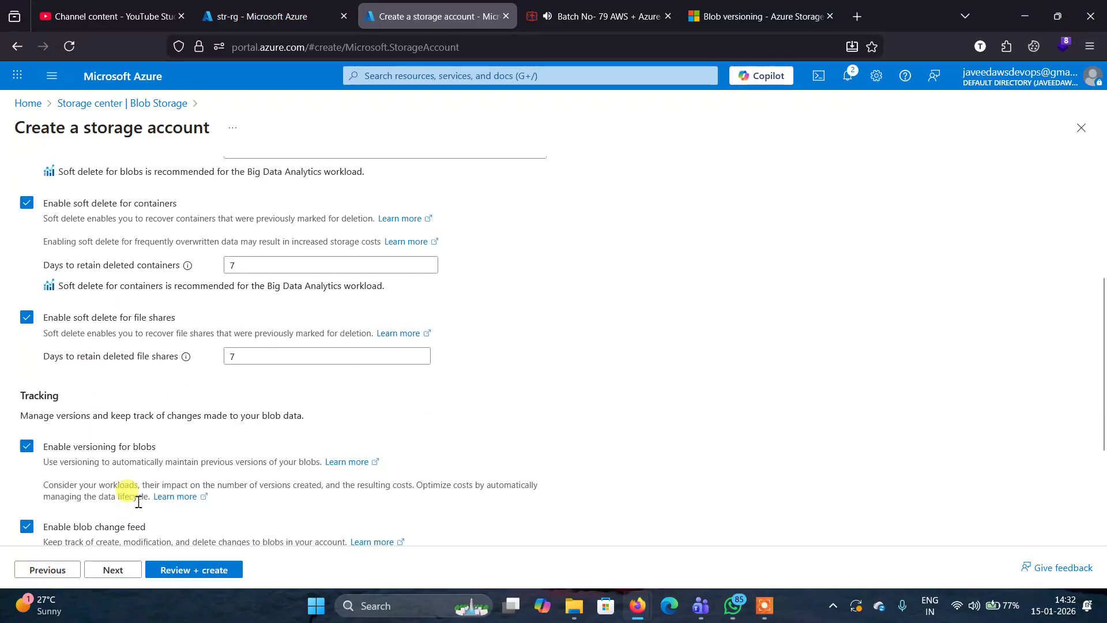
click(202, 571)
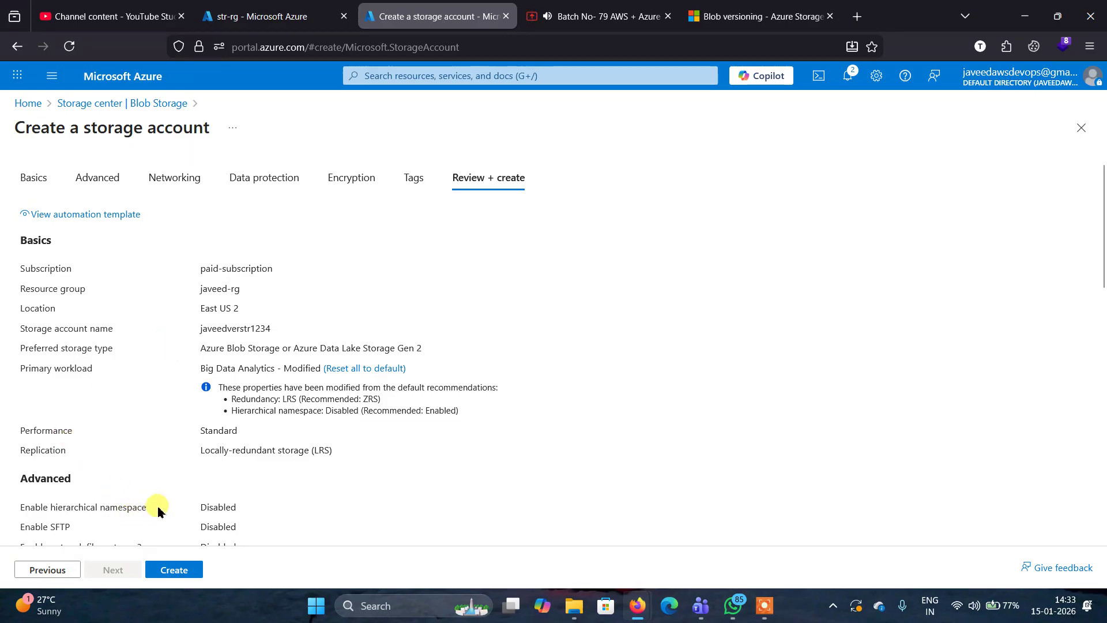
click(174, 570)
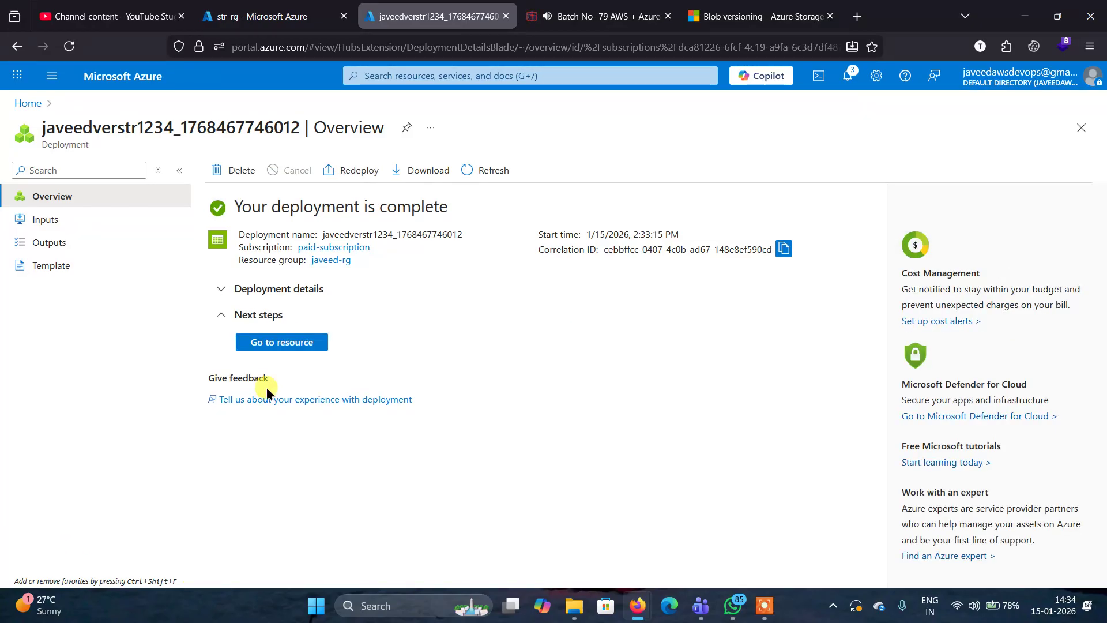
Step: Create a blob container named javeedverctr in the newly deployed storage account
click(283, 344)
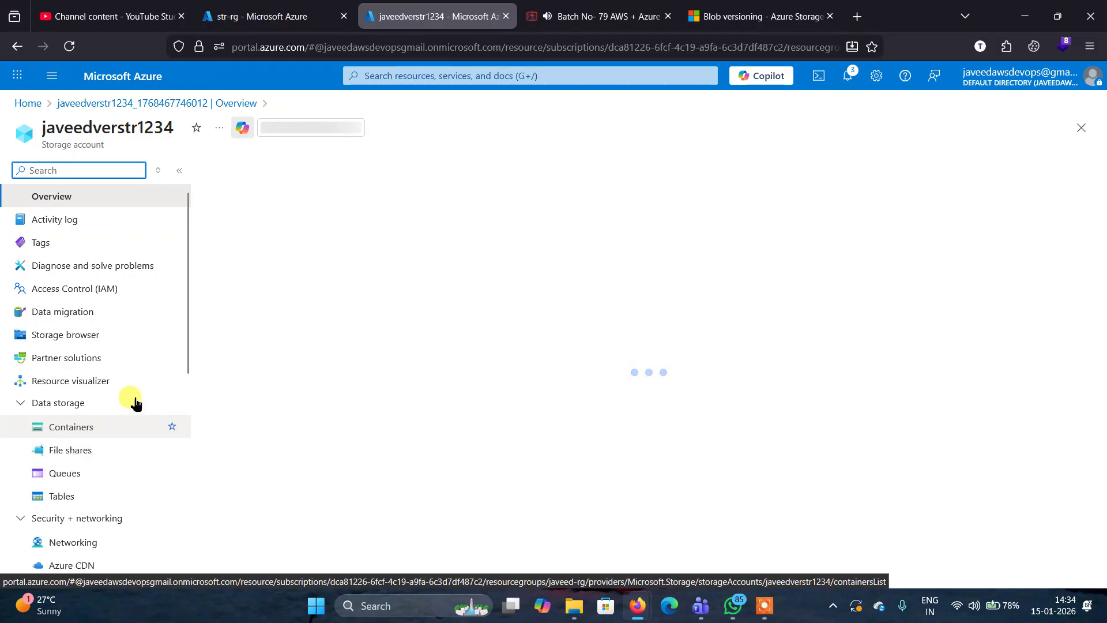
click(63, 428)
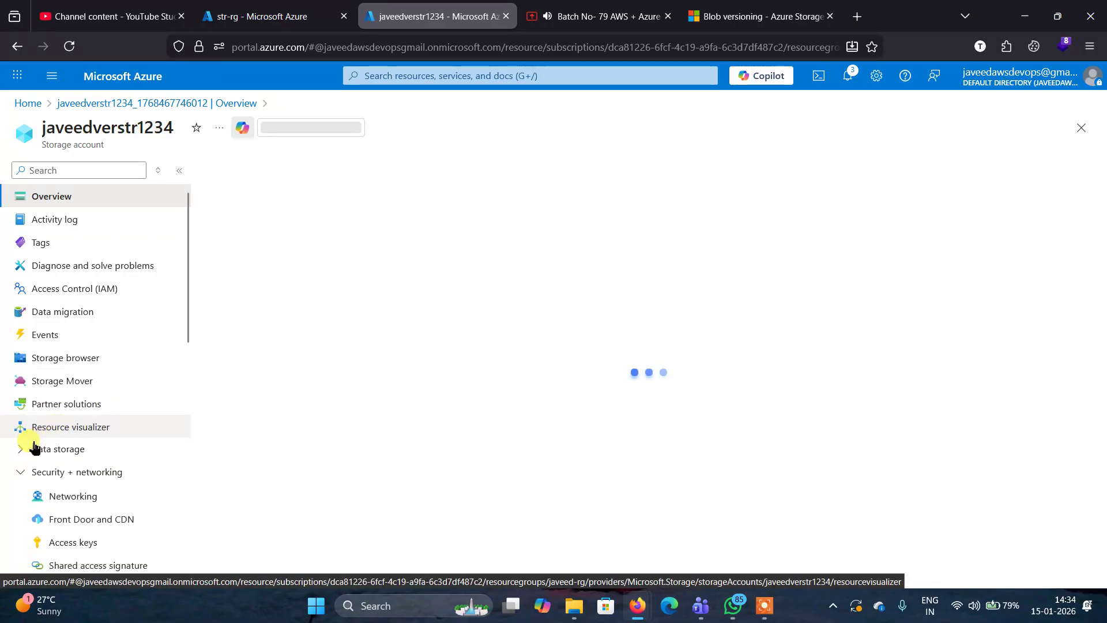
click(23, 449)
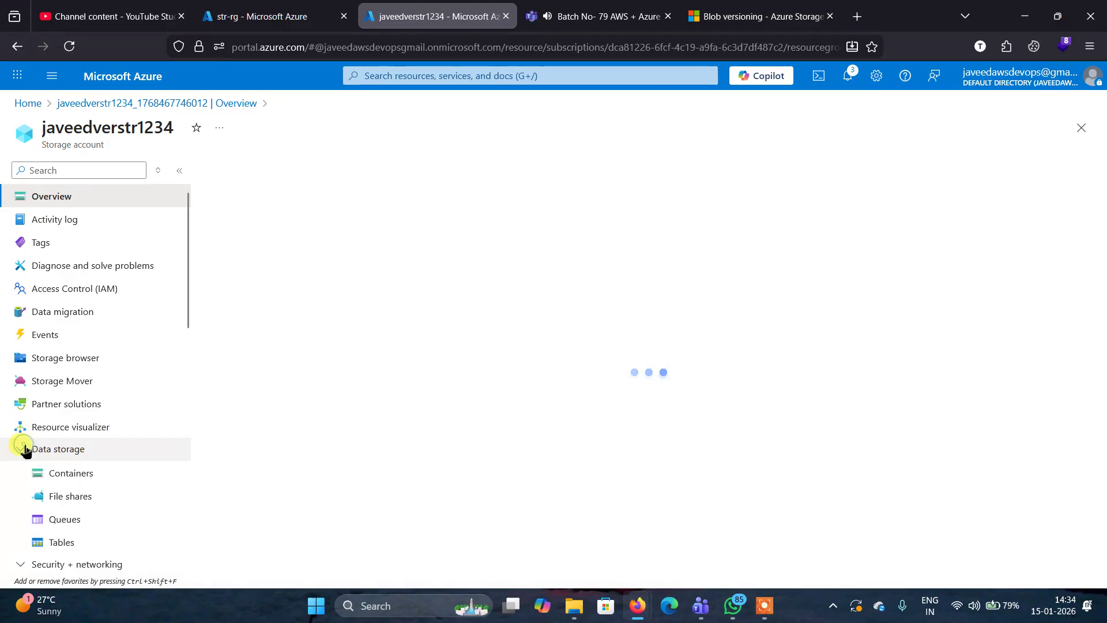
click(79, 473)
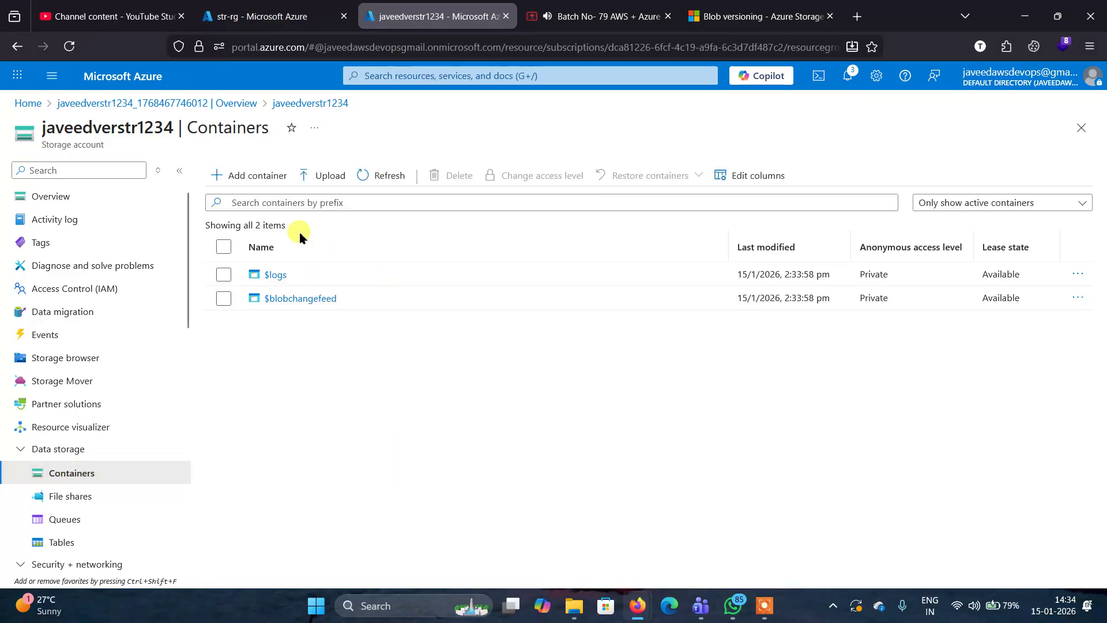
click(265, 180)
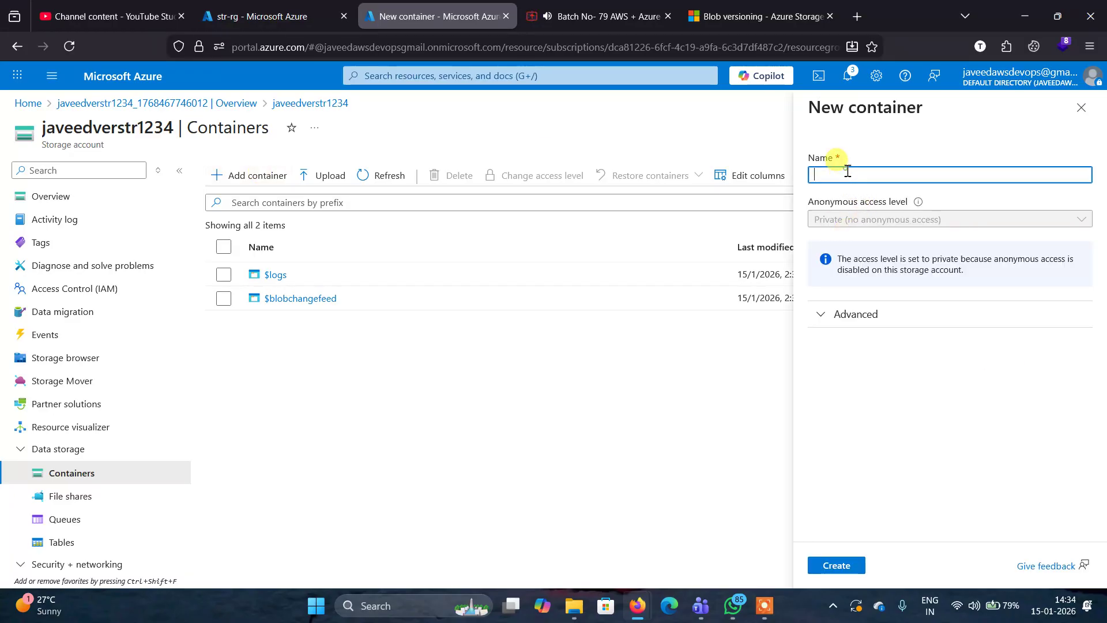
text(javeedverctr)
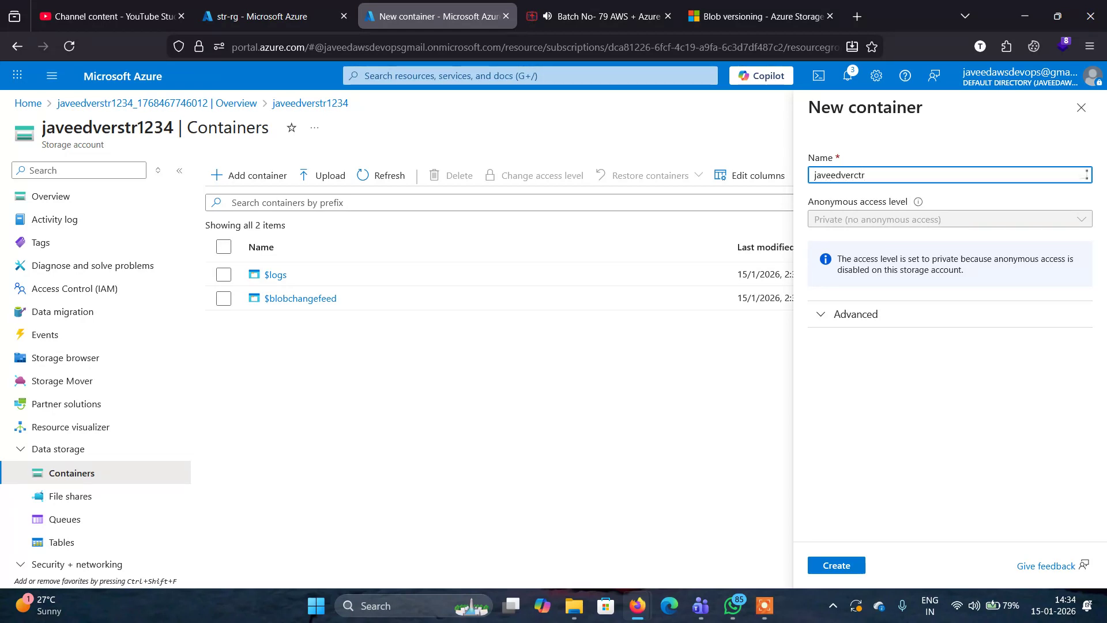
click(826, 565)
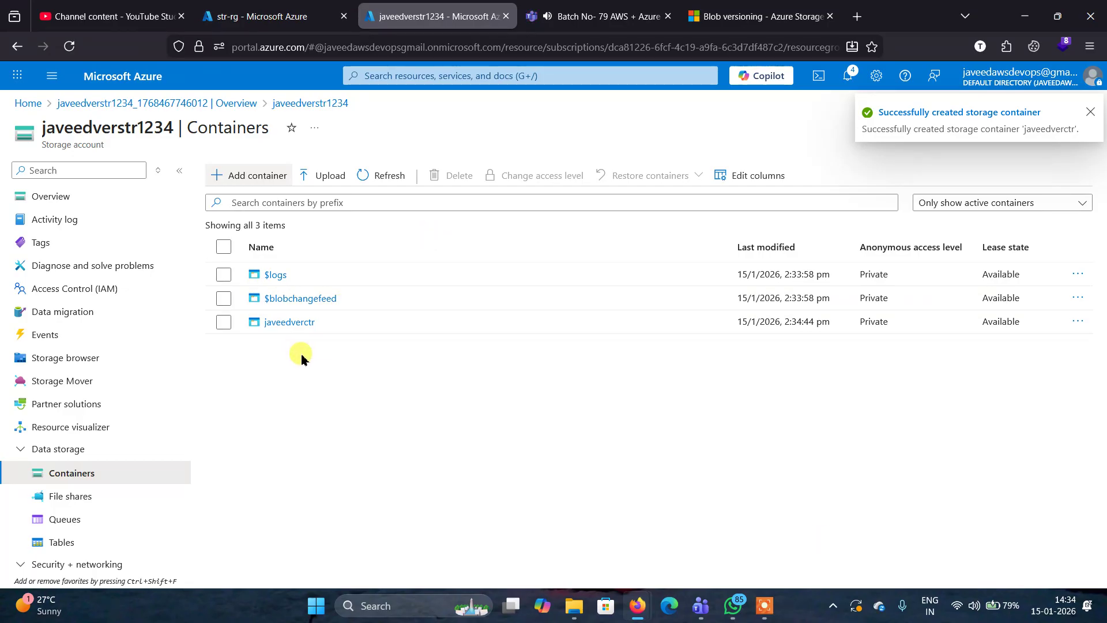
Step: Upload ver.txt from the Desktop folder as a blob into the javeedverctr container
click(291, 323)
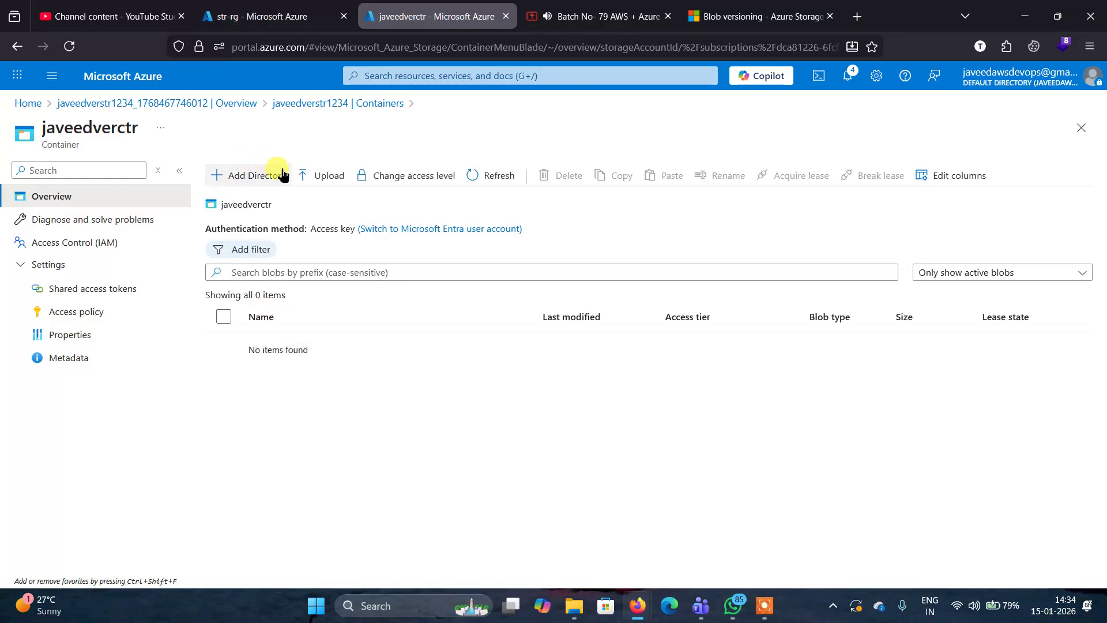
click(327, 177)
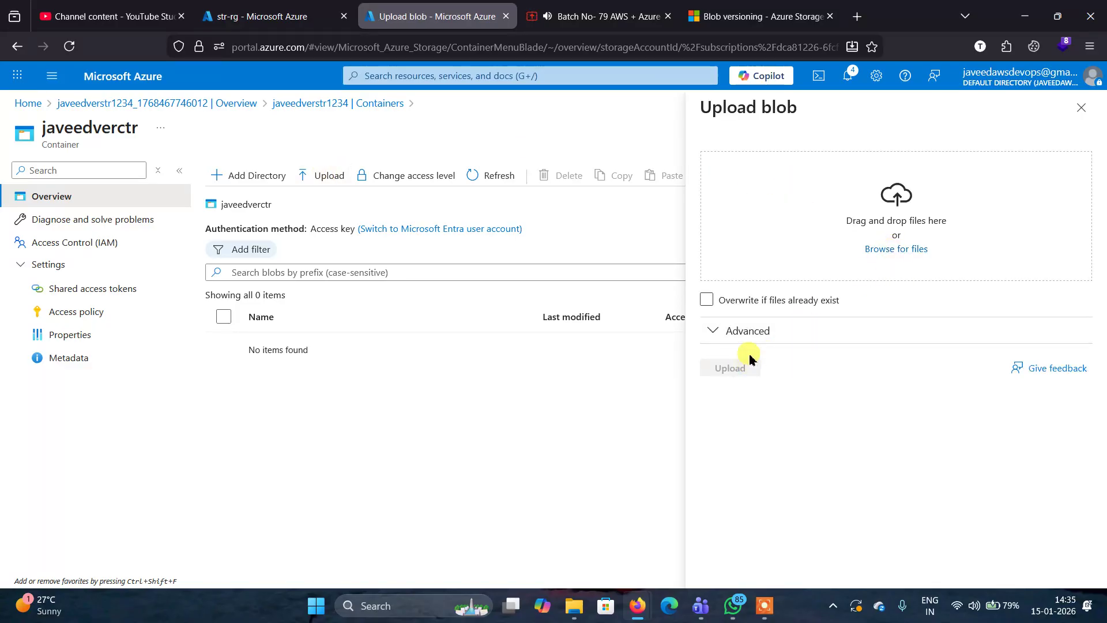
click(890, 252)
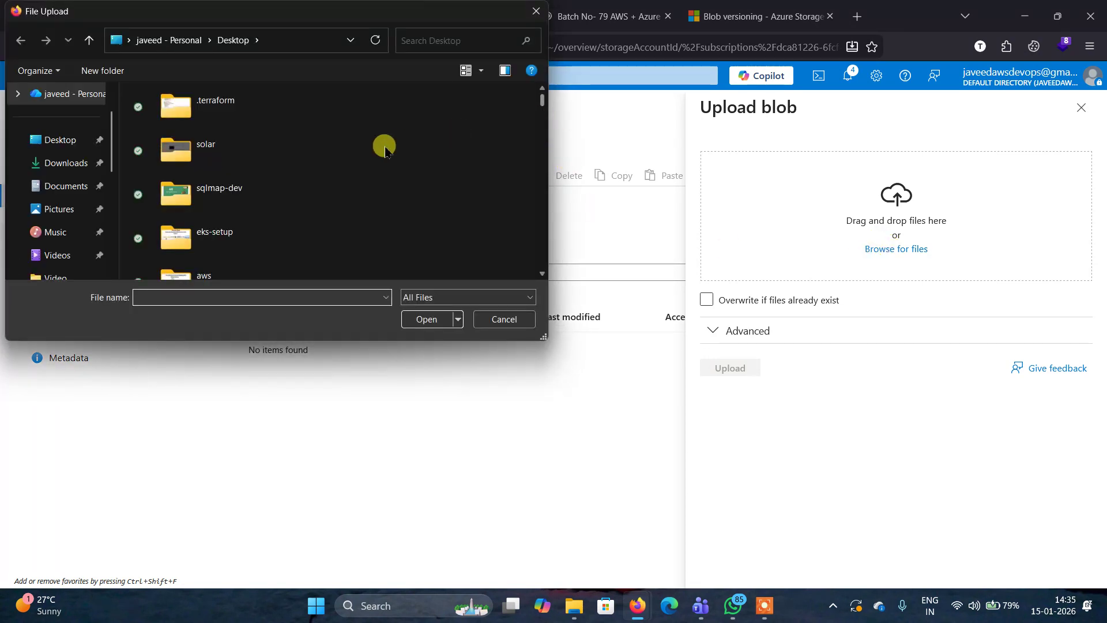
click(77, 143)
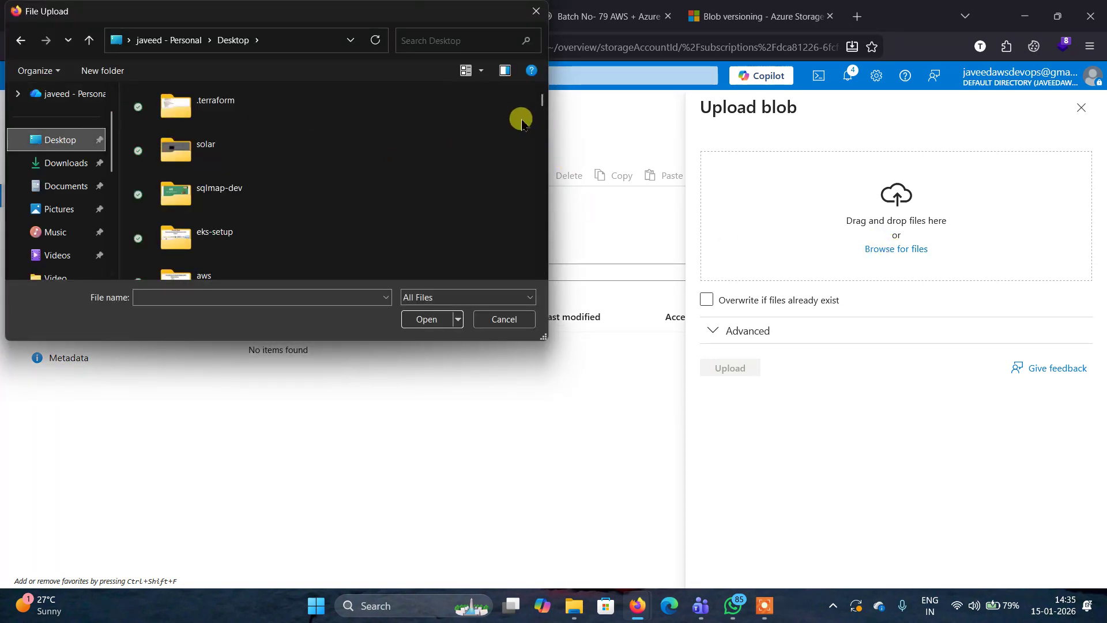
right_click(542, 193)
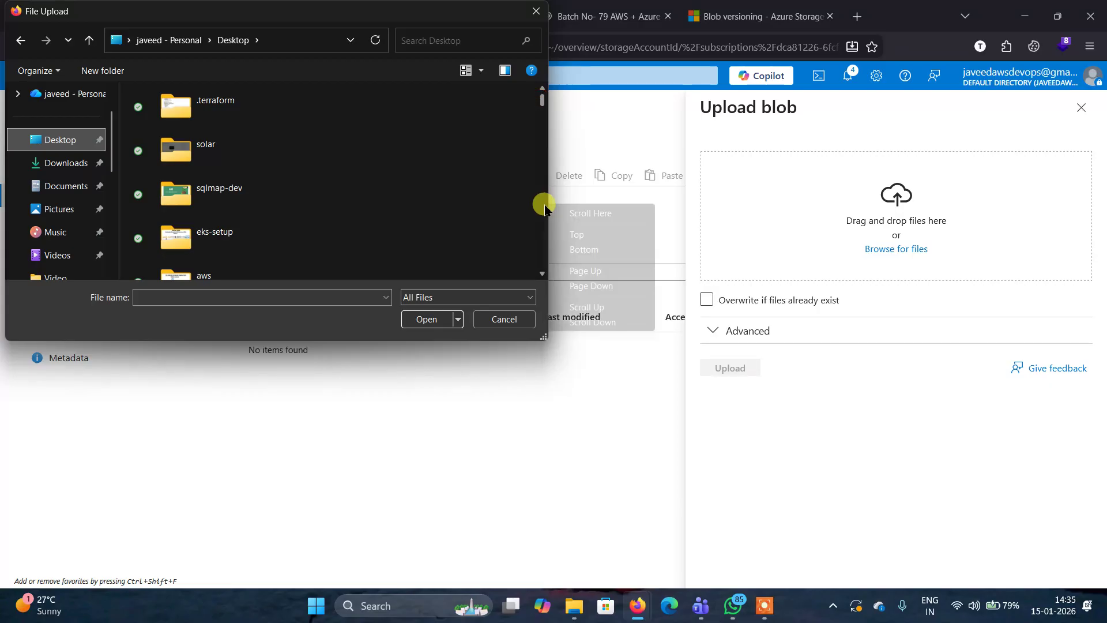
click(237, 192)
text(ver)
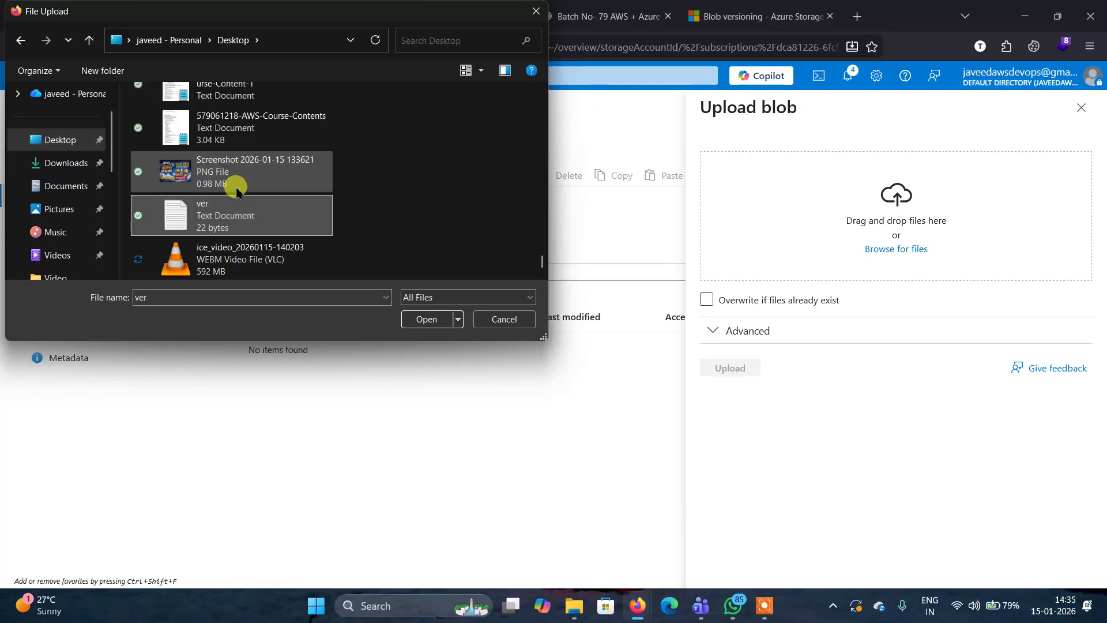
click(426, 319)
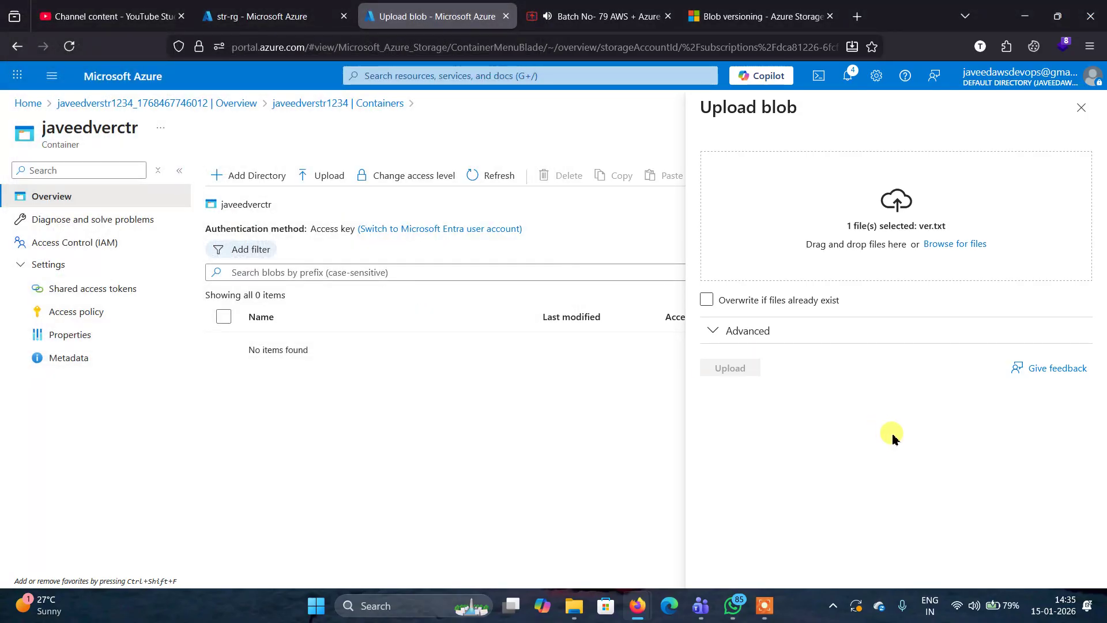
click(723, 369)
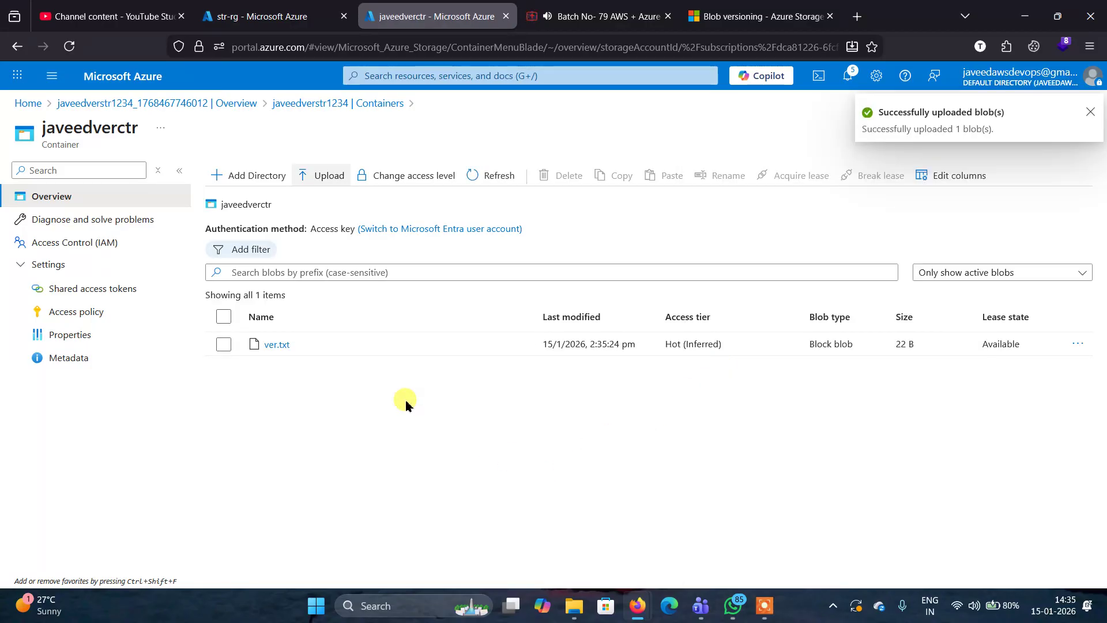
Step: Inspect the properties, metadata and index tags of the ver.txt blob, and close its details
click(276, 345)
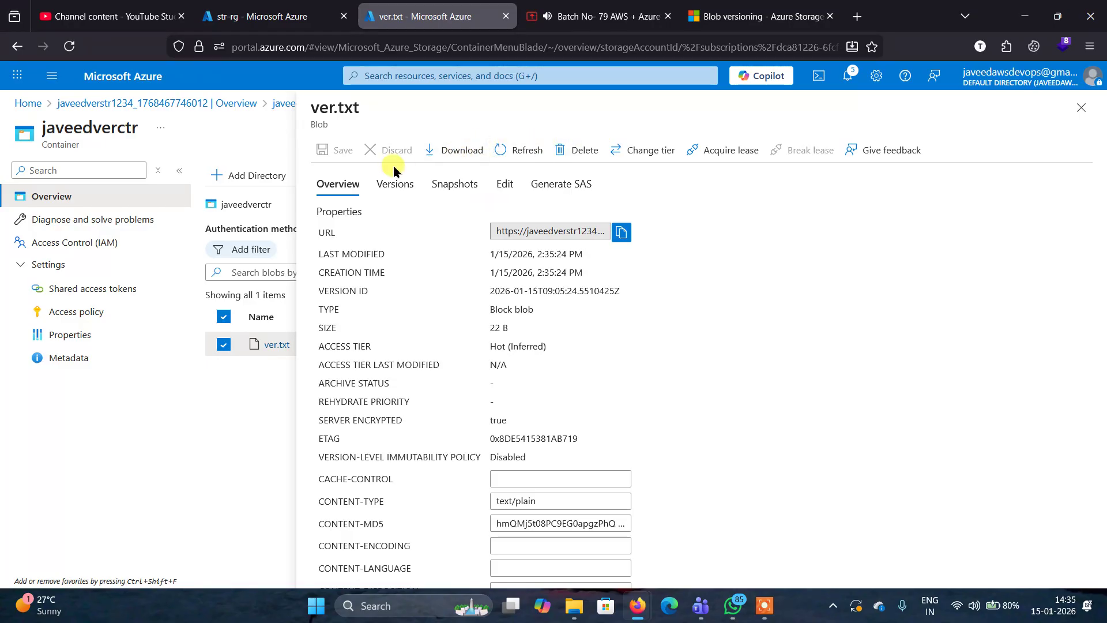
scroll(714, 310, down, 5)
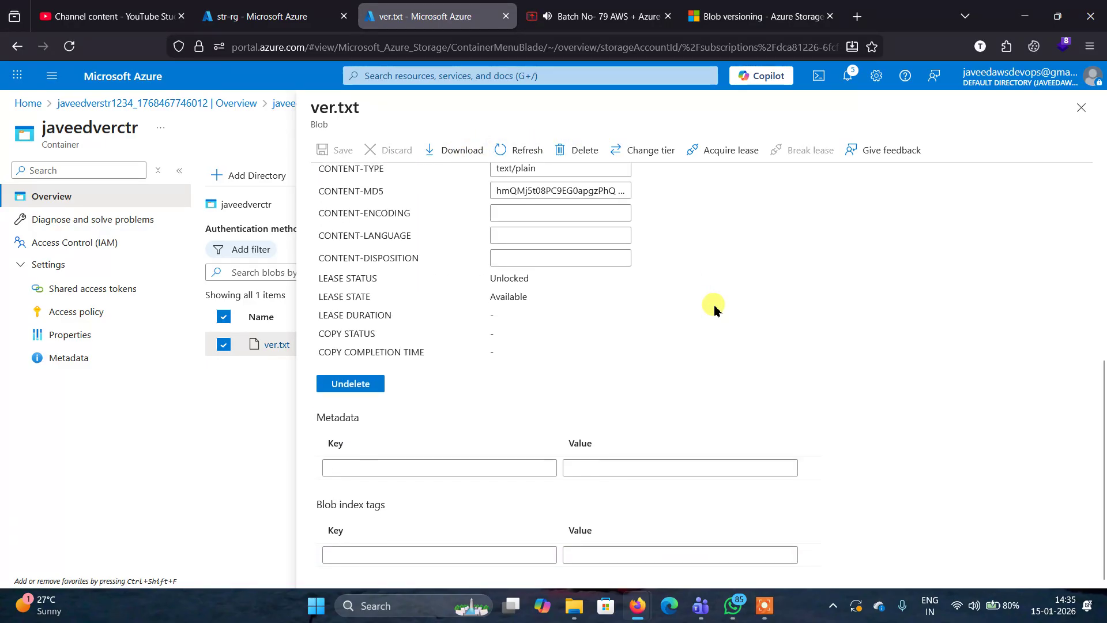
scroll(714, 310, up, 4)
scroll(714, 310, up, 2)
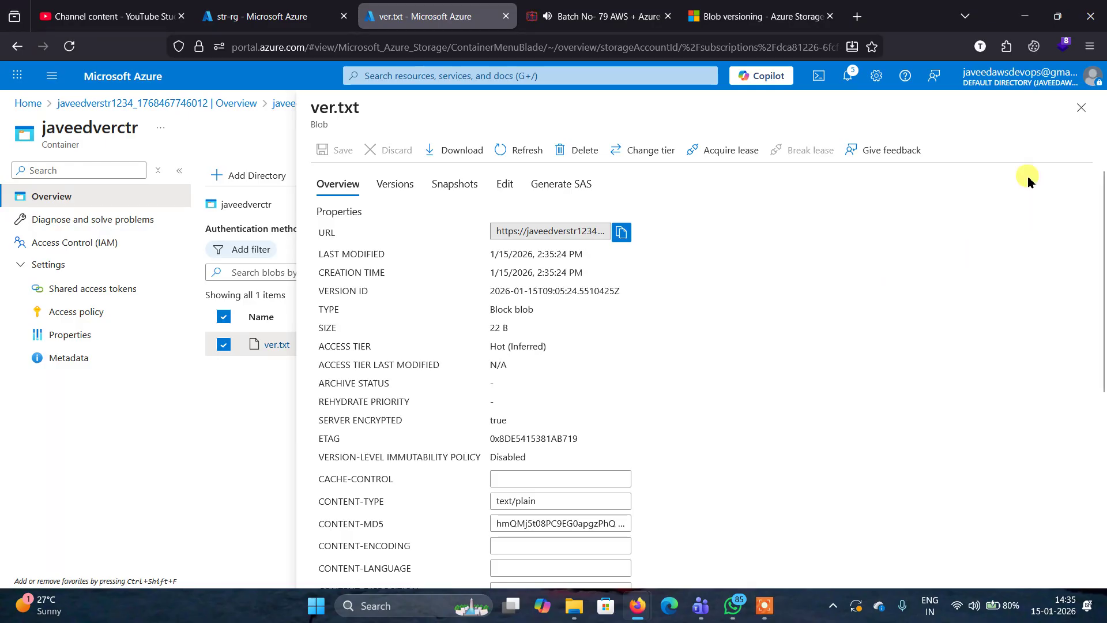
click(1085, 108)
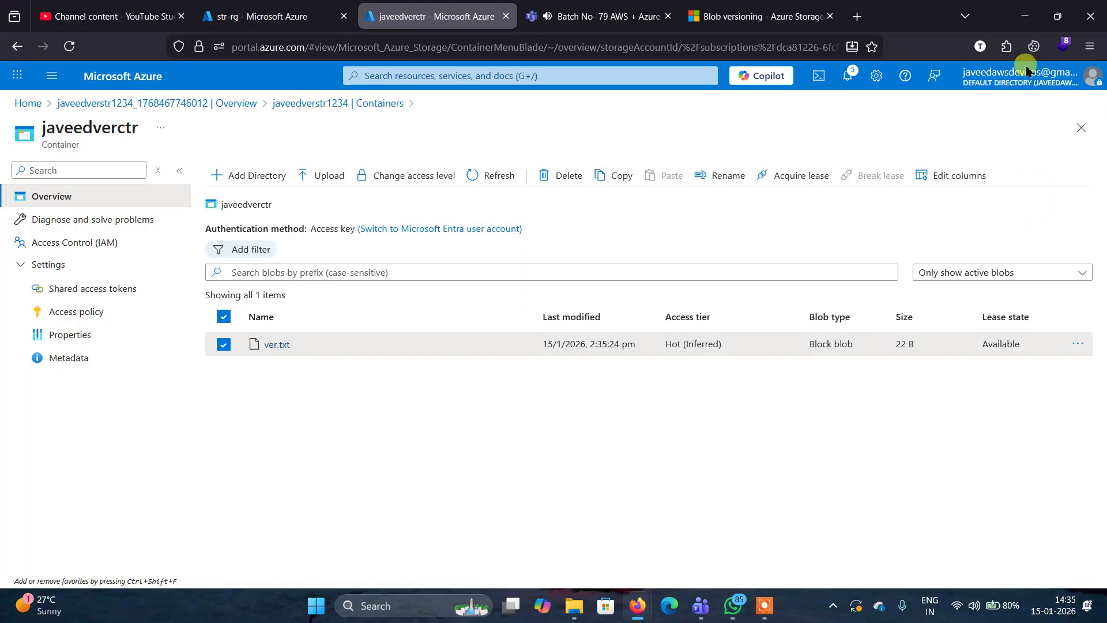
Step: Switch to Notepad with the desktop file ver.txt, replace its text with "line 4", "line 5" and "line 6" on separate lines, and save it
click(1028, 16)
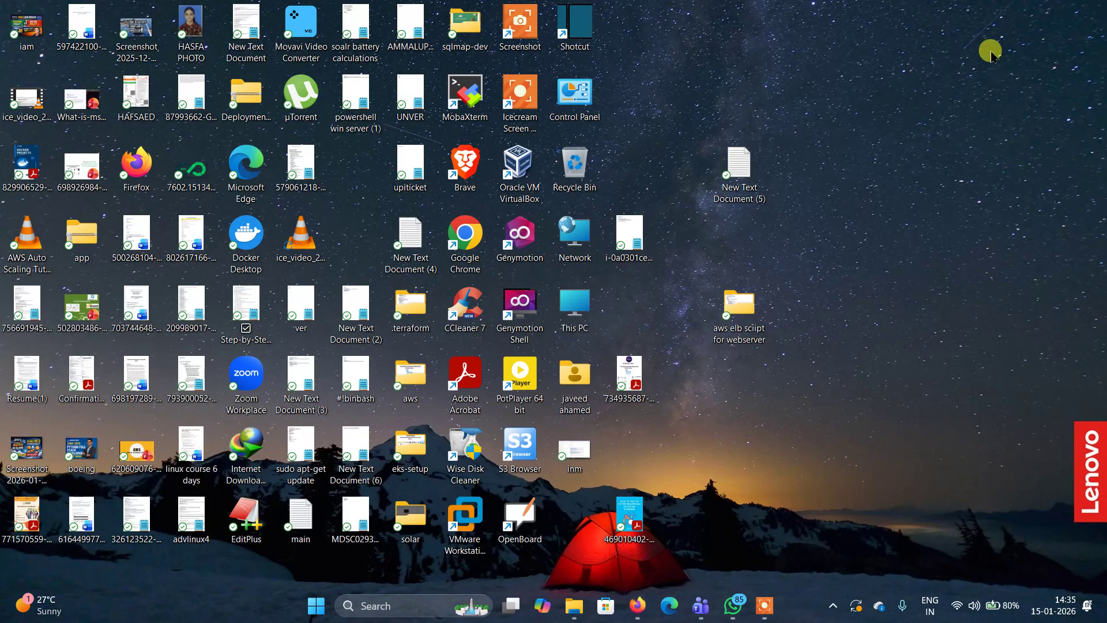
click(750, 178)
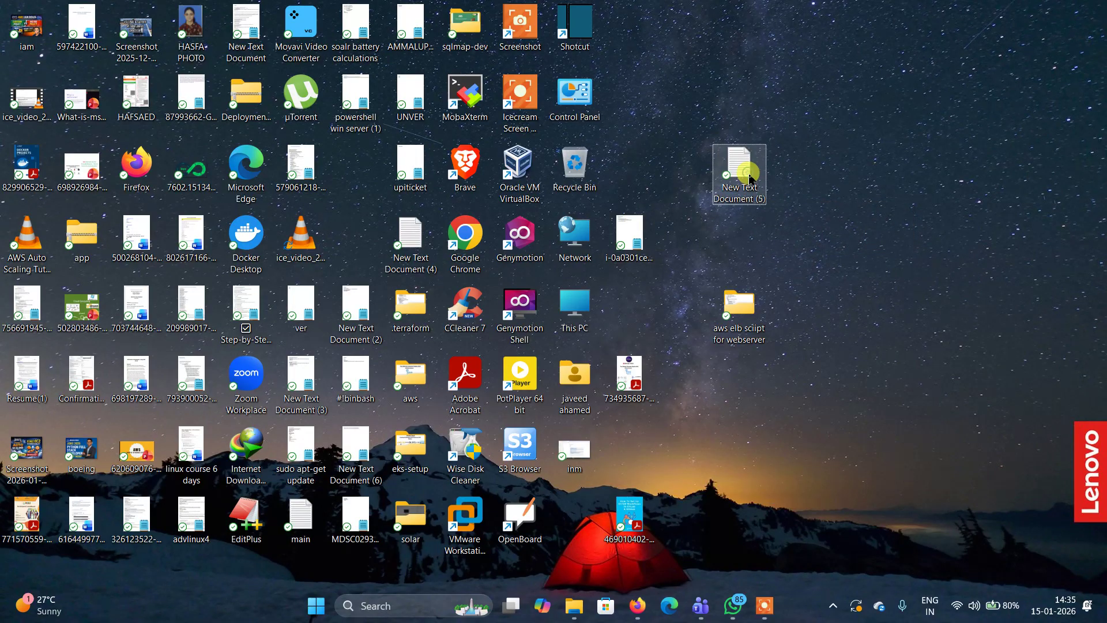
click(304, 304)
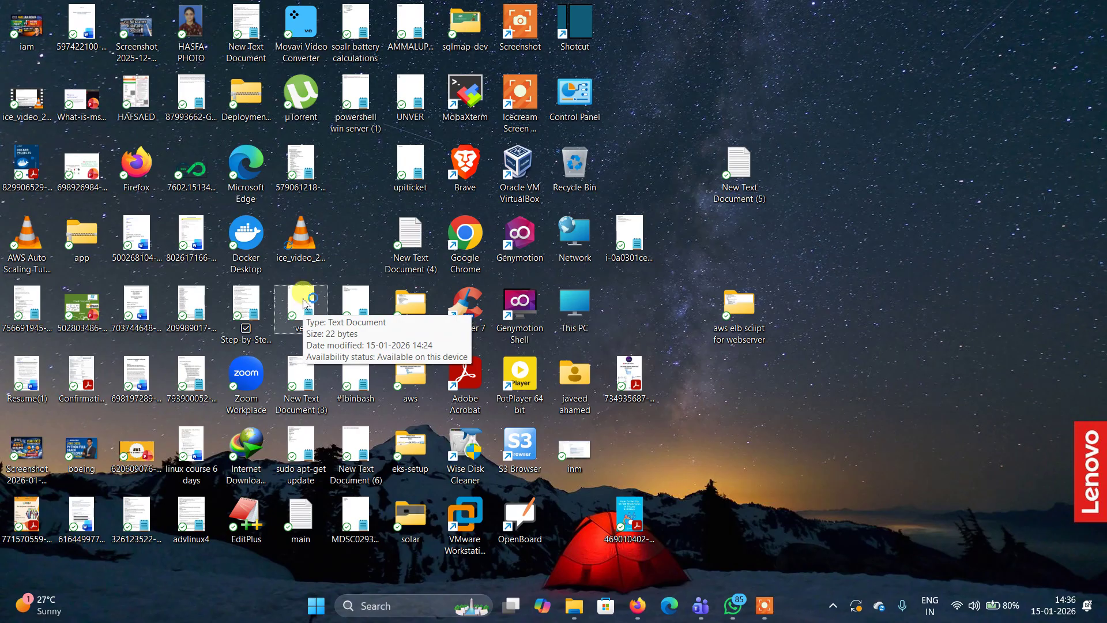
double_click(304, 302)
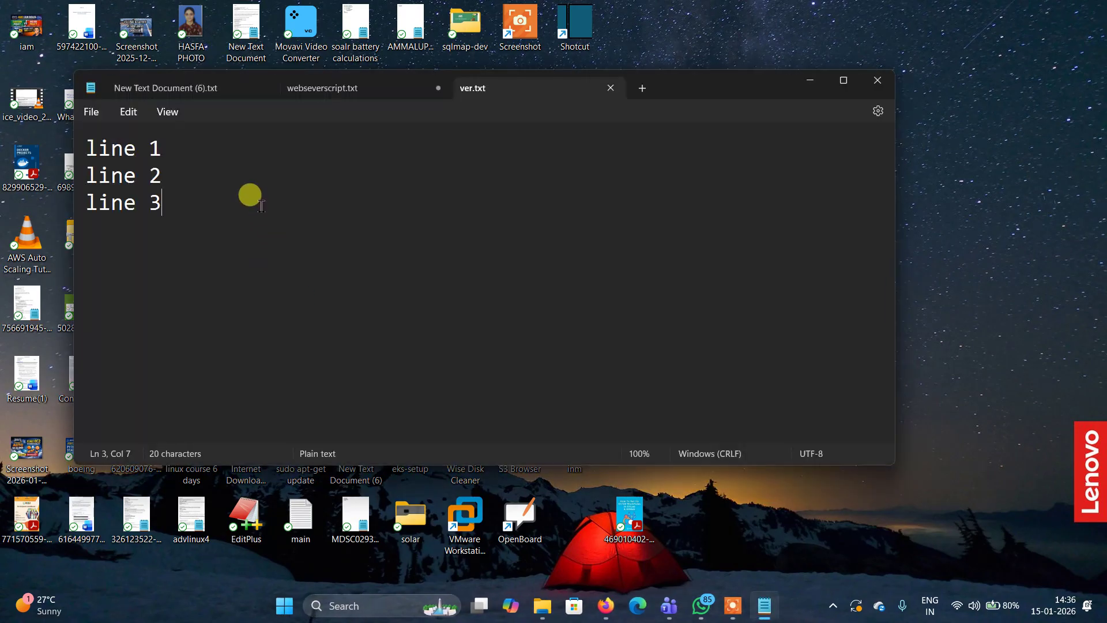
click(188, 144)
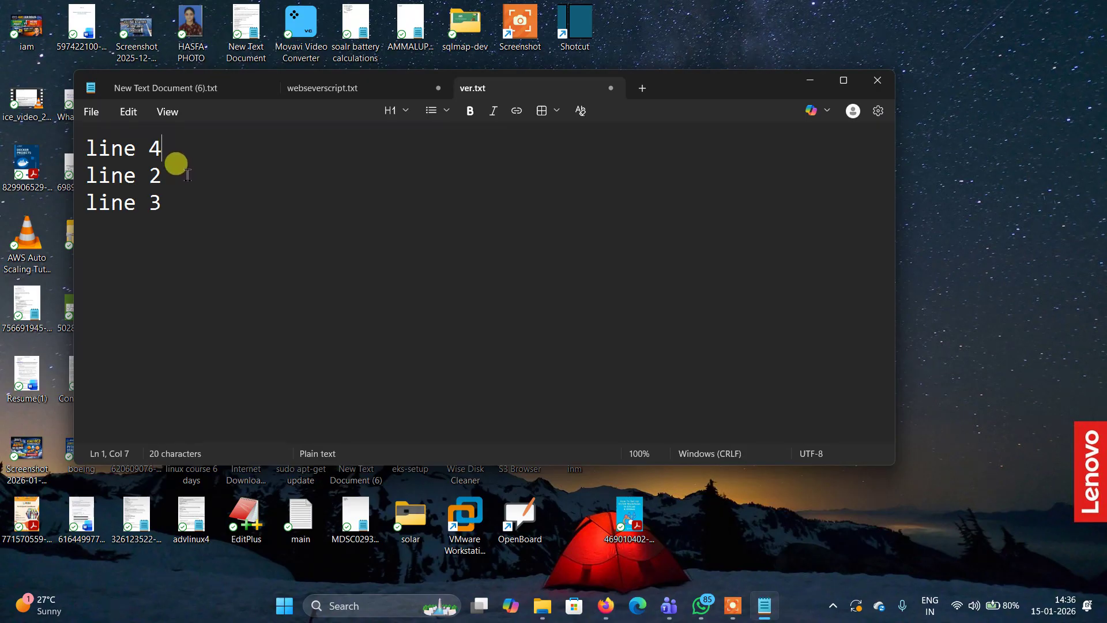
key(BackSpace)
key(BackSpace)
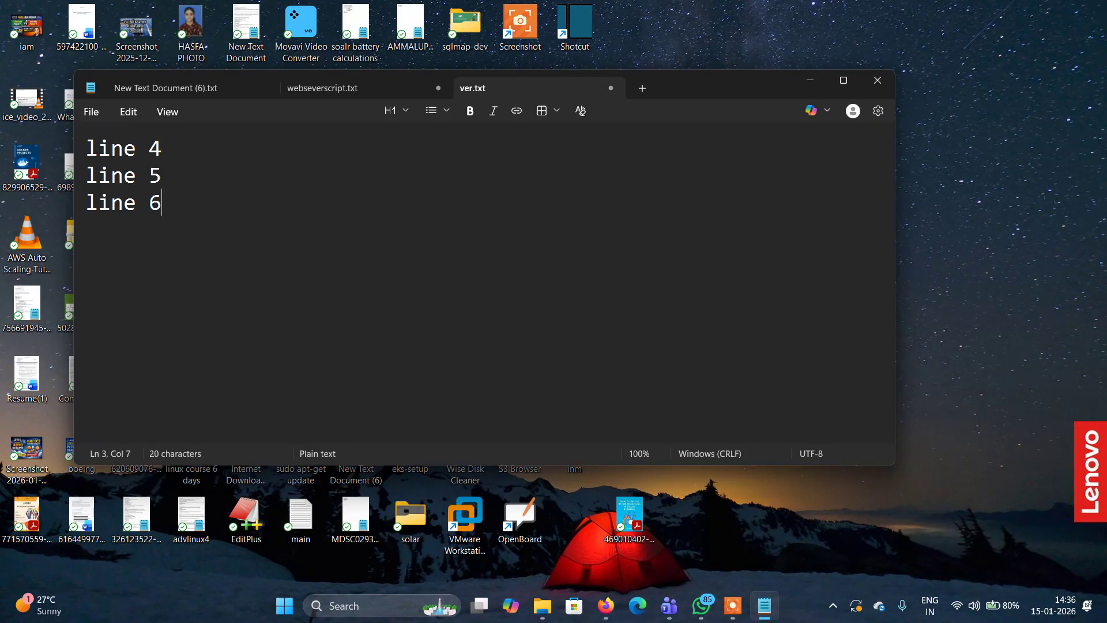
click(91, 112)
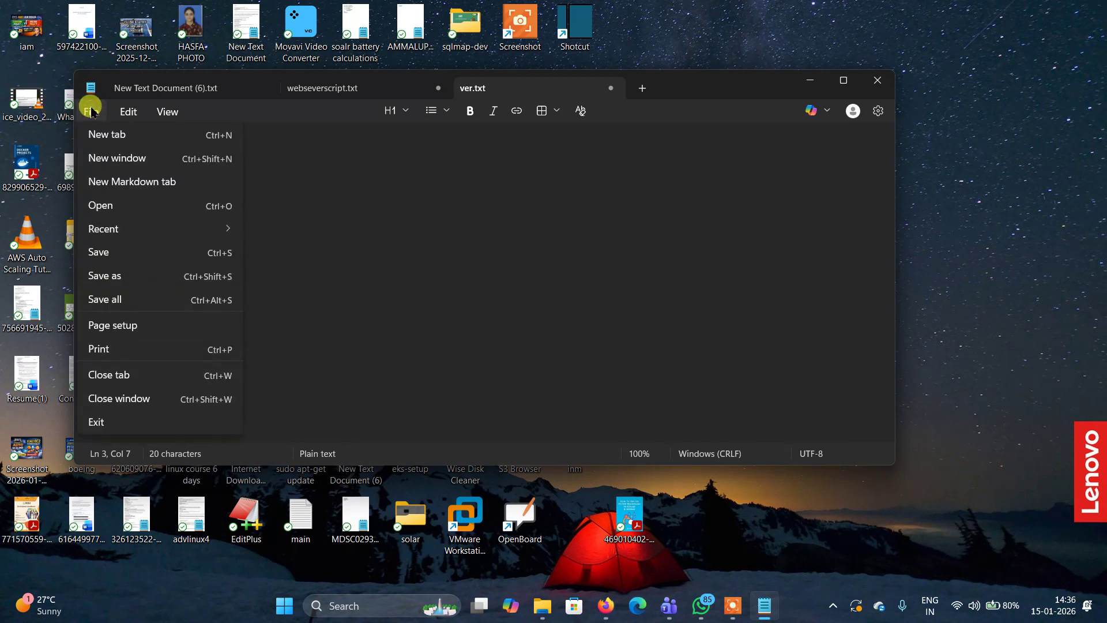
click(108, 256)
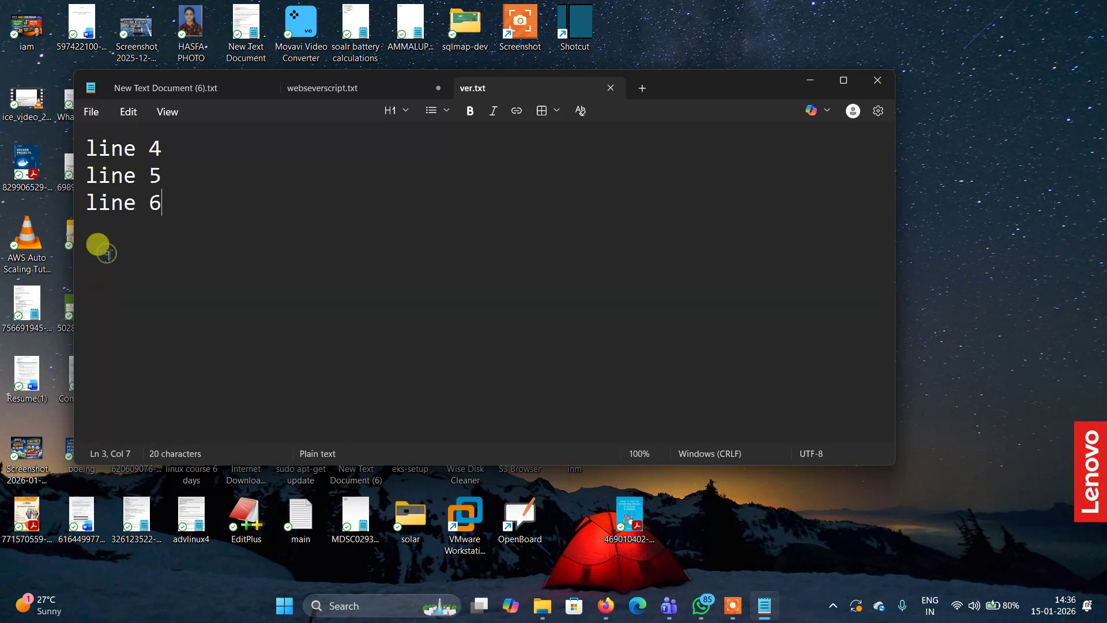
click(875, 82)
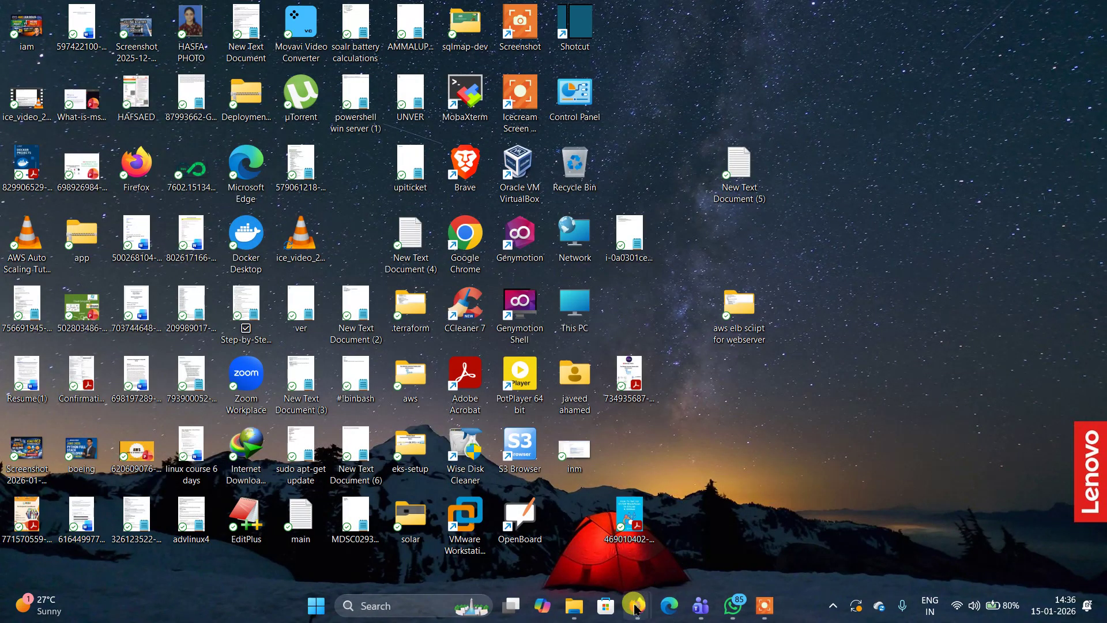
Step: Switch to the javeedverctr container in the browser and upload the edited ver.txt from the Desktop folder, overwriting the existing blob
mouse_move(636, 610)
click(587, 541)
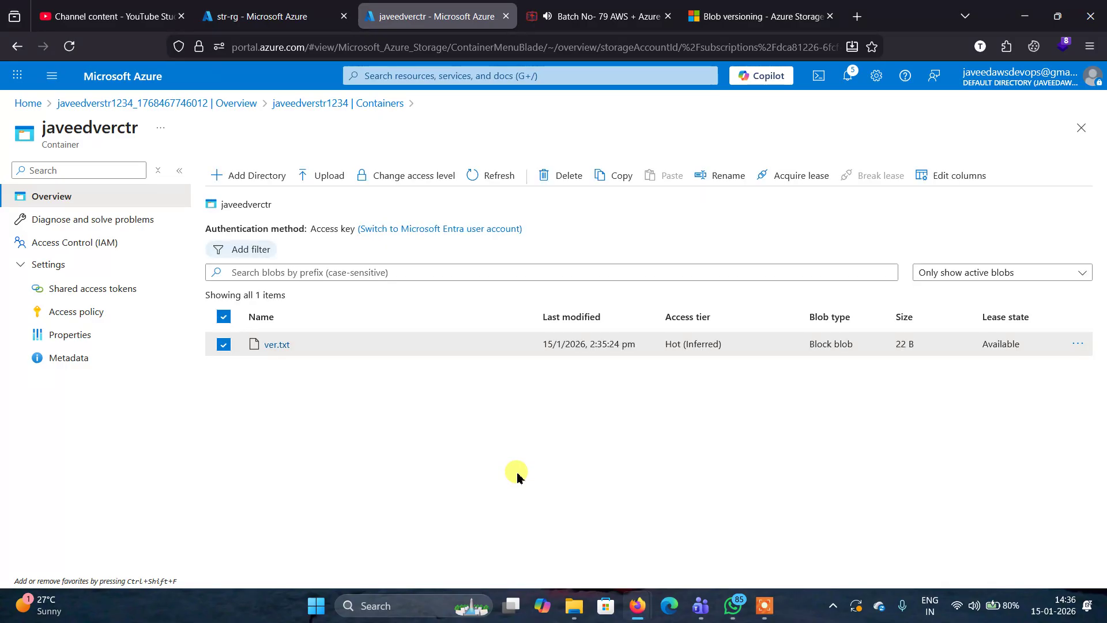
click(325, 185)
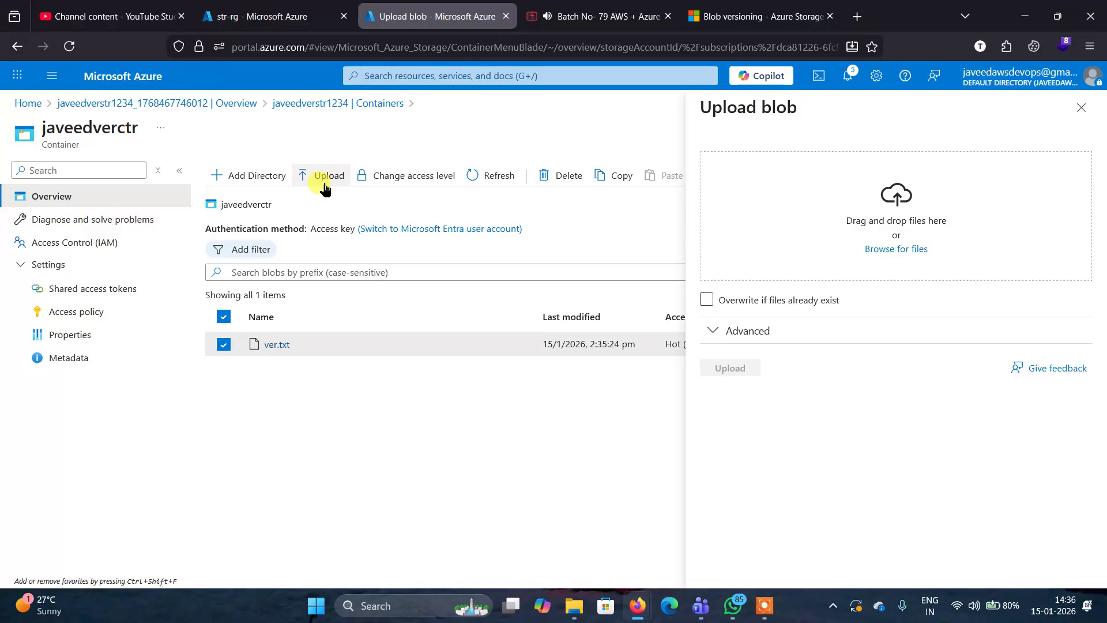
click(889, 249)
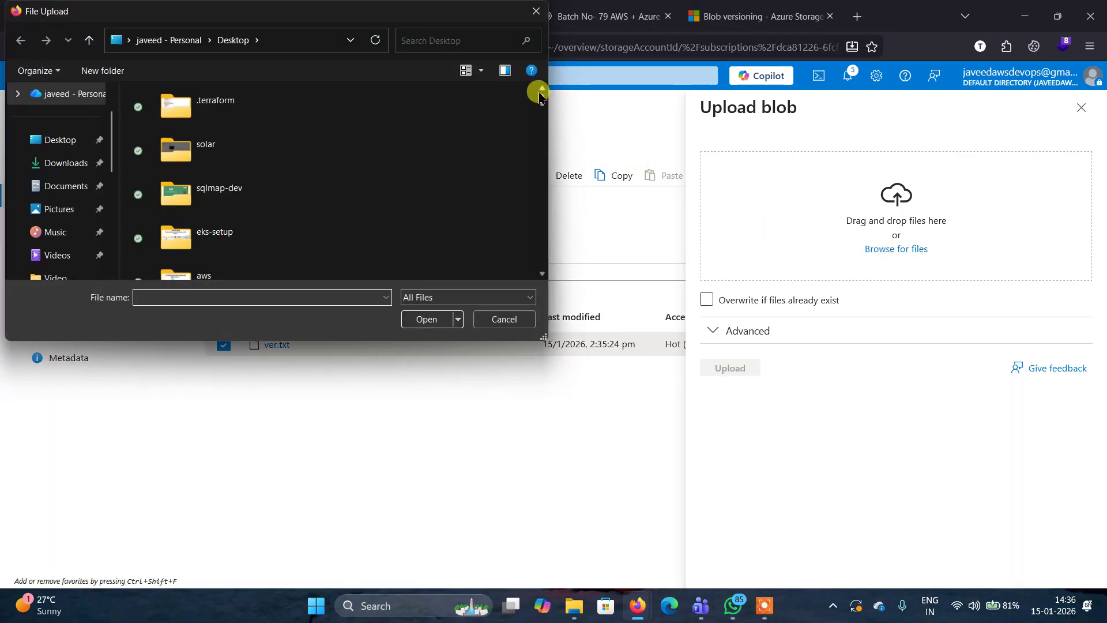
drag(539, 94, 538, 235)
click(271, 199)
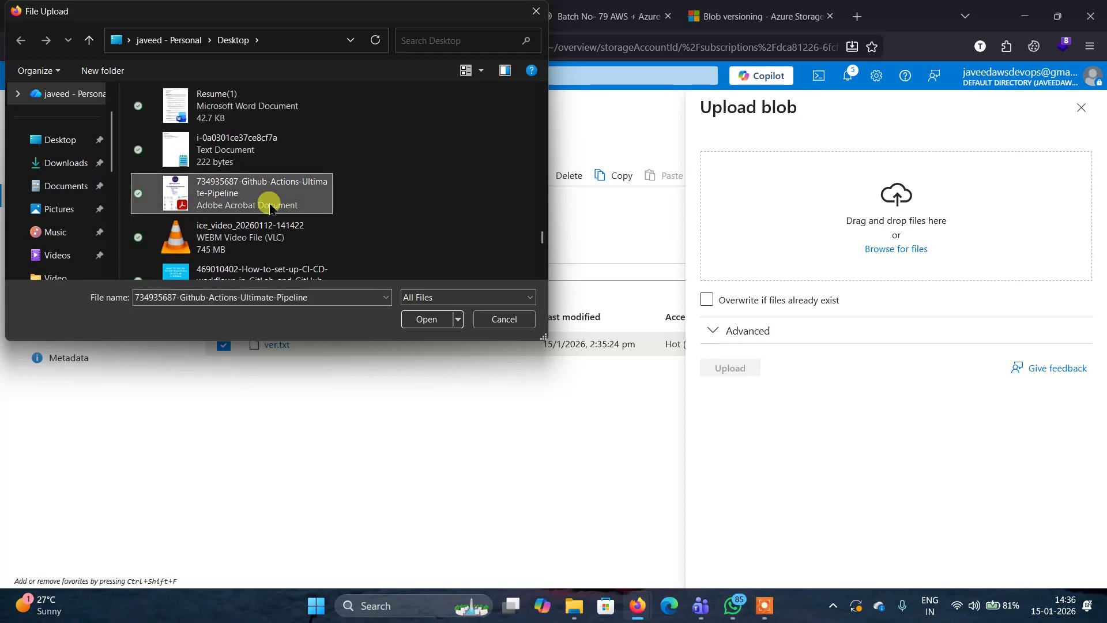
text(ver)
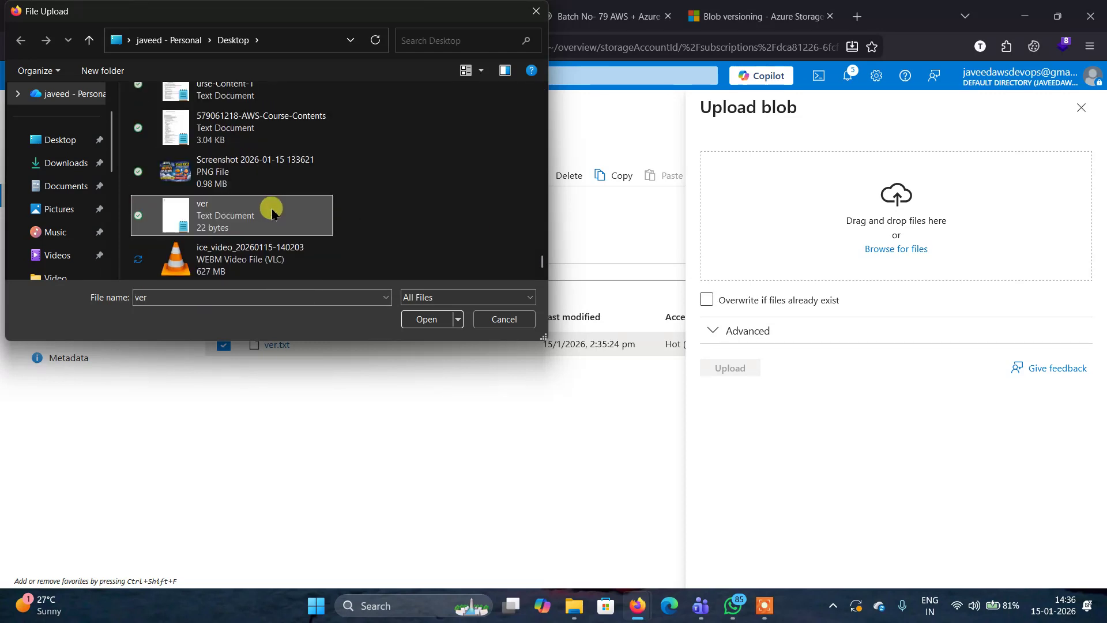
click(427, 319)
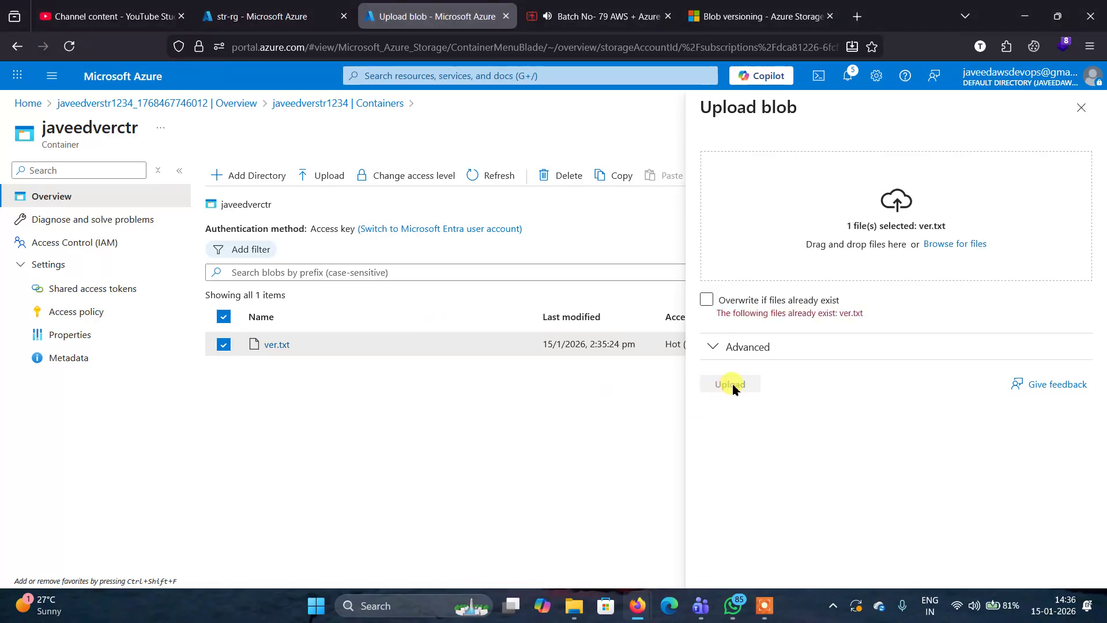
click(707, 299)
click(728, 370)
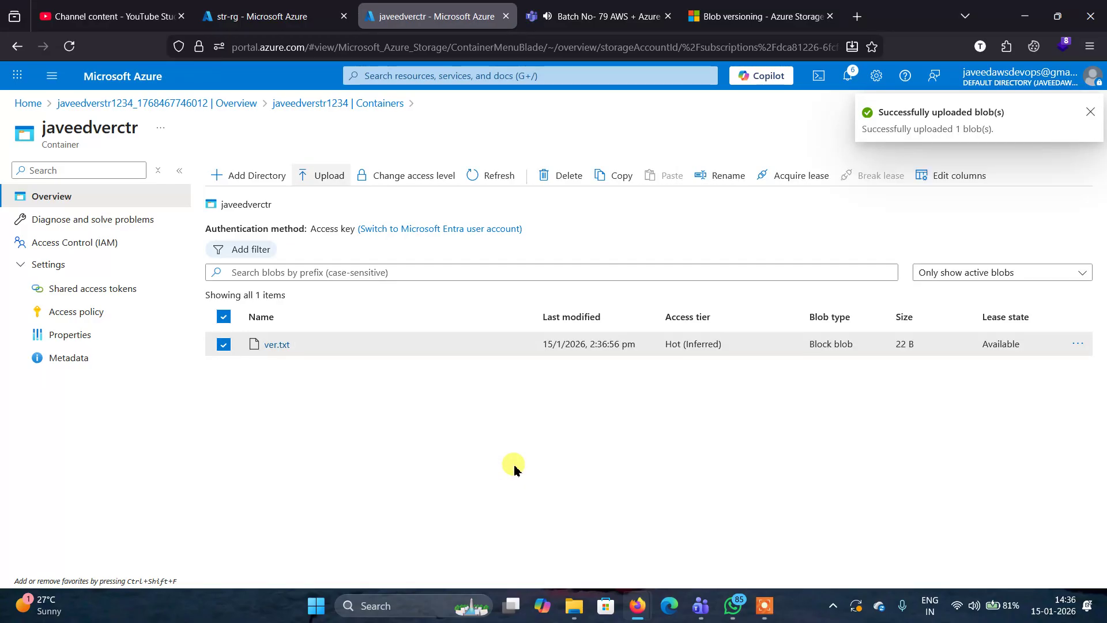
Step: Set the container's blob list to show active and deleted blobs, and check the overview properties of ver.txt
click(1084, 272)
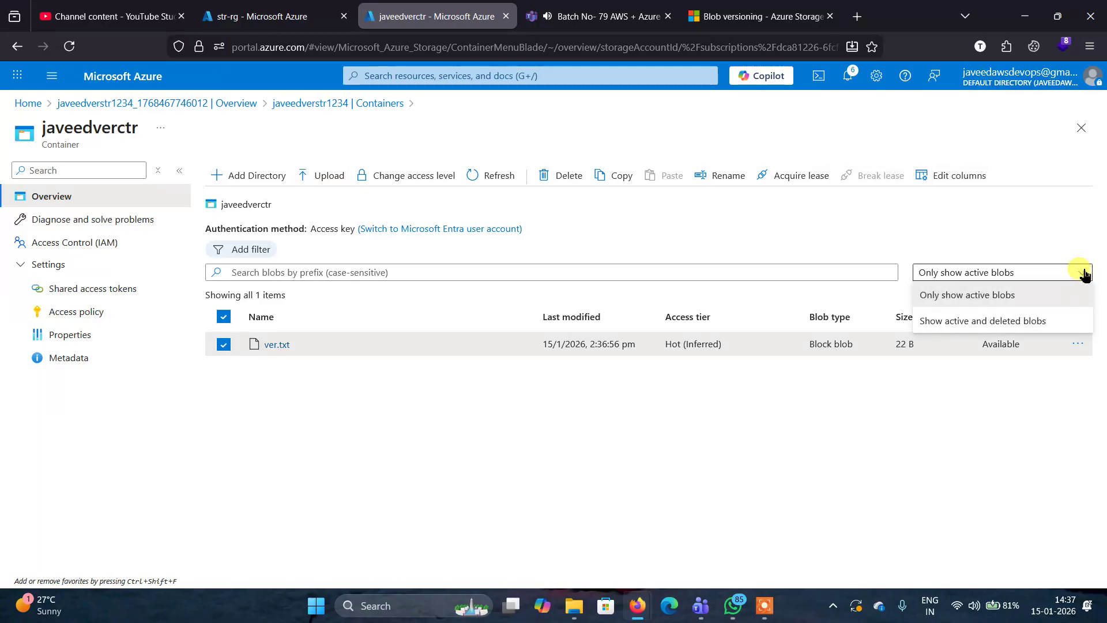
click(979, 321)
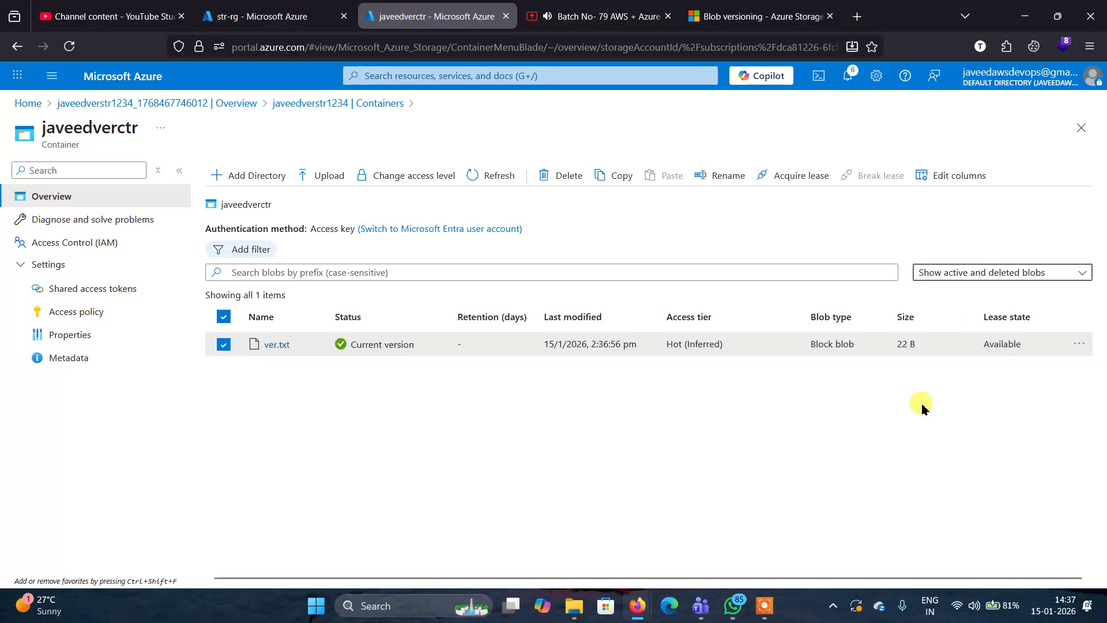
click(275, 349)
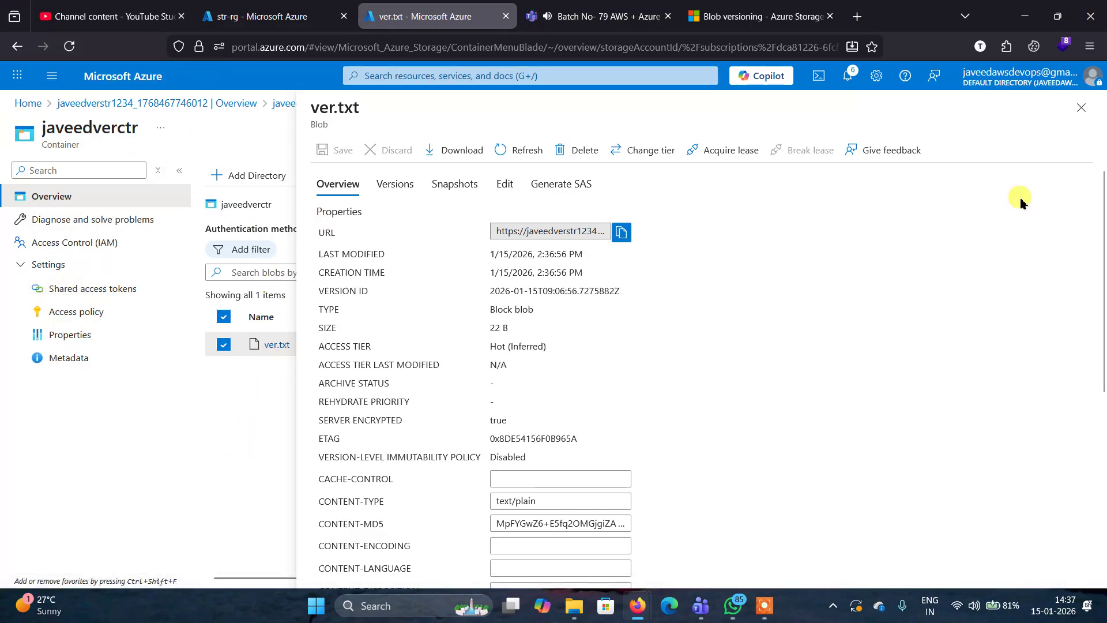
click(1081, 108)
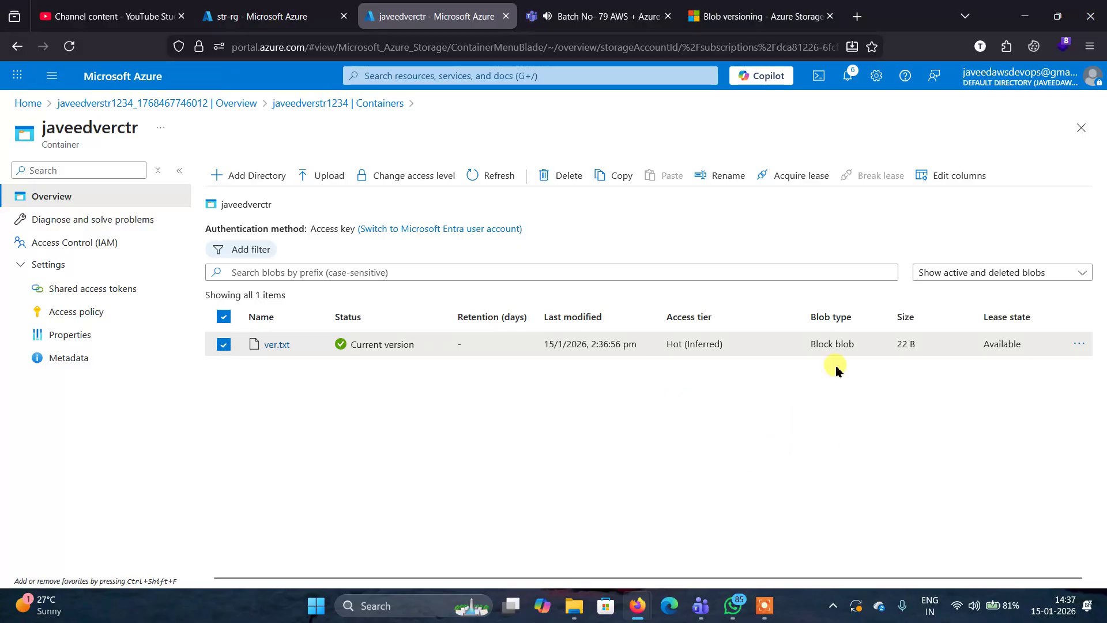
Step: Examine the versions of the ver.txt blob, including deleted ones, and inspect the properties of its previous version
click(1077, 345)
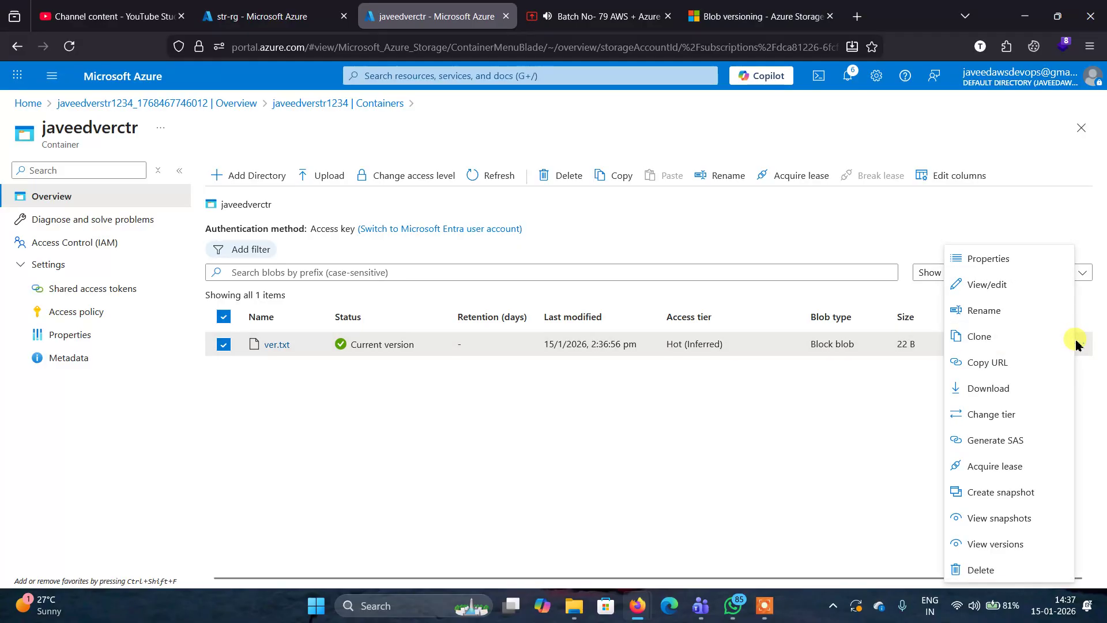
click(999, 546)
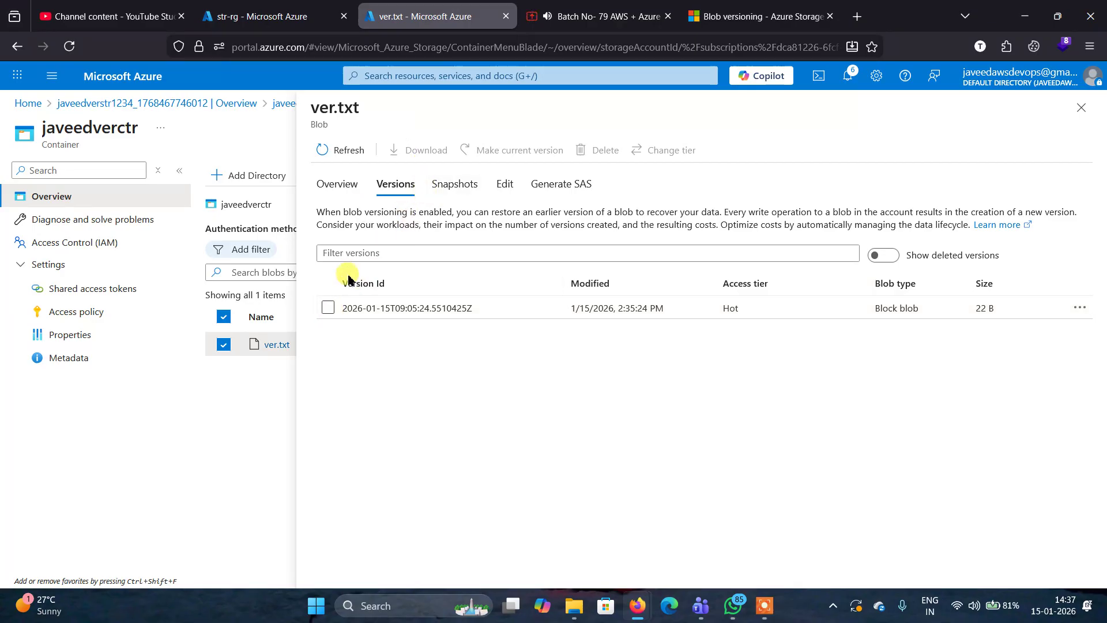
click(328, 309)
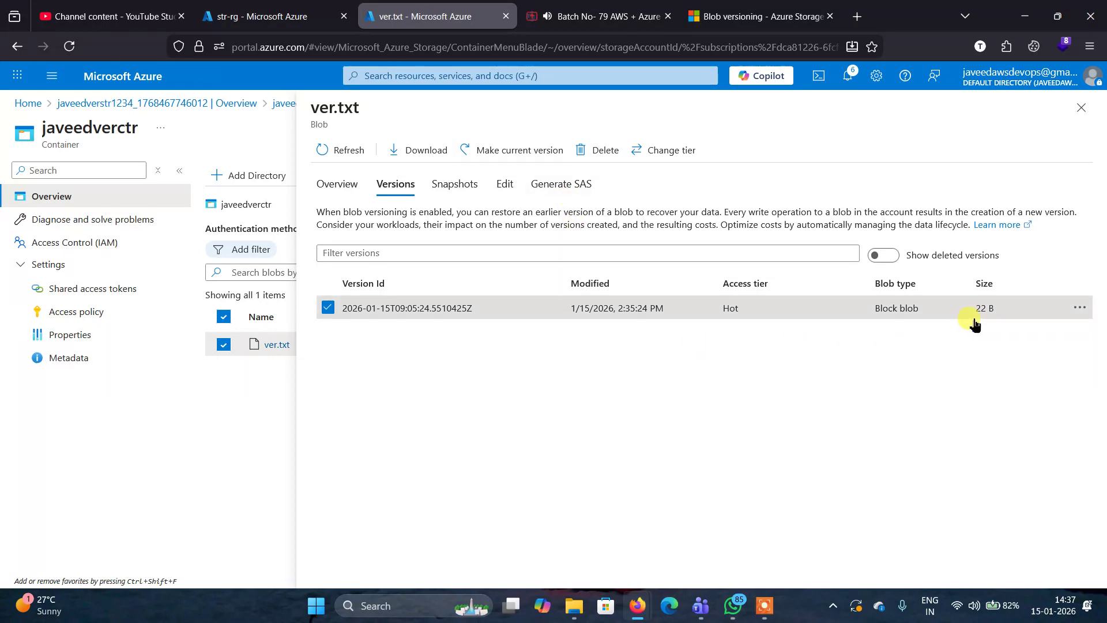
click(888, 262)
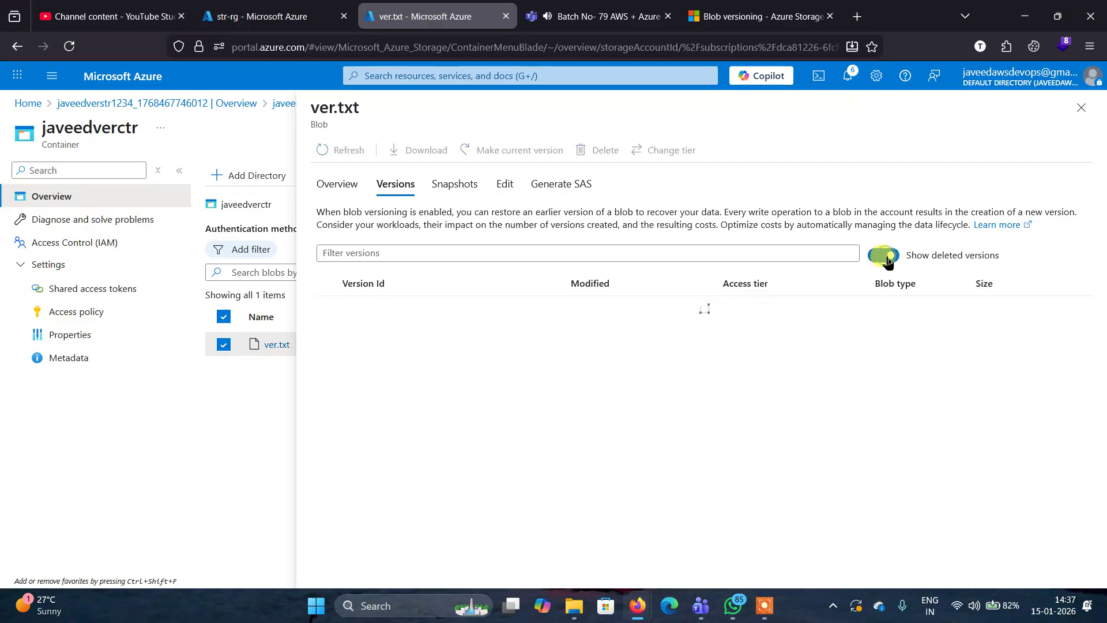
click(879, 259)
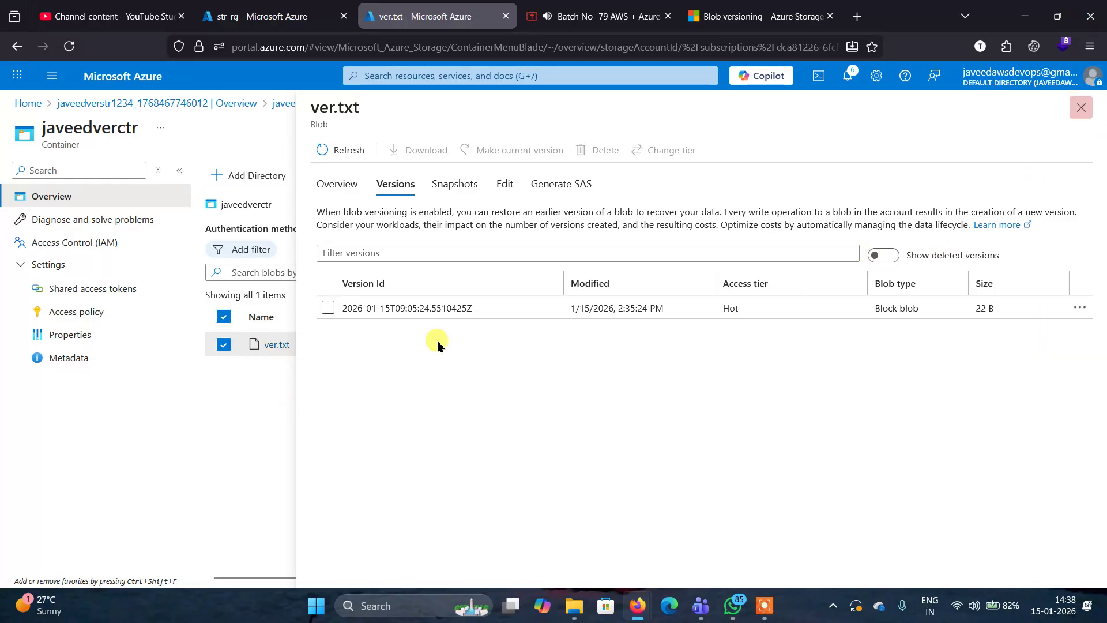
click(327, 307)
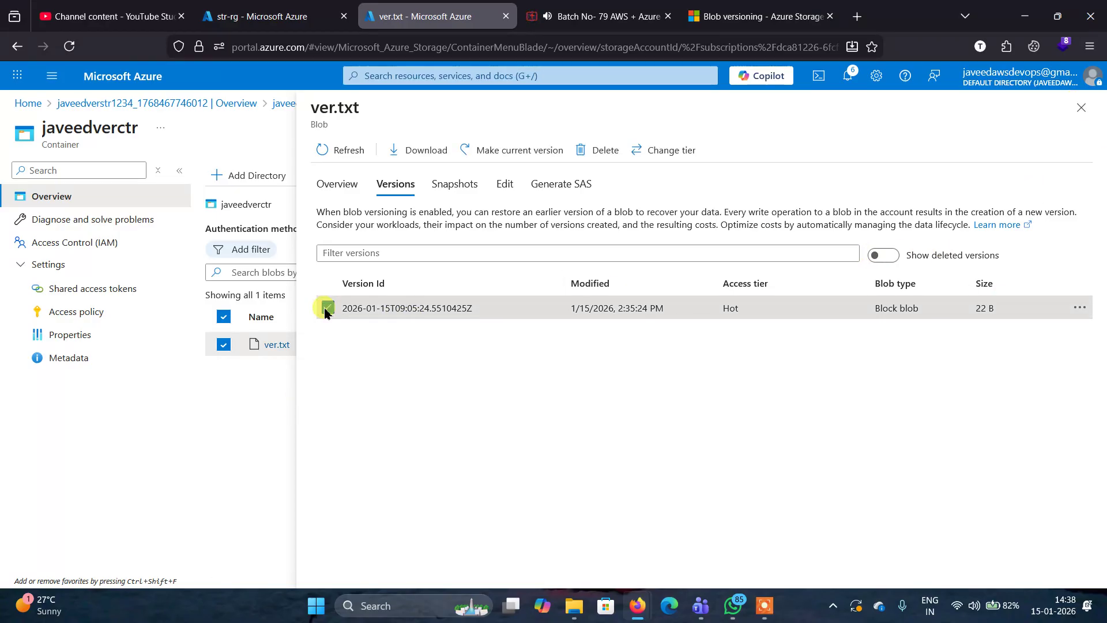
click(411, 309)
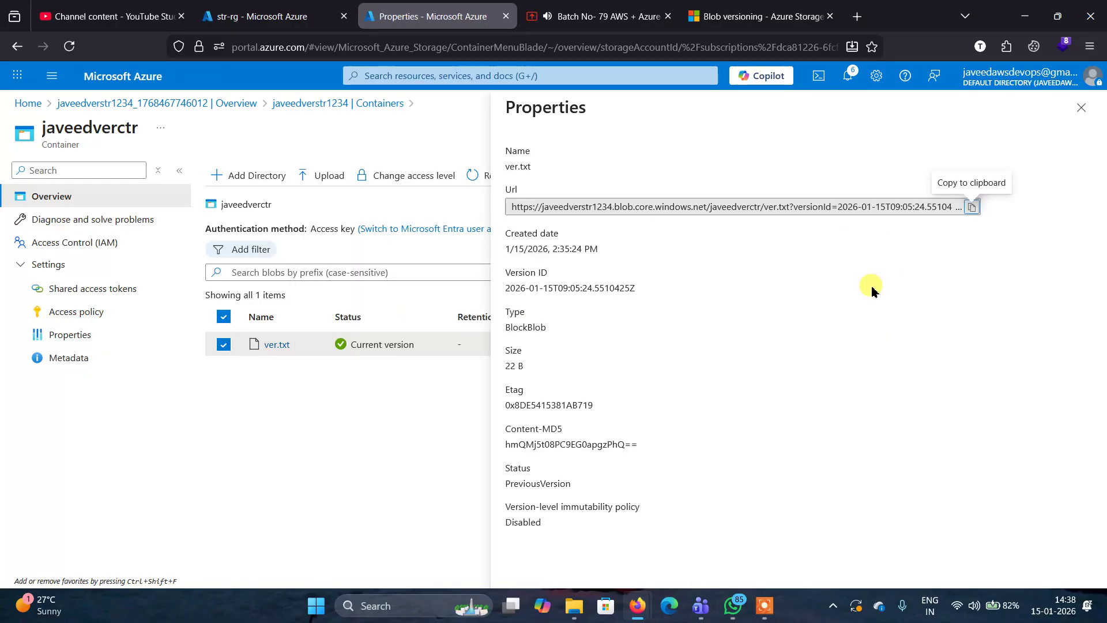
click(1081, 107)
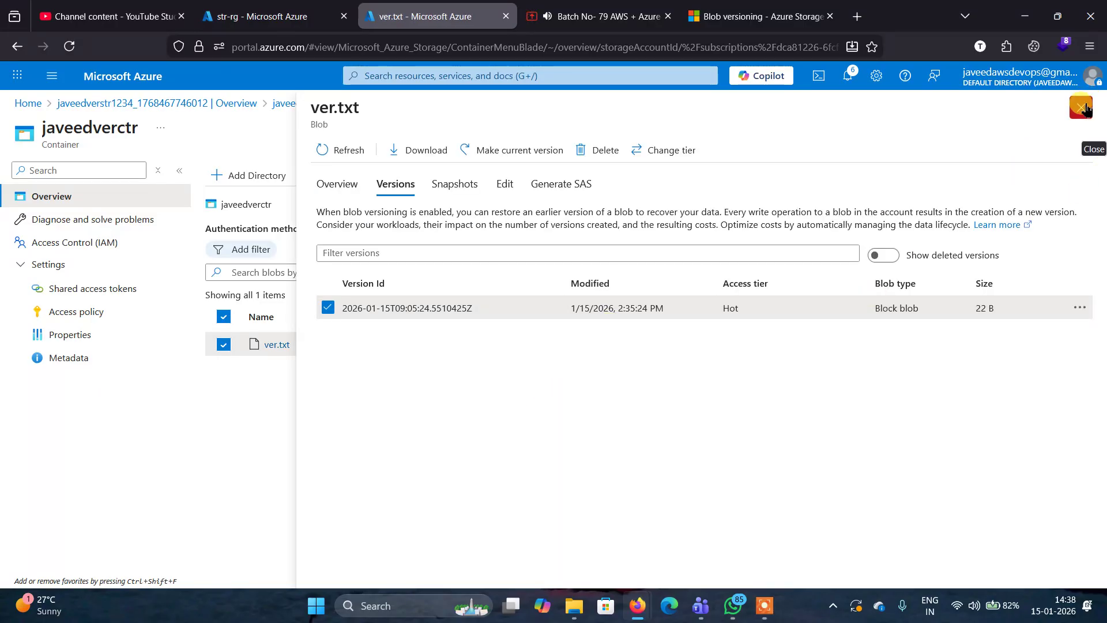
Step: Review the overview of ver.txt, download its current version, open the downloaded file, and close the file and the blob's details
click(324, 192)
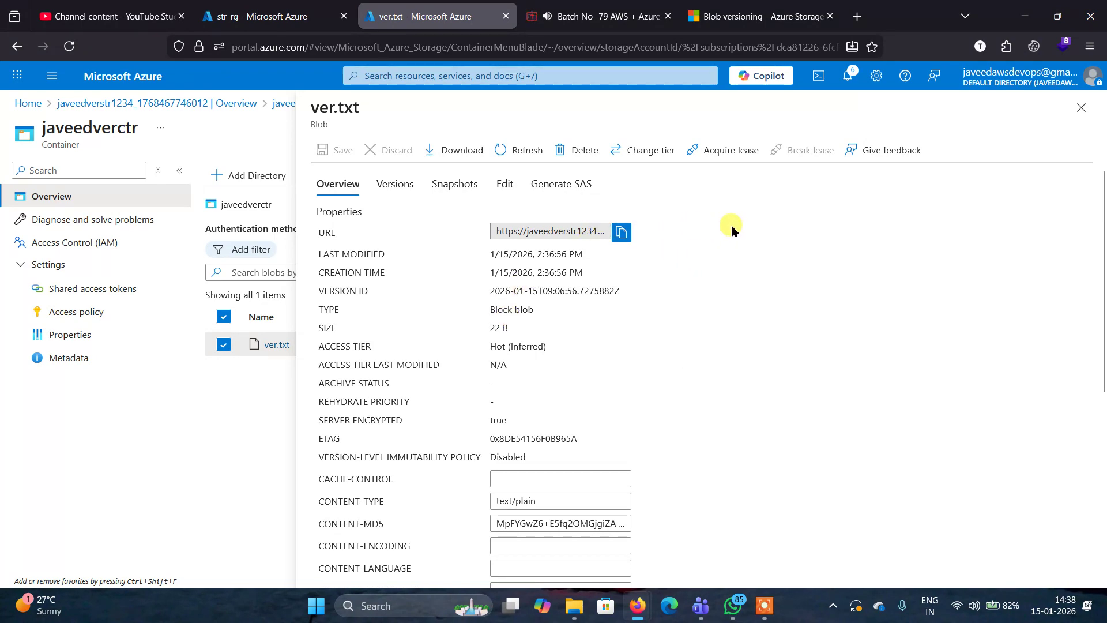
scroll(724, 231, down, 2)
scroll(733, 229, up, 3)
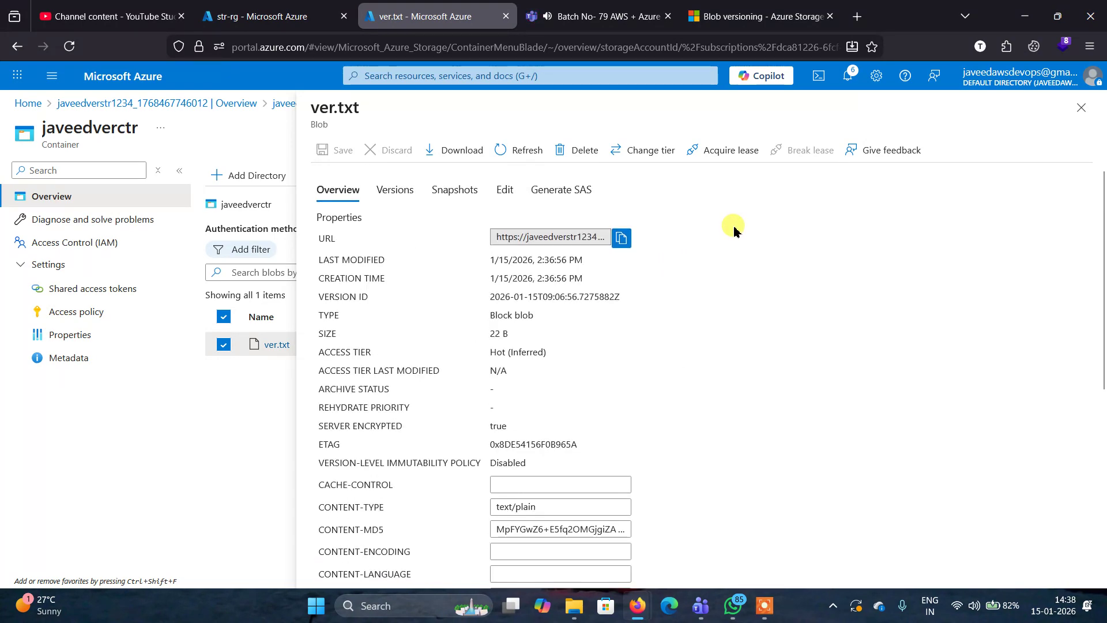
scroll(734, 231, down, 5)
scroll(735, 231, up, 5)
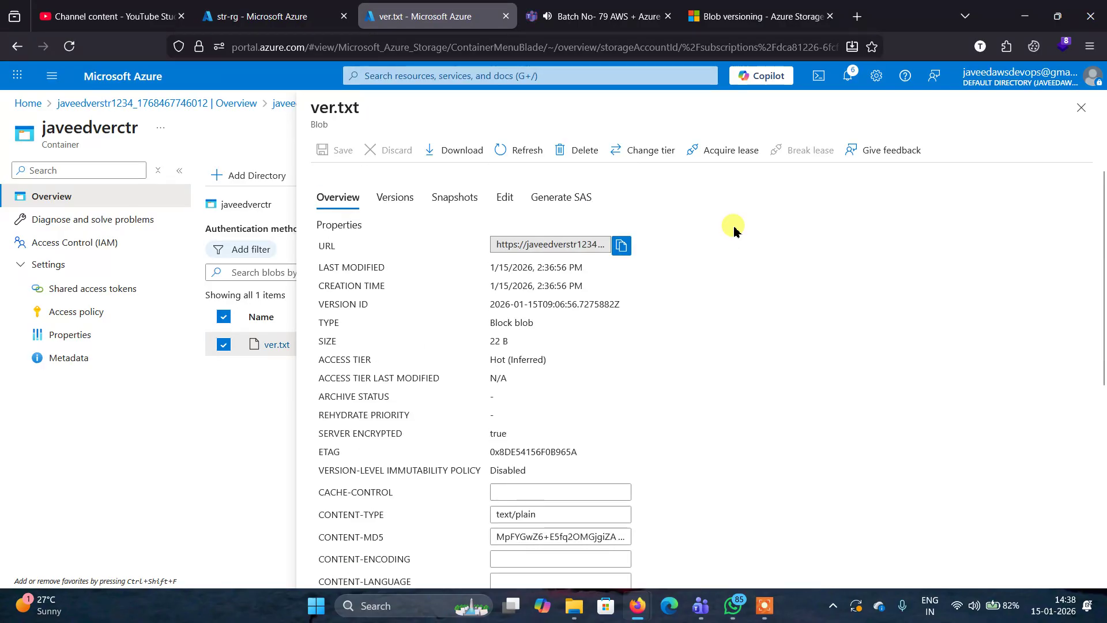
click(455, 151)
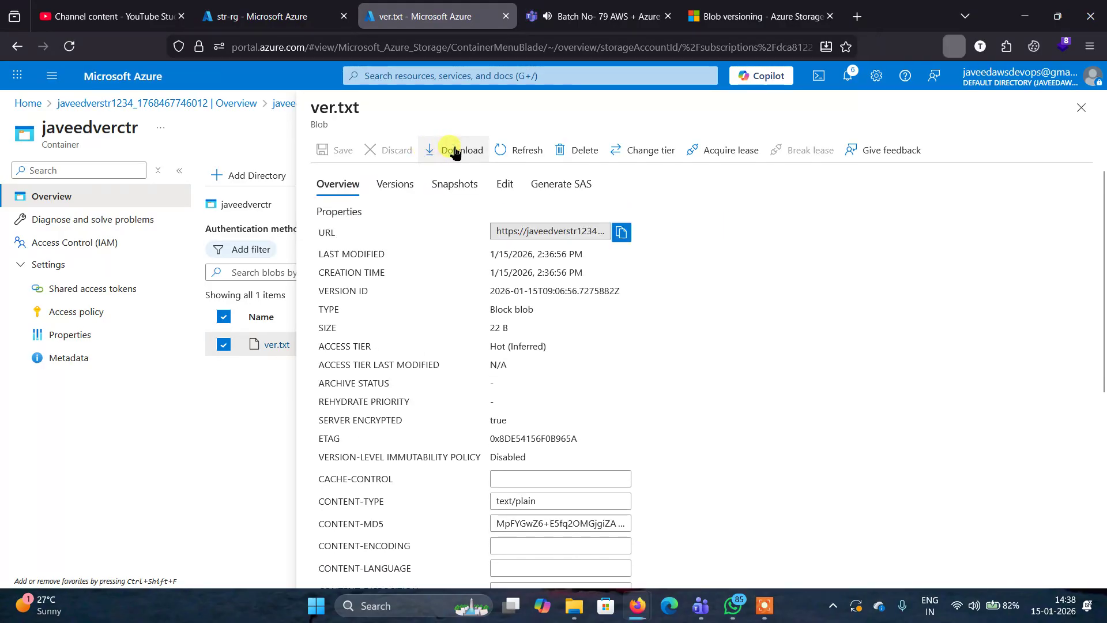
click(717, 91)
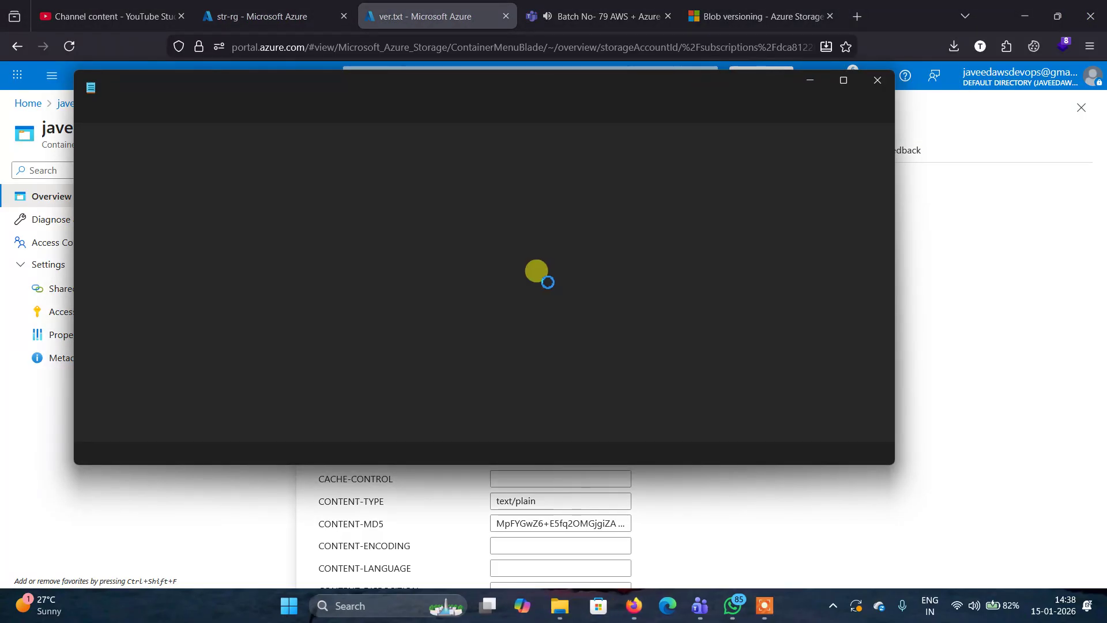
click(879, 81)
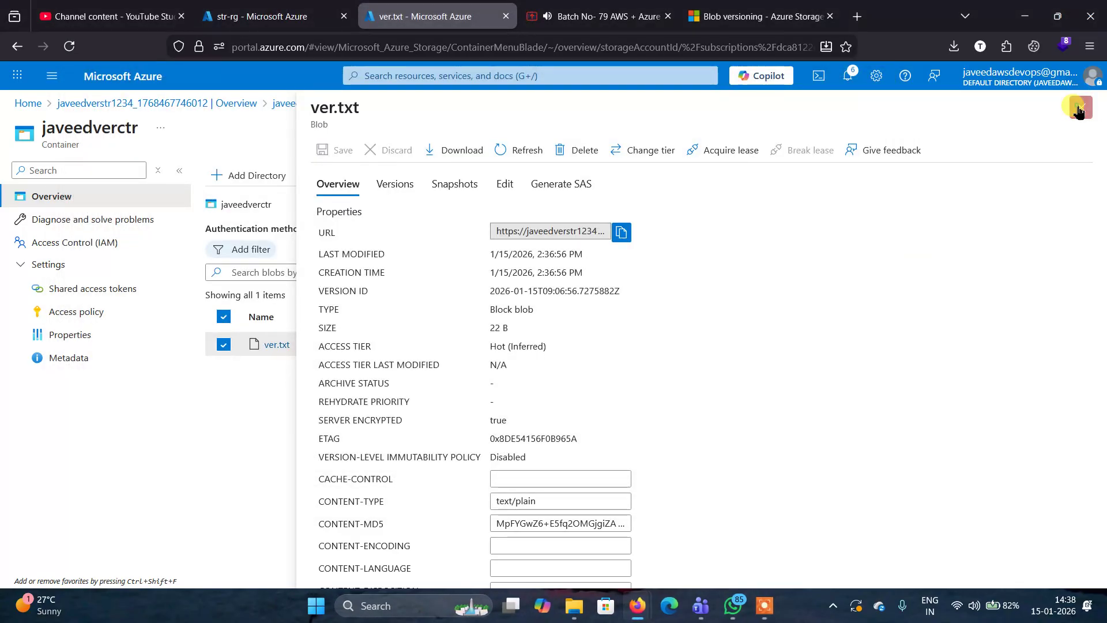
click(1080, 108)
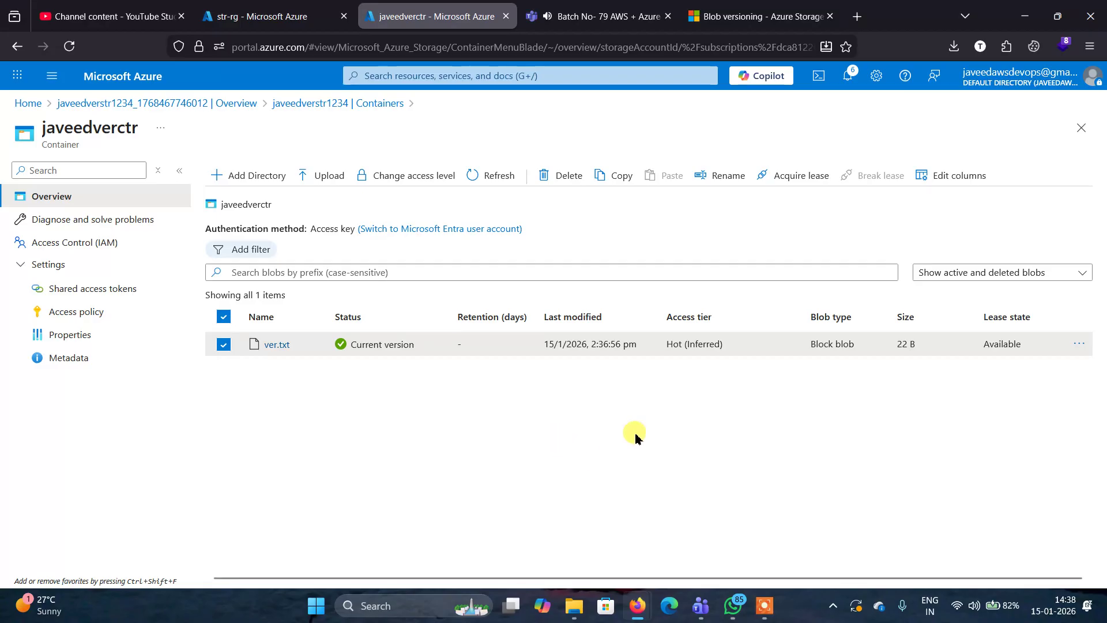
Step: Return to the version list of ver.txt, select the previous version for review, and close the blob's details
click(1079, 344)
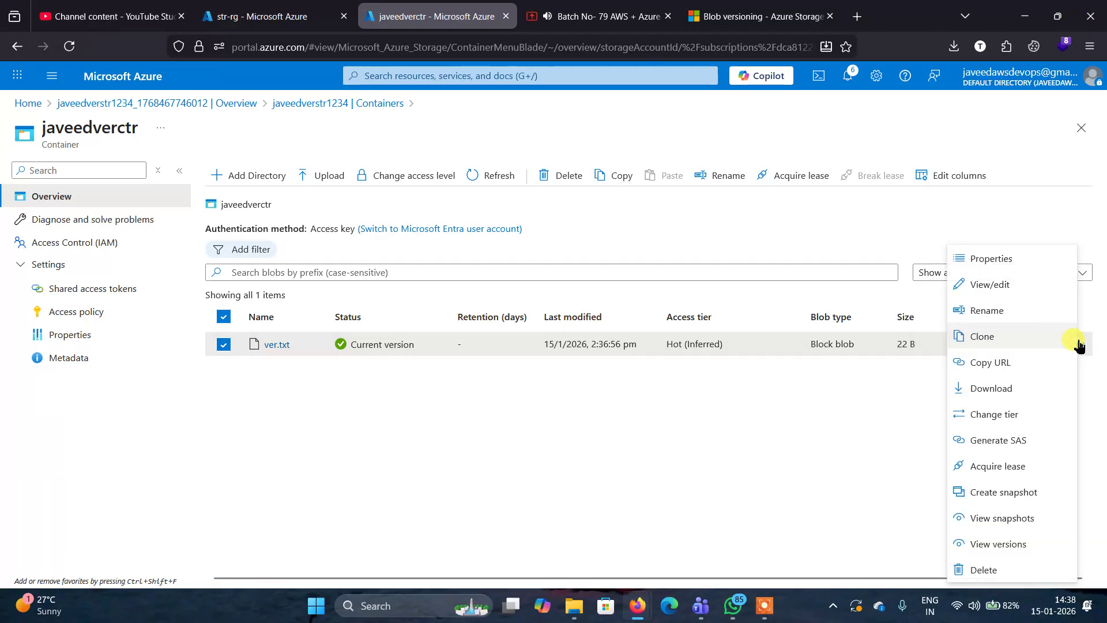
click(1004, 545)
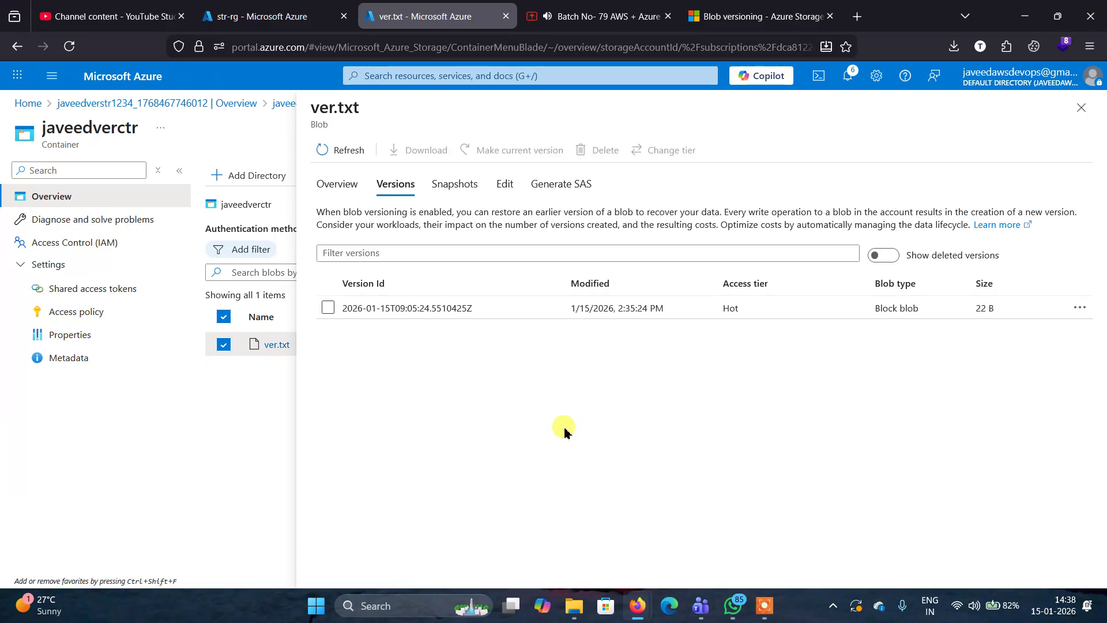
click(328, 308)
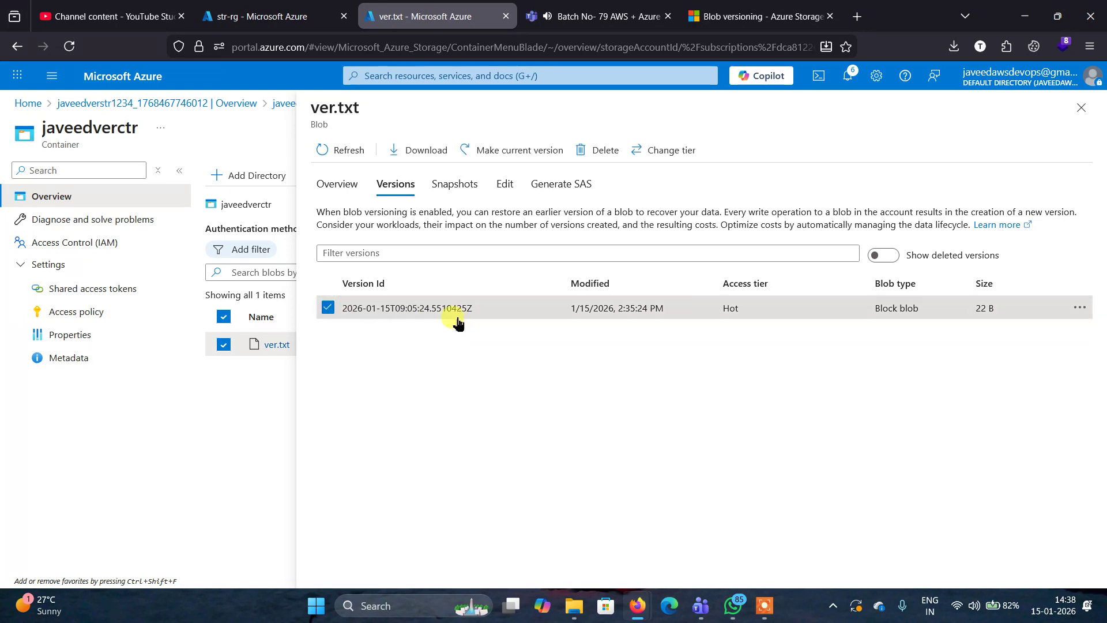
click(1080, 107)
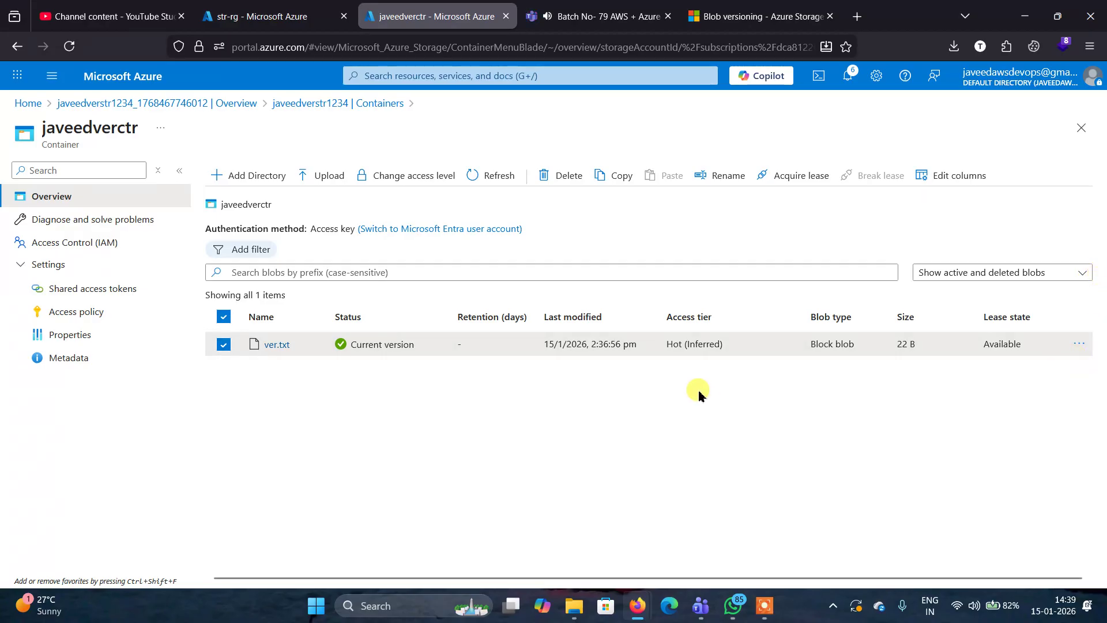
Step: Delete the ver.txt blob from the javeedverctr container without also deleting its snapshots
click(561, 181)
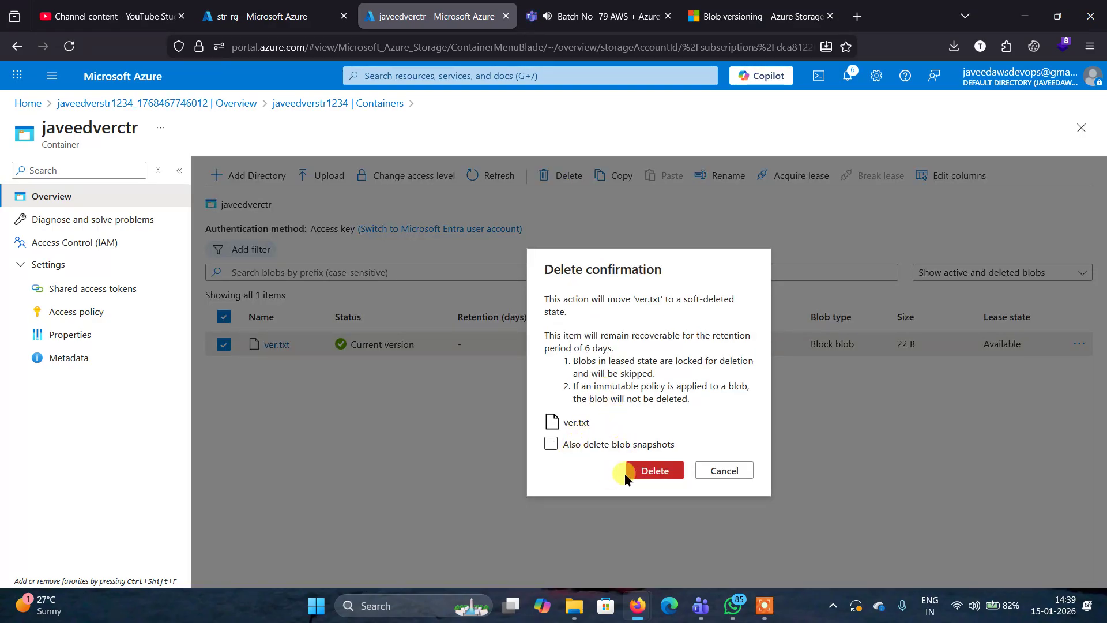
click(642, 472)
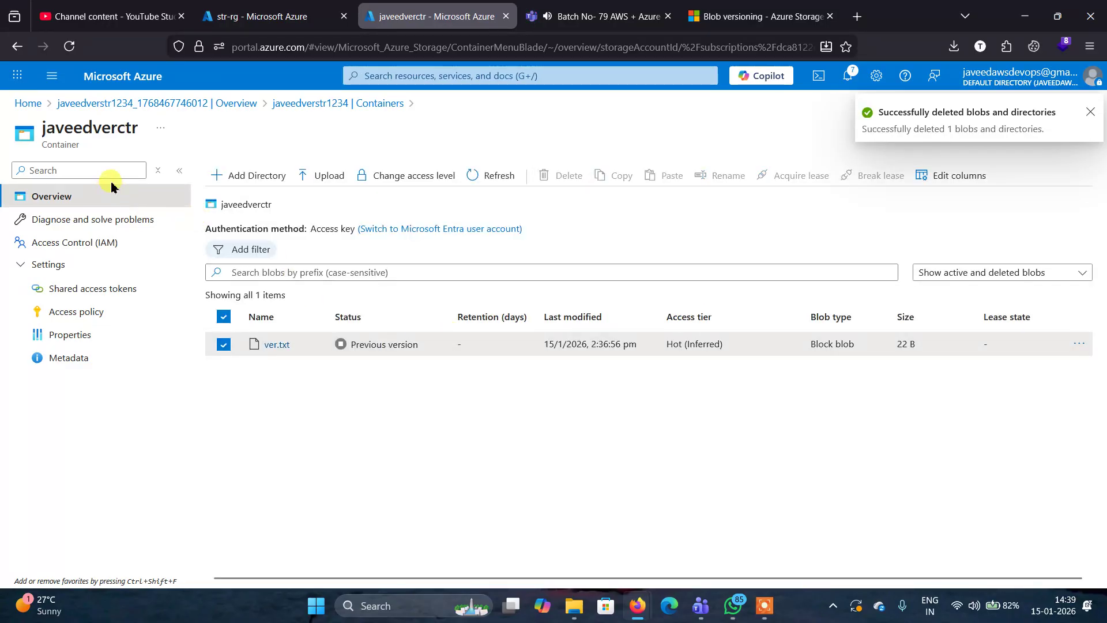
Step: Reload the javeedverctr container page and close the browser tab of the str-rg resource group
click(67, 46)
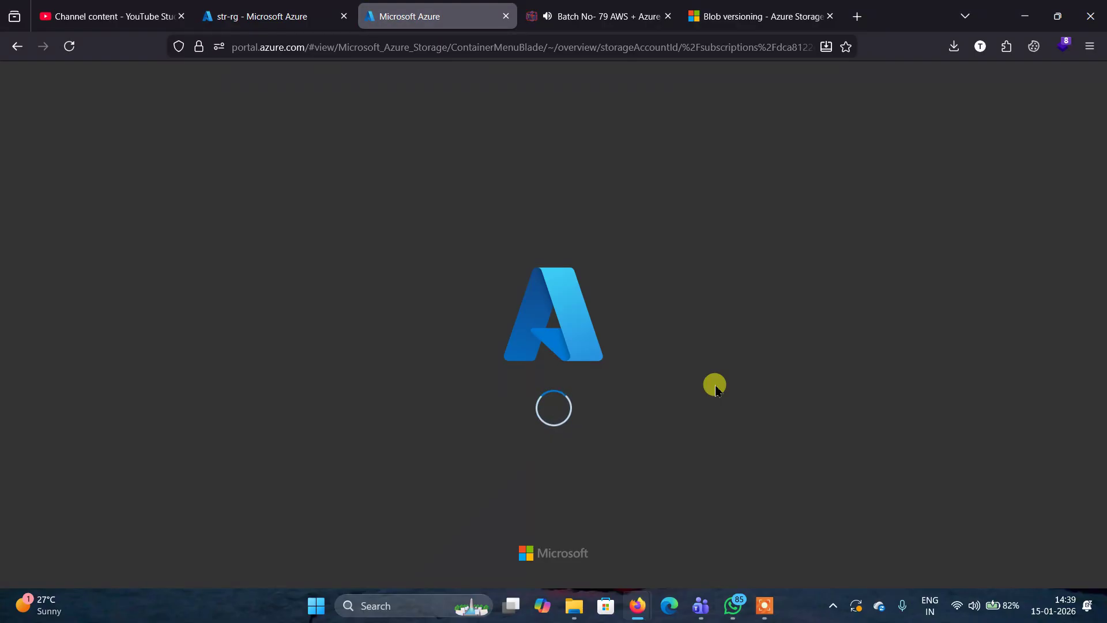
click(272, 17)
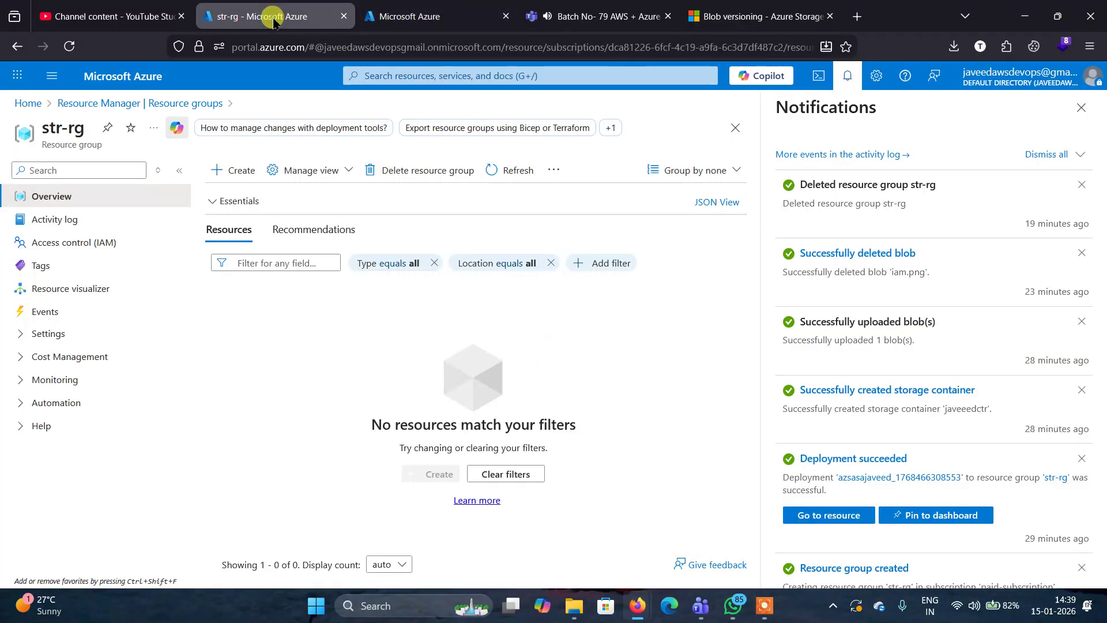
click(344, 17)
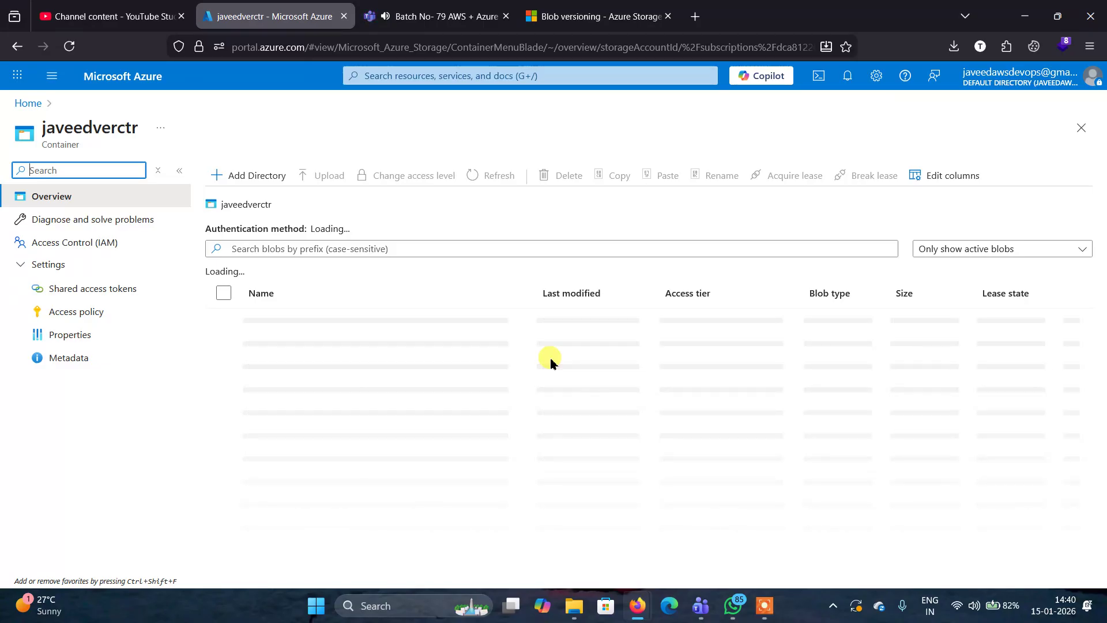
Step: Set the javeedverctr container's blob list to show active and deleted blobs
click(1072, 251)
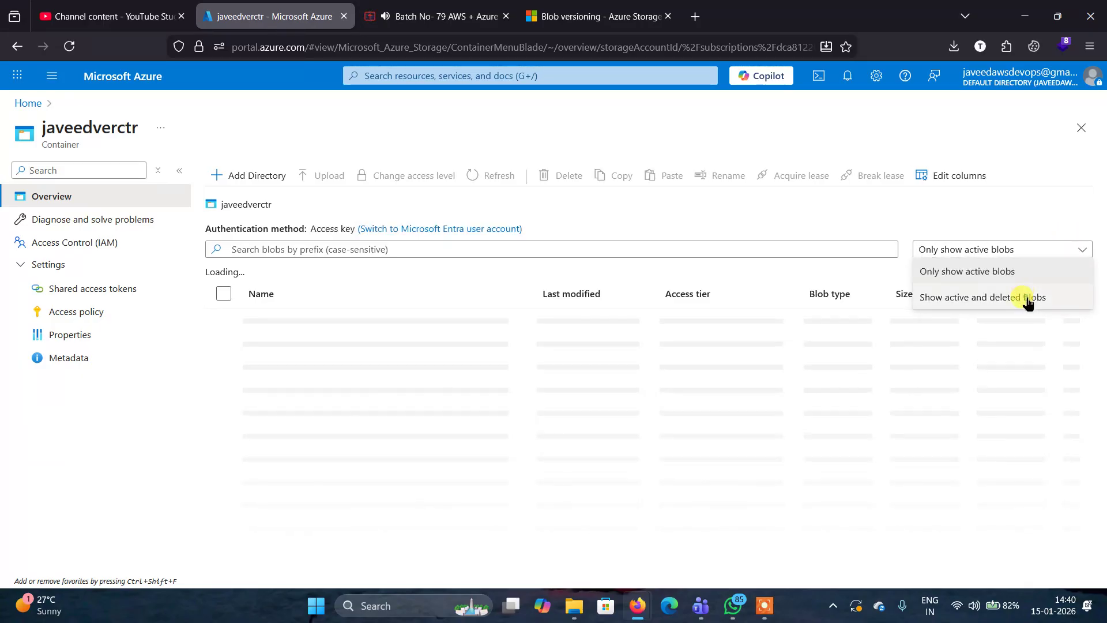
click(1028, 299)
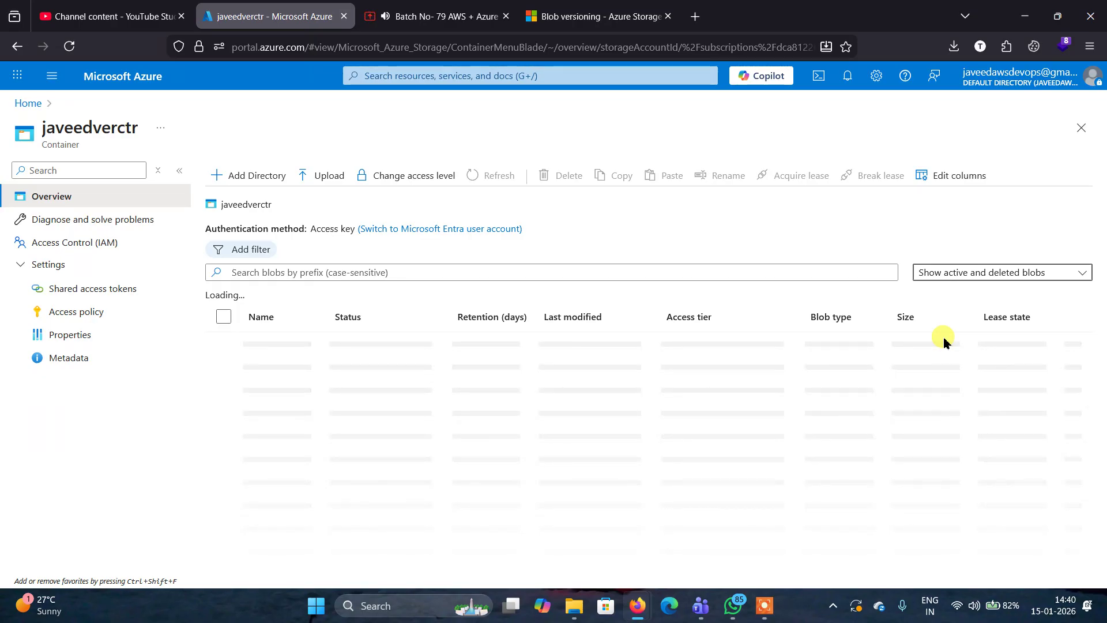
click(1087, 273)
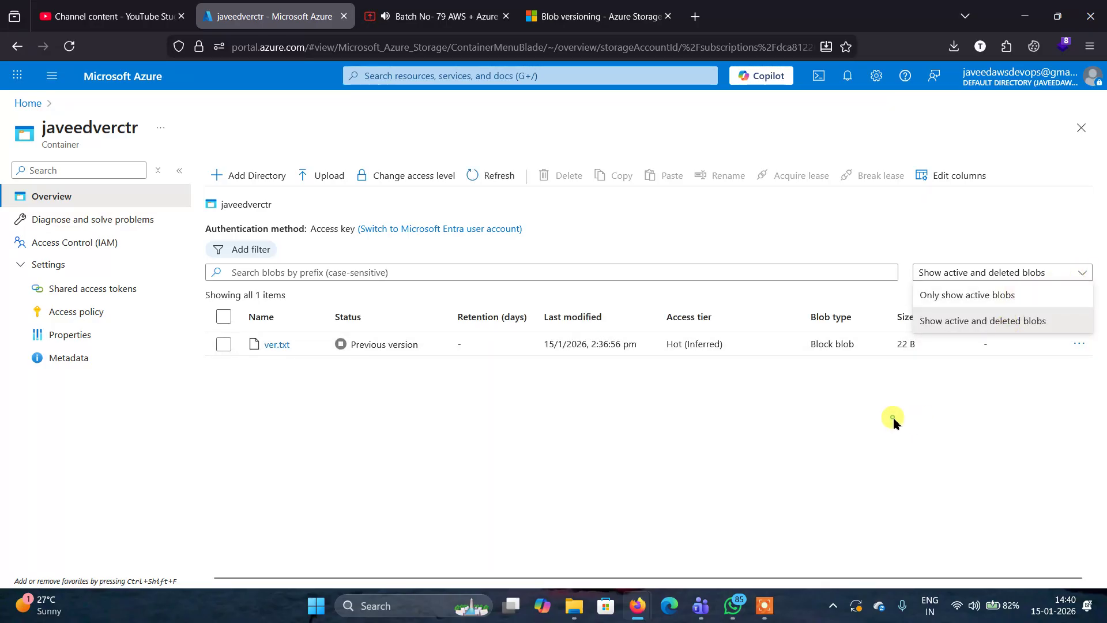
click(897, 420)
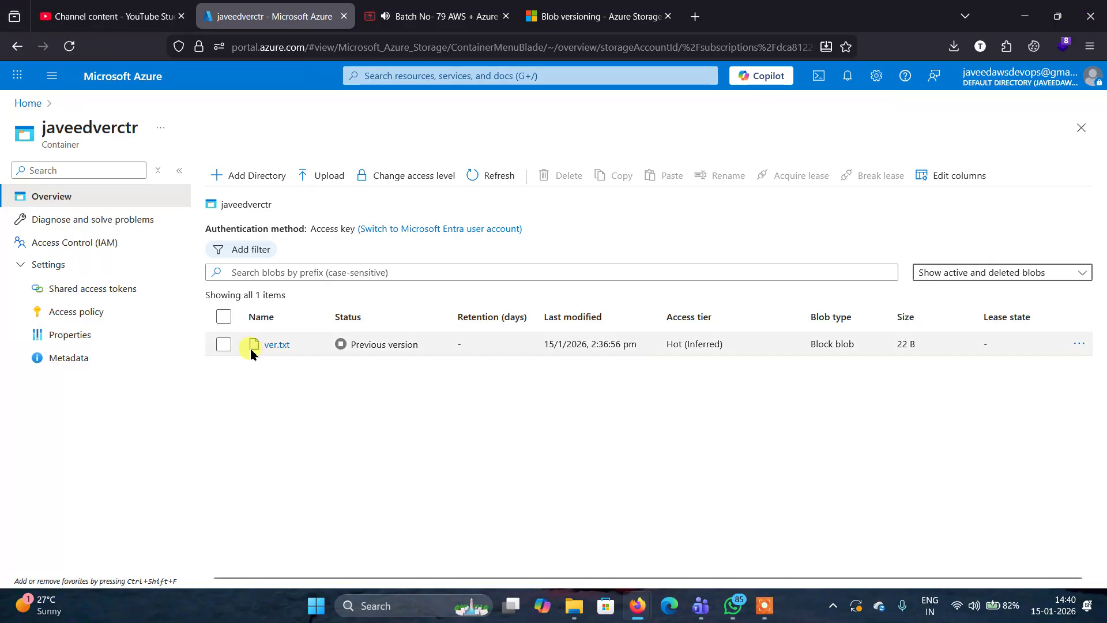
Step: Select the deleted ver.txt blob, review its version list, and return to the portal's home page
click(224, 345)
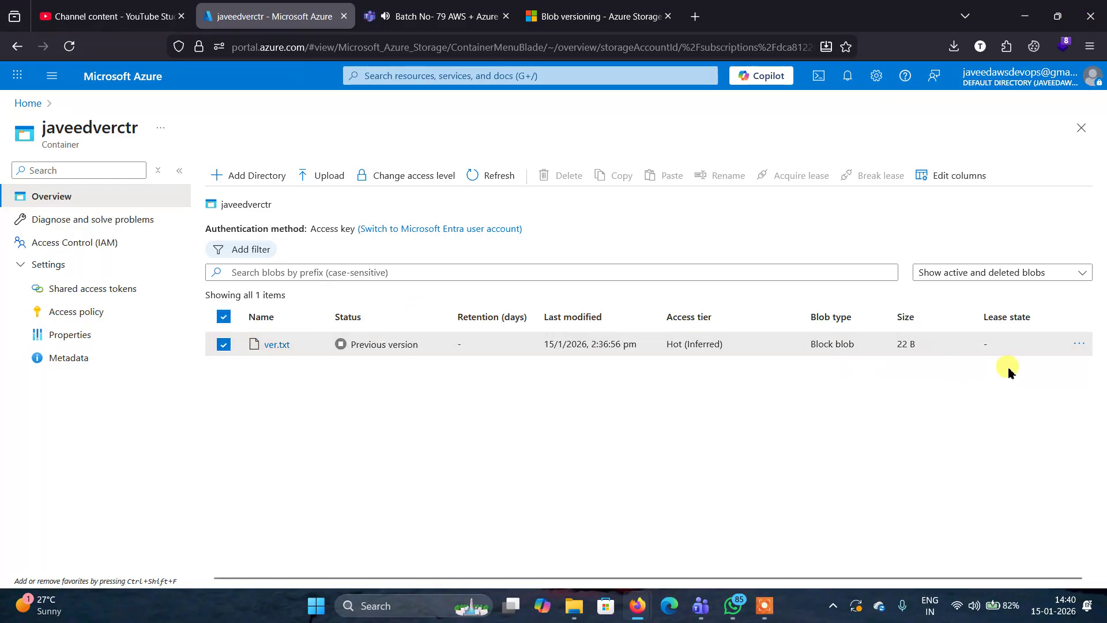
click(1081, 344)
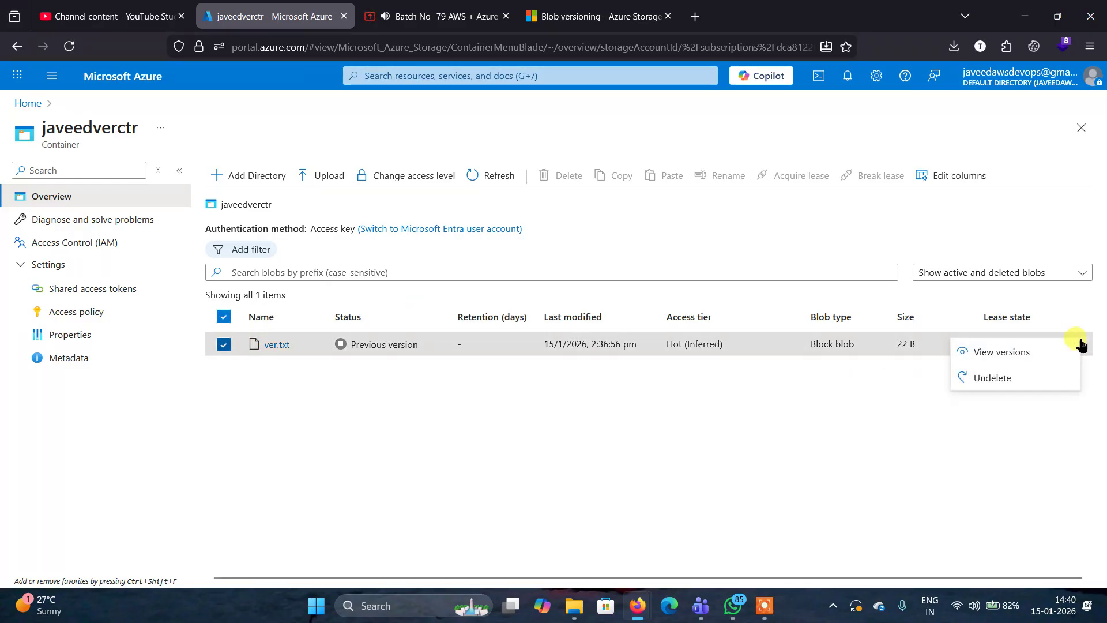
click(1010, 360)
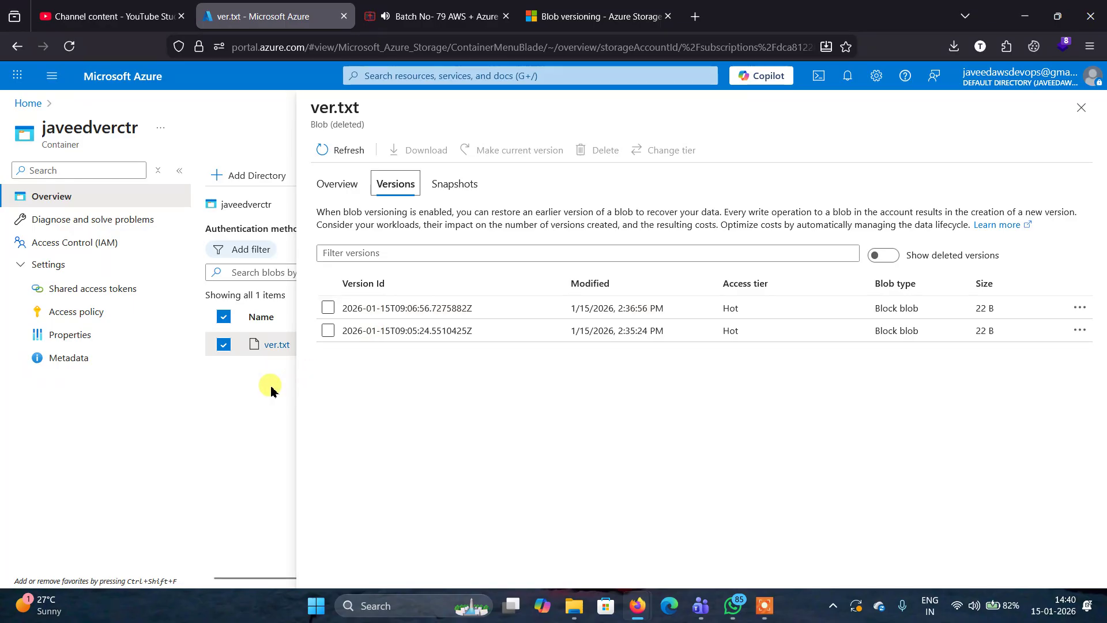
click(1083, 109)
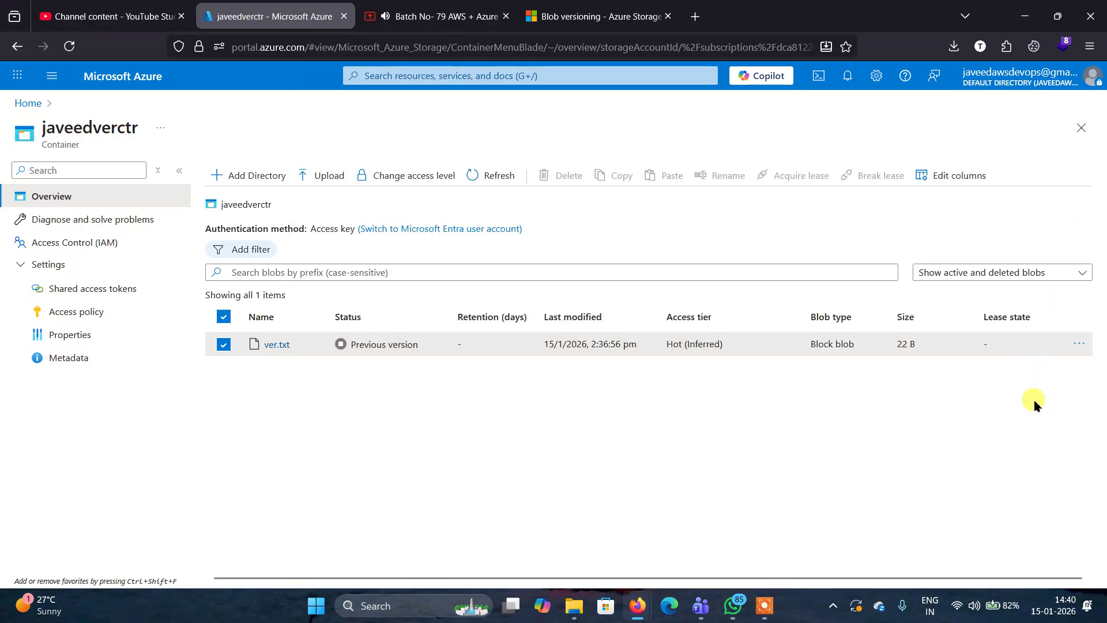
click(1088, 344)
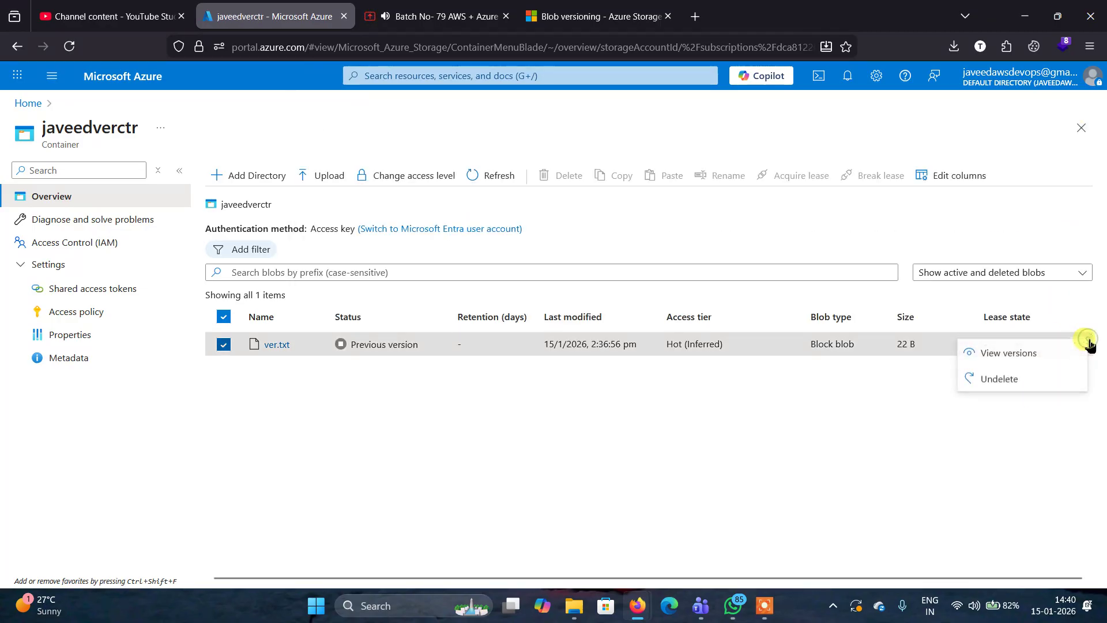
click(1017, 361)
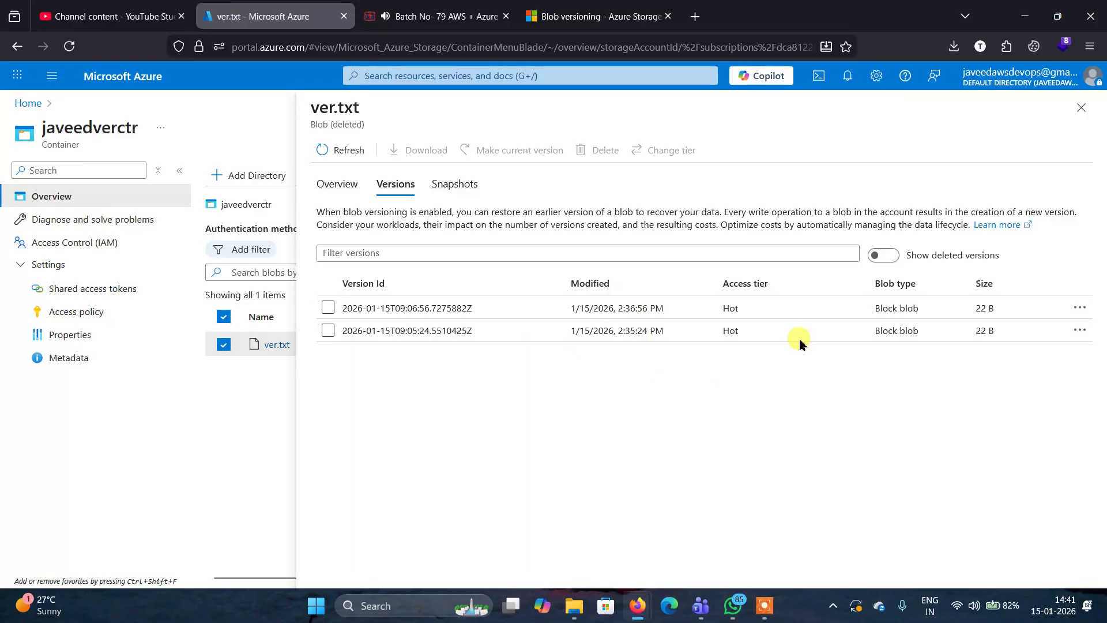
click(1084, 109)
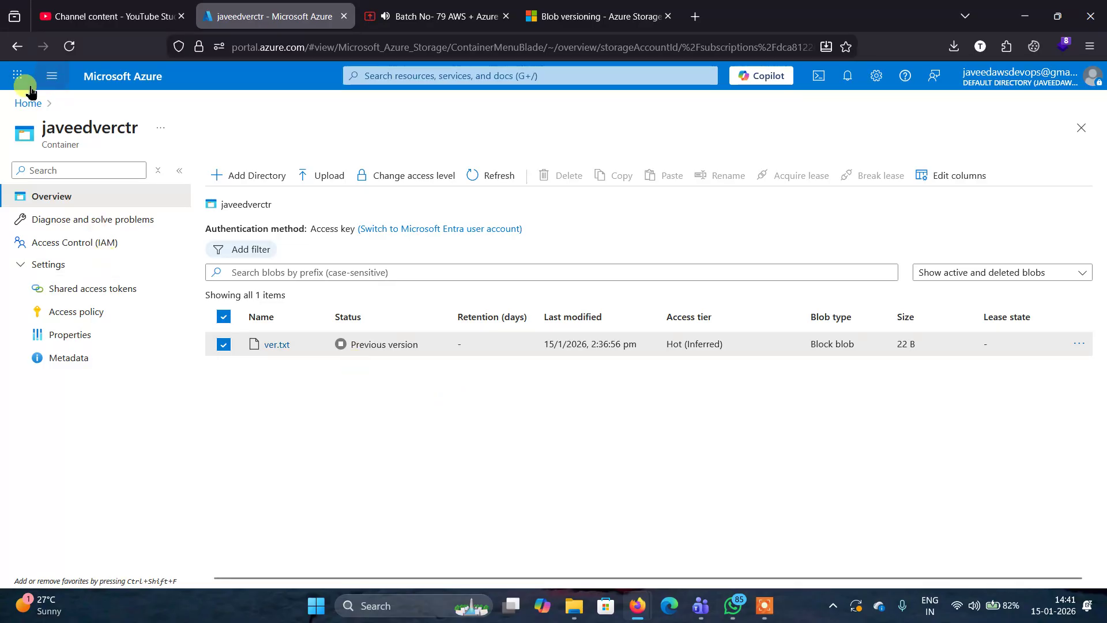
click(29, 105)
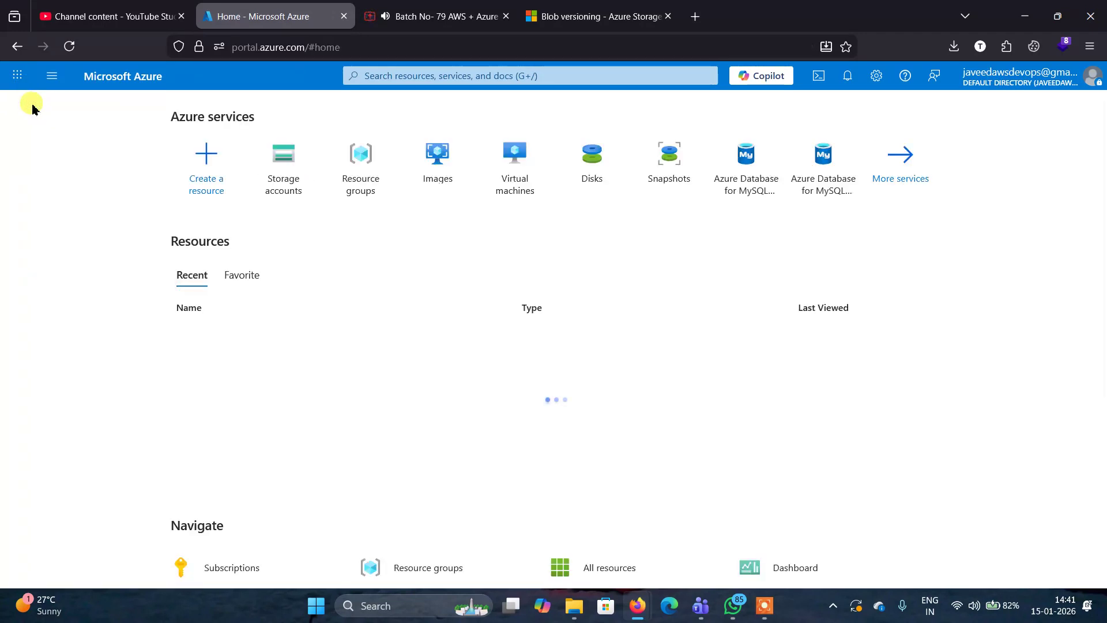
Step: Replace the blob versioning documentation page with Google and search for "azure storage explorer"
click(594, 17)
click(460, 51)
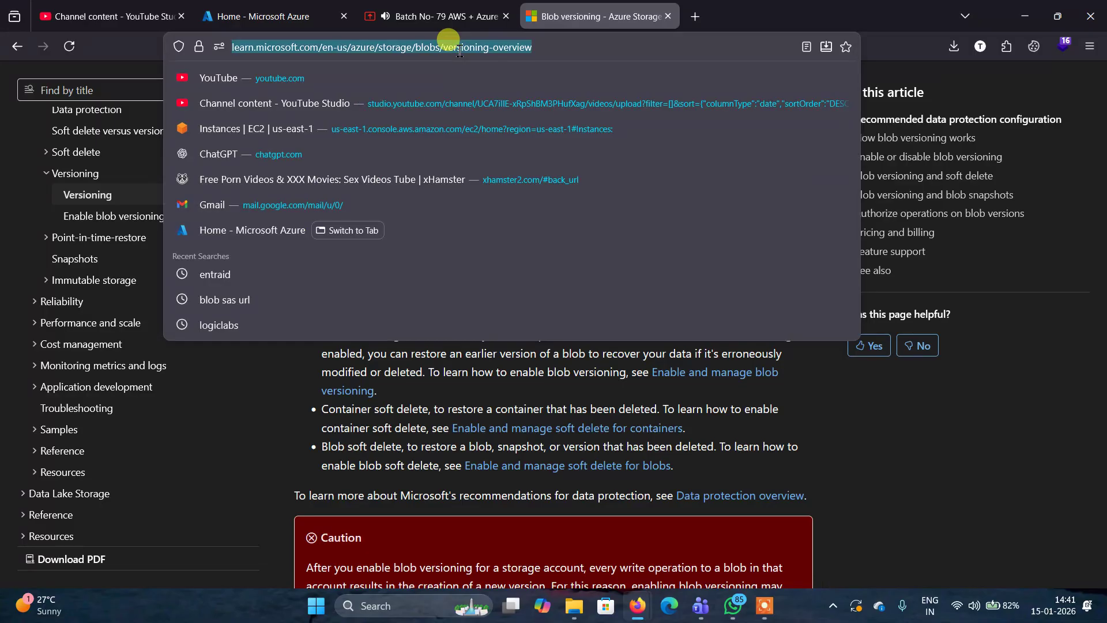
text(google.com)
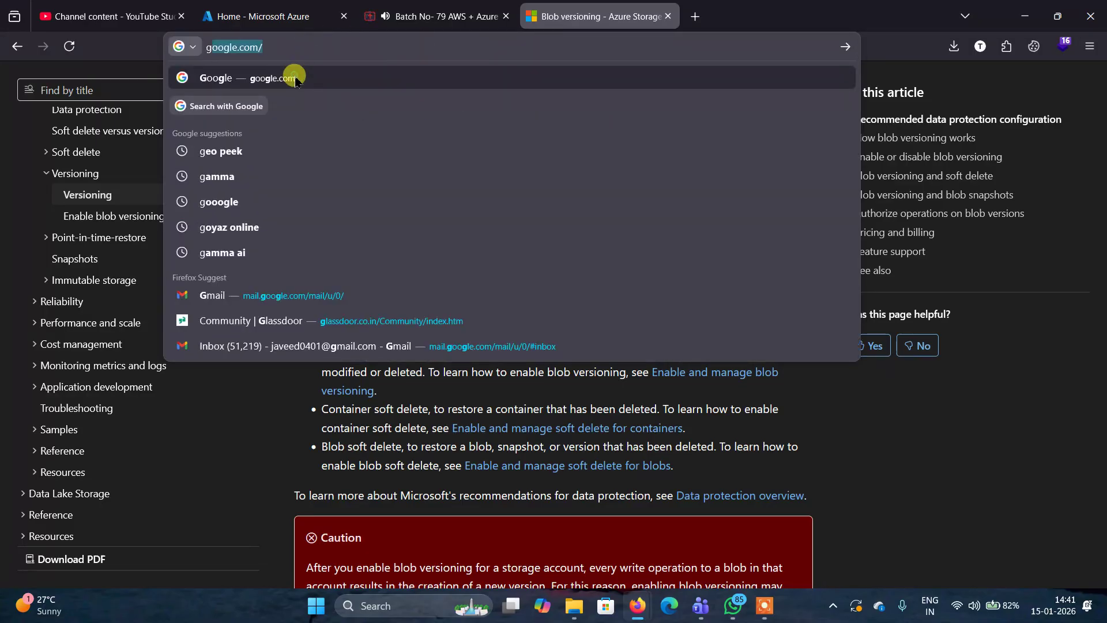
click(295, 79)
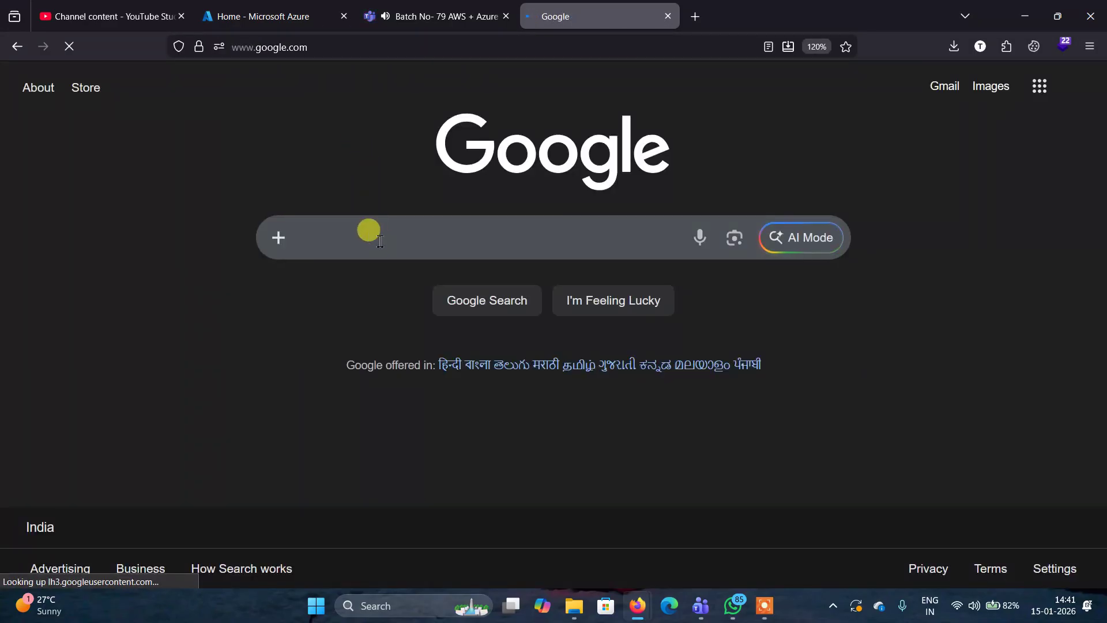
click(379, 241)
text(az)
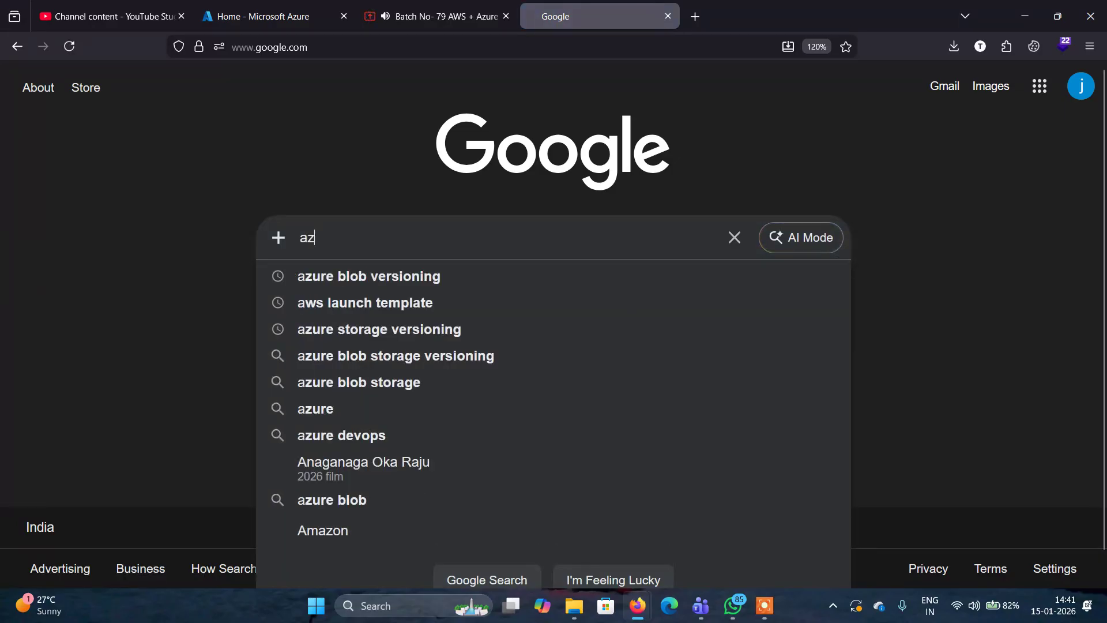
text(ure str)
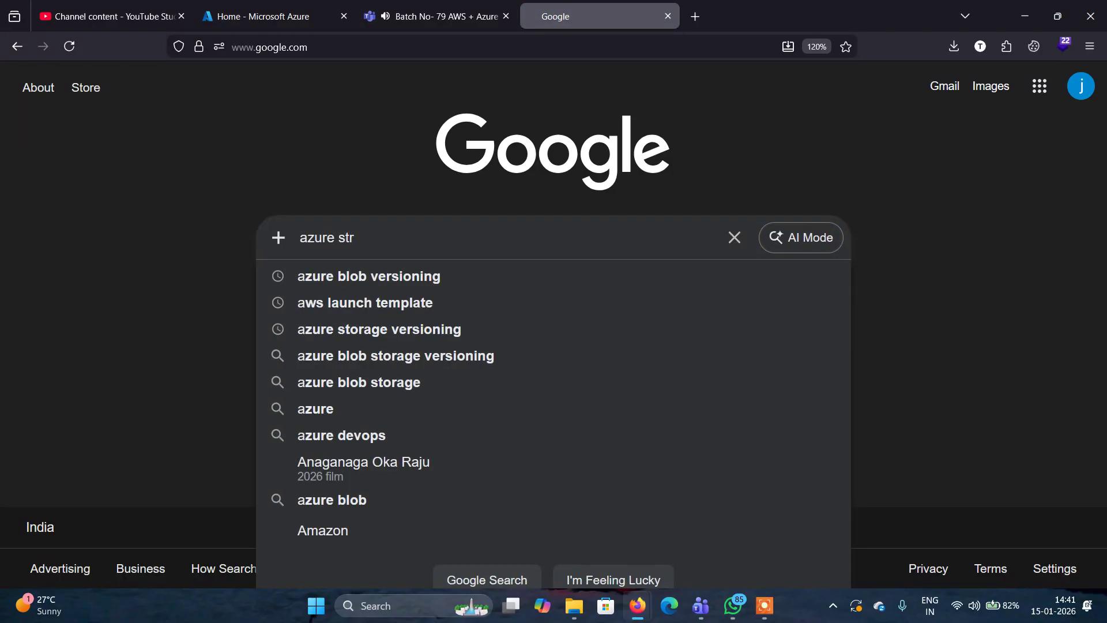
text(o)
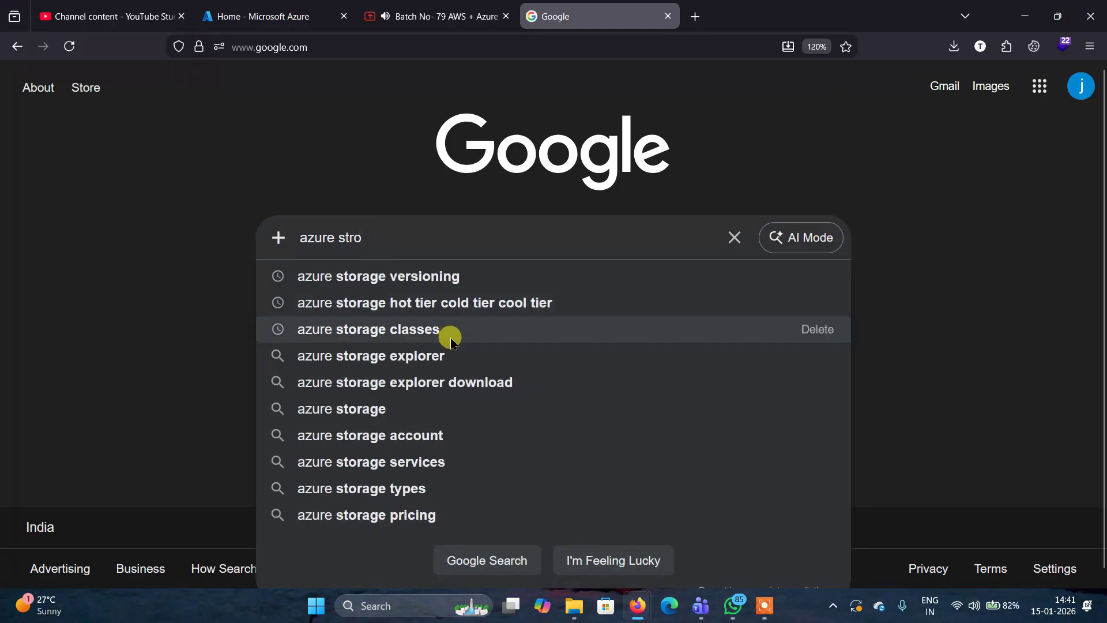
click(453, 355)
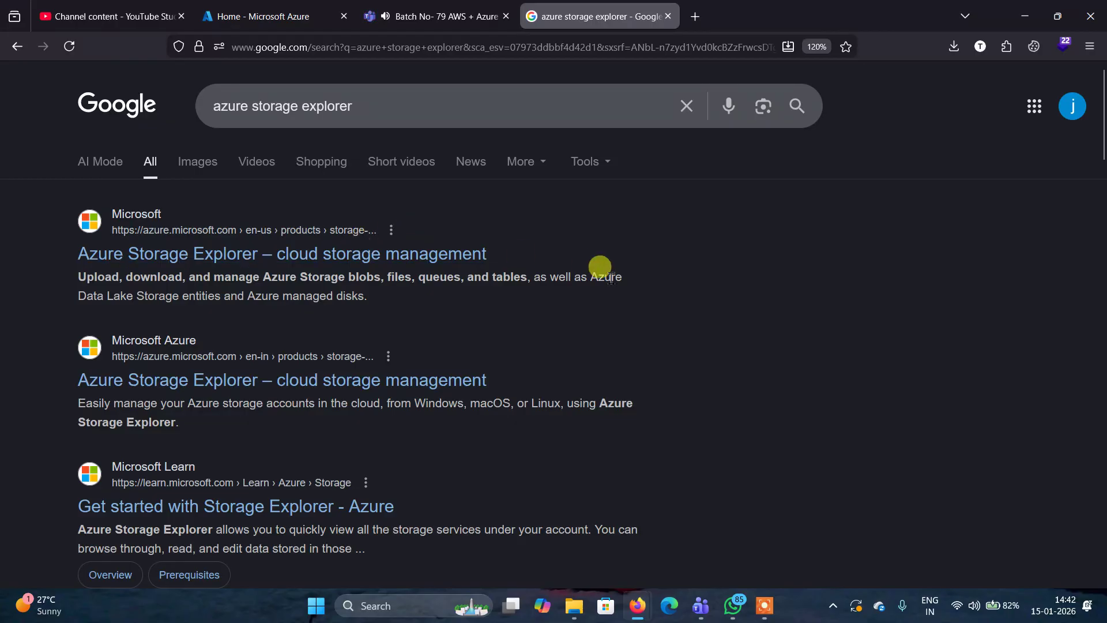
Step: Look over the search results and refine the search to "ms azure storage explorer download"
scroll(681, 340, down, 1)
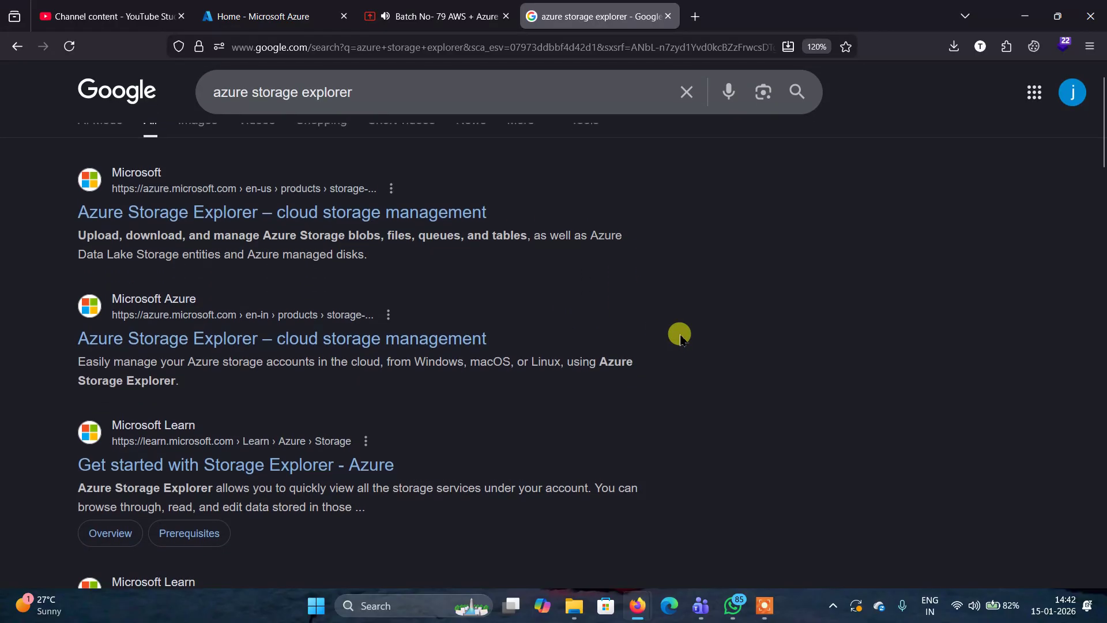
scroll(681, 340, up, 1)
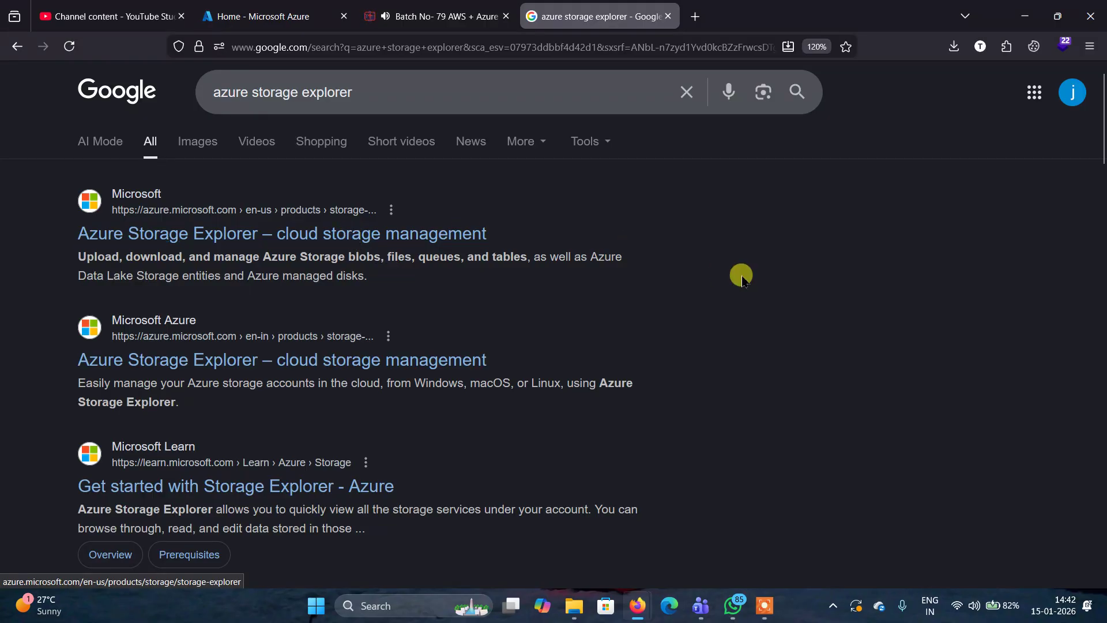
scroll(742, 280, down, 1)
scroll(742, 280, down, 3)
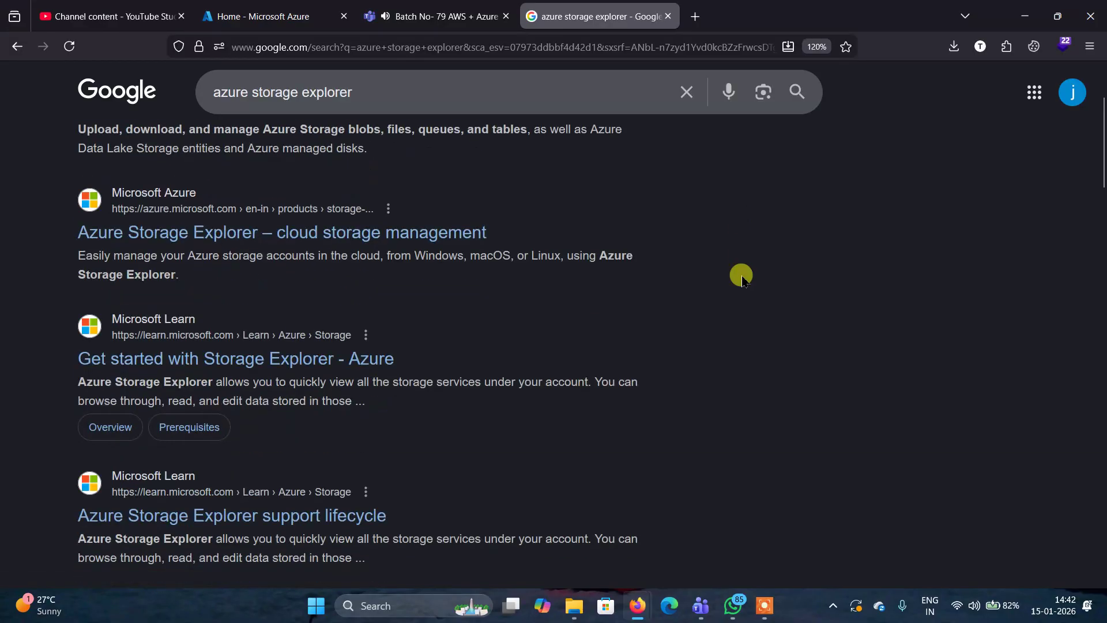
scroll(742, 279, up, 4)
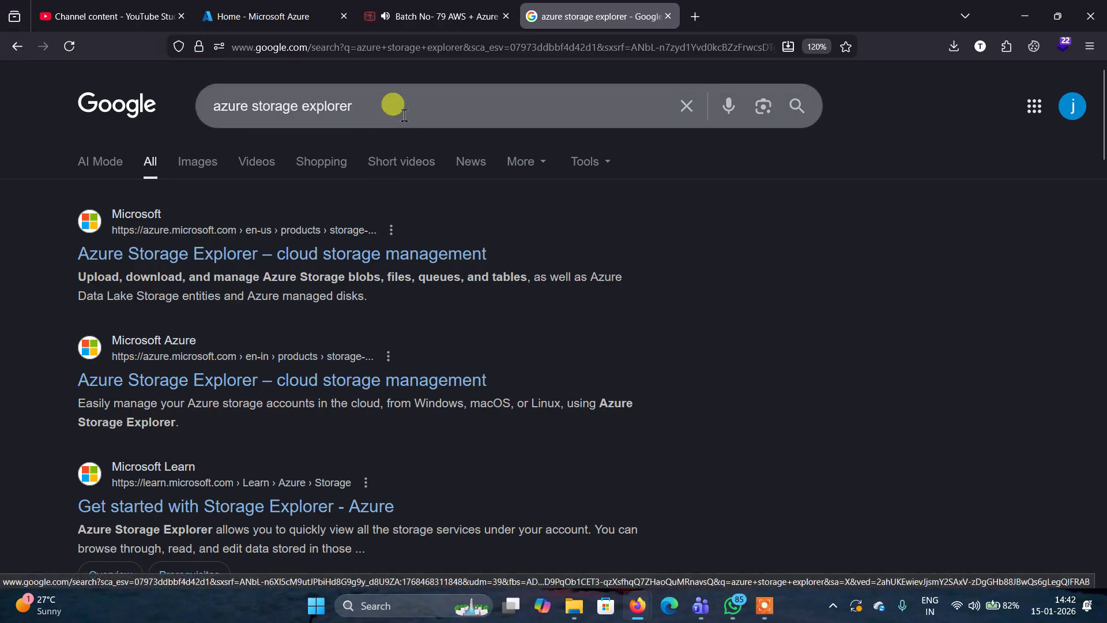
click(402, 113)
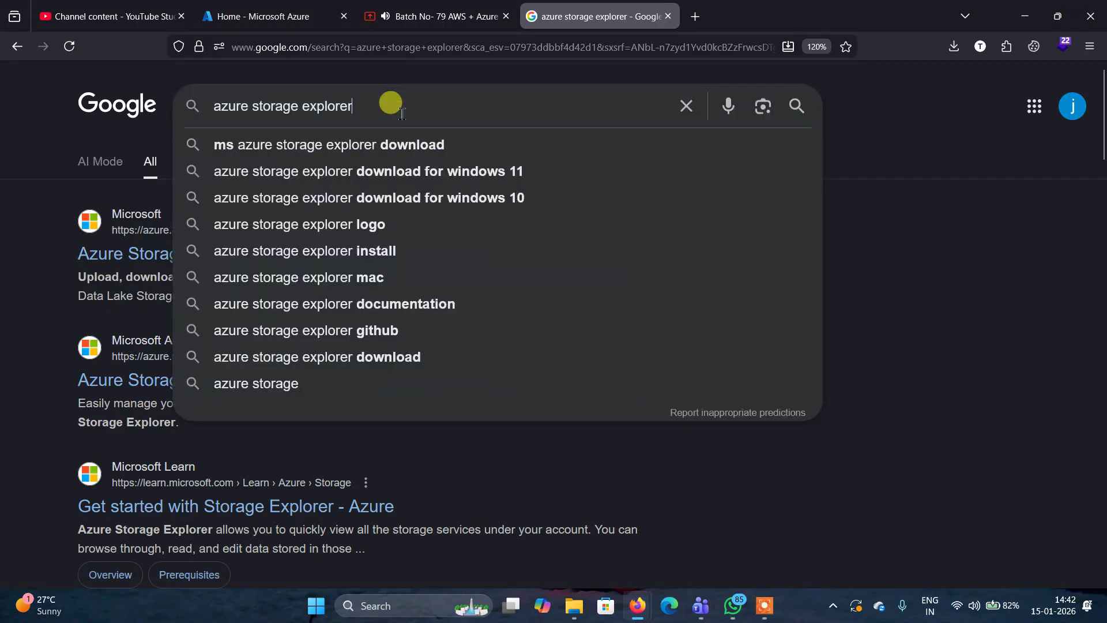
click(403, 144)
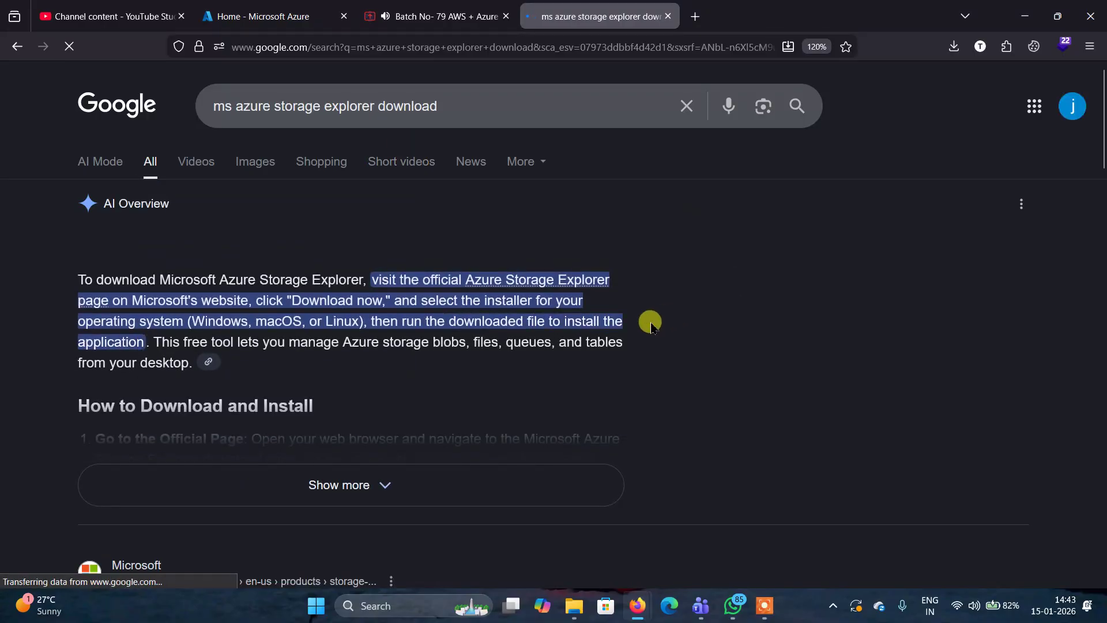
Step: Read the full AI overview on downloading Storage Explorer and open Microsoft's Azure Storage Explorer product page
click(438, 490)
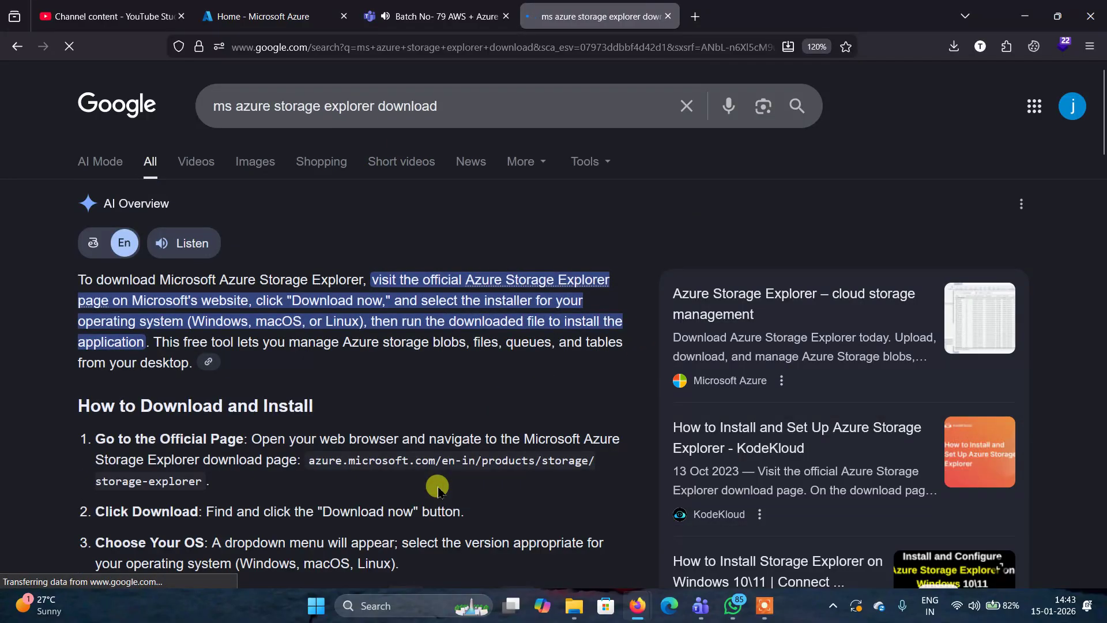
scroll(439, 490, down, 10)
scroll(438, 488, down, 1)
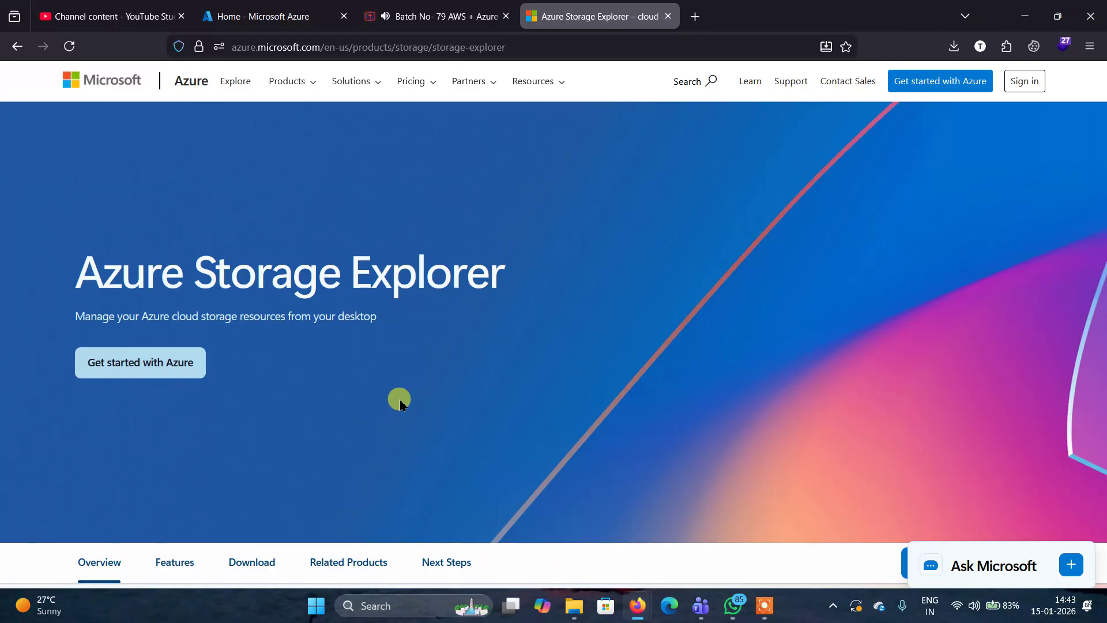
Step: Start downloading the Windows x64 installer from the Download section of the Azure Storage Explorer page
scroll(400, 402, down, 3)
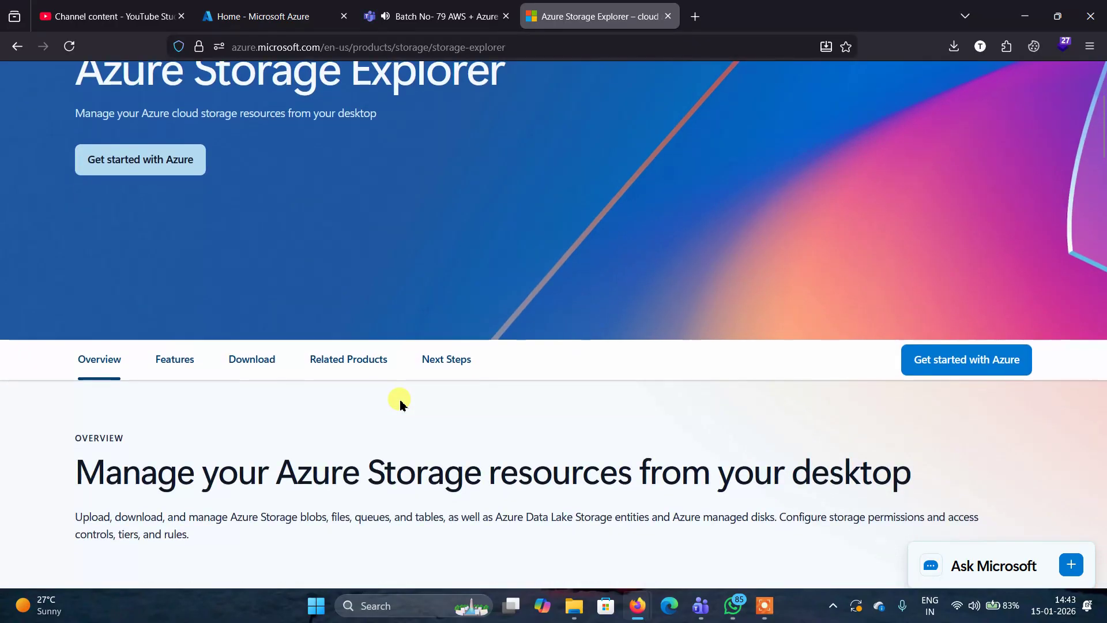
click(253, 349)
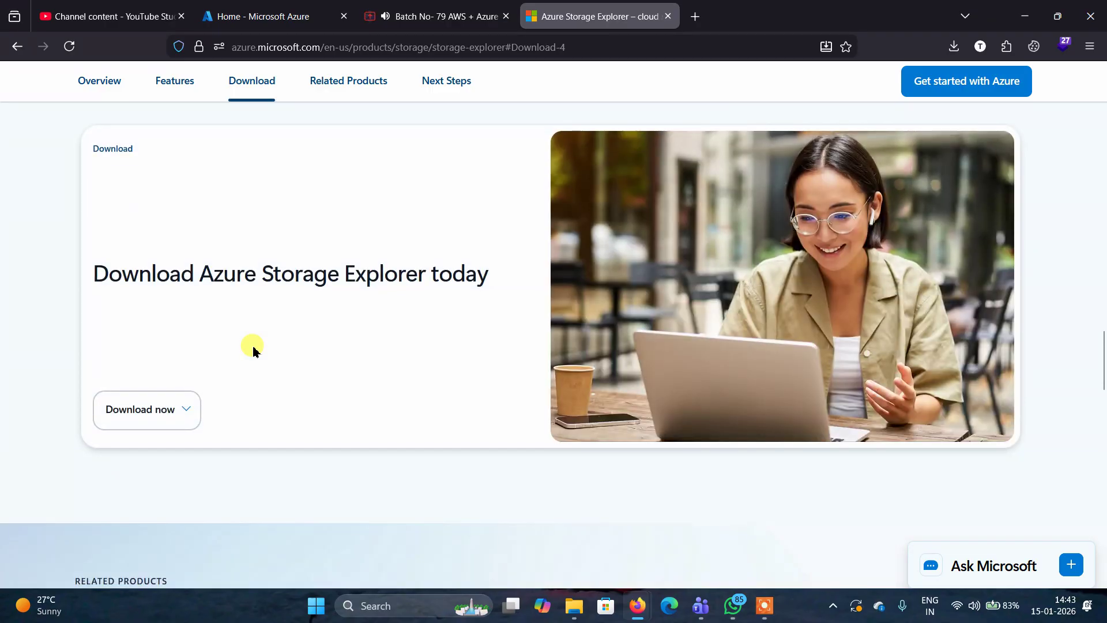
click(187, 410)
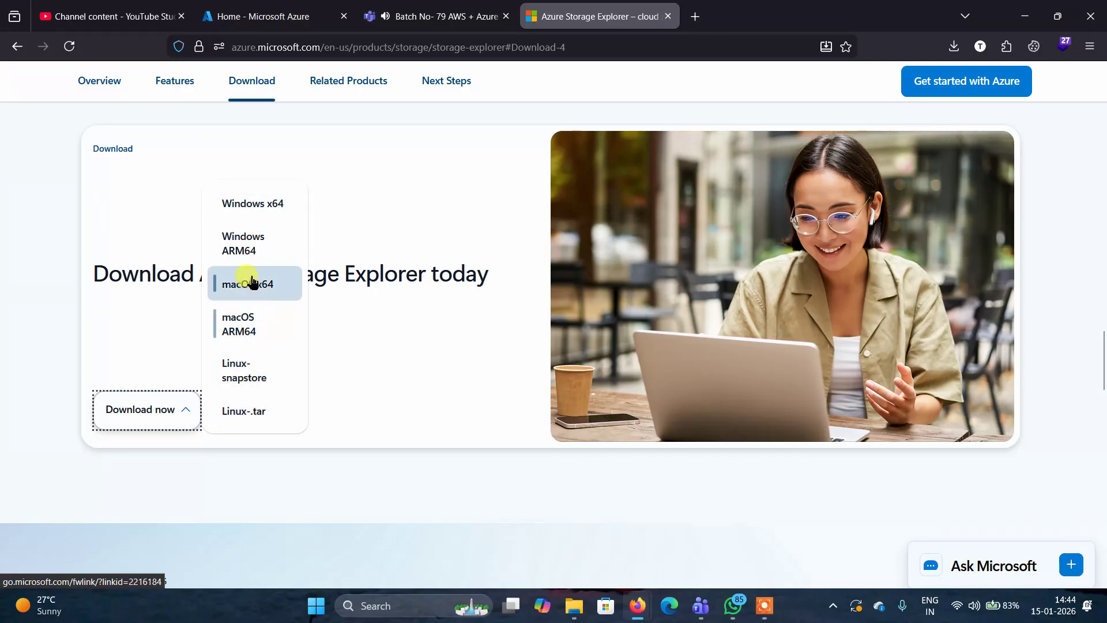
click(249, 218)
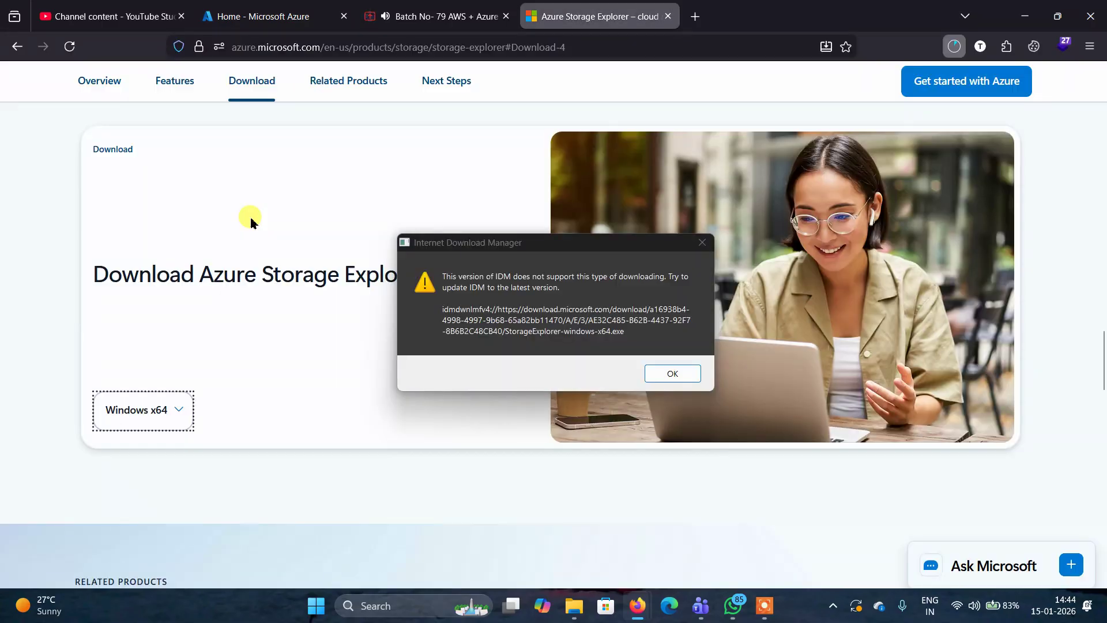
Step: Dismiss the Internet Download Manager warning, cancel the StorageExplorer-windows-x64.exe download, and close the Internet Download Manager page
click(669, 375)
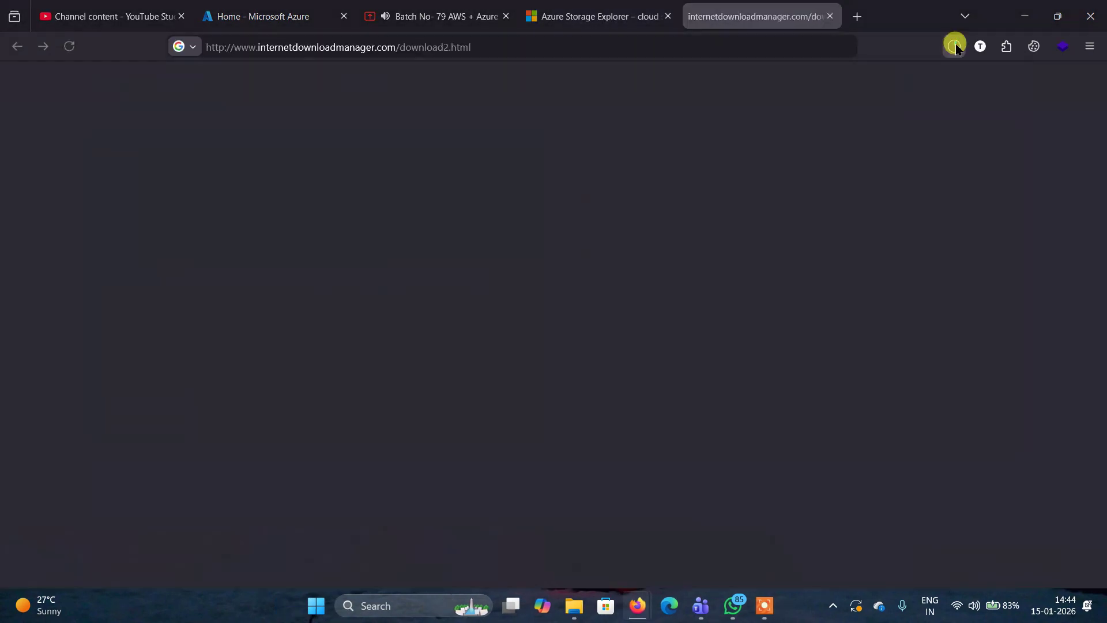
click(954, 46)
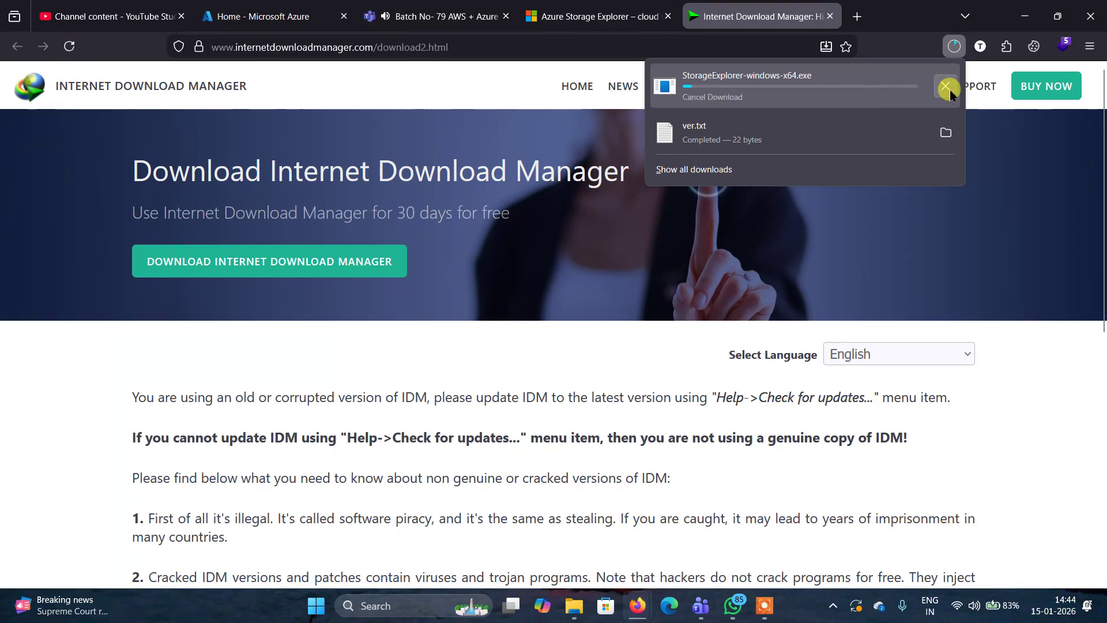
click(949, 89)
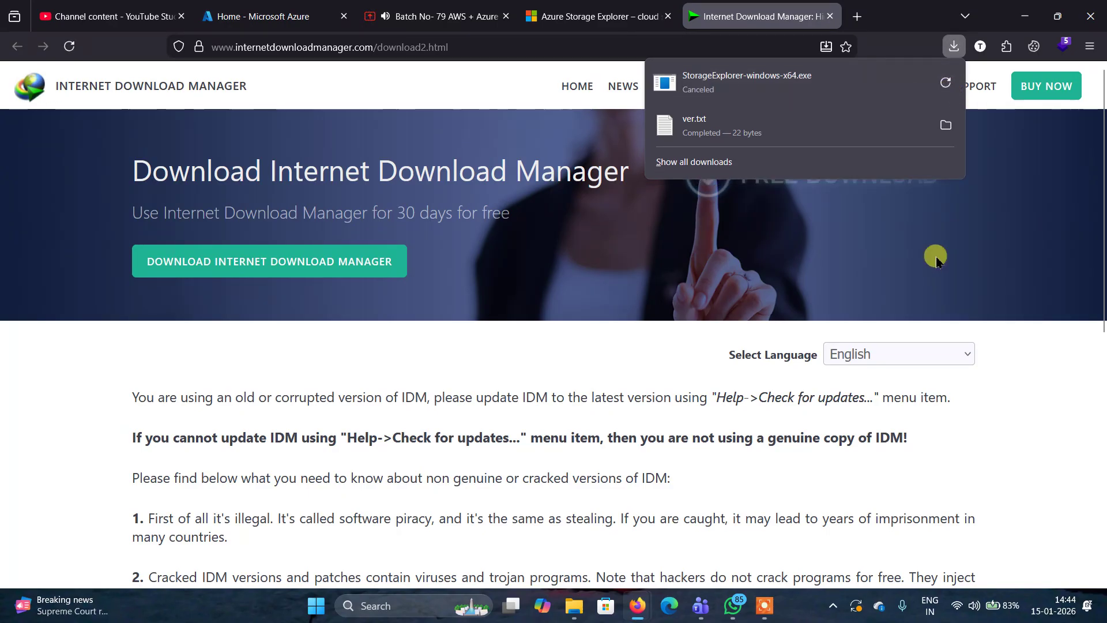
click(831, 18)
click(831, 18)
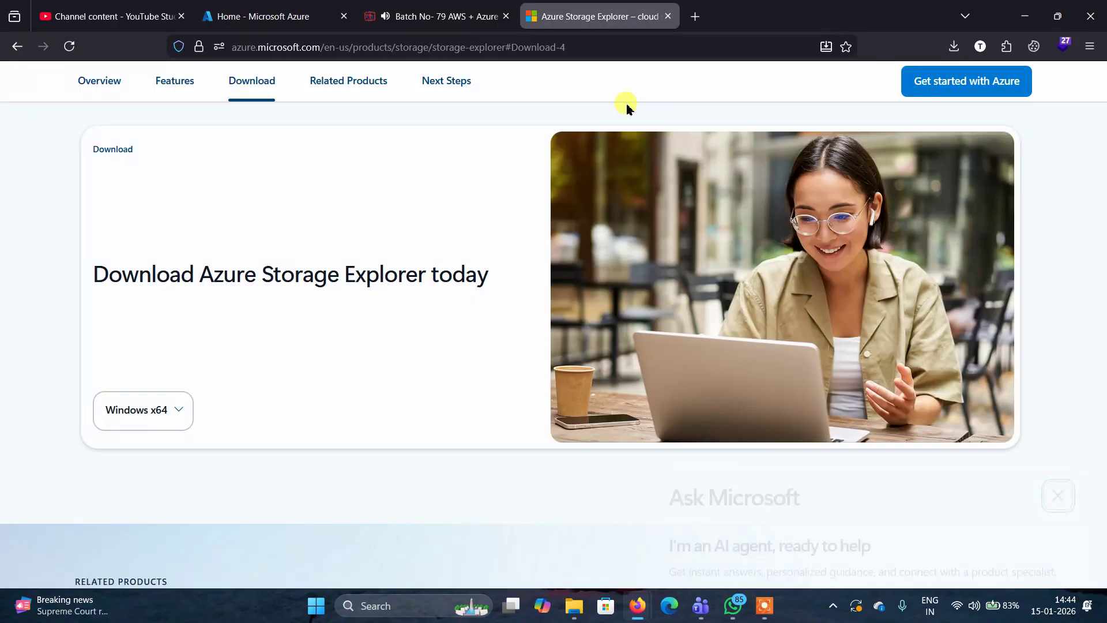
Step: Close the Azure Storage Explorer download page and search the computer for "azure"
click(668, 17)
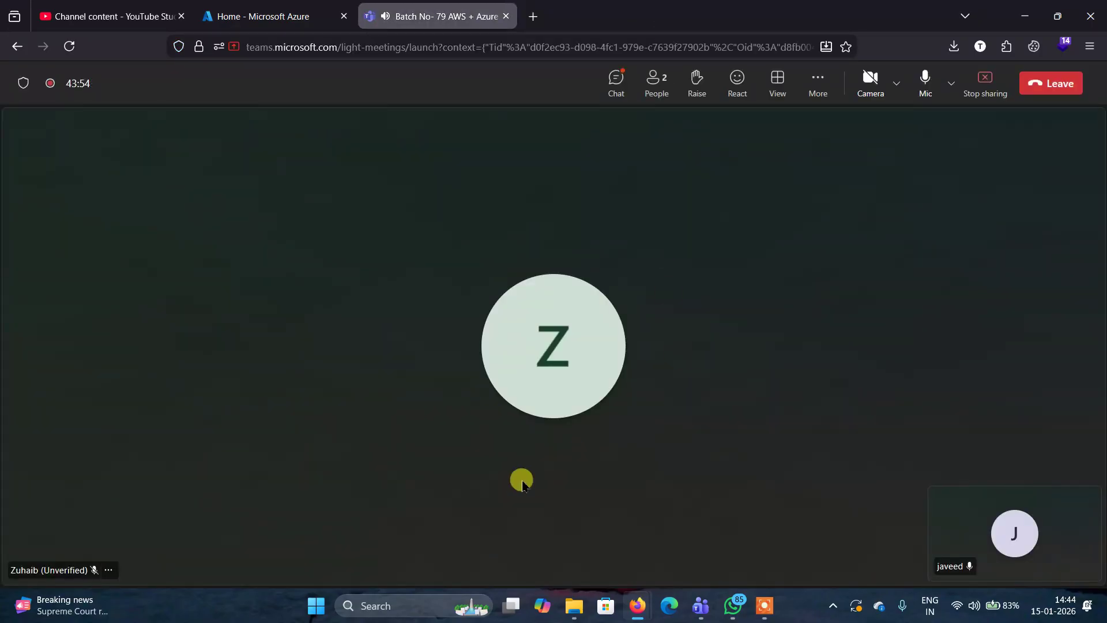
click(384, 605)
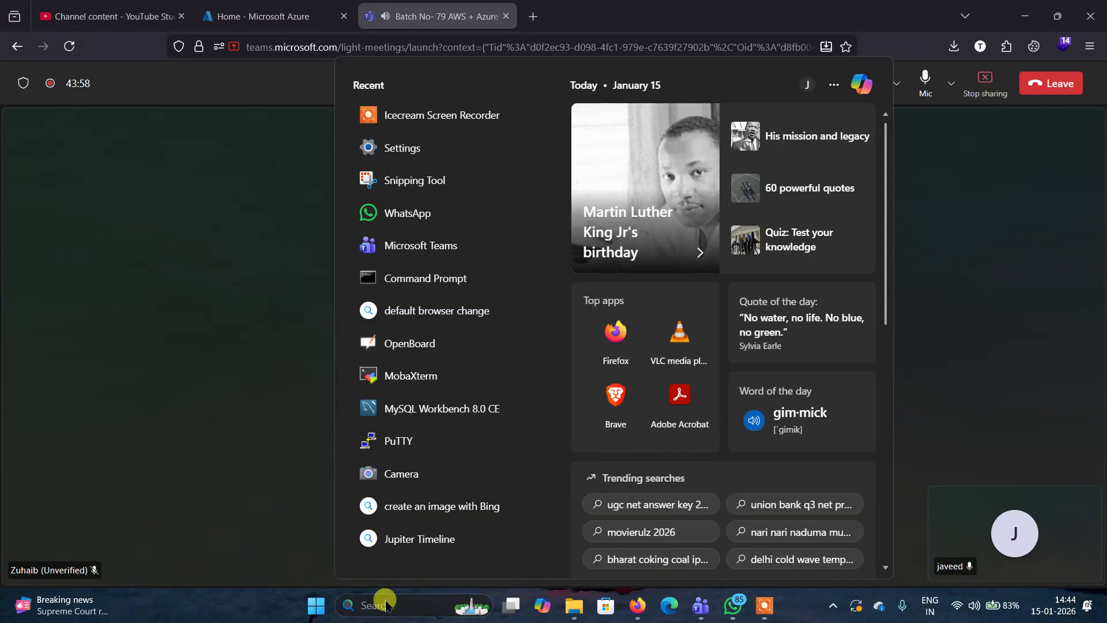
text(azure)
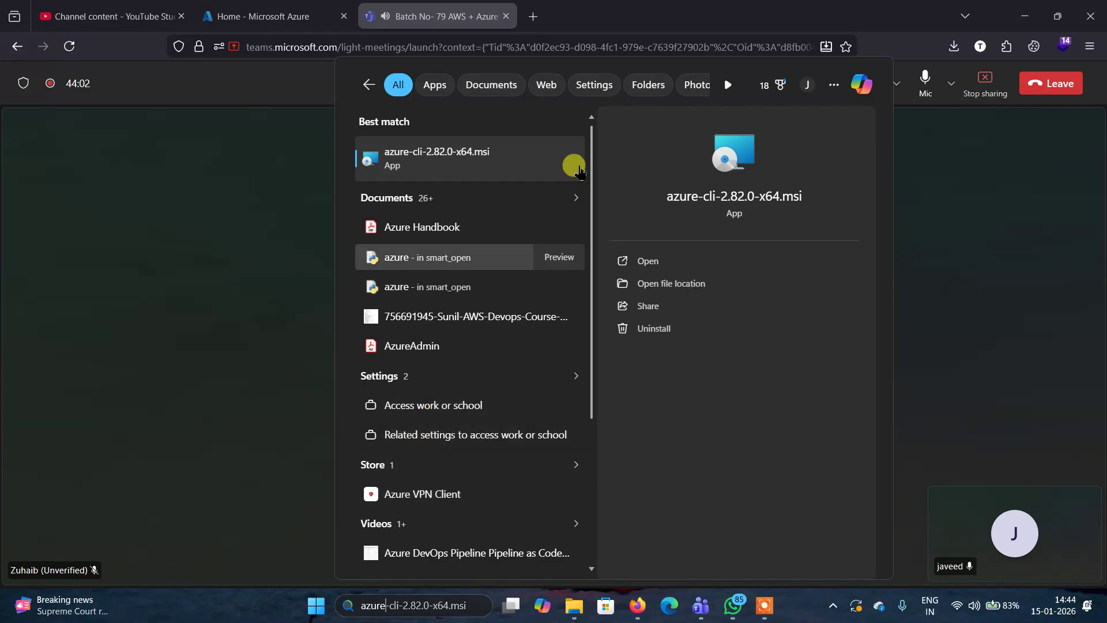
Step: Restart the canceled StorageExplorer-windows-x64.exe download in Firefox and resume it when it pauses
click(531, 17)
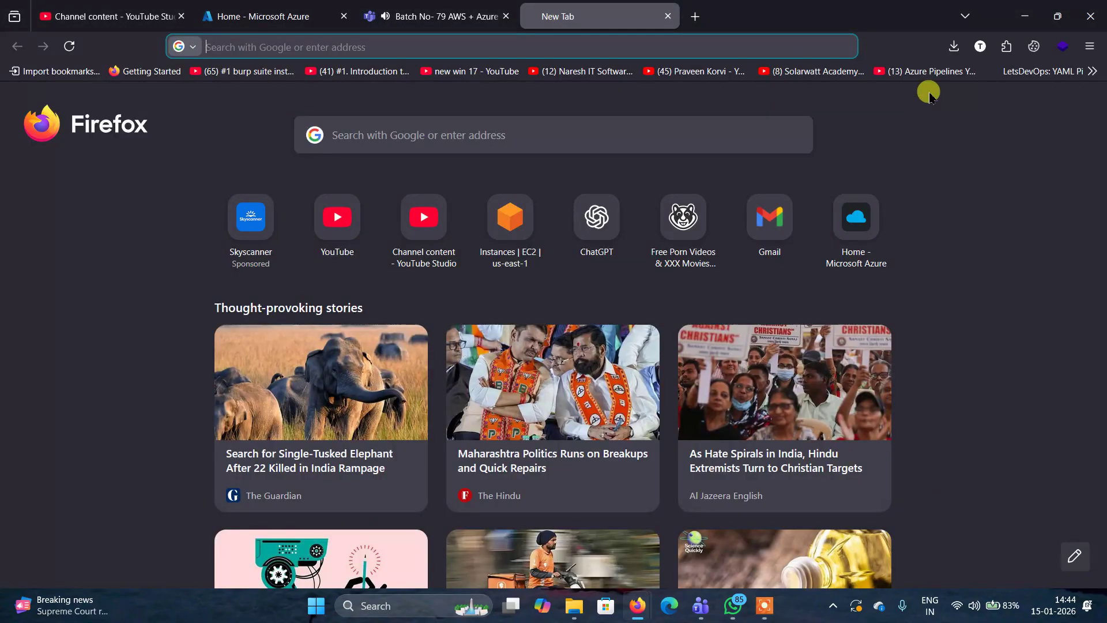
click(955, 49)
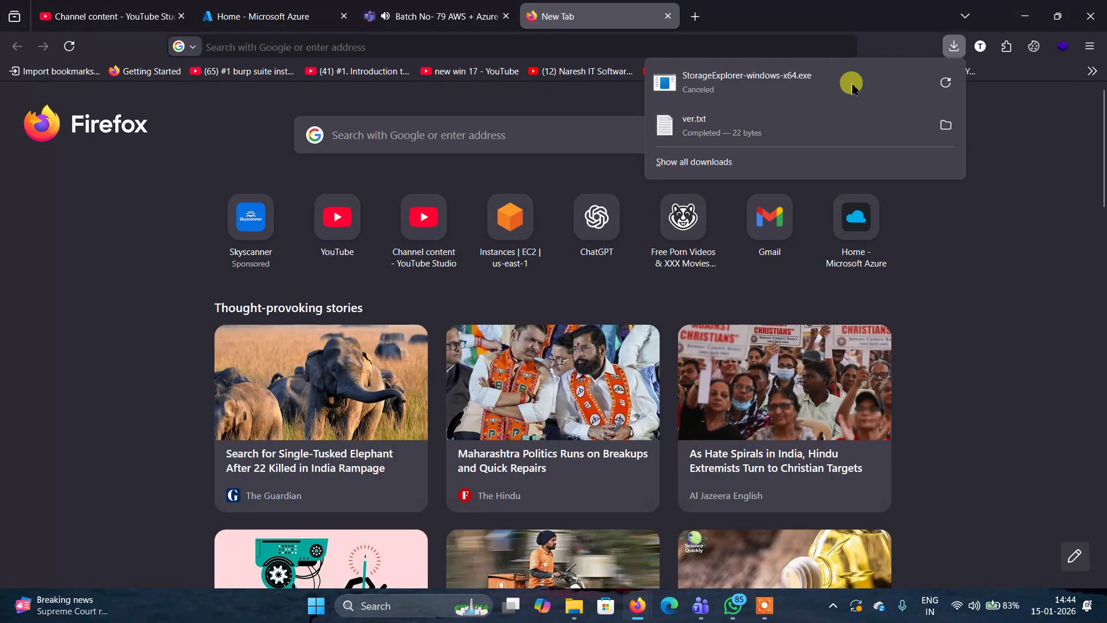
click(946, 83)
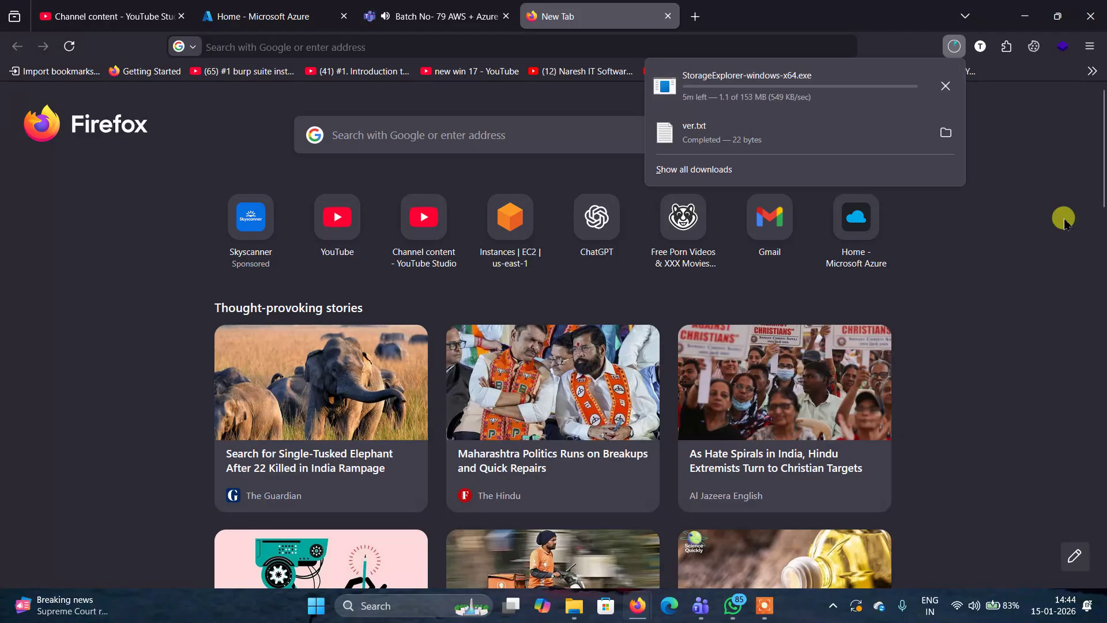
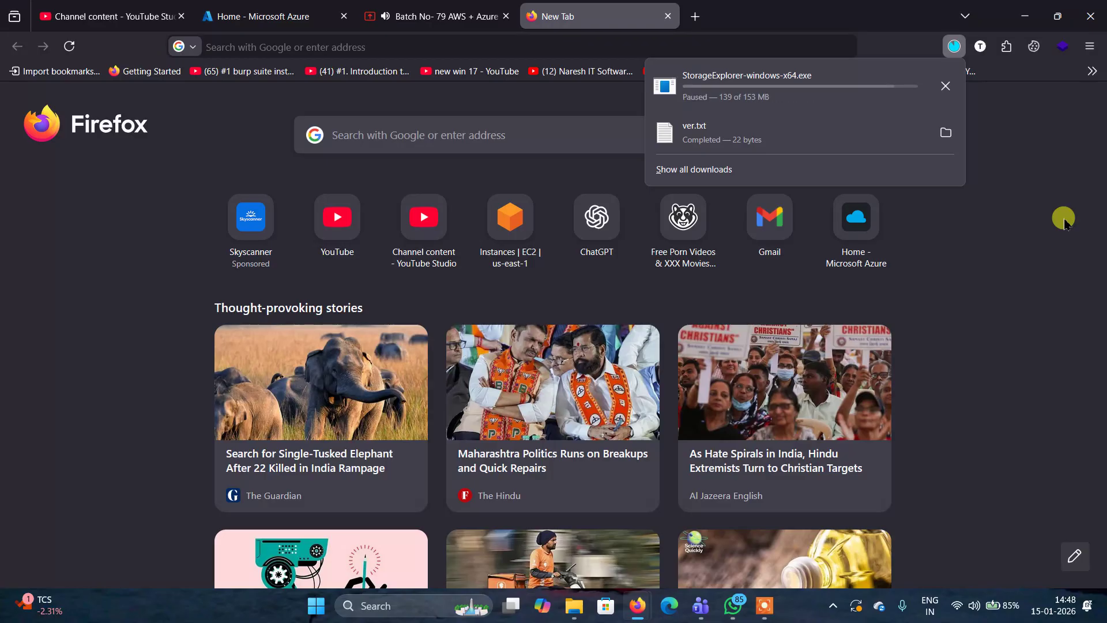
right_click(798, 86)
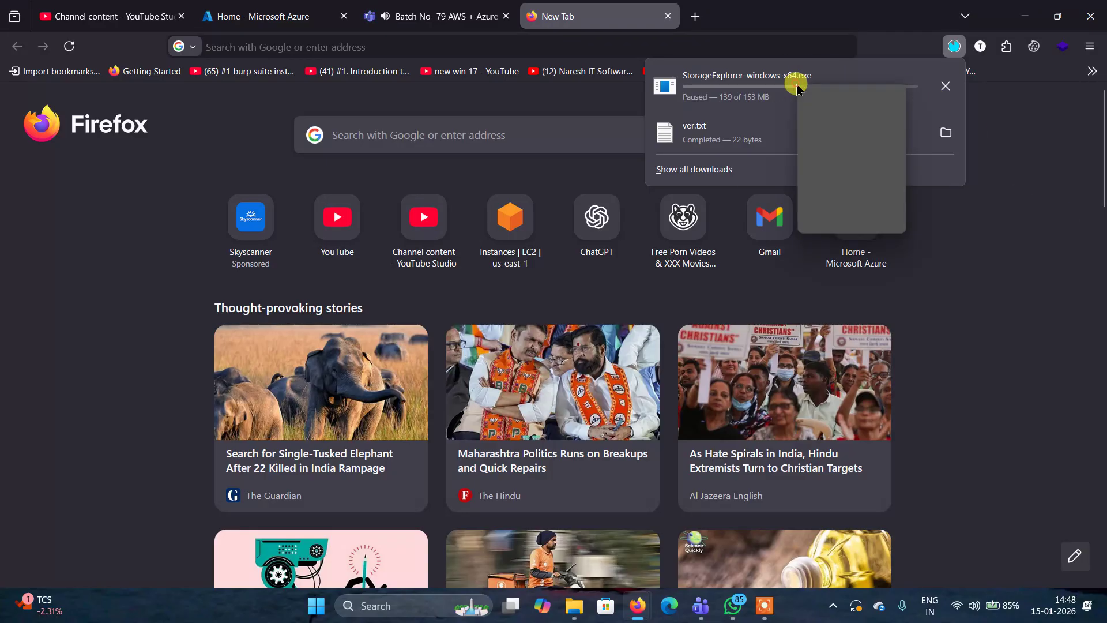
click(823, 95)
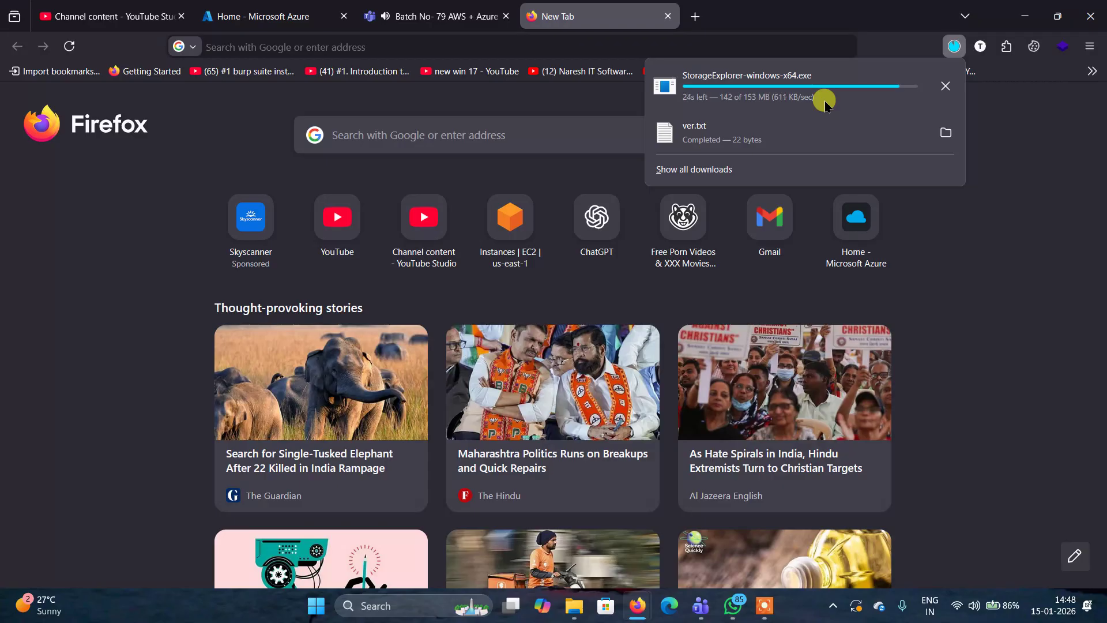
Step: Return to the Azure portal and open the storage account ending in verstr1234 from the storage accounts list
click(268, 14)
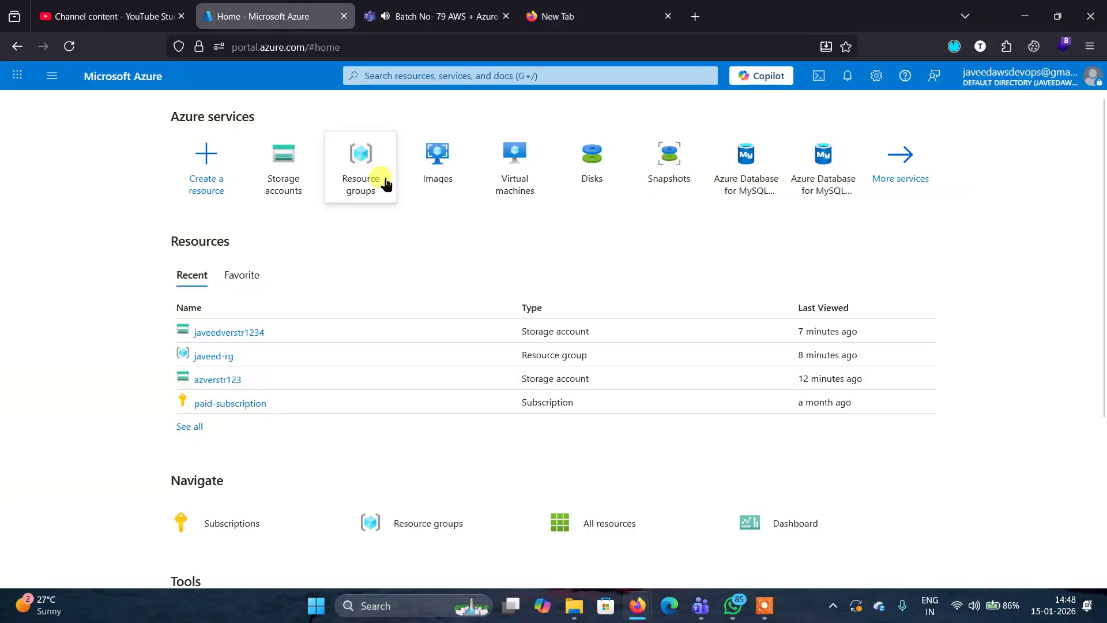
click(283, 173)
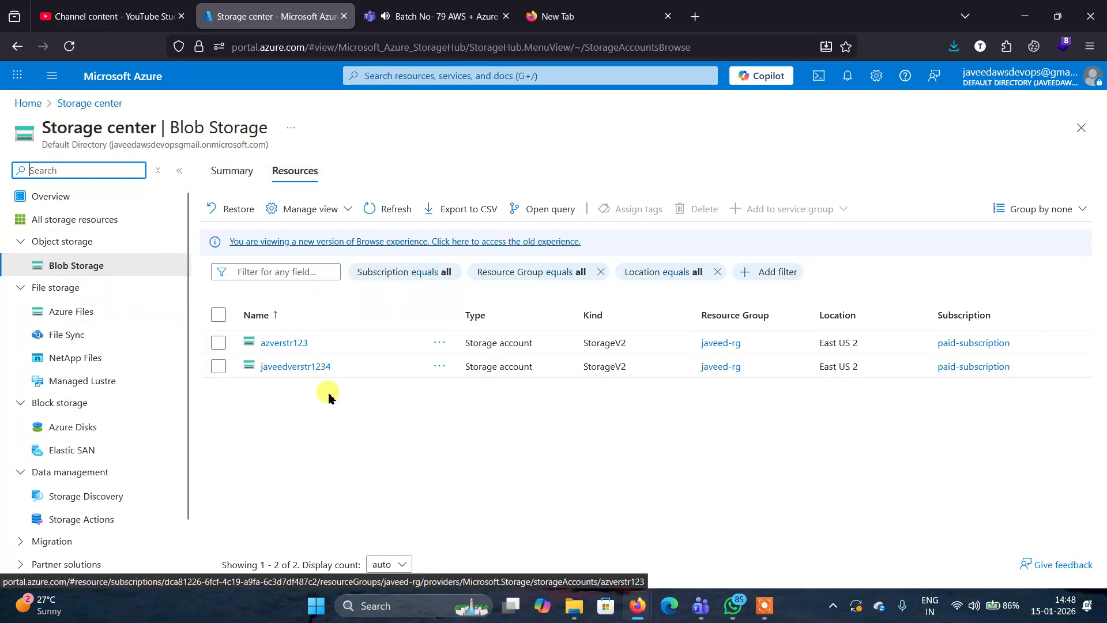
click(286, 345)
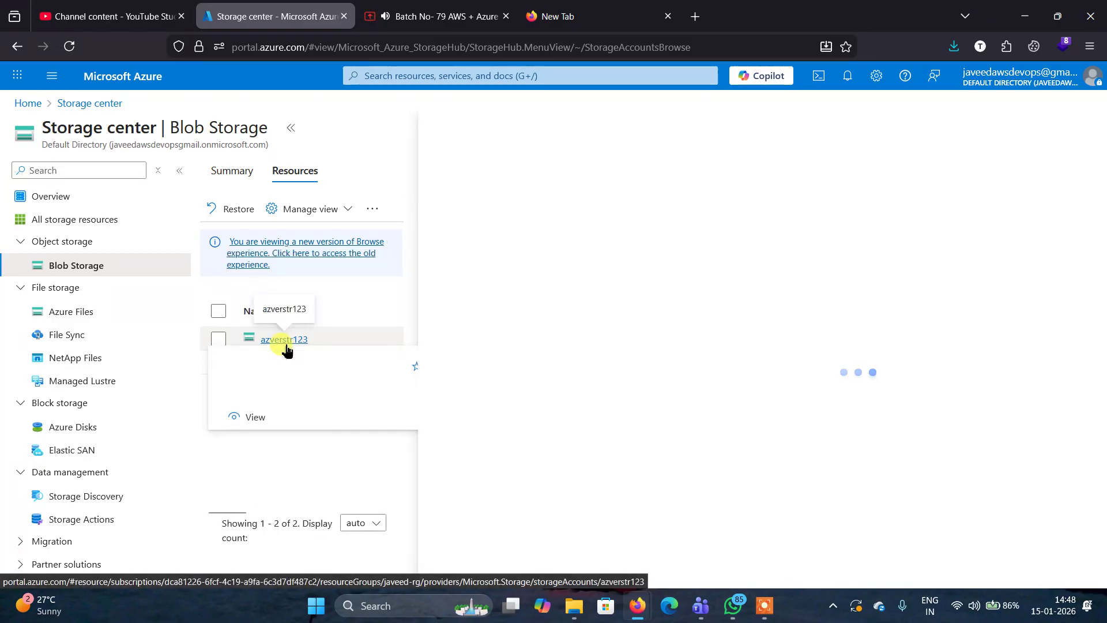
click(17, 46)
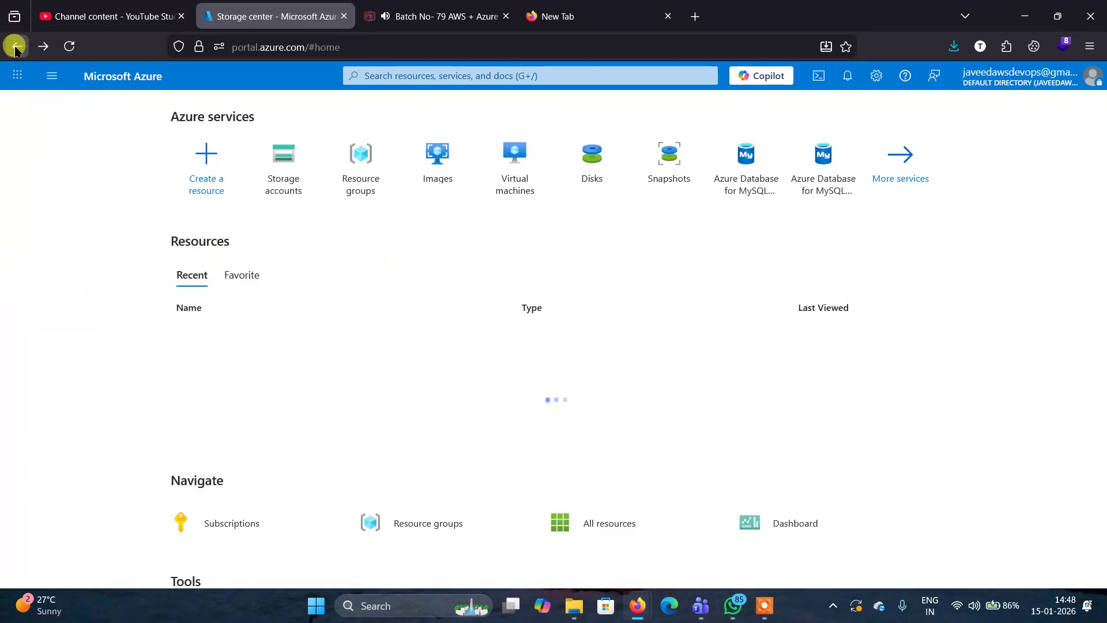
click(281, 185)
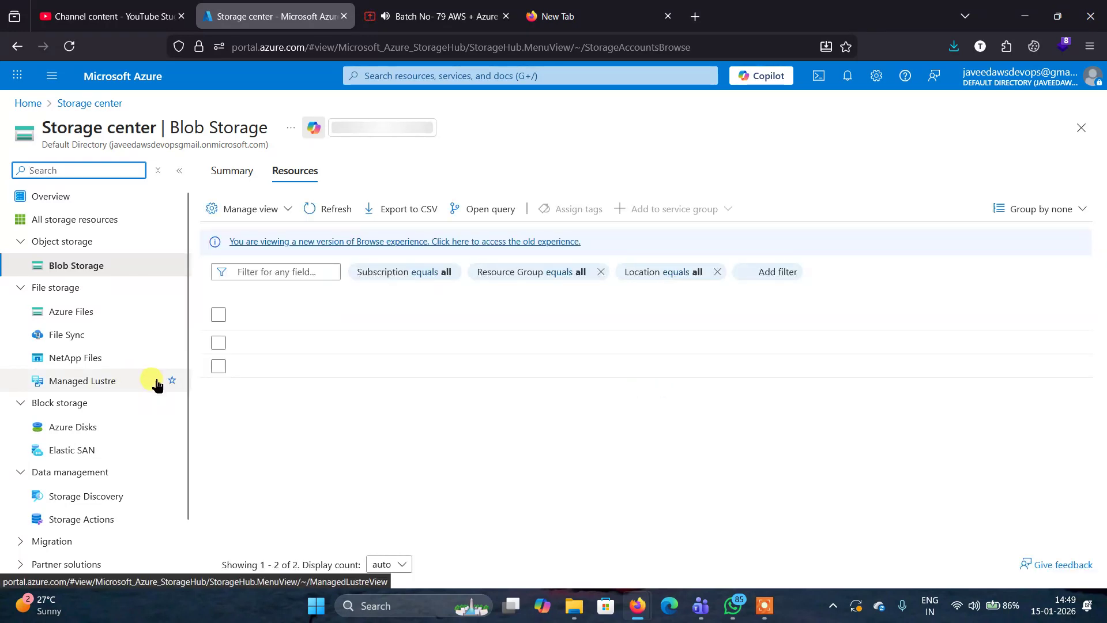
scroll(169, 381, up, 1)
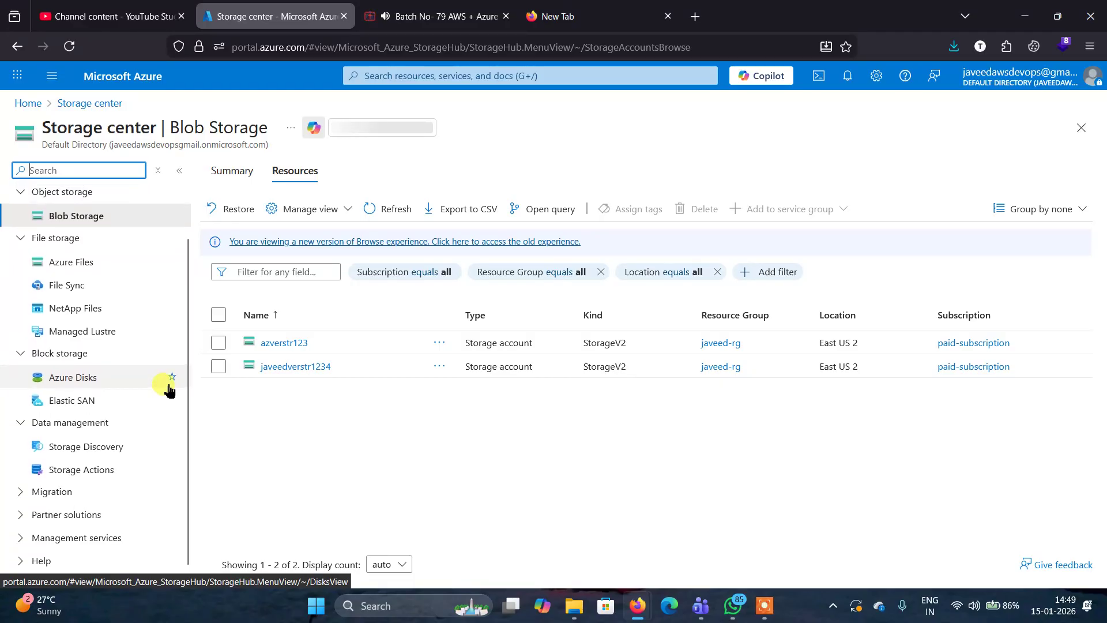
click(297, 369)
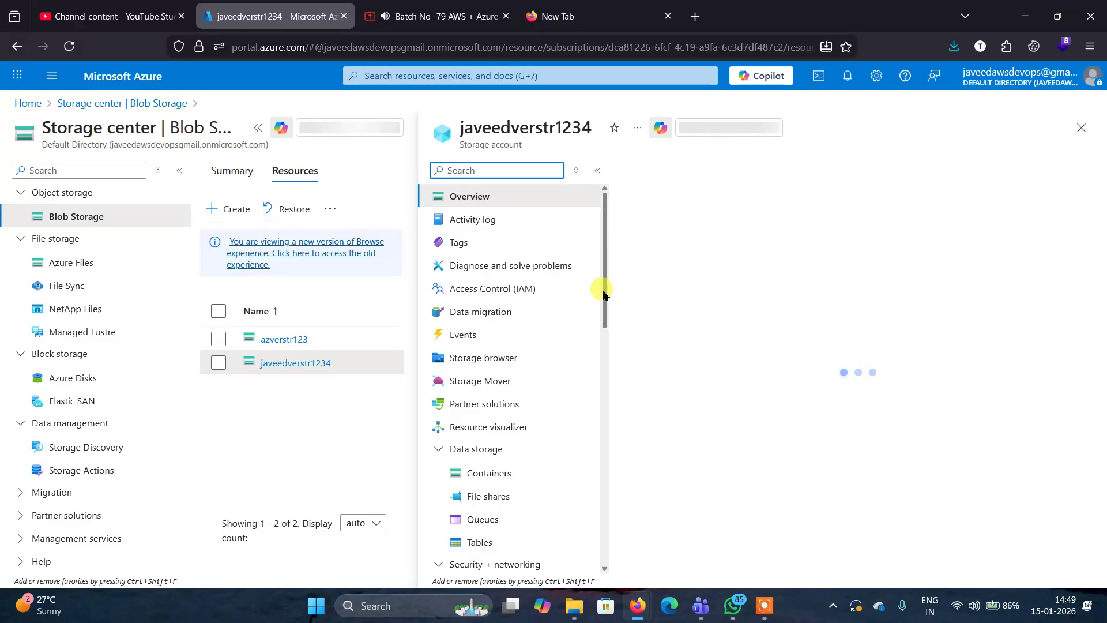
Step: Open the storage account's access keys and reveal the key value of key1
drag(602, 290, 587, 439)
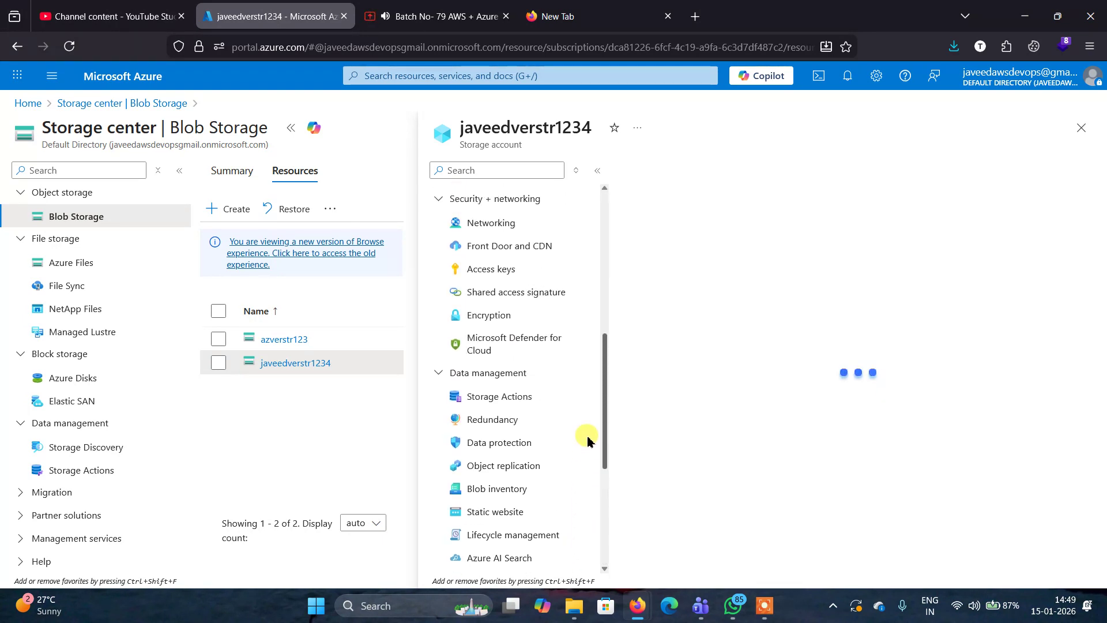
click(488, 276)
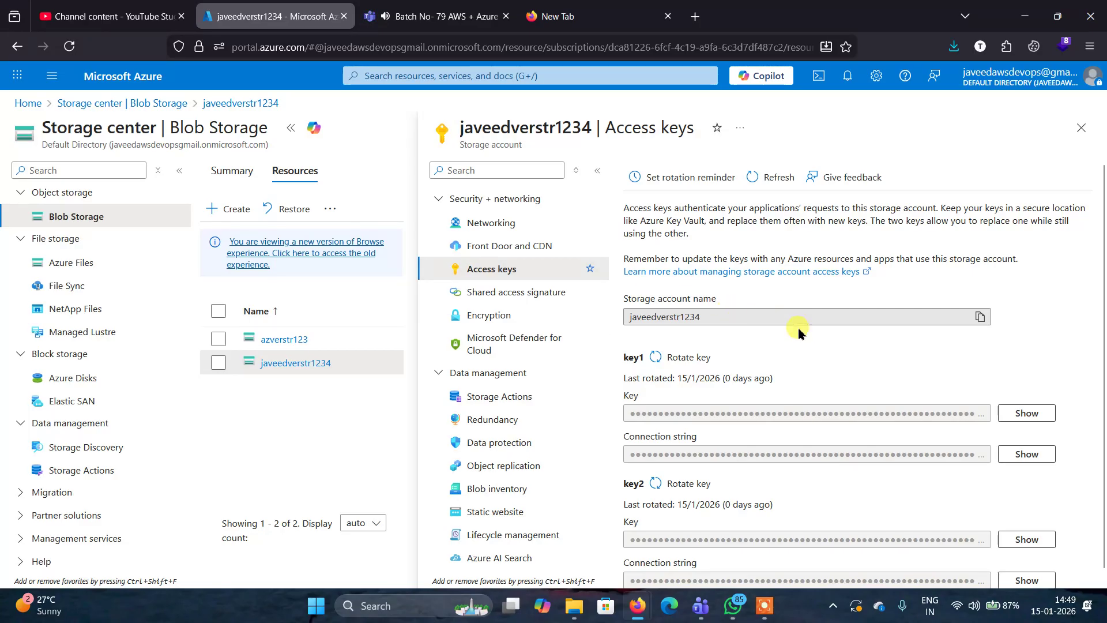
click(1015, 414)
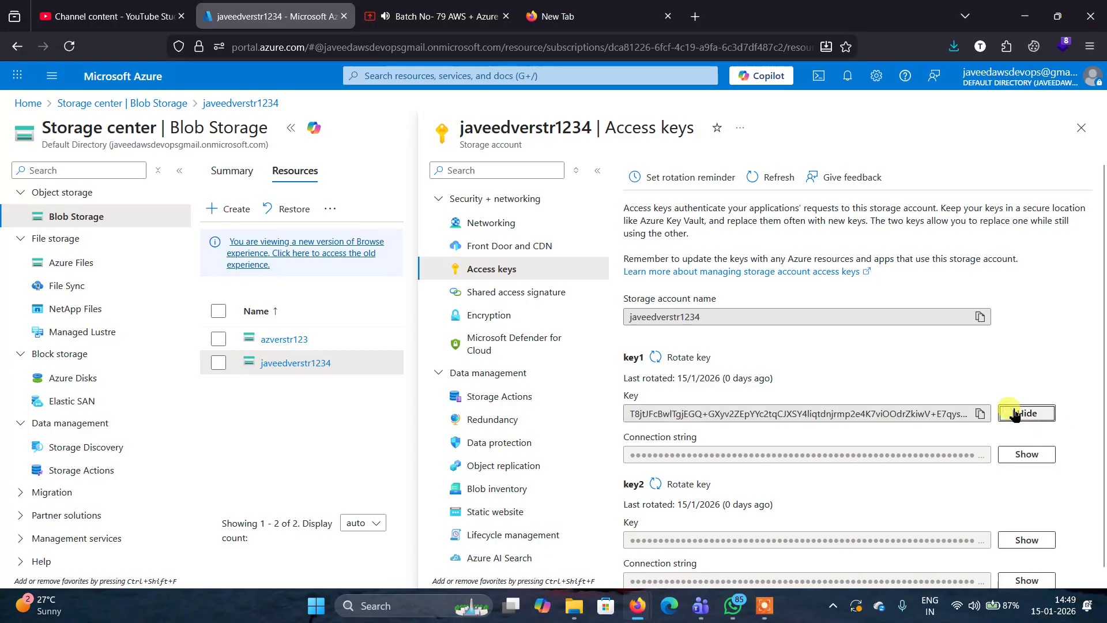
scroll(1090, 392, down, 1)
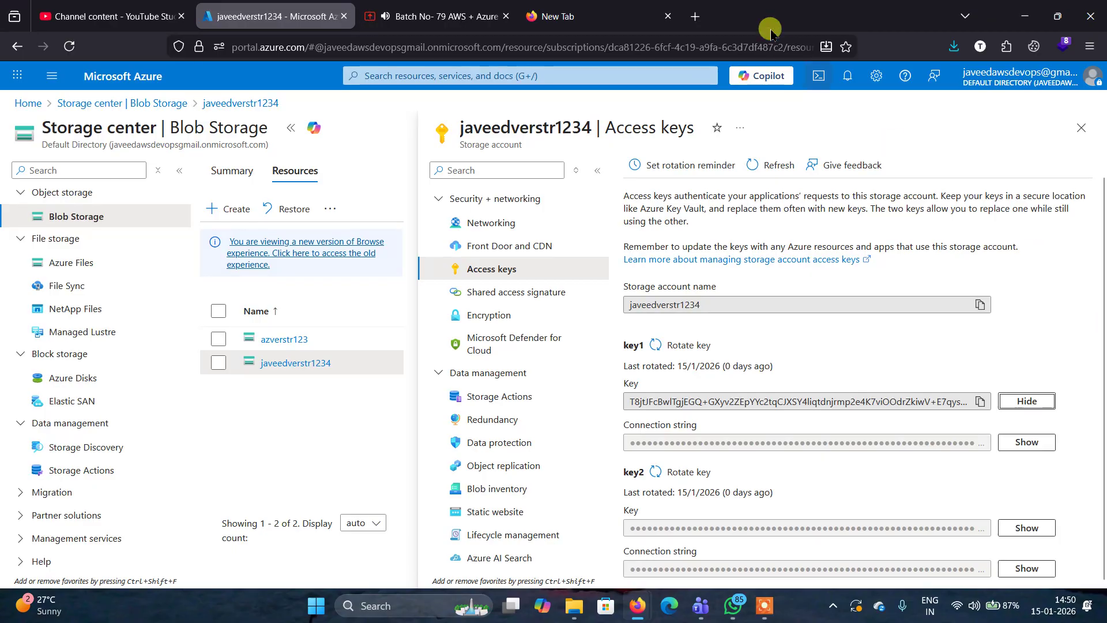
Step: Run the downloaded Storage Explorer installer for all users and accept the license agreement
click(956, 46)
click(778, 92)
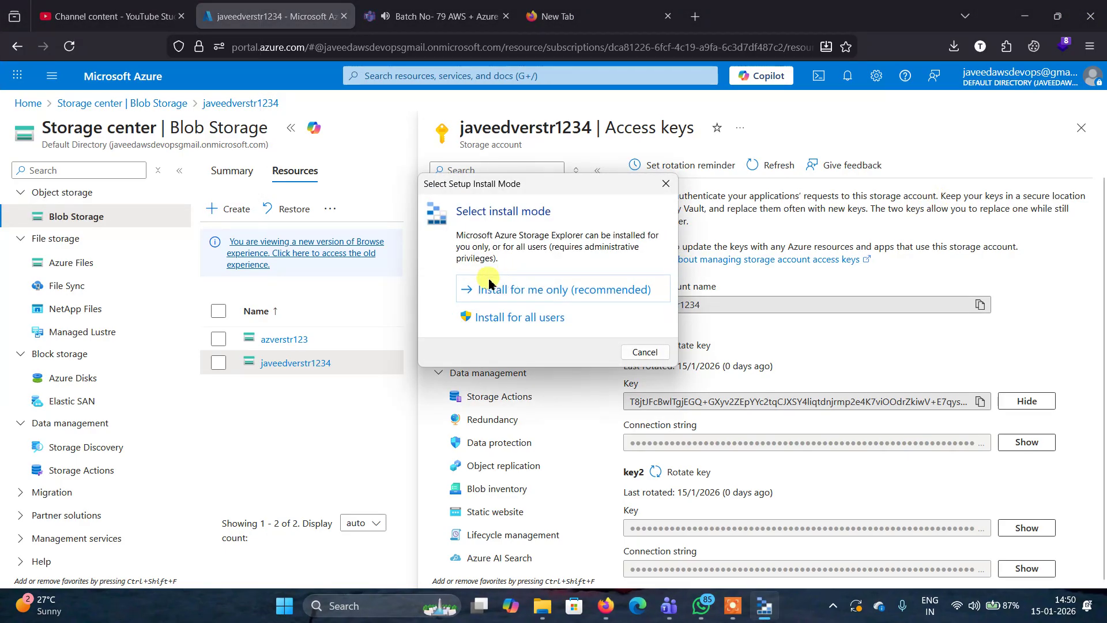
click(485, 317)
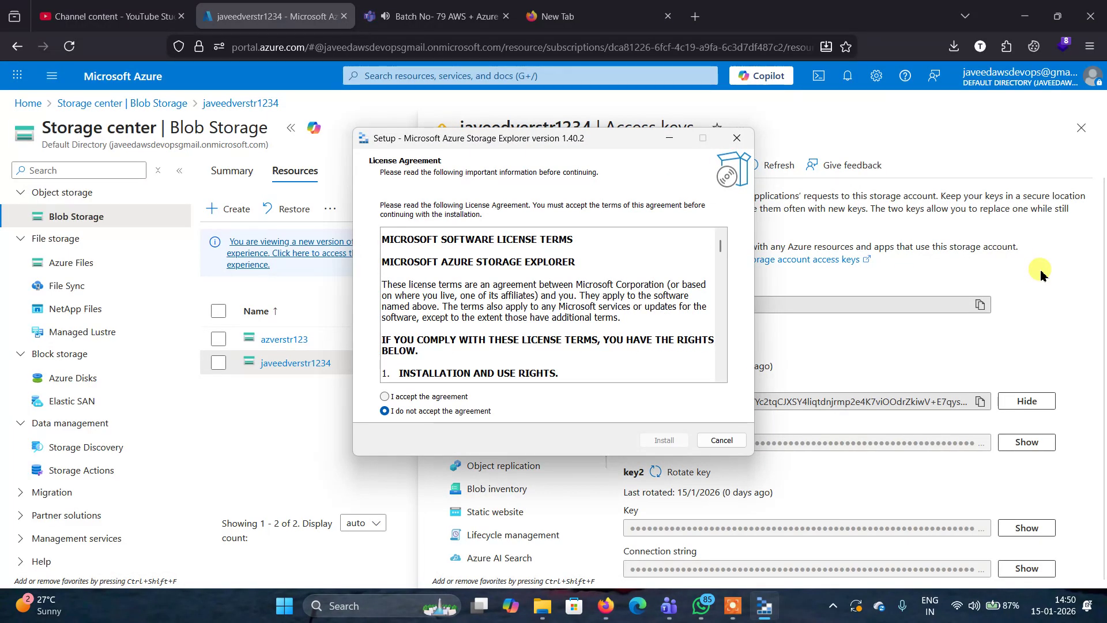
click(385, 396)
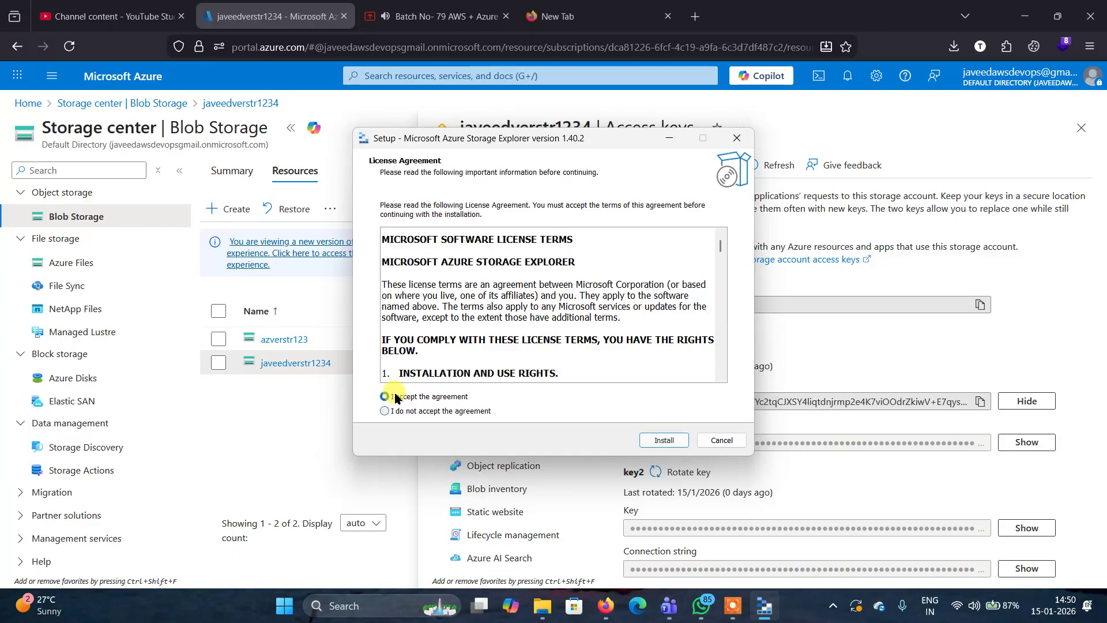
click(660, 439)
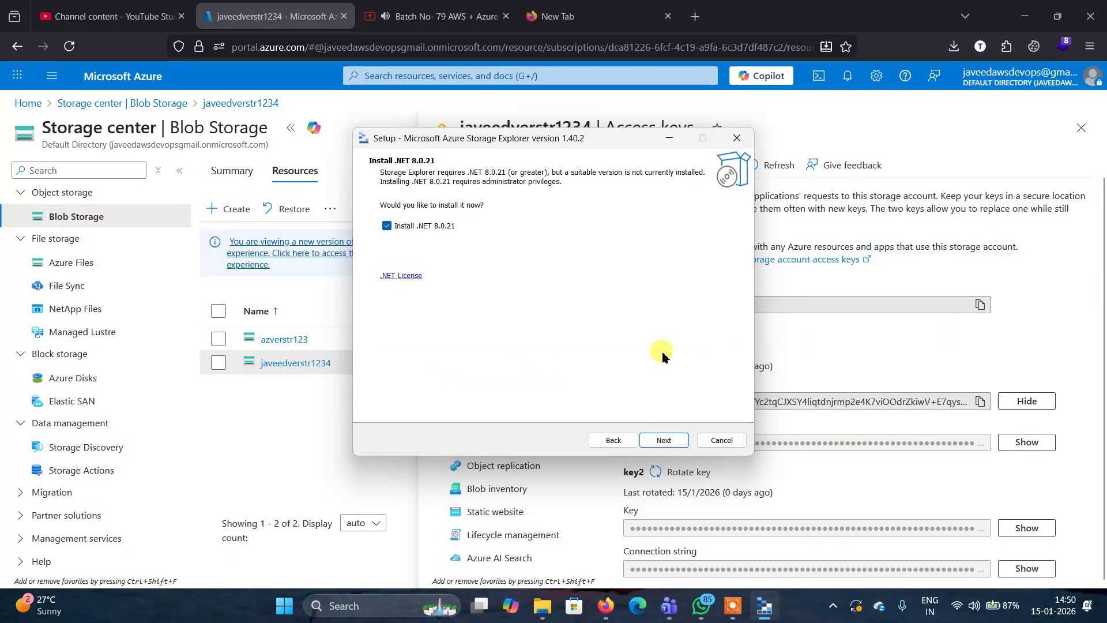
Step: Install .NET 8.0.21 and Storage Explorer with the default setup options, and launch Storage Explorer on finishing
click(663, 441)
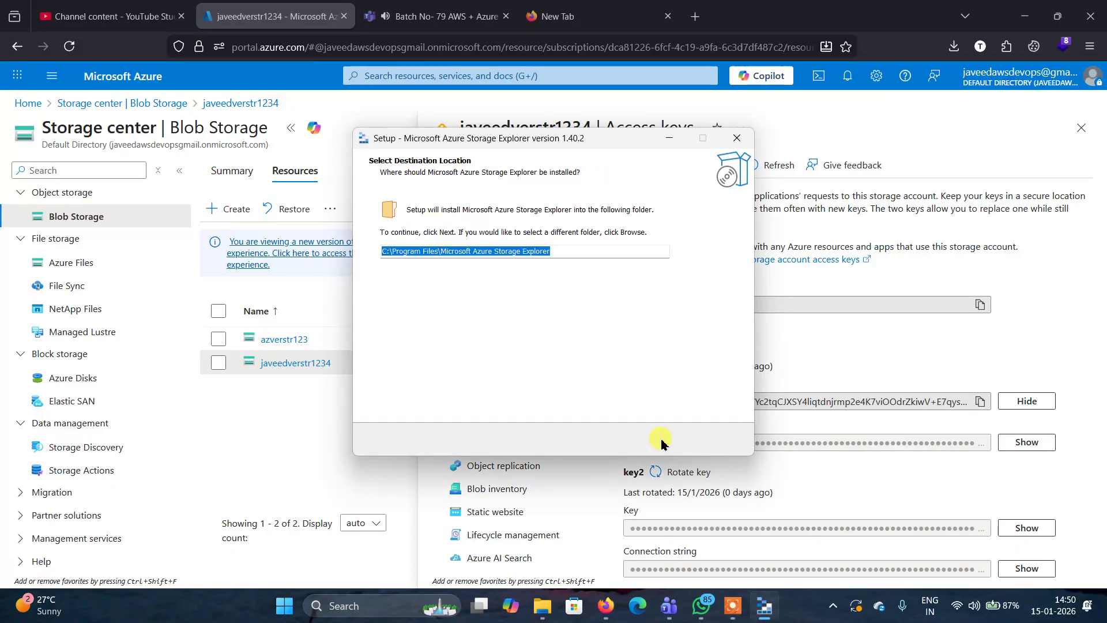
click(664, 440)
click(663, 440)
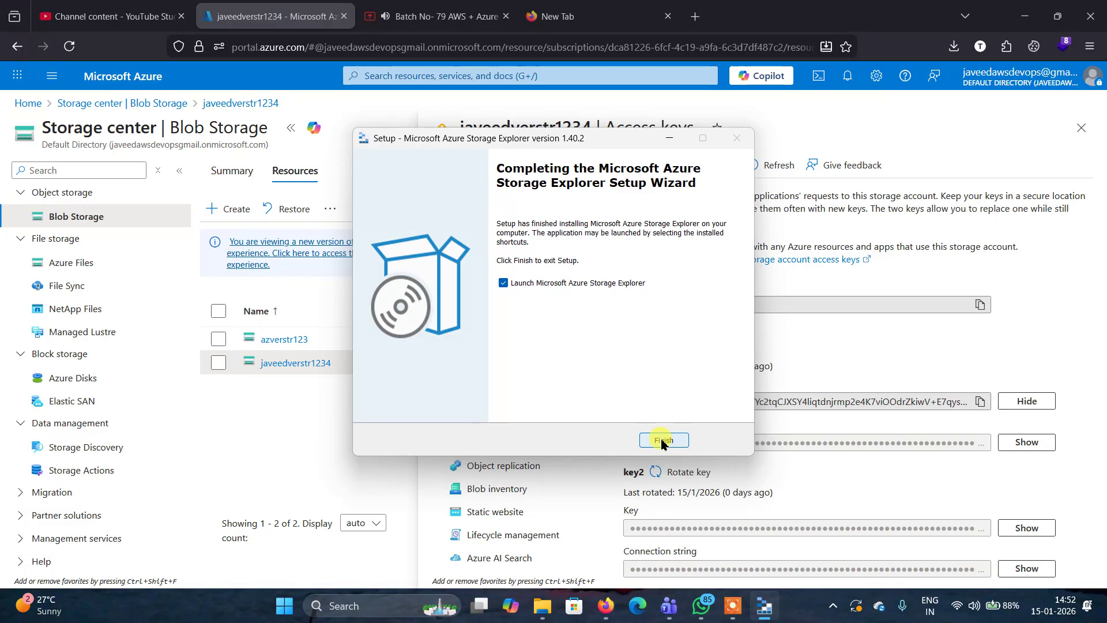
click(664, 440)
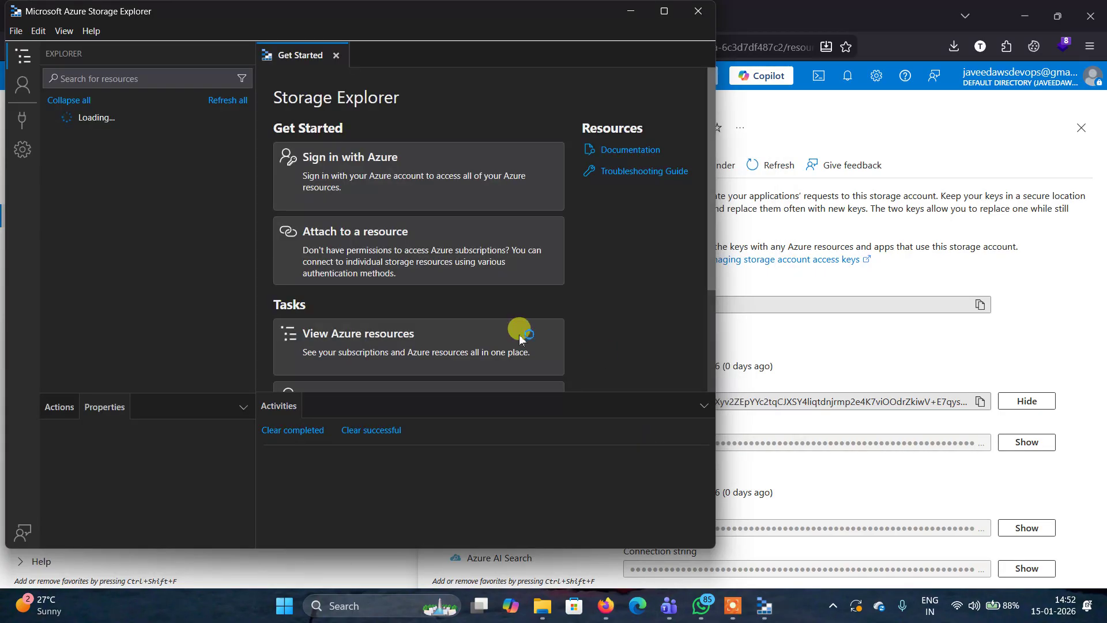
Step: Dismiss the multi-factor authentication notice and start connecting to a storage account or service using account name and key
click(22, 121)
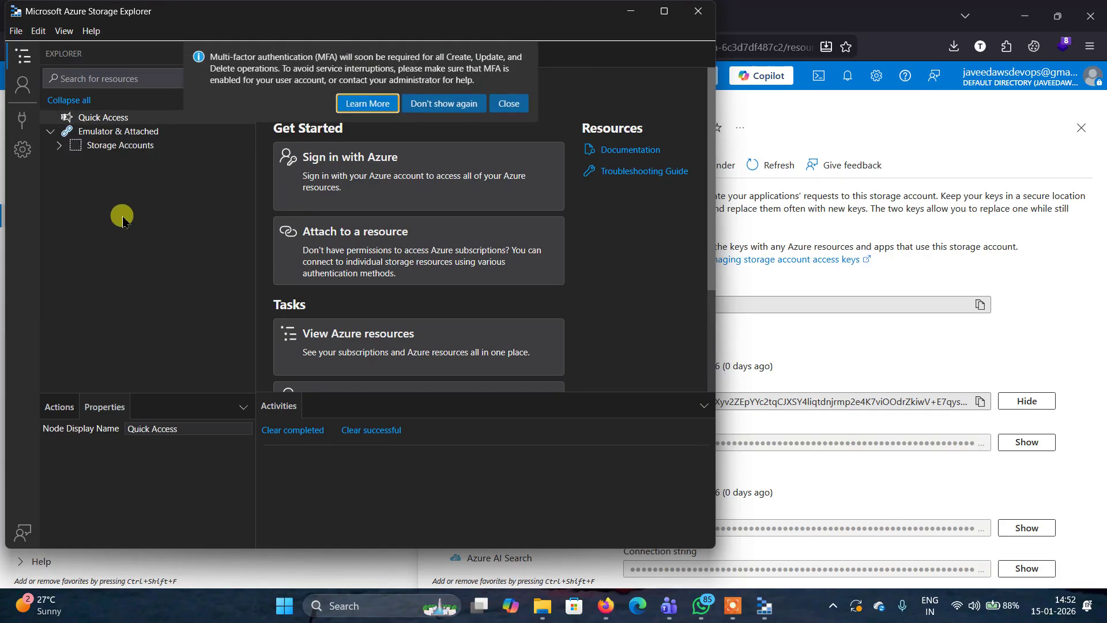
click(507, 104)
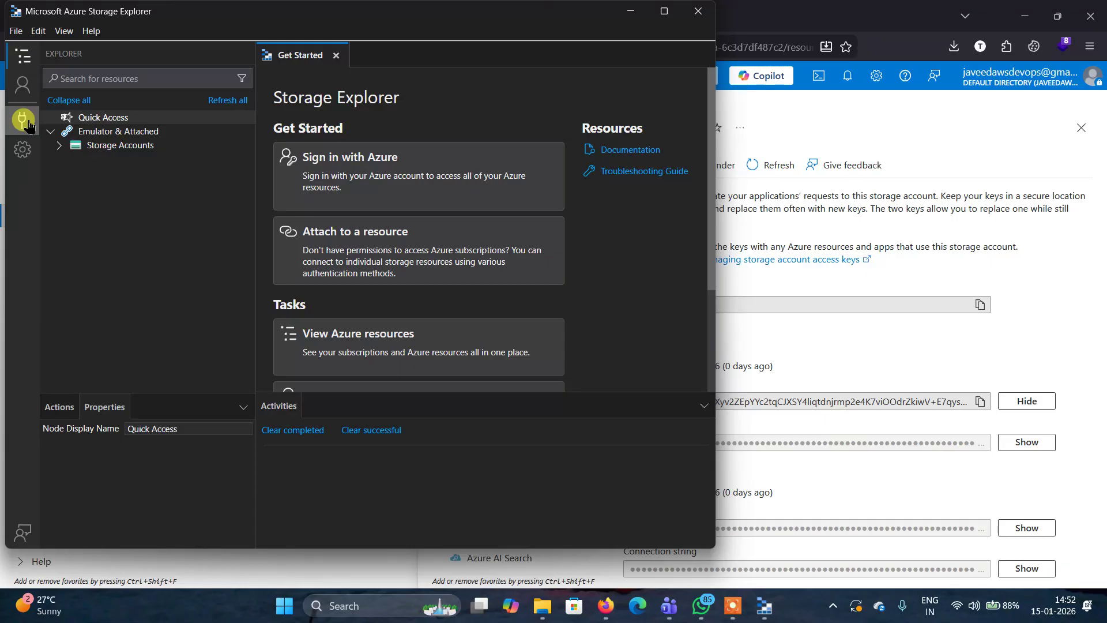
click(23, 120)
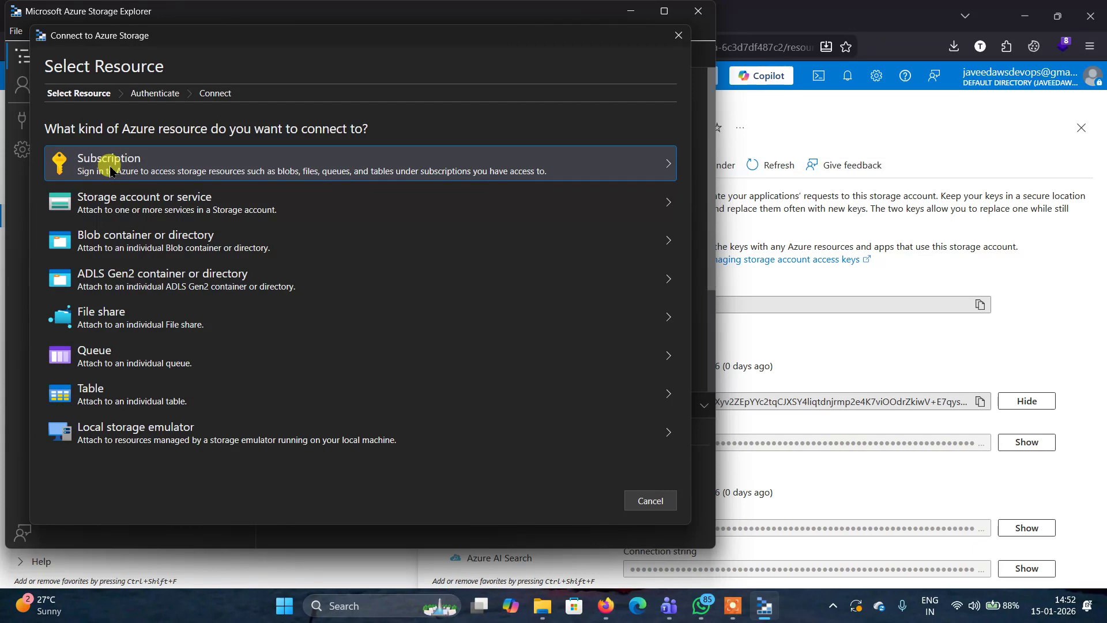
click(115, 201)
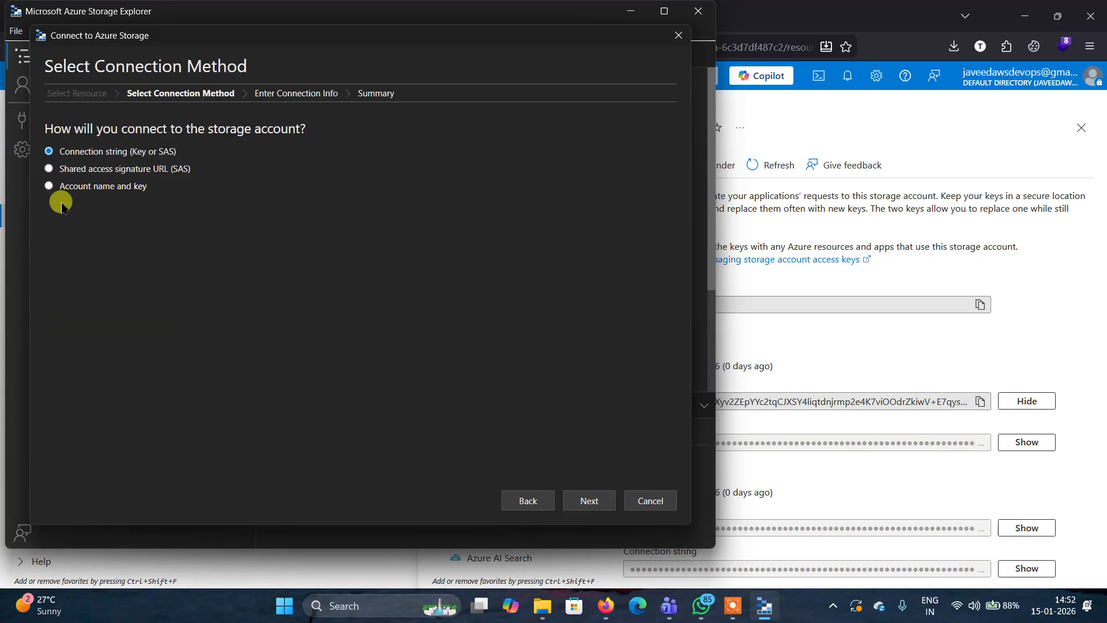
click(103, 187)
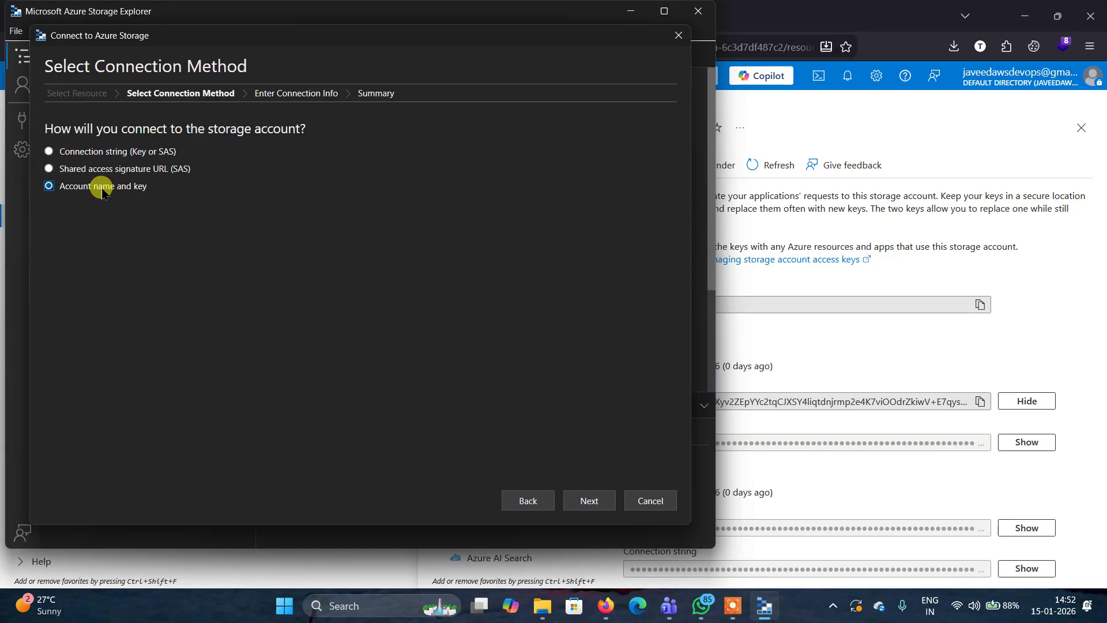
click(582, 501)
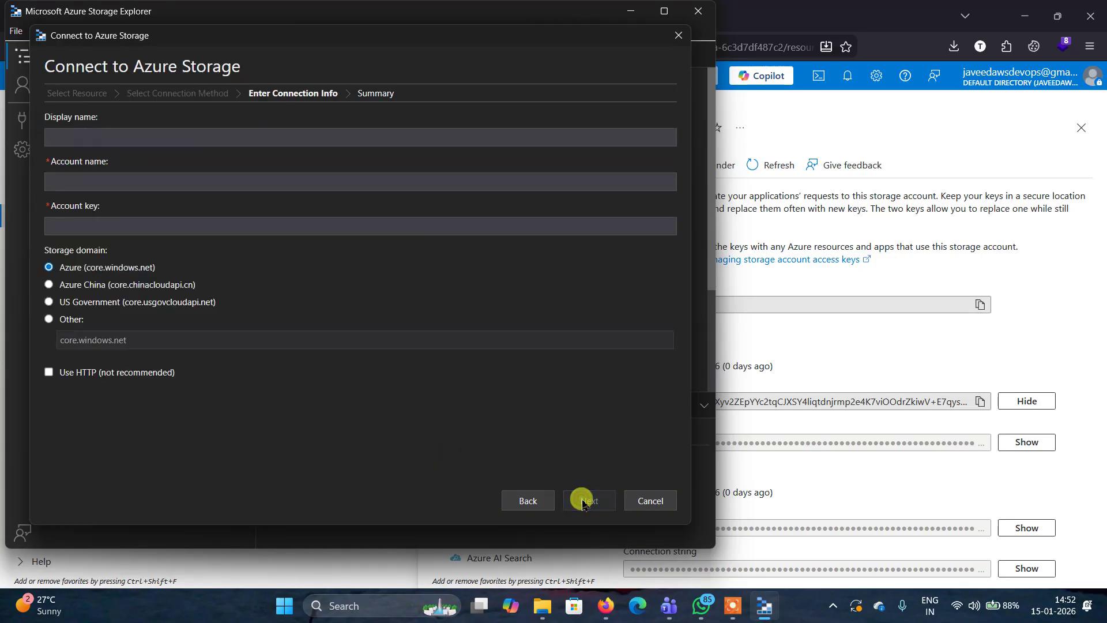
Step: Fill in the connection's display name and copy the account name javeedverstr1234 from the Azure portal into the account name field
click(140, 139)
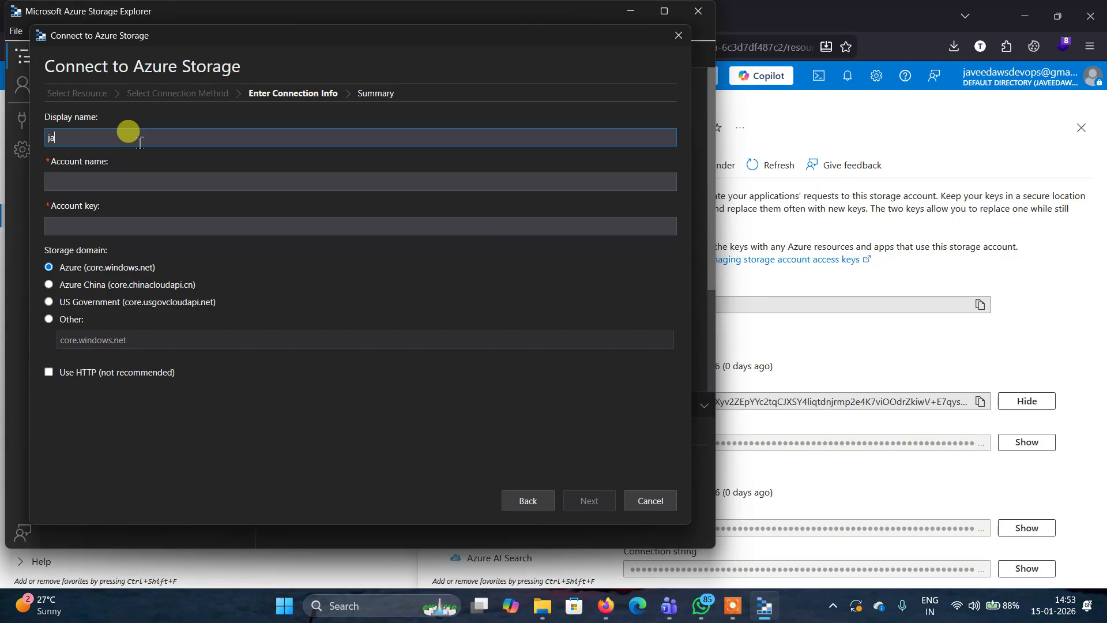
click(137, 179)
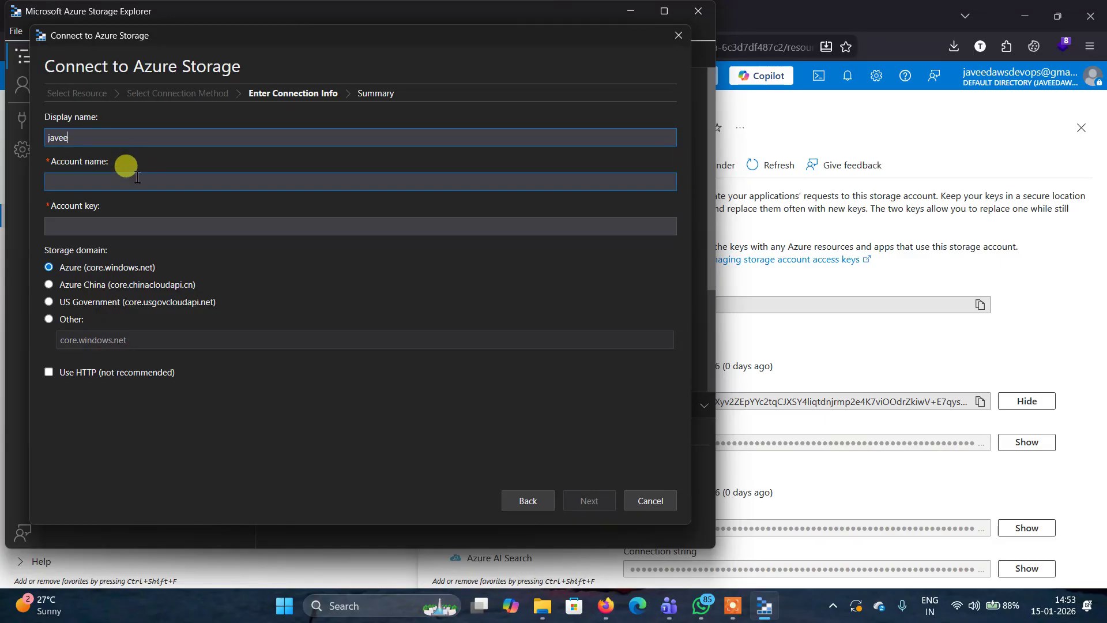
click(762, 346)
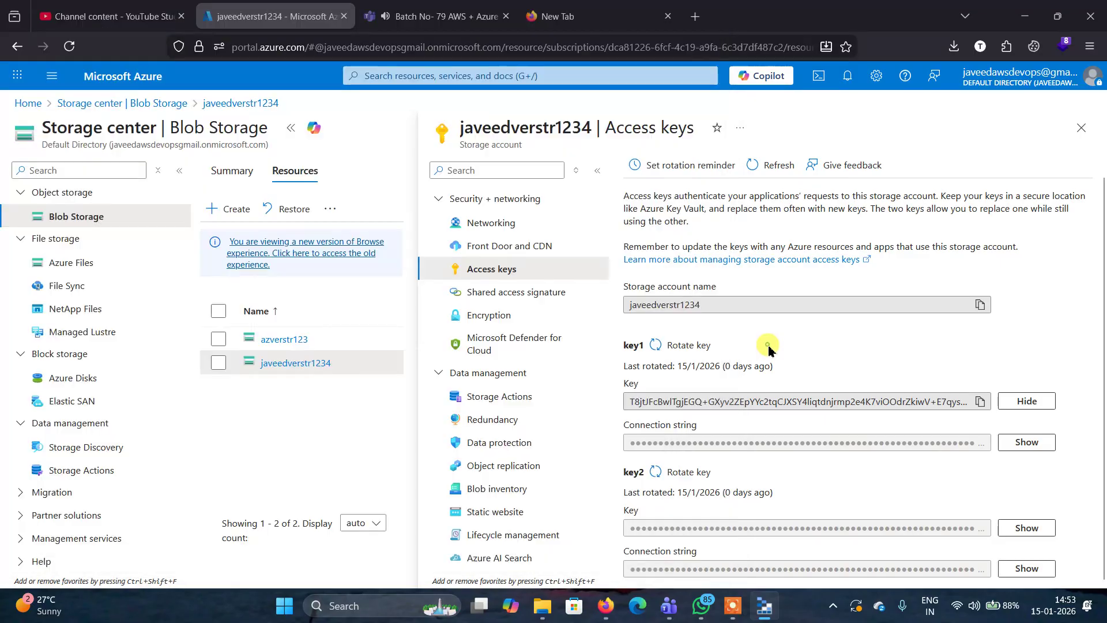
click(981, 305)
click(765, 605)
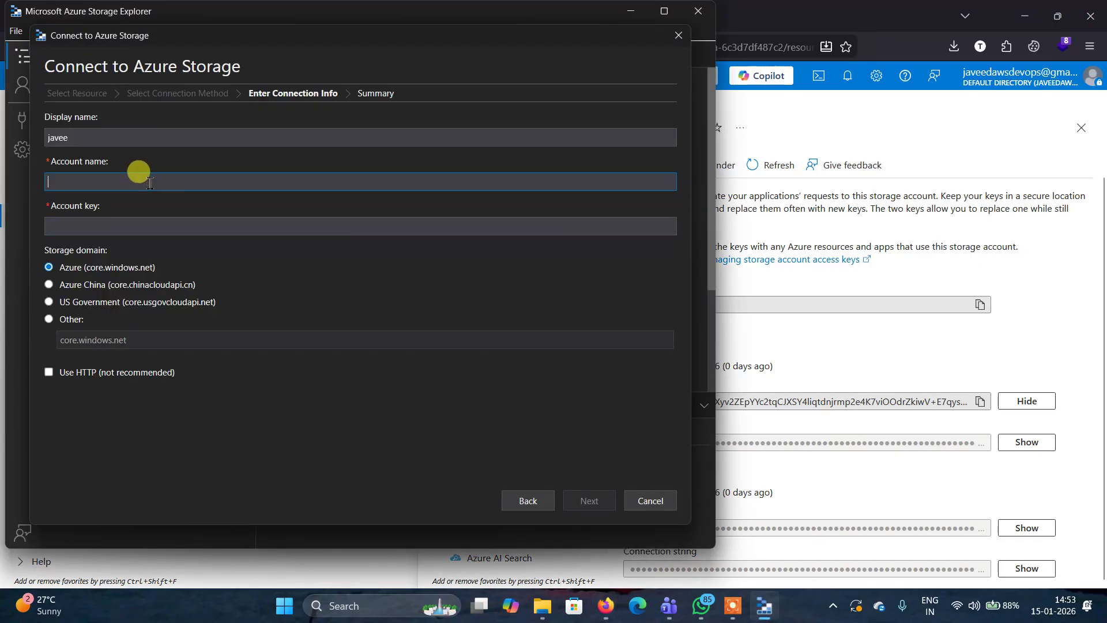
key(ctrl+v)
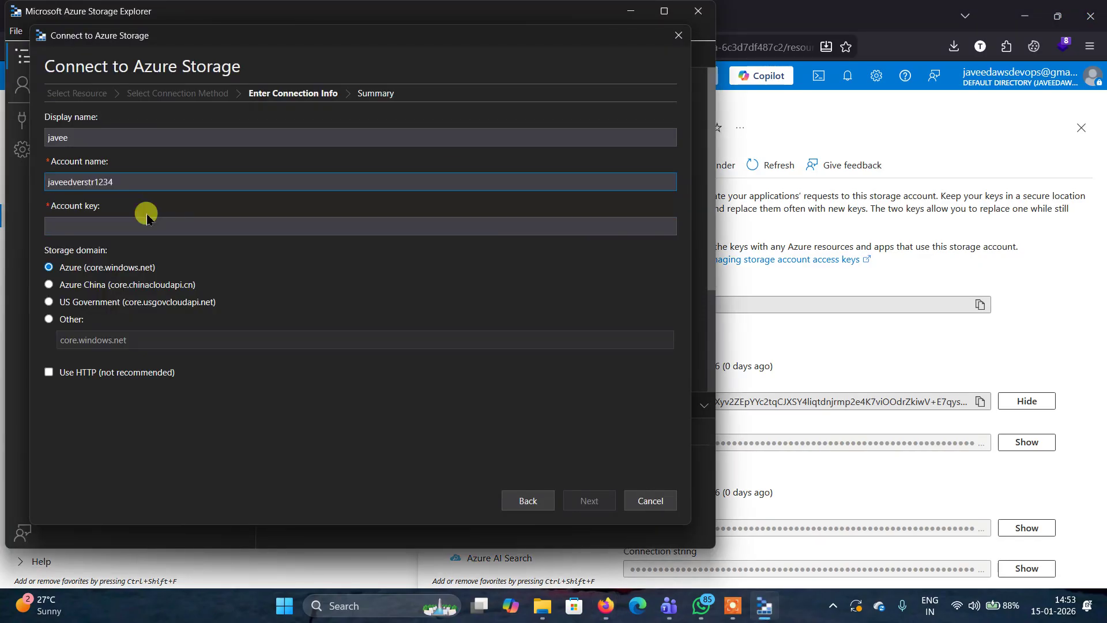
Step: Copy the key1 value from the Azure portal into the account key field and connect to the storage account over the Azure domain
click(113, 225)
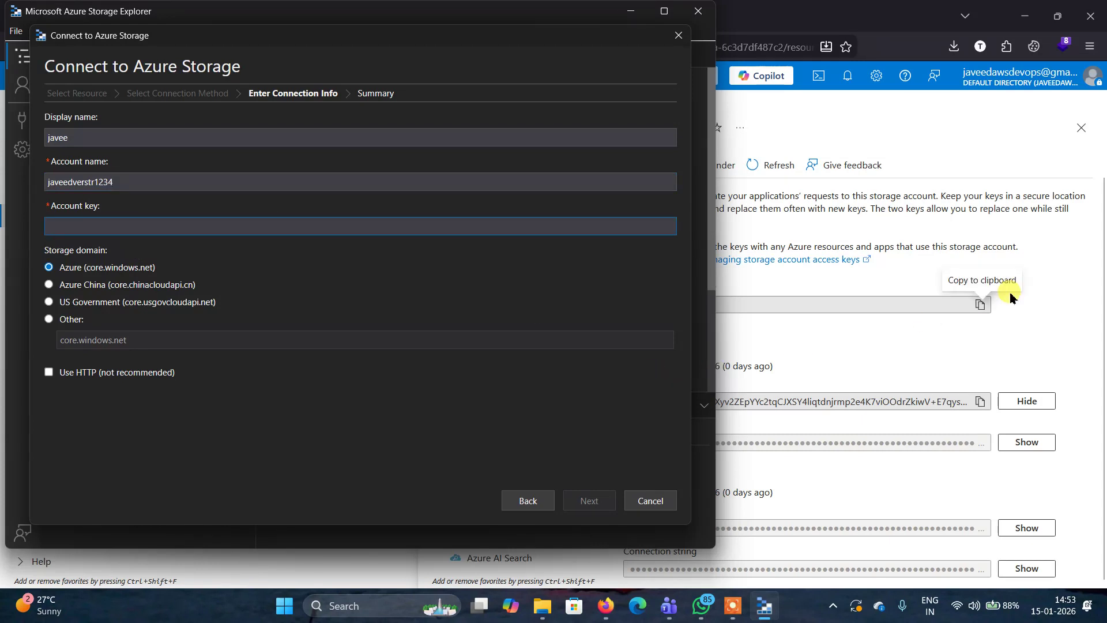
click(1009, 297)
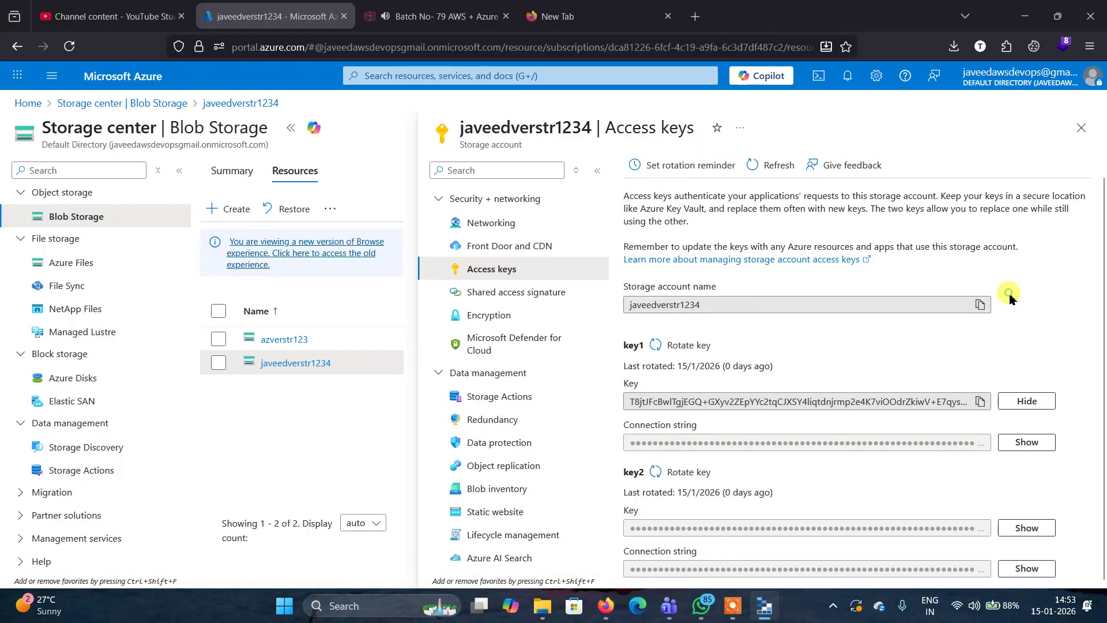
click(980, 402)
click(765, 606)
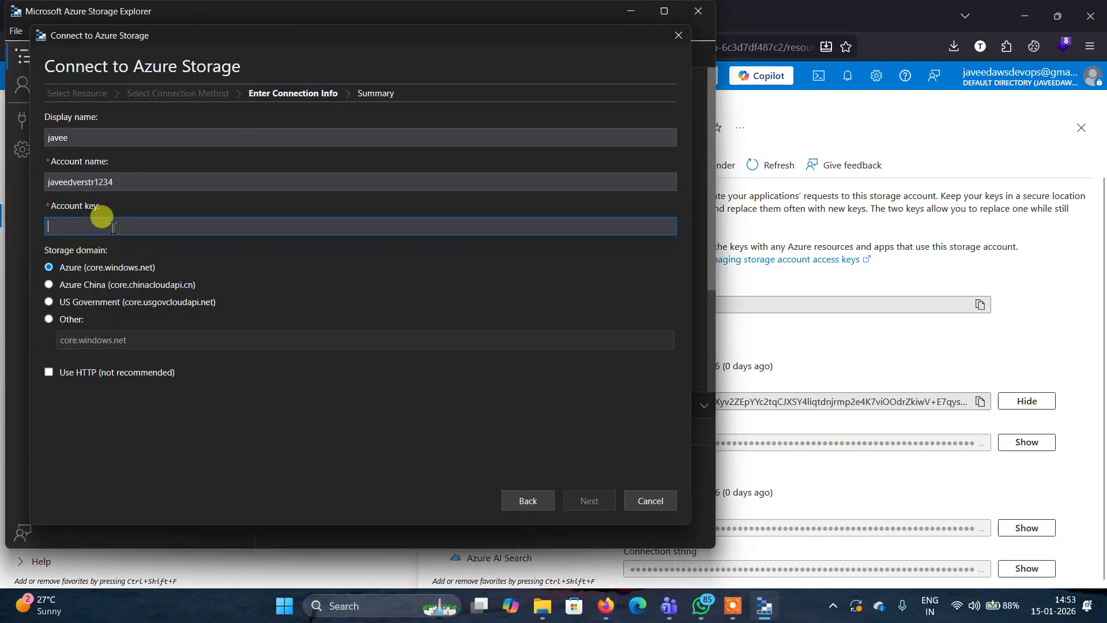
key(ctrl+v)
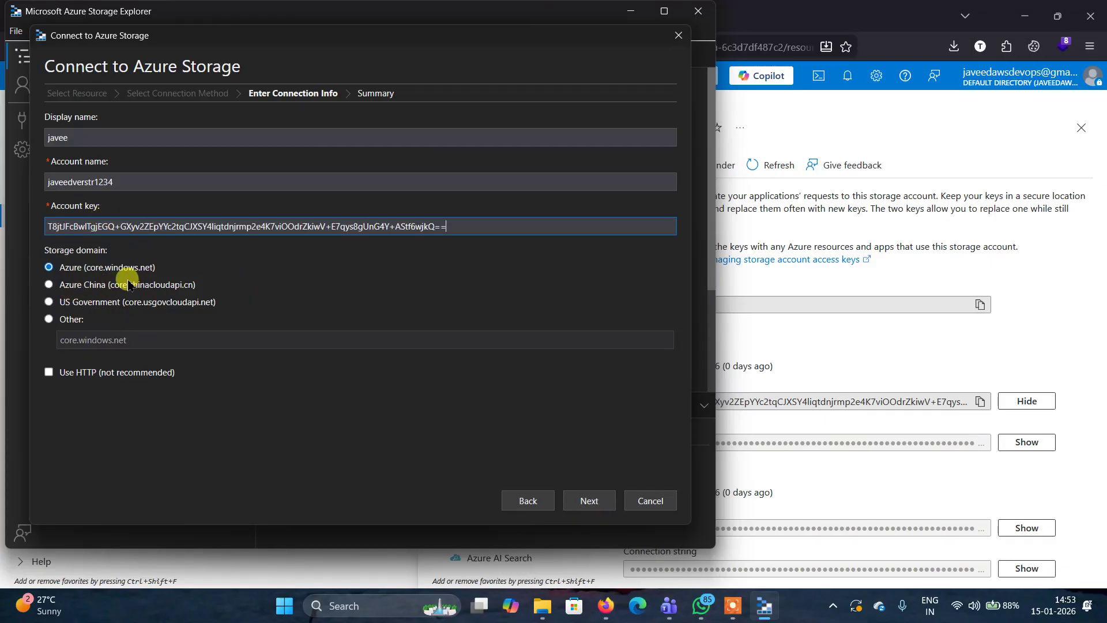
click(584, 506)
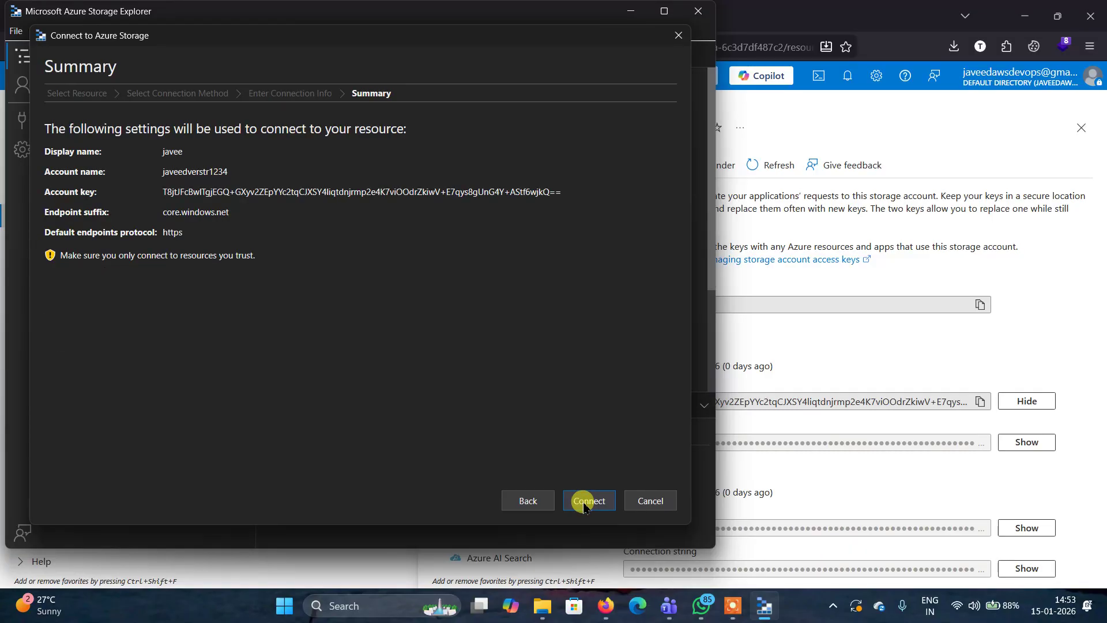
click(584, 501)
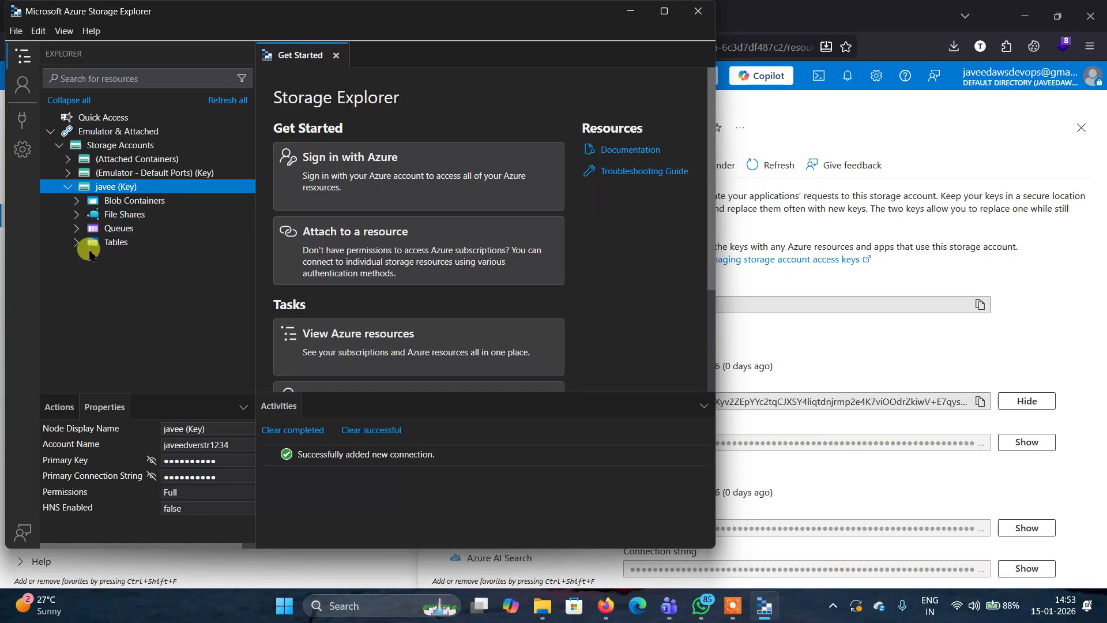
Step: Open the javeedverctr container from the connected account's full blob container list and display its upload options
click(101, 200)
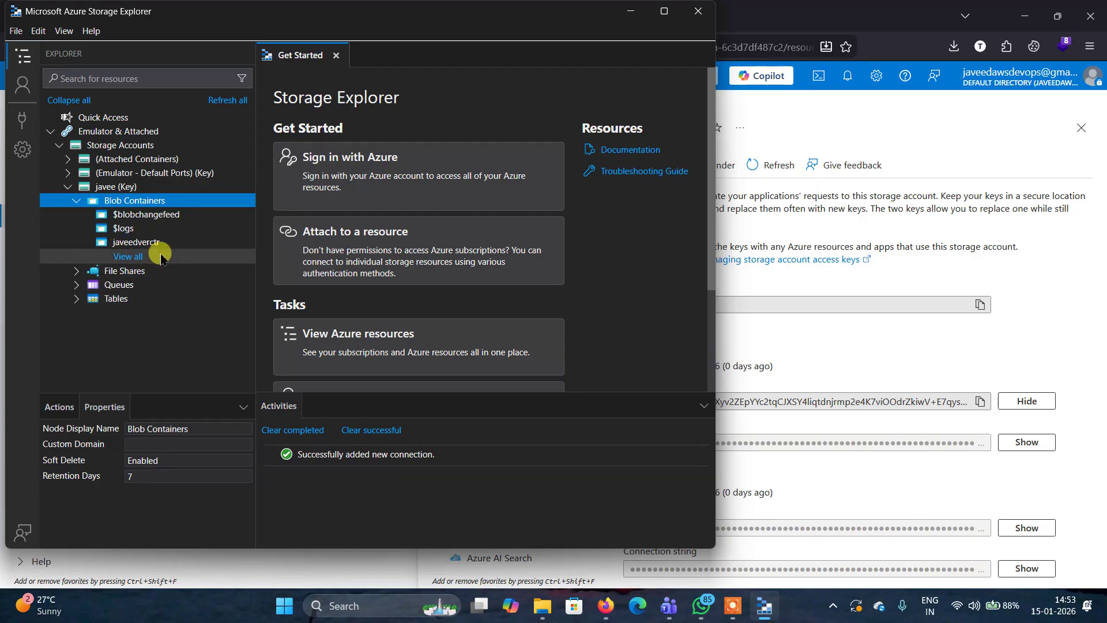
click(127, 257)
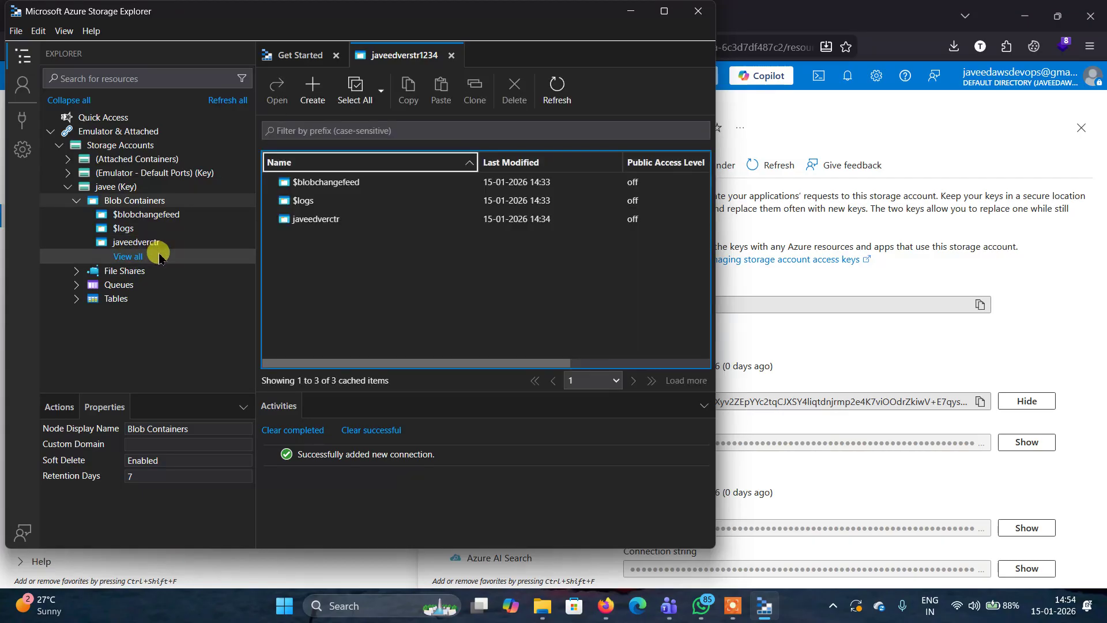
click(321, 224)
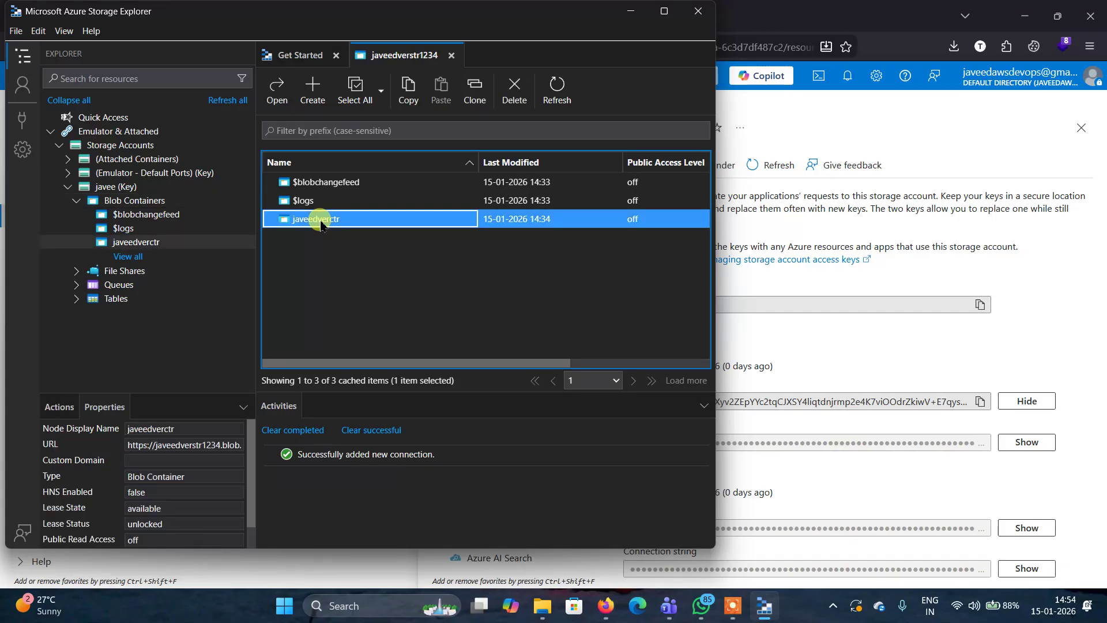
double_click(321, 224)
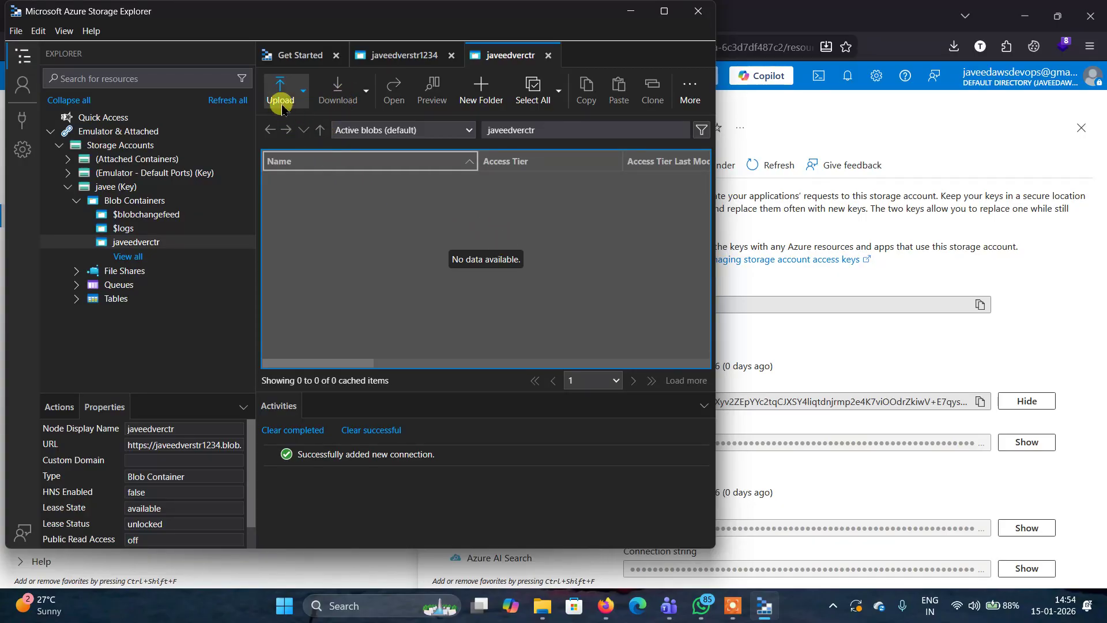
click(281, 103)
click(333, 99)
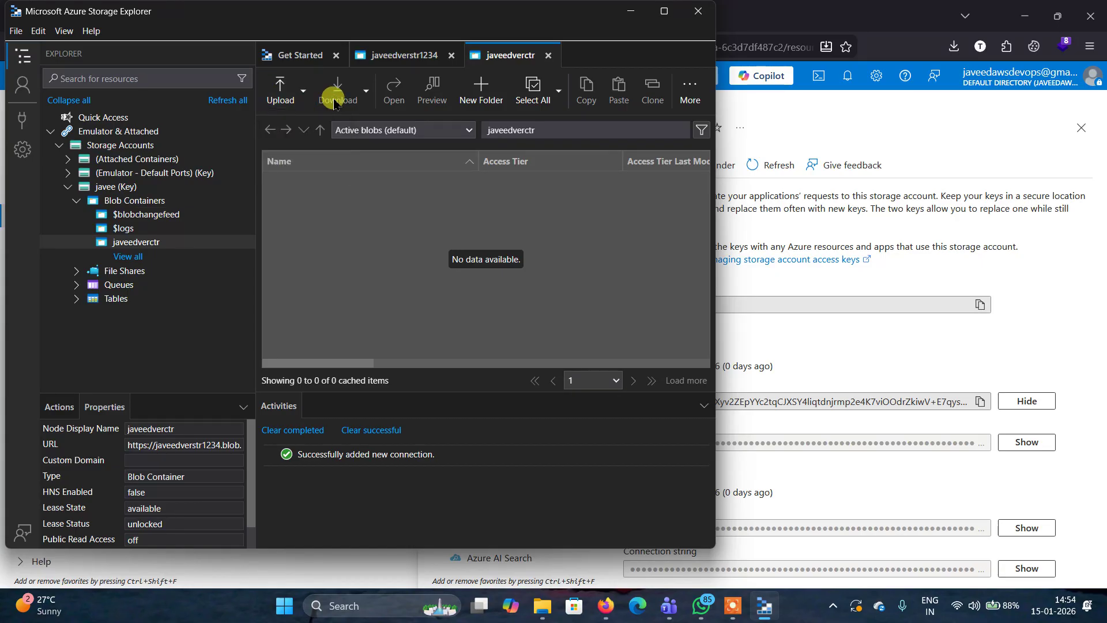
click(278, 90)
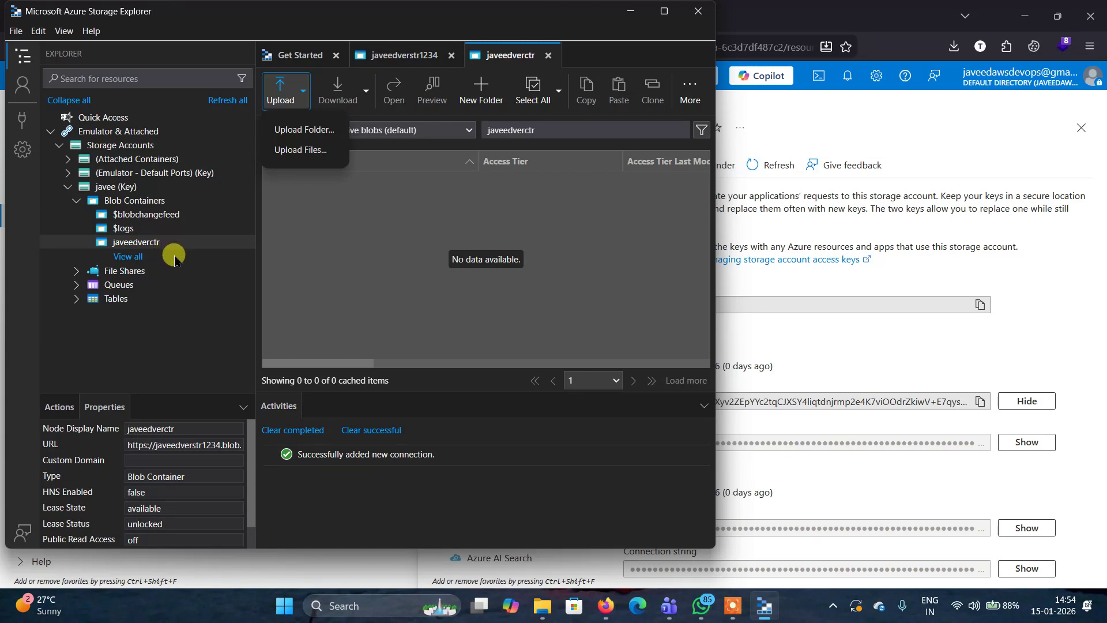
Step: Expand the attached blob containers and return to the full container list of the connected account
click(67, 160)
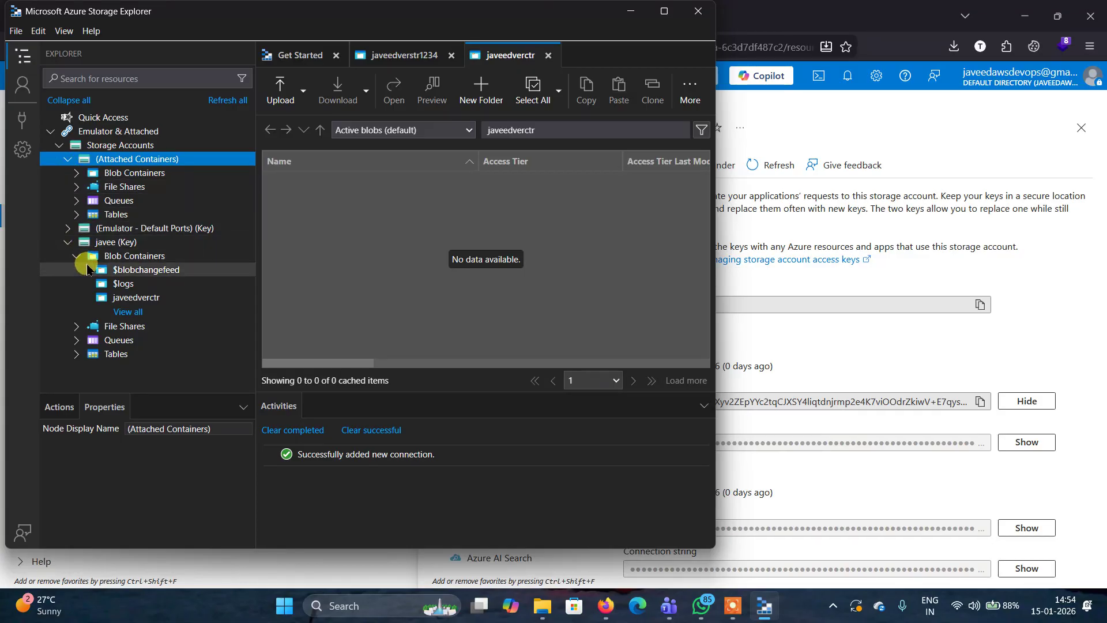
click(77, 181)
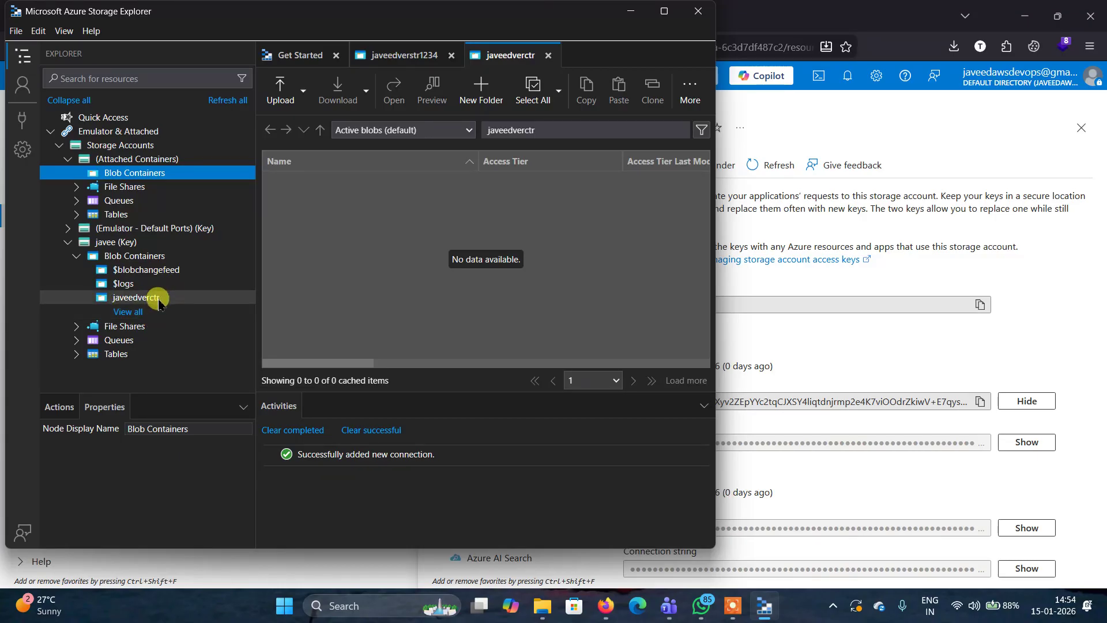
click(137, 312)
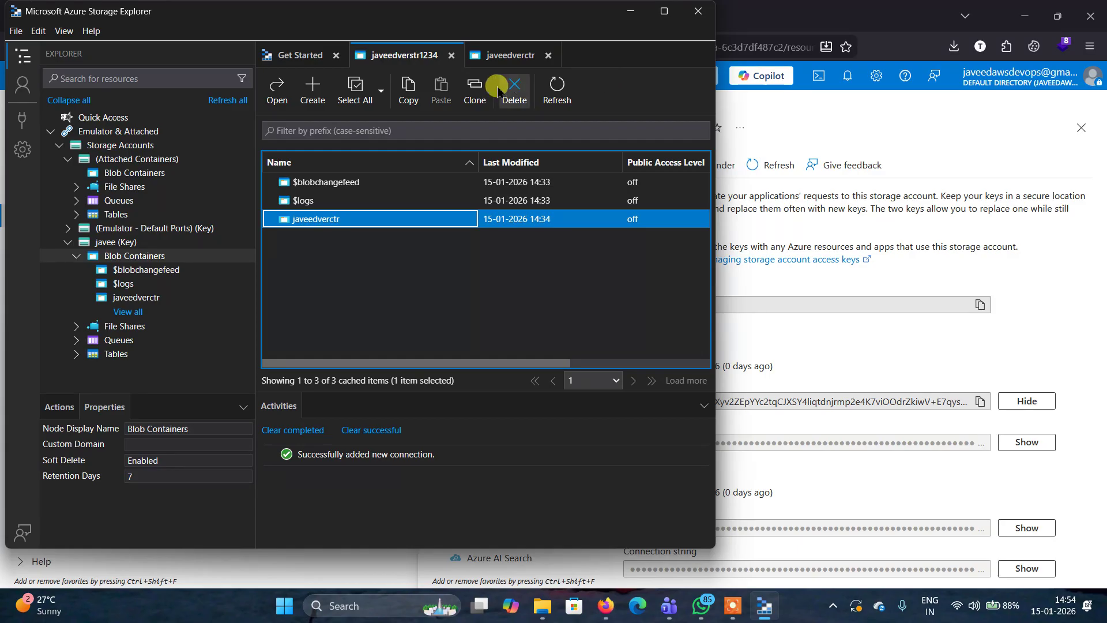
Step: Select the blob containers under the attached containers and maximize the Storage Explorer window
drag(484, 20, 643, 456)
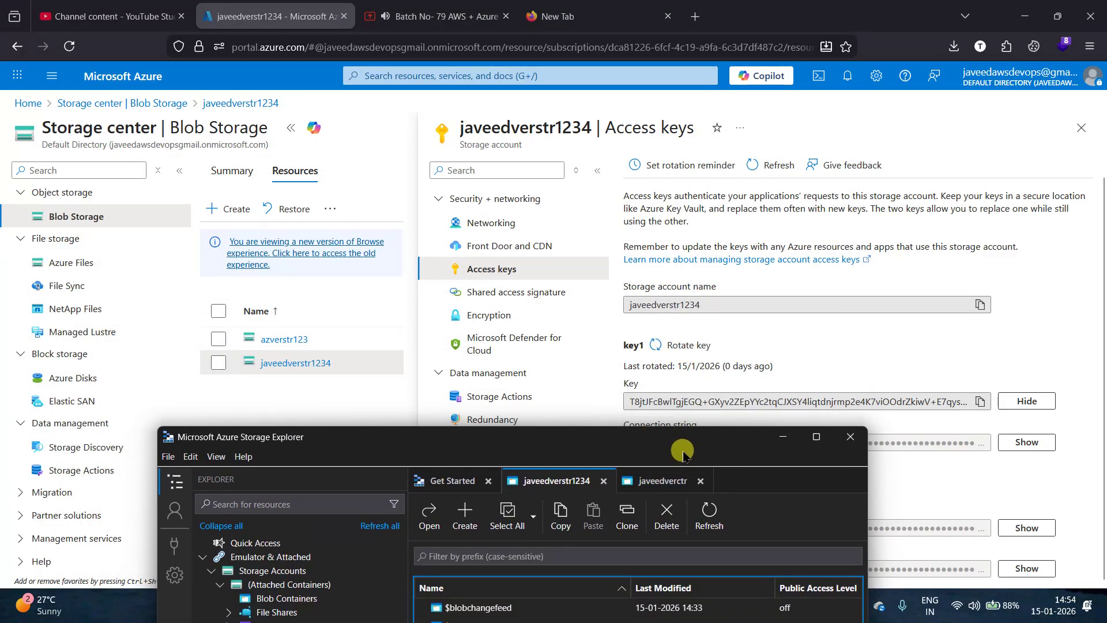
drag(564, 438, 598, 111)
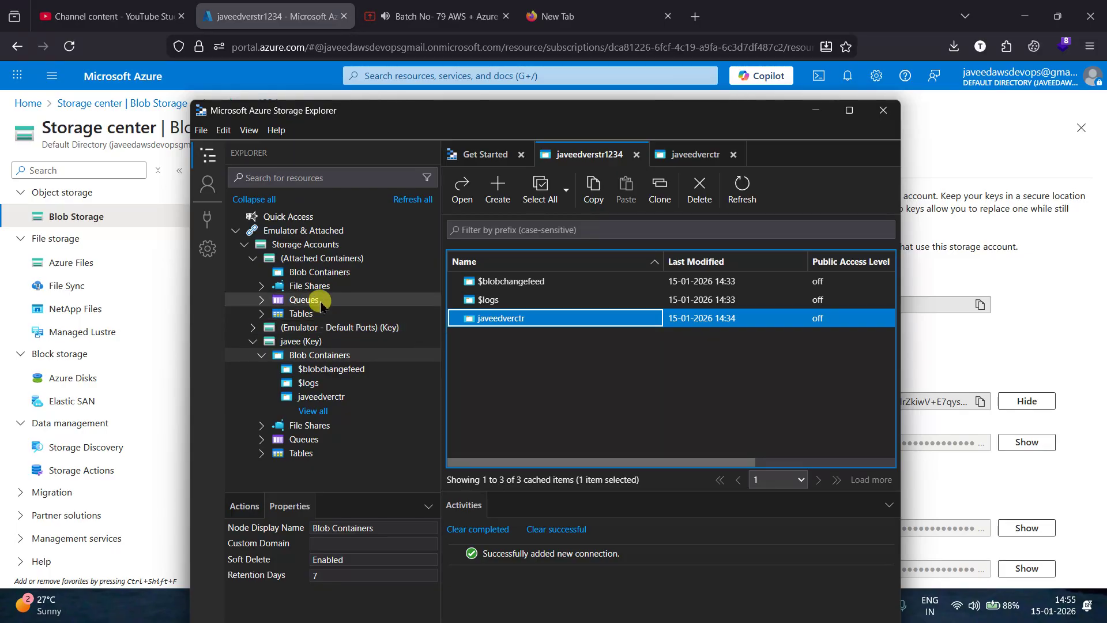
click(312, 274)
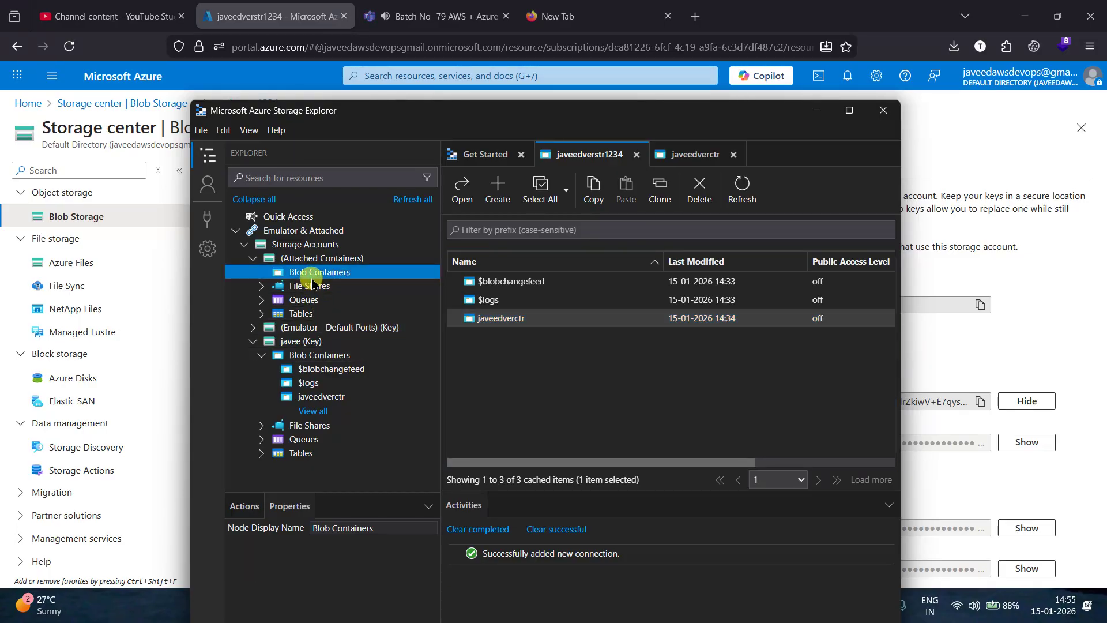
click(852, 111)
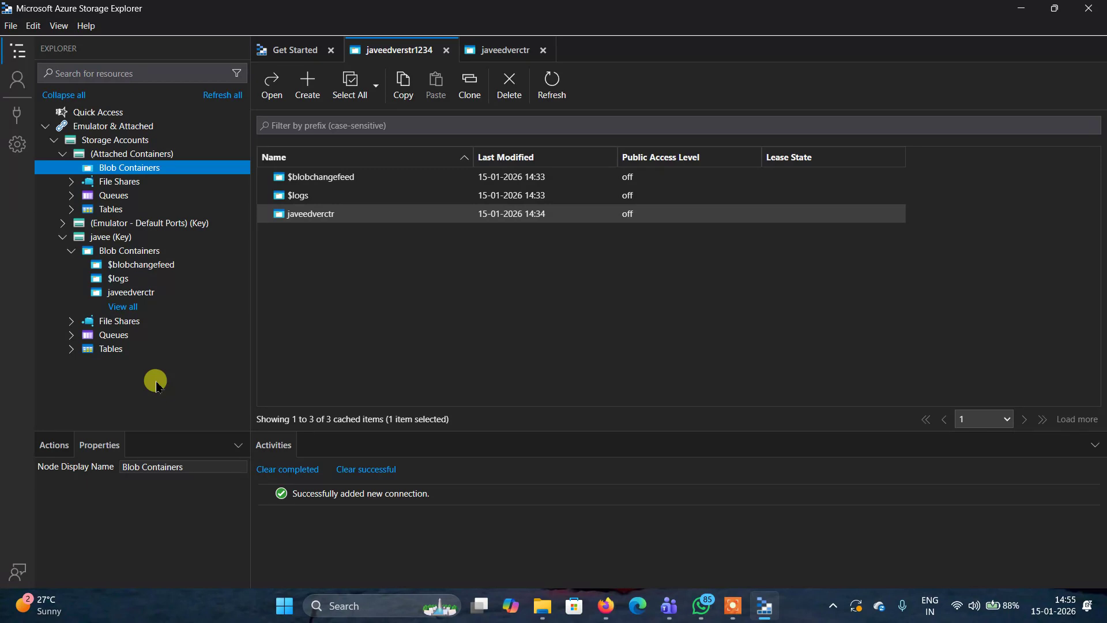
Step: Examine the Storage Accounts tree, checking for blob containers and file shares under the attached containers
click(53, 142)
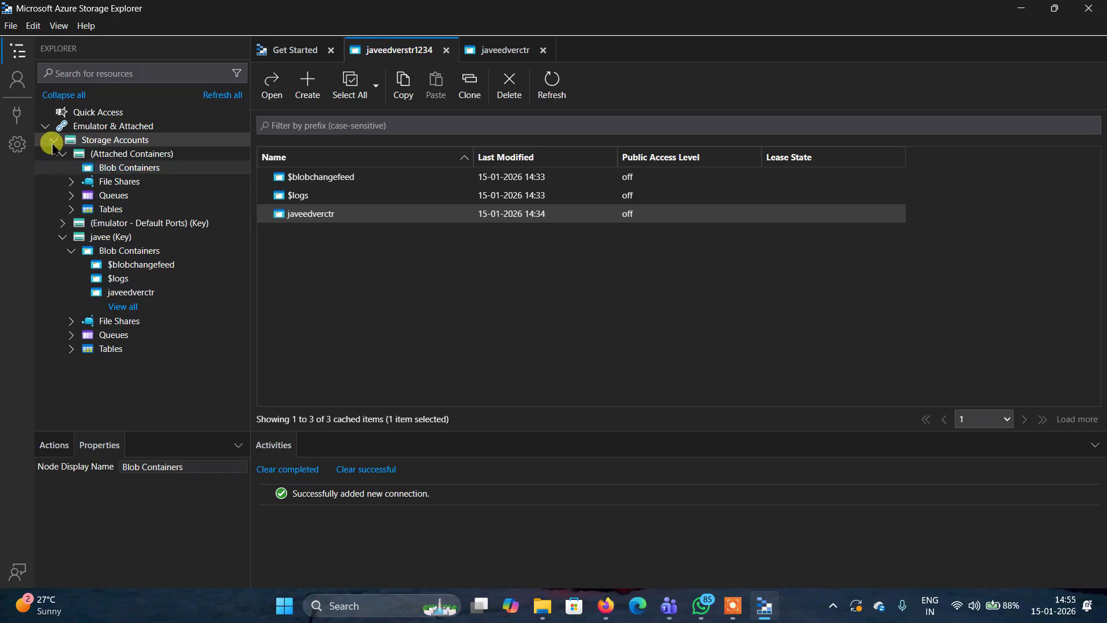
click(53, 142)
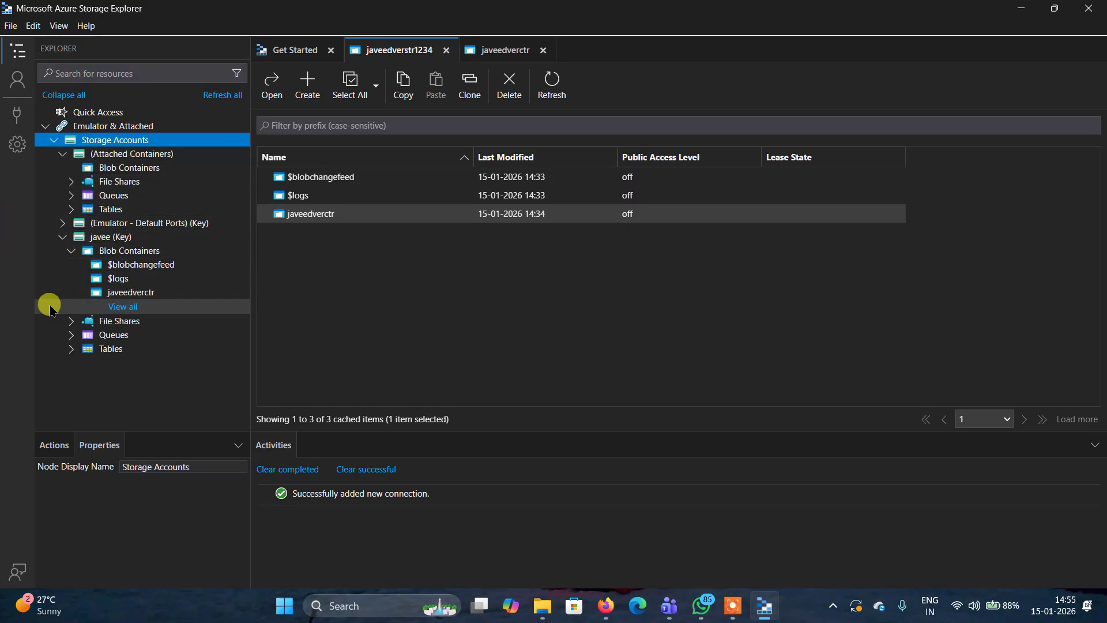
click(65, 160)
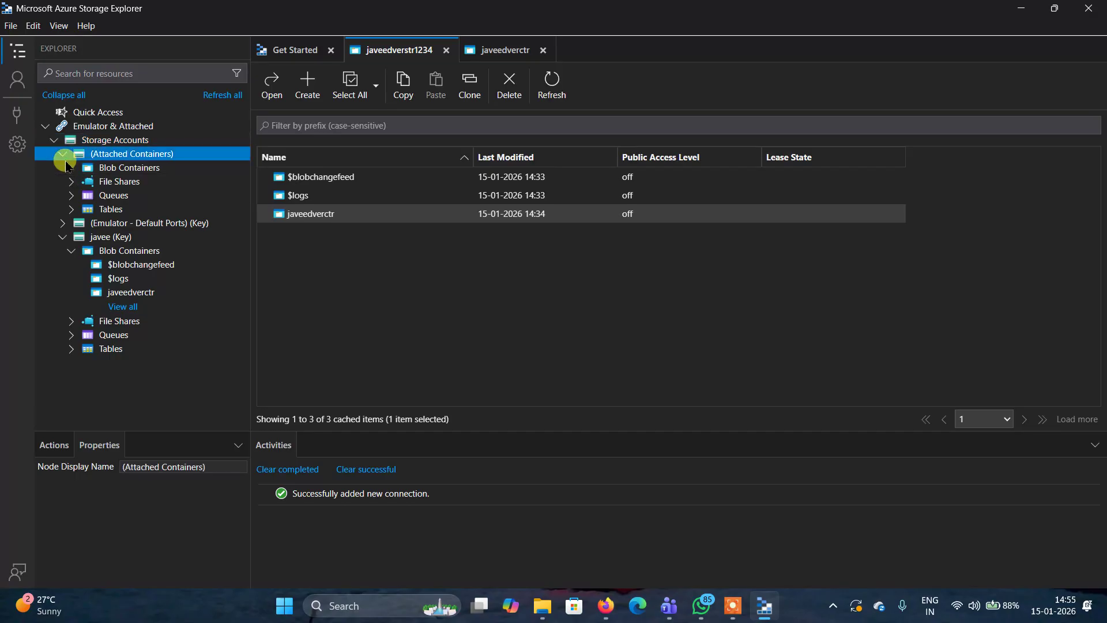
click(99, 169)
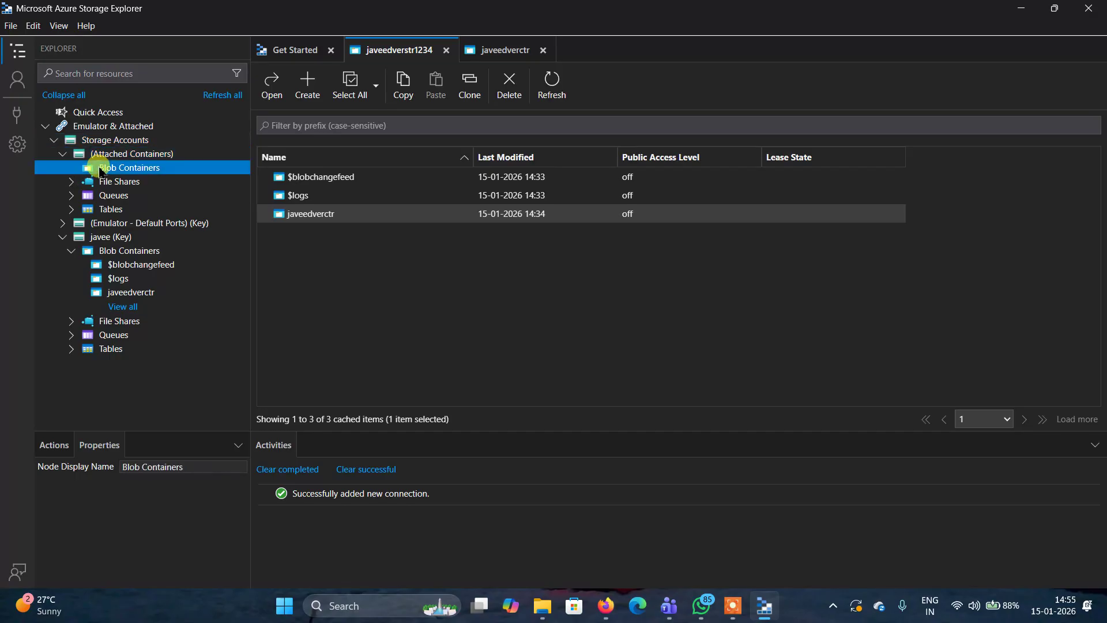
click(71, 181)
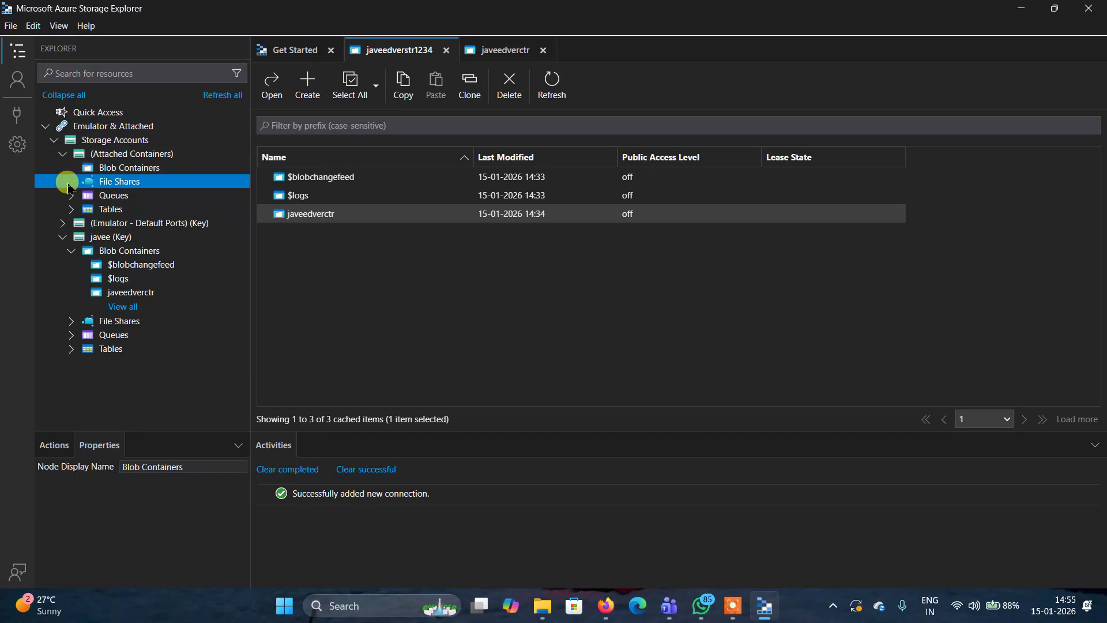
click(91, 169)
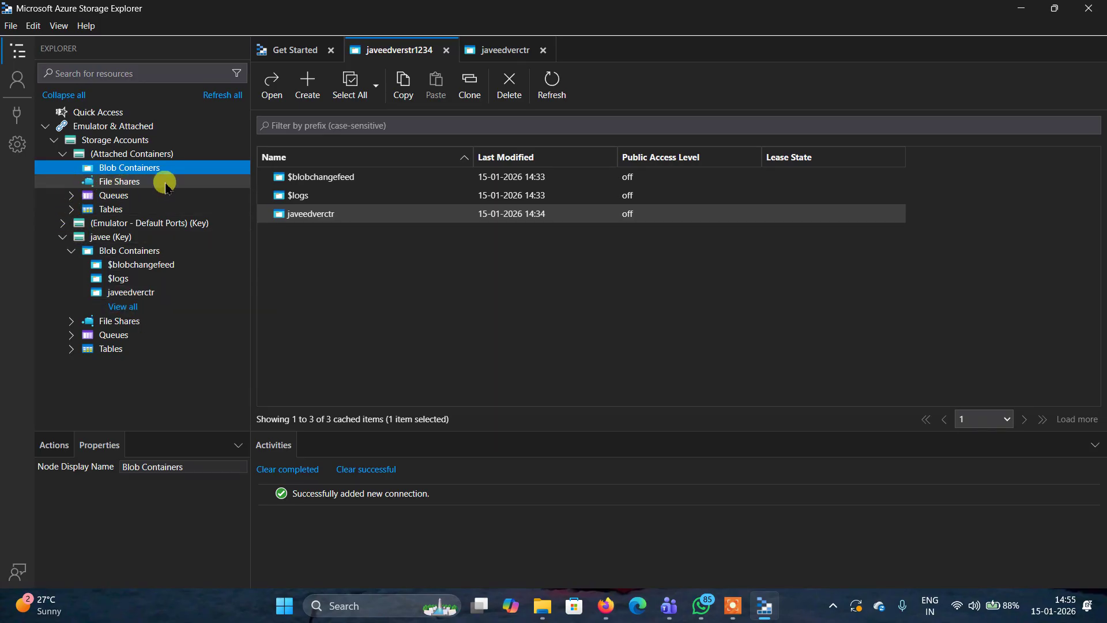
click(53, 141)
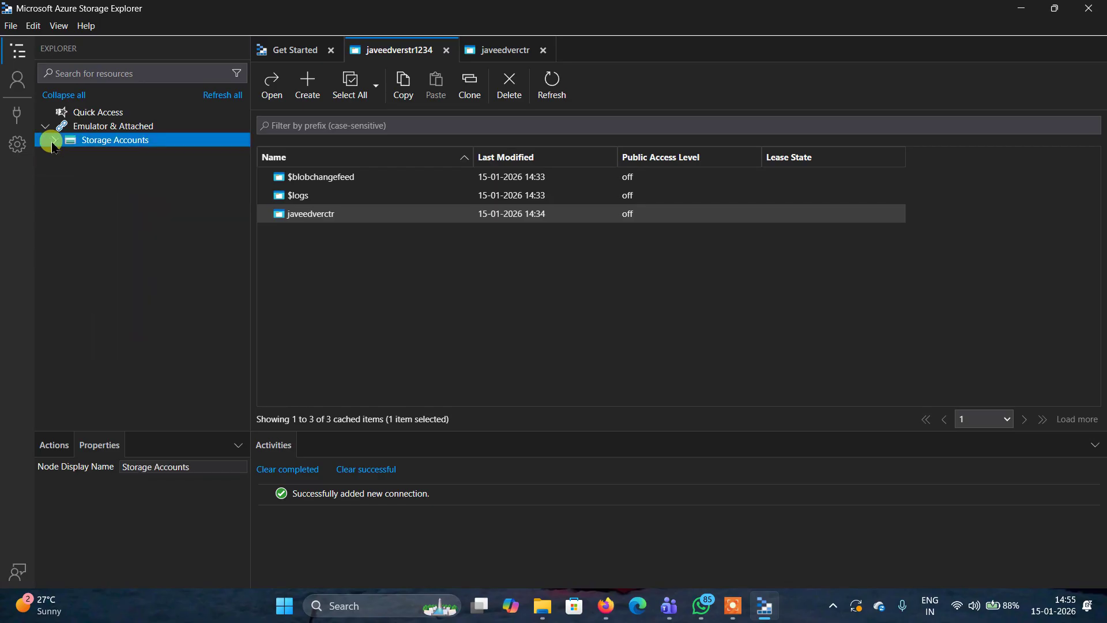
click(53, 142)
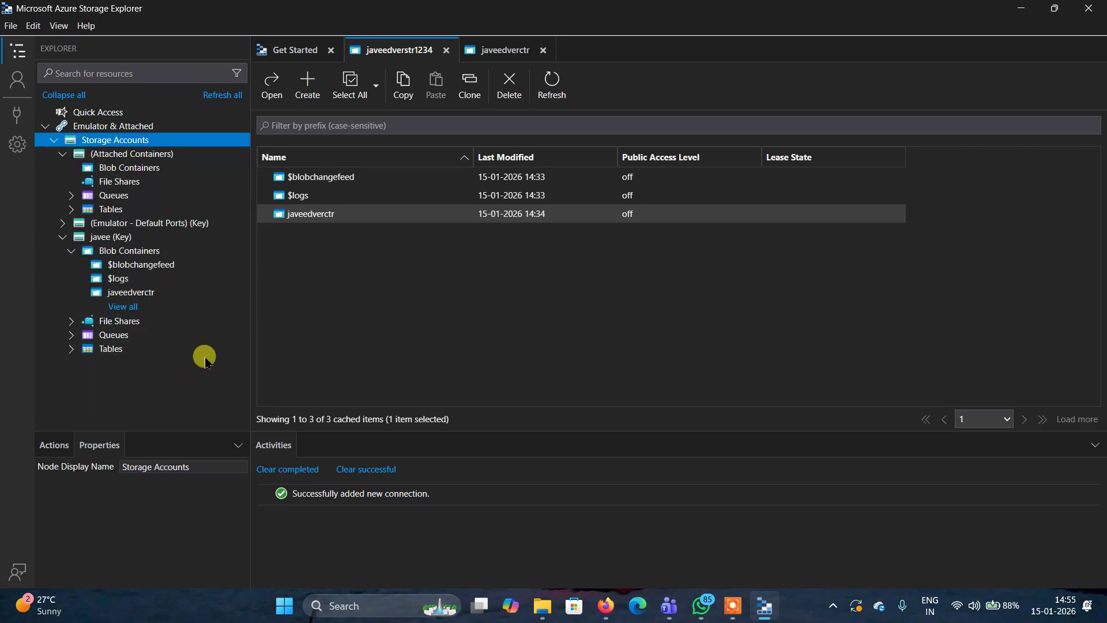
Step: Open the application settings, and refresh all resources to list the storage accounts again
click(16, 144)
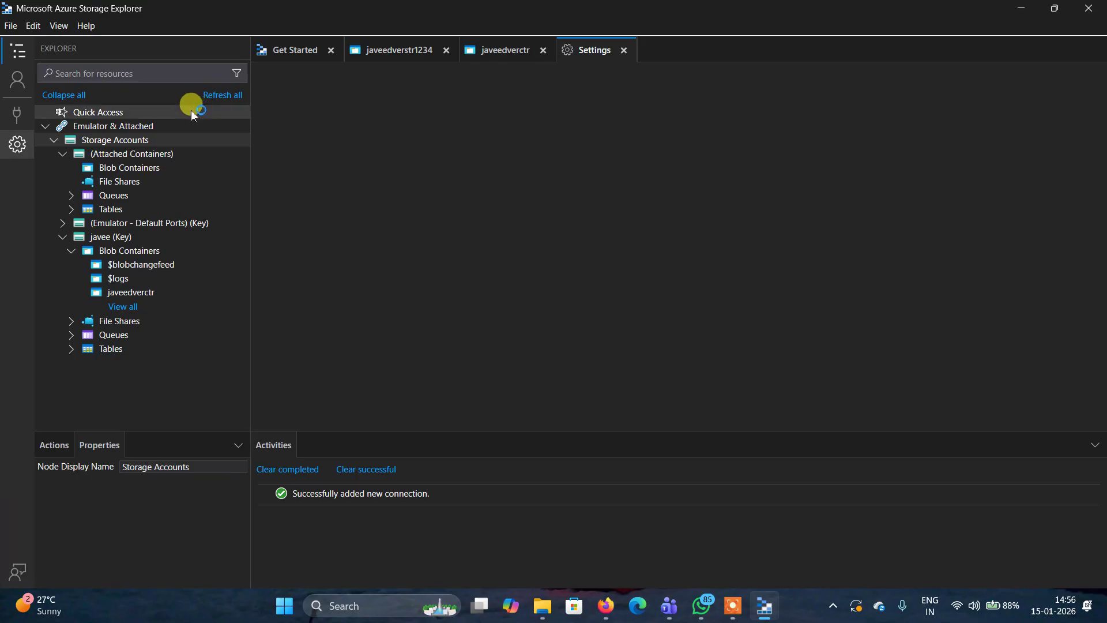
click(222, 97)
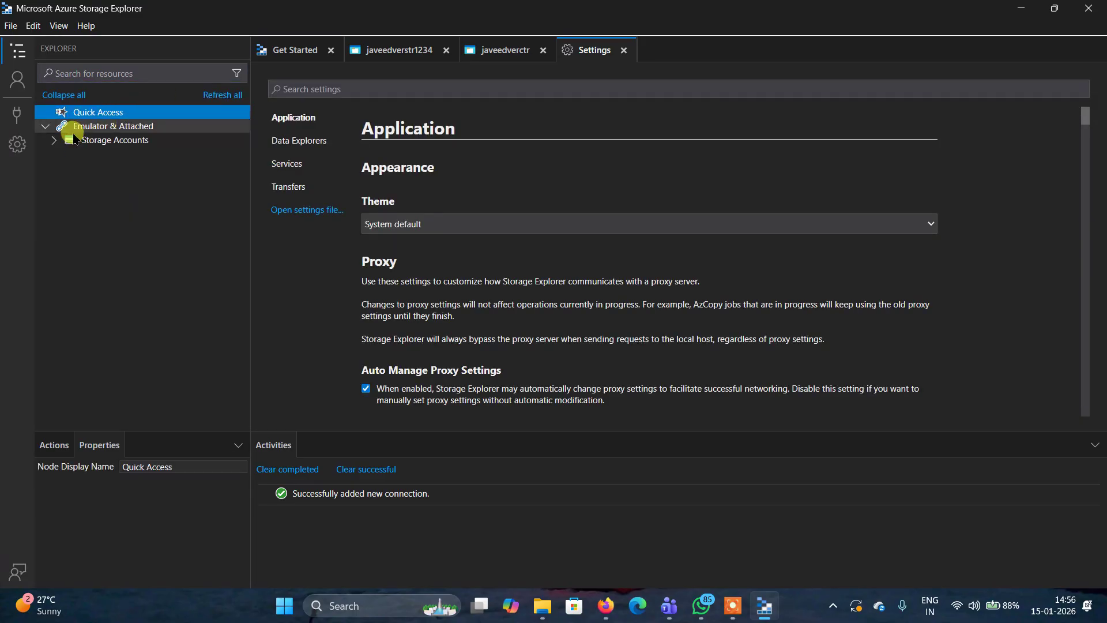
click(57, 141)
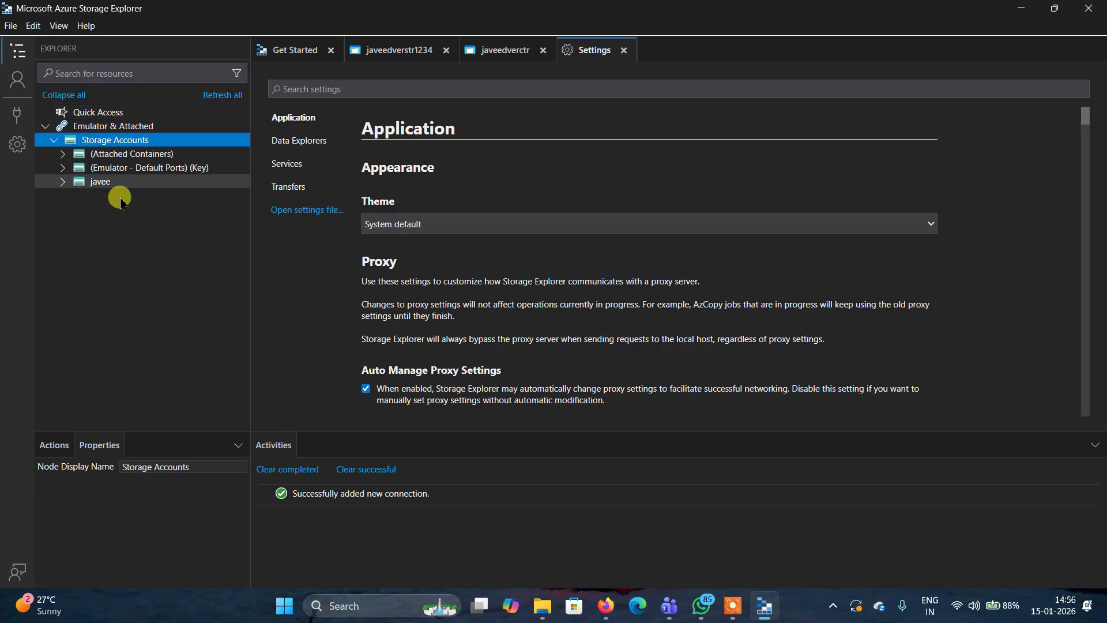
Step: Expand the blob containers of the key-connected javee storage account and open the javeedverctr container
click(62, 183)
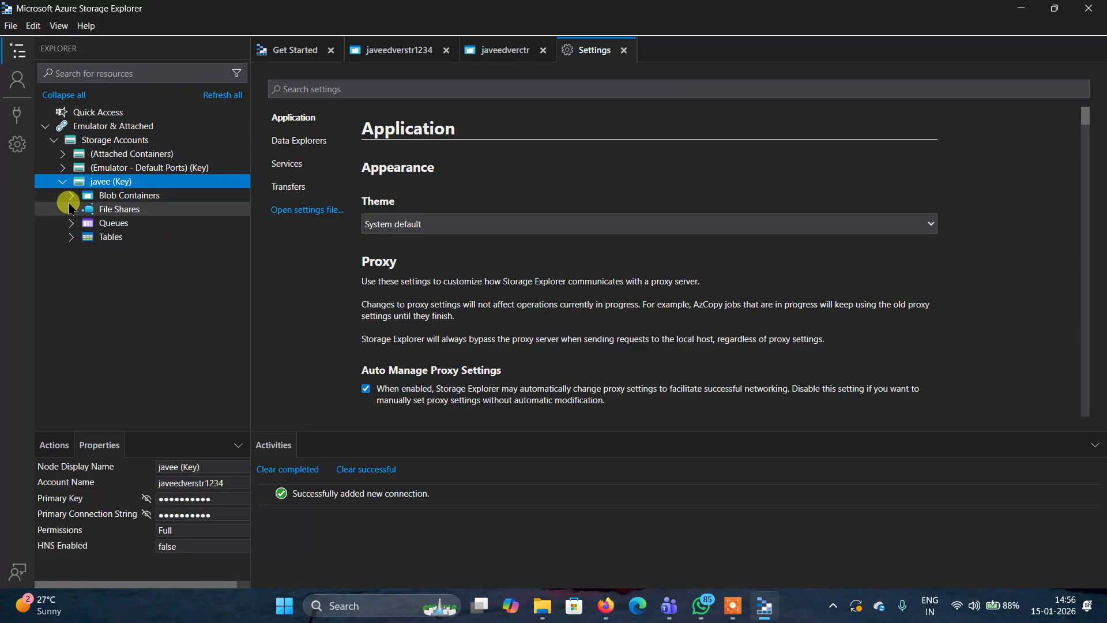
click(71, 197)
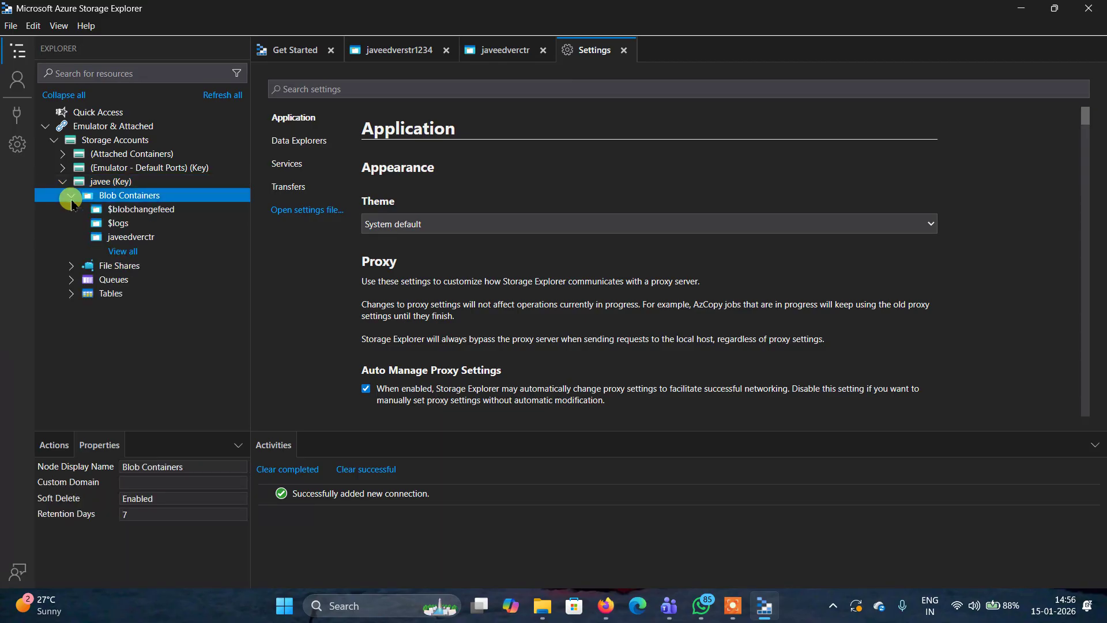
click(135, 241)
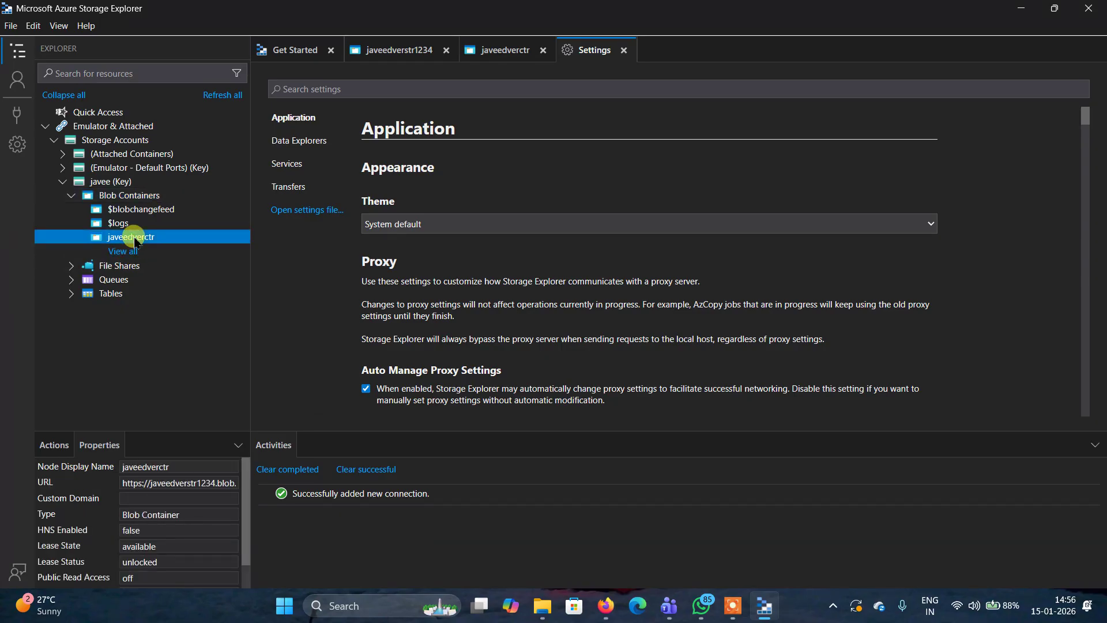
double_click(198, 241)
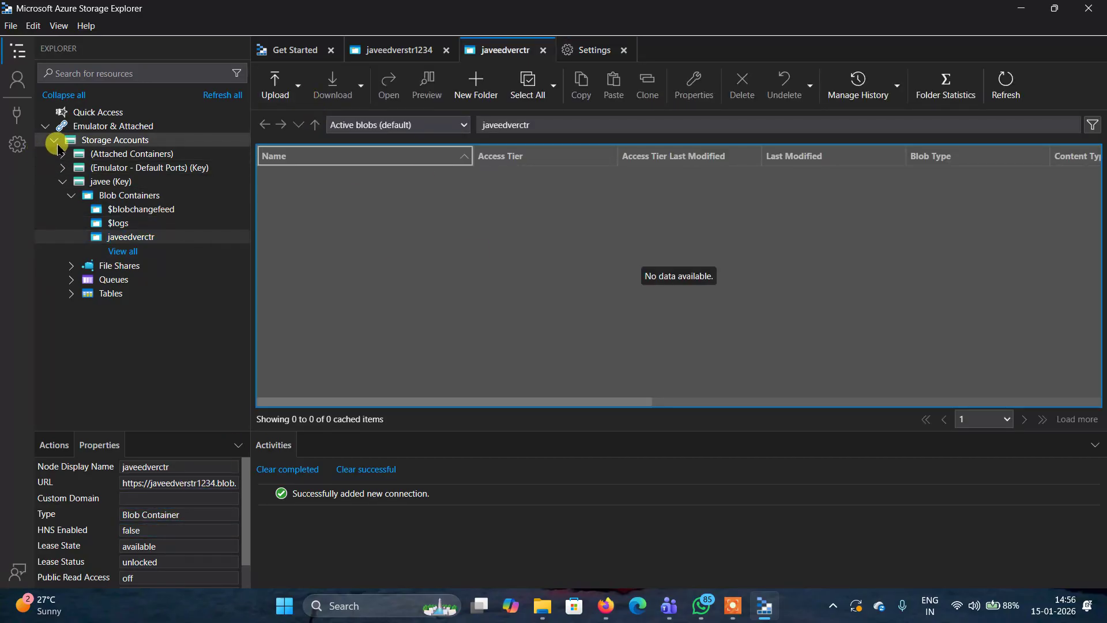
Step: Collapse and re-expand the Storage Accounts node, and close Storage Explorer
click(54, 140)
click(54, 141)
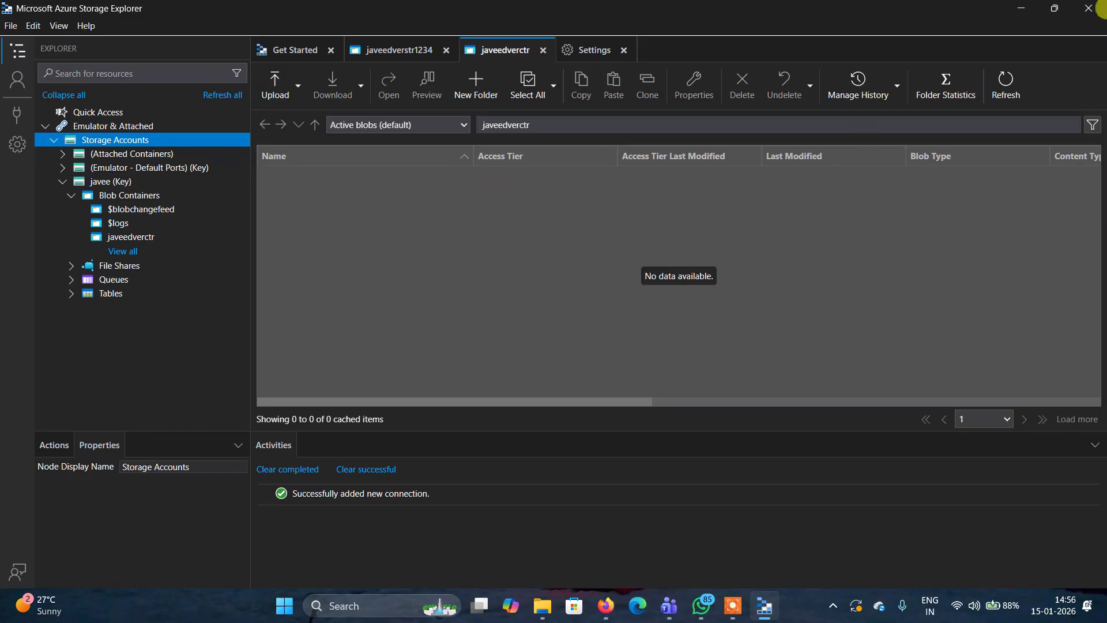
click(1099, 8)
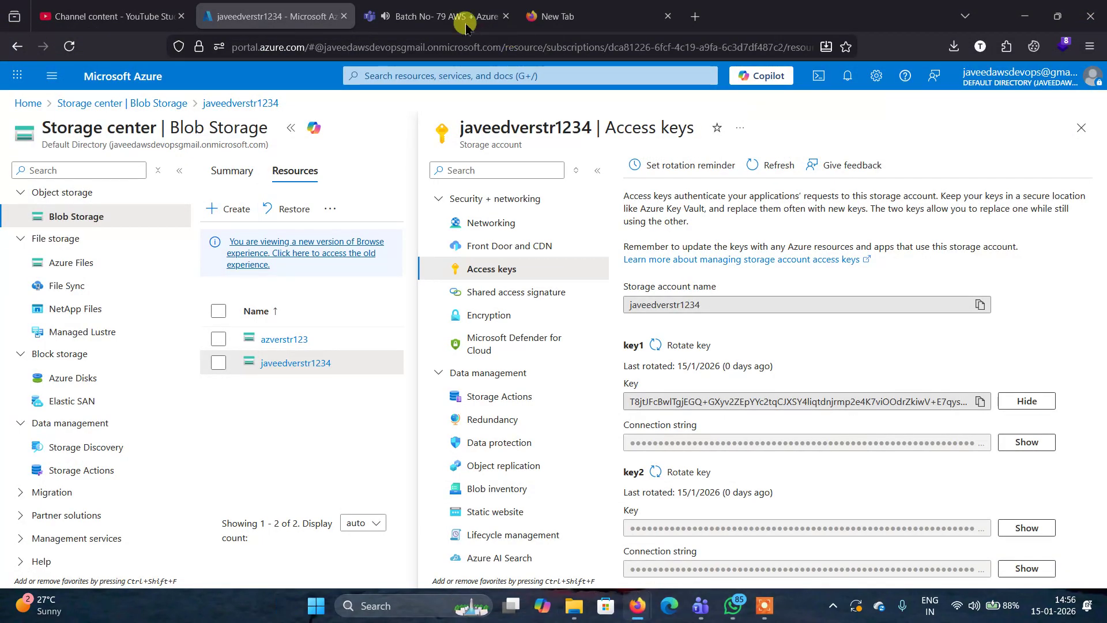
Step: Switch to the empty browser tab and open google.com
click(496, 17)
click(564, 16)
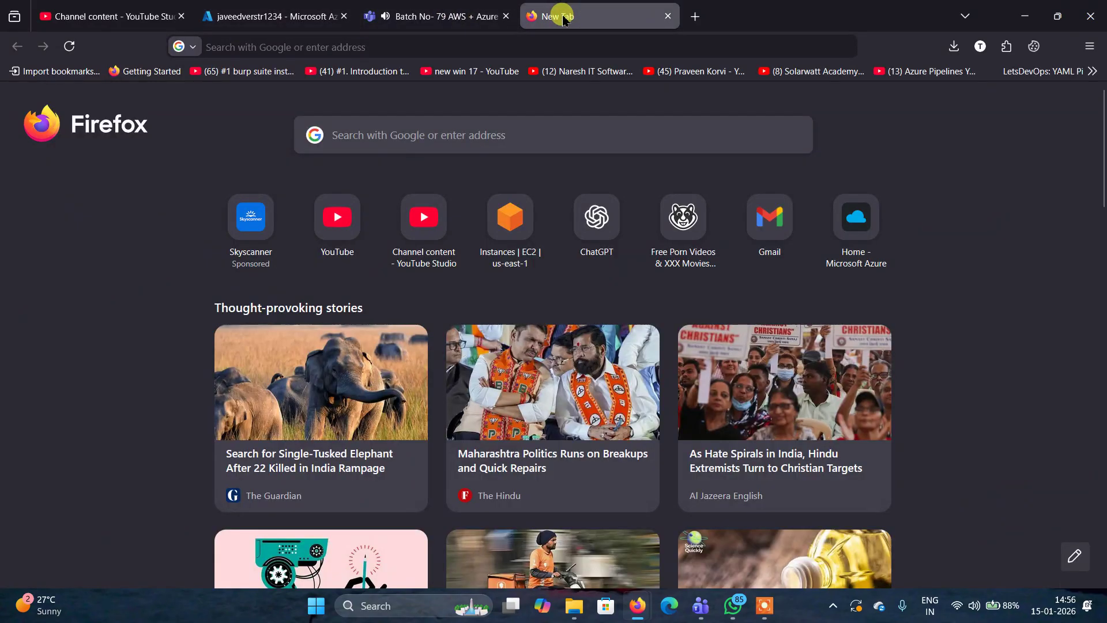
click(404, 47)
text(google.com/)
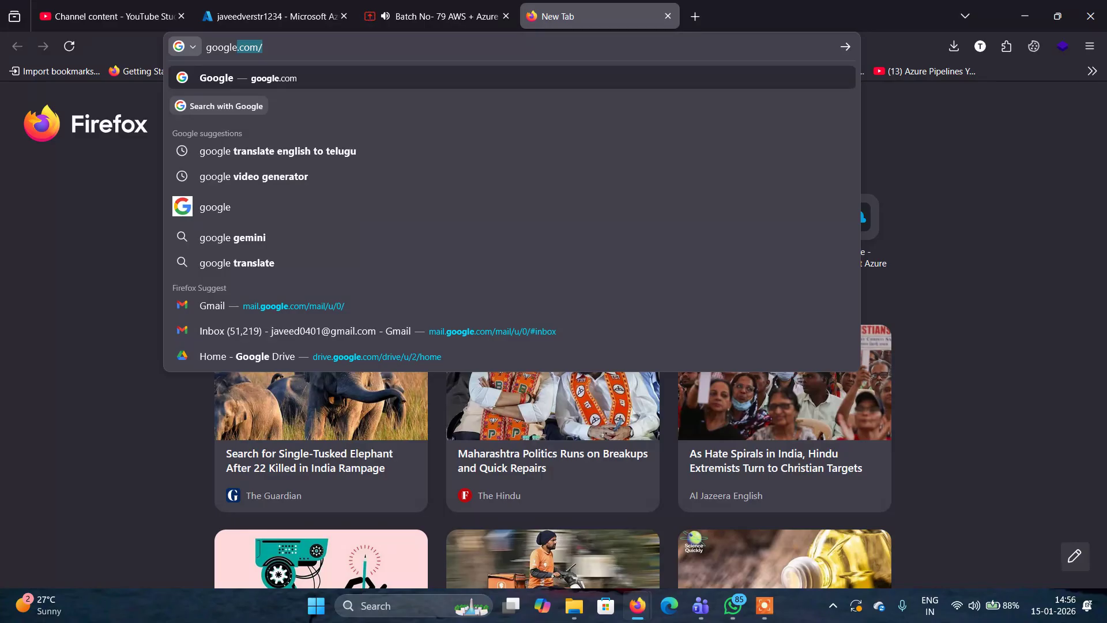
key(Return)
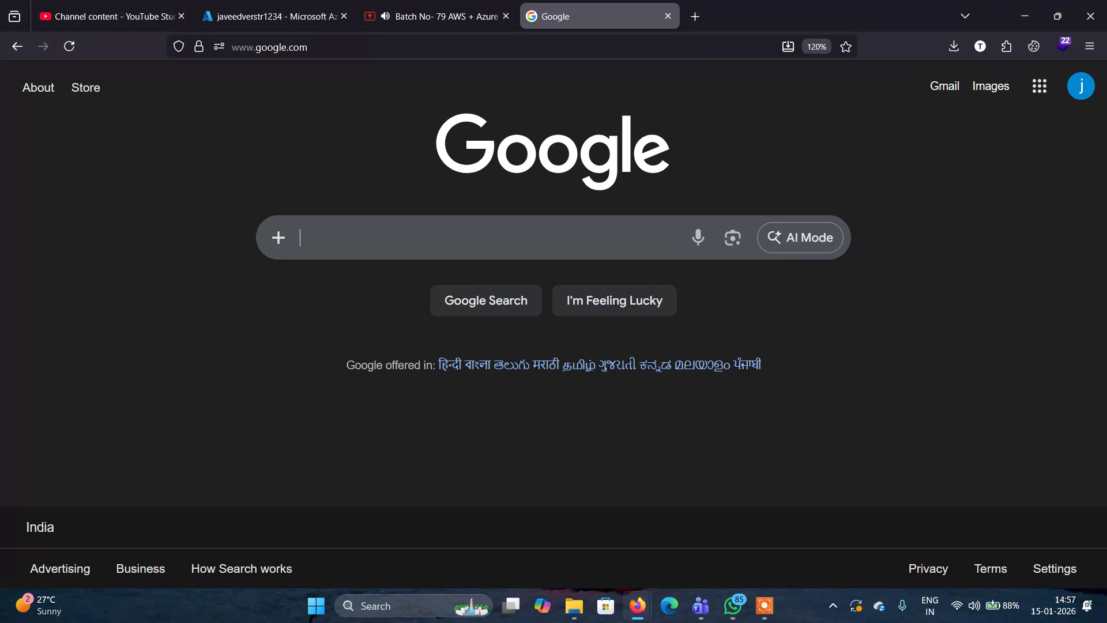
Step: Search Google for "azure cli download" and open the Microsoft Learn article on installing the Azure CLI on Windows
click(352, 239)
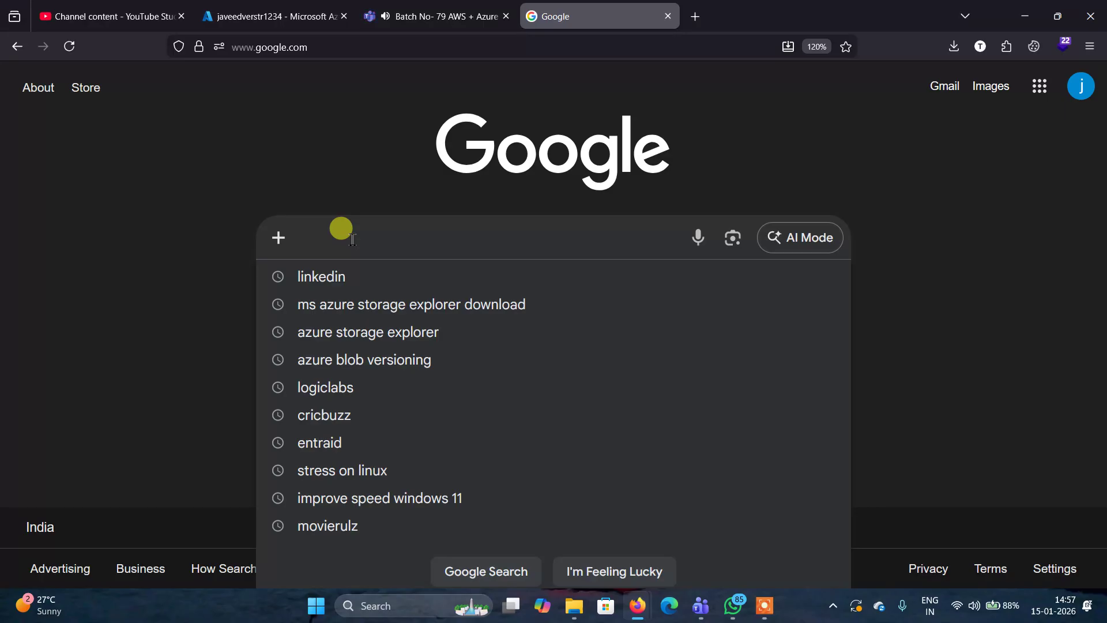
text(azure )
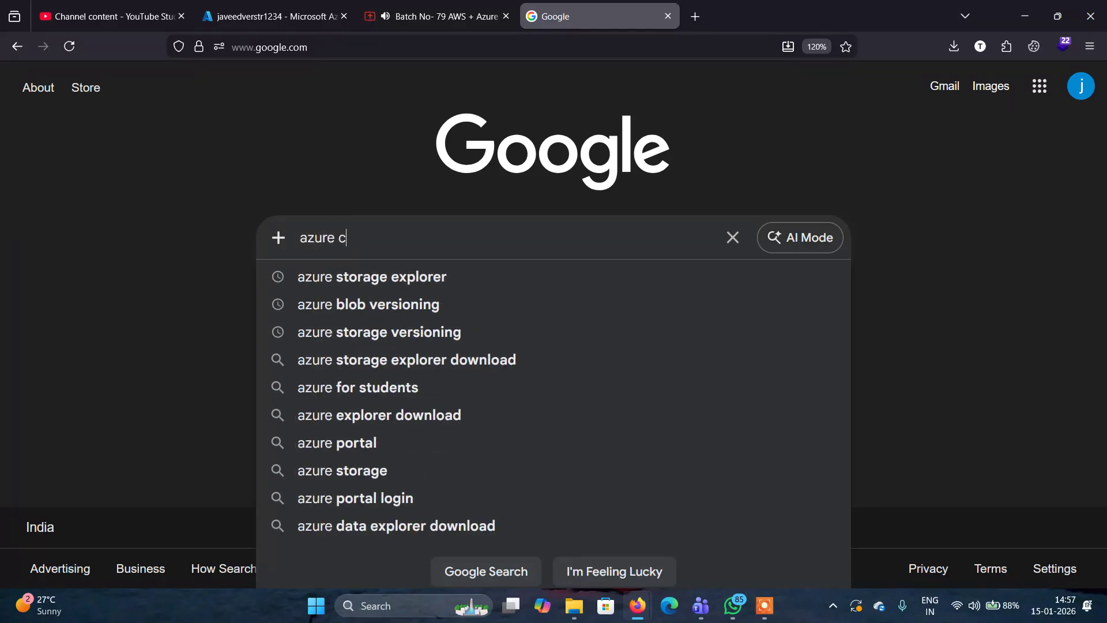
text(cli)
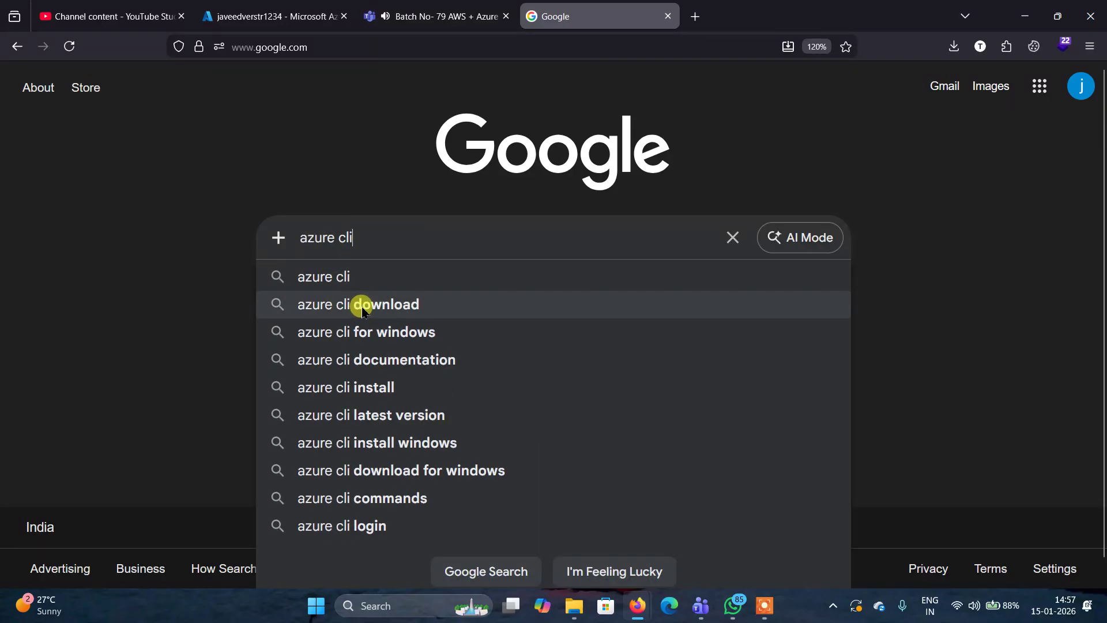
click(362, 312)
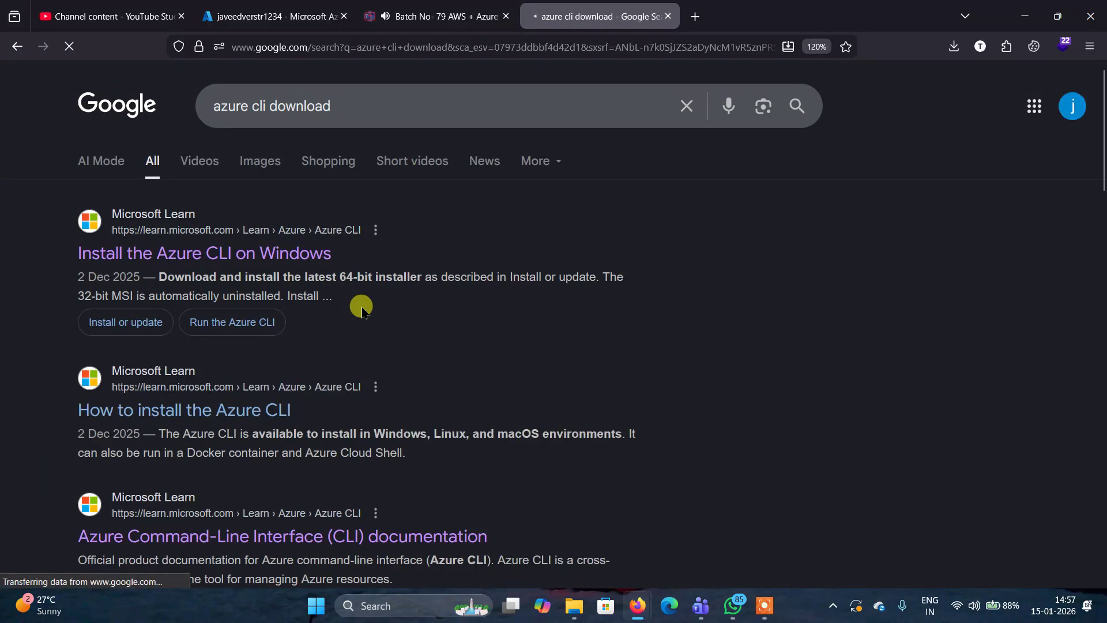
click(313, 259)
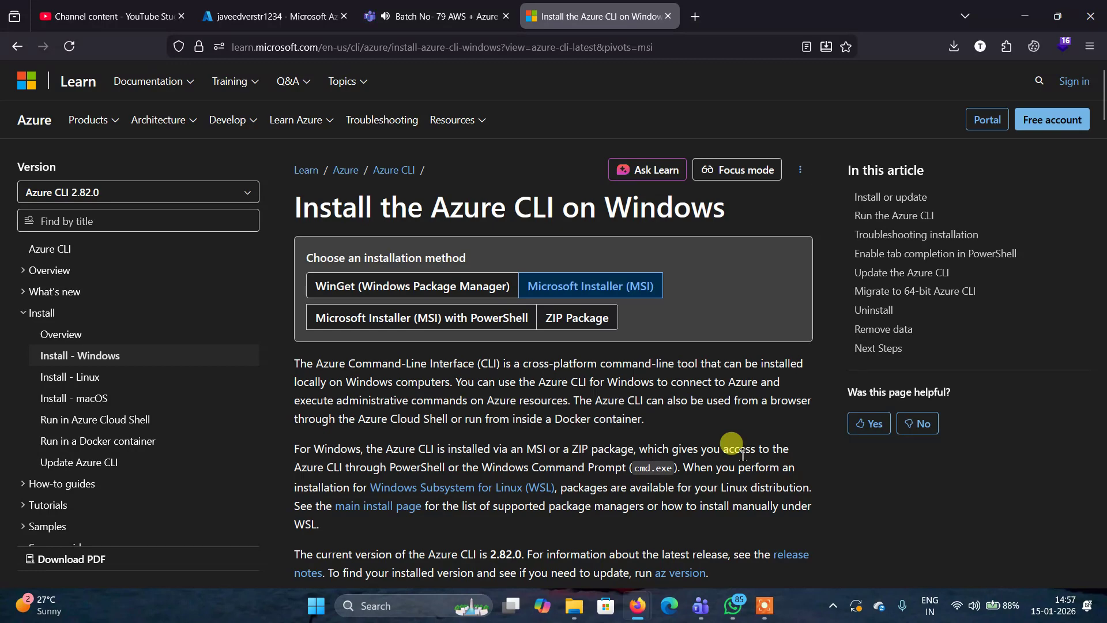
Step: Review the Windows installation article, including the MSI downloads, the az login section, and the available installation methods
scroll(743, 454, down, 1)
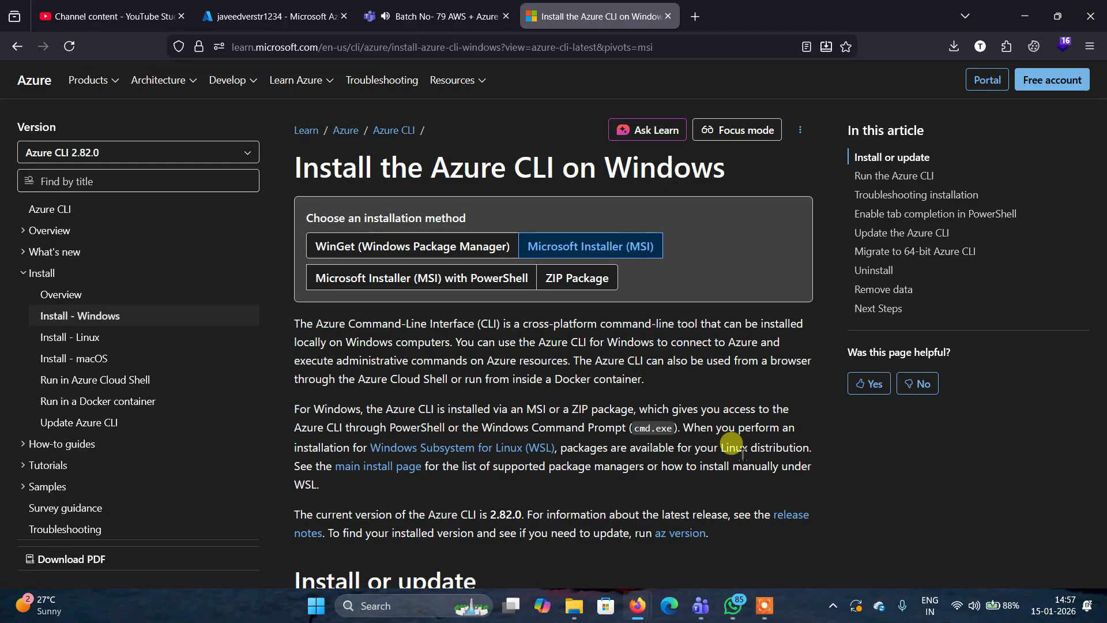
scroll(742, 455, down, 5)
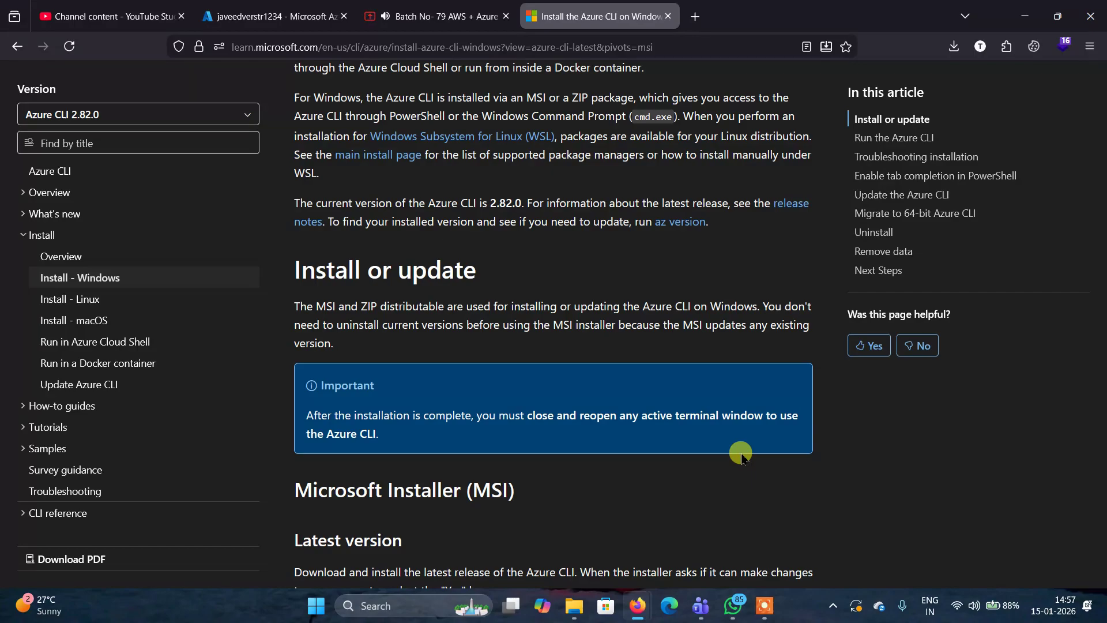
scroll(743, 456, down, 1)
scroll(742, 456, down, 3)
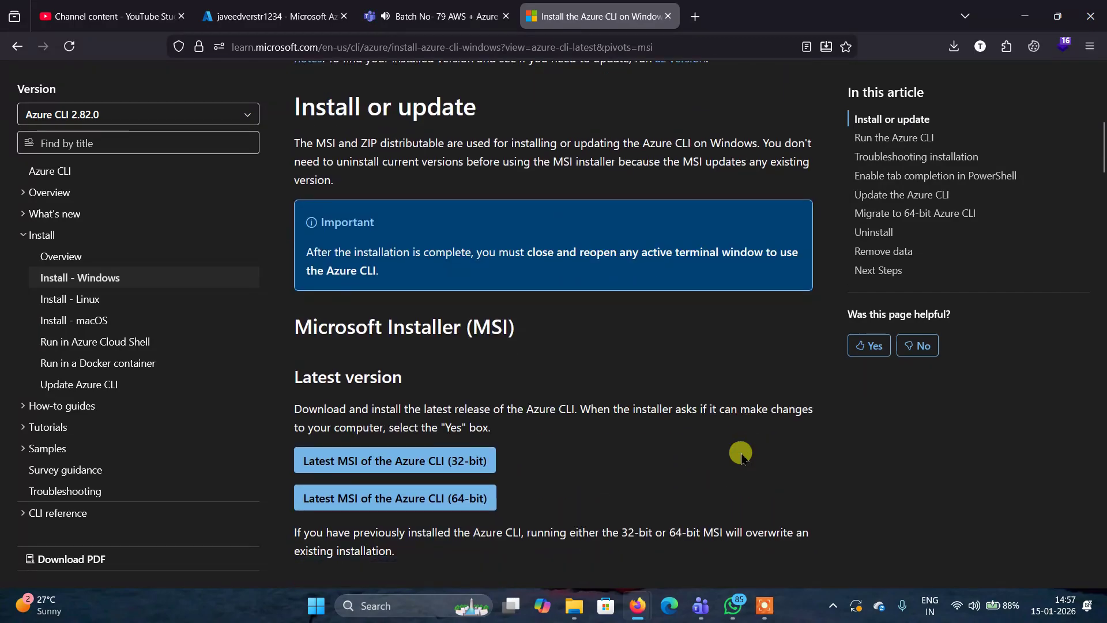
scroll(743, 456, down, 3)
scroll(742, 456, up, 4)
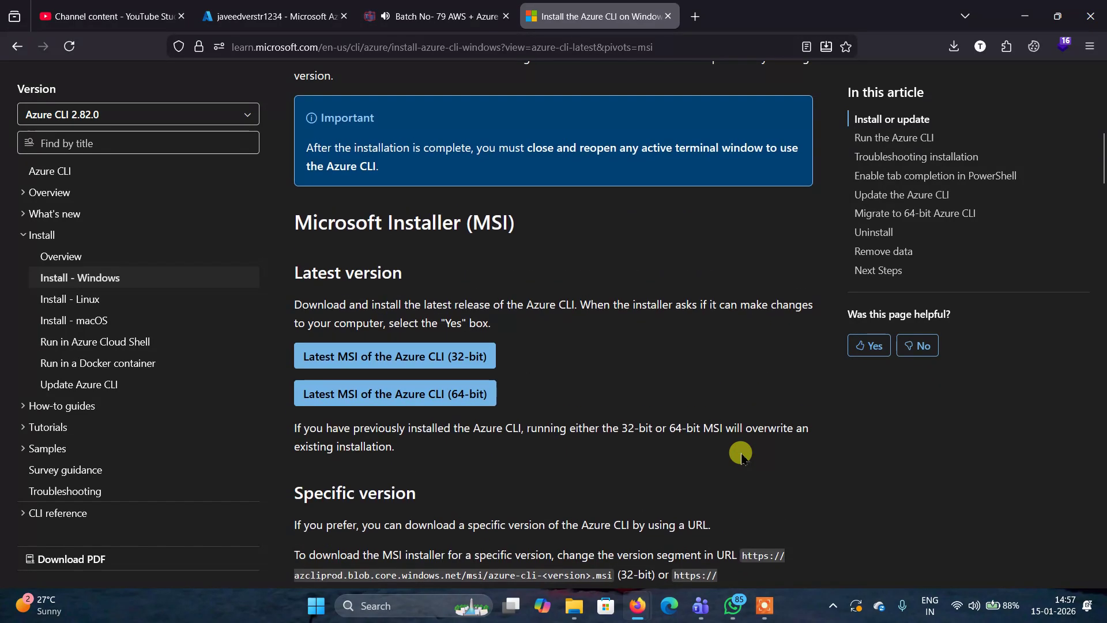
scroll(742, 455, up, 6)
scroll(742, 456, down, 11)
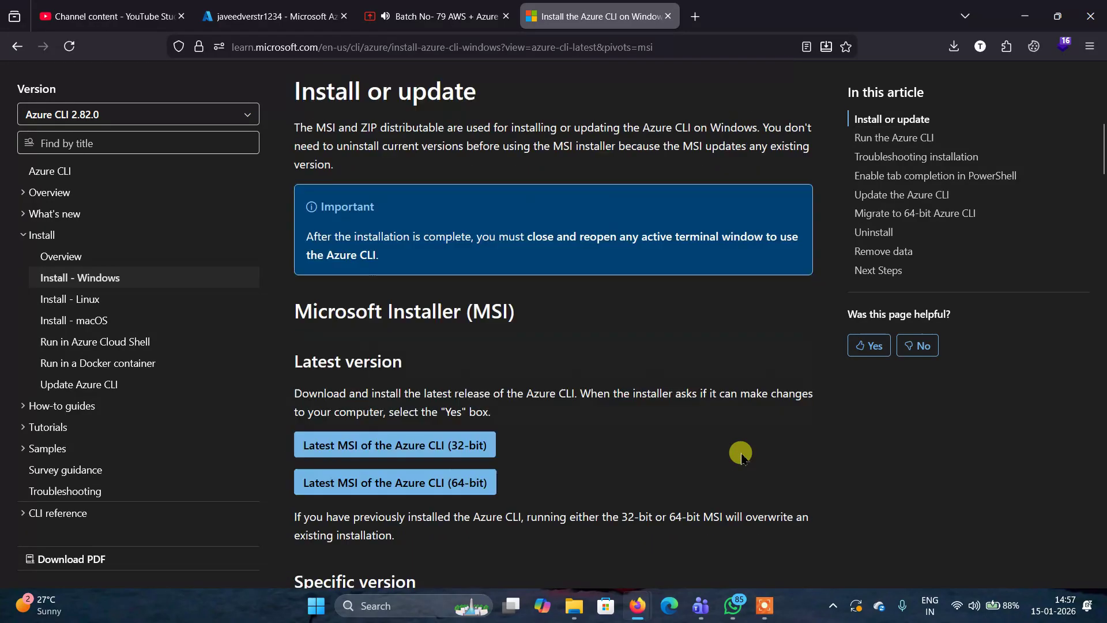
scroll(742, 456, down, 7)
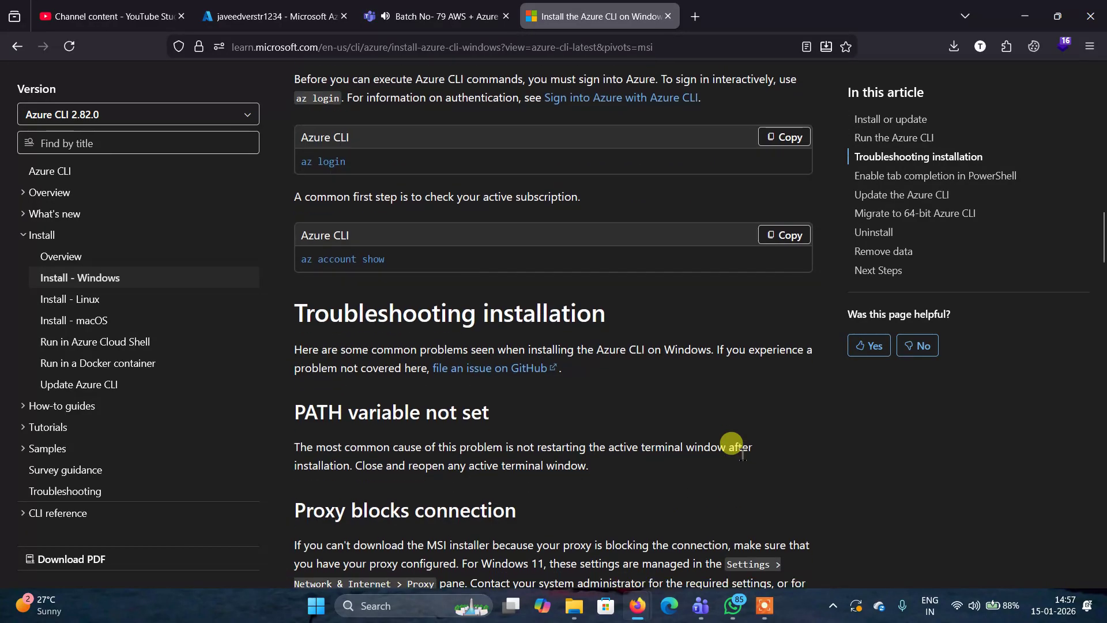
scroll(742, 455, up, 12)
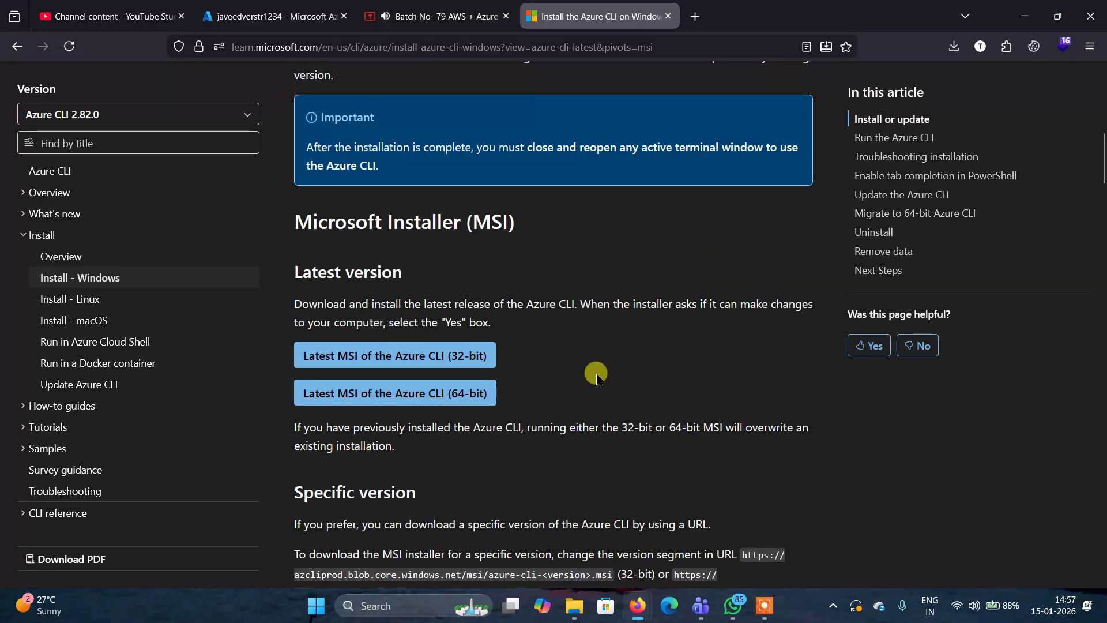
scroll(603, 376, up, 1)
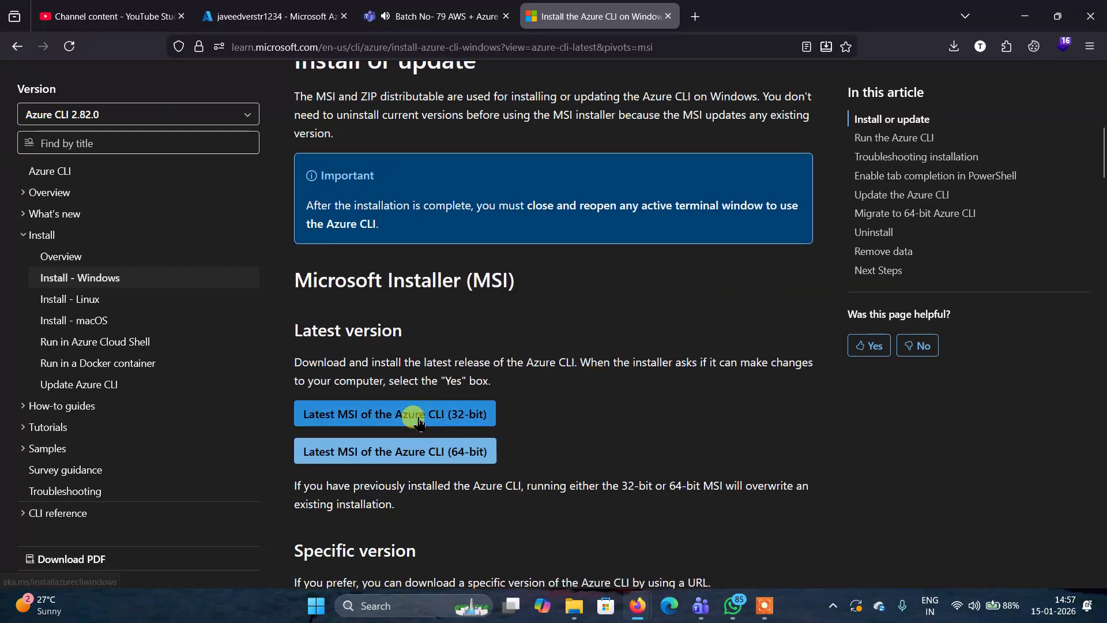
scroll(592, 456, up, 8)
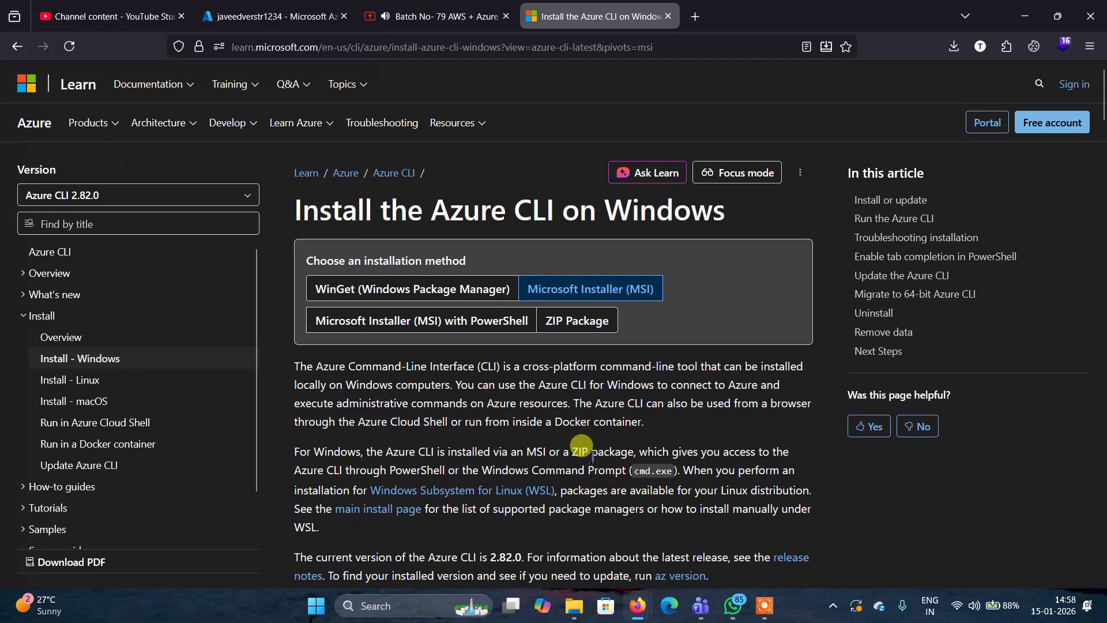
scroll(592, 456, down, 1)
scroll(593, 459, down, 4)
scroll(592, 458, down, 5)
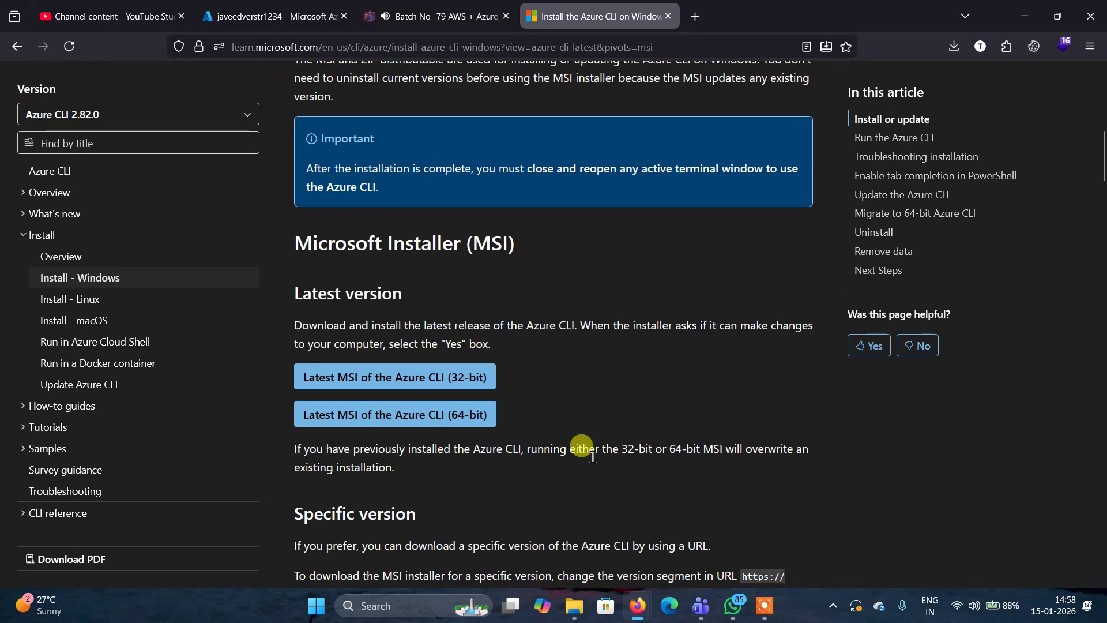
scroll(592, 458, up, 8)
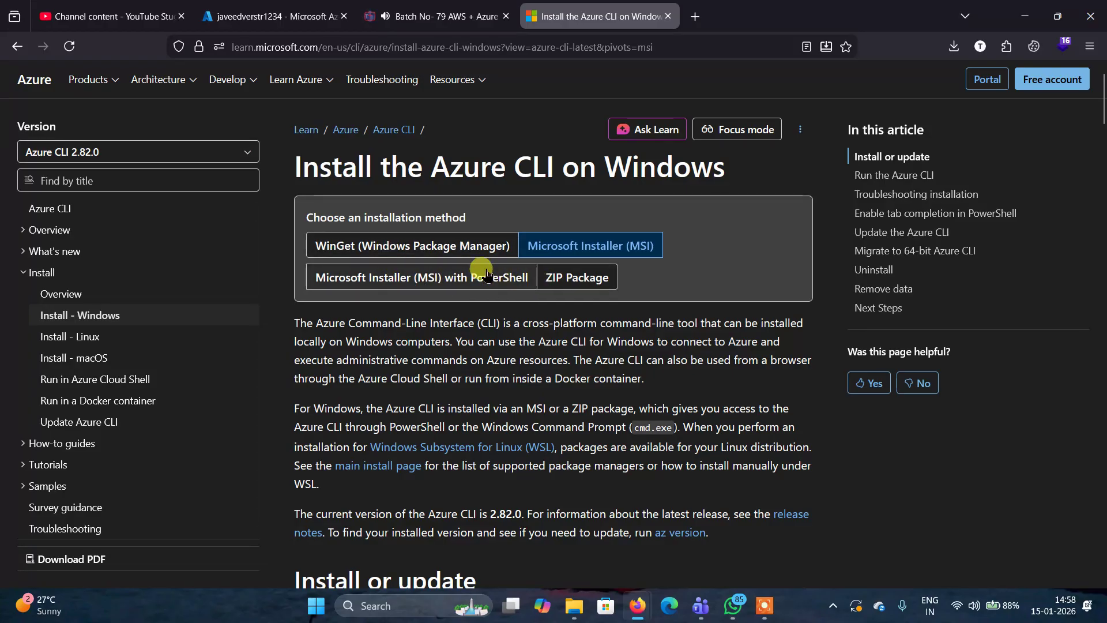
scroll(429, 274, up, 1)
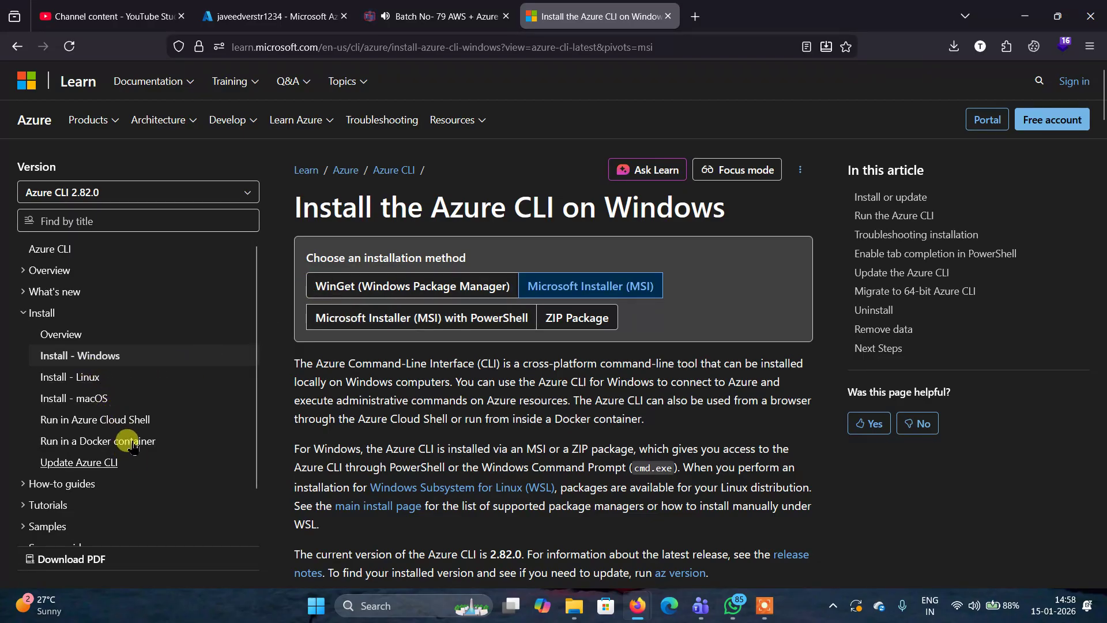
Step: Open the macOS installation article and review its Homebrew install command and troubleshooting sections
click(95, 402)
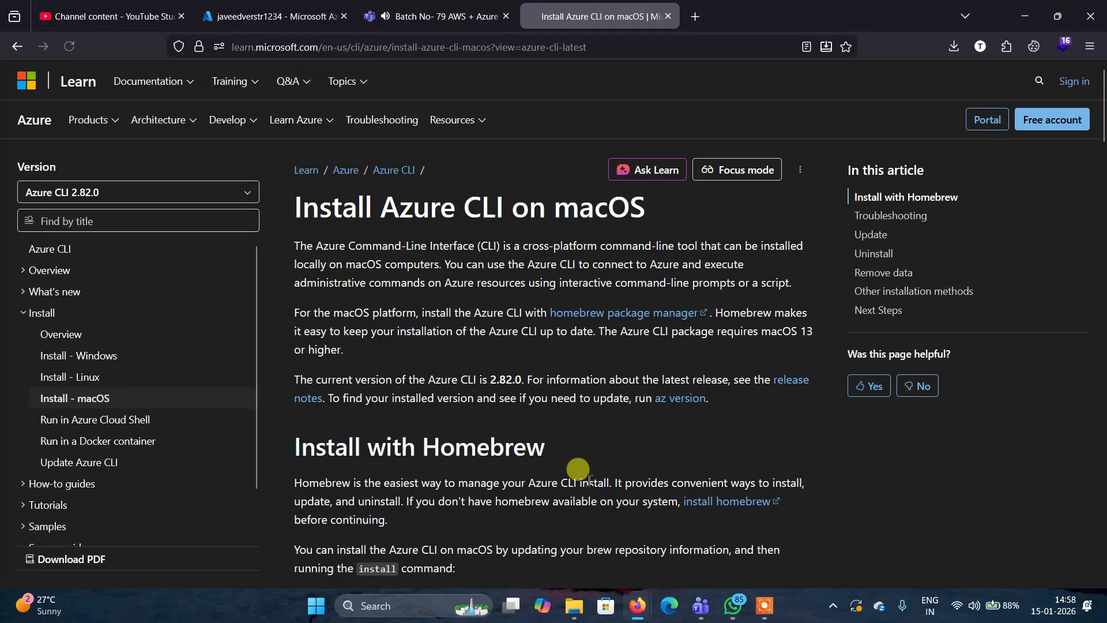
scroll(586, 481, down, 4)
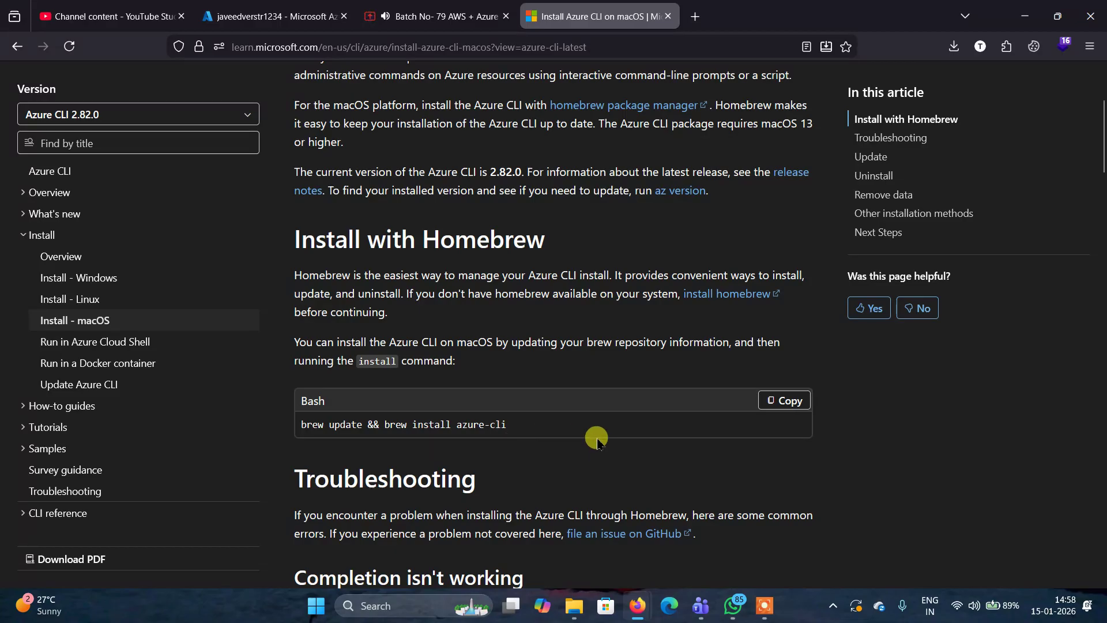
scroll(588, 435, down, 1)
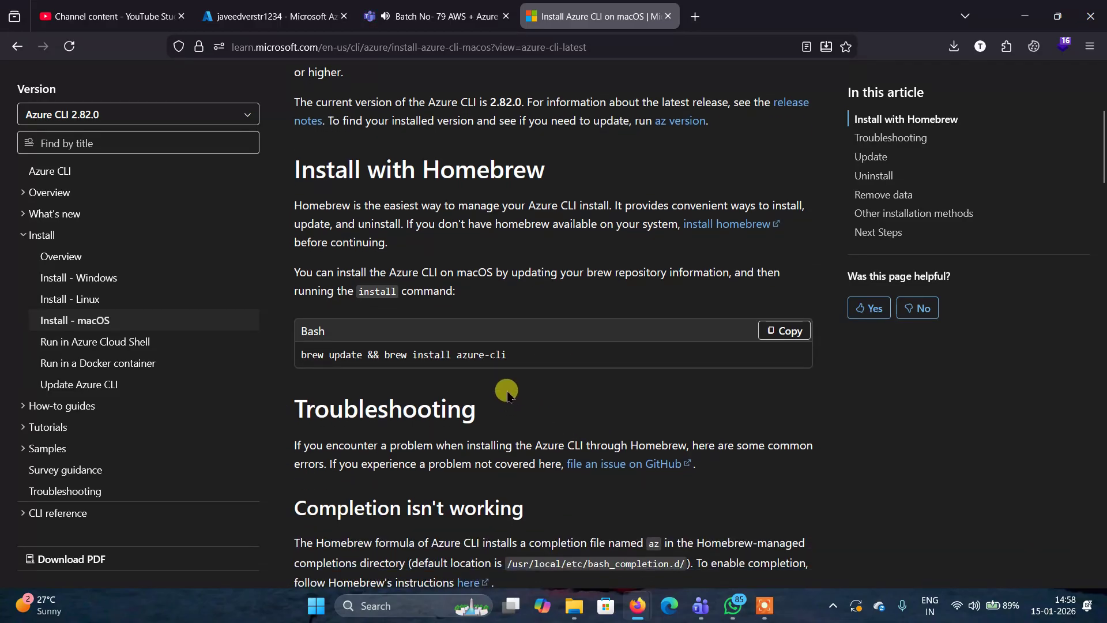
scroll(506, 395, down, 3)
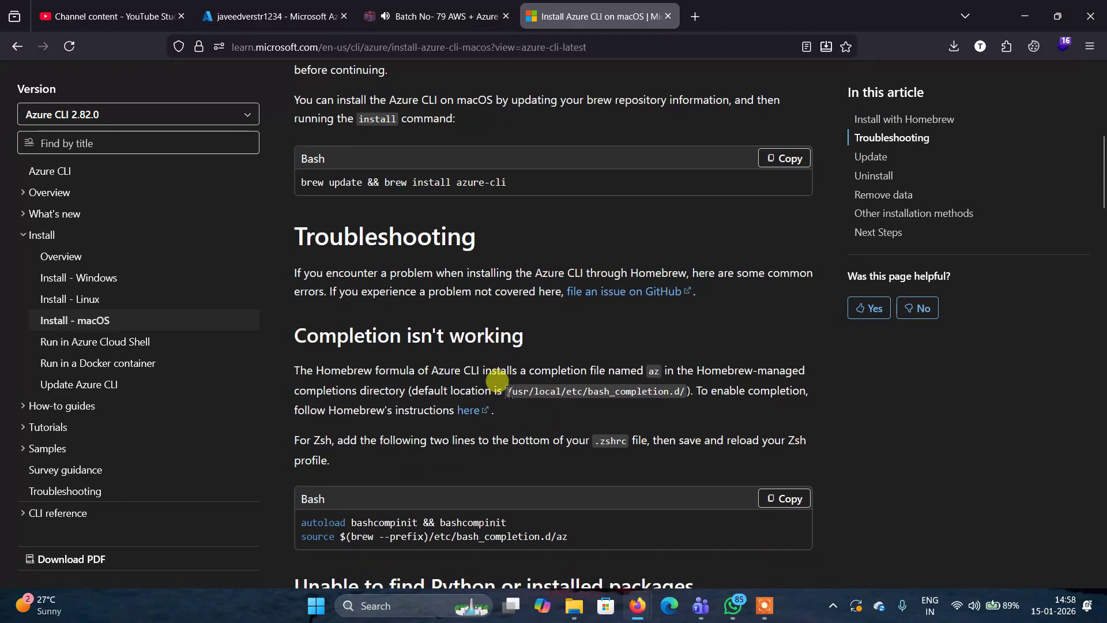
scroll(605, 502, down, 1)
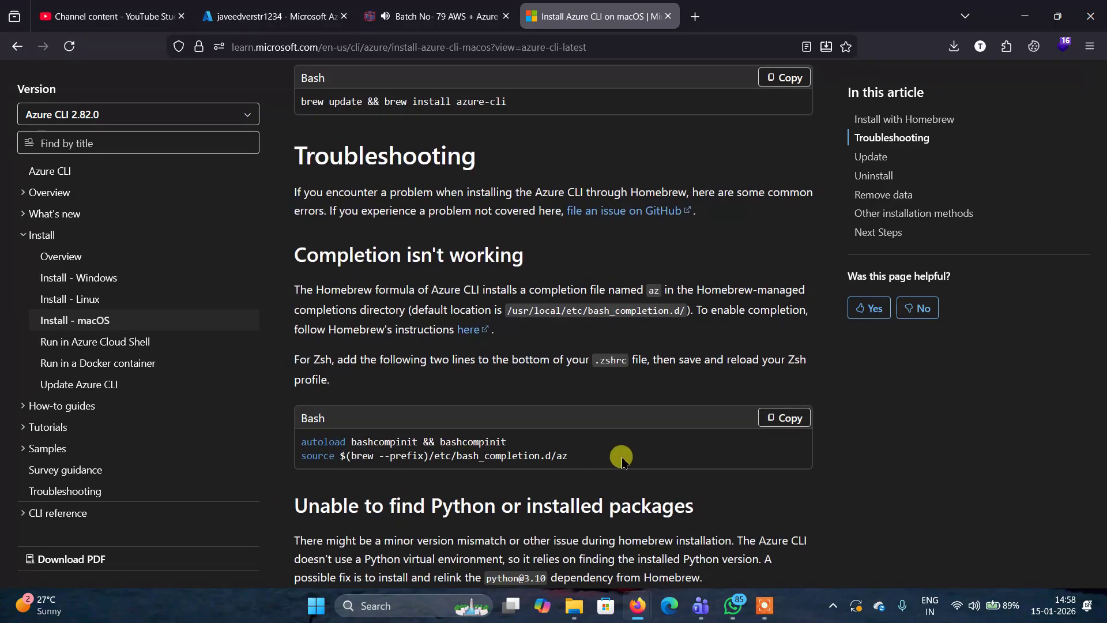
Step: Review the Linux article's apt-based Azure CLI installation options and return to the Windows installation article
click(101, 300)
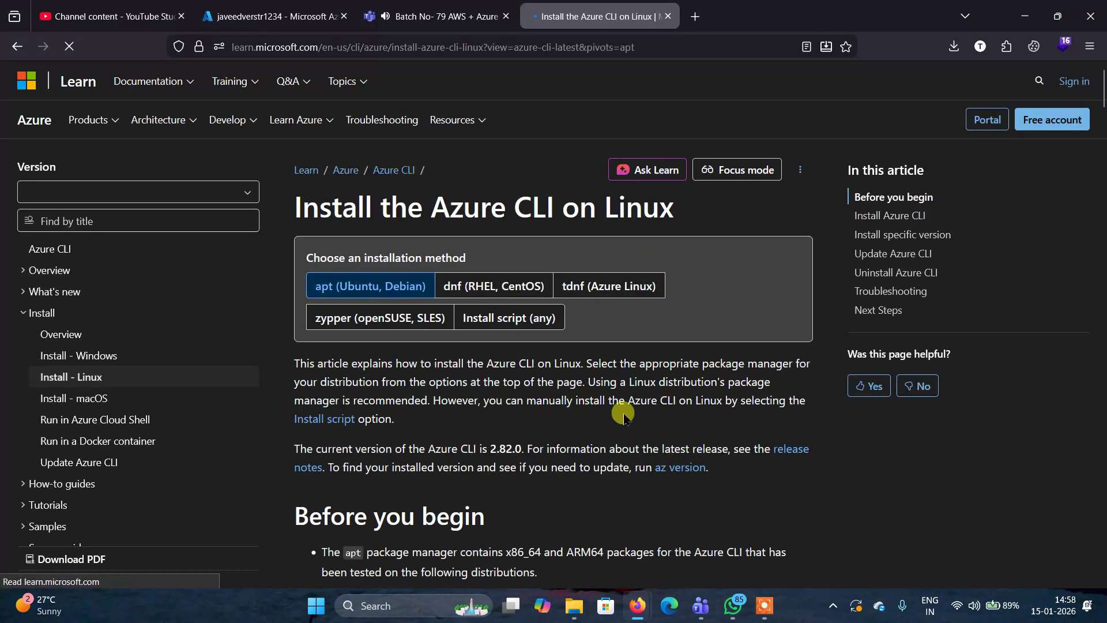
scroll(623, 411, down, 5)
scroll(618, 406, down, 8)
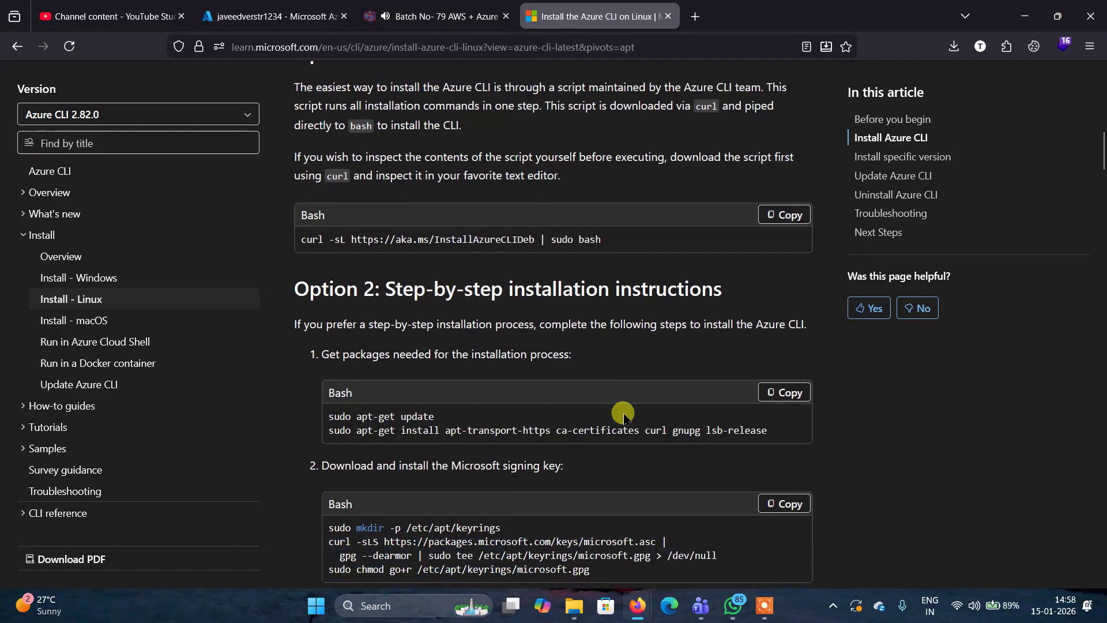
scroll(777, 547, down, 2)
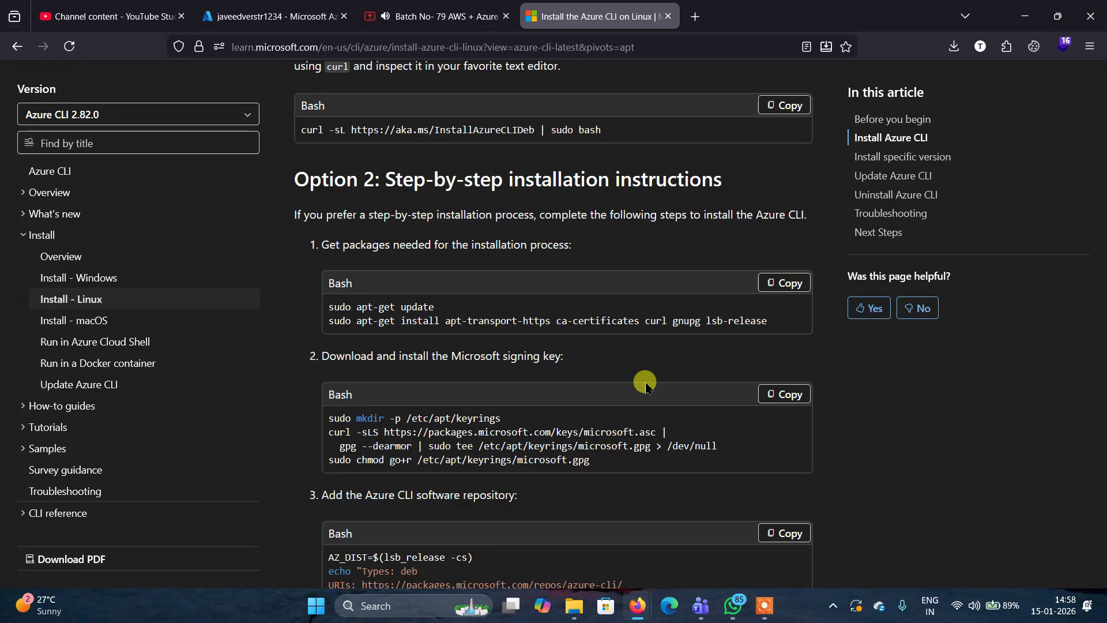
click(112, 280)
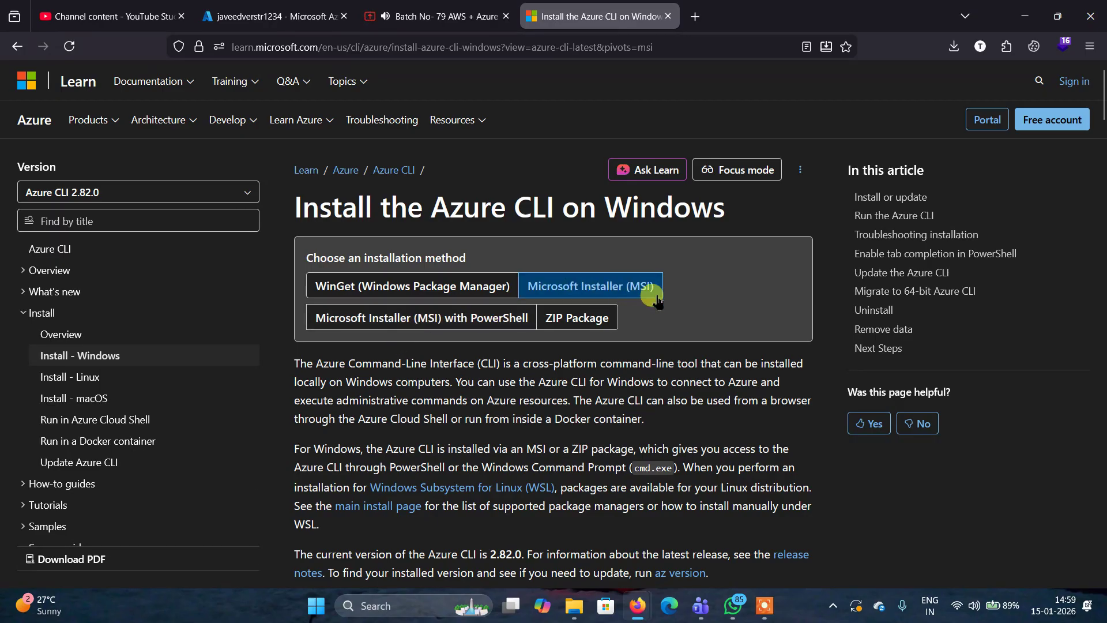
Step: Start downloading the latest 64-bit MSI of the Azure CLI and dismiss the Internet Download Manager warning
scroll(703, 297, down, 5)
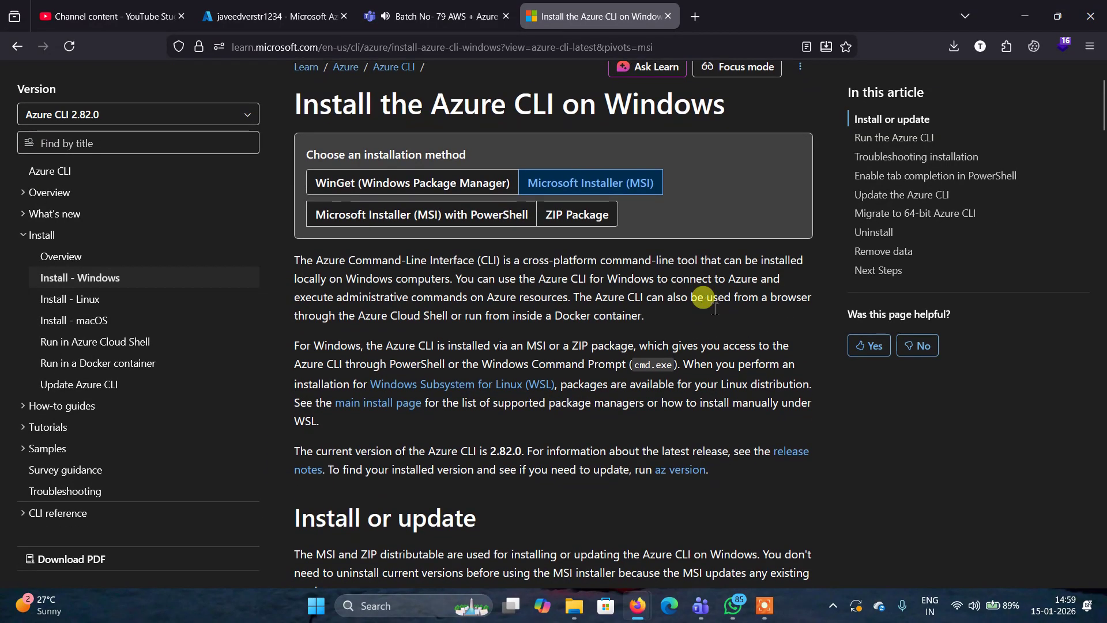
scroll(713, 309, down, 2)
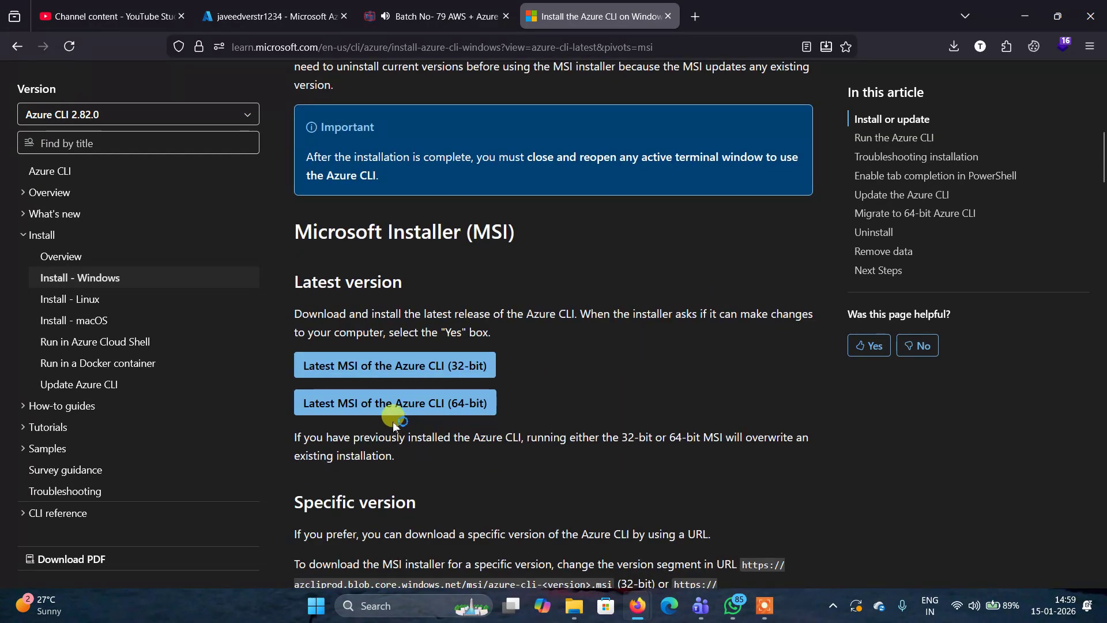
click(387, 410)
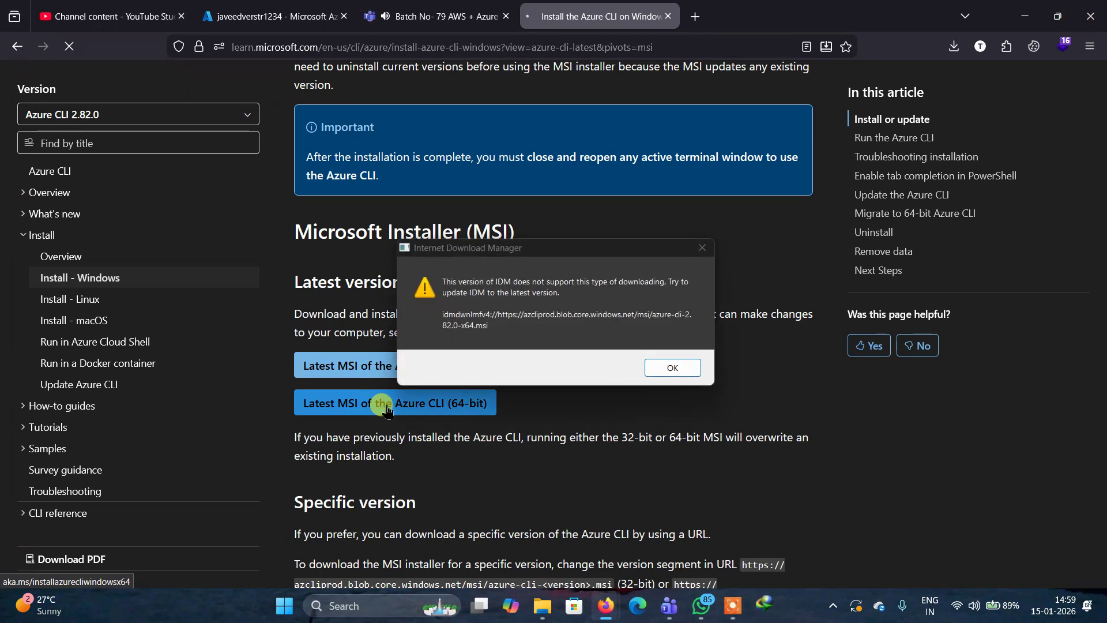
click(685, 372)
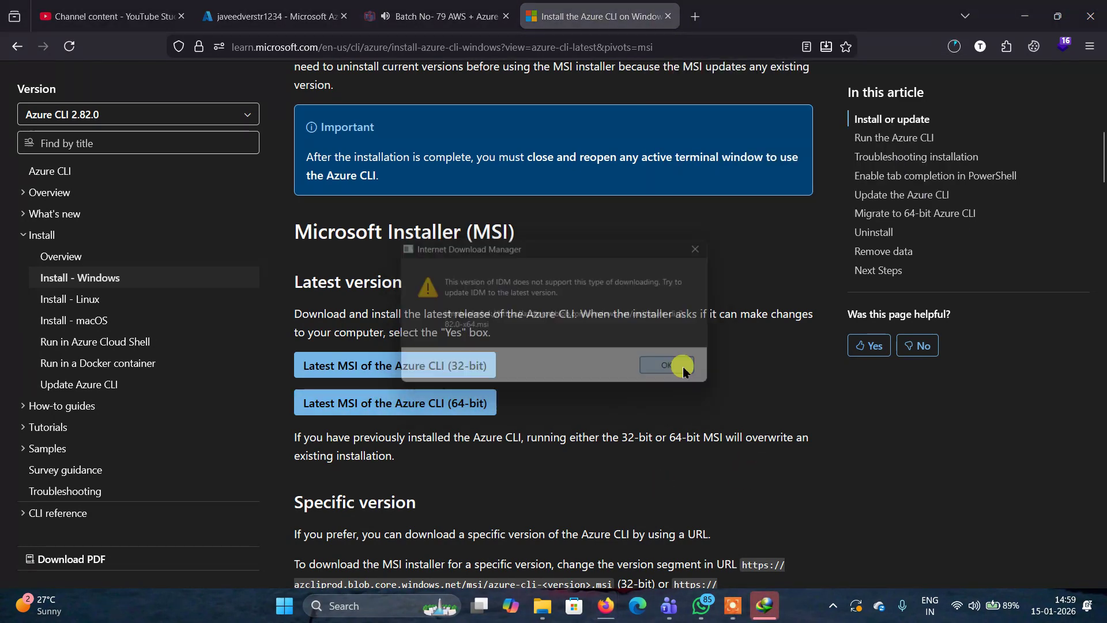
Step: Cancel the azure-cli-2.82.0-x64(1).msi download and close the Internet Download Manager page
click(953, 47)
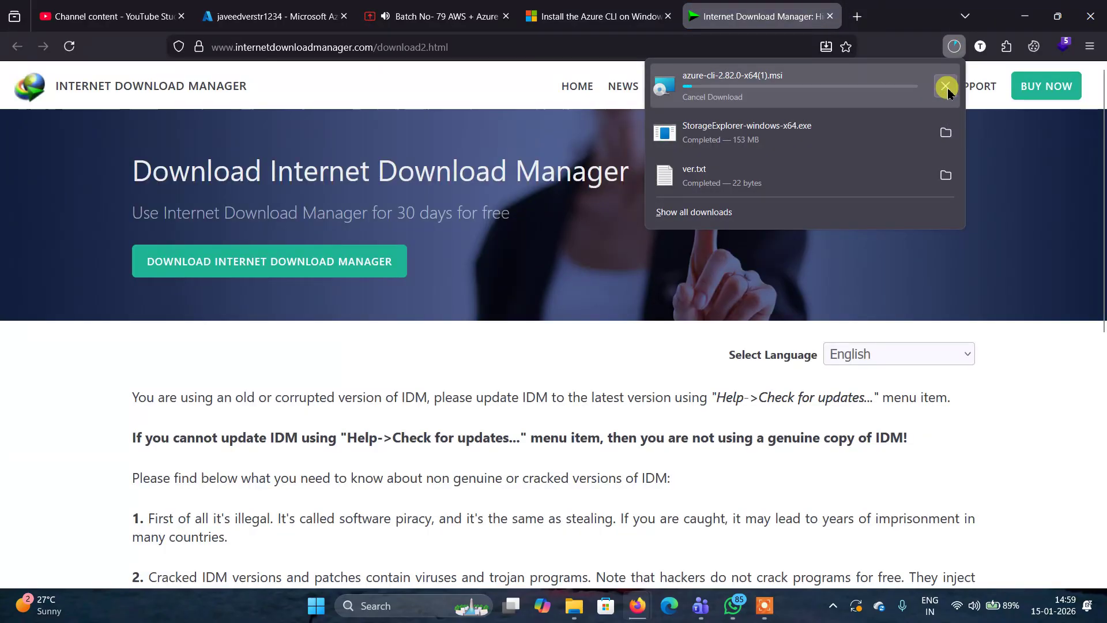
click(949, 89)
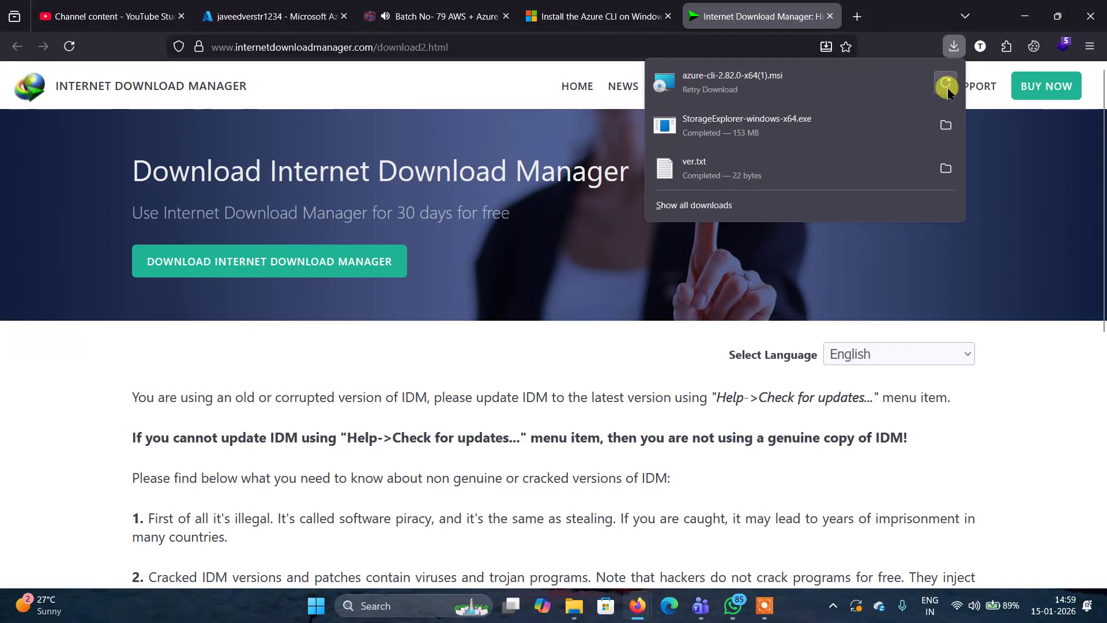
click(830, 16)
click(830, 17)
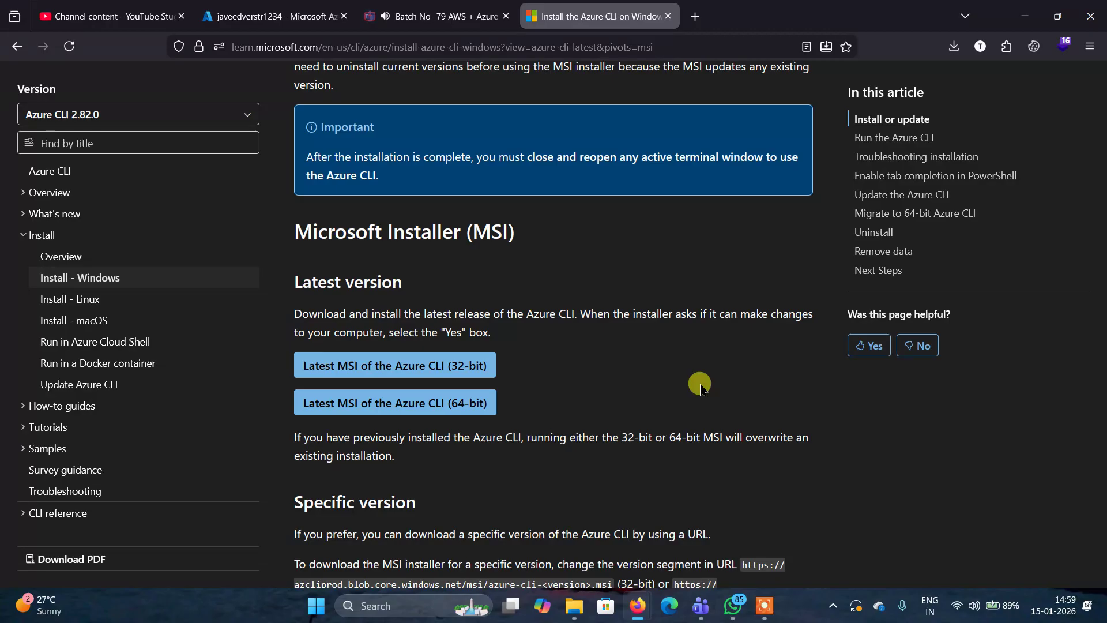
Step: Switch to Command Prompt by finding it with a Windows search for "cmd", and run it as administrator
click(390, 606)
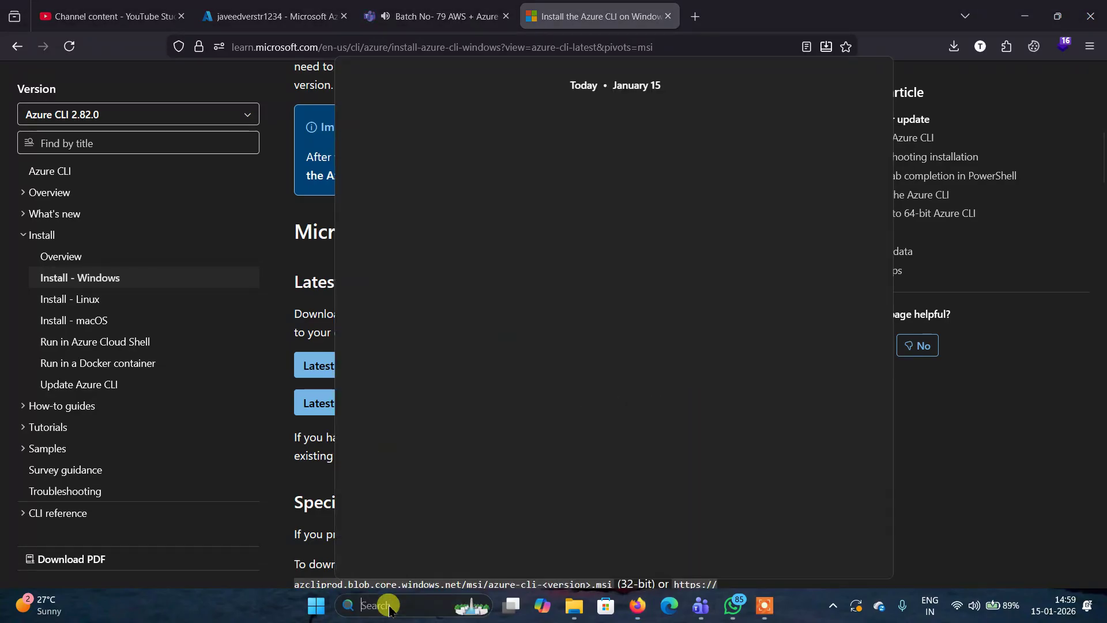
text(az)
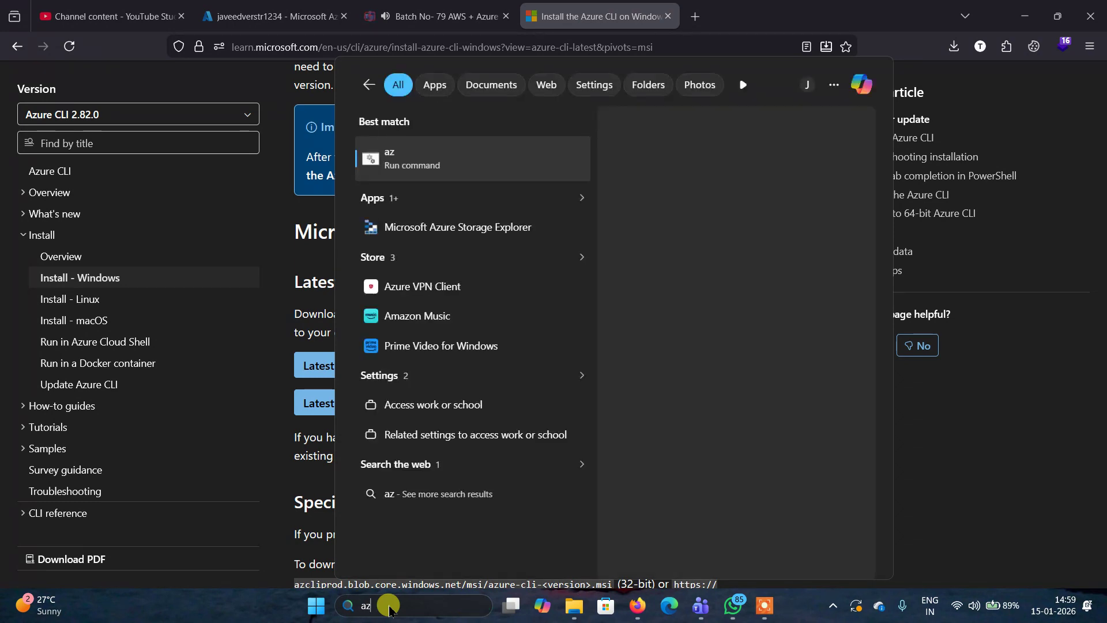
key(BackSpace)
key(BackSpace)
text(cmd)
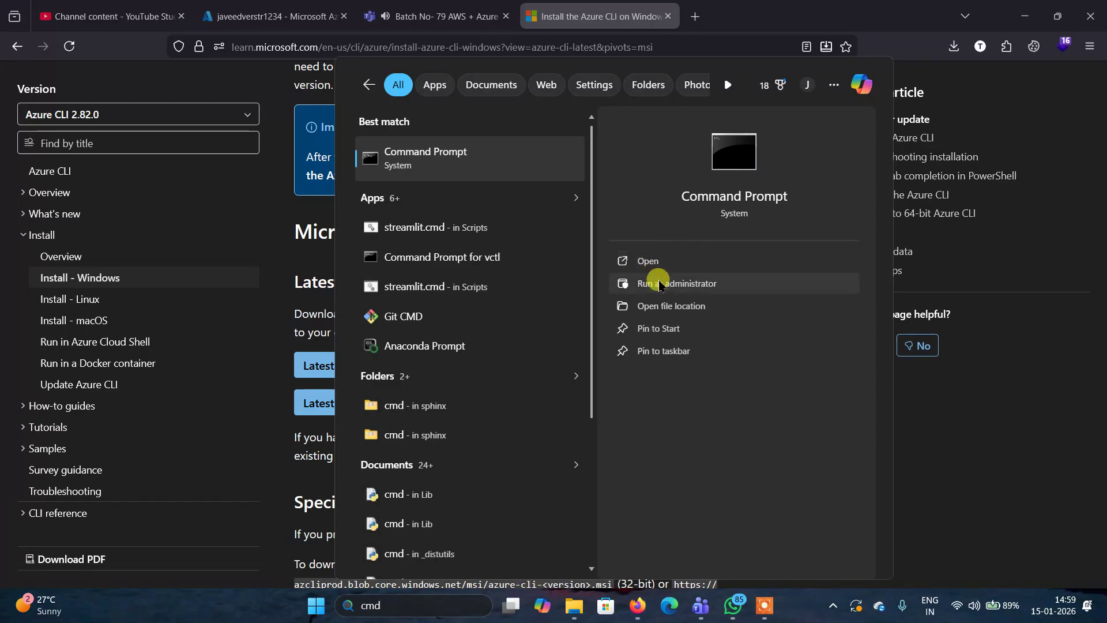
click(660, 284)
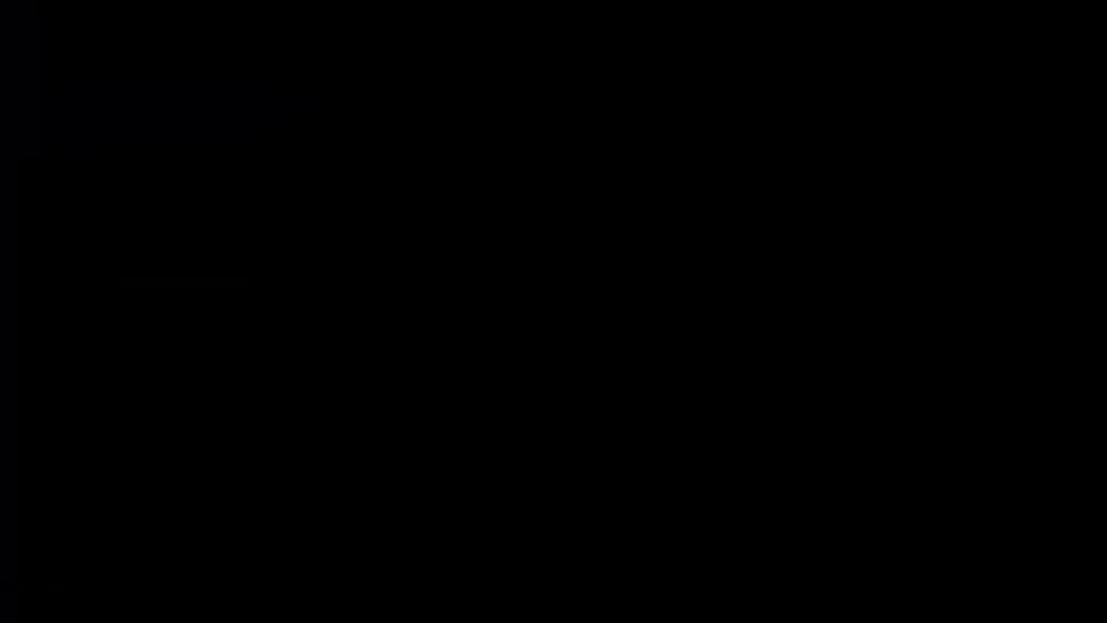
click(451, 422)
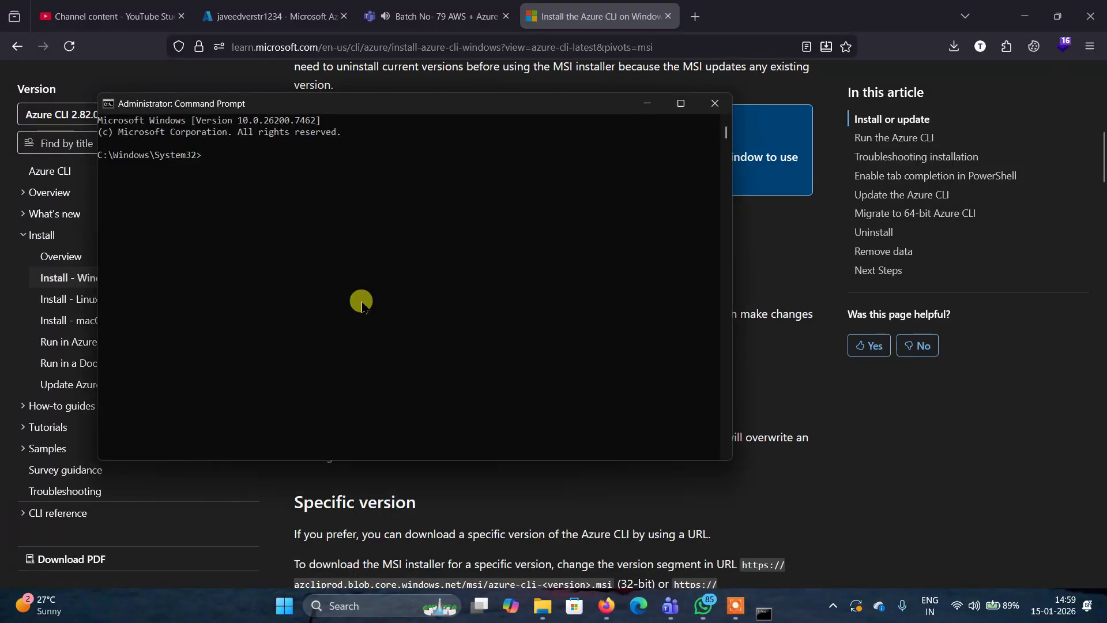
Step: Run "azure --version" to check for the Azure CLI, and close the Command Prompt window
text(azure --)
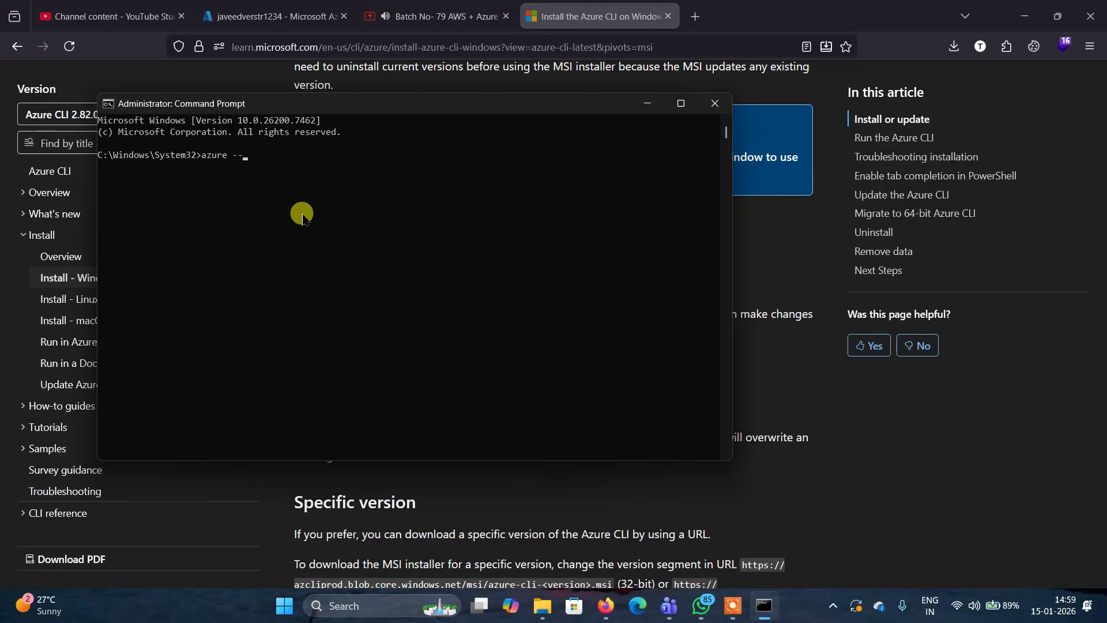
text(version)
key(Return)
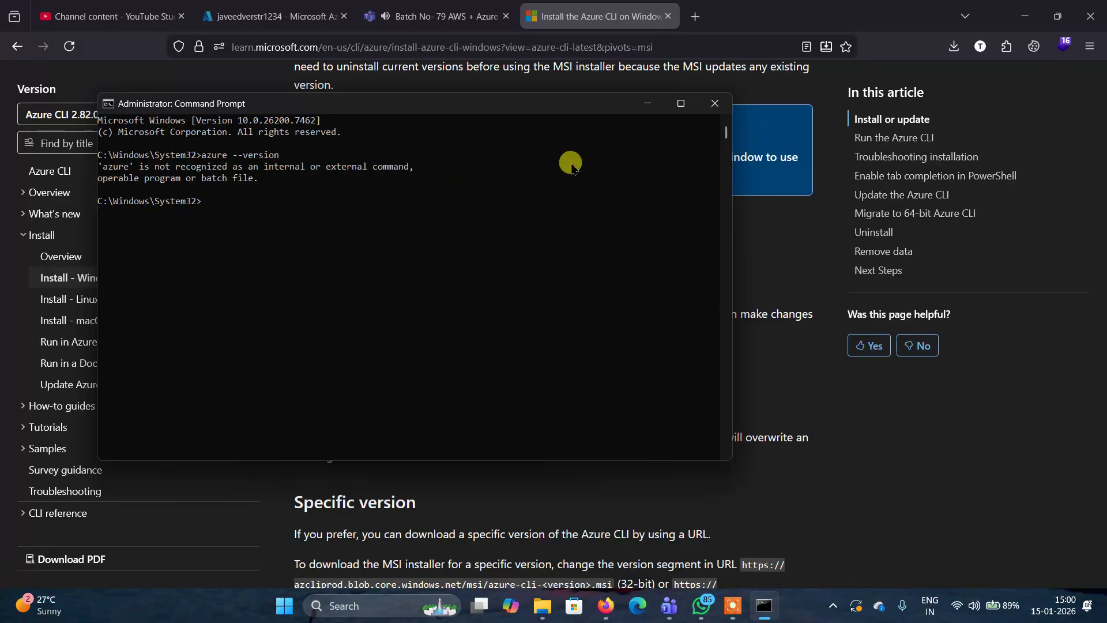
click(716, 103)
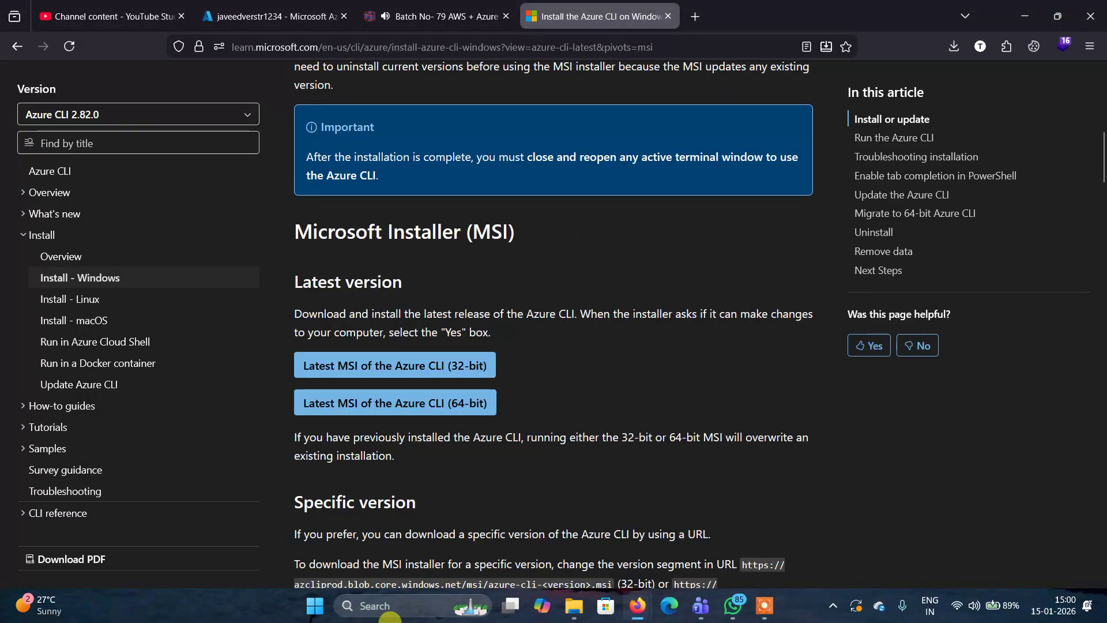
Step: Open a fresh Command Prompt as administrator and run "azure --version" in it
click(414, 610)
text(cmd)
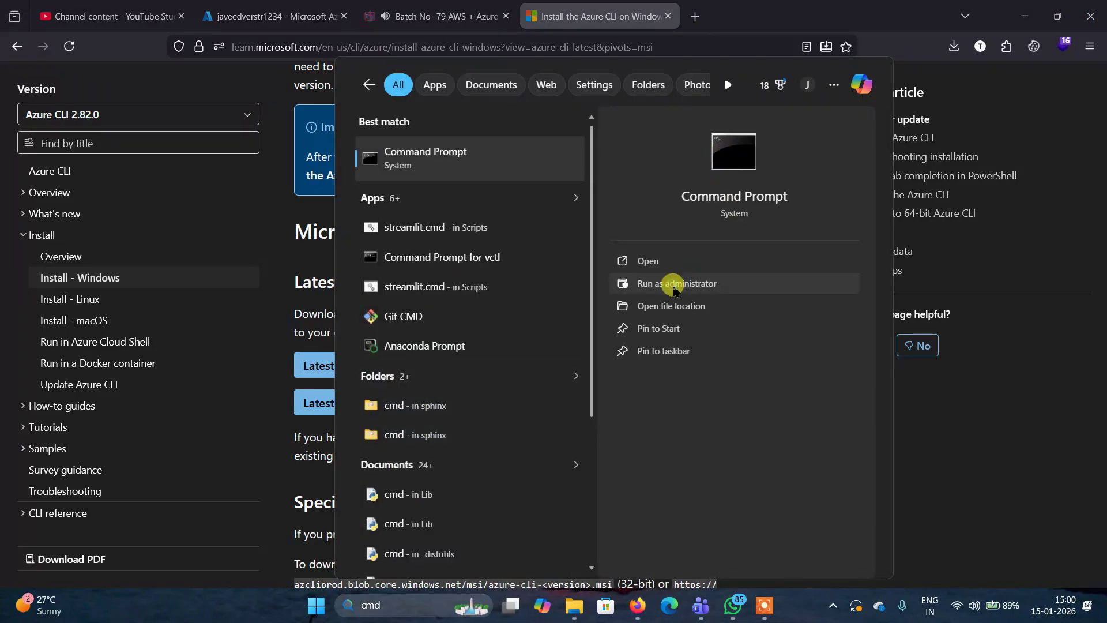
click(673, 284)
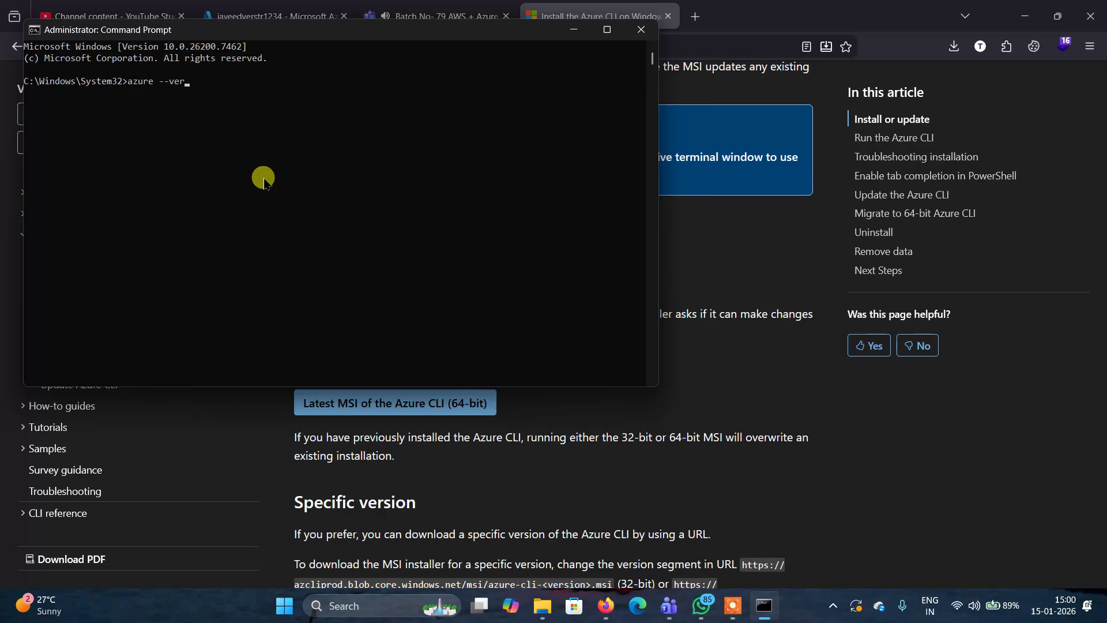
key(Return)
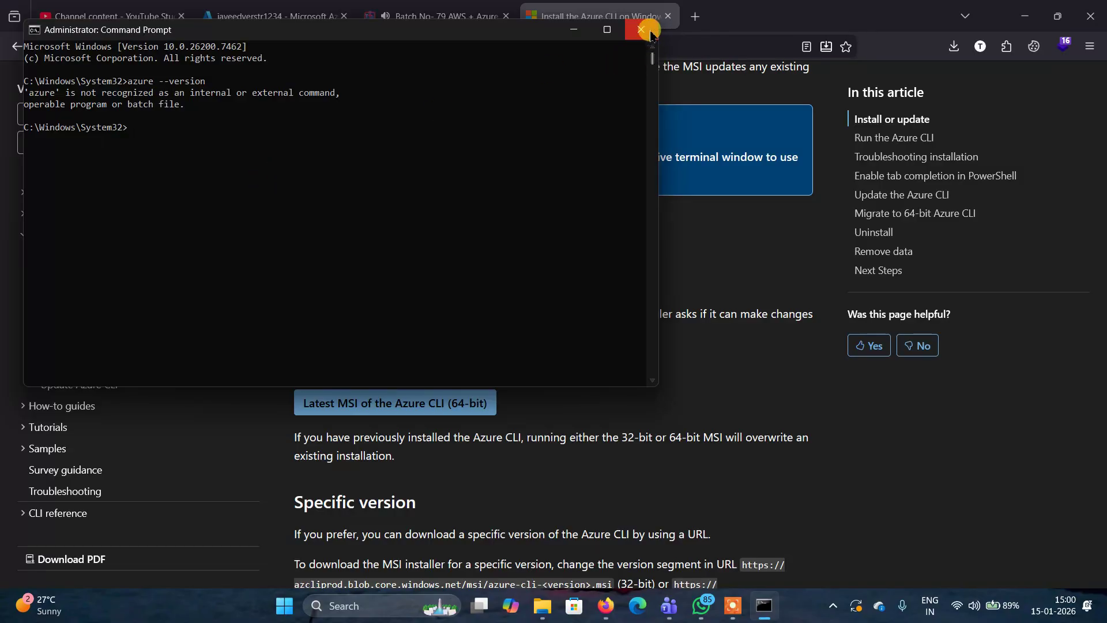
Step: Try the "azlogin" command and close the Command Prompt window
text(azlogi)
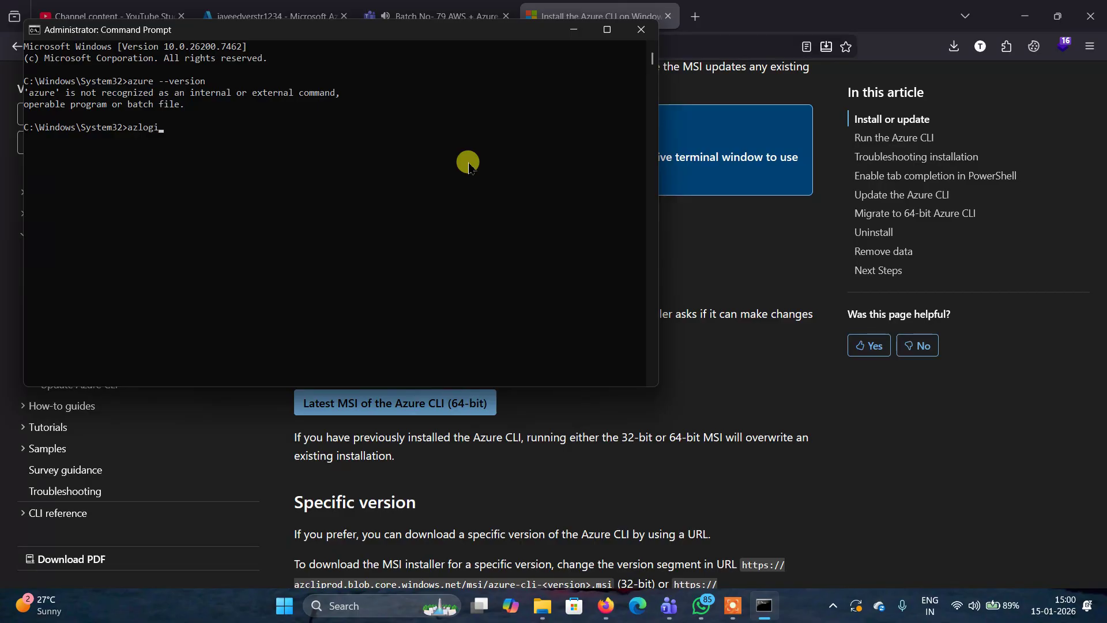
text(n)
key(Return)
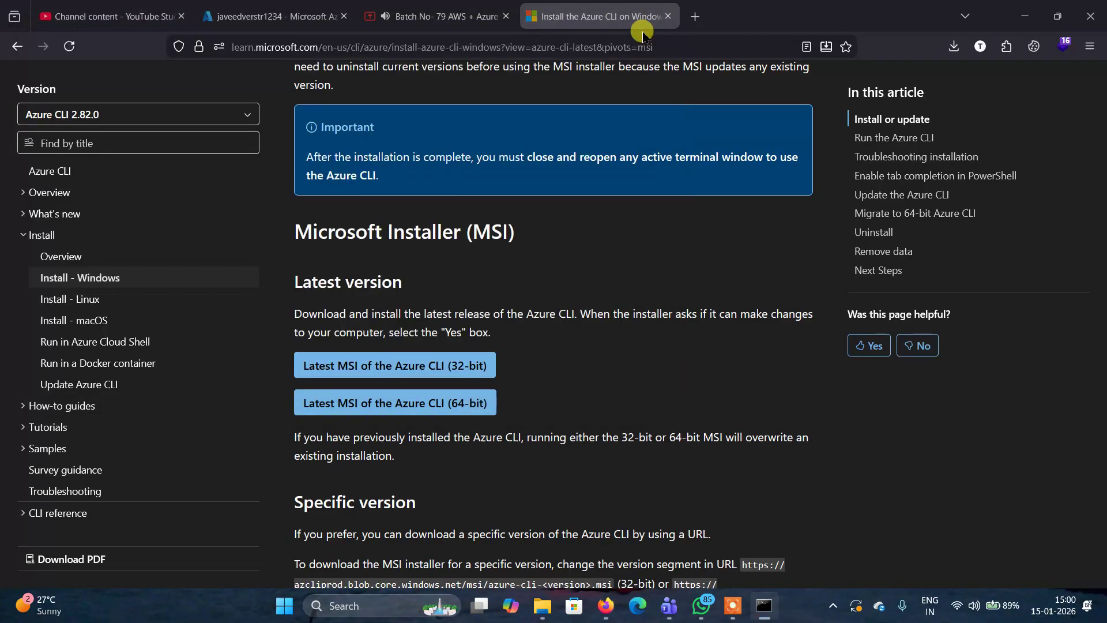
click(641, 30)
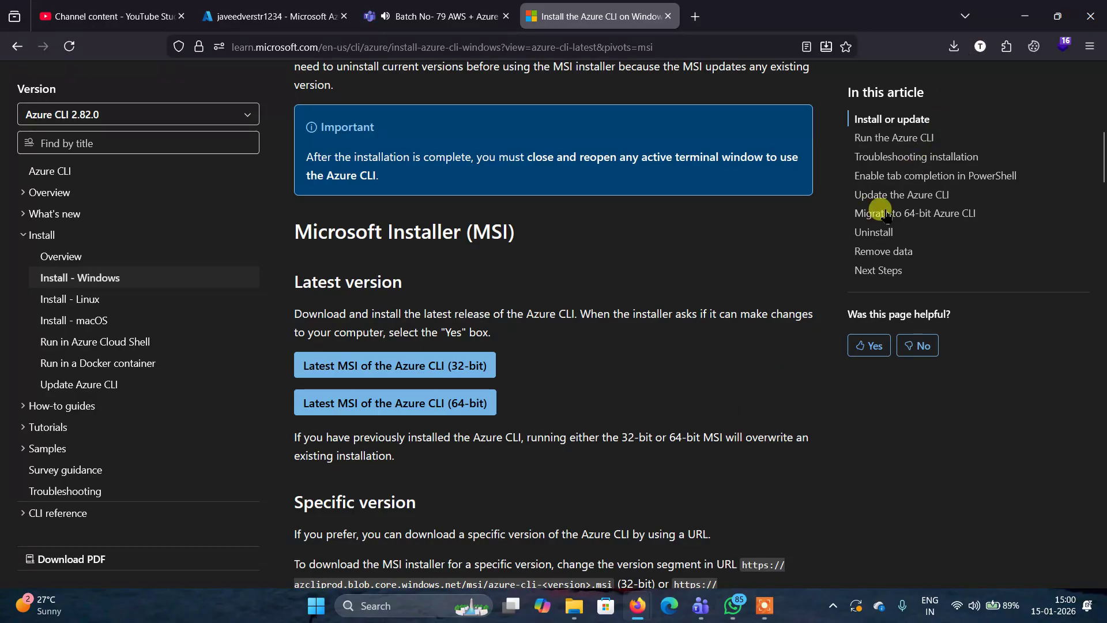
Step: Check the browser's recent downloads, and launch the azure-cli-2.82.0-x64.msi installer found through a Windows search for "azurecli"
click(954, 46)
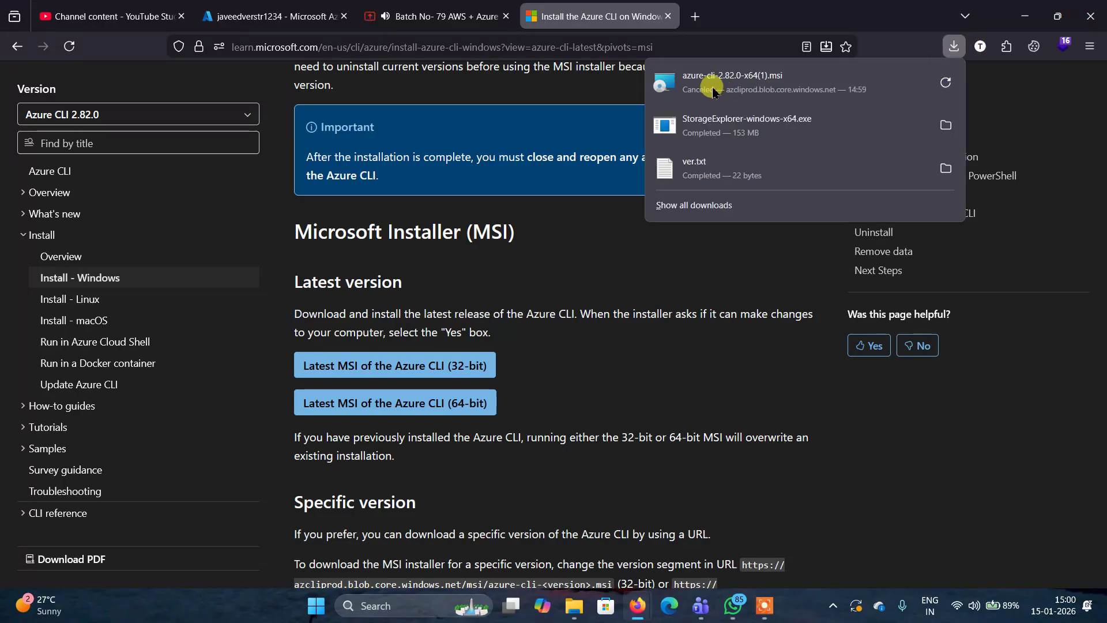
click(375, 611)
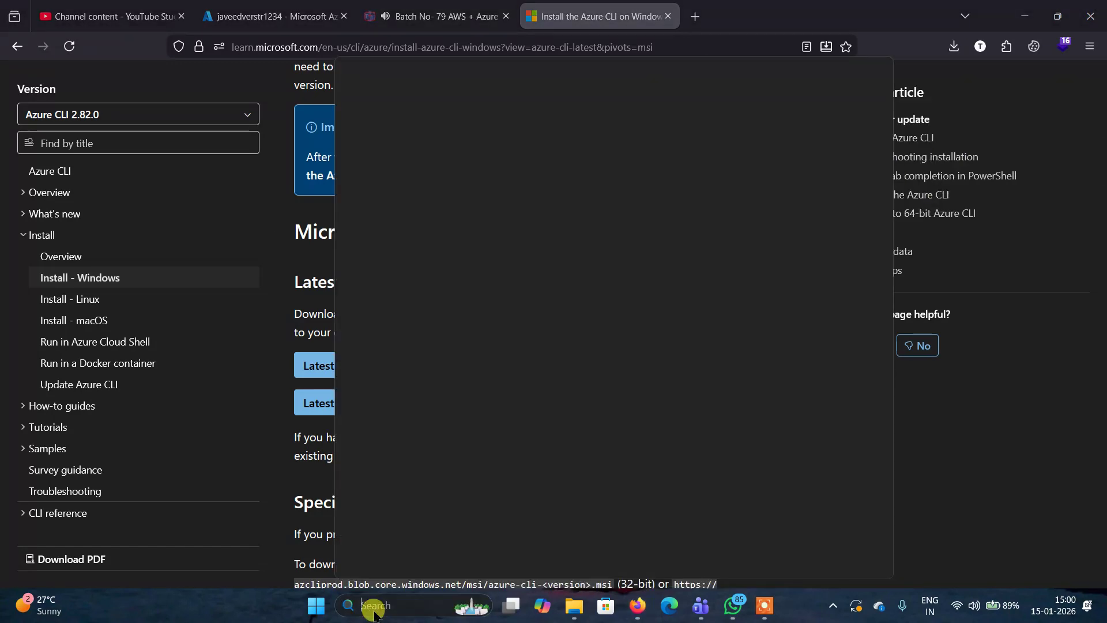
text(cmd)
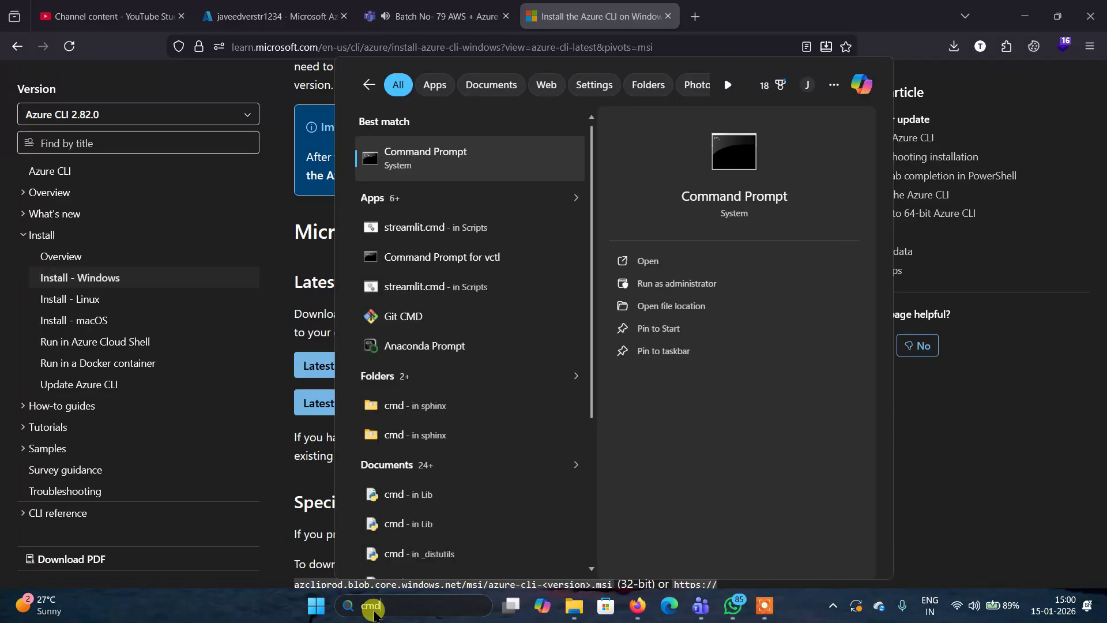
key(BackSpace)
key(BackSpace)
key(BackSpace)
text(az)
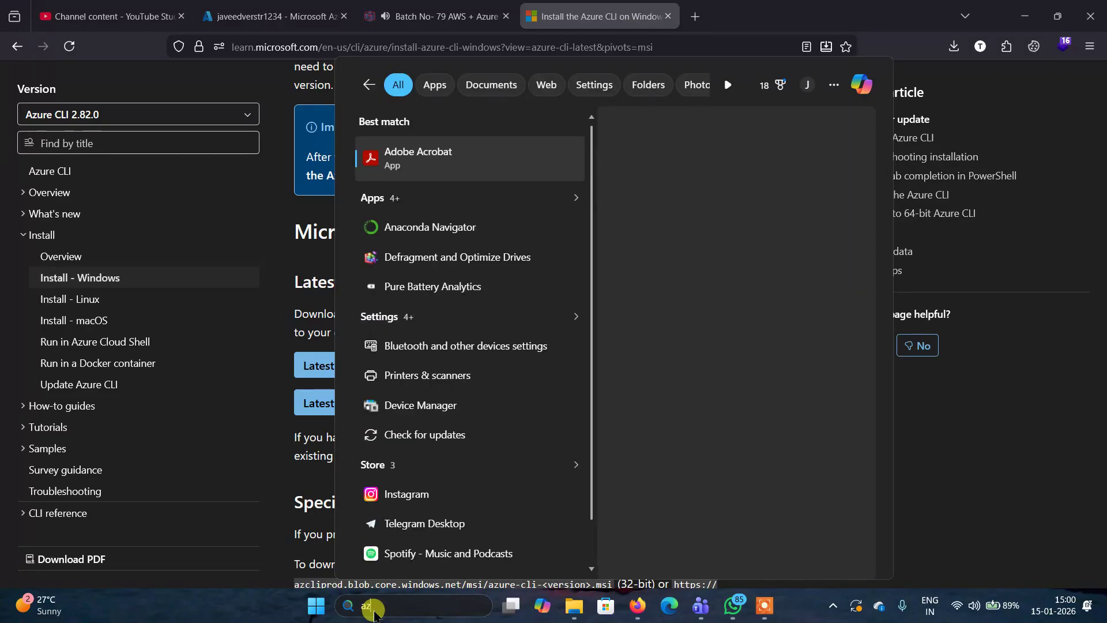
text(ure)
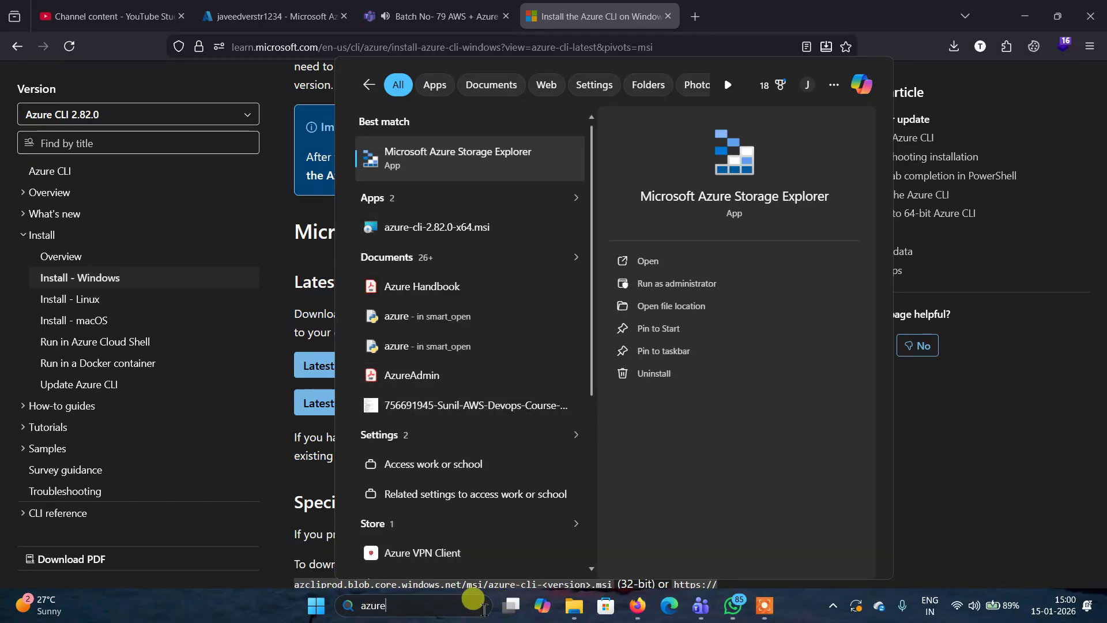
text(cli)
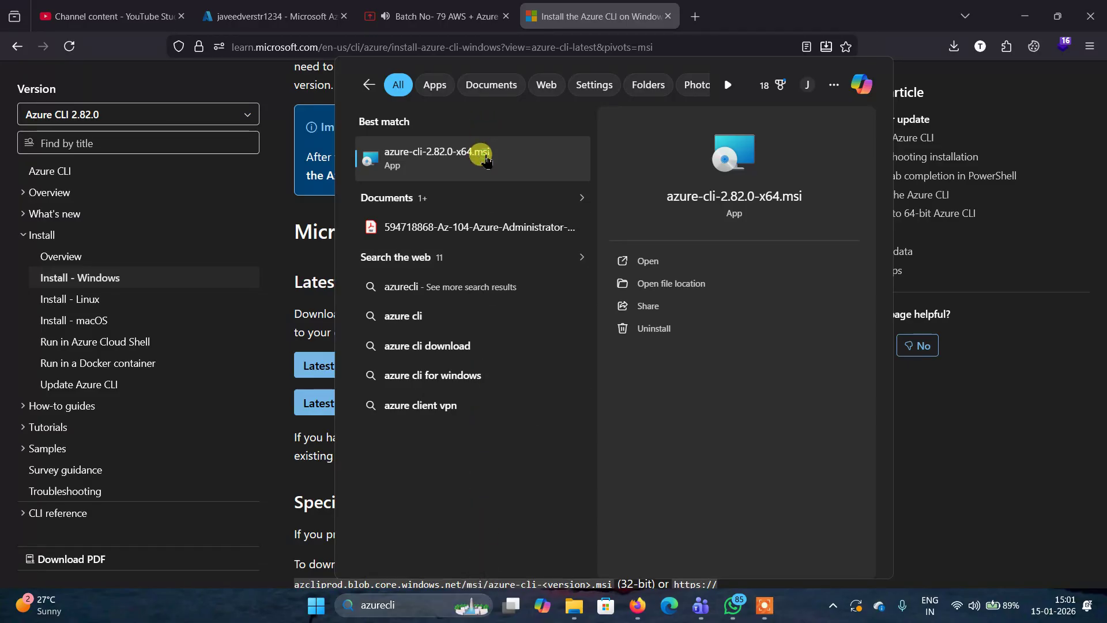
click(486, 160)
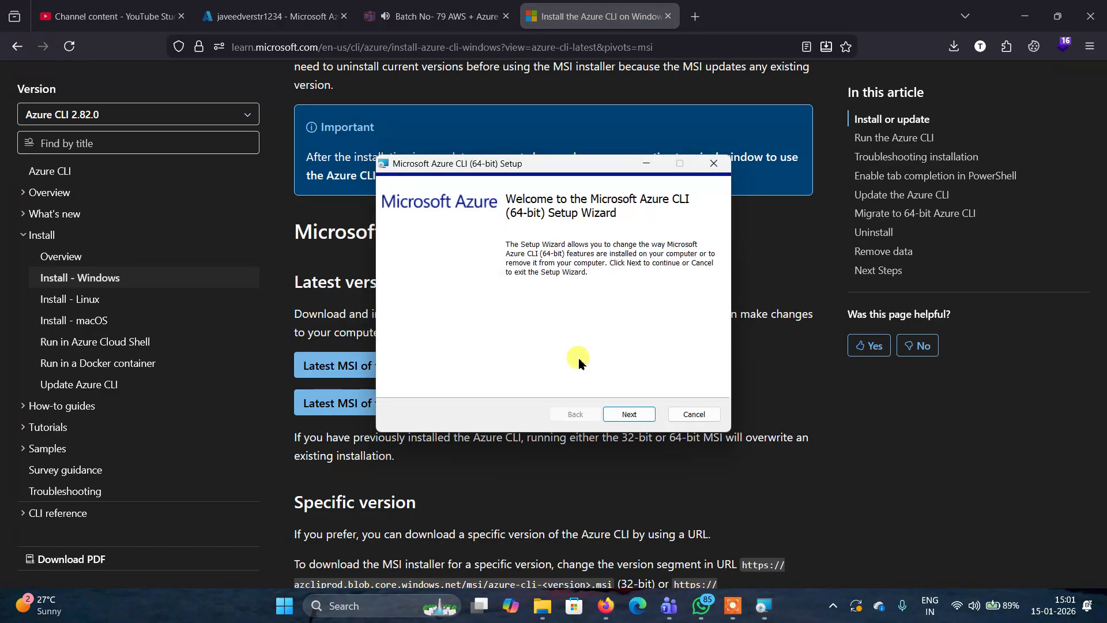
Step: View the change, repair, or remove options in the Azure CLI (64-bit) setup wizard, and cancel the setup
click(620, 414)
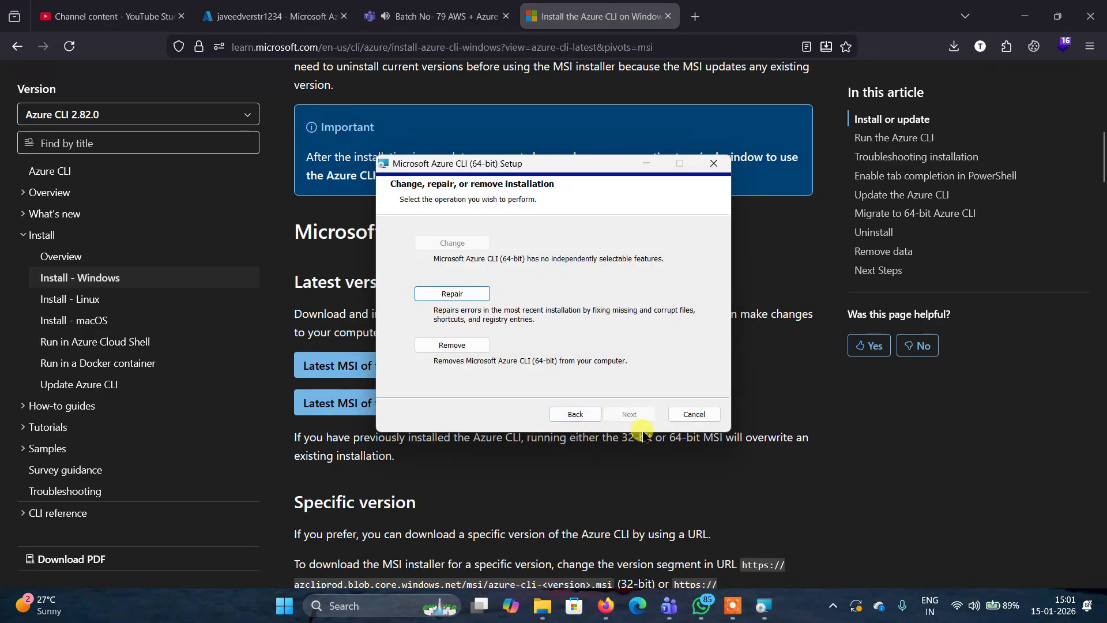
click(697, 414)
click(534, 322)
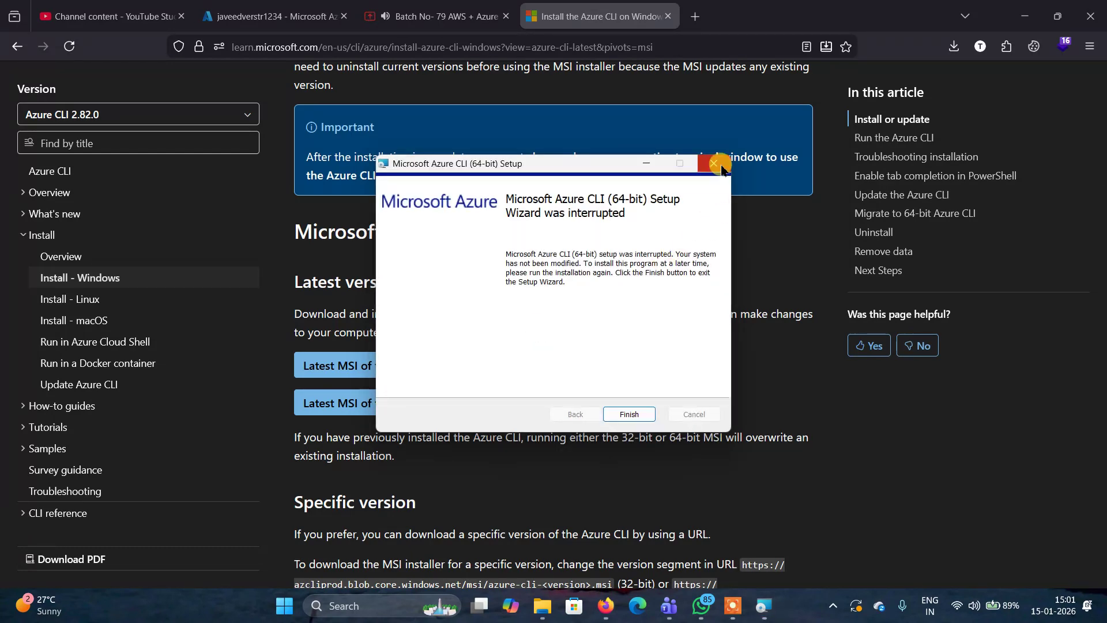
click(715, 164)
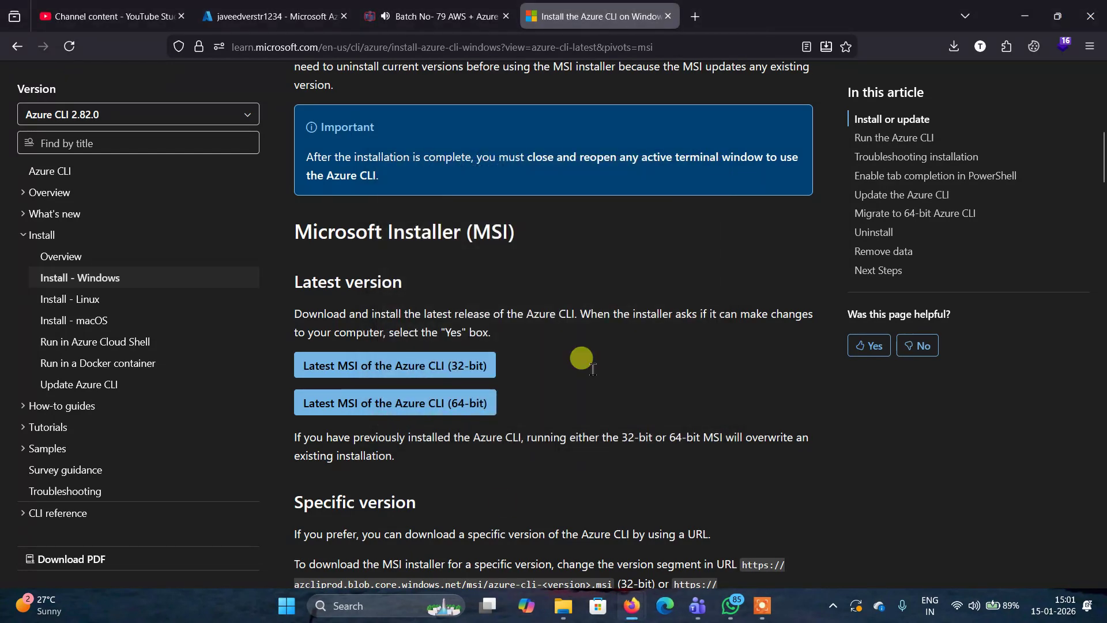
Step: Reopen Command Prompt as administrator and check the Azure CLI again with "azure --version"
click(376, 606)
text(cmd)
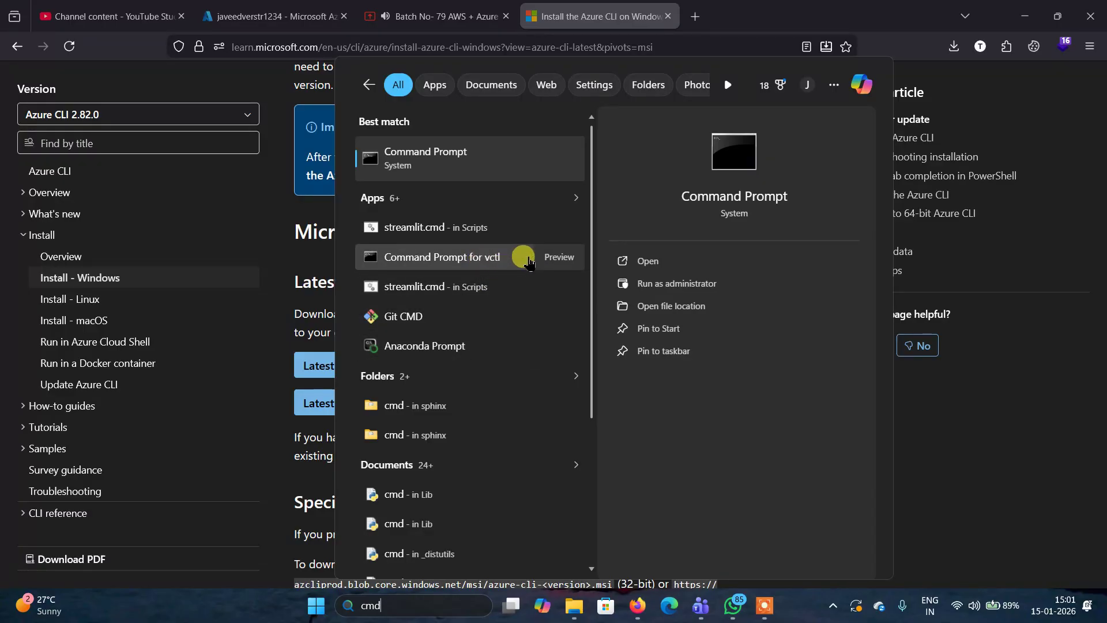
click(658, 285)
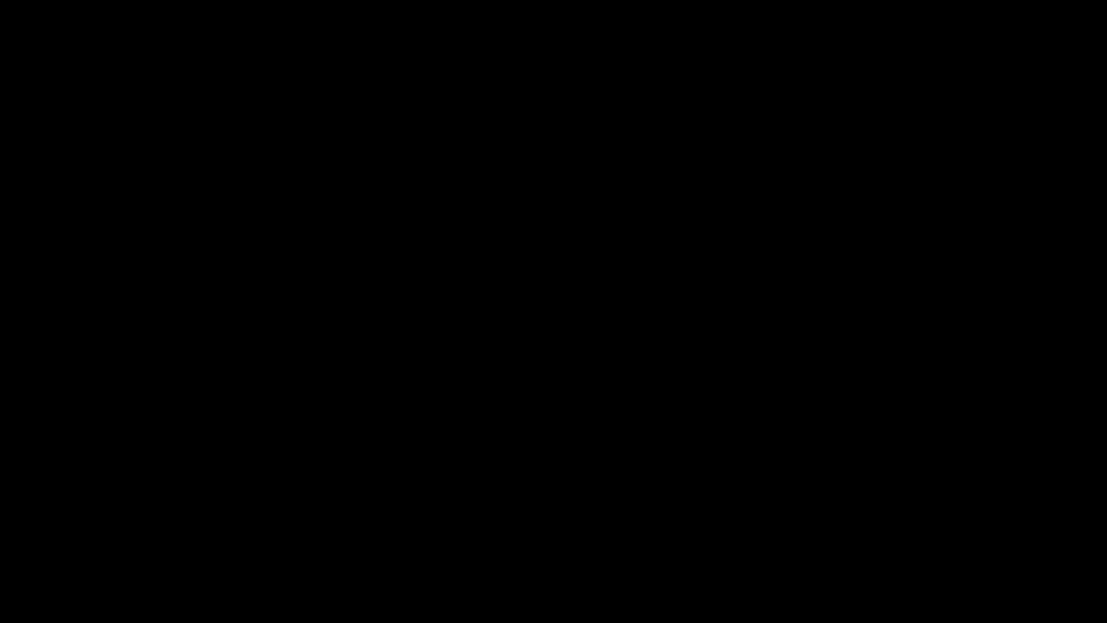
click(500, 420)
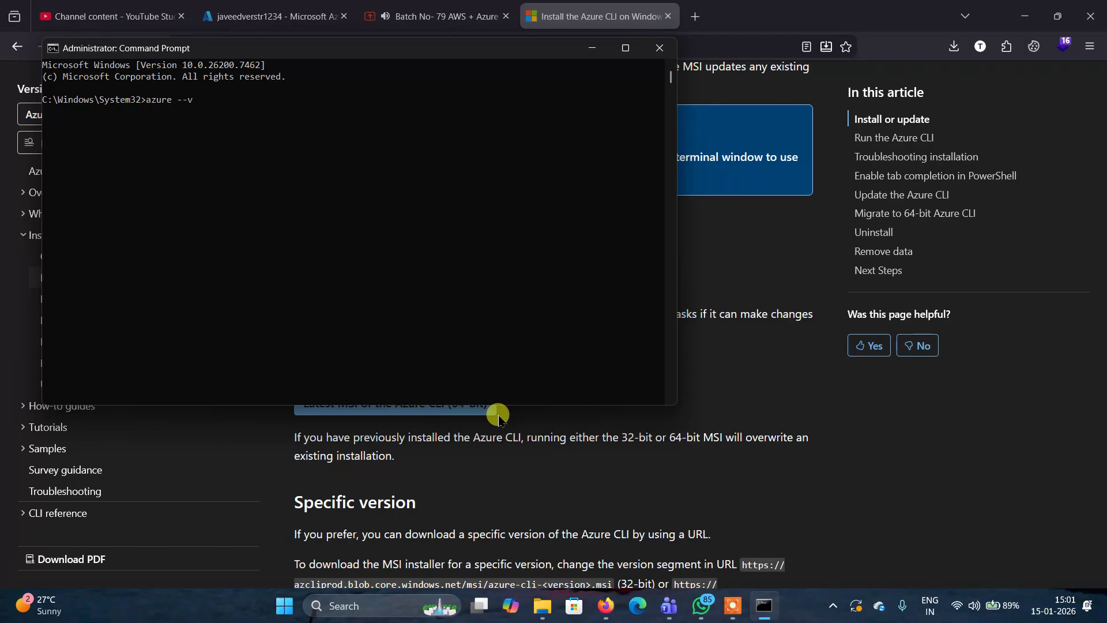
text(azure --version)
key(Return)
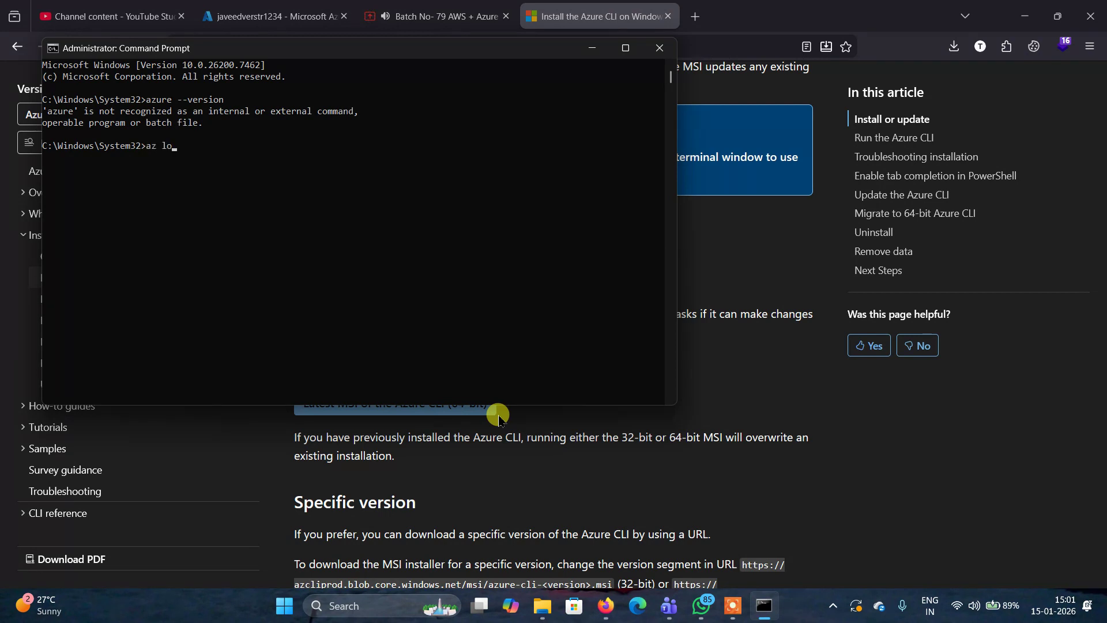
Step: Sign in to Azure with "az login" using the already signed-in Microsoft account, and keep the default subscription and tenant
key(Return)
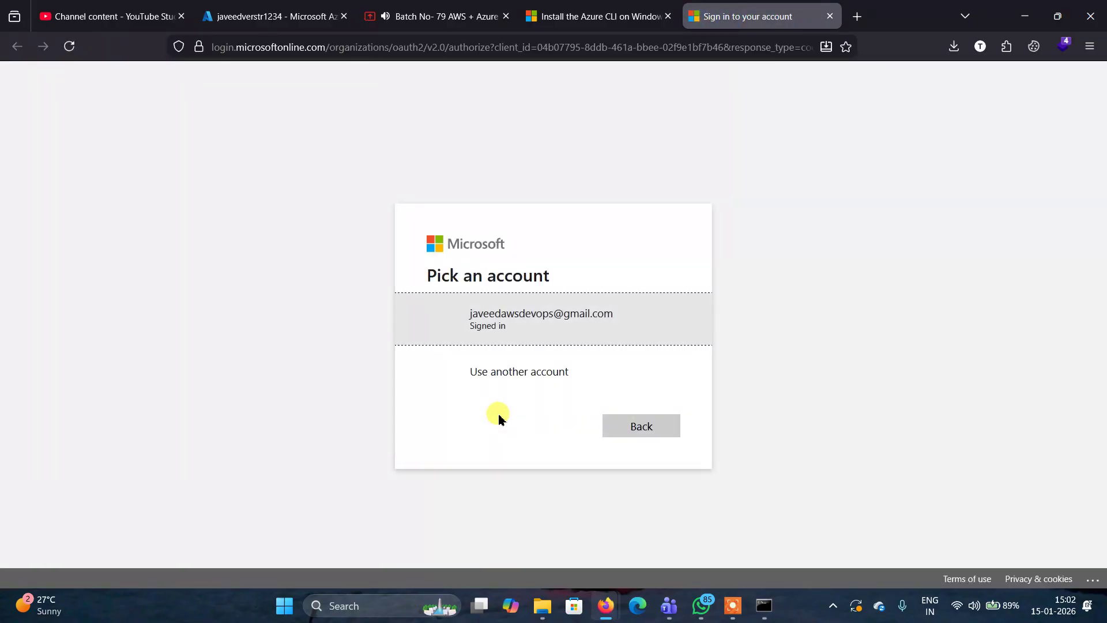
click(483, 331)
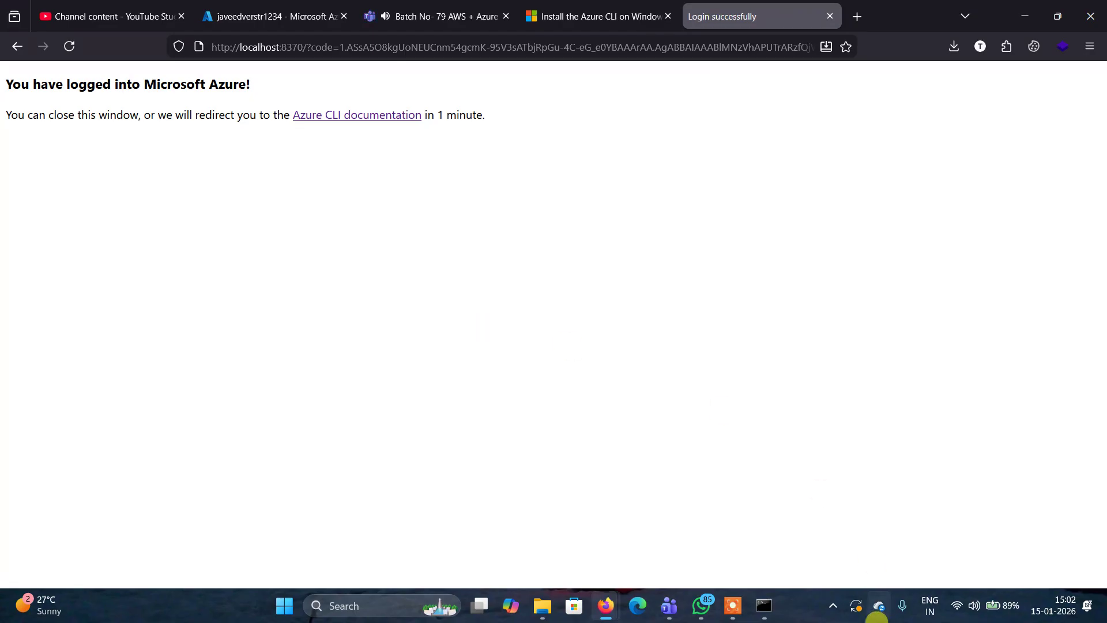
click(766, 605)
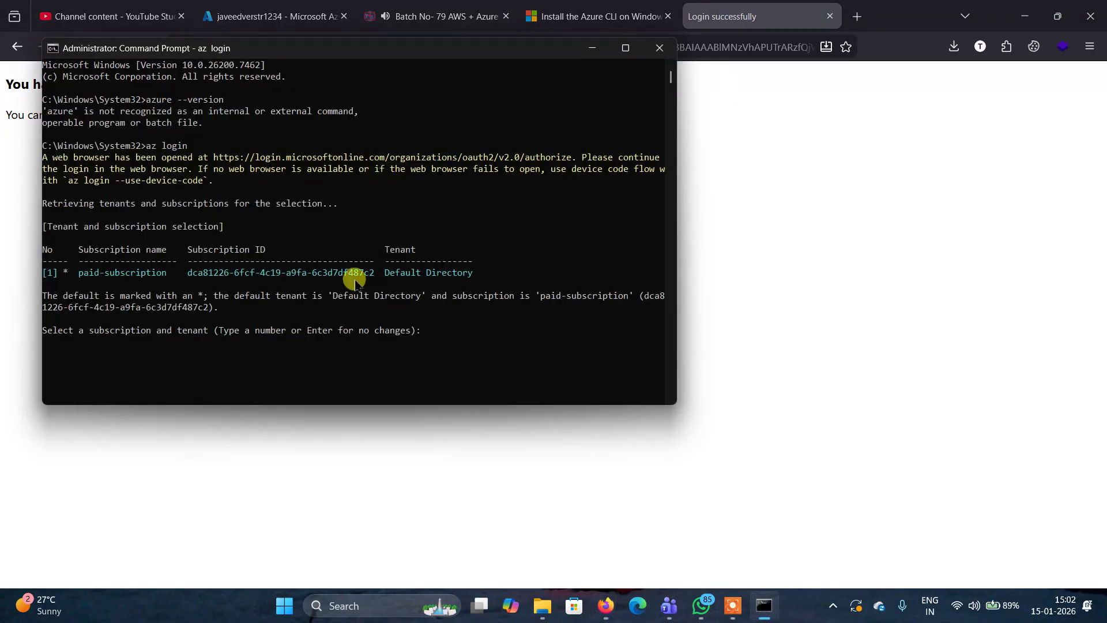
key(Return)
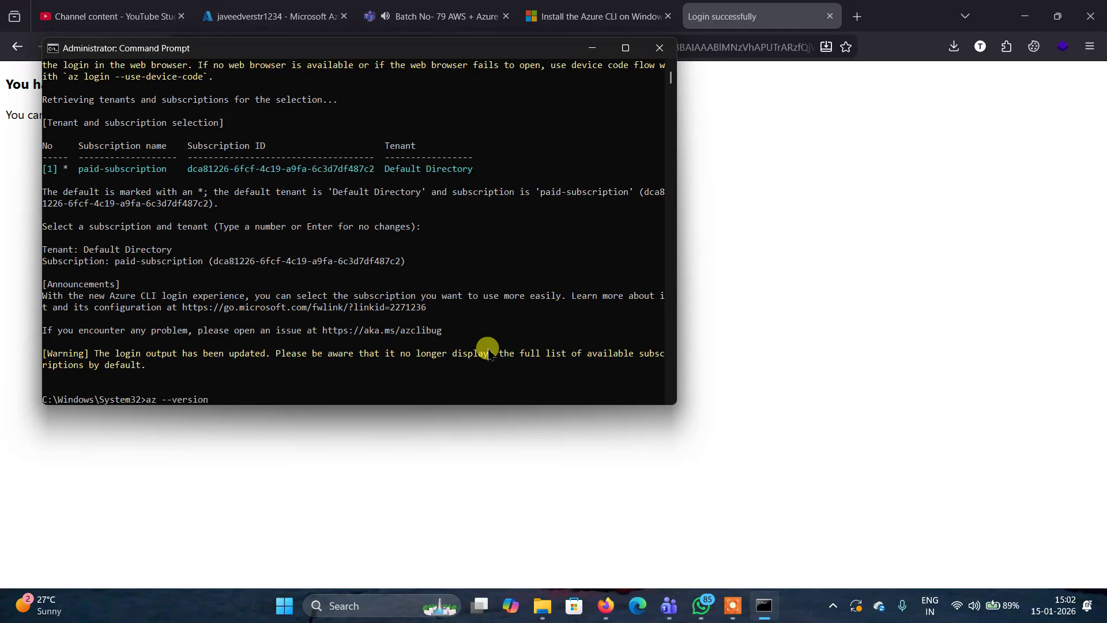
Step: Check the installed Azure CLI version with "az --version" and read through the output
key(Return)
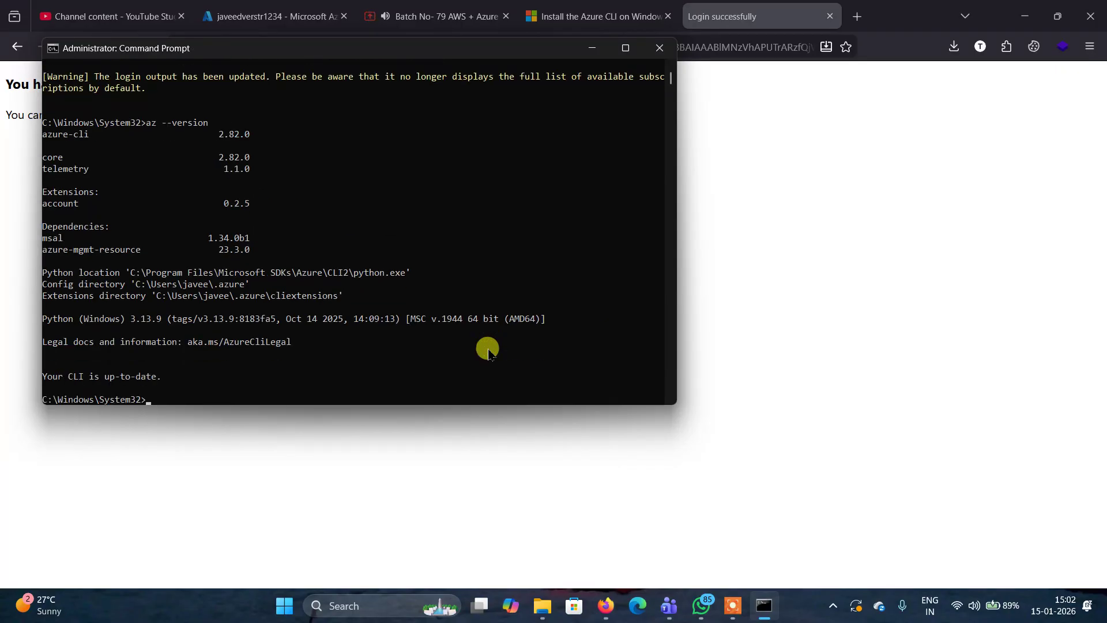
scroll(488, 352, up, 1)
scroll(488, 352, down, 3)
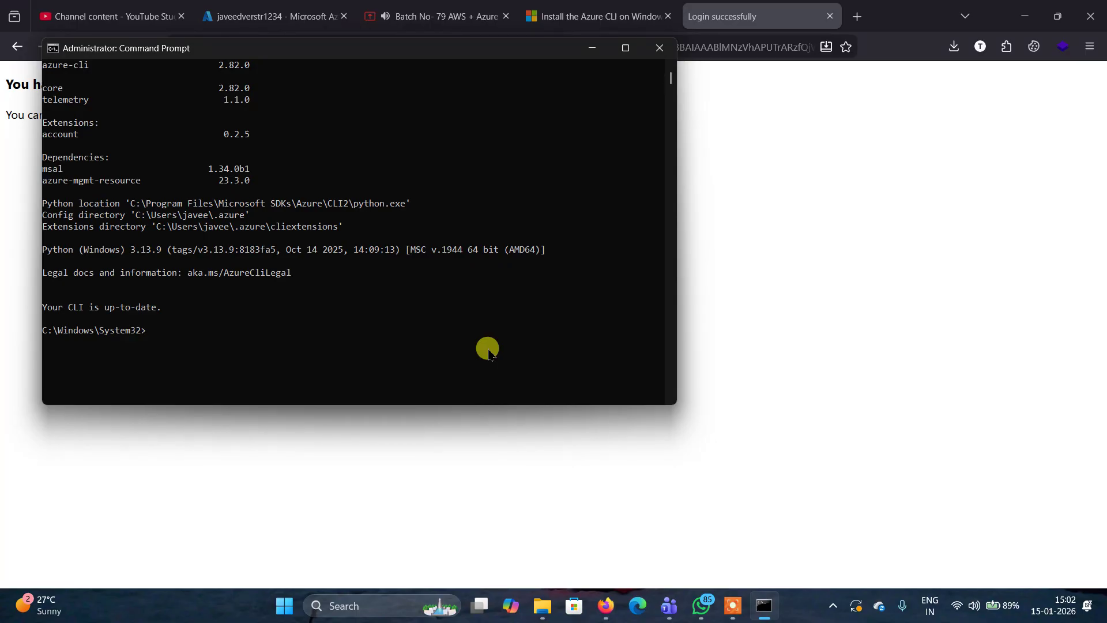
Step: Switch to the browser, search Google for "az cli documents", and open the Azure CLI documentation on Microsoft Learn
click(606, 605)
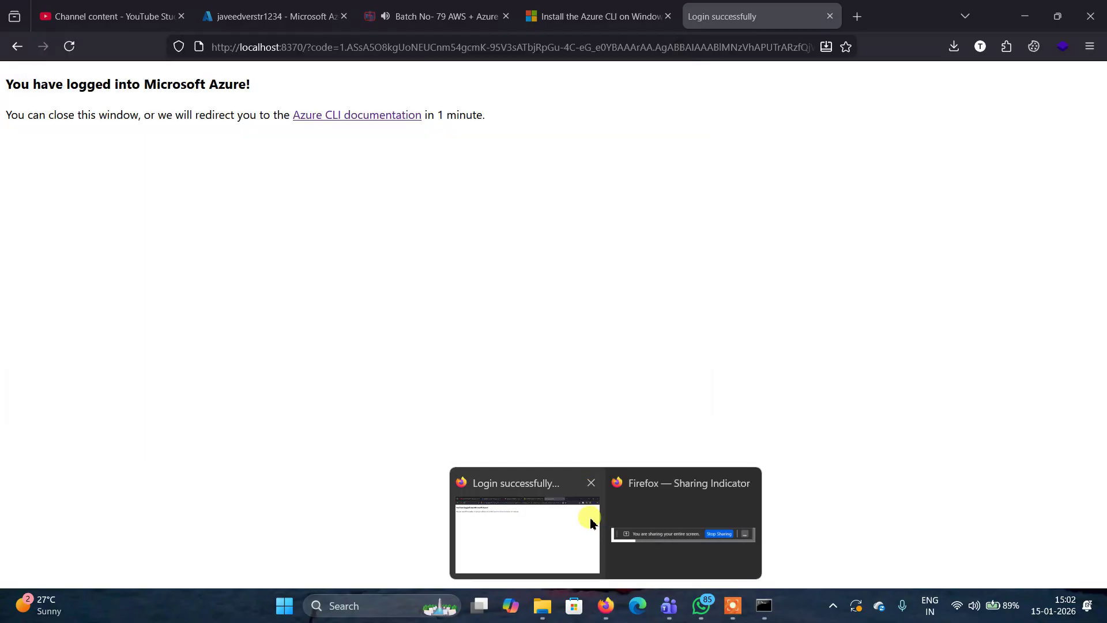
click(590, 519)
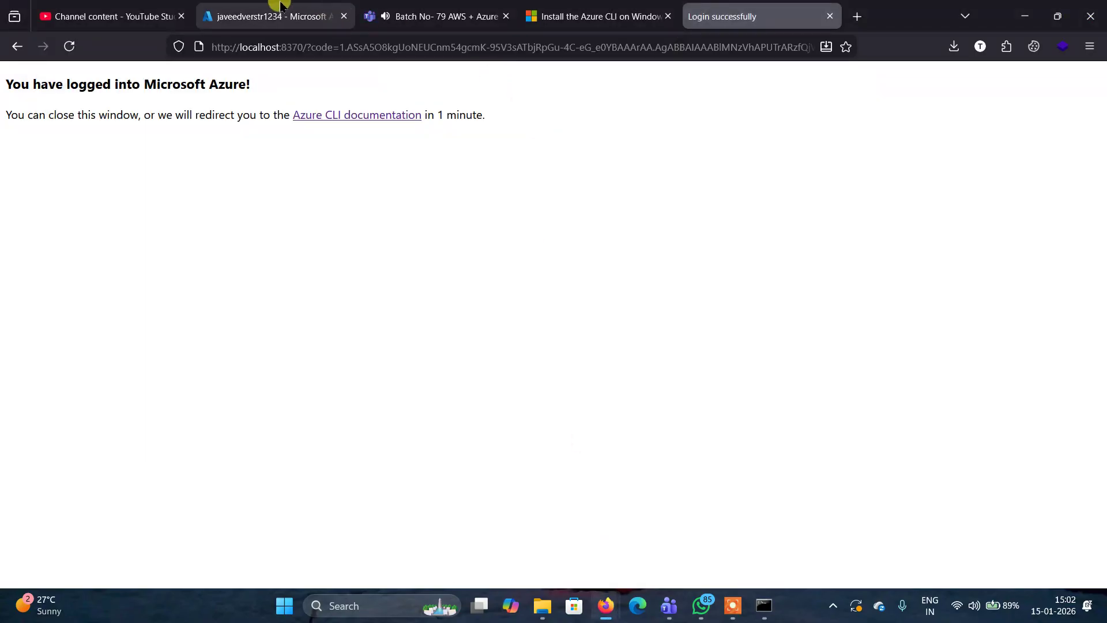
click(439, 16)
click(538, 18)
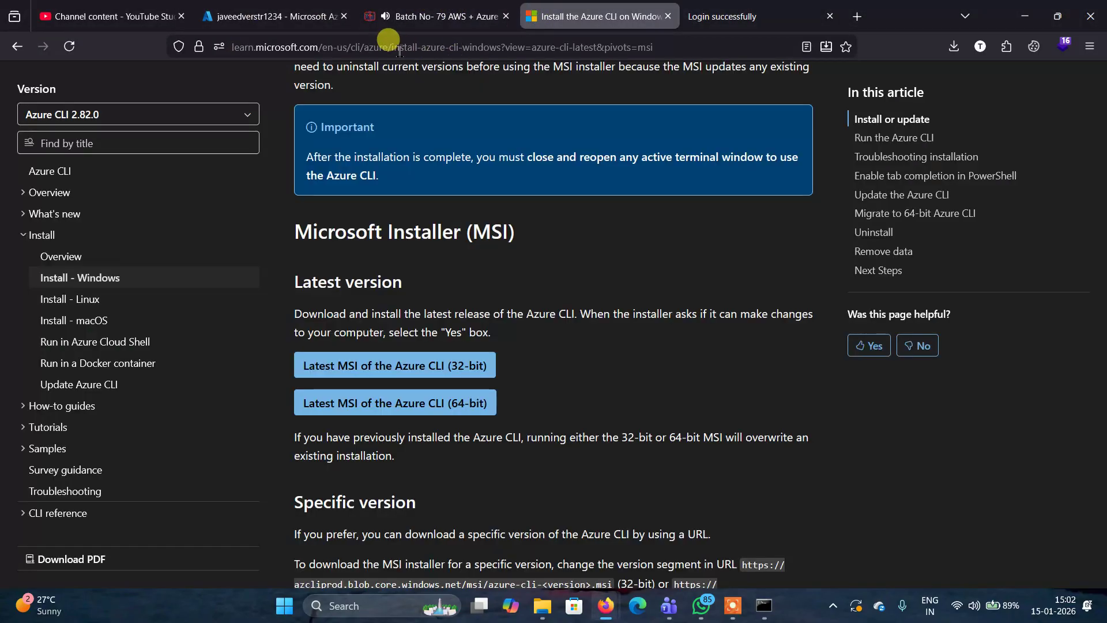
click(398, 49)
text(google.com/)
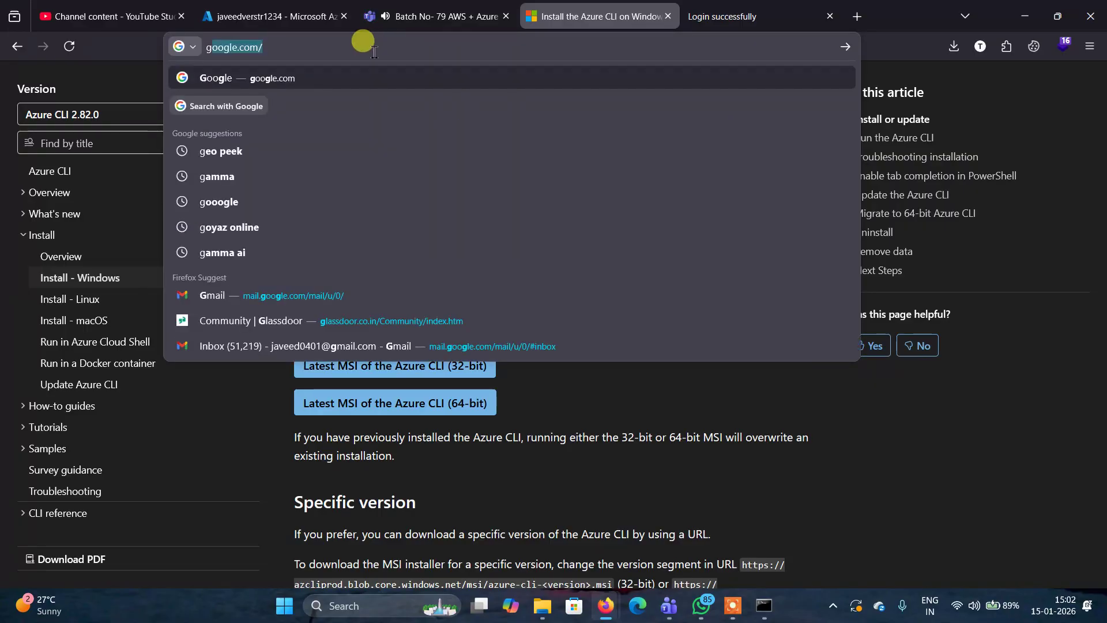
key(Return)
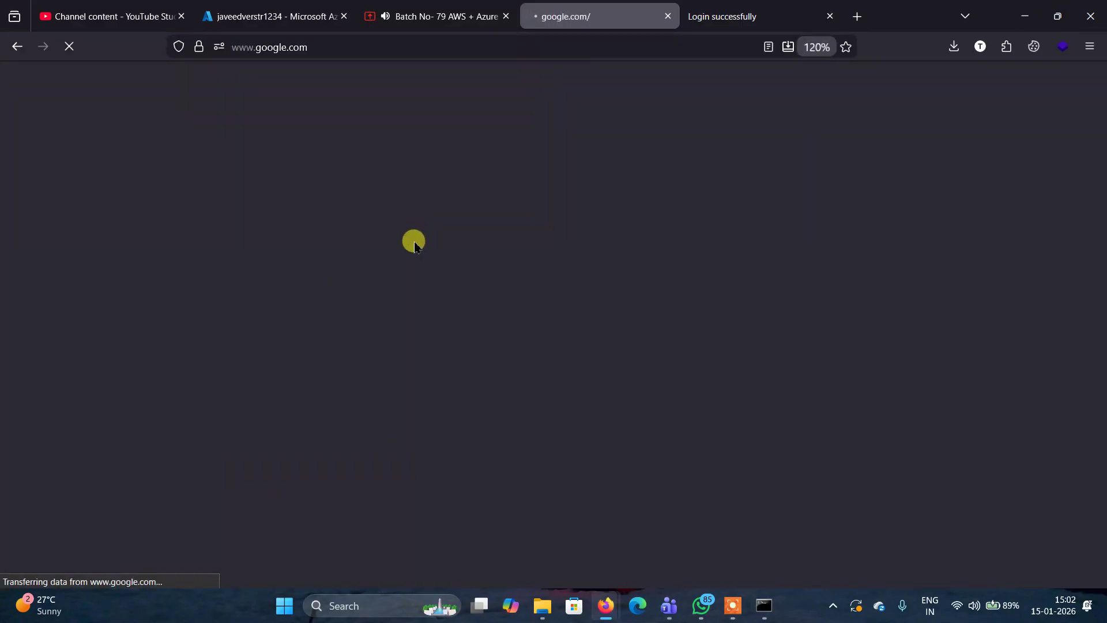
text(a)
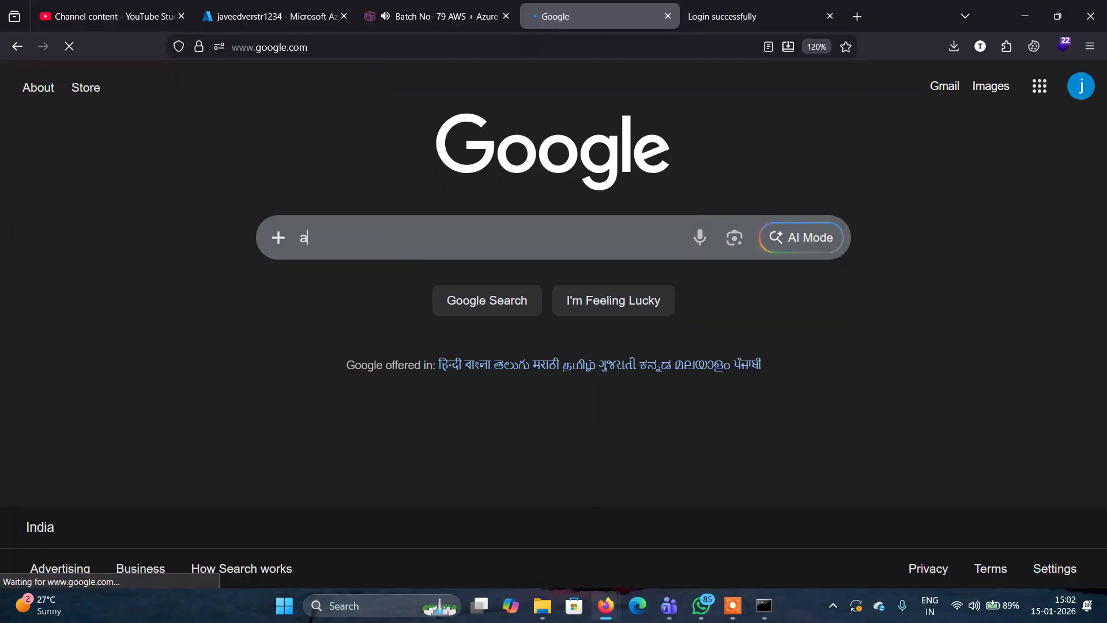
text(z cli)
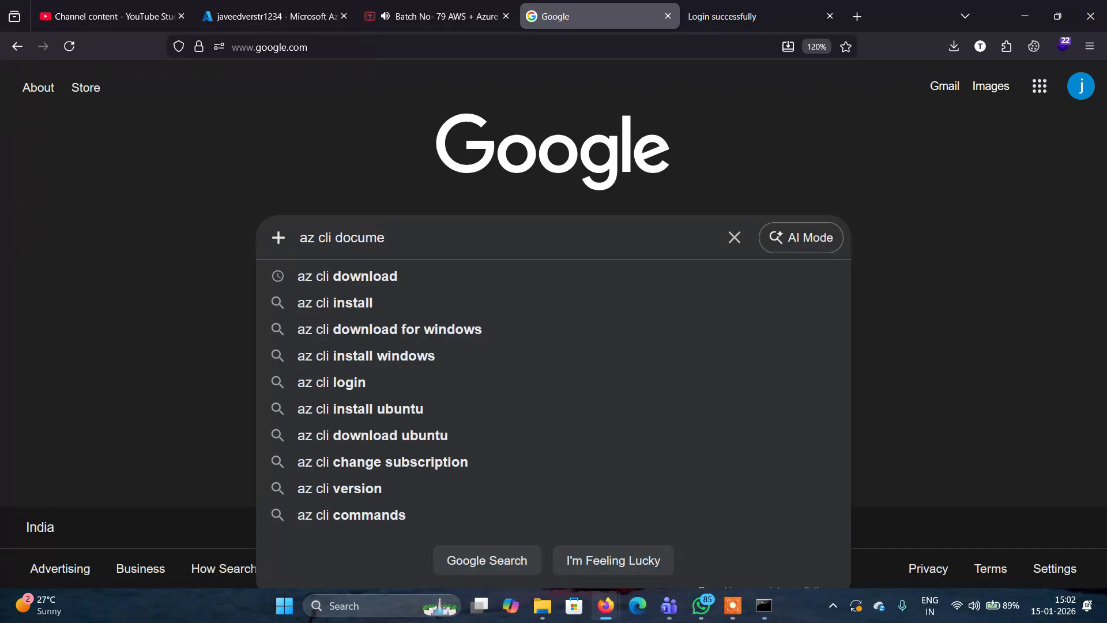
text(documents)
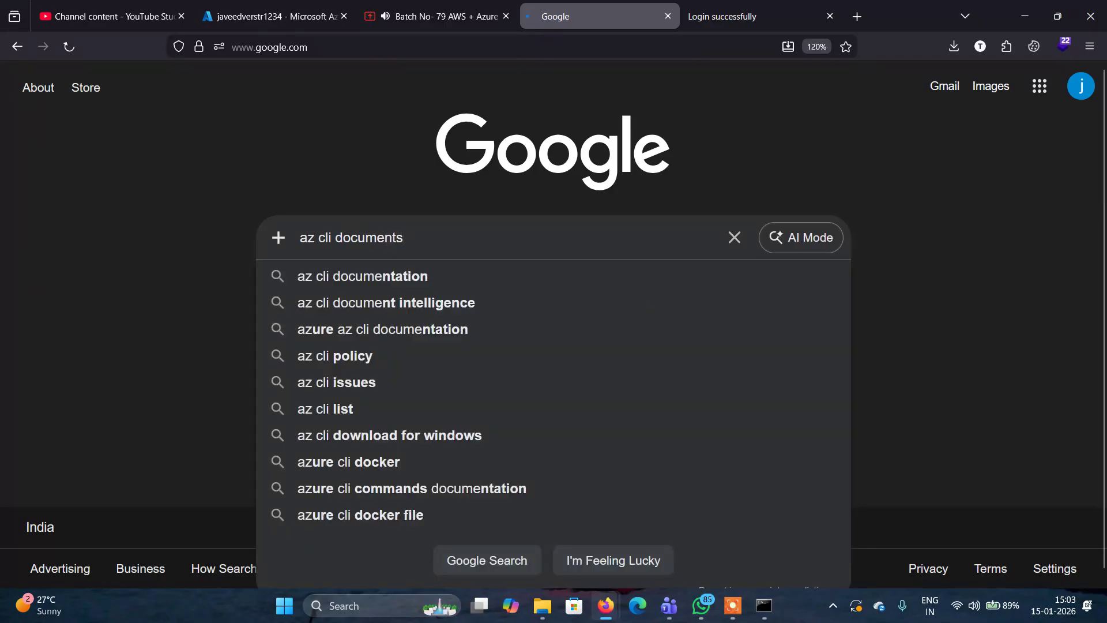
key(Return)
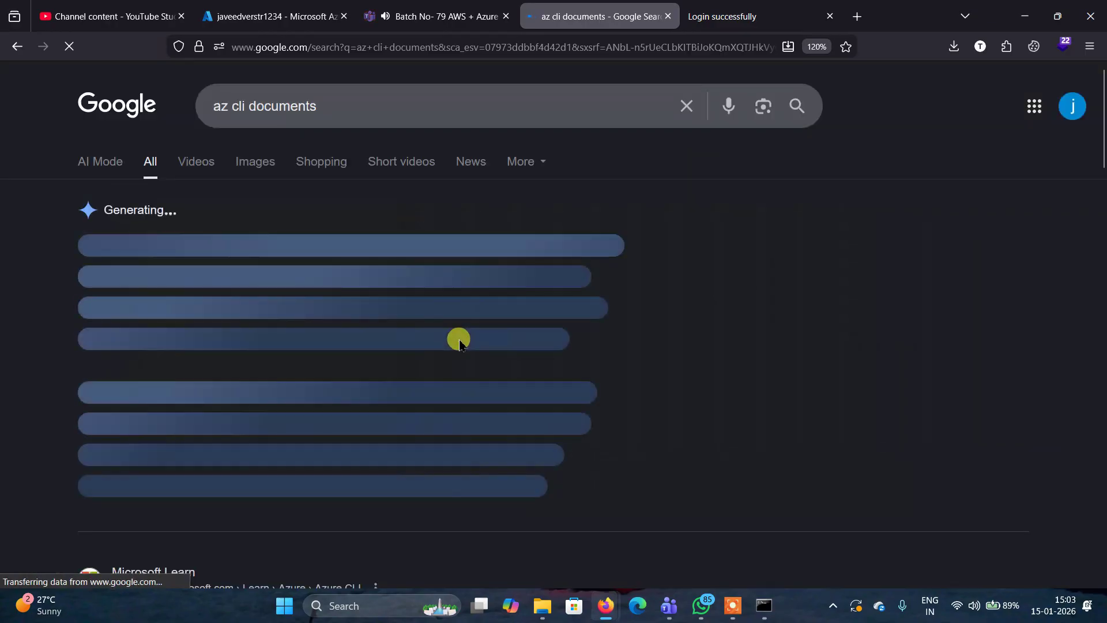
scroll(460, 340, down, 5)
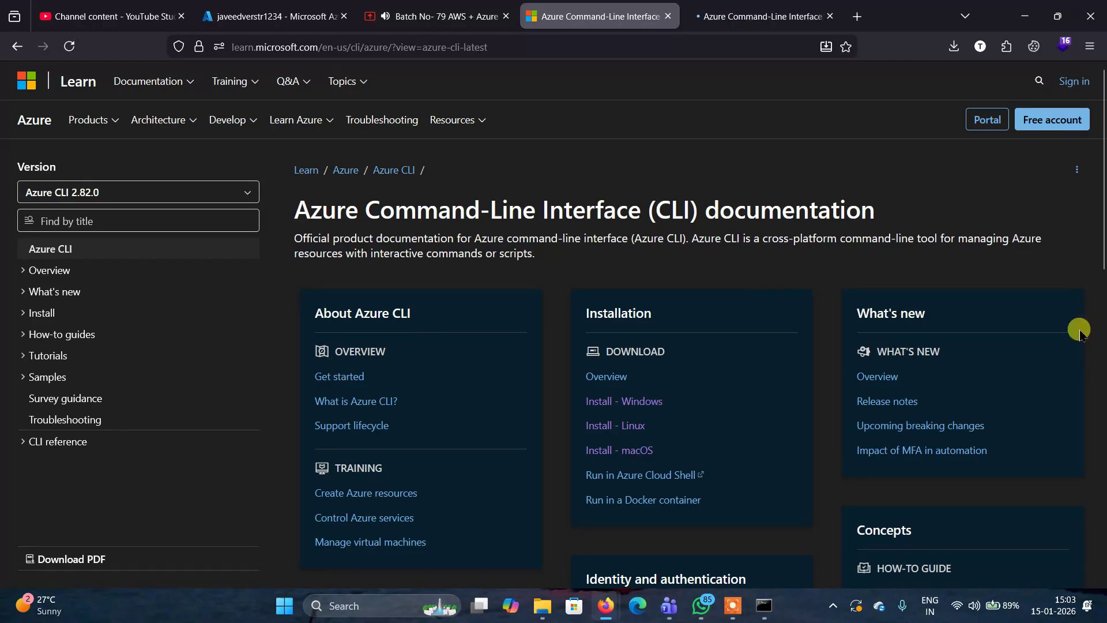
Step: Look through the Azure CLI documentation overview and the tutorial topics on learning the CLI and creating virtual machines
scroll(1066, 333, down, 1)
scroll(1066, 334, down, 7)
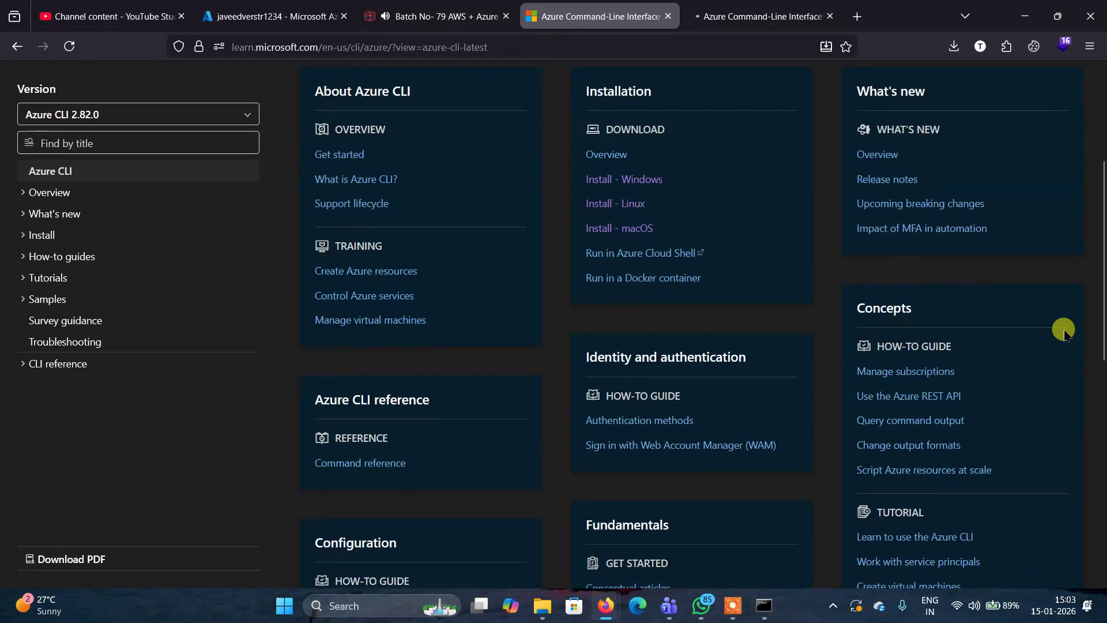
scroll(1065, 333, down, 3)
scroll(1065, 333, up, 5)
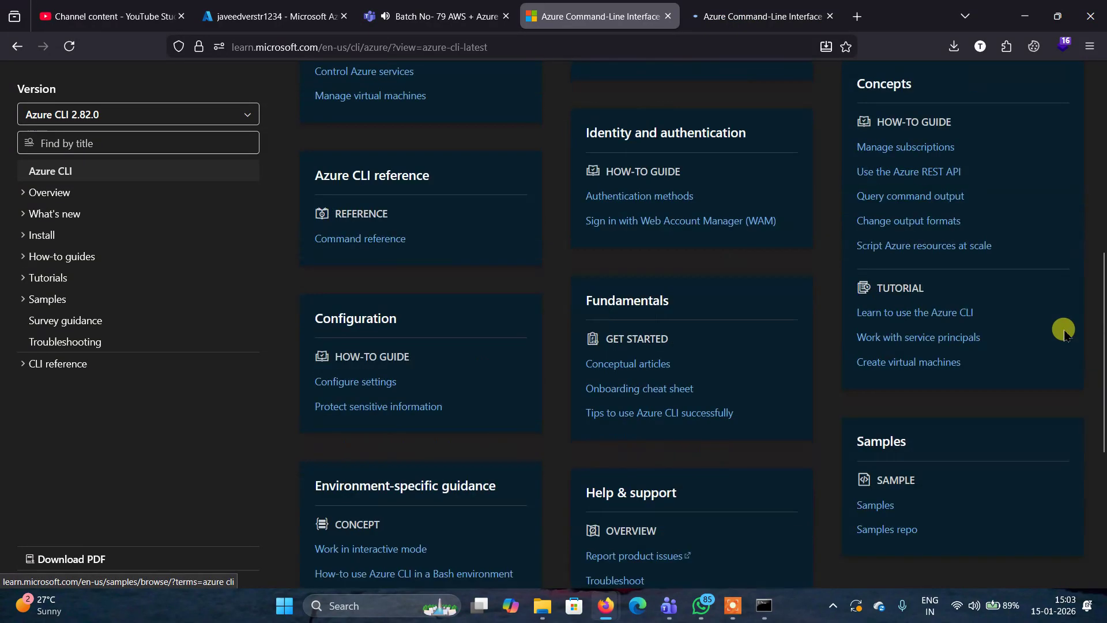
scroll(1065, 333, up, 3)
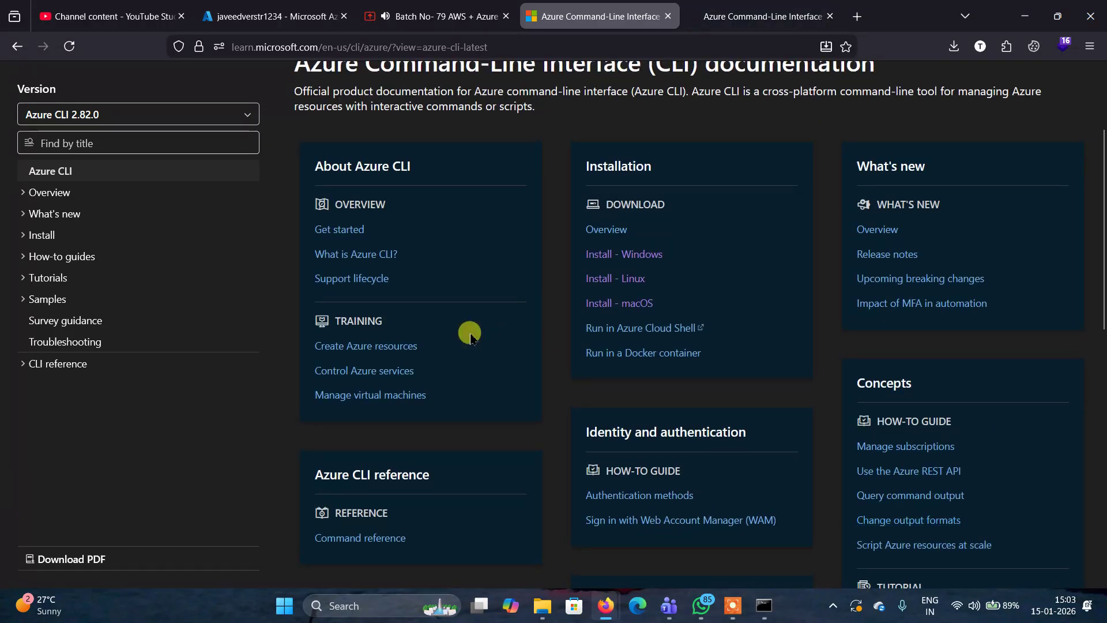
click(25, 280)
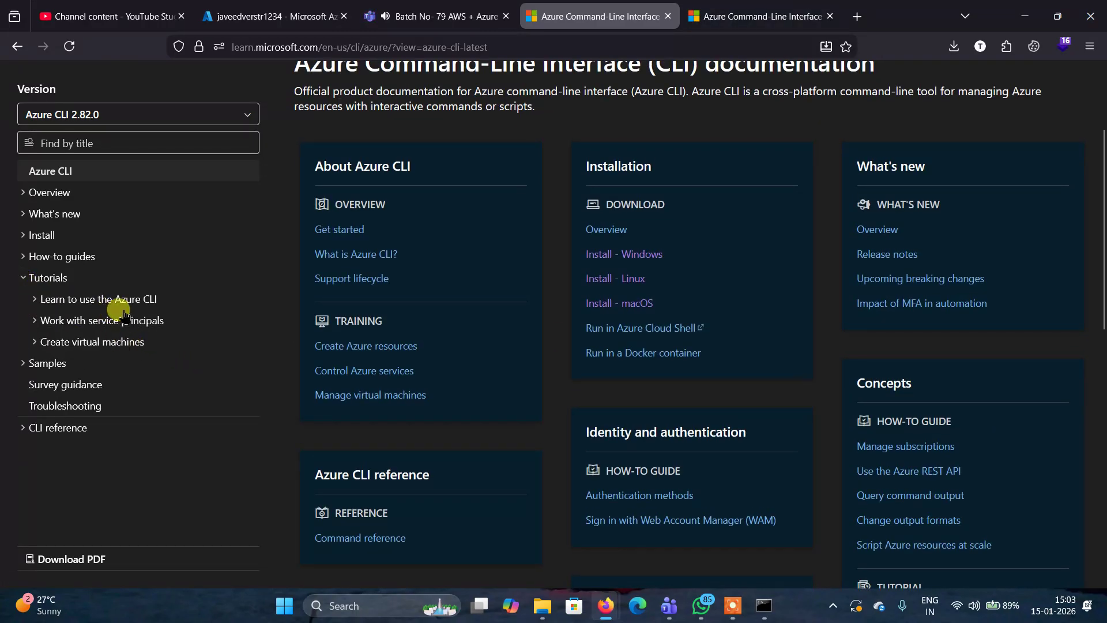
click(35, 343)
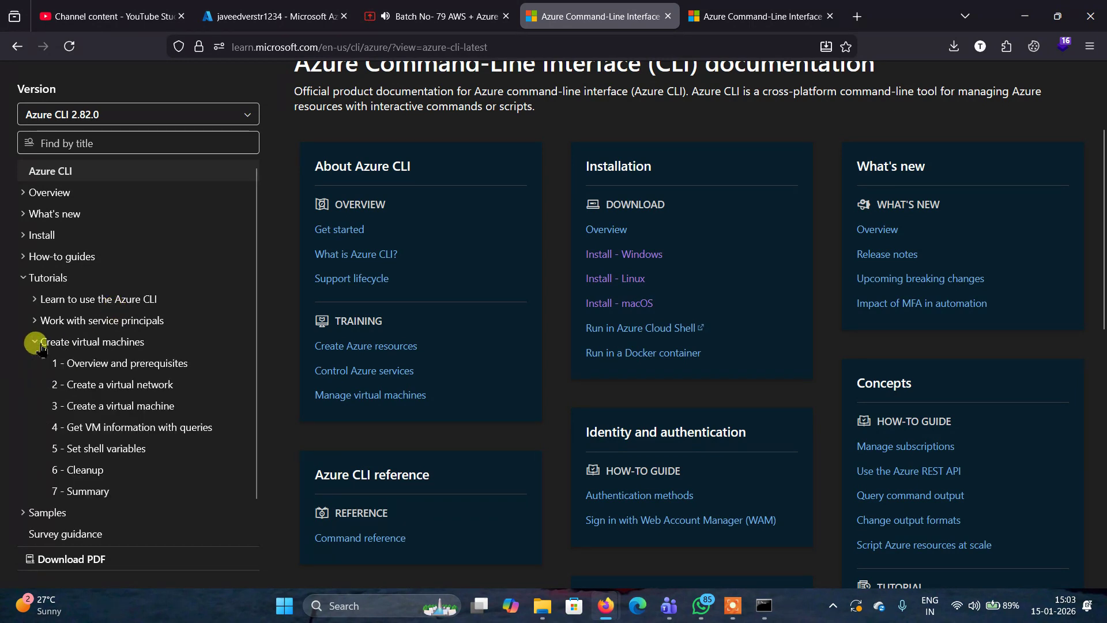
click(88, 306)
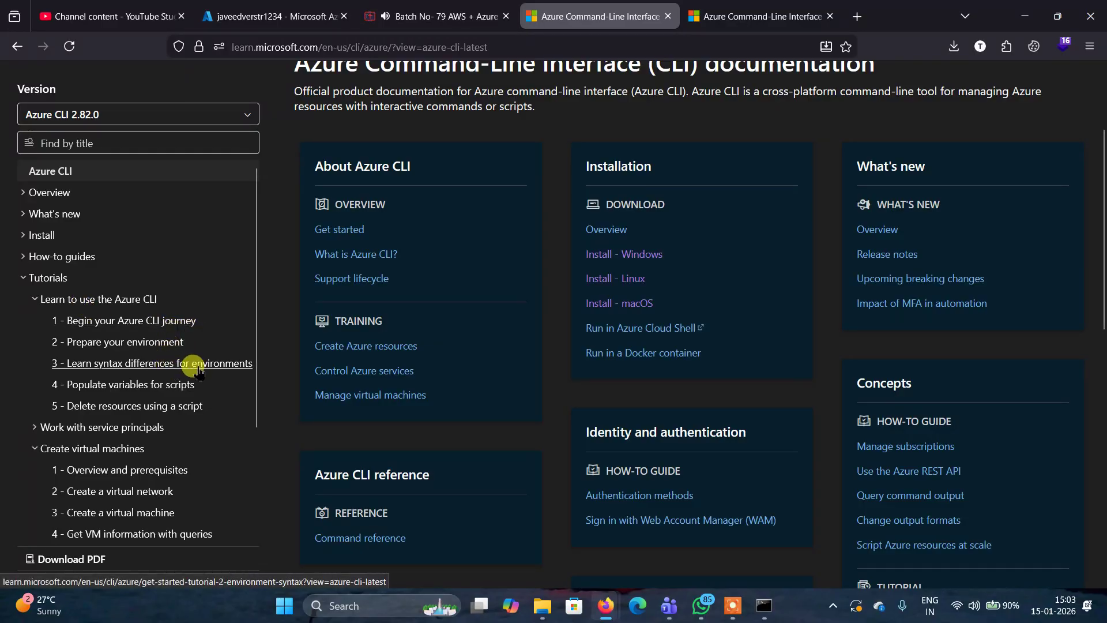
scroll(219, 402, down, 3)
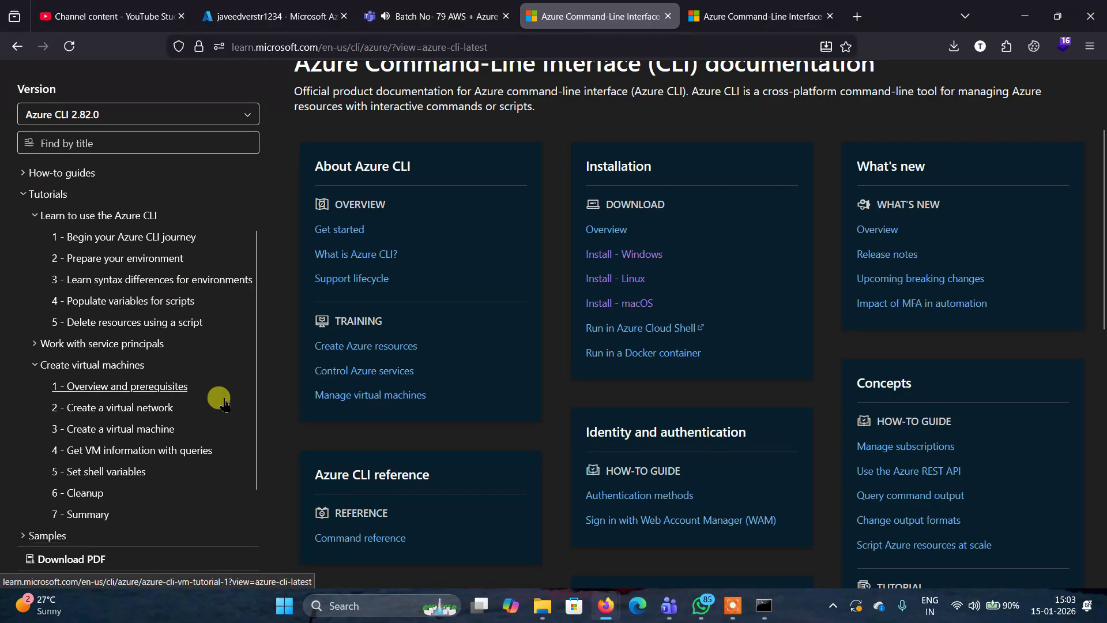
scroll(220, 432, down, 2)
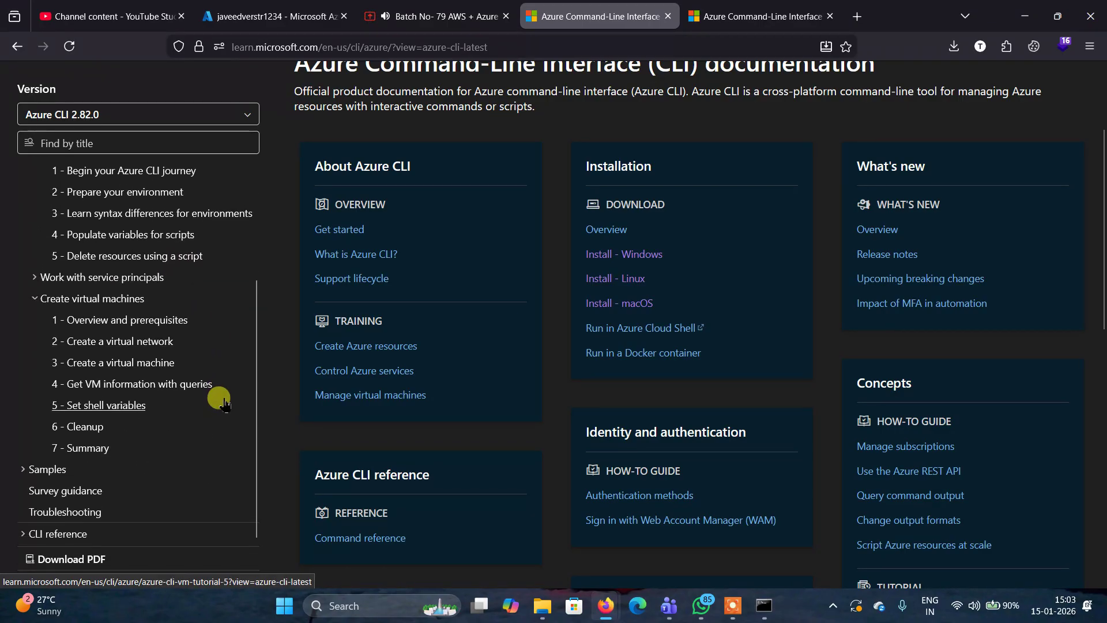
Step: Ask ChatGPT for the "az cli for creating resoucegroup with the name javeed123-rg", and copy the resulting resource group creation command
click(367, 45)
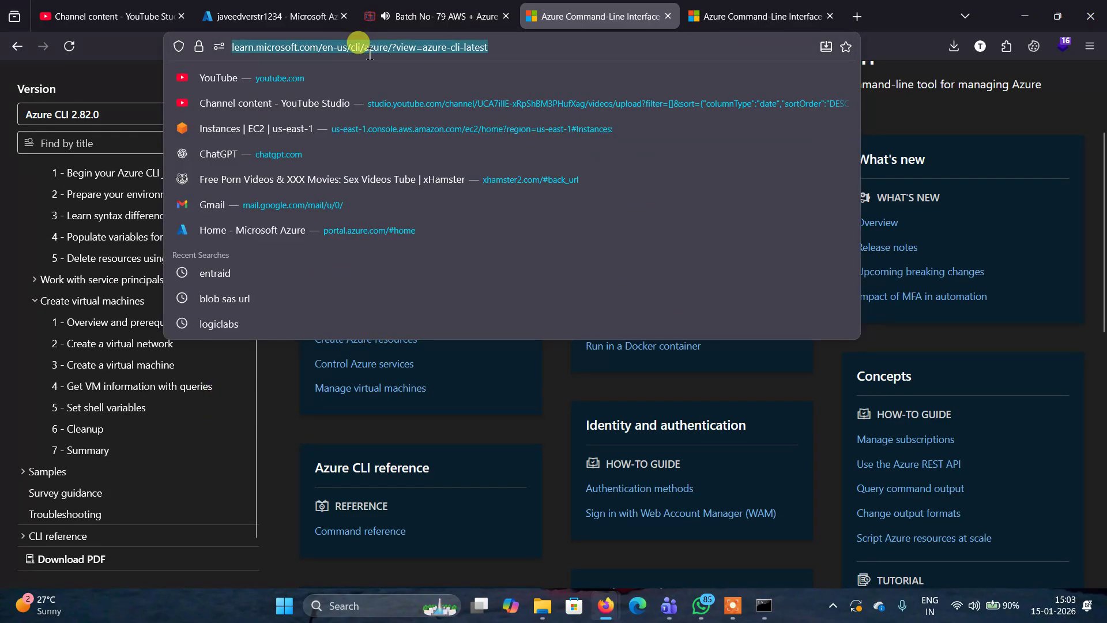
text(chatgpt.com/)
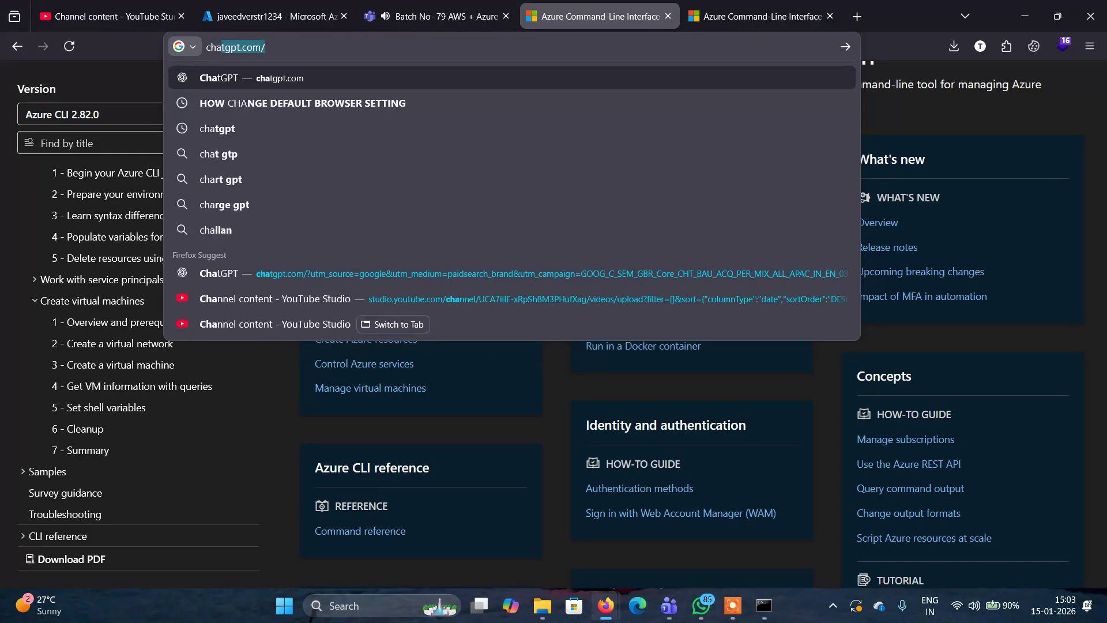
click(283, 79)
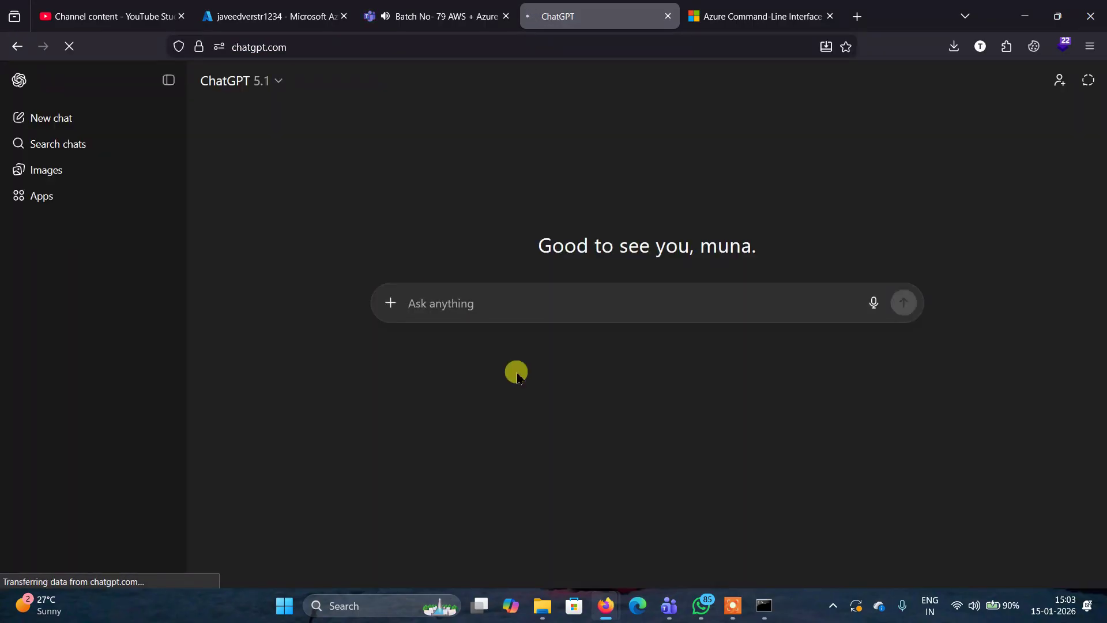
click(486, 309)
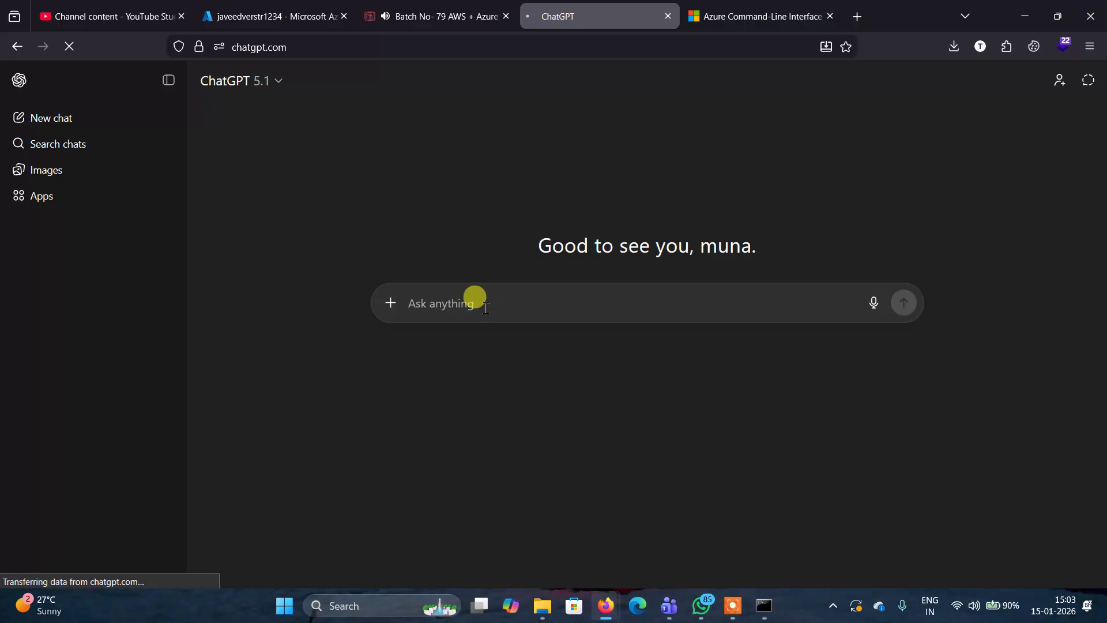
text(az cli for)
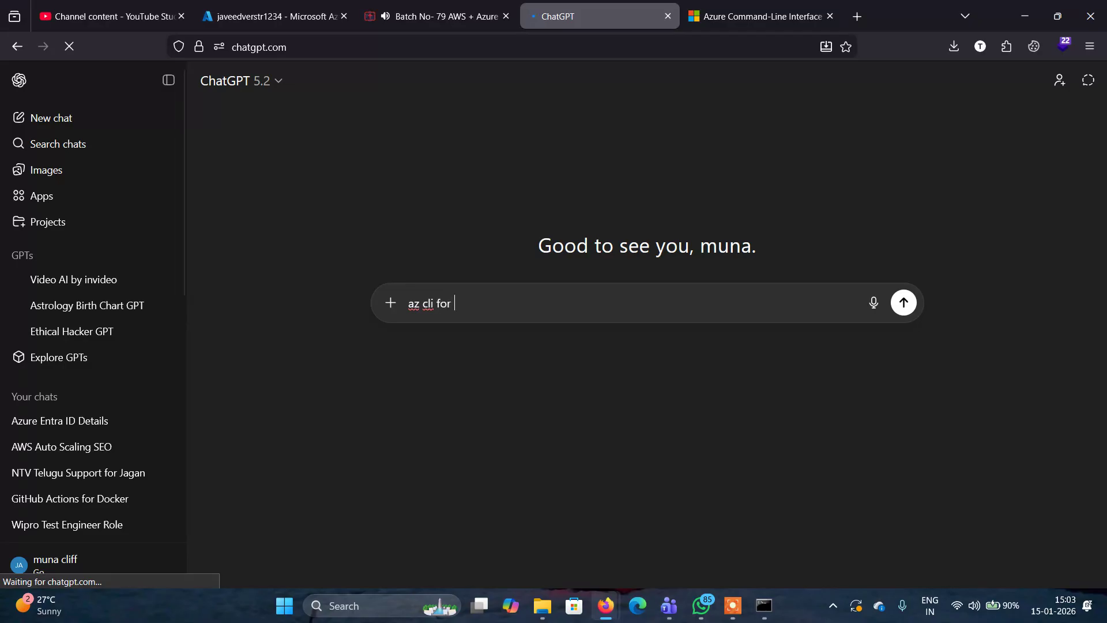
text( creating r)
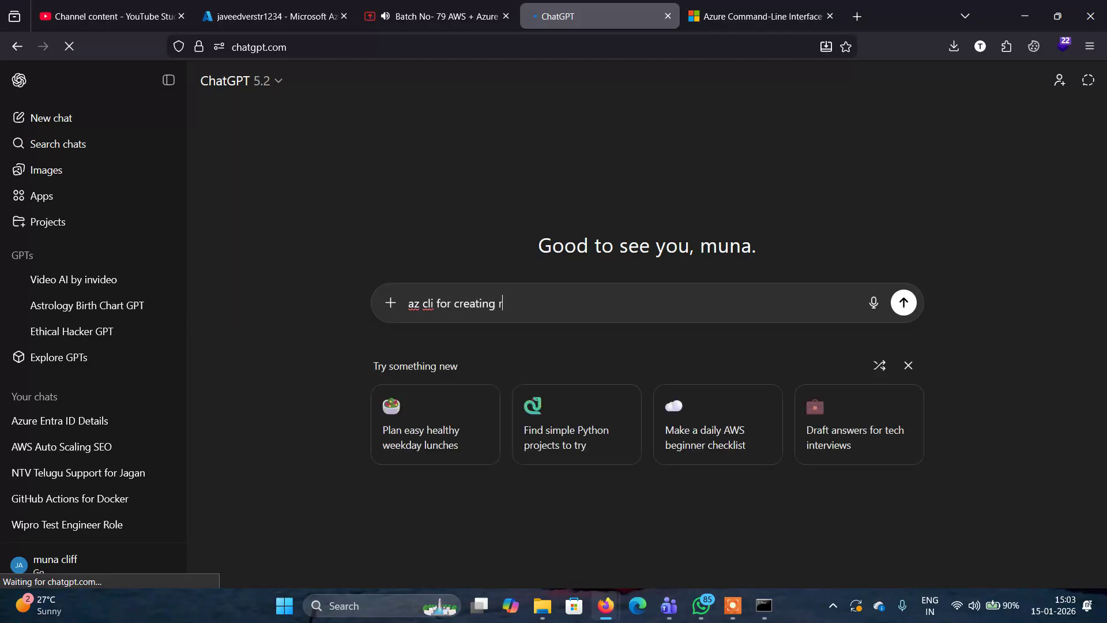
text(esouce)
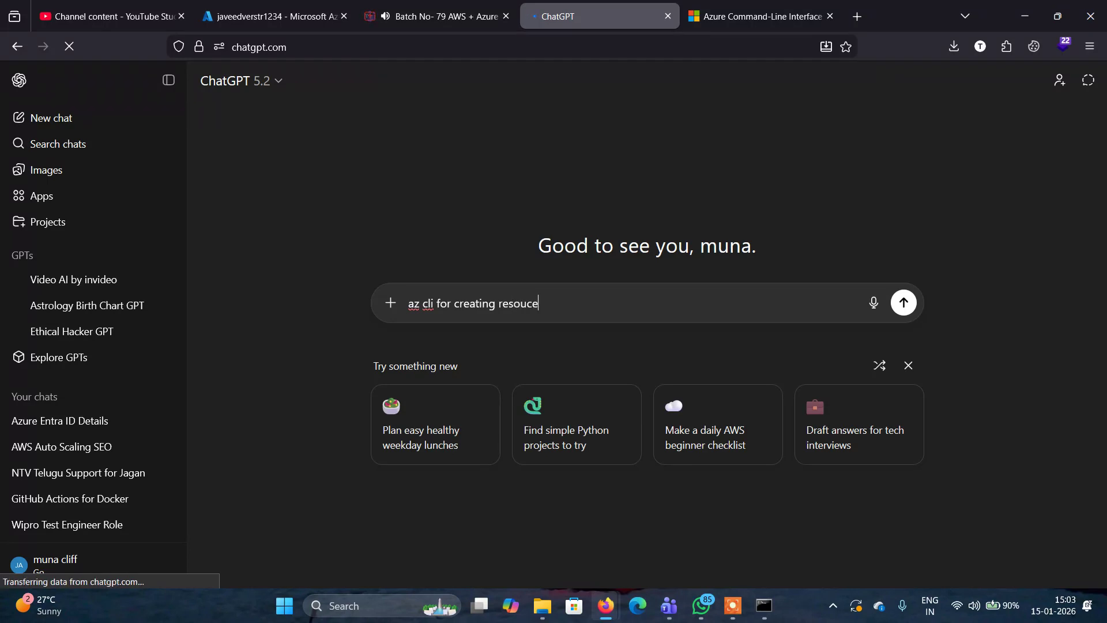
text(group with the name j)
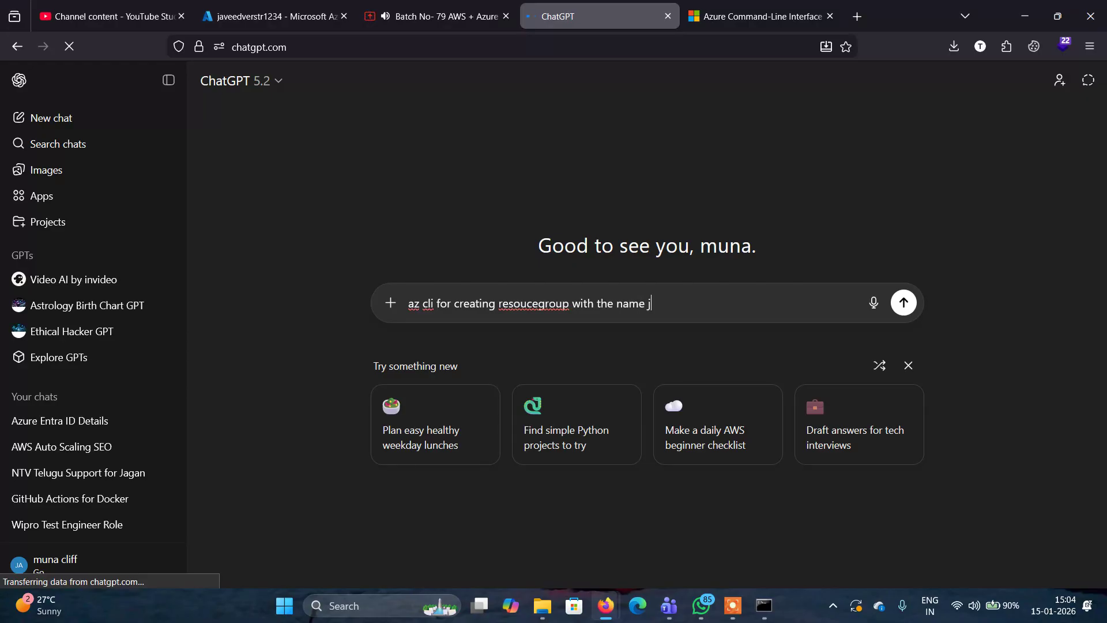
text(d123-rg)
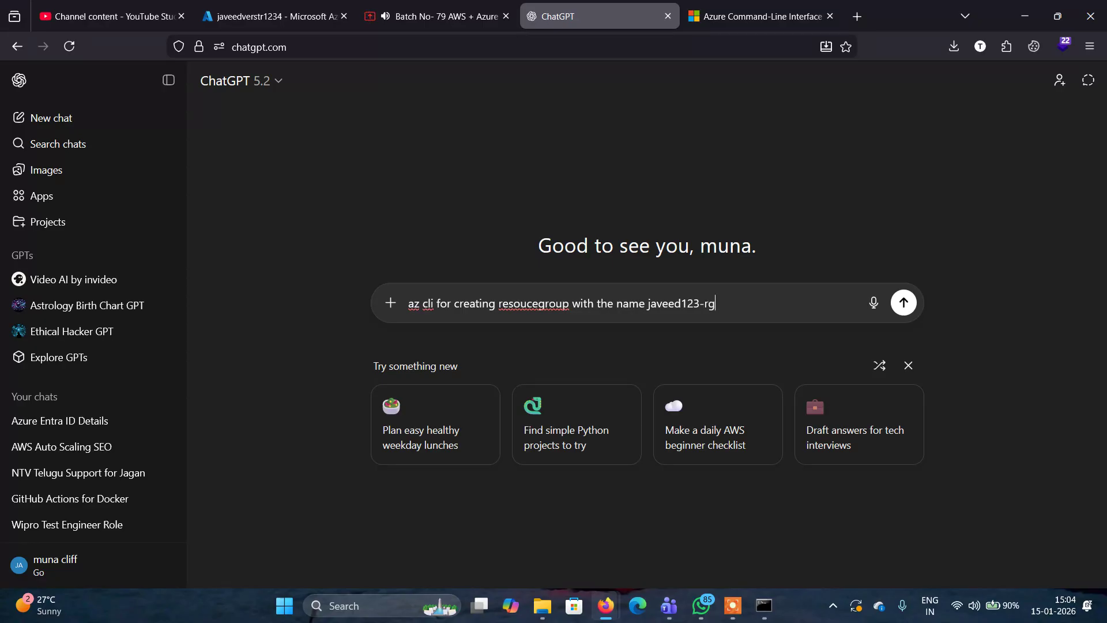
key(Return)
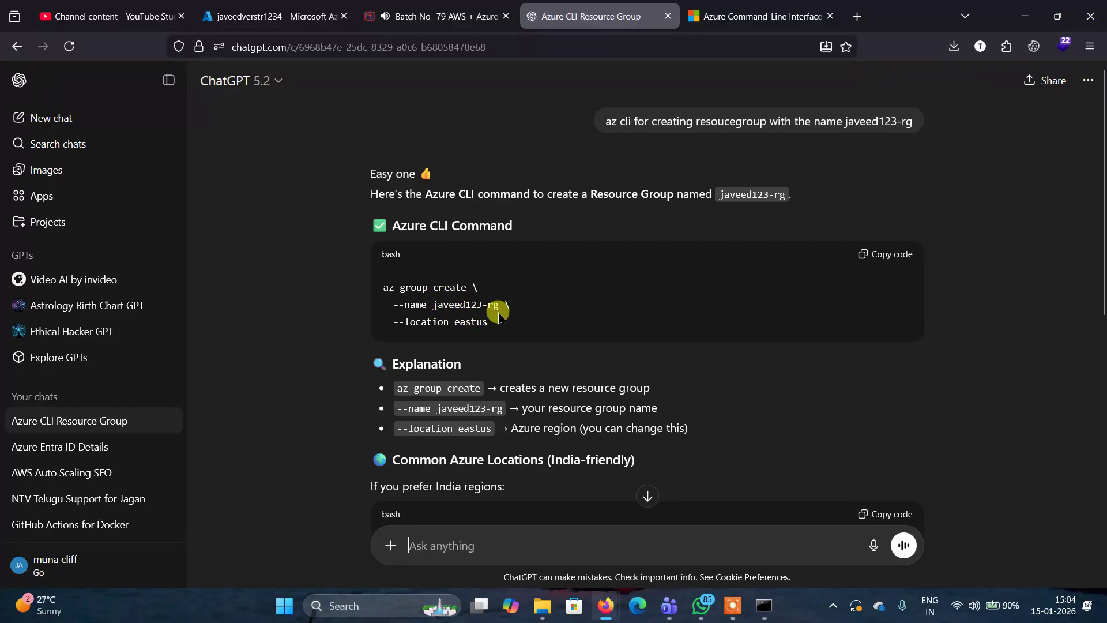
click(865, 255)
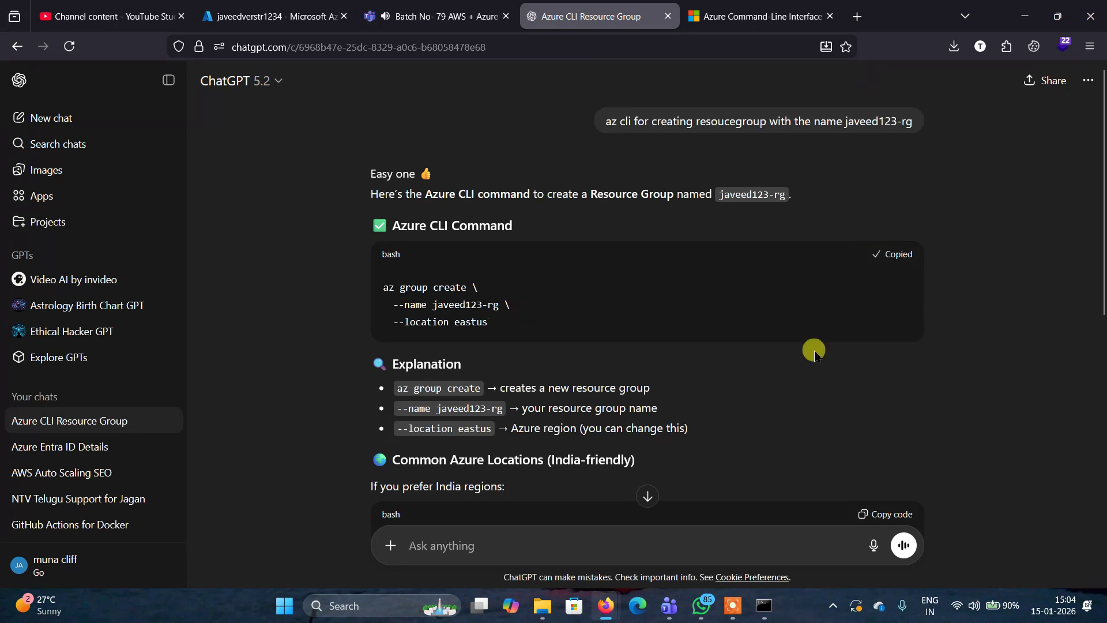
Step: Switch to Command Prompt and try to run the copied "az group create" command for javeed123-rg in eastus with its backslashes included
click(765, 606)
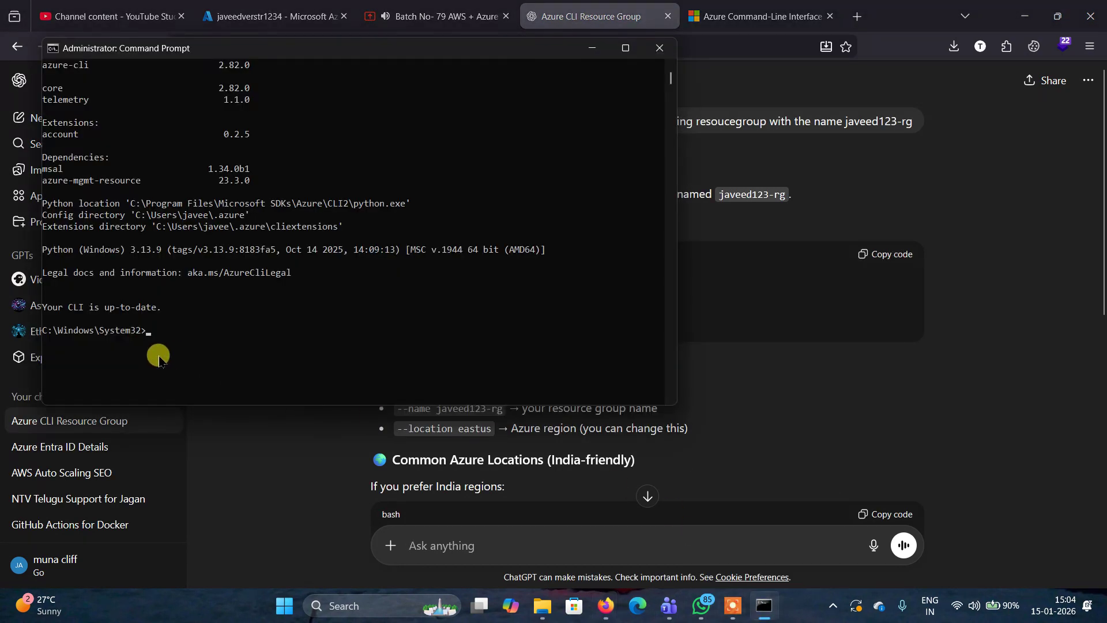
key(ctrl+v)
key(Return)
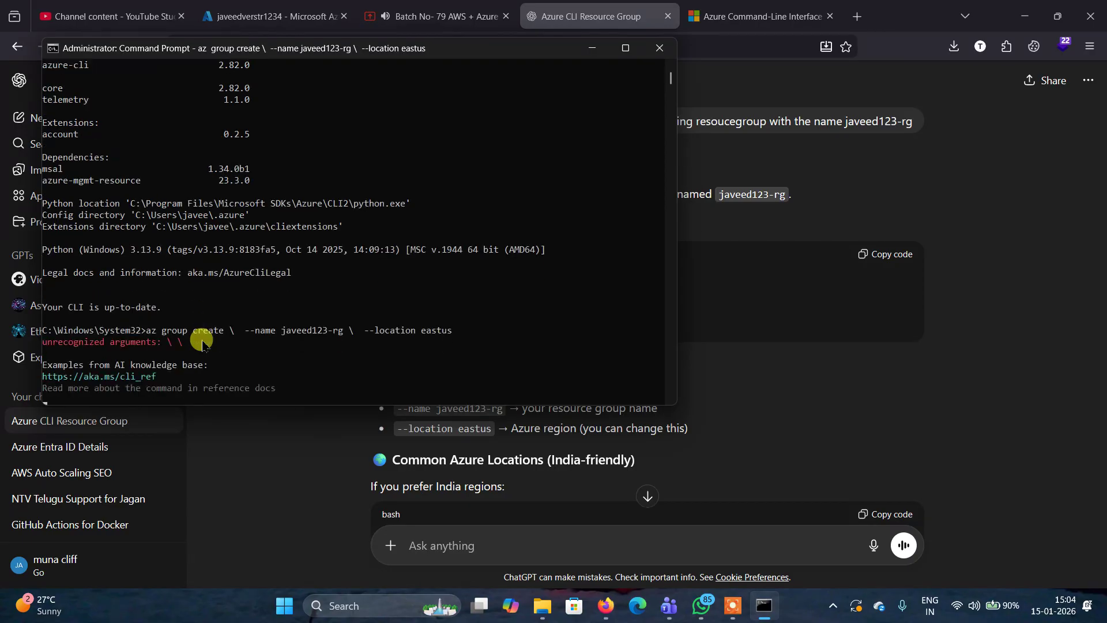
Step: Recall the "az group create" command, remove both backslashes, and run it to create javeed123-rg in eastus
text(\)
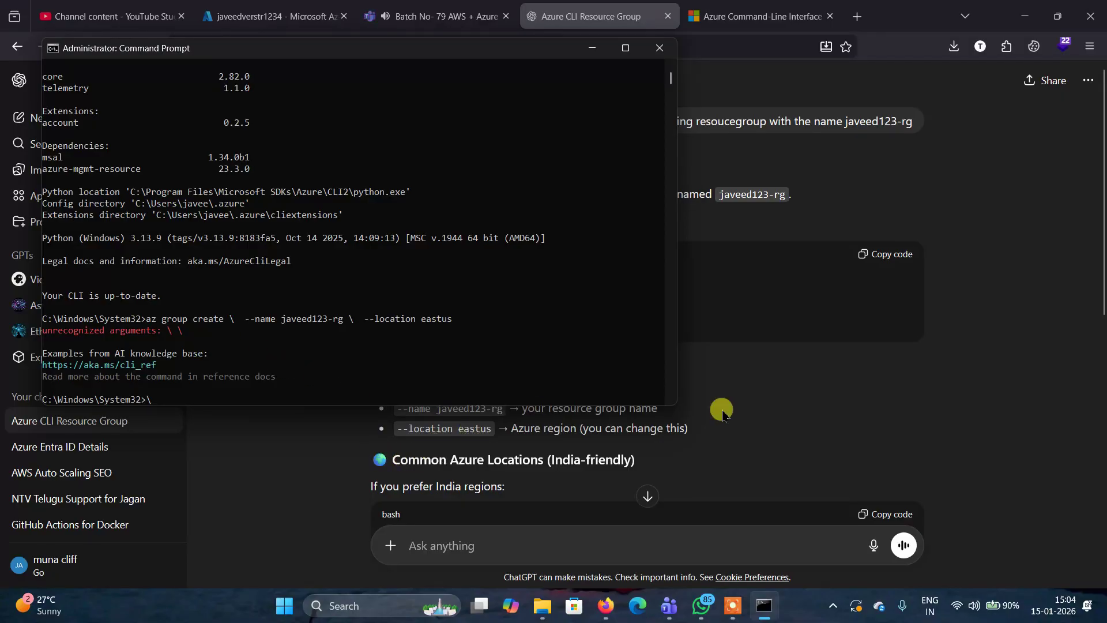
scroll(948, 437, down, 1)
scroll(947, 437, down, 2)
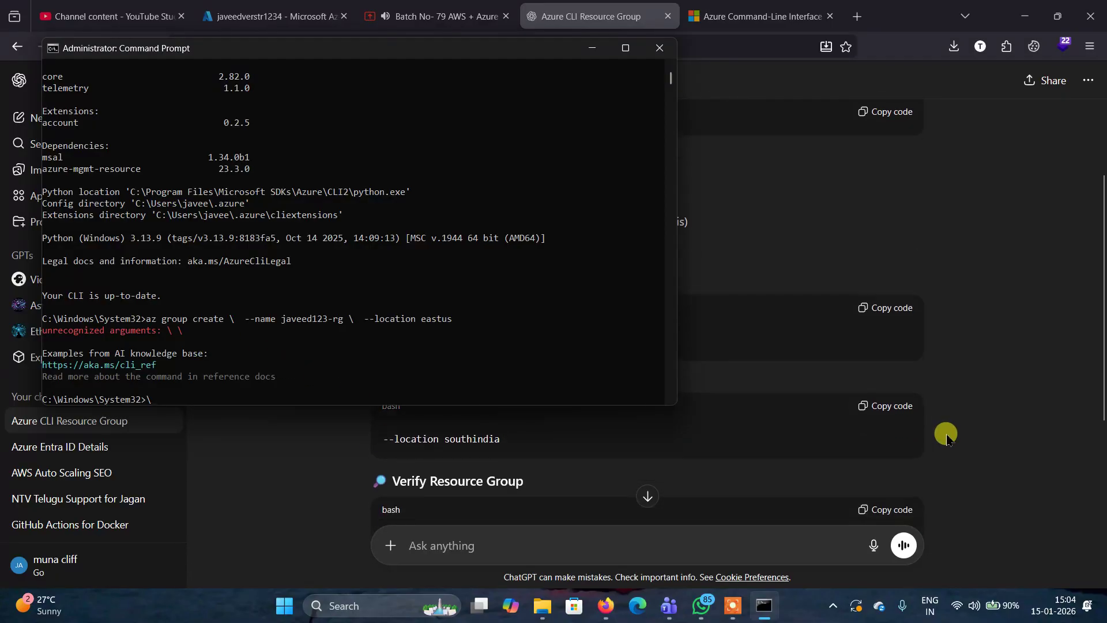
scroll(947, 437, up, 1)
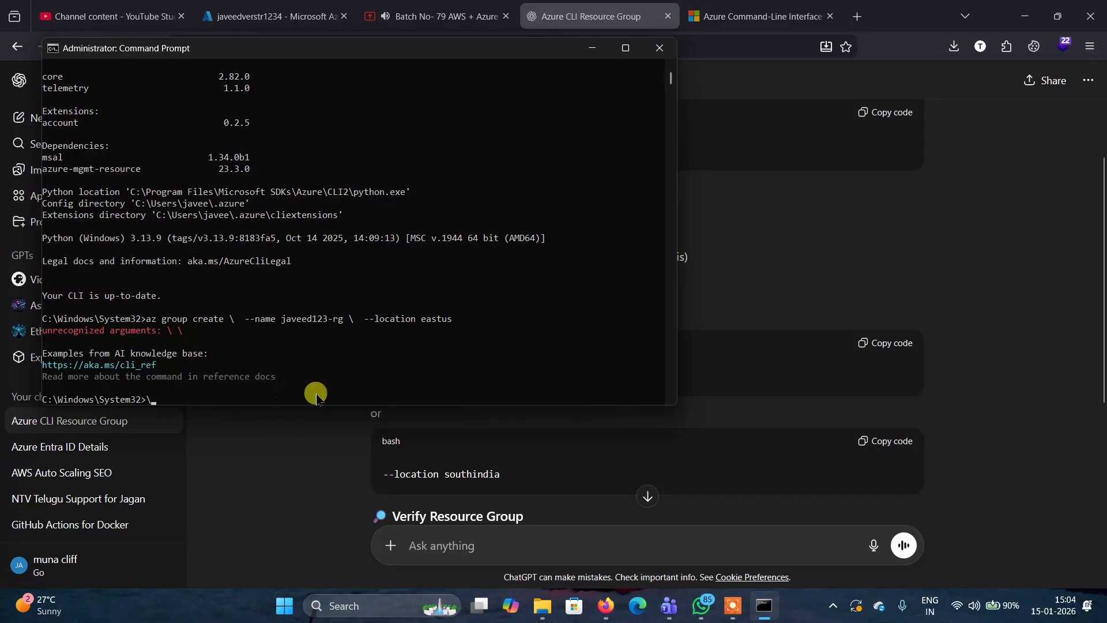
key(Up)
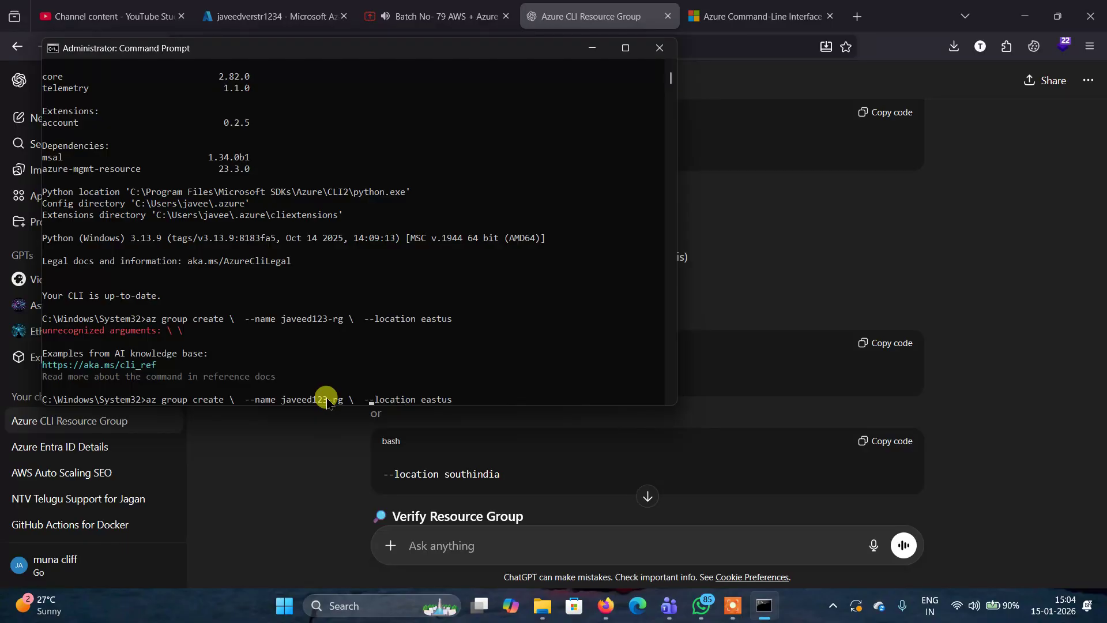
key(BackSpace)
key(BackSpace)
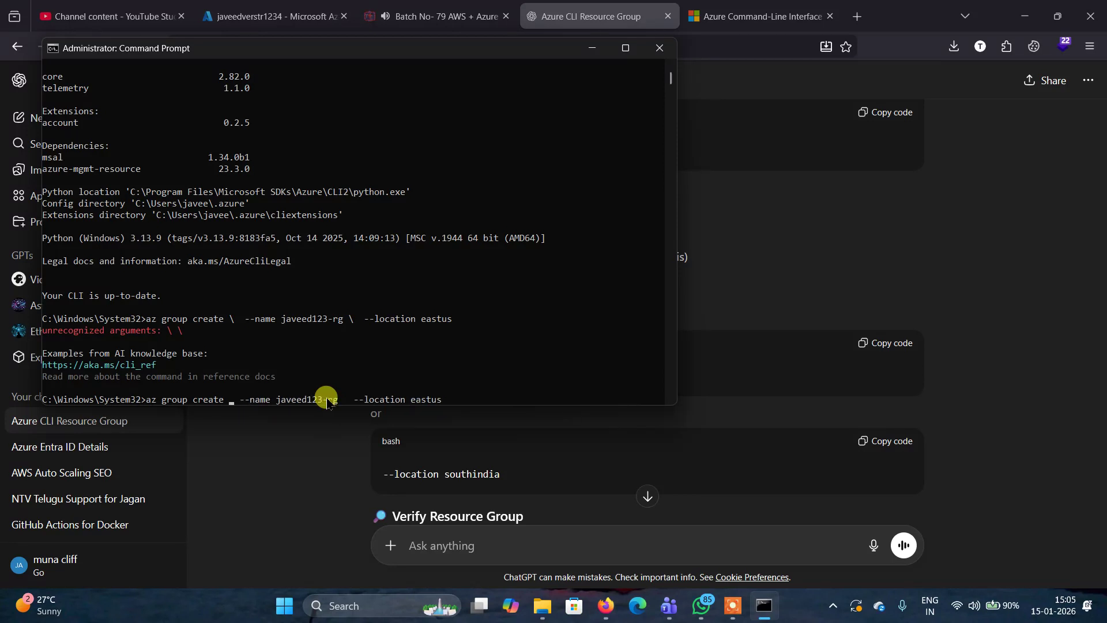
key(Return)
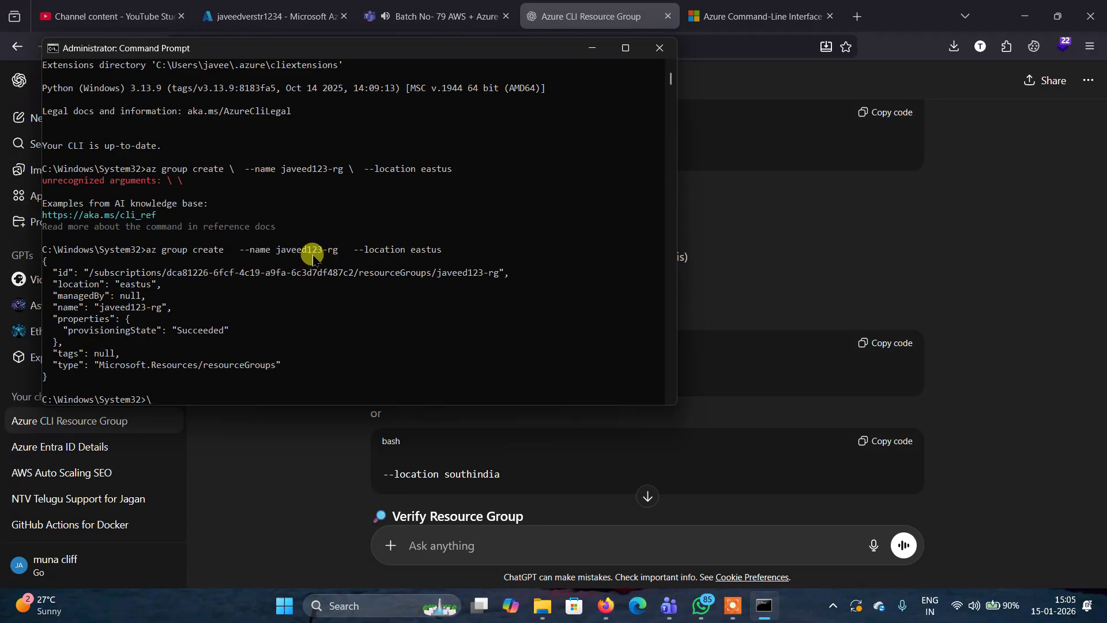
Step: Switch to the Azure portal in the browser and look through the list of resource groups for javeed123-rg
click(606, 606)
click(573, 558)
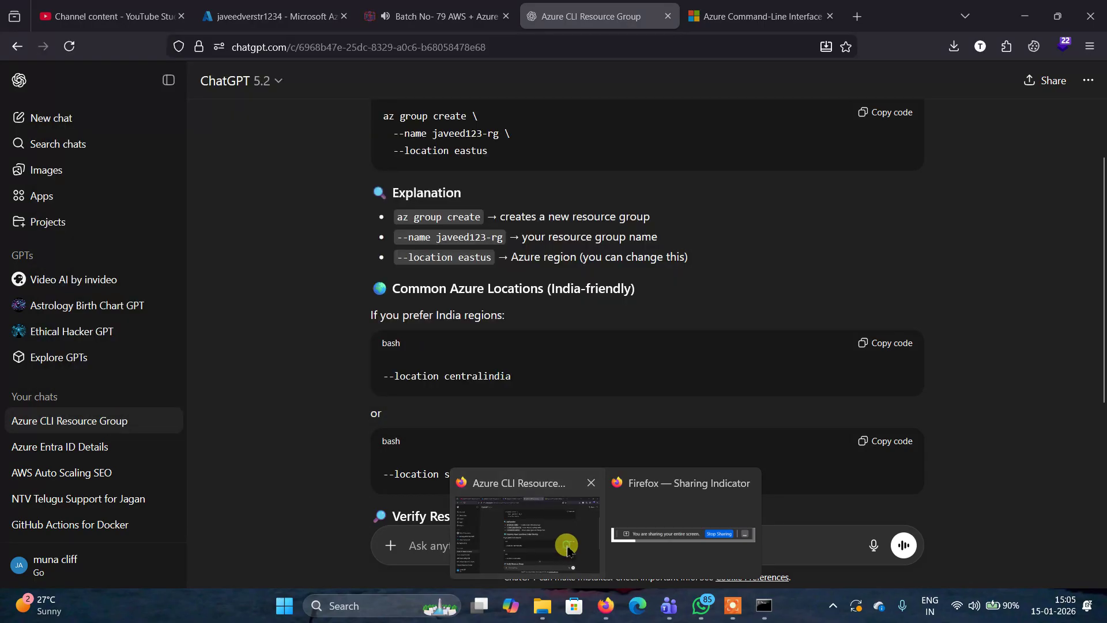
click(274, 13)
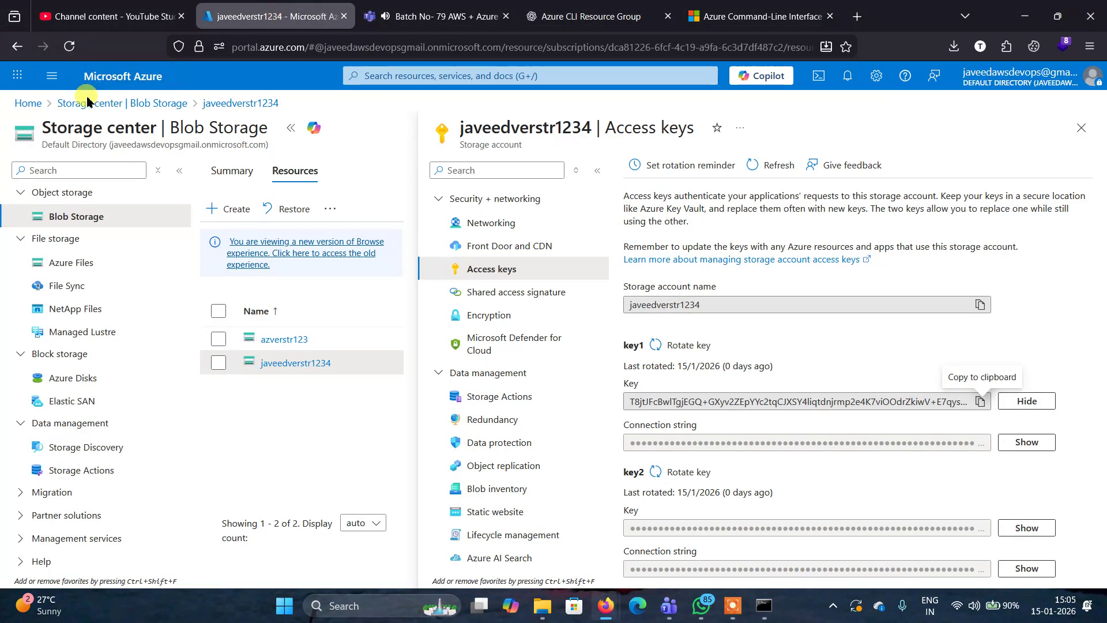
click(28, 104)
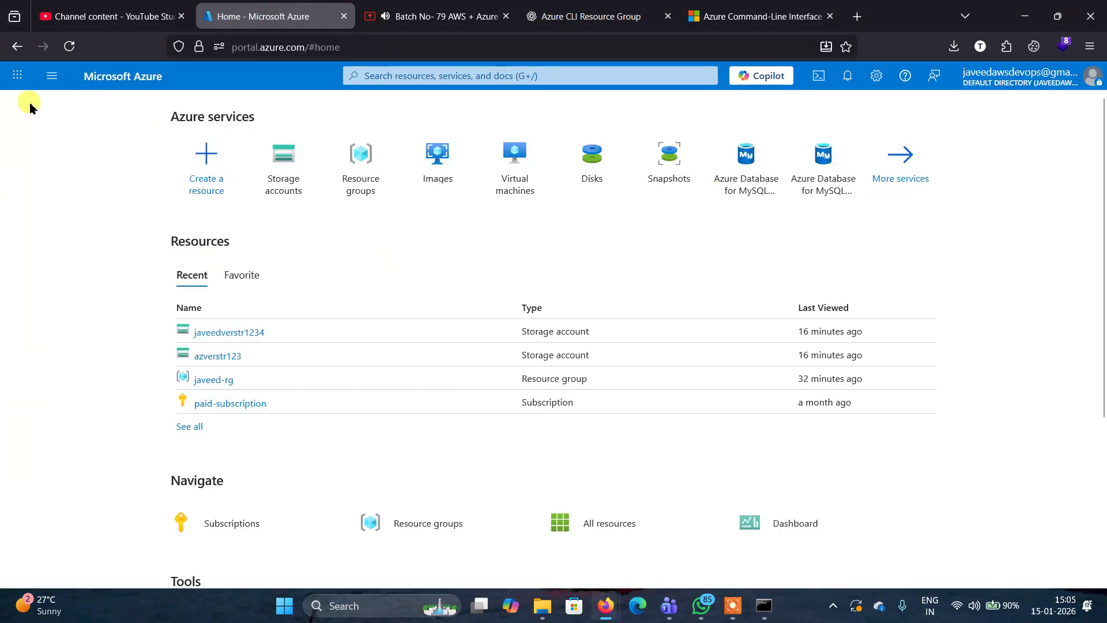
click(362, 167)
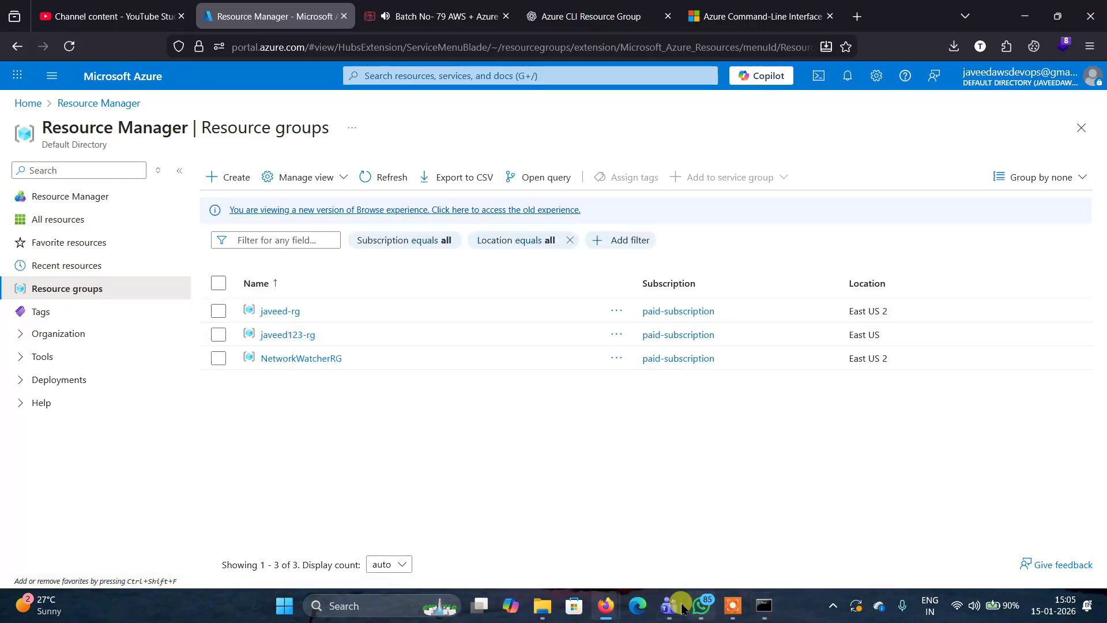
Step: Ask ChatGPT for the "storage account cli commnad" and copy the resulting storage account creation command
click(579, 17)
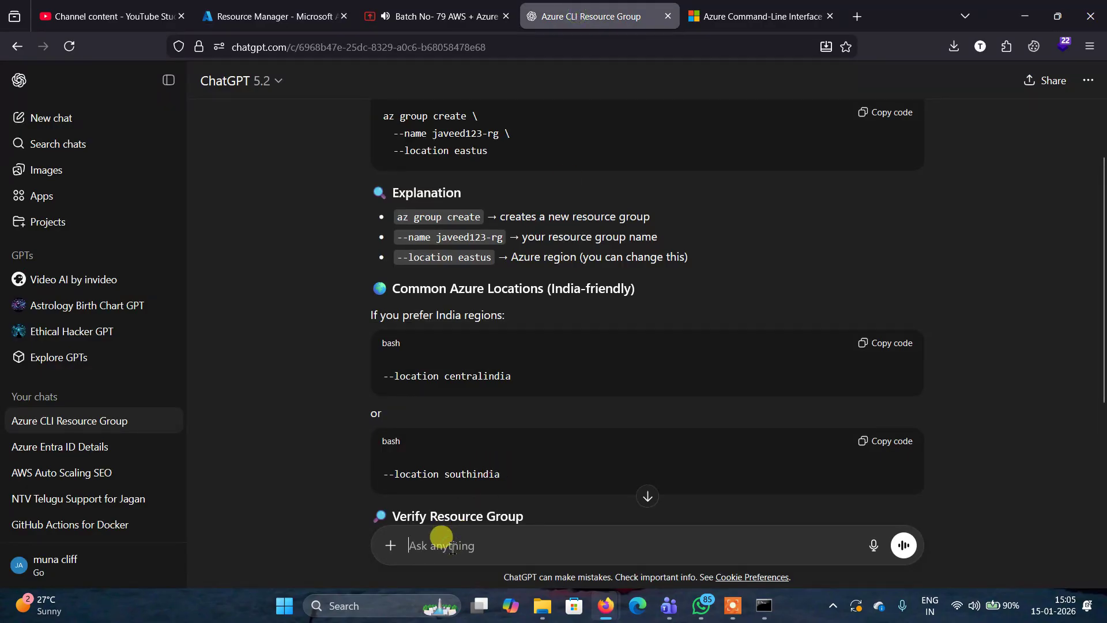
text(storage a)
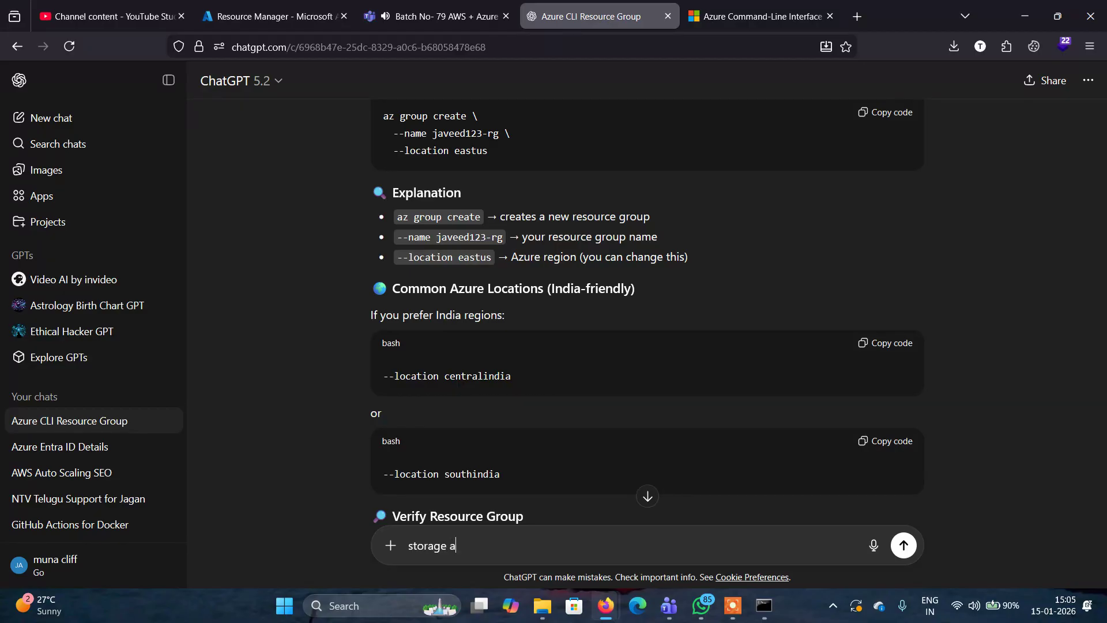
text(ccount cli commnad)
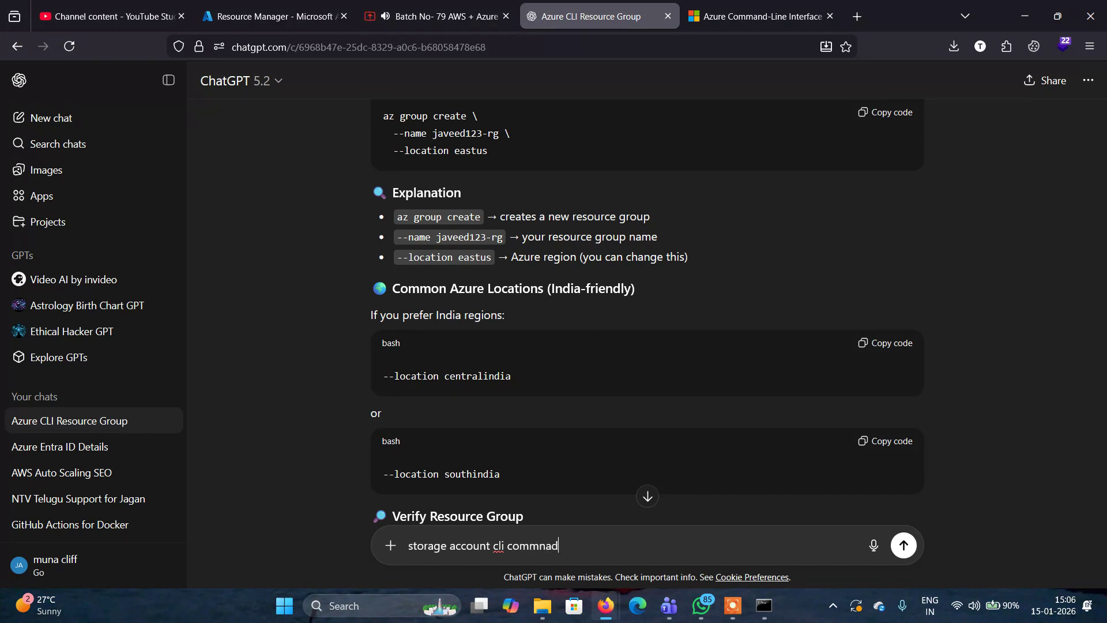
key(Return)
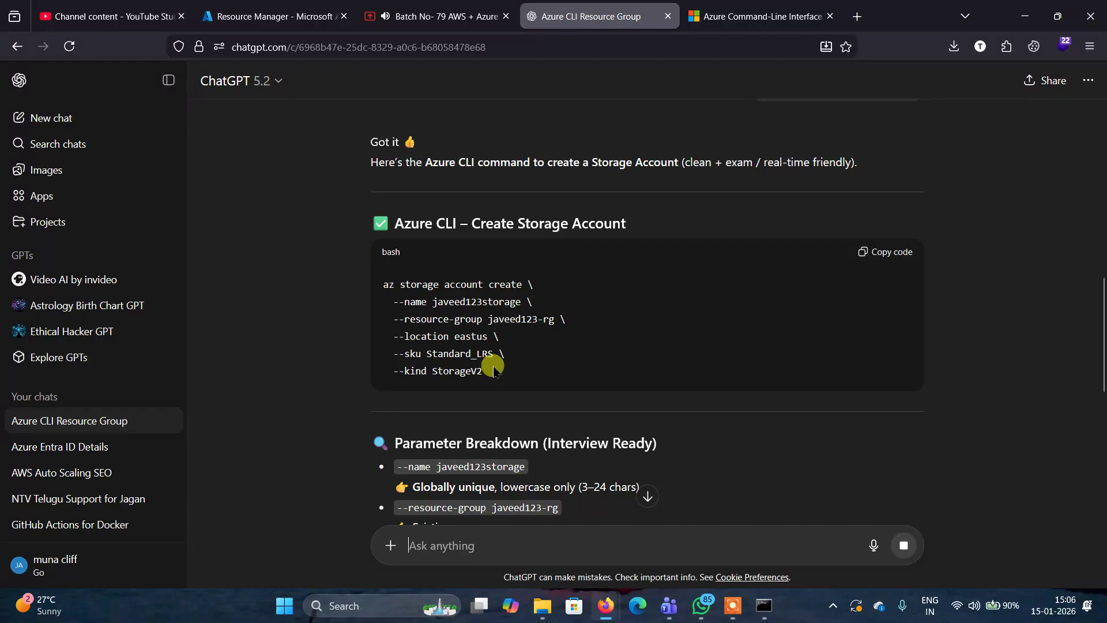
click(886, 254)
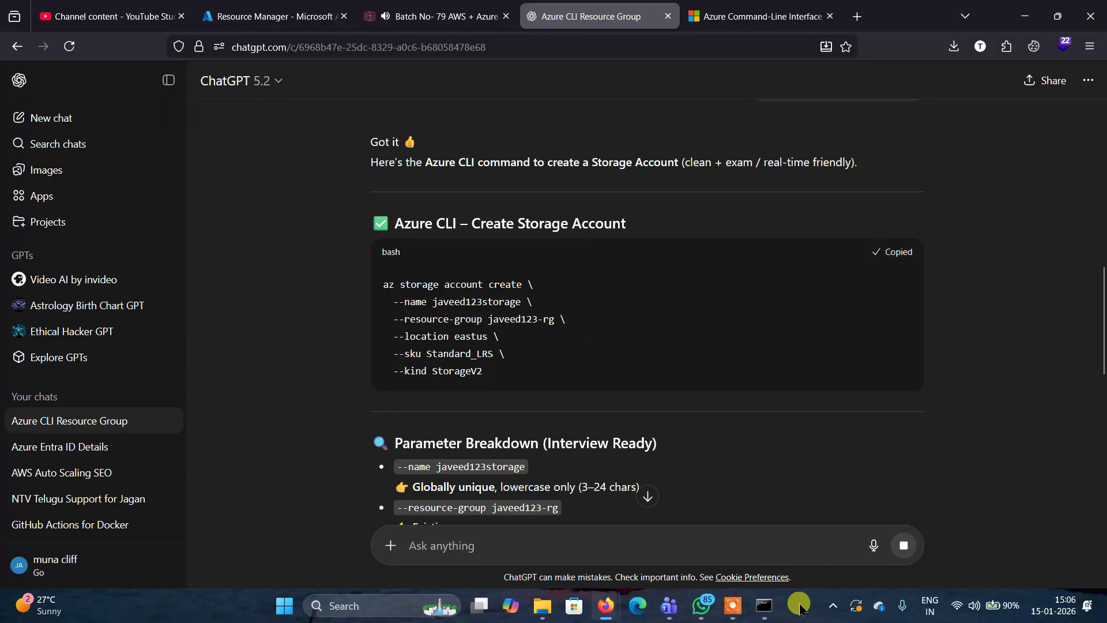
Step: Paste the storage account creation command into Command Prompt and remove the backslashes before --kind and --sku
click(765, 608)
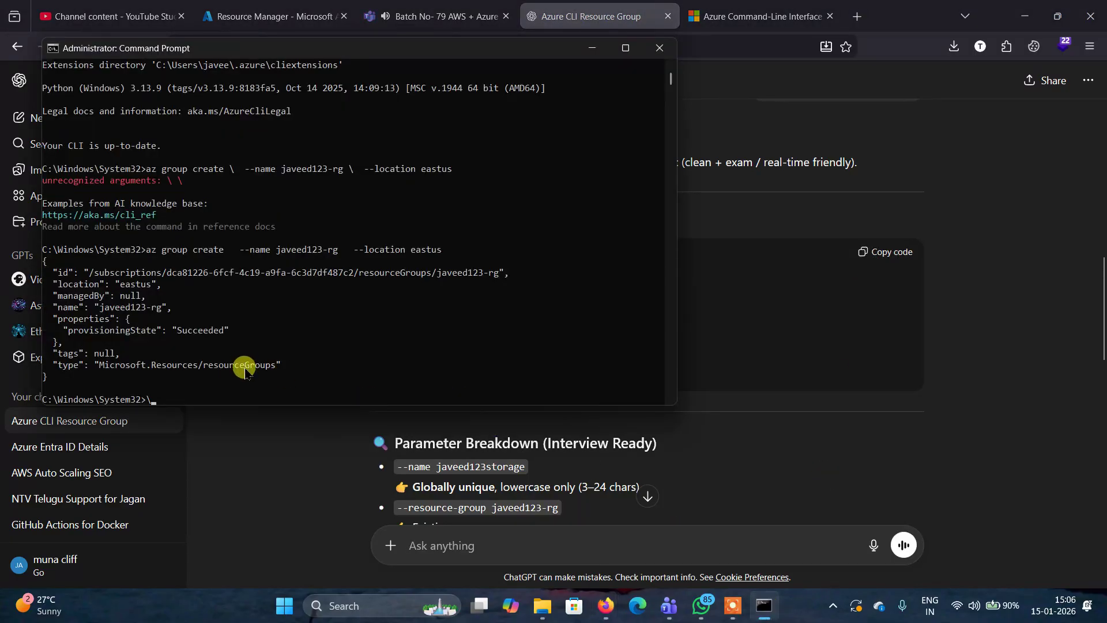
right_click(251, 397)
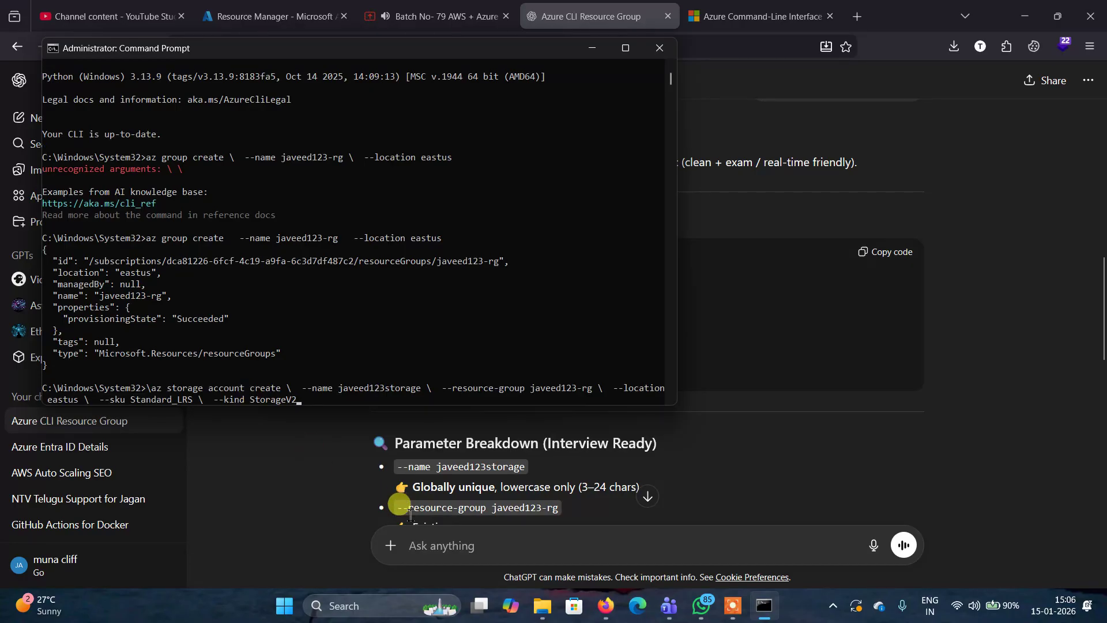
key(Left)
key(Left)
key(Left)
key(BackSpace)
key(Left)
key(Left)
key(Left)
key(Left)
key(Left)
key(Left)
key(Left)
key(Left)
key(Left)
key(Left)
key(Left)
key(Left)
key(Left)
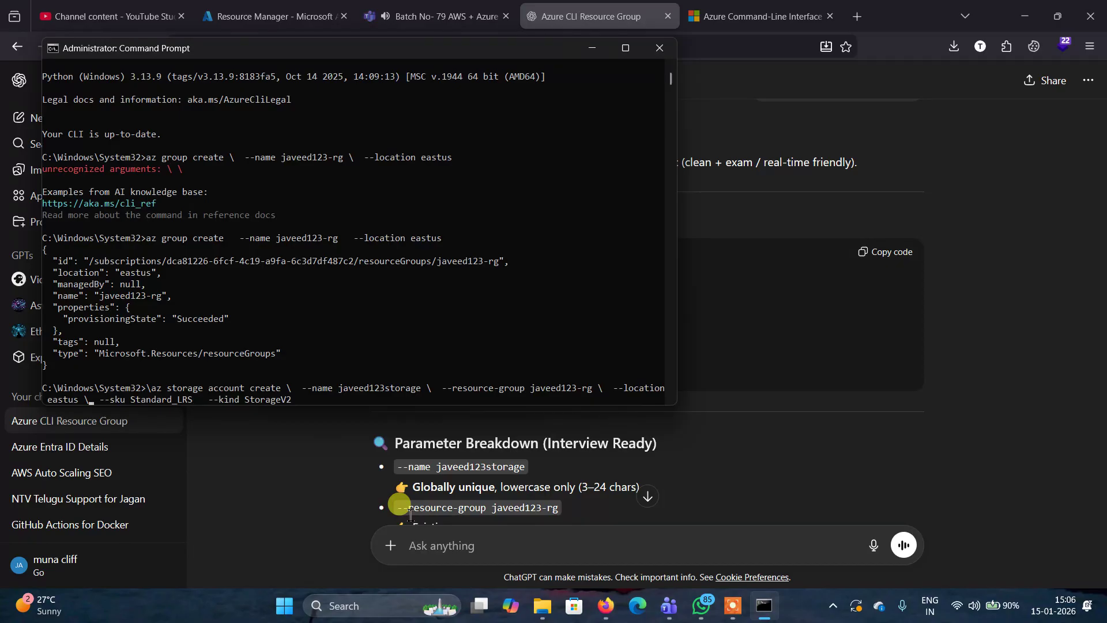
key(BackSpace)
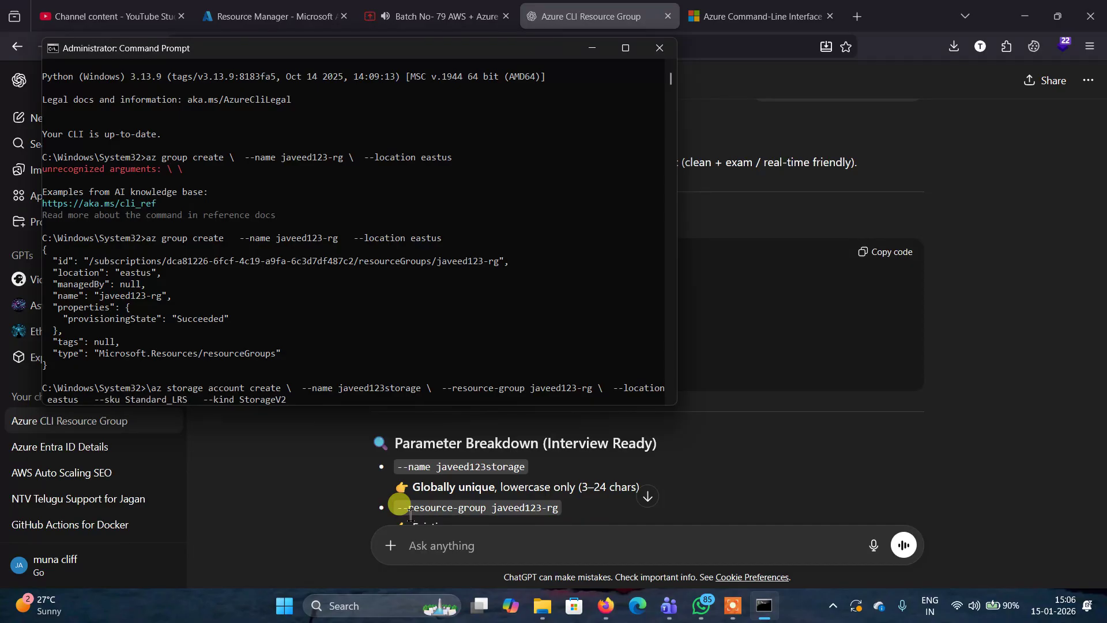
Step: Remove the backslashes before --location, --resource-group and --name, and try to run the storage account command
key(Left)
key(Left)
key(Left)
key(Left)
key(Left)
key(Left)
key(Left)
key(Left)
key(Left)
key(Left)
key(Left)
key(Left)
key(Left)
key(Left)
key(Left)
key(Left)
key(Left)
key(Left)
key(Left)
key(Left)
key(Right)
key(Right)
key(Right)
key(Delete)
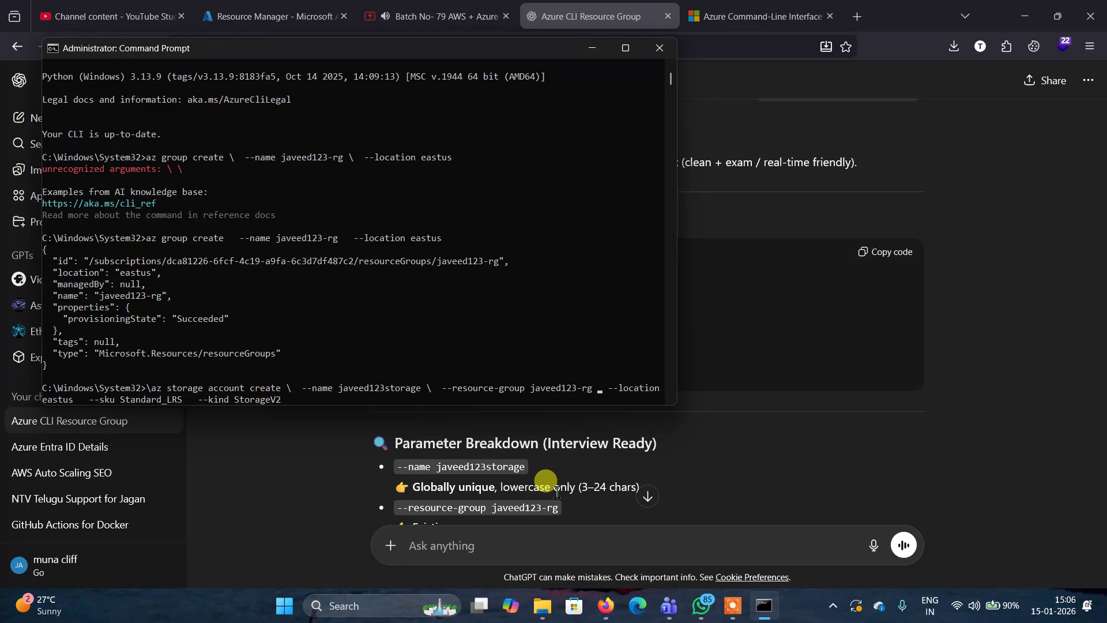
key(Left)
key(Left)
key(Left)
key(Left)
key(Left)
key(Left)
key(Left)
key(Left)
key(Left)
key(Left)
key(Left)
key(Left)
key(Left)
key(Left)
key(Left)
key(Delete)
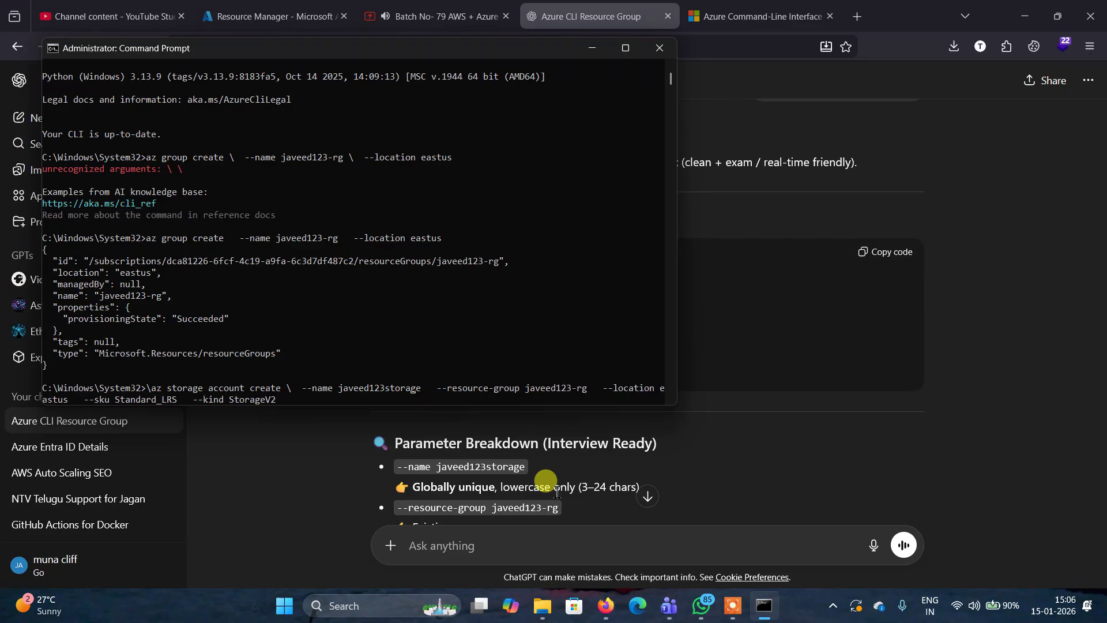
key(Left)
key(Left)
key(Left)
key(Left)
key(Left)
key(Left)
key(Left)
key(Left)
key(Left)
key(Left)
key(Left)
key(Left)
key(Left)
key(Left)
key(Left)
key(BackSpace)
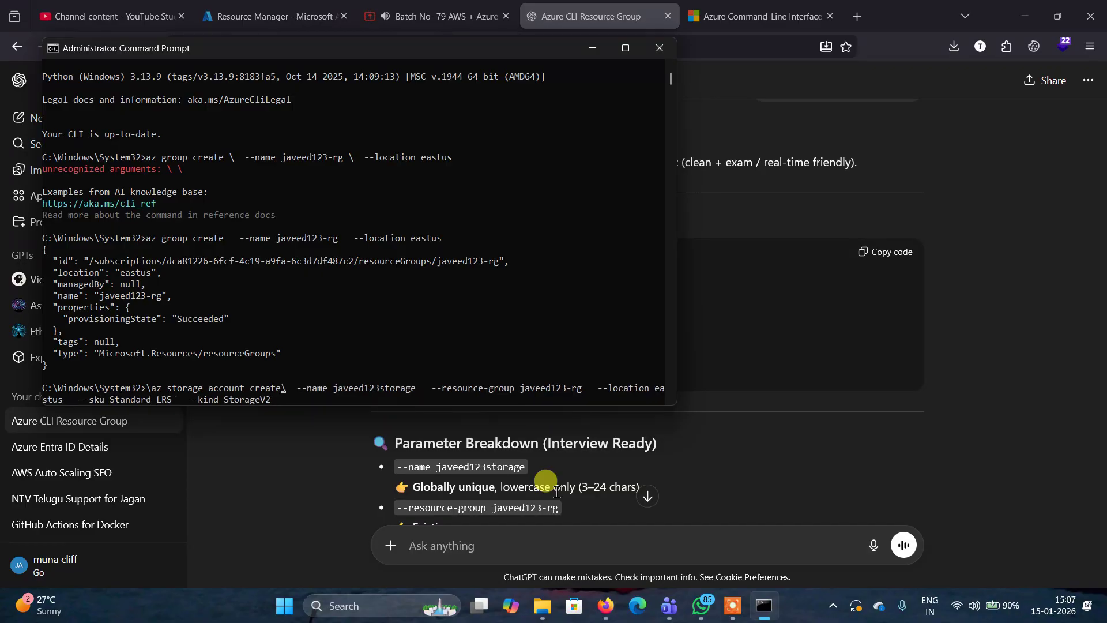
key(Right)
key(BackSpace)
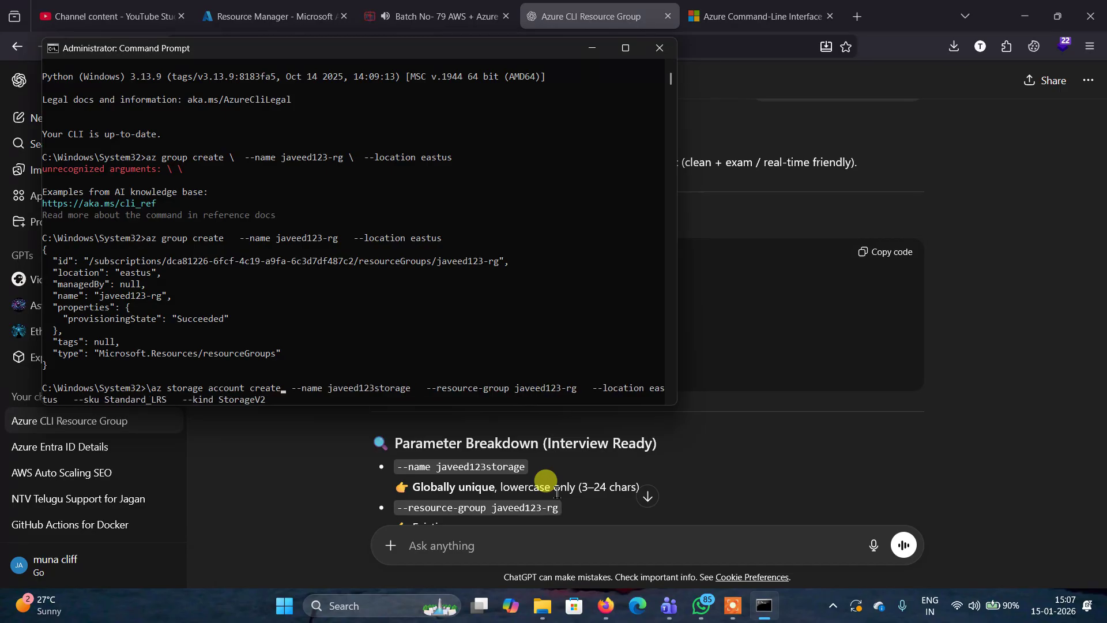
key(Return)
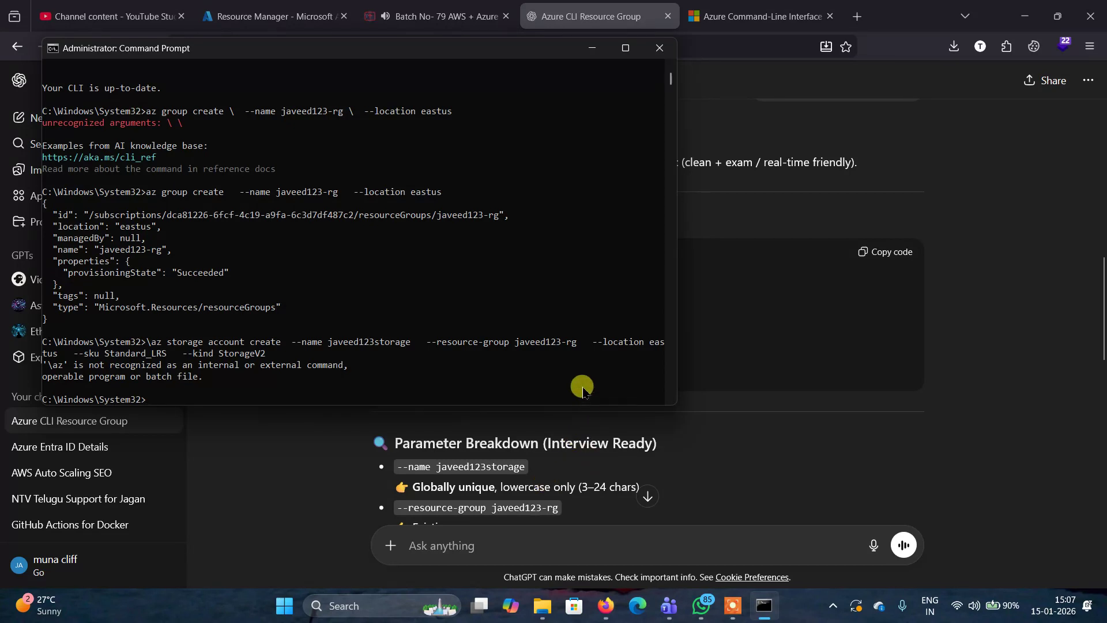
Step: Recall the storage account command, remove the backslash before "az", and run it to create javeed123storage in javeed123-rg with Standard_LRS and StorageV2
key(Up)
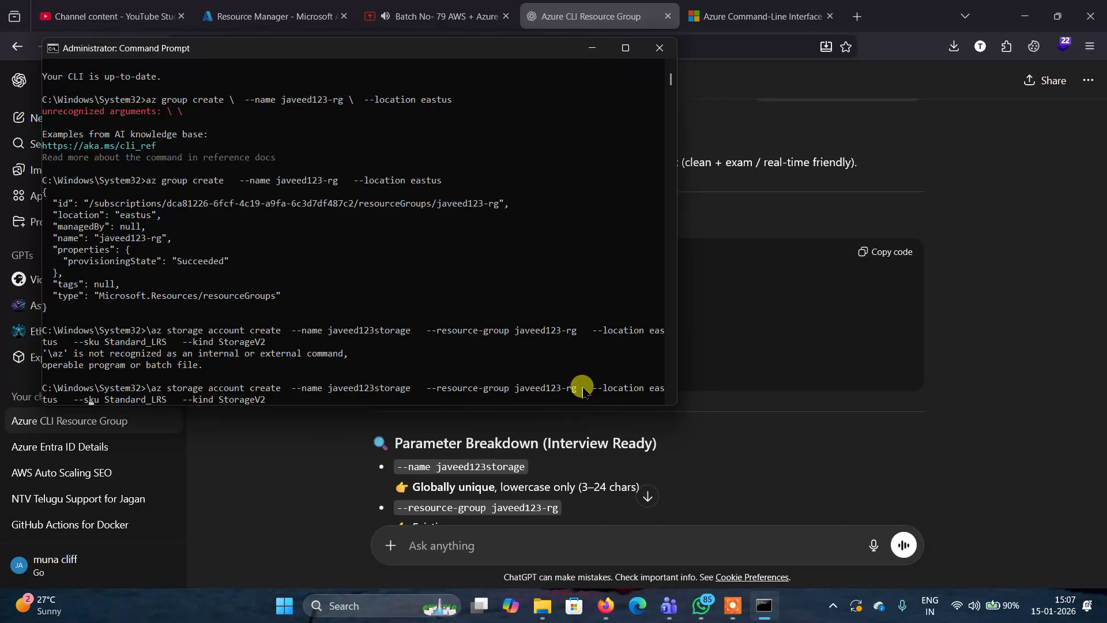
key(Left)
key(Left)
key(Left)
key(Left)
key(Left)
key(Left)
key(Left)
key(Left)
key(Left)
key(Left)
key(Left)
key(Left)
key(Left)
key(Left)
key(Left)
key(Left)
key(Left)
key(Left)
key(Left)
key(Left)
key(Left)
key(Left)
key(Left)
key(Left)
key(Left)
key(Left)
key(Left)
key(Left)
key(Left)
key(Left)
key(Left)
key(Left)
key(Left)
key(Left)
key(Left)
key(Left)
key(Left)
key(Left)
key(Left)
key(Left)
key(BackSpace)
key(Return)
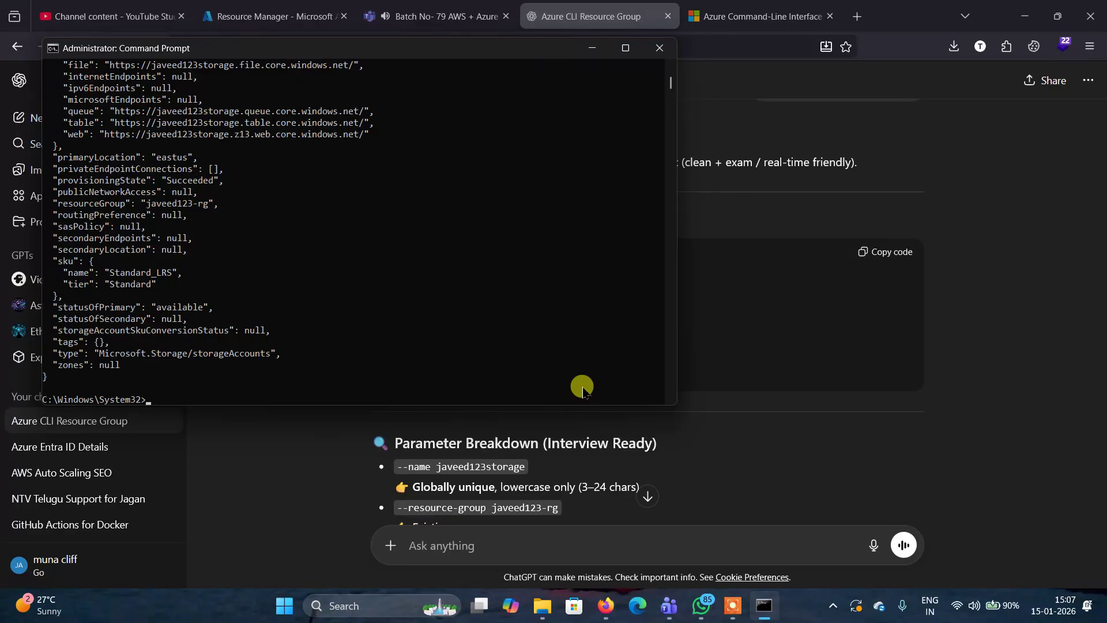
Step: Return to the Azure portal, reload the resource groups list, and open javeed123-rg to check for the javeed123storage account
click(606, 605)
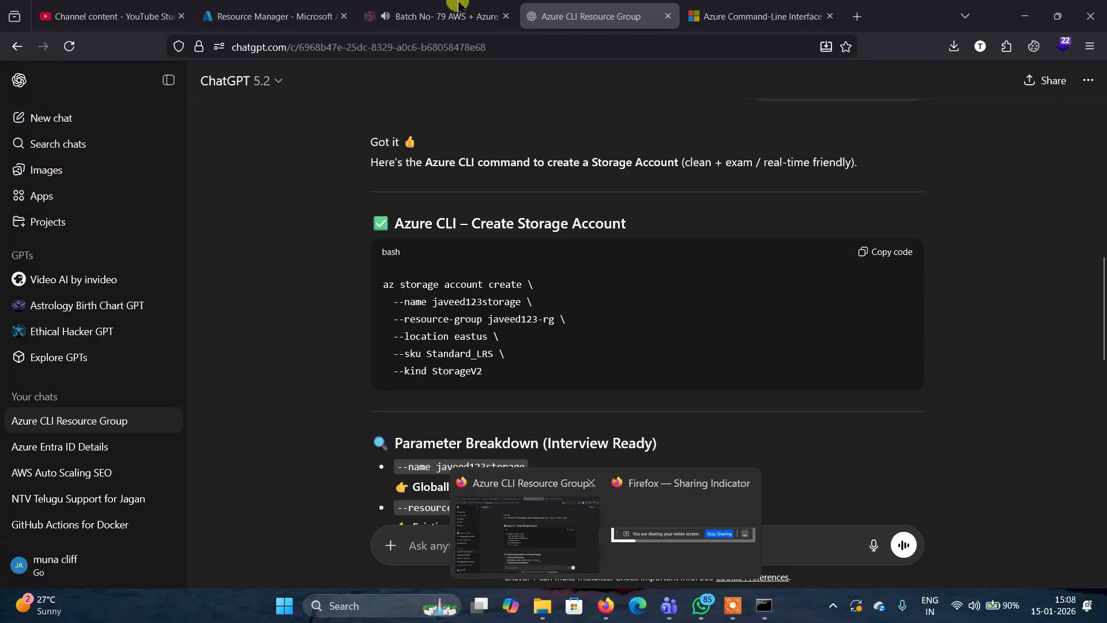
click(557, 522)
click(444, 12)
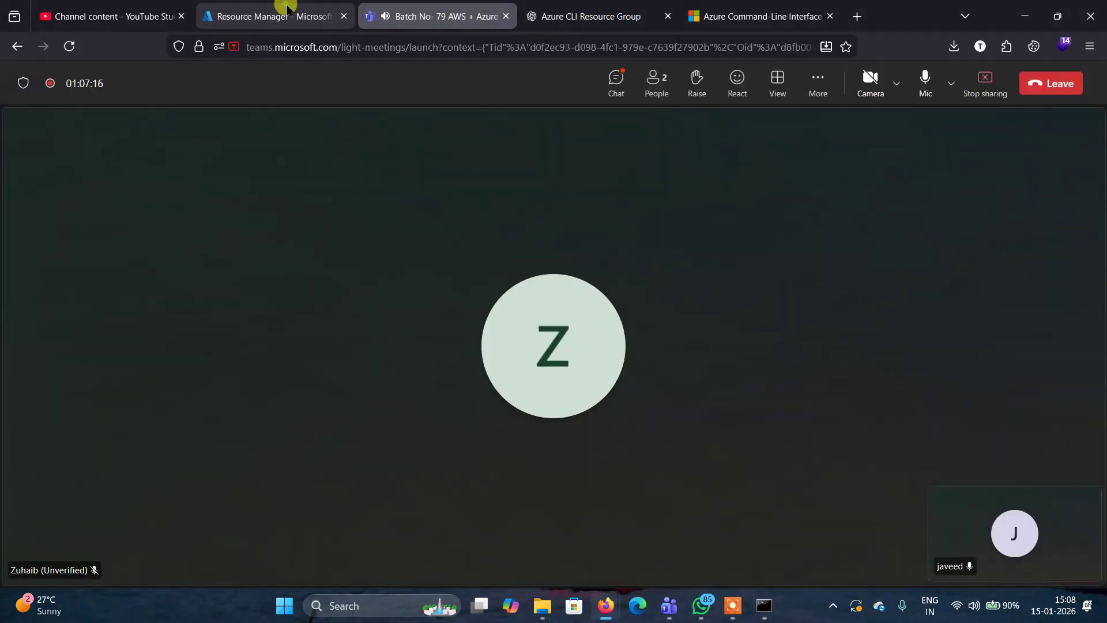
click(279, 15)
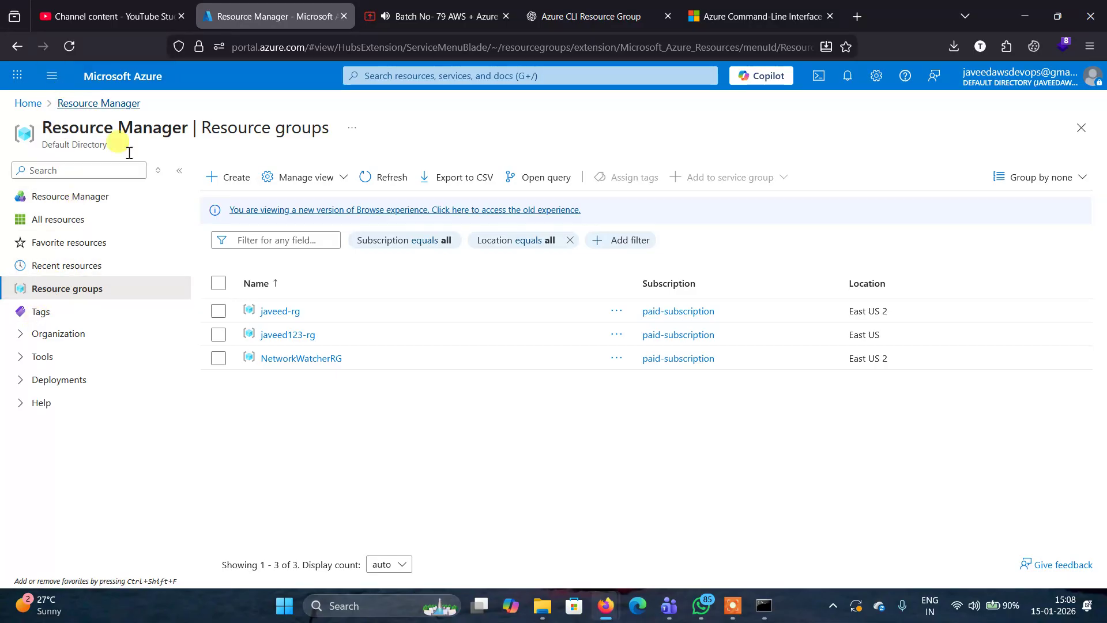
click(68, 49)
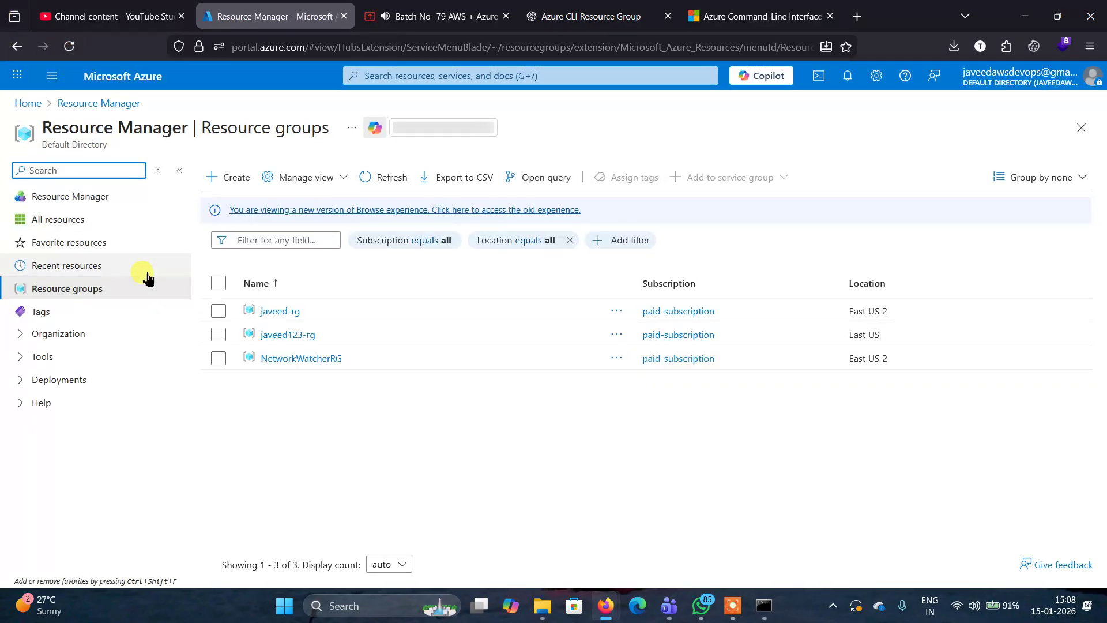
click(281, 337)
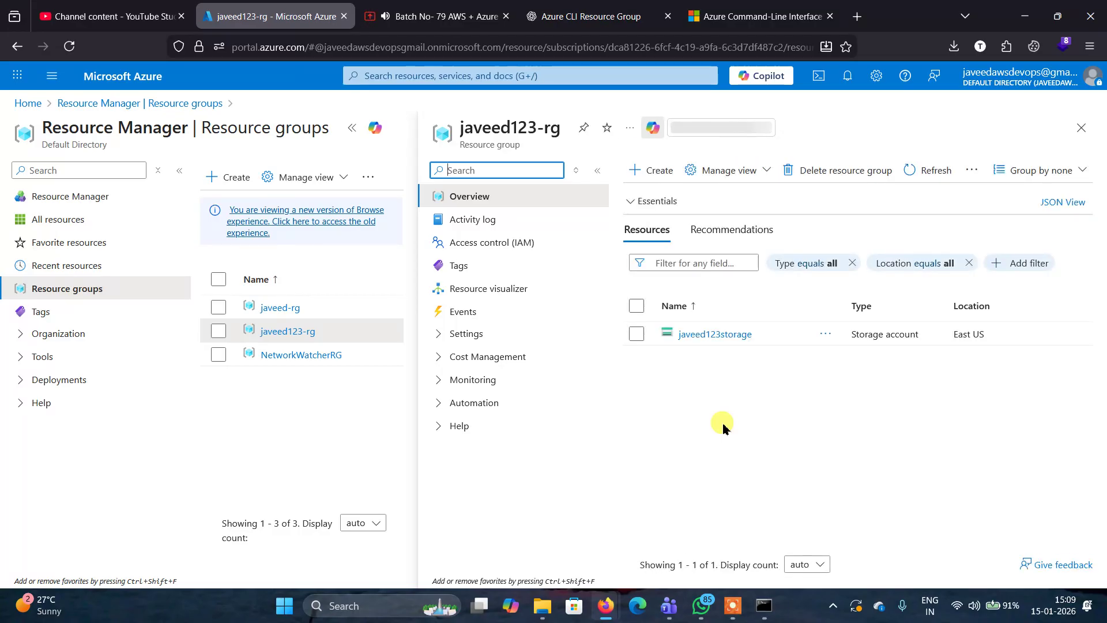
mouse_move(718, 341)
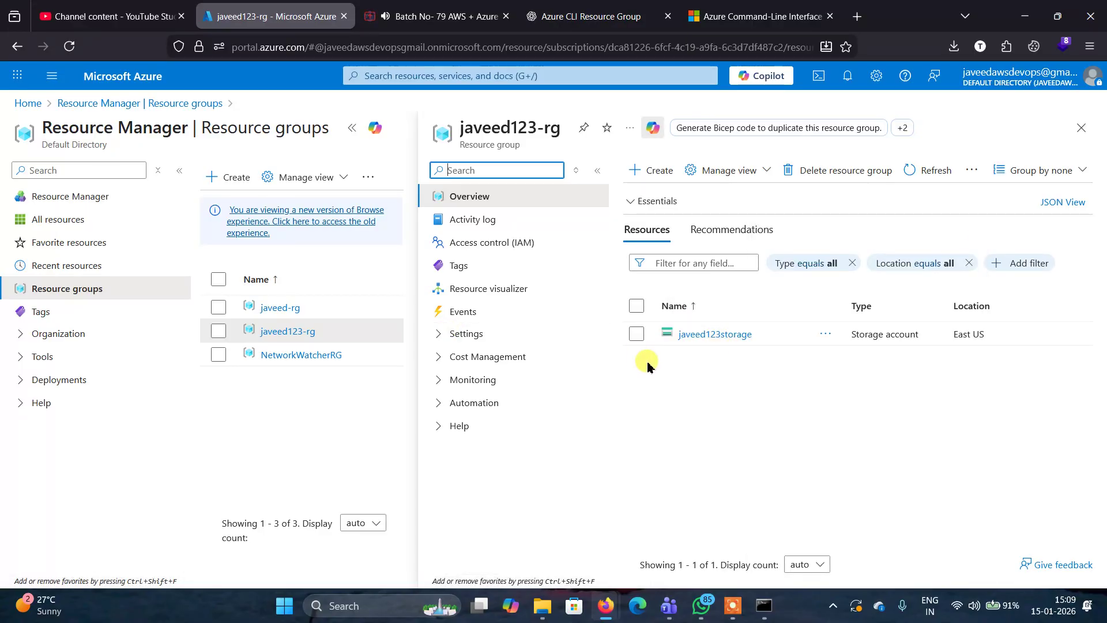
click(734, 618)
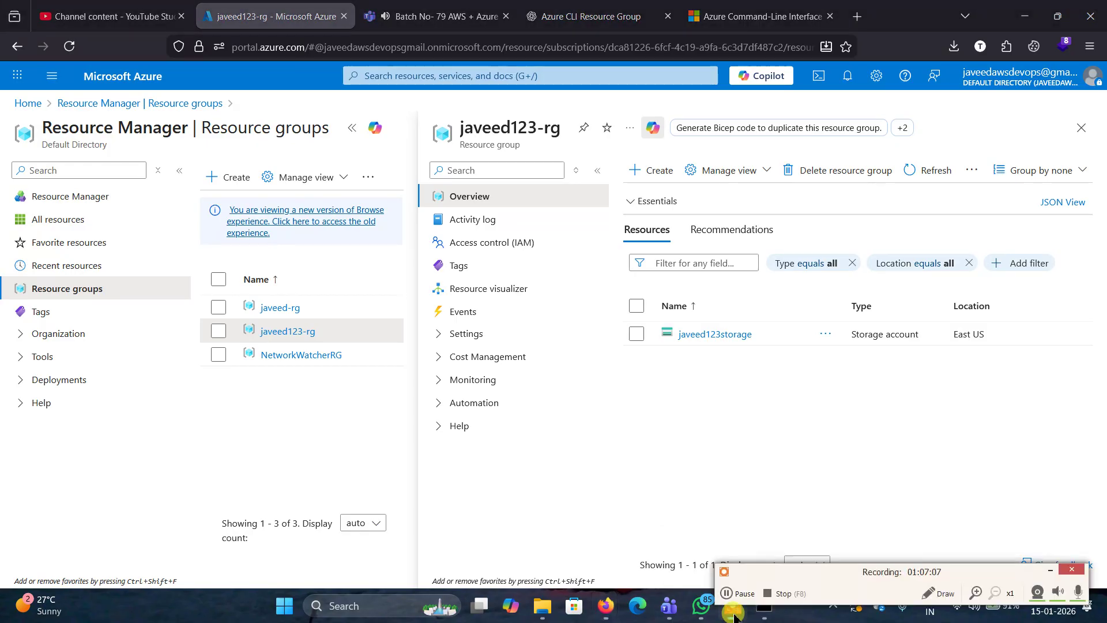